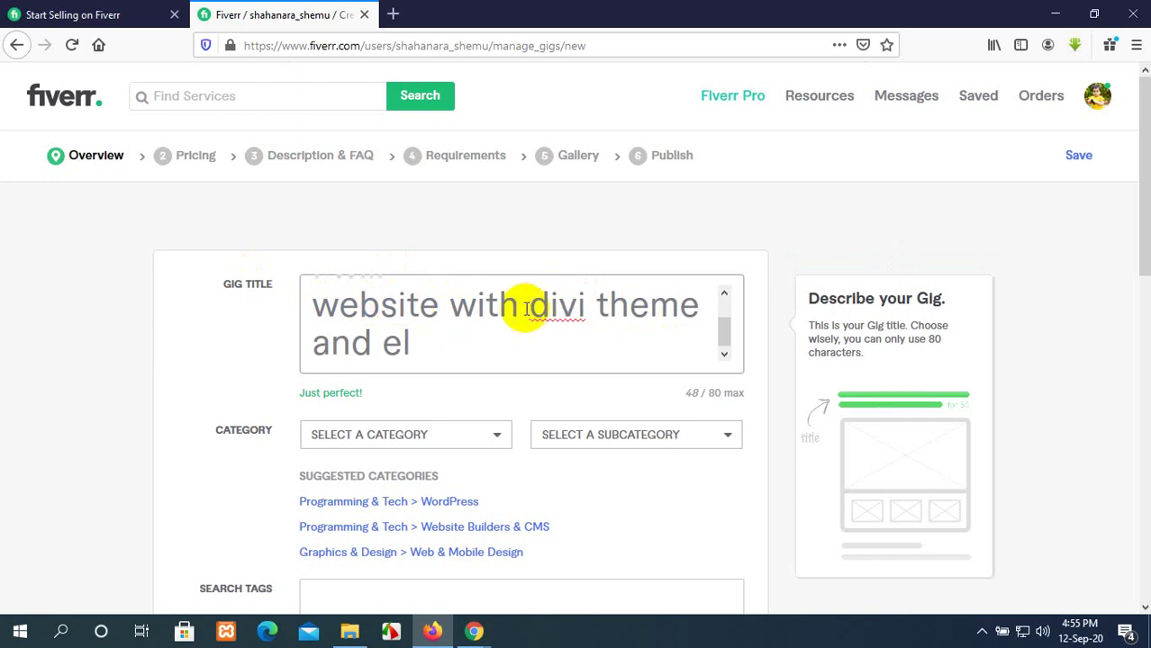
Replace the end of the gig title with 'WordPress website by divi theme'
scroll(527, 309, up, 1)
scroll(527, 310, down, 1)
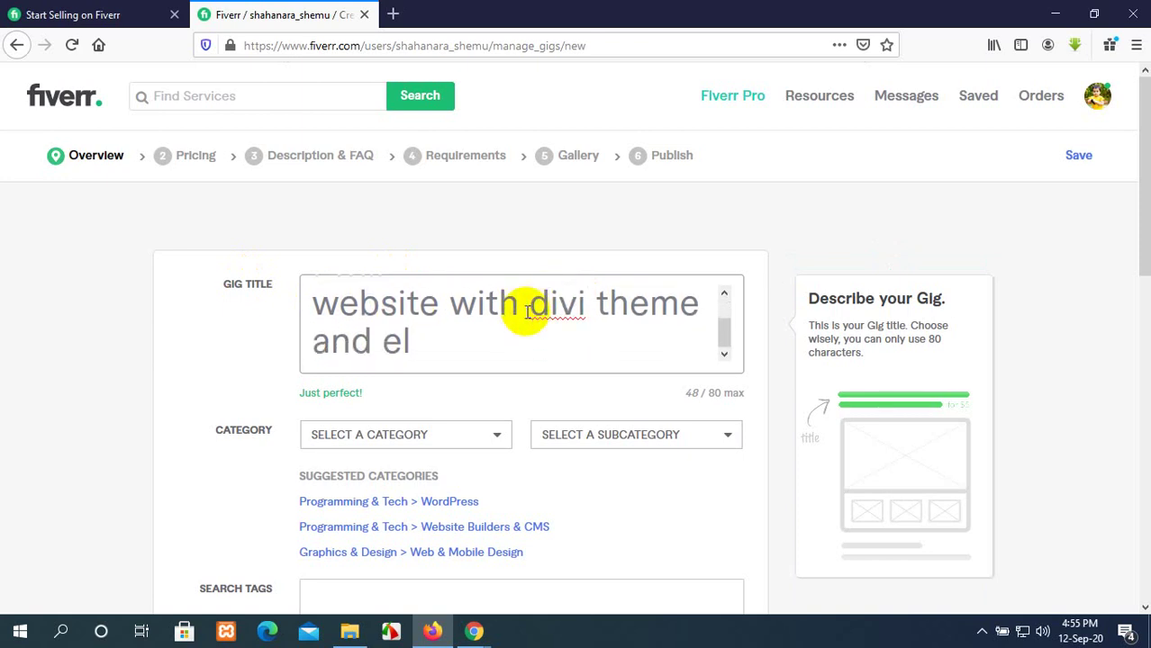
scroll(526, 312, up, 1)
scroll(527, 311, down, 1)
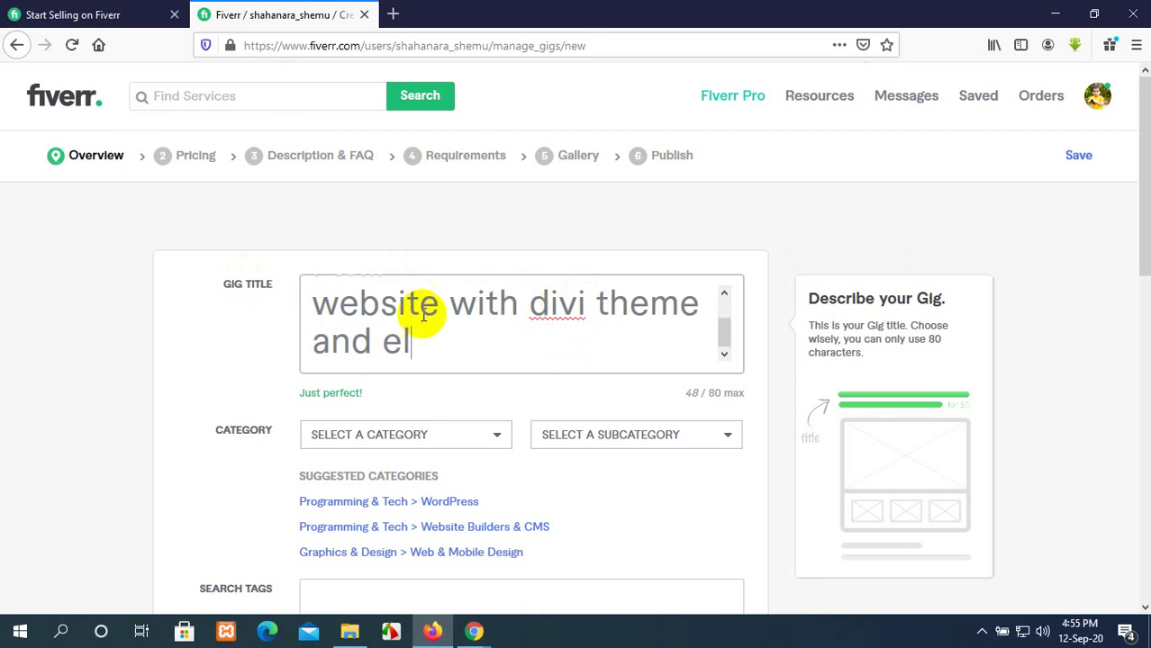
scroll(540, 309, up, 1)
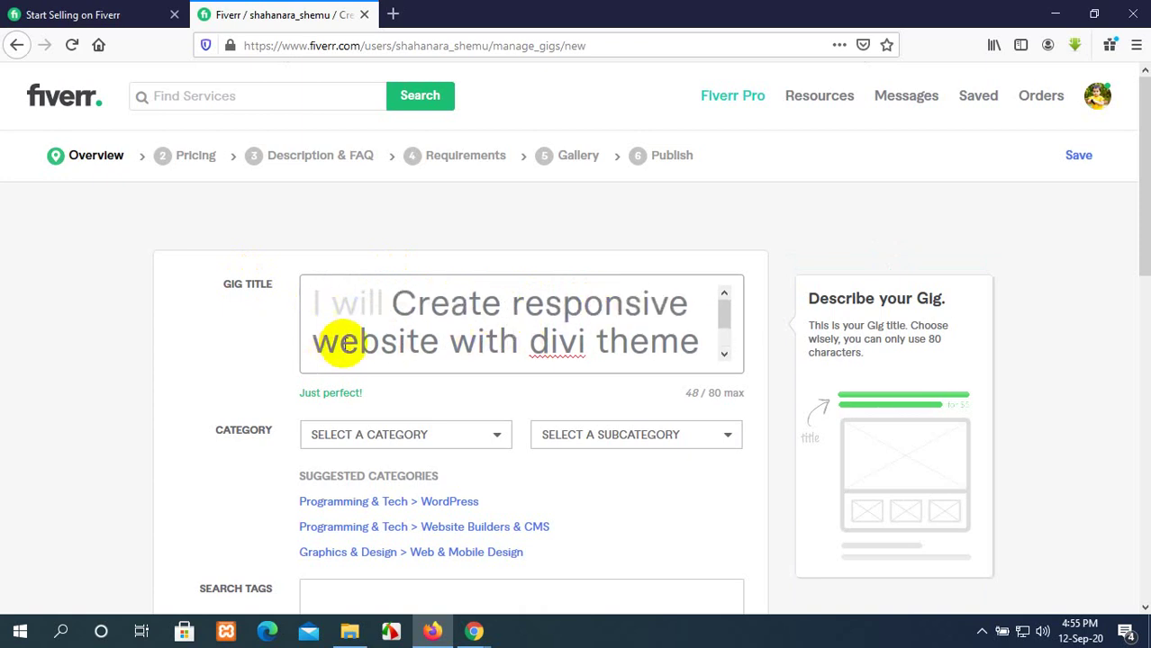
scroll(527, 342, down, 1)
drag(414, 346, 303, 301)
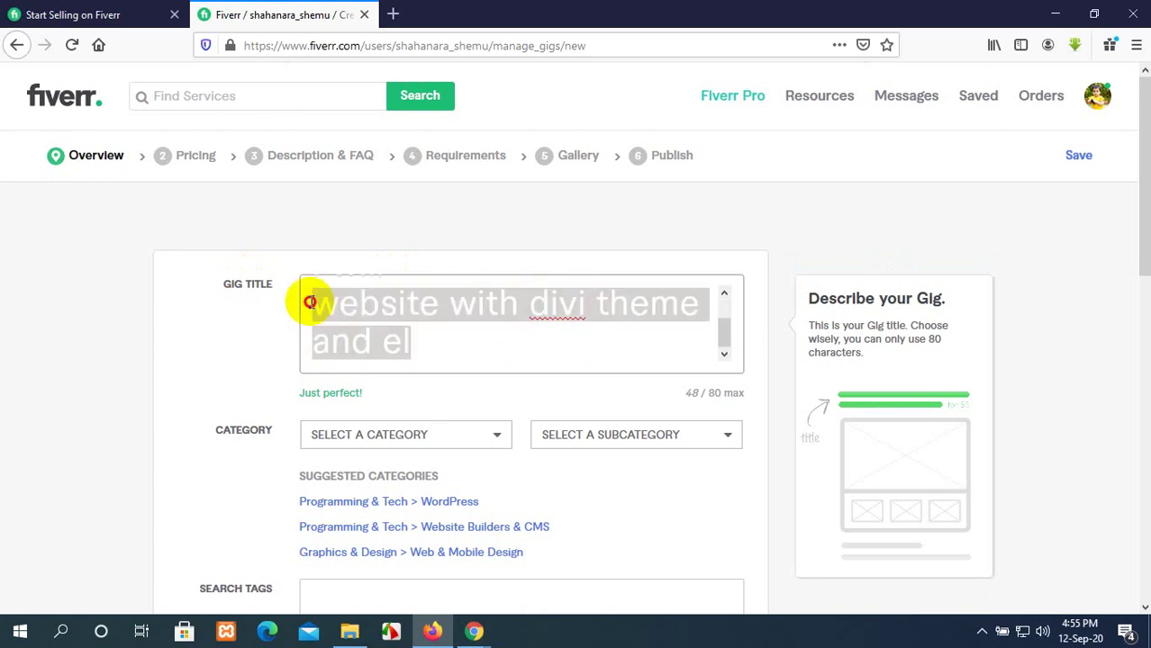
text(w)
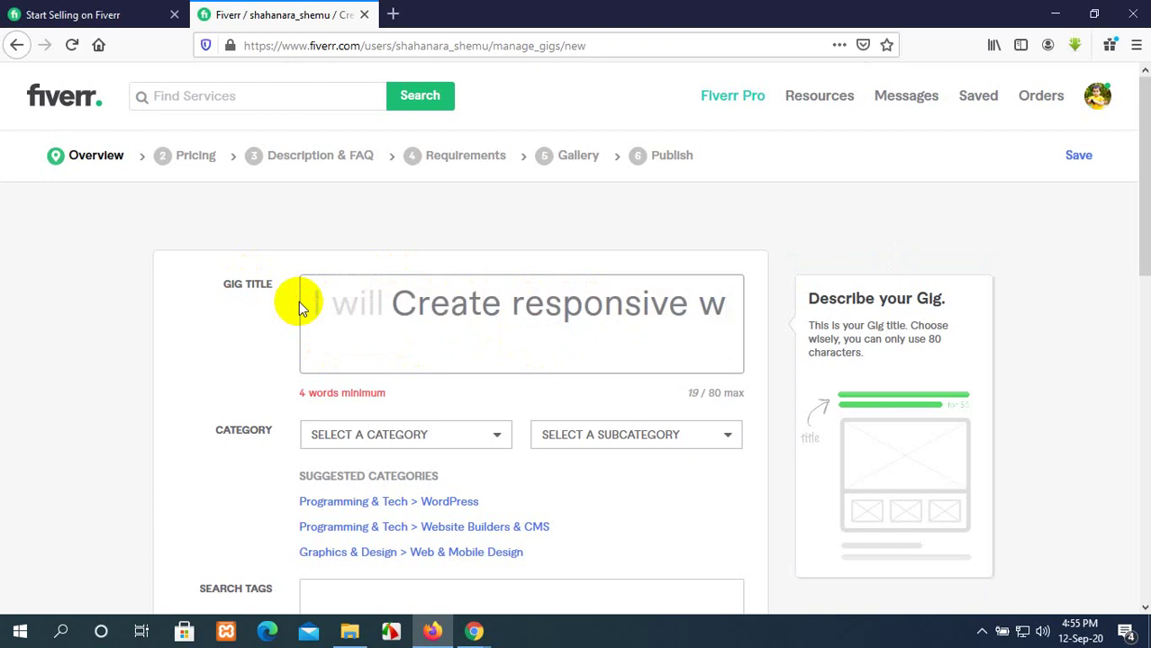
key(BackSpace)
text(Word)
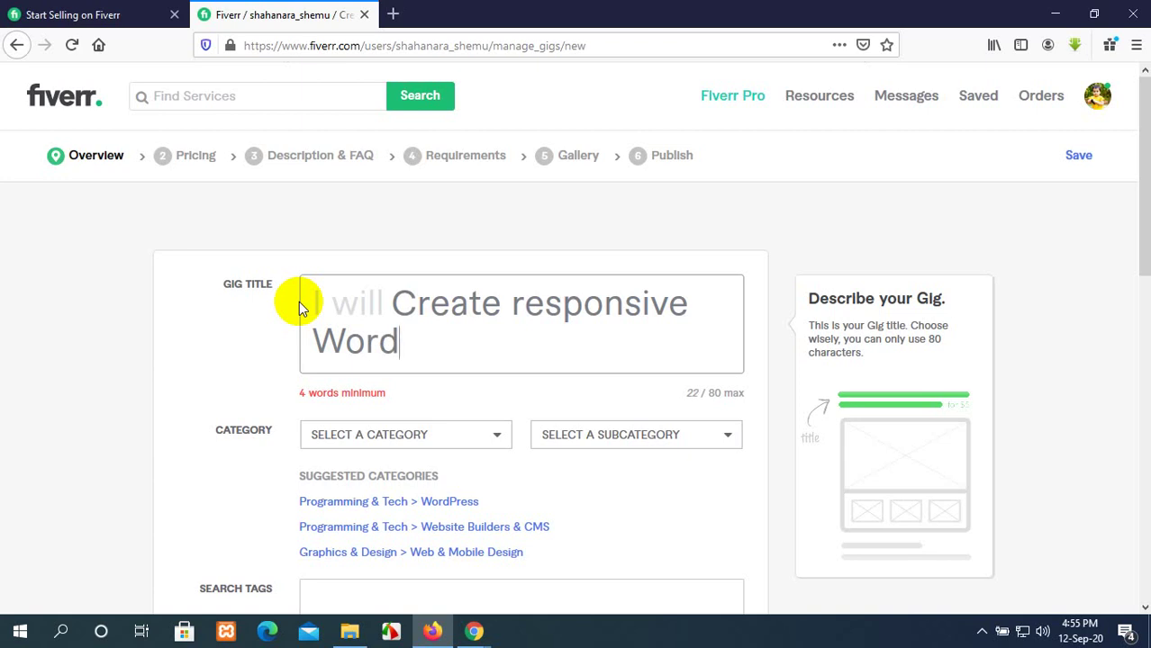
text(Press)
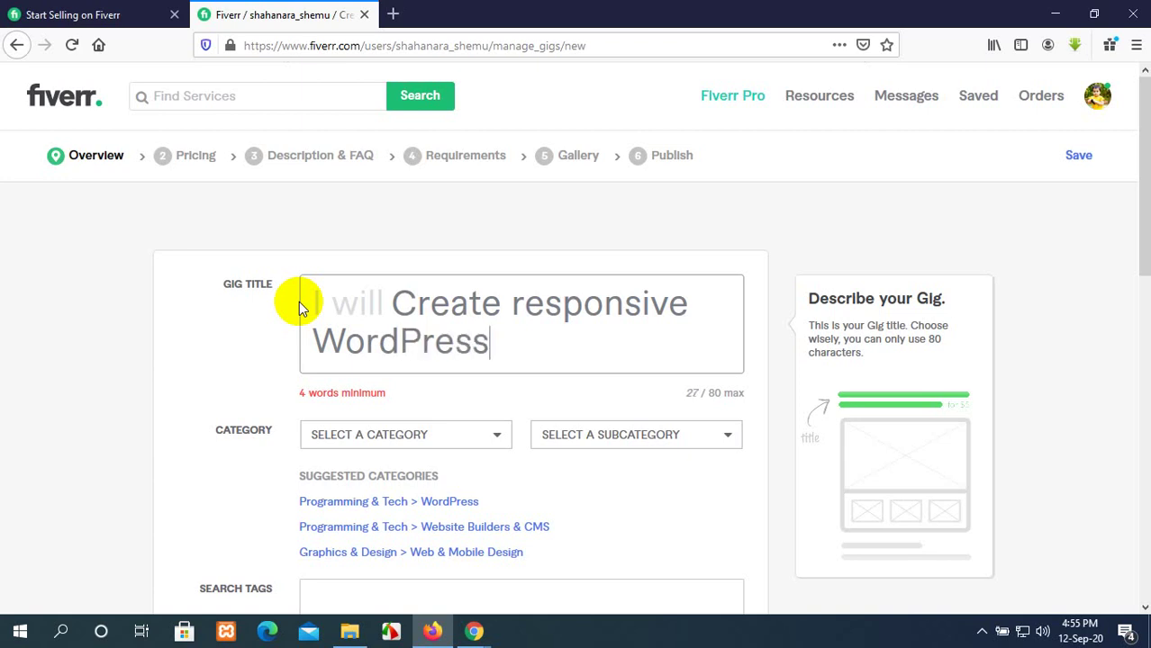
text( w)
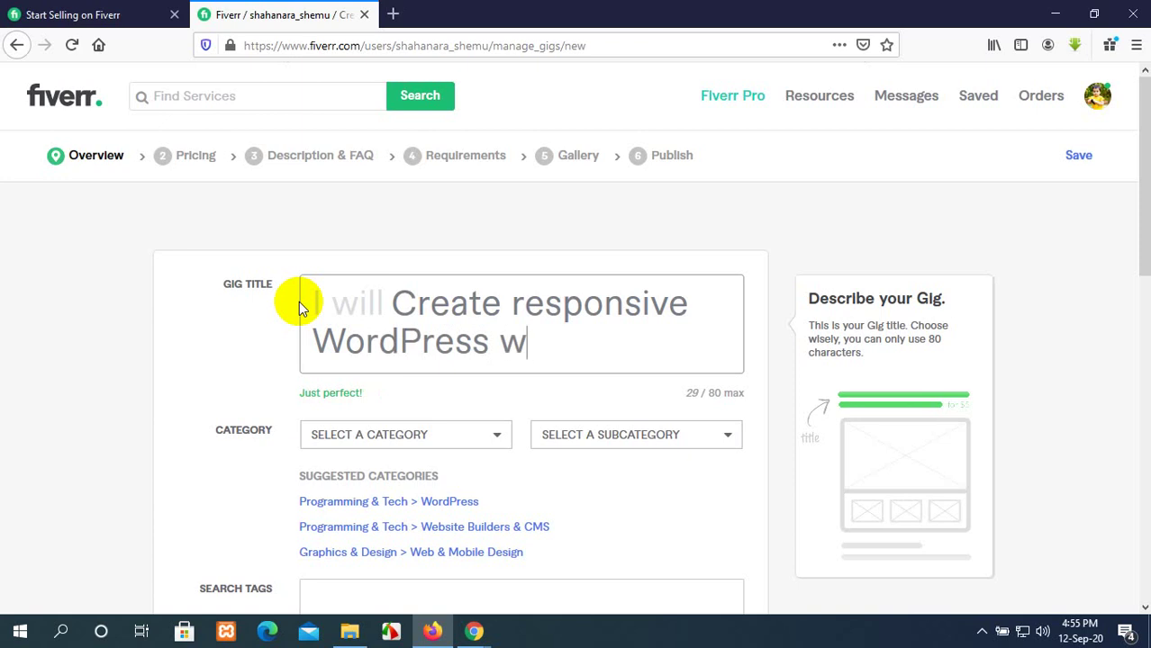
text(eb)
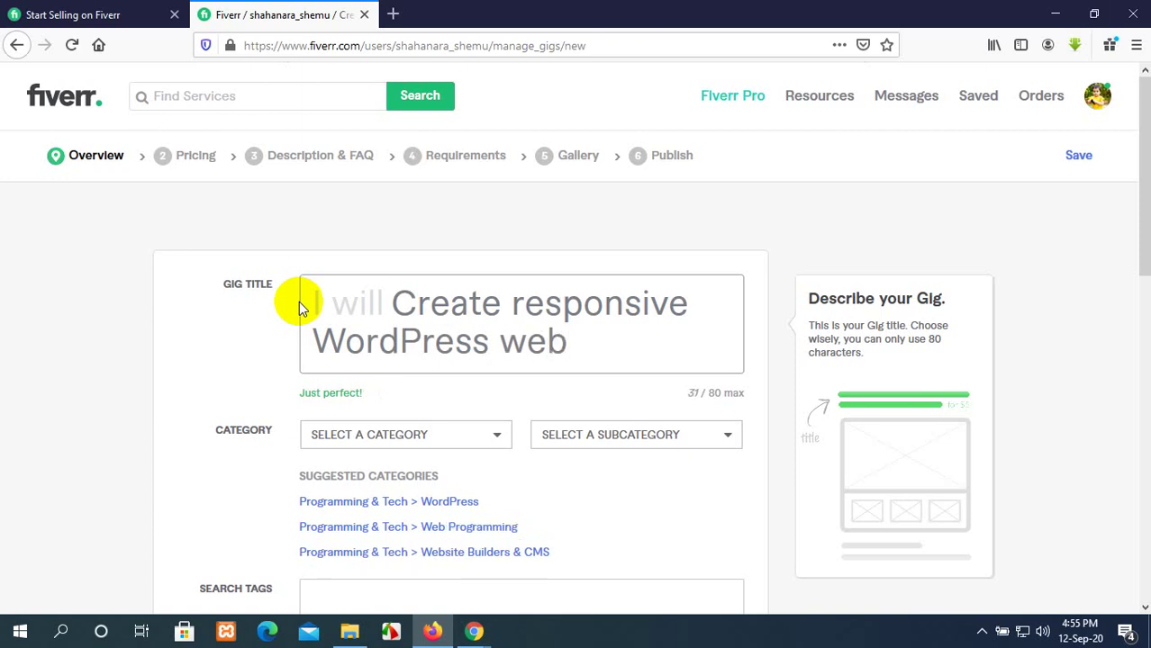
text(site)
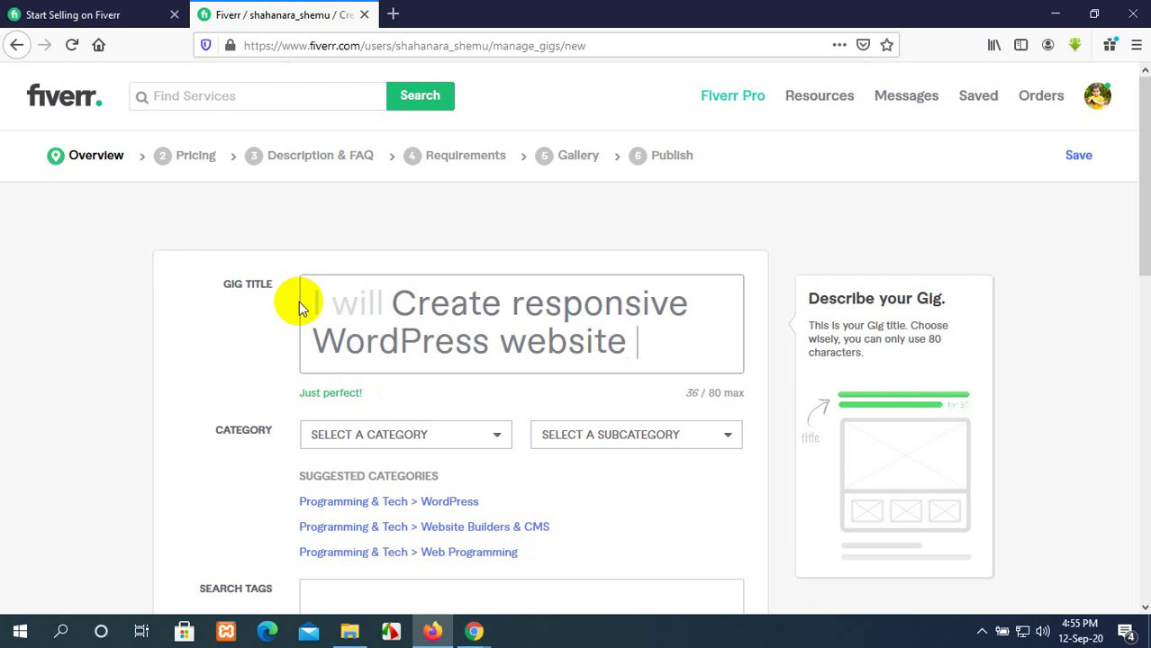
text( by d)
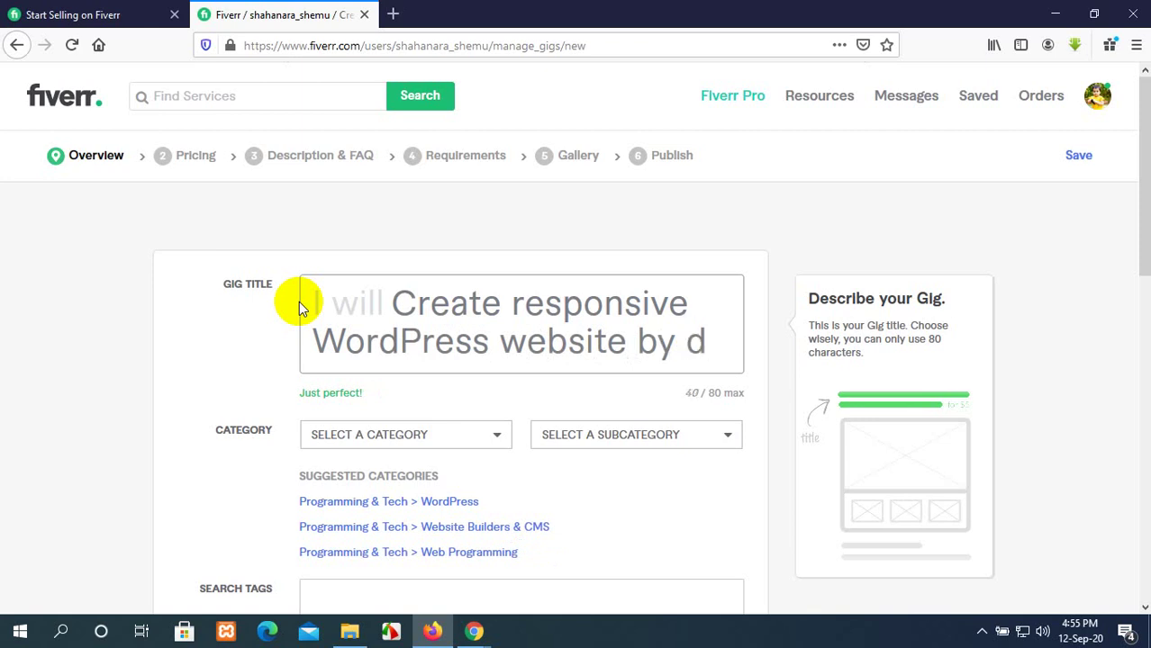
text(ivi theme)
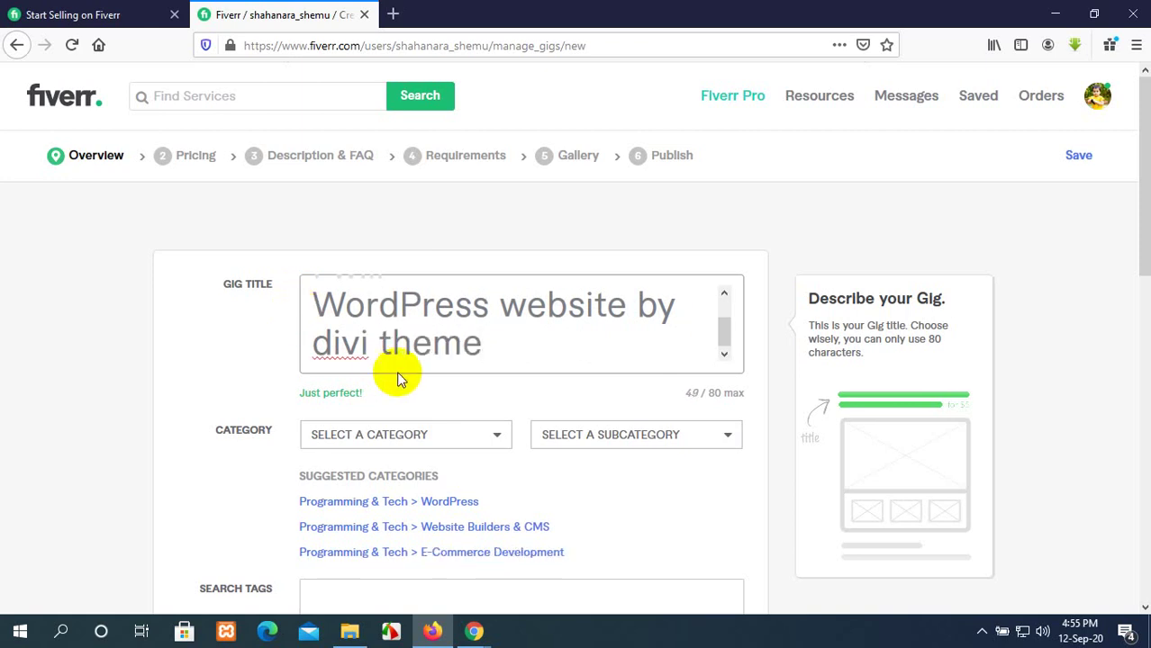
Choose Programming & Tech as the gig category and WordPress as its subcategory
scroll(545, 344, up, 2)
scroll(560, 367, down, 2)
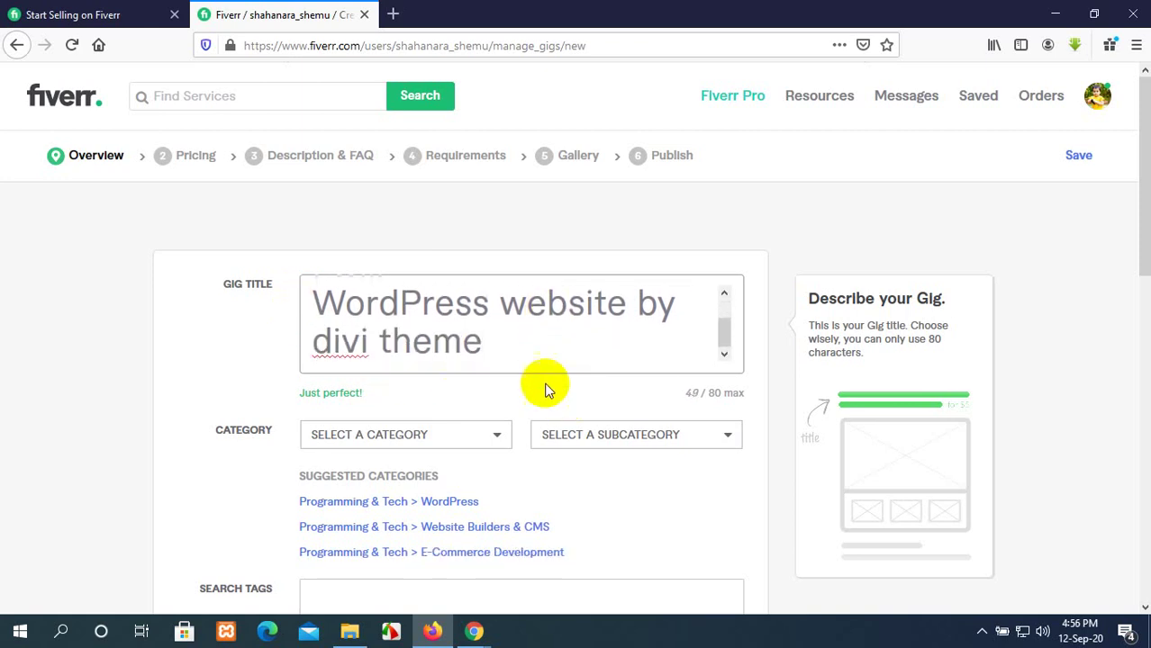
scroll(506, 330, down, 1)
click(491, 358)
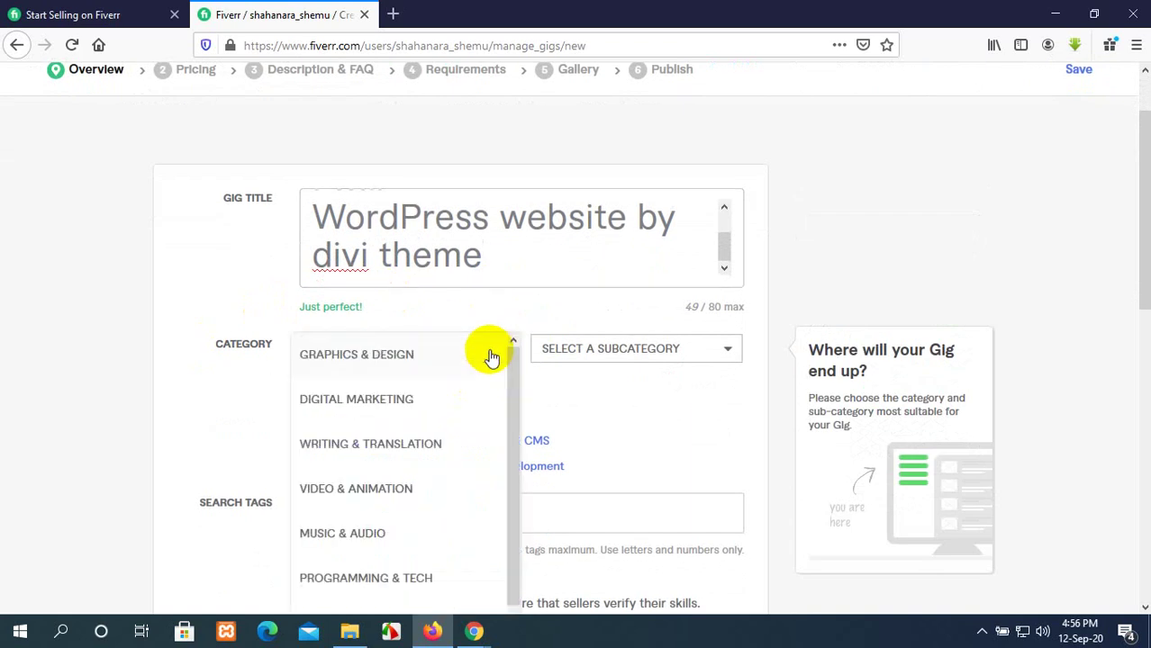
scroll(374, 411, down, 1)
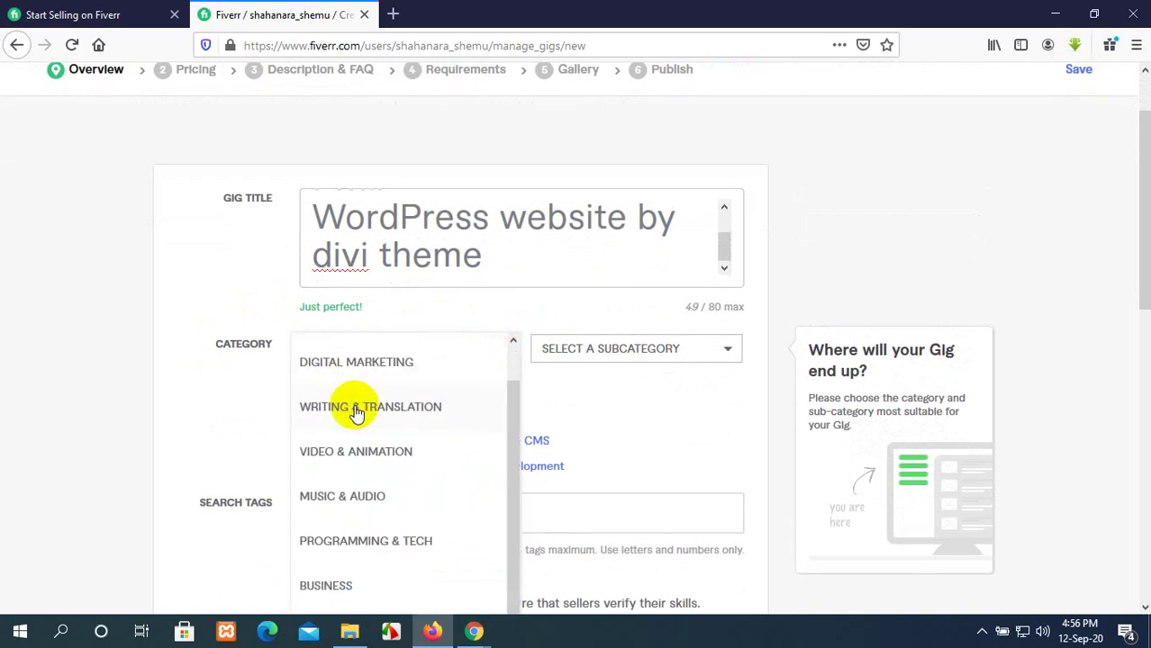
scroll(380, 452, down, 1)
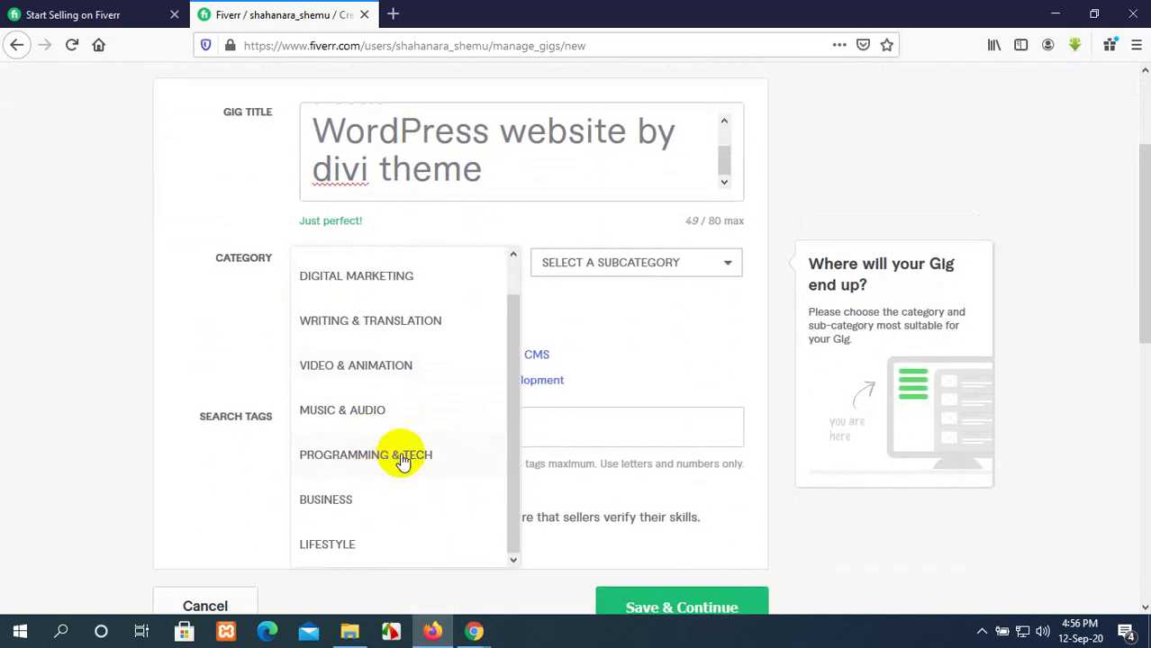
click(399, 457)
click(663, 268)
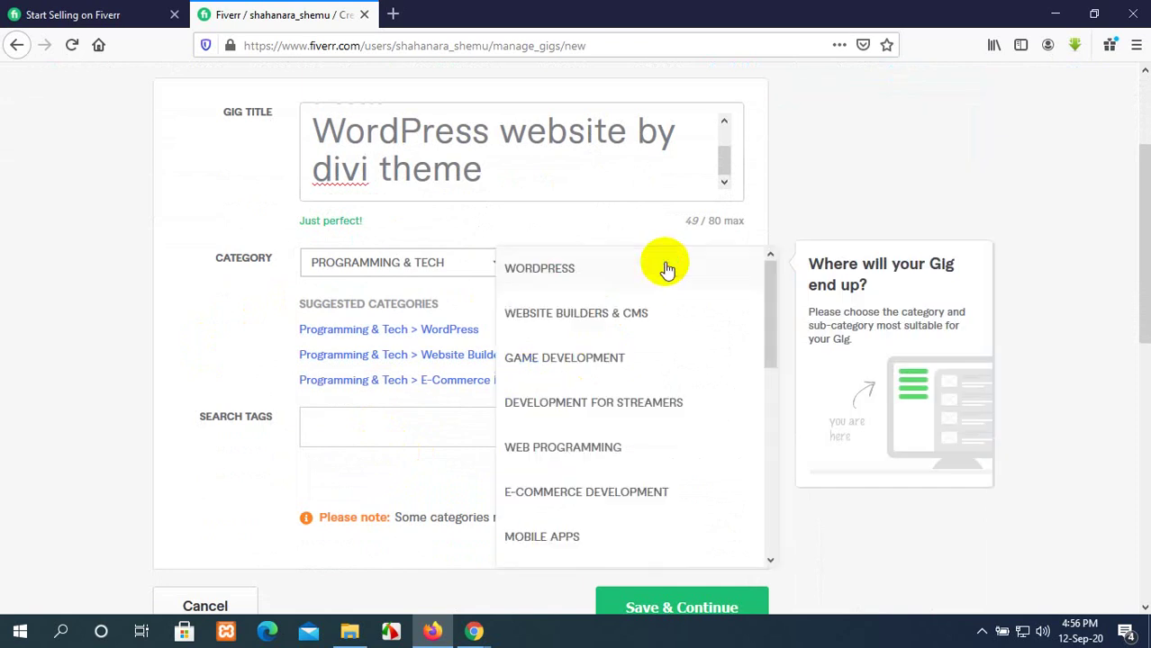
click(635, 282)
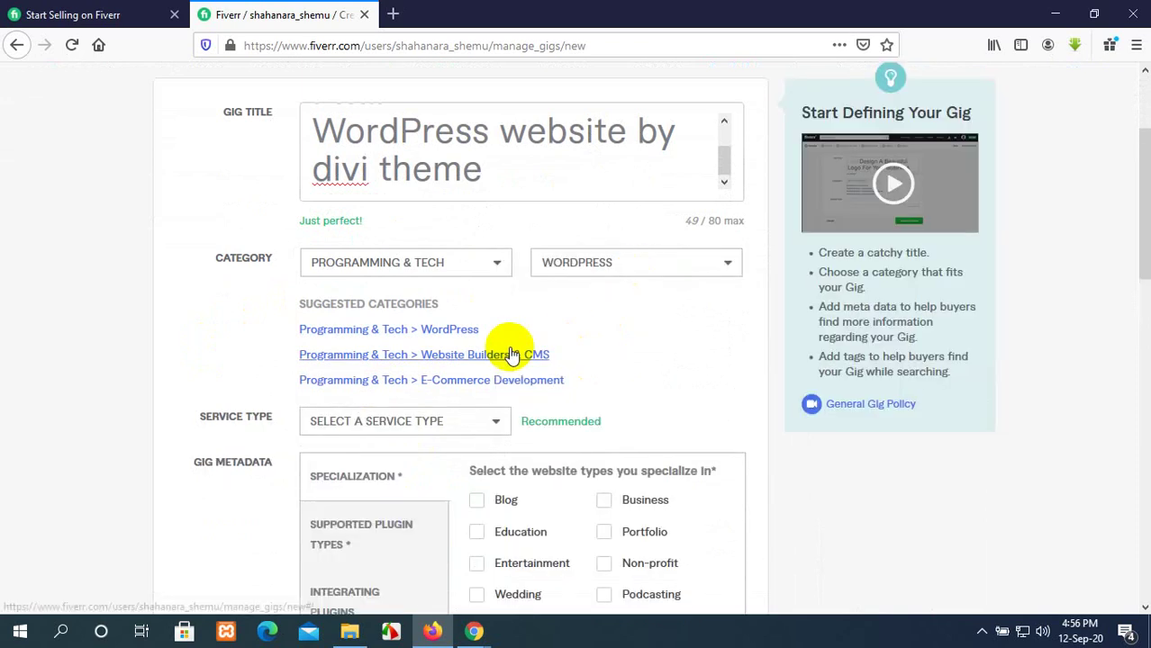
scroll(674, 364, down, 1)
scroll(675, 365, down, 2)
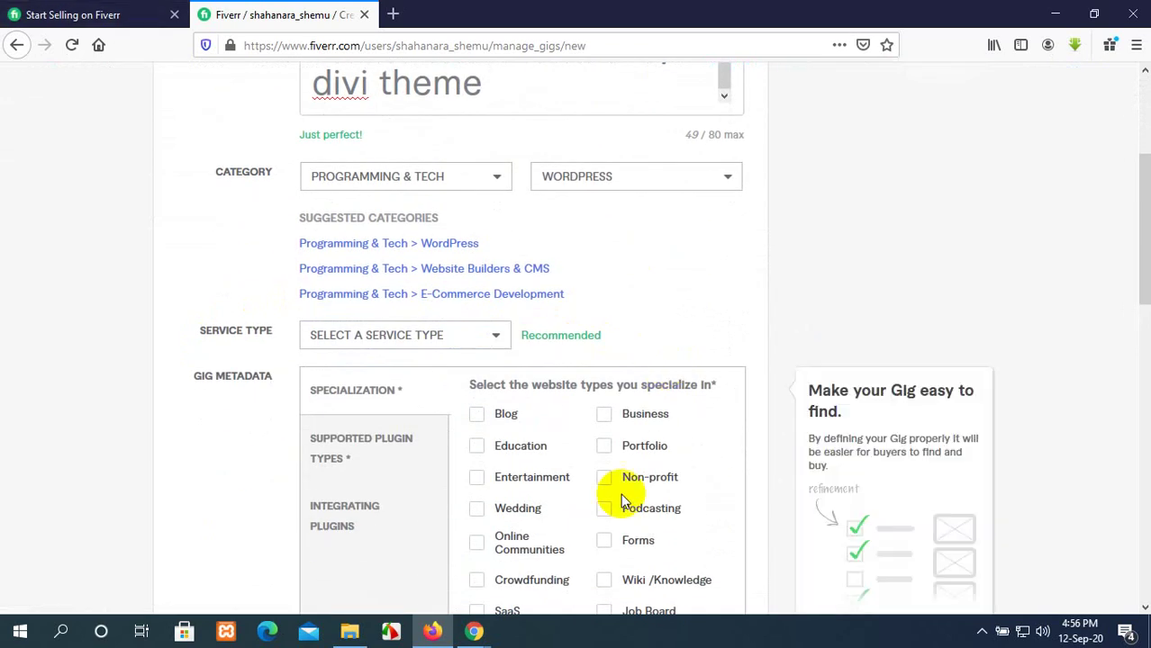
Admit the waiting participant into the Google Meet call, then return to the Fiverr gig form
mouse_move(463, 635)
click(358, 531)
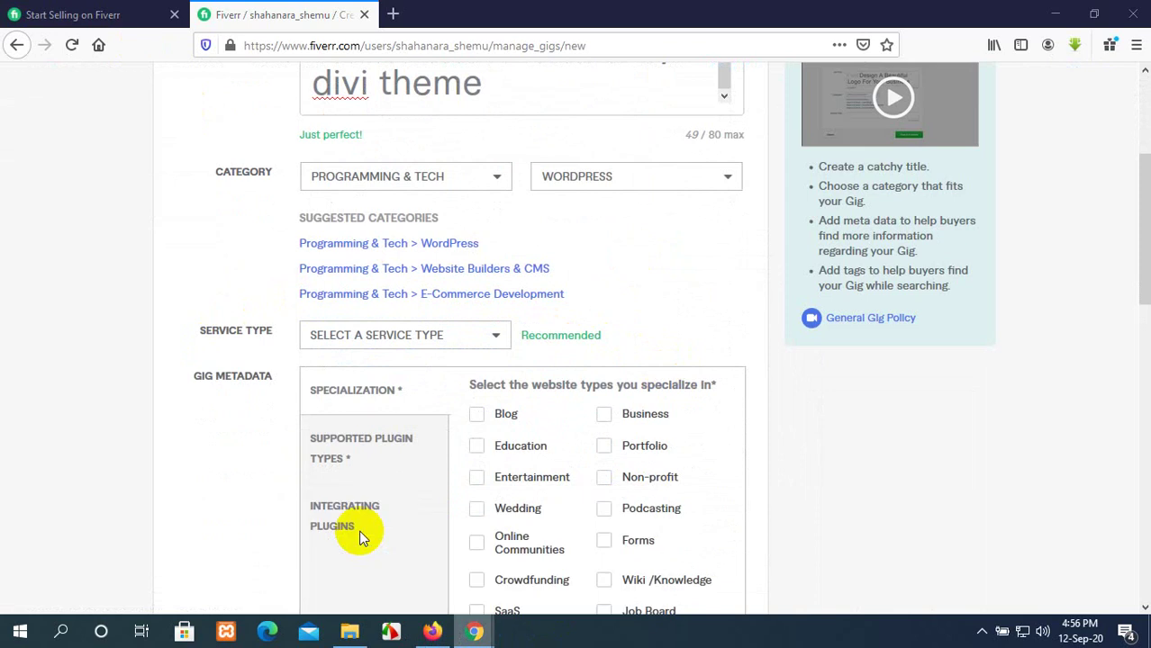
click(75, 7)
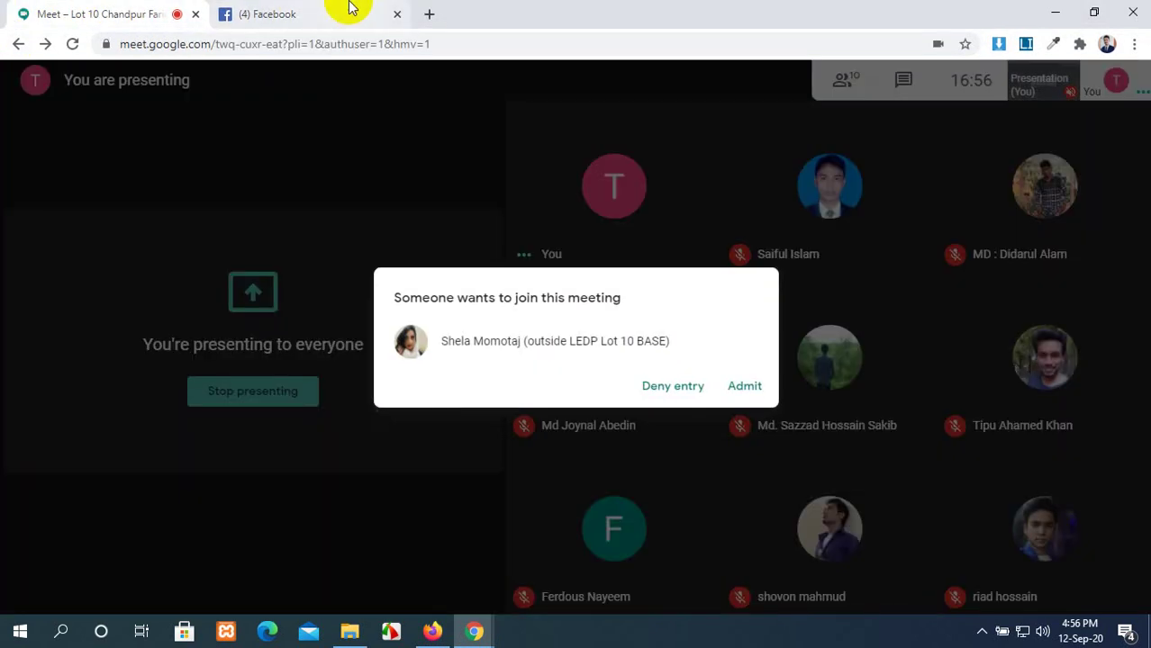
click(397, 14)
click(745, 387)
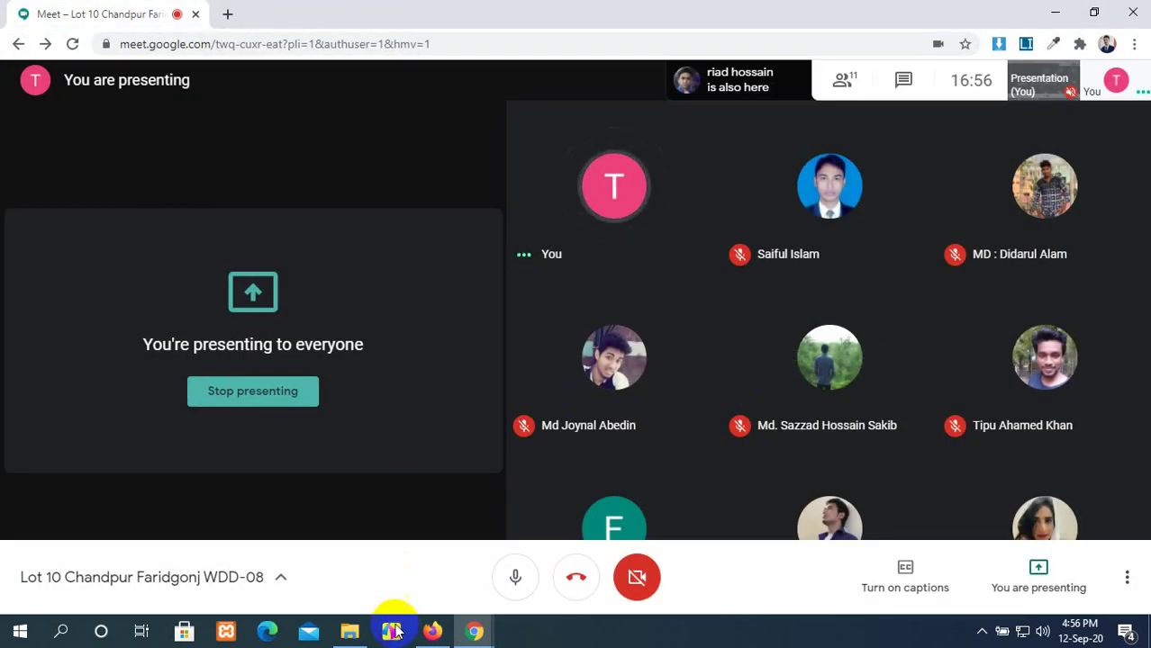
click(432, 631)
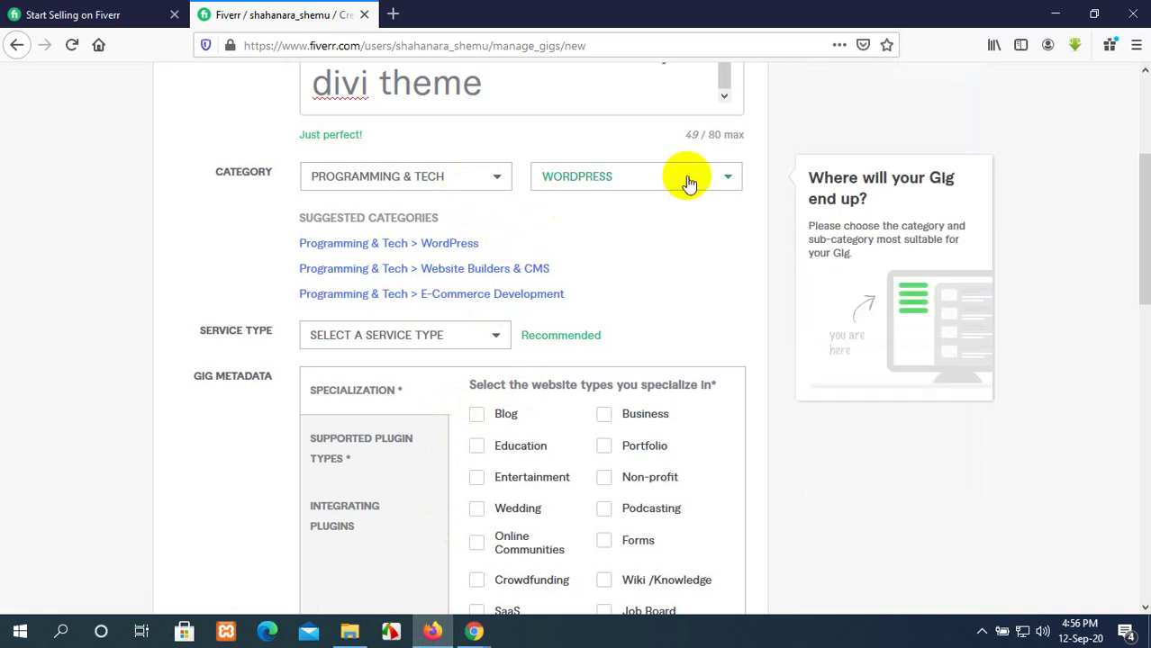
Pick Full Website Creation from the Service Type list
click(483, 344)
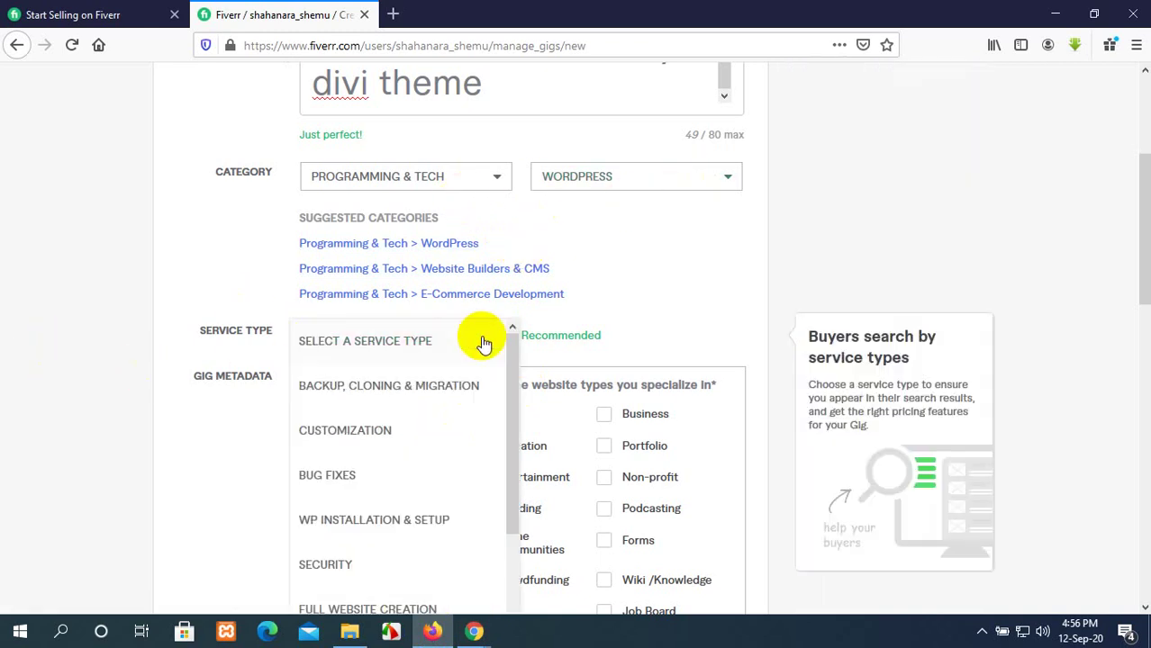
scroll(488, 392, down, 2)
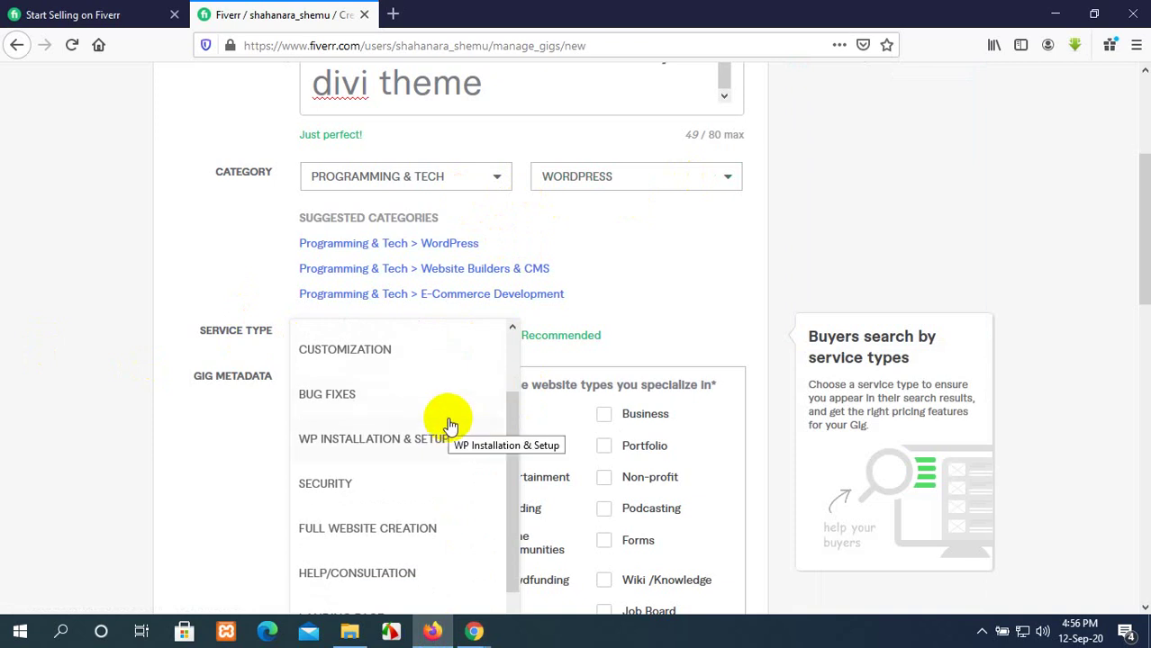
scroll(446, 423, down, 1)
click(411, 478)
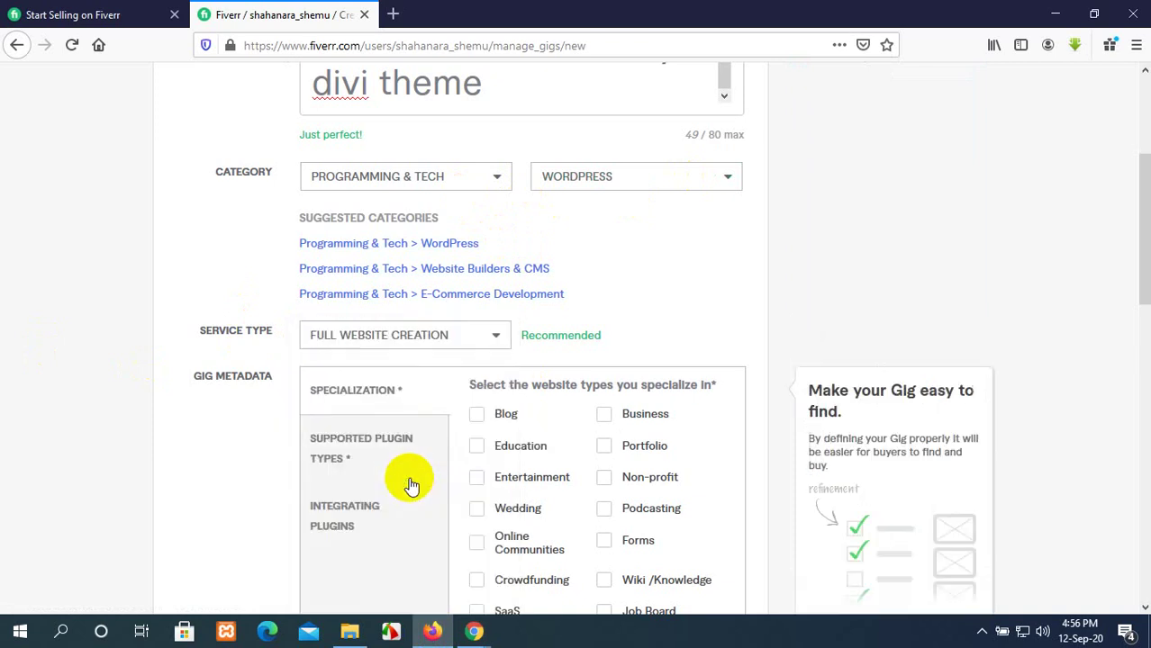
scroll(648, 270, down, 2)
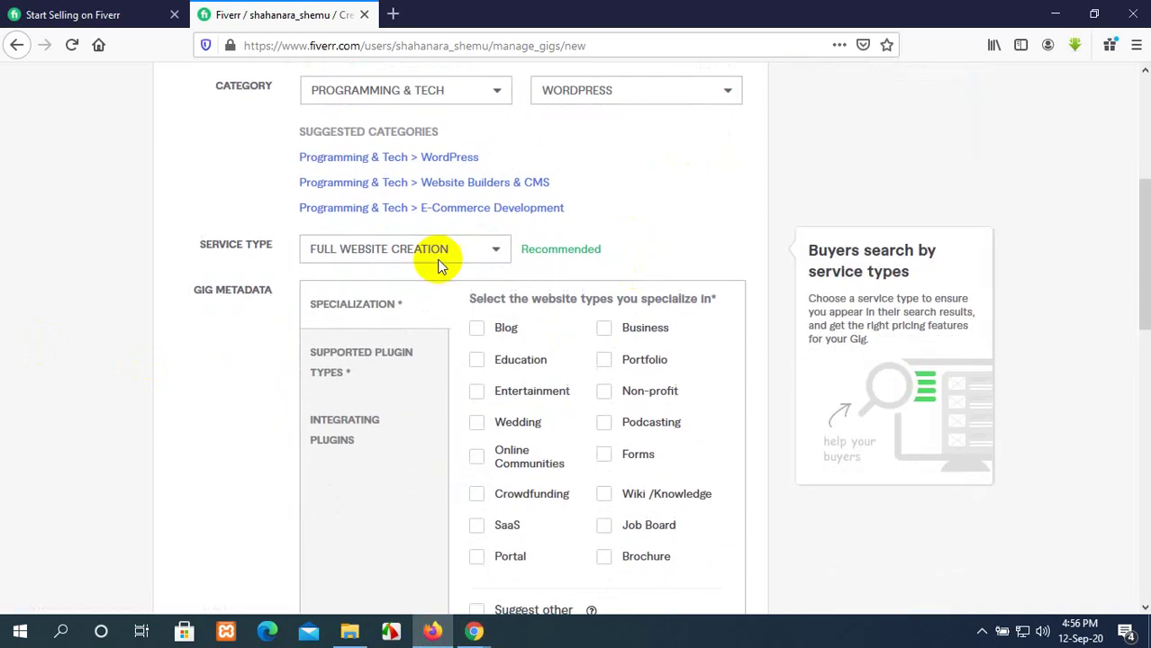
Tick Blog, Business, Education, Portfolio, Non-profit, Wedding and Podcasting as specializations
click(478, 328)
click(603, 329)
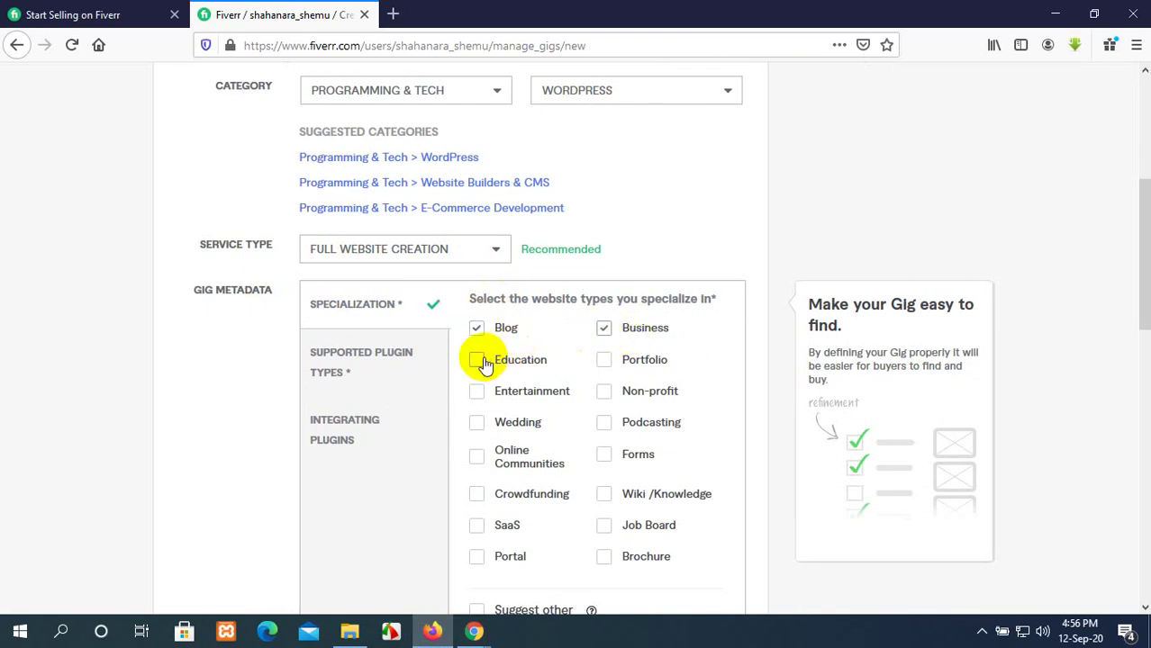
click(476, 359)
click(604, 359)
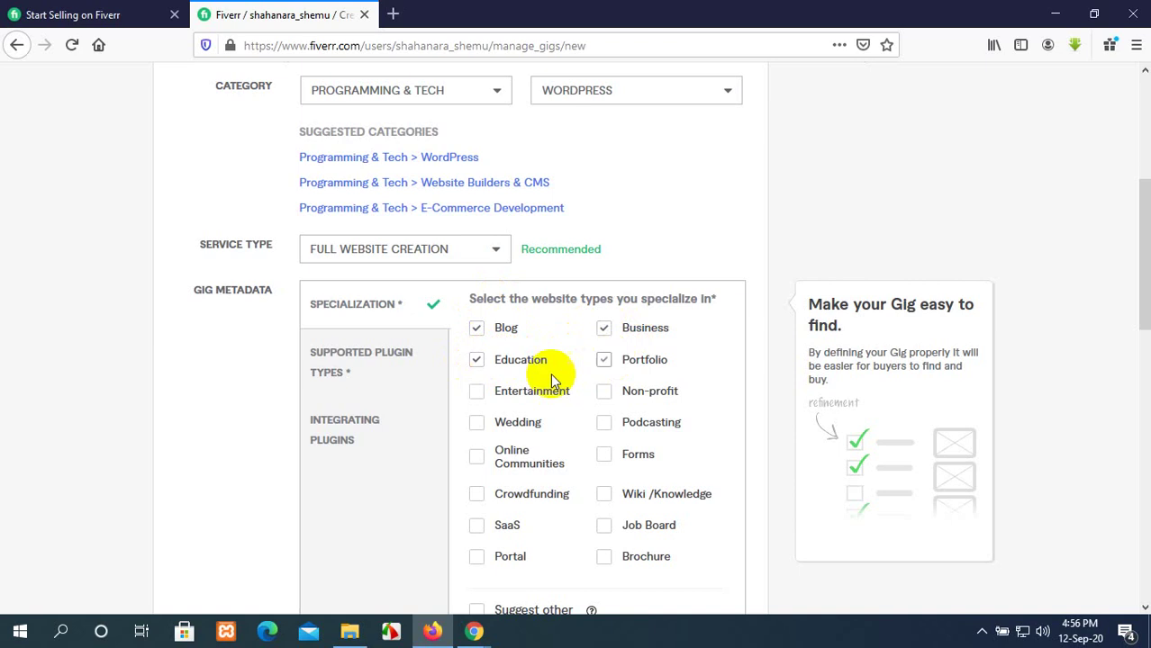
click(476, 391)
click(605, 389)
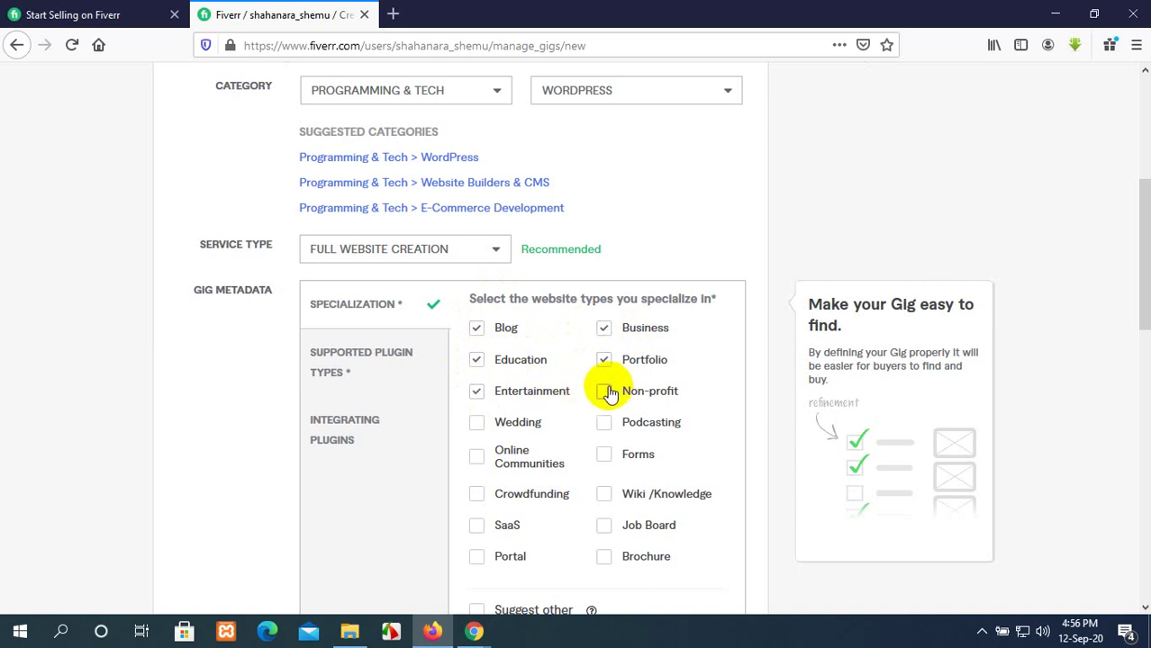
click(475, 425)
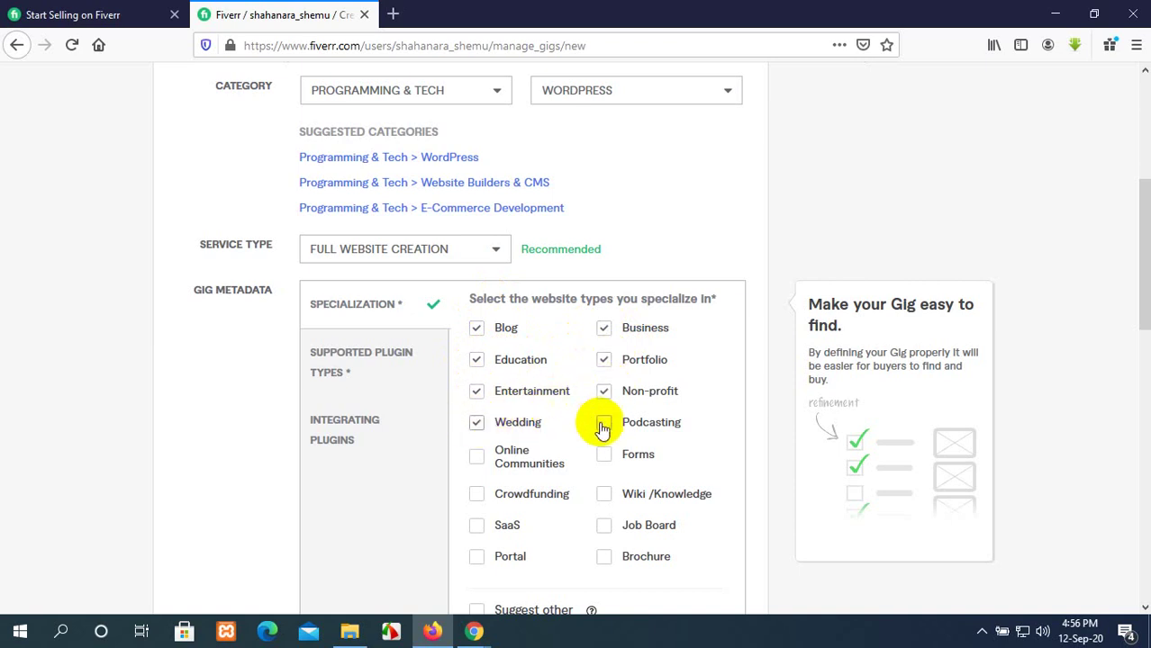
click(605, 425)
scroll(658, 405, down, 2)
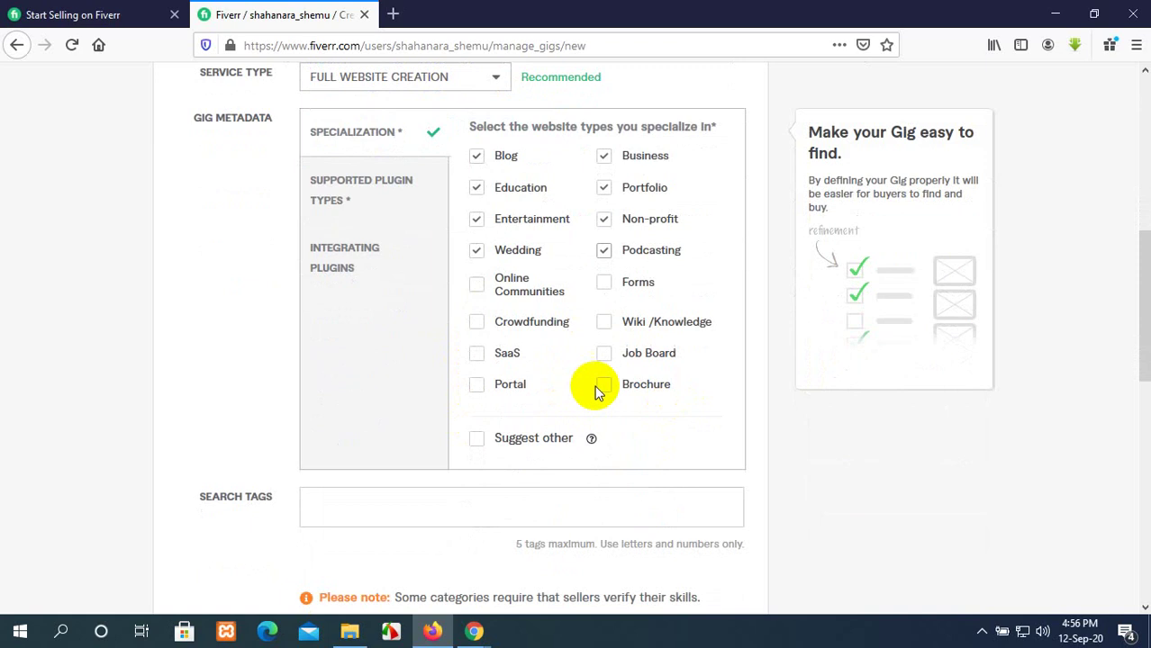
Tick Online Communities, Forms, Crowdfunding, Wiki/Knowledge, SaaS, Job Board, Portal and Brochure too
click(471, 289)
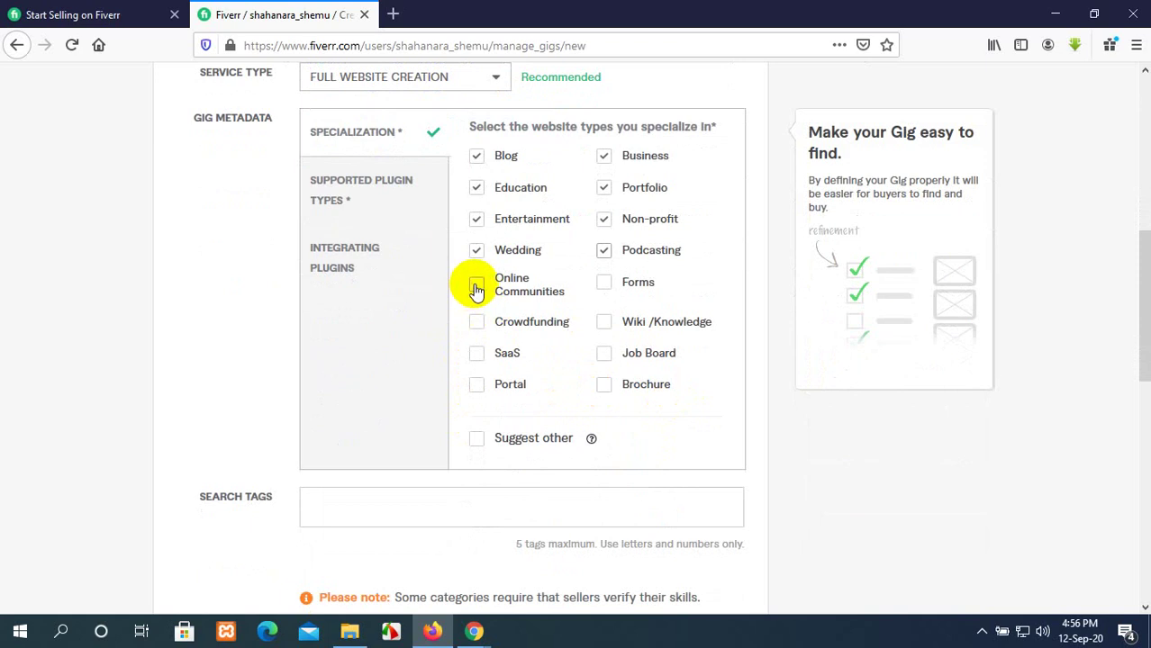
click(606, 286)
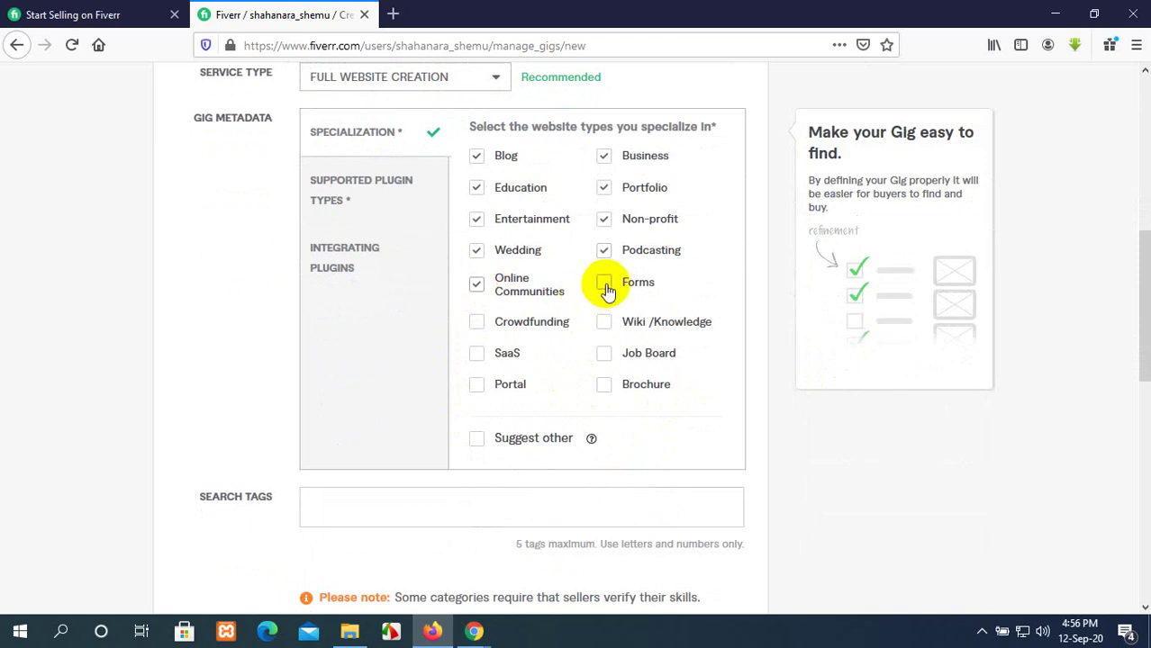
click(472, 326)
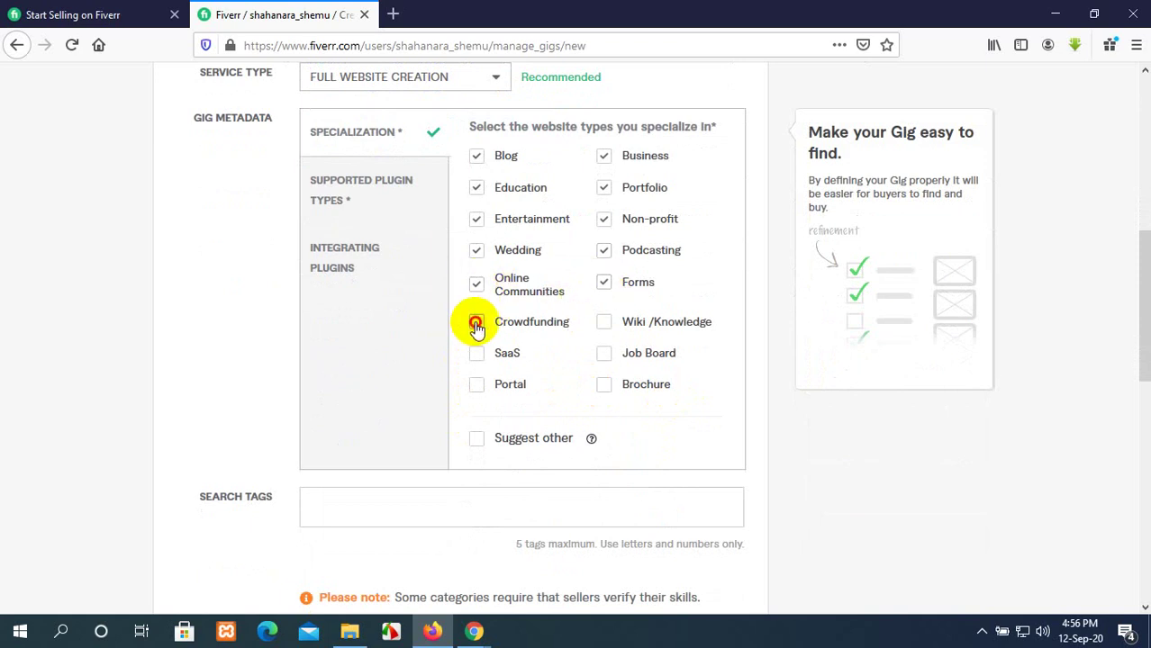
click(602, 324)
click(473, 353)
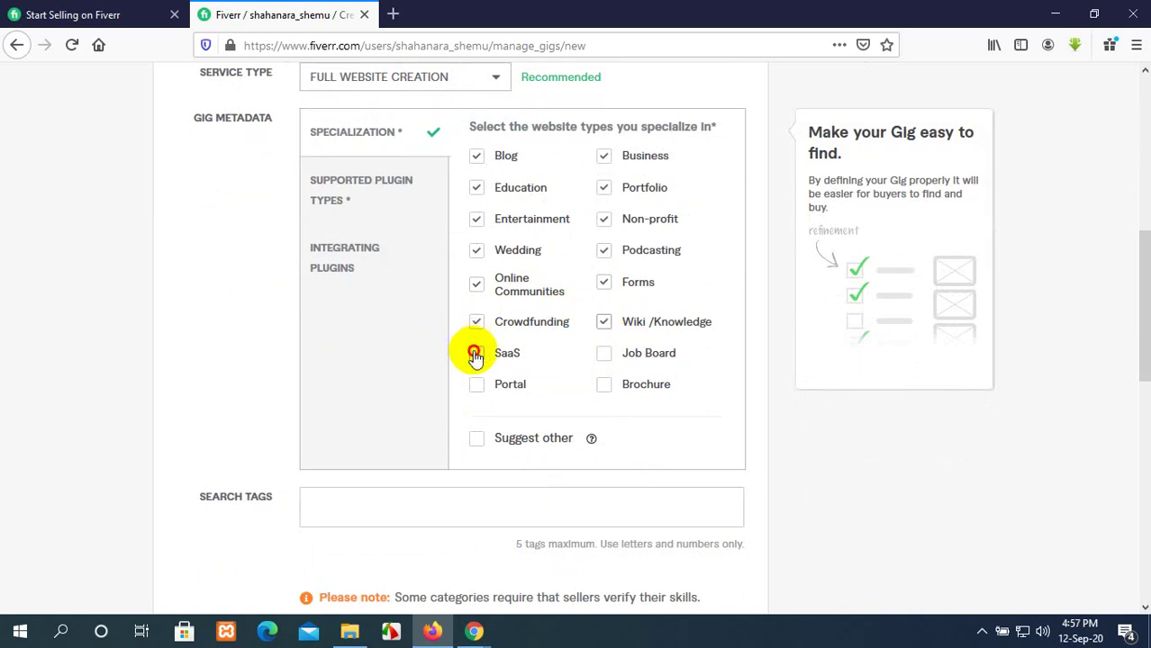
click(605, 356)
click(477, 389)
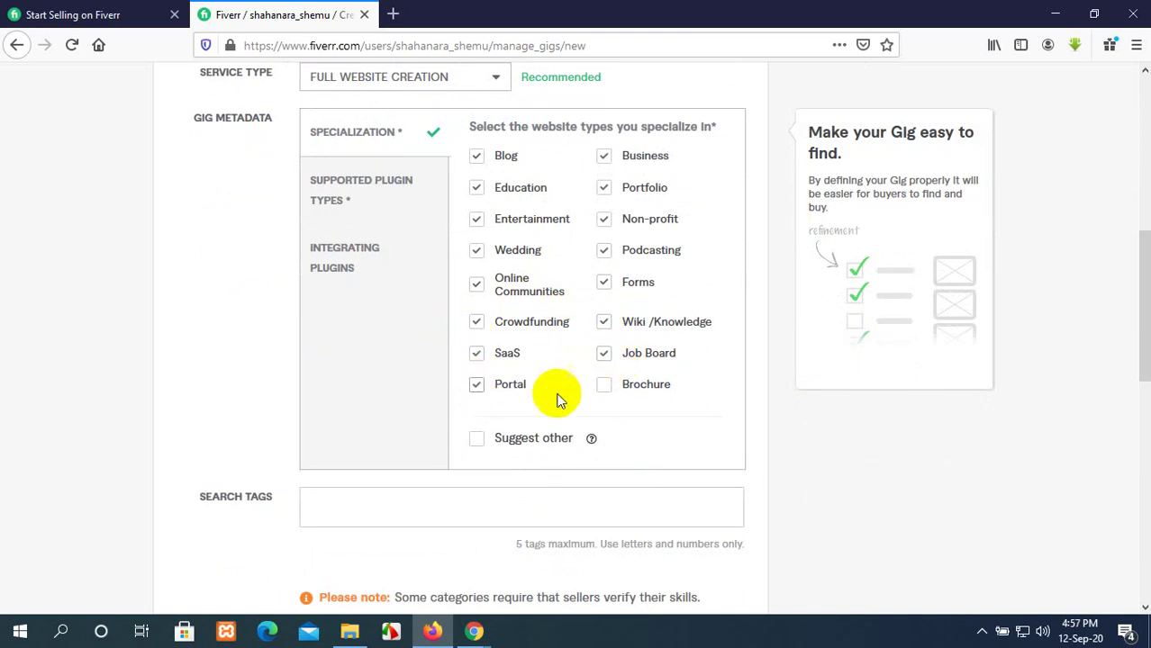
click(604, 385)
scroll(502, 382, down, 1)
scroll(502, 378, up, 2)
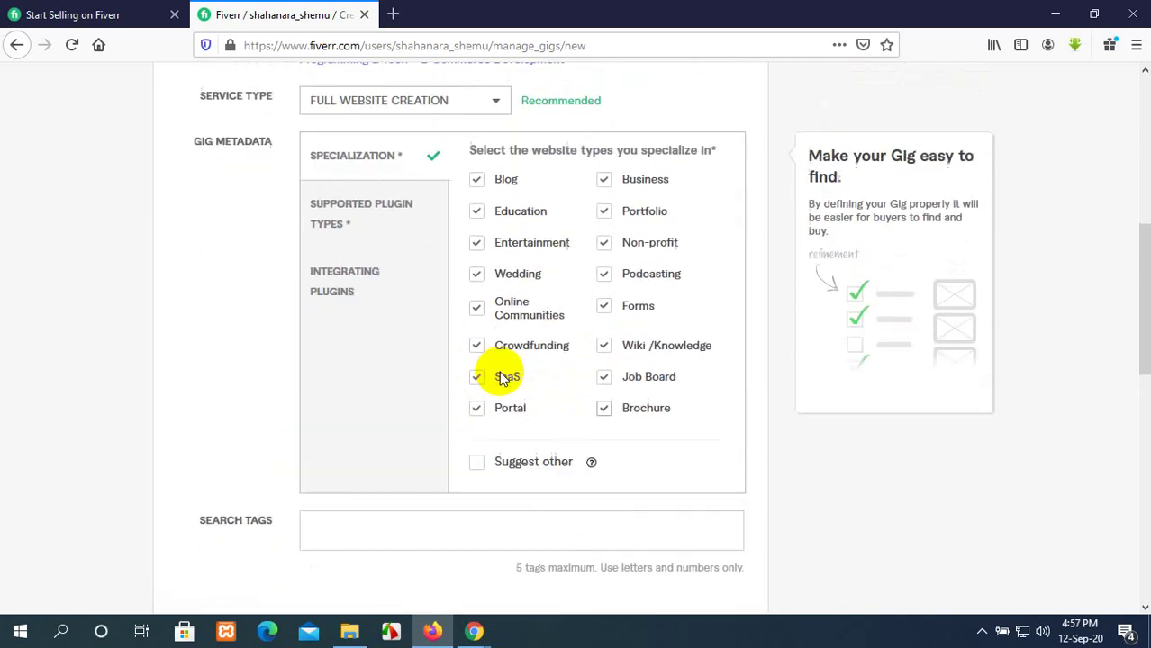
click(380, 266)
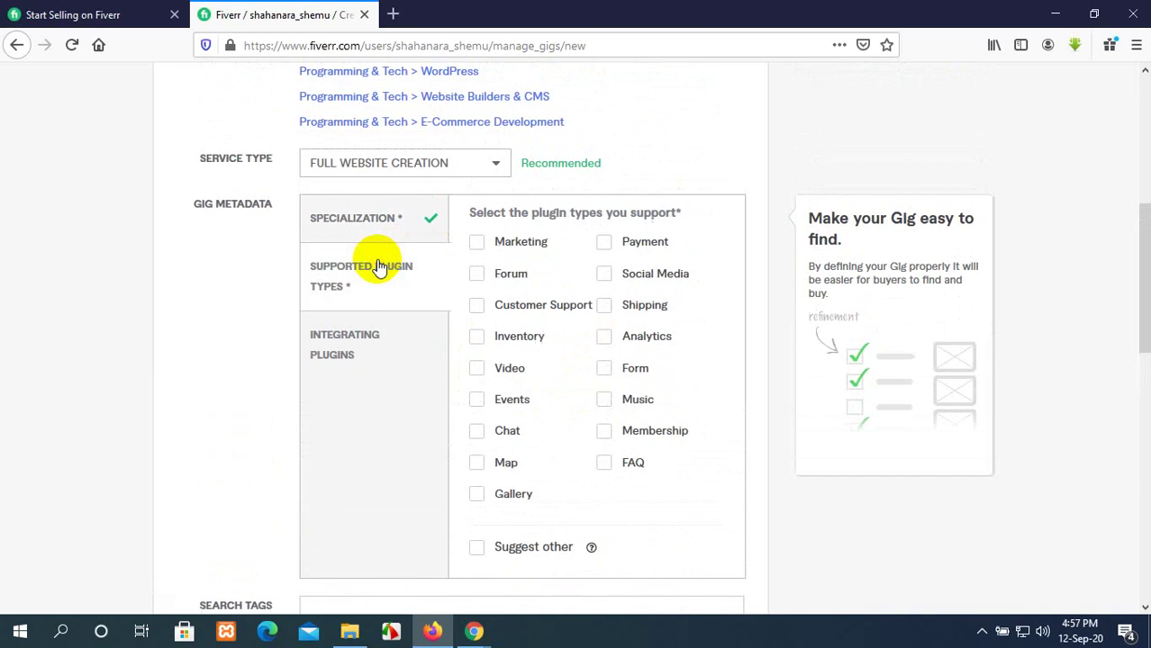
Tick Marketing, Payment, Forum, Social Media, Customer Support, Shipping, Inventory, Analytics, Video and Form
click(476, 241)
click(603, 242)
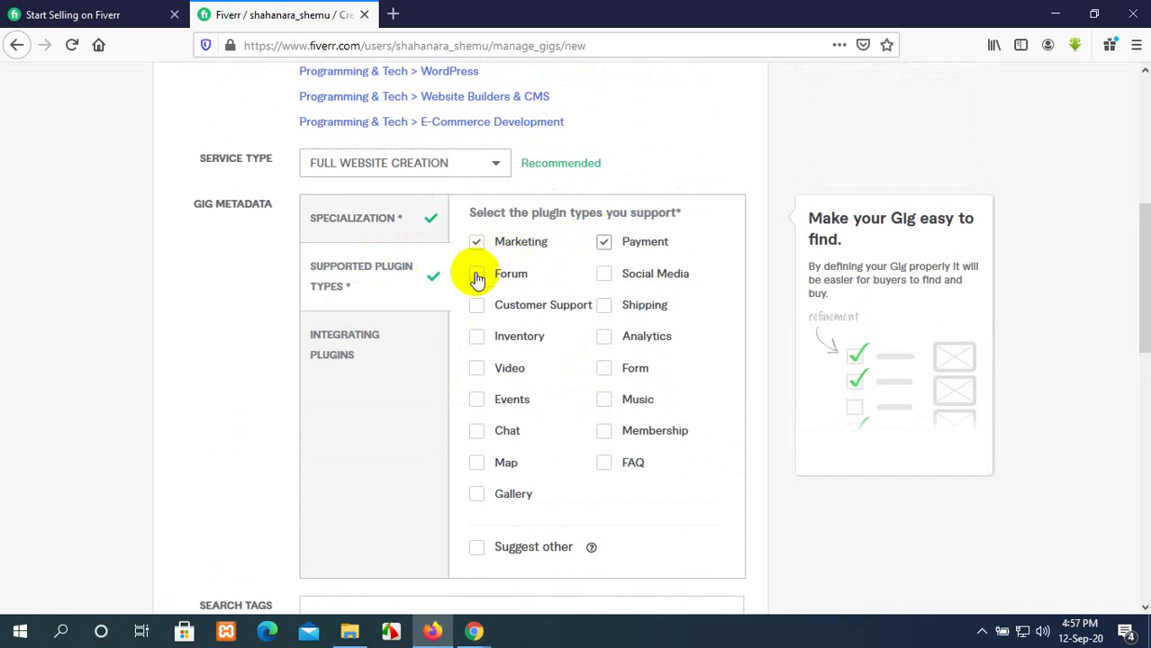
click(477, 274)
click(603, 274)
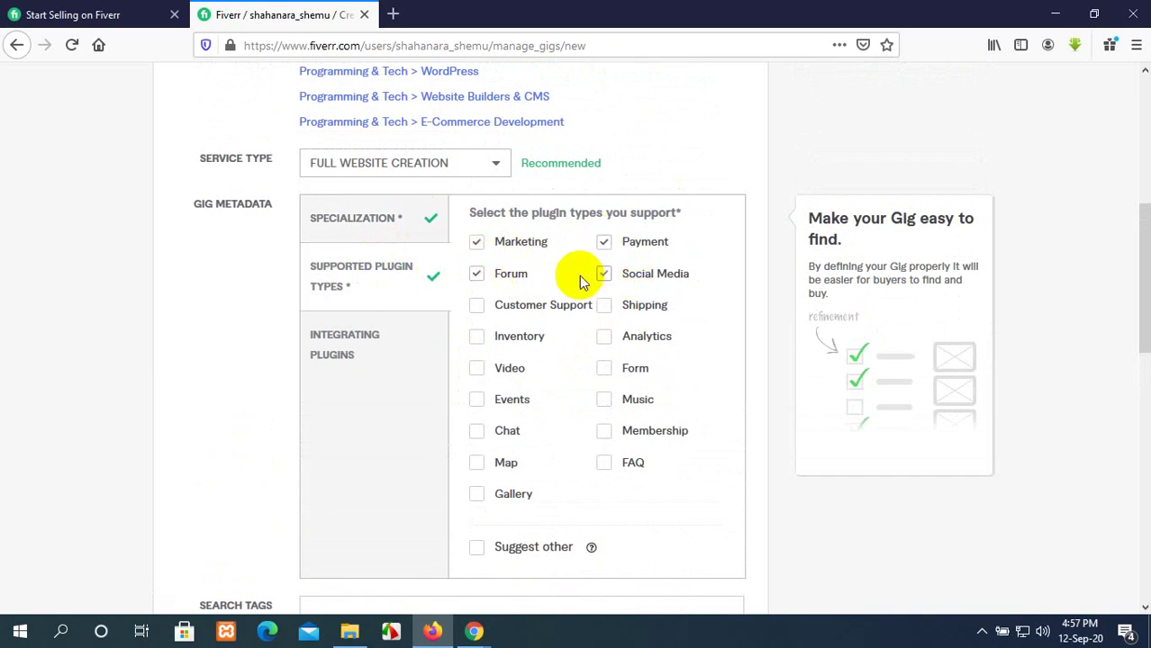
click(477, 306)
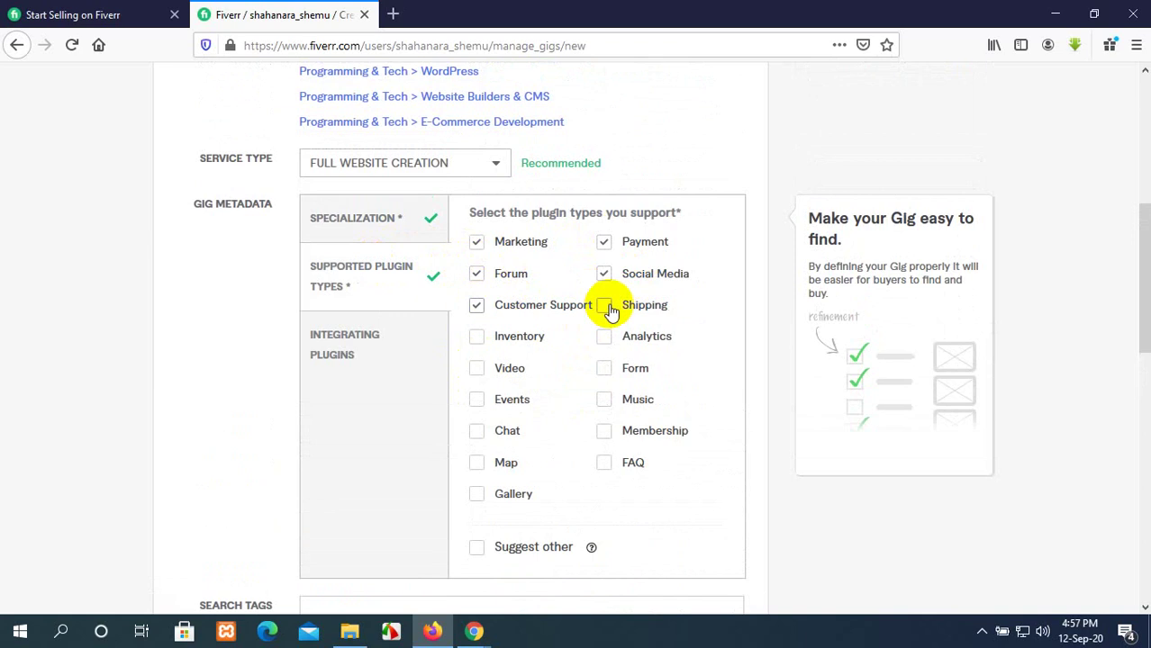
click(605, 307)
click(474, 337)
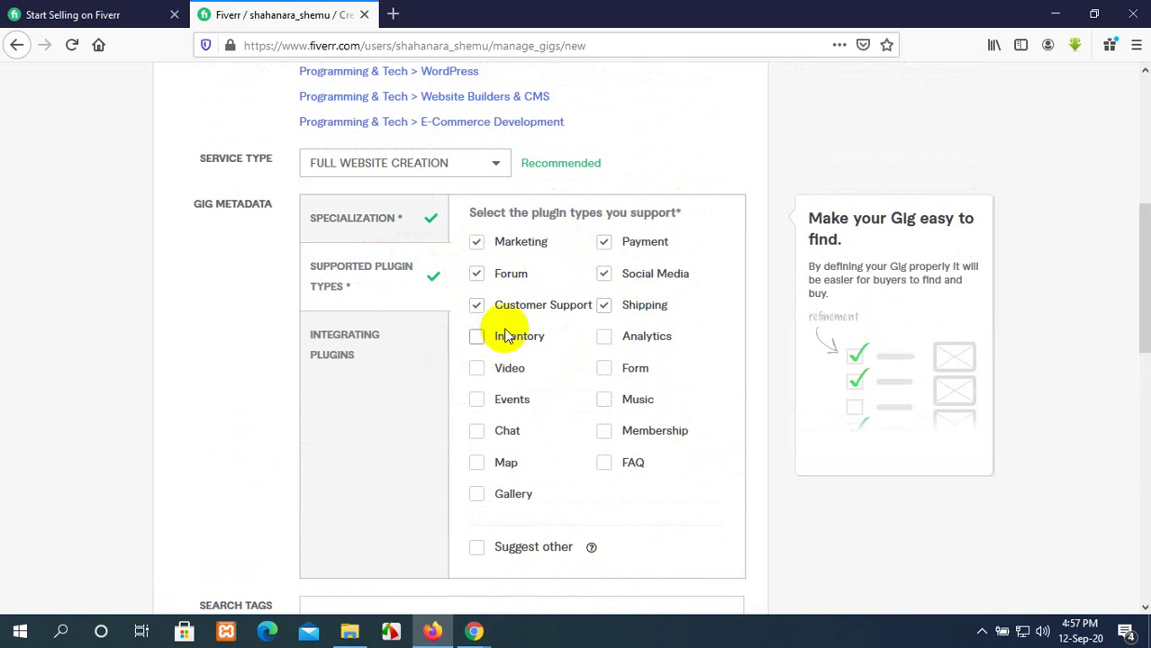
click(605, 337)
click(474, 369)
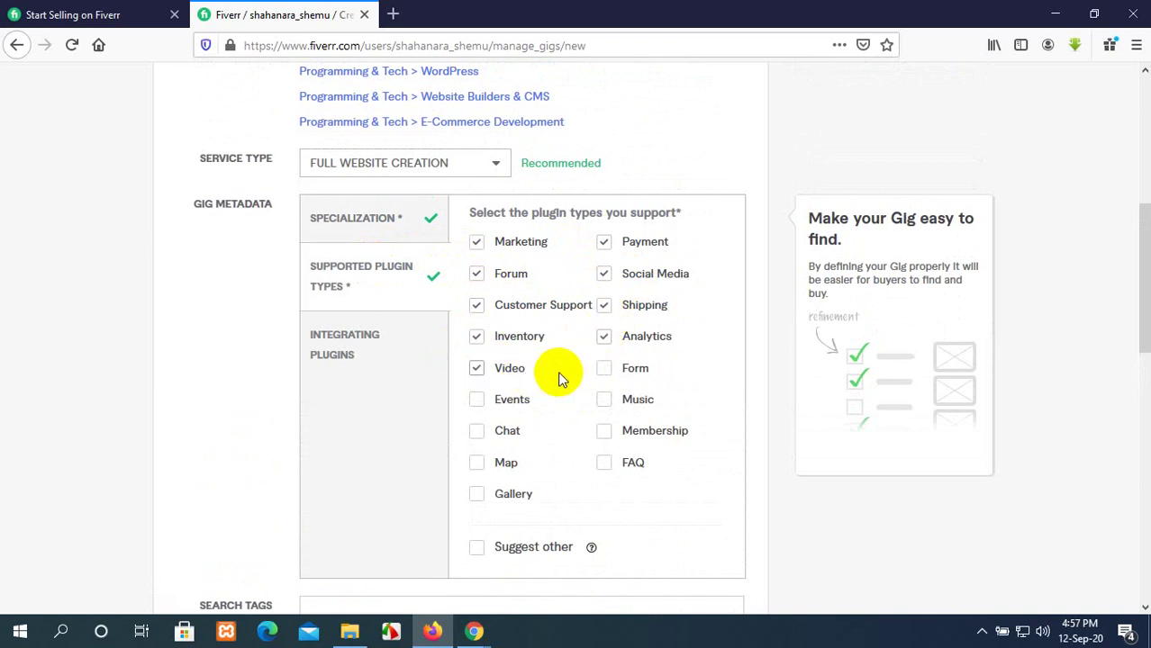
click(605, 370)
Tick Events, Music, Chat, Membership, Map, FAQ and Gallery as supported plugin types
click(476, 401)
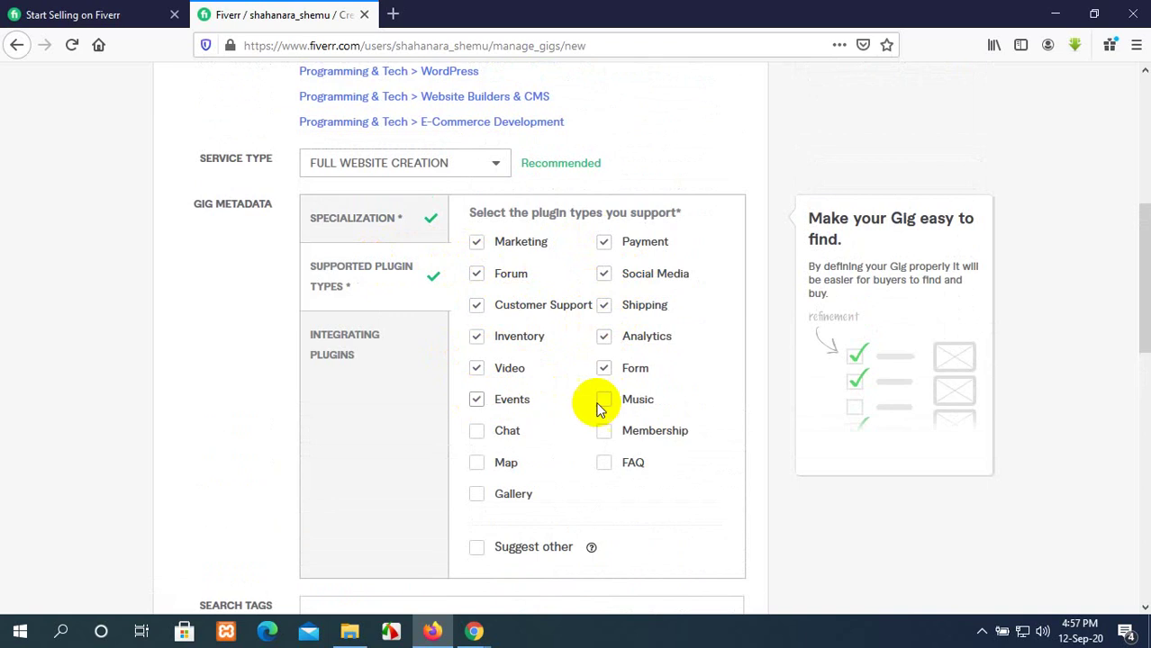
click(603, 400)
click(505, 437)
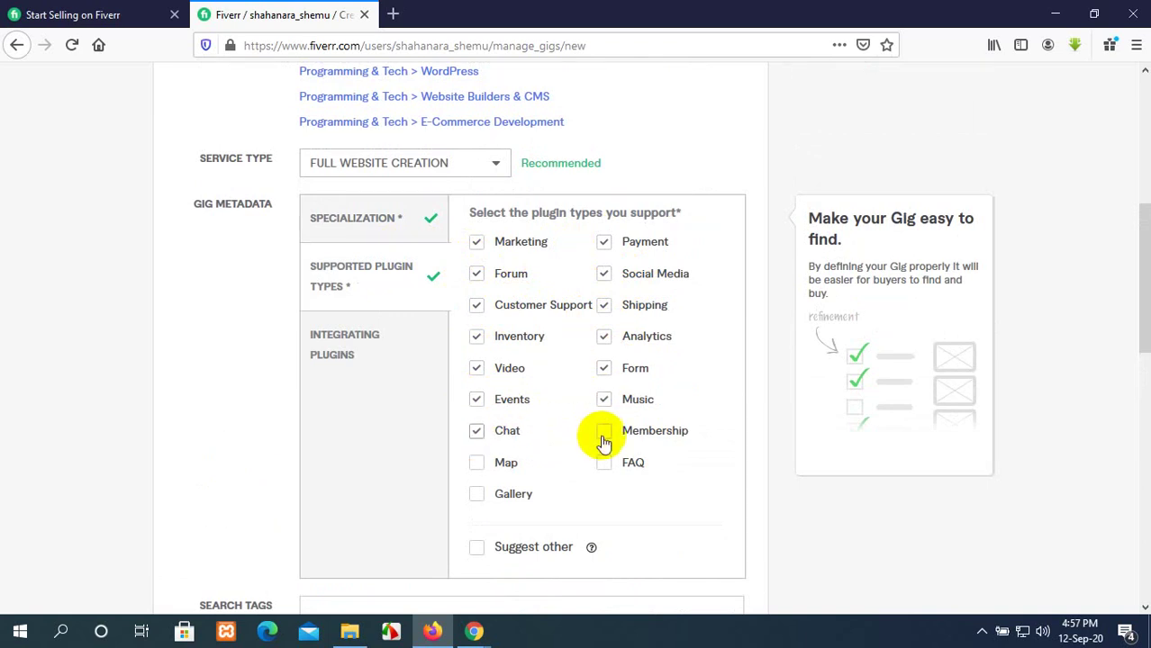
click(604, 433)
click(476, 464)
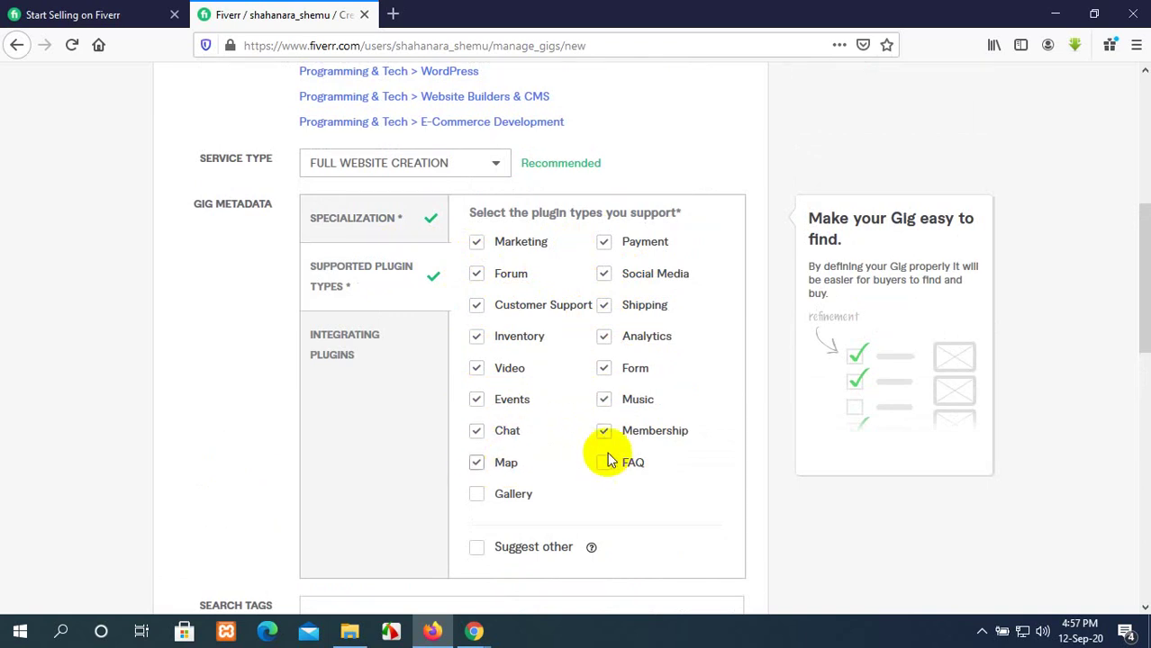
click(605, 463)
click(476, 496)
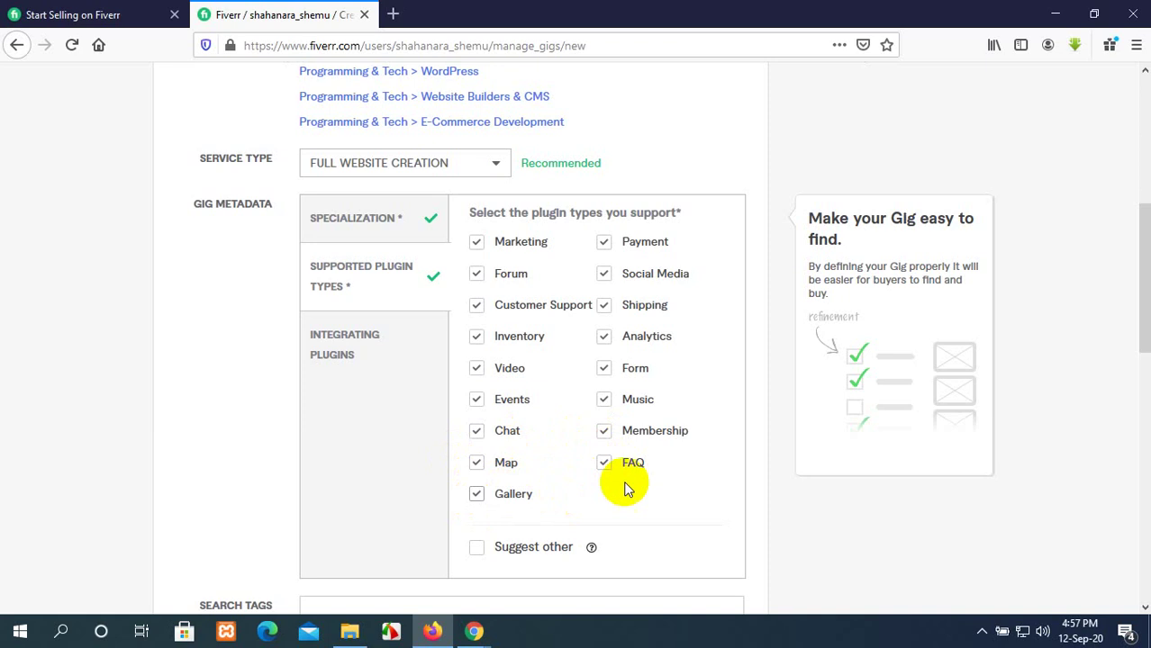
scroll(624, 484, down, 2)
click(374, 252)
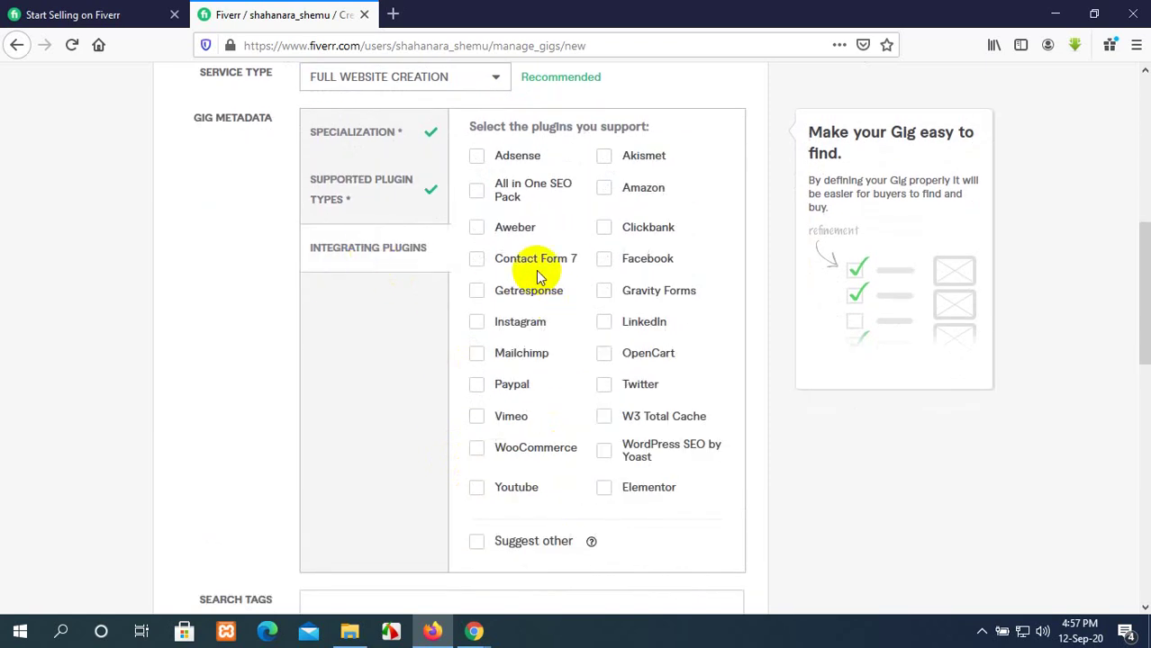
Tick Adsense, Akismet, Amazon, Aweber, Clickbank, Contact Form 7, Facebook, Getresponse and Gravity Forms
click(476, 156)
click(605, 157)
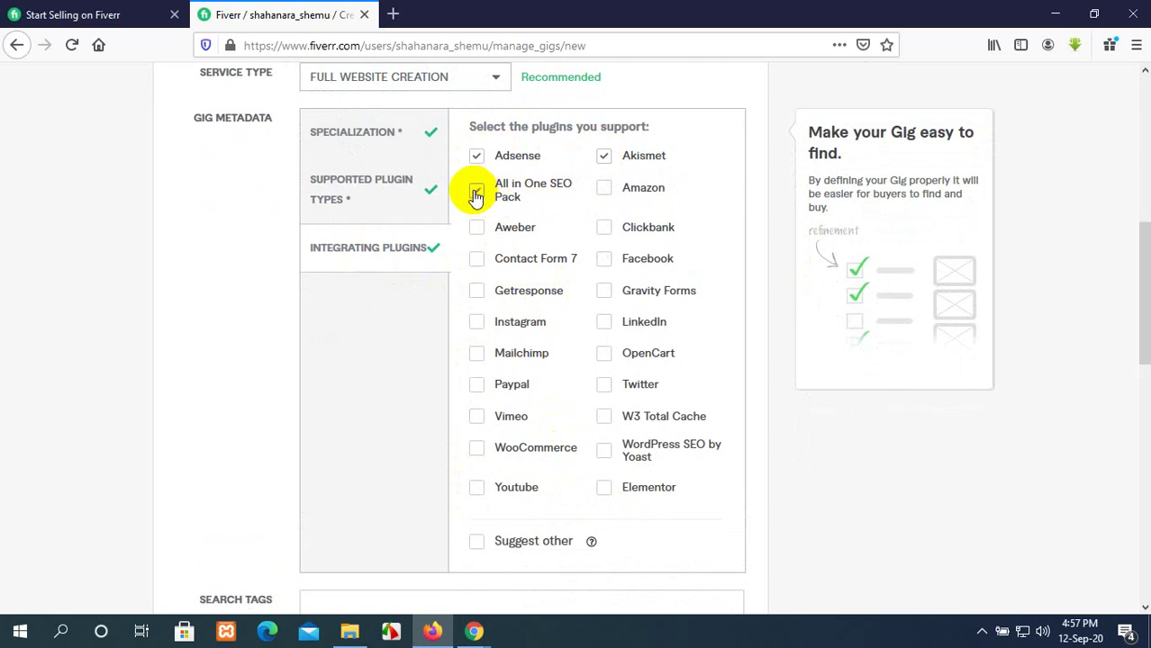
click(603, 189)
click(477, 227)
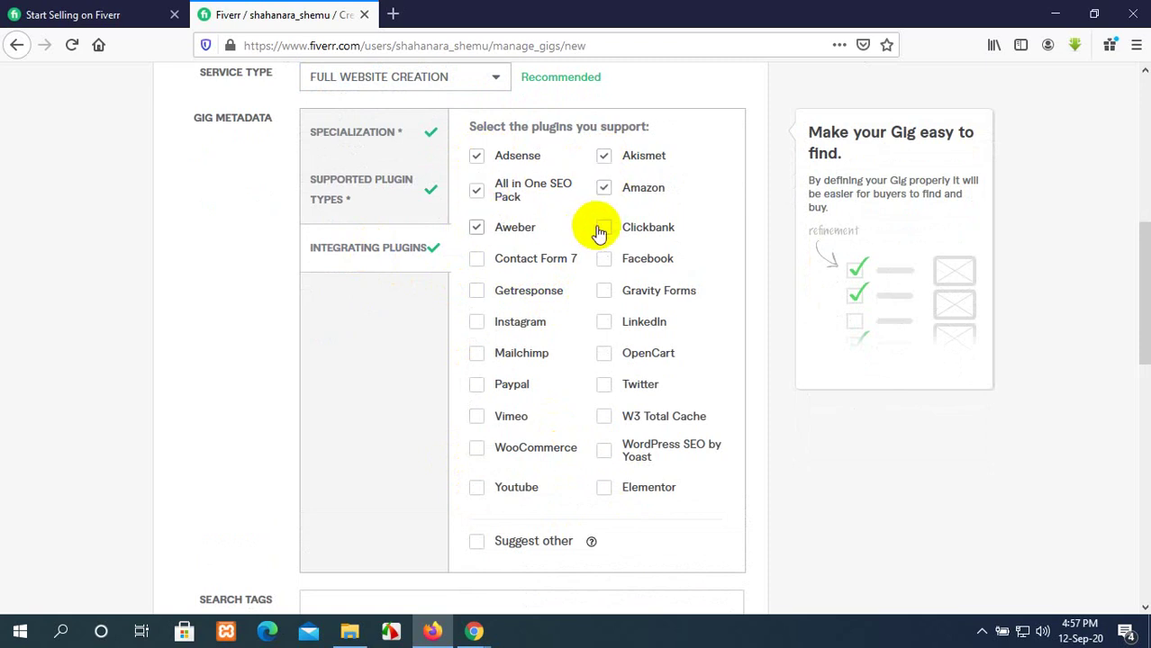
click(600, 228)
click(474, 259)
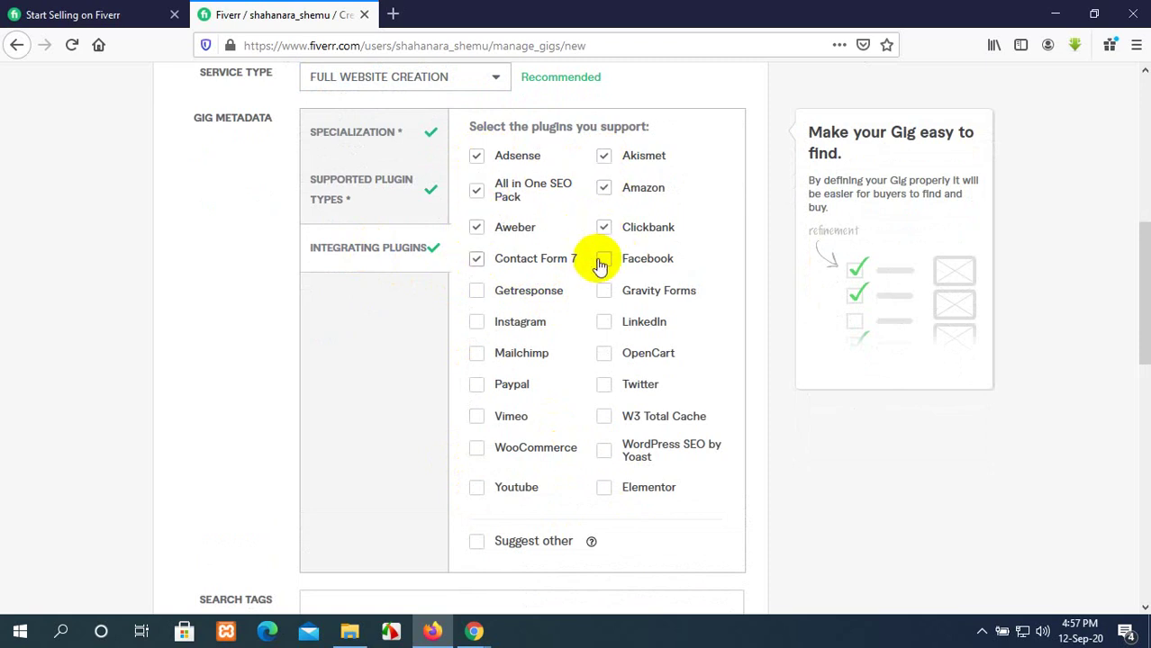
click(603, 261)
click(476, 291)
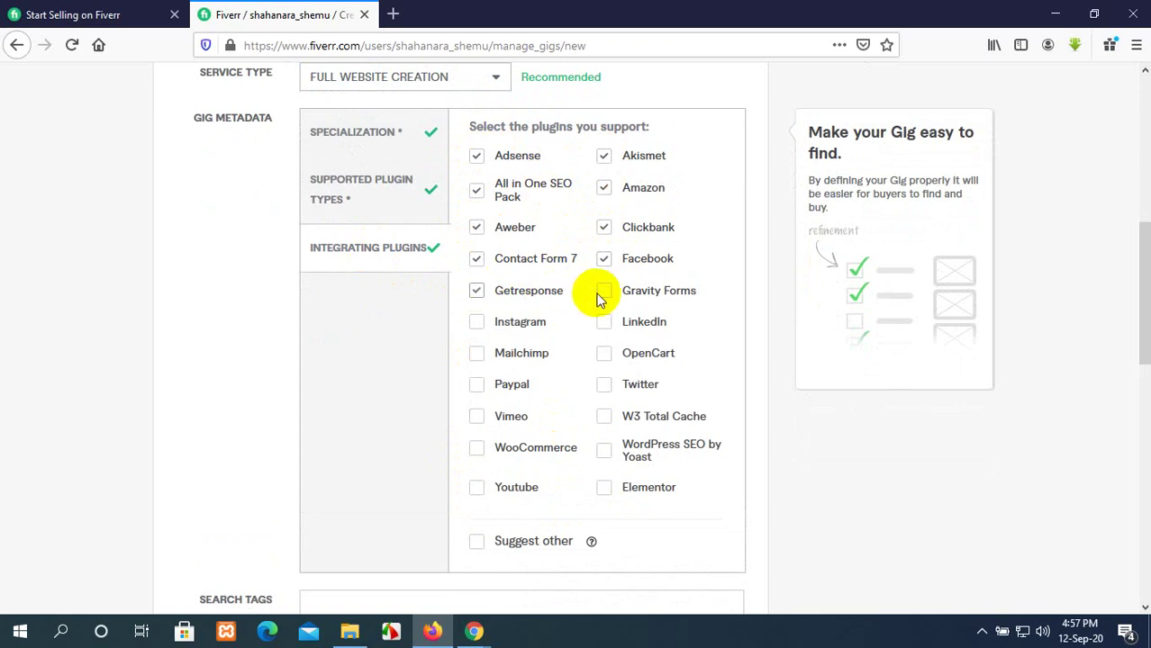
click(603, 291)
Tick Instagram, LinkedIn, Mailchimp, OpenCart, Paypal, Twitter, Vimeo and W3 Total Cache
click(476, 321)
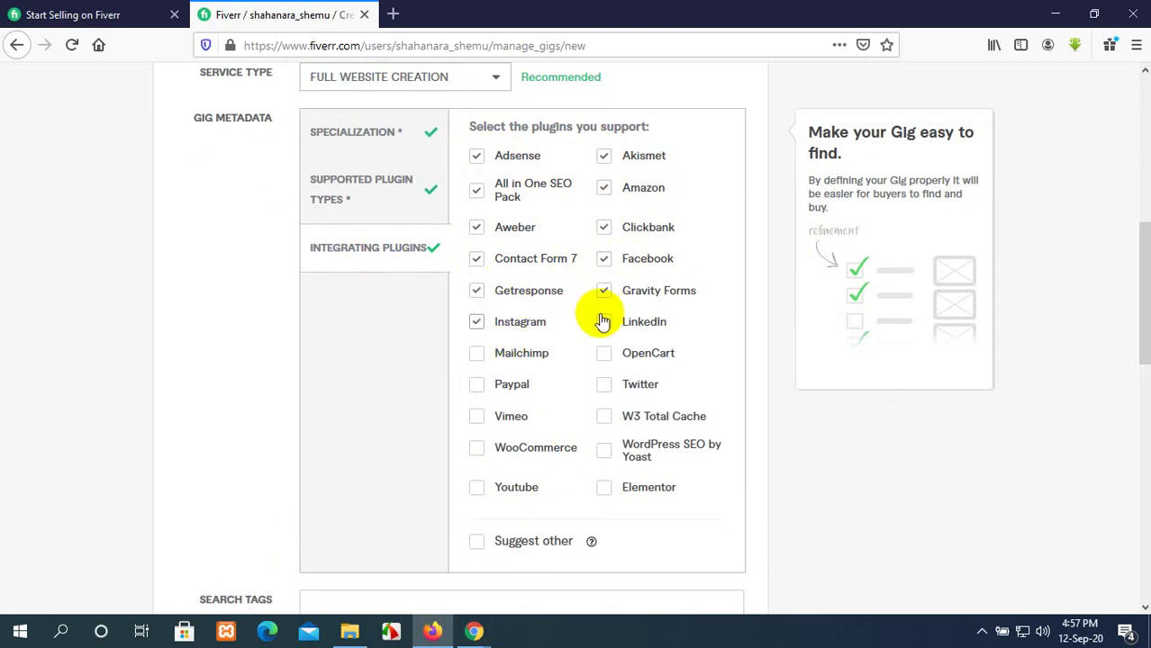
click(604, 321)
click(477, 353)
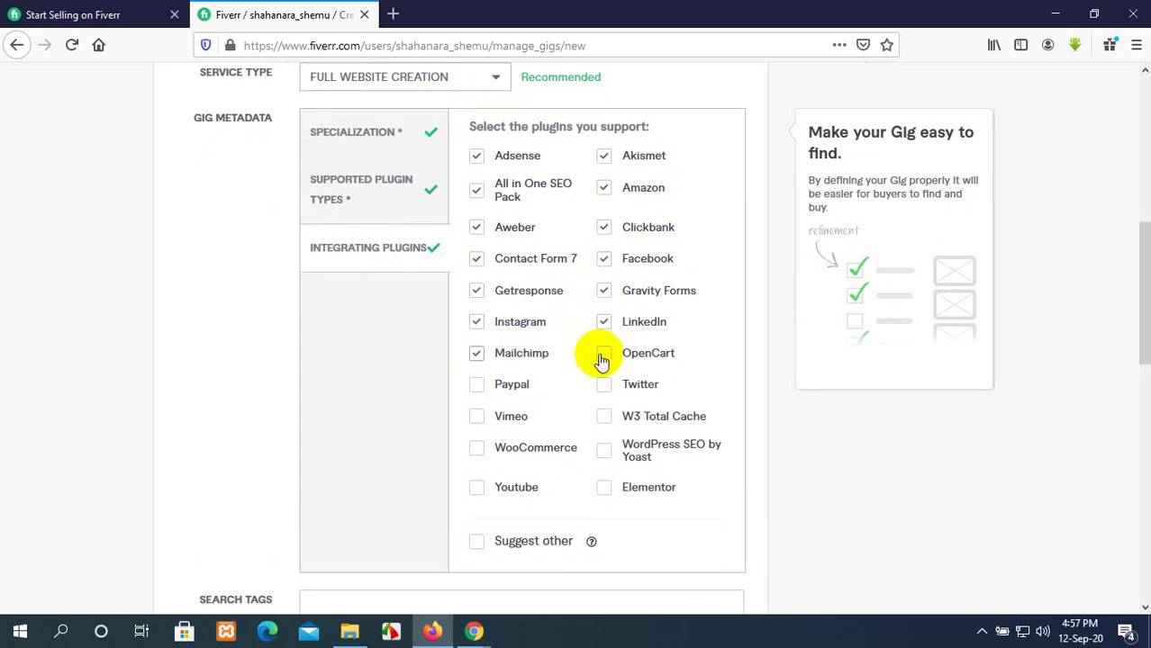
click(605, 356)
click(476, 385)
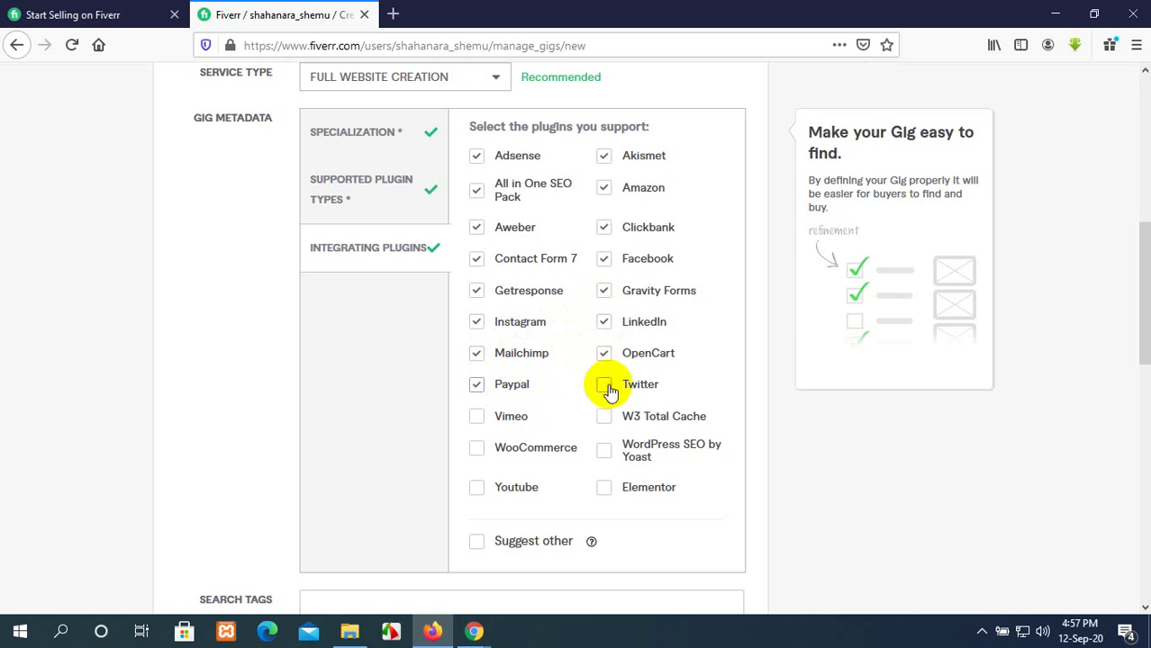
click(603, 385)
click(476, 416)
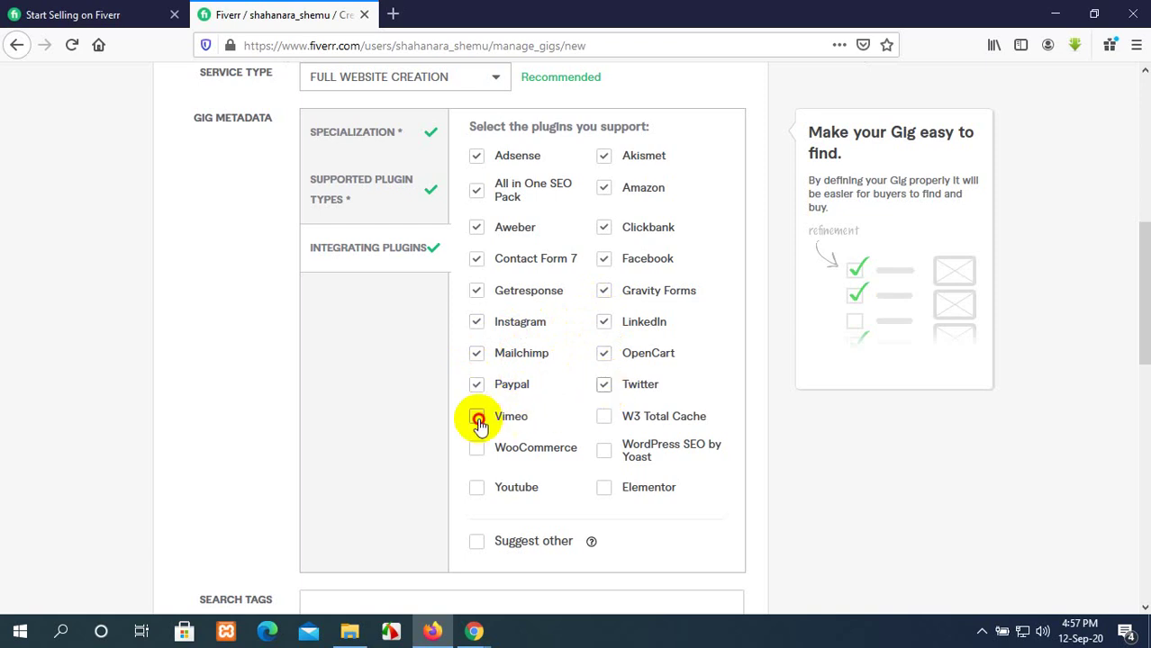
click(603, 416)
Tick WooCommerce, Youtube and Elementor, then place the cursor in the Search Tags field
scroll(540, 420, down, 2)
click(476, 362)
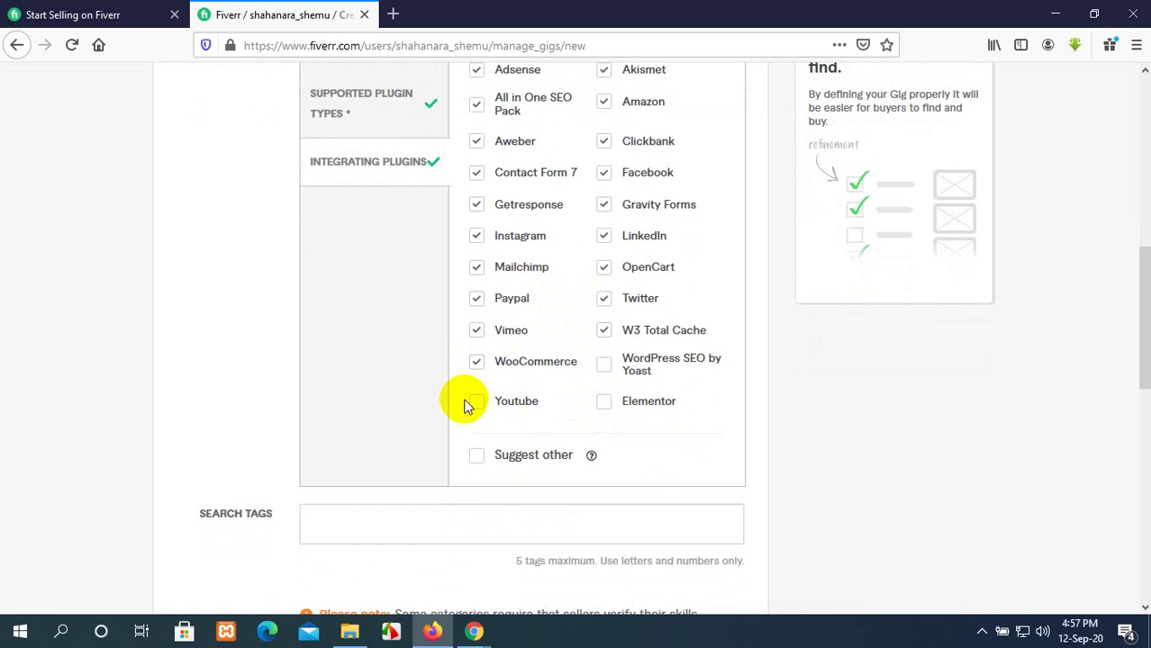
click(476, 402)
click(605, 402)
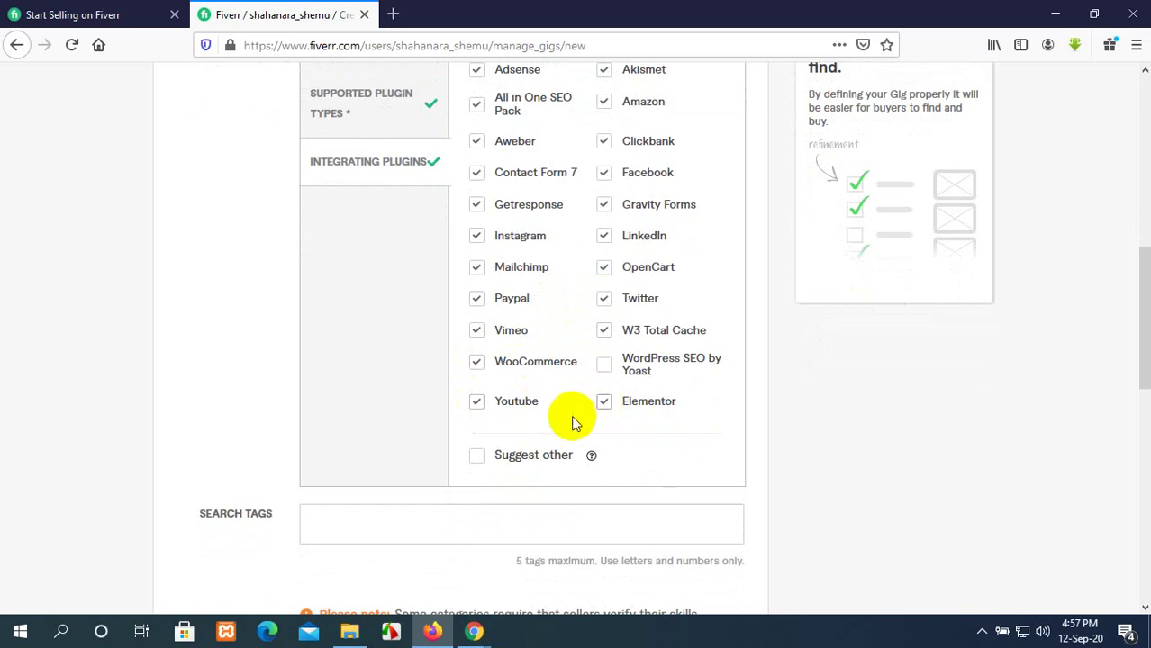
scroll(571, 419, down, 6)
click(449, 268)
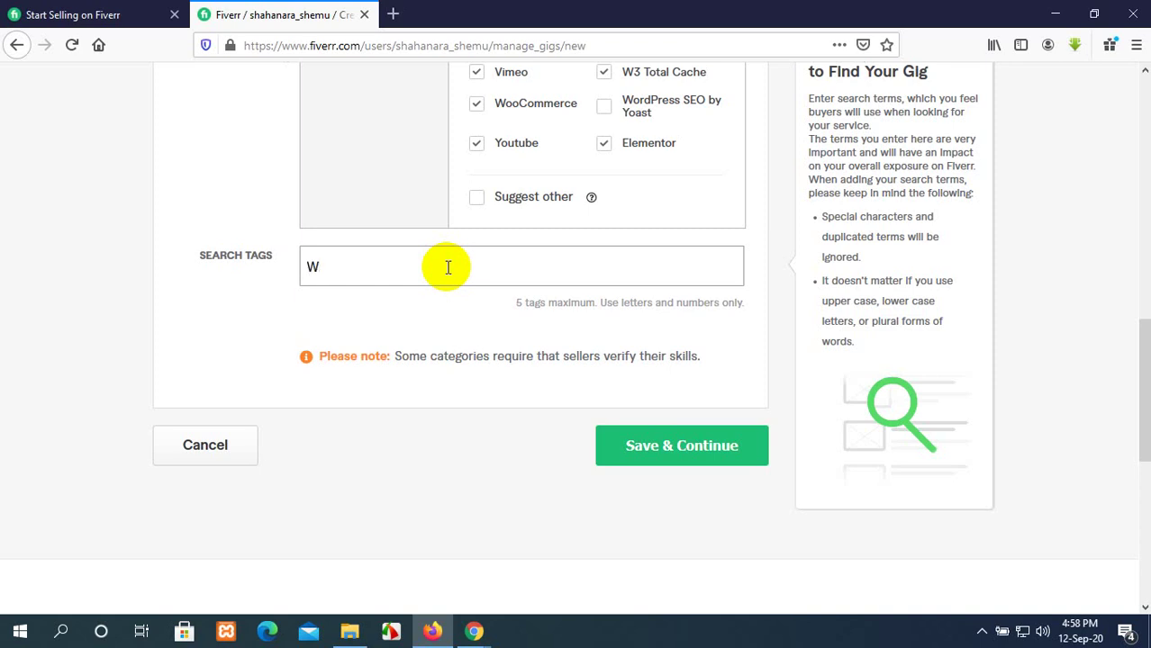
Enter the tags WordPress Website, Install WordPress and Divi Theme in Search Tags
text(ordPress)
text(Website)
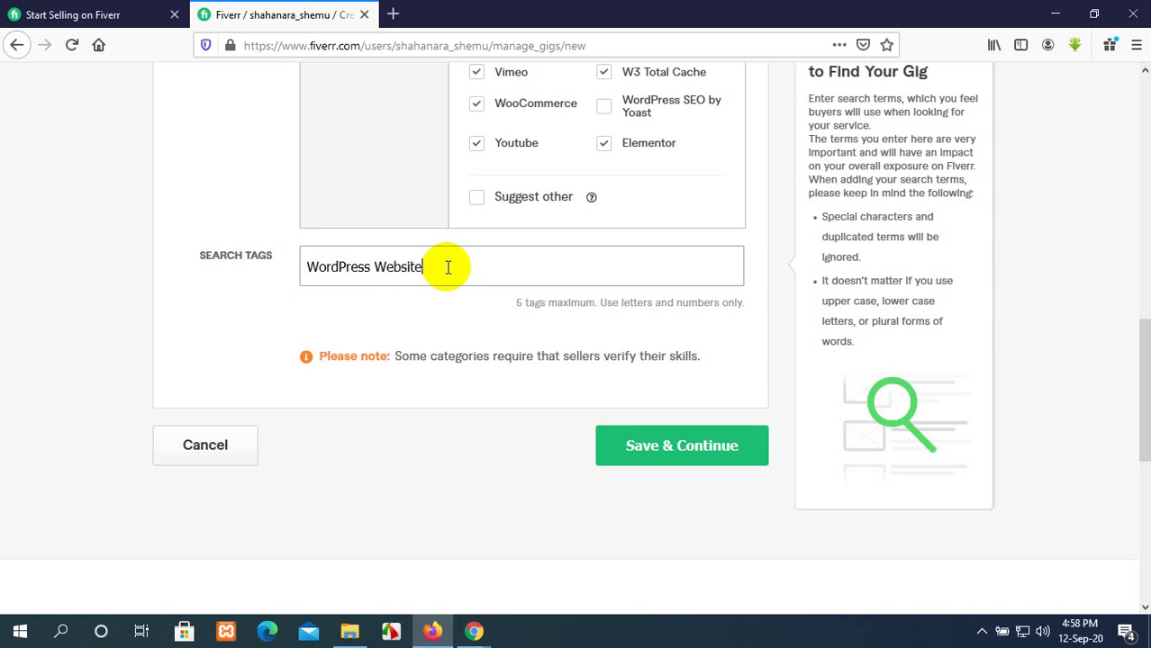
key(Return)
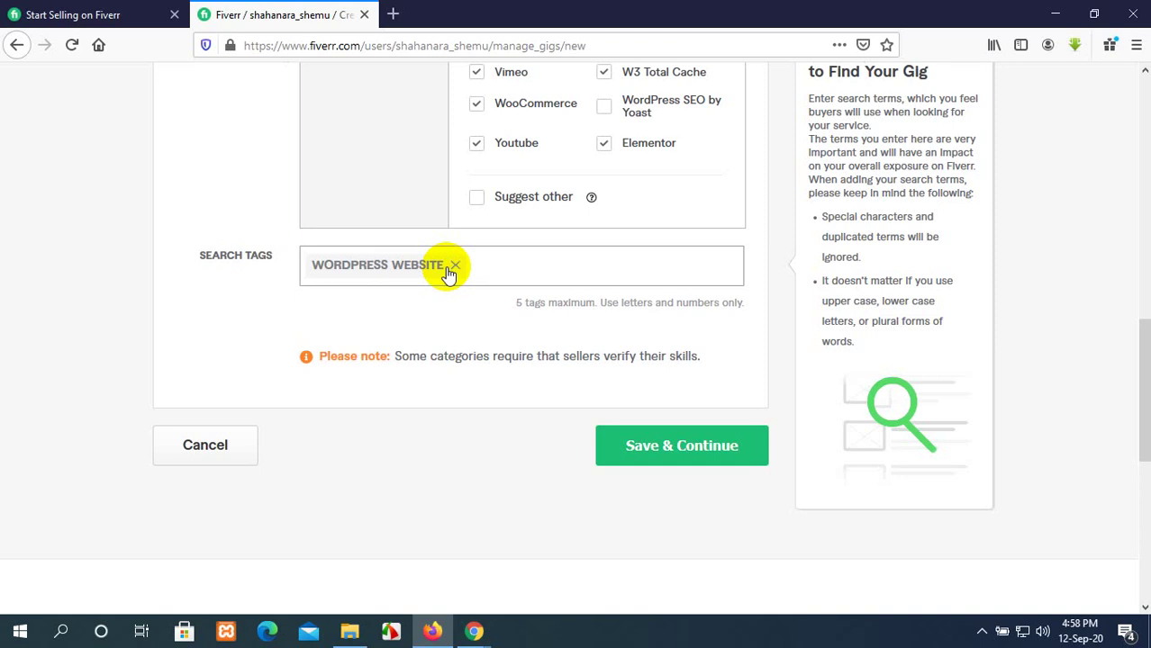
text(Install WordPress)
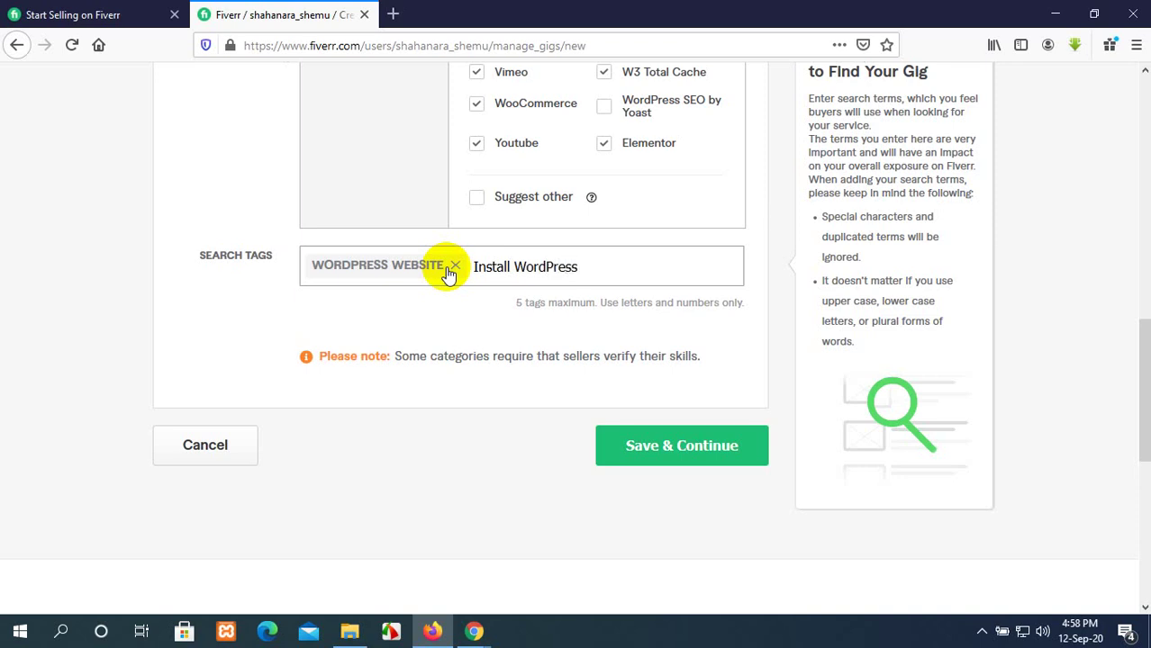
key(Return)
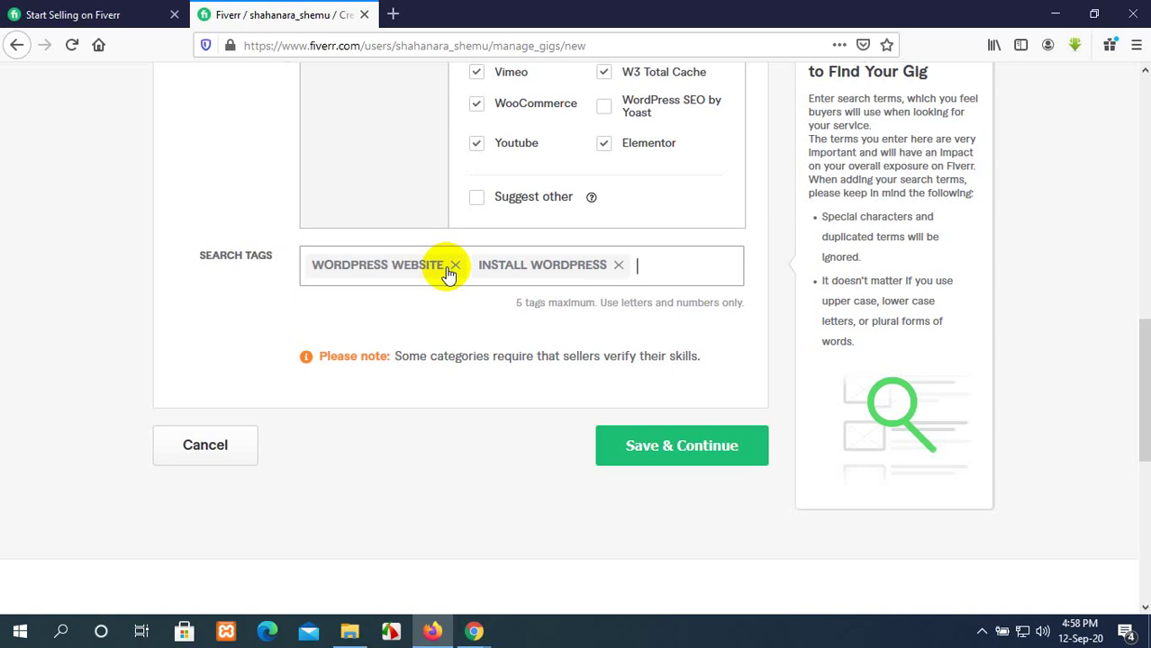
text(Divi)
text(t)
text(Theme)
key(Return)
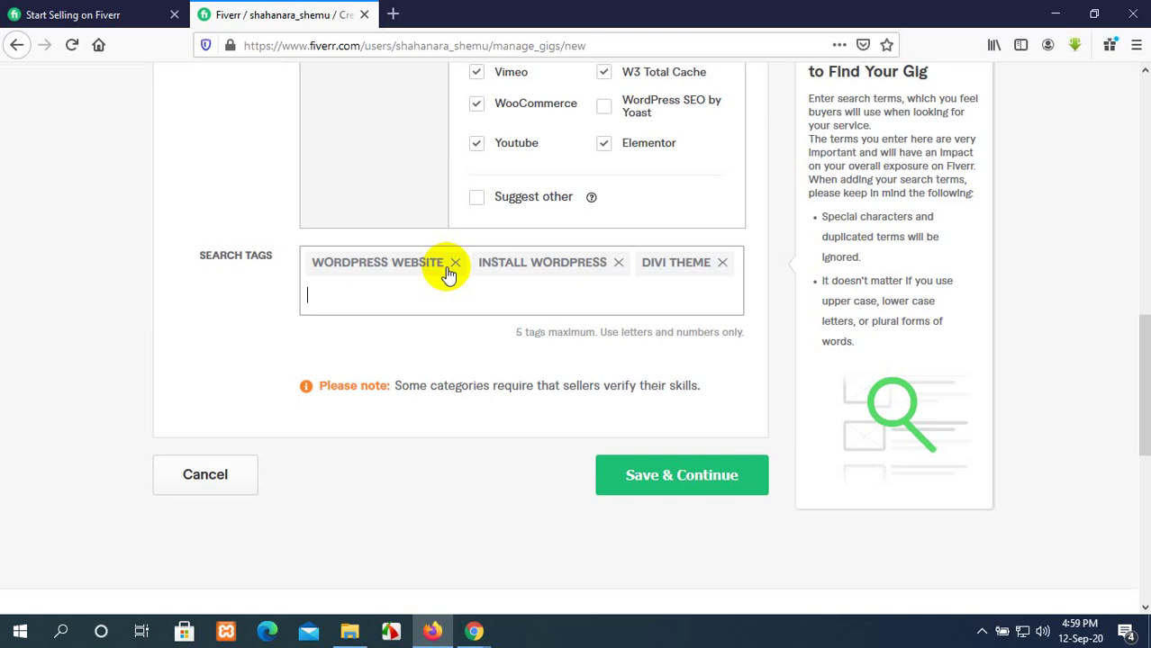
Add the tags WordPress Plugins and Colne WordPress, filling all five tag slots
text(WordPress Plugin)
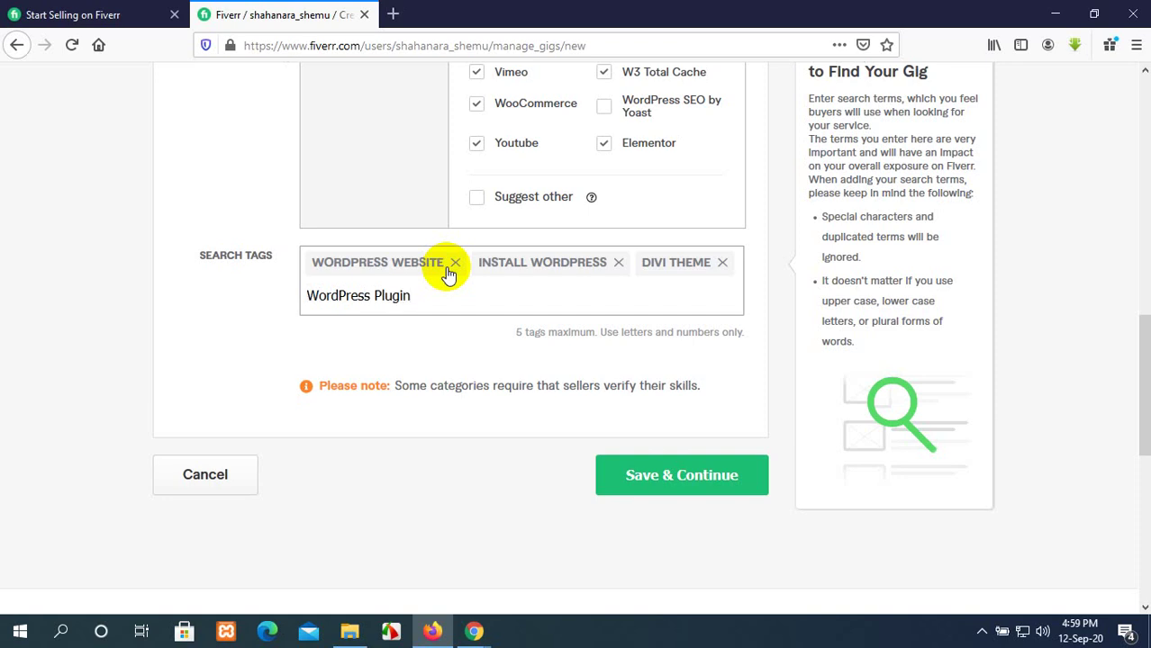
text(s)
key(Return)
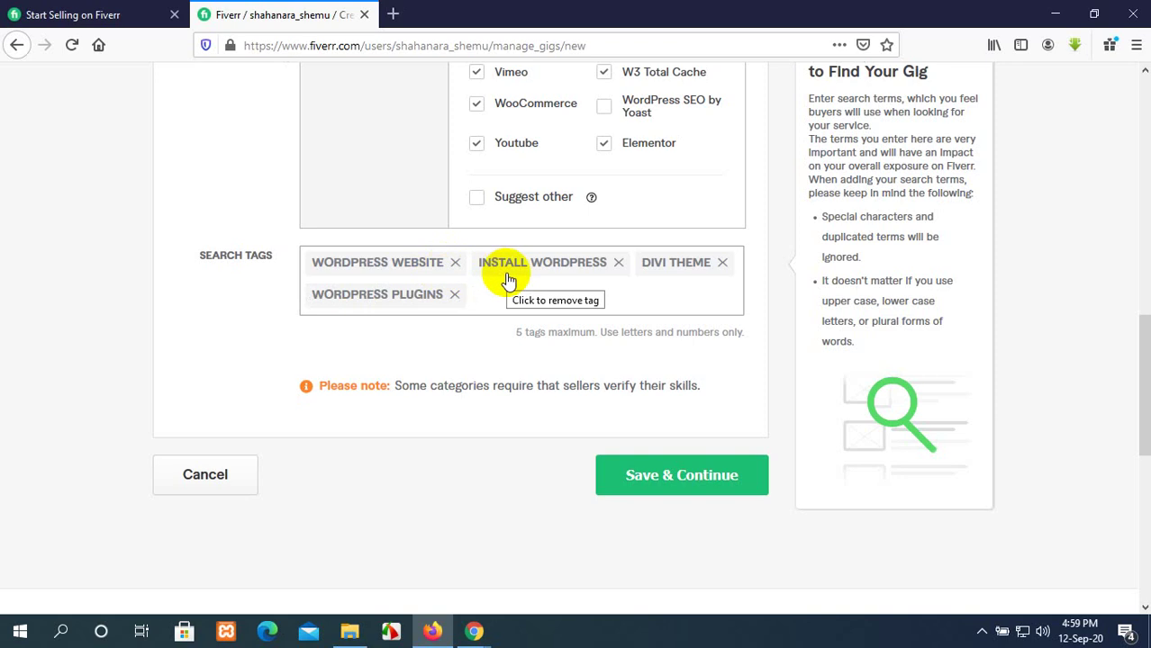
text(Colne)
click(705, 200)
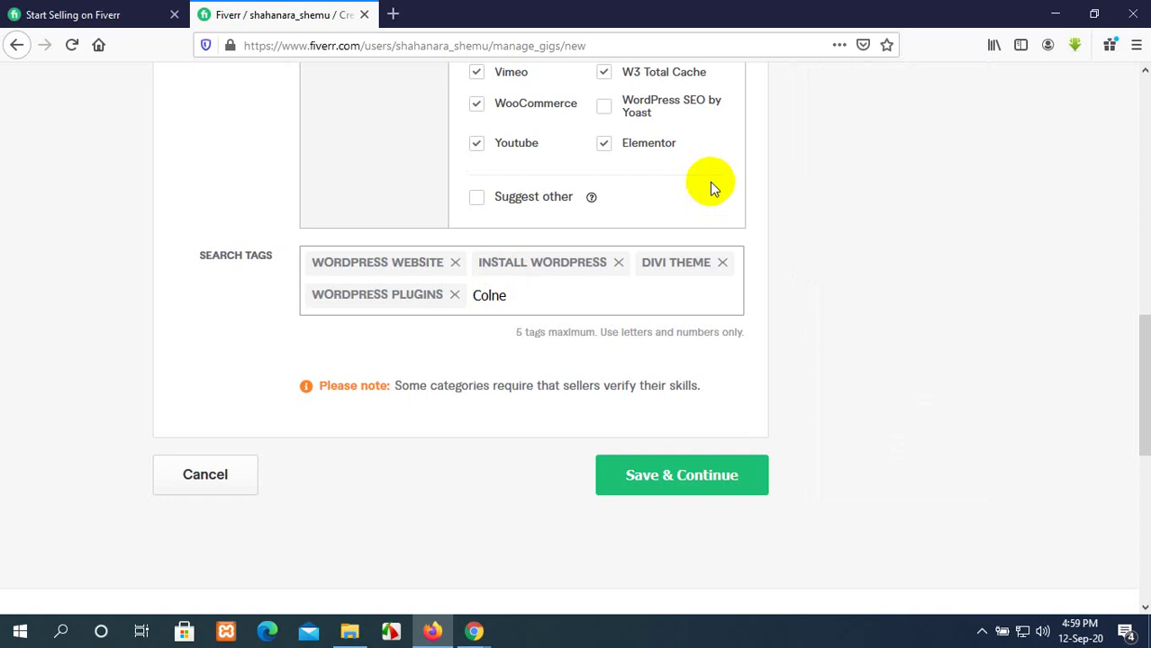
text(th)
key(BackSpace)
key(BackSpace)
text(WordPress)
key(Return)
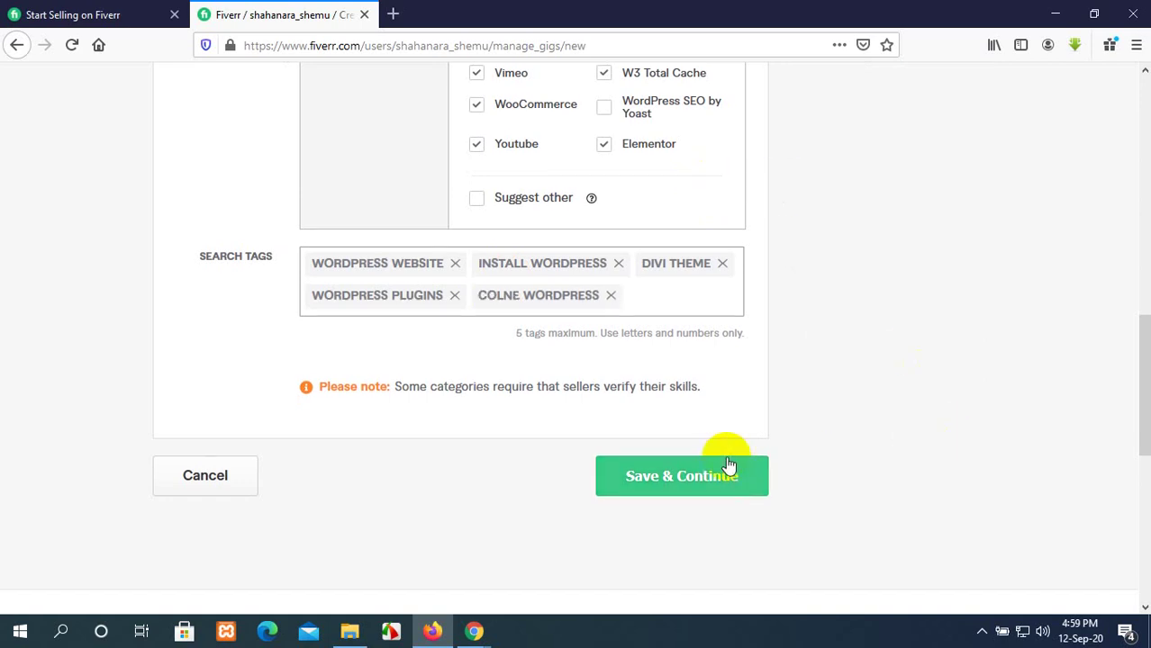
click(726, 468)
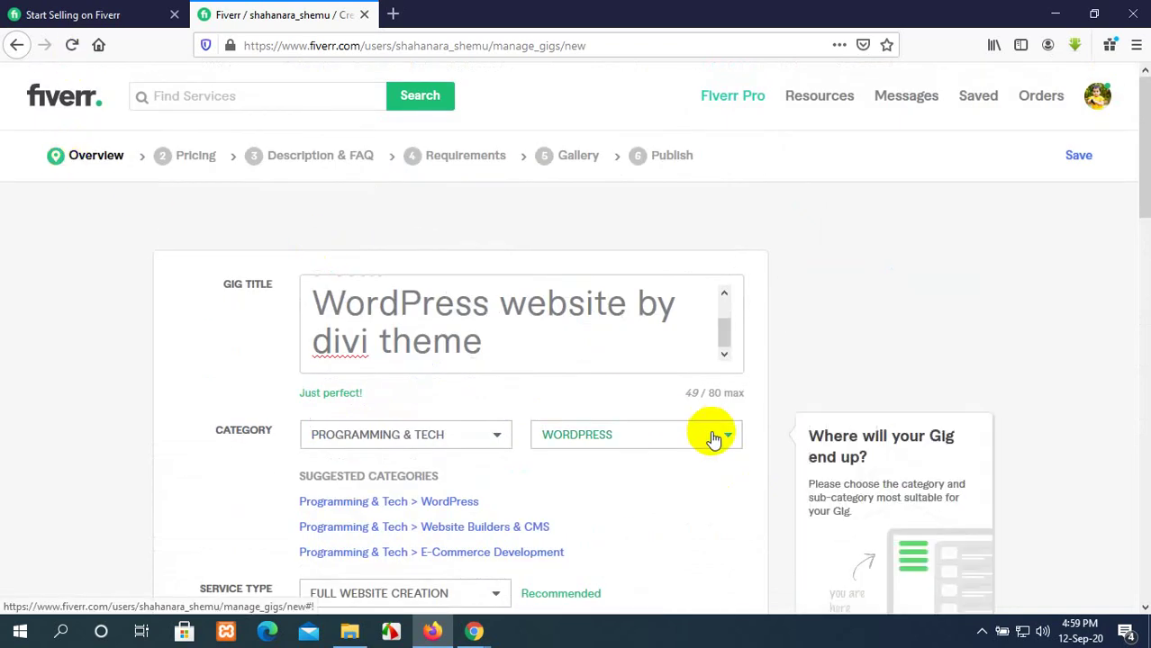
Save the overview and review the empty Basic, Standard and Premium packages
scroll(711, 437, down, 5)
scroll(710, 436, down, 5)
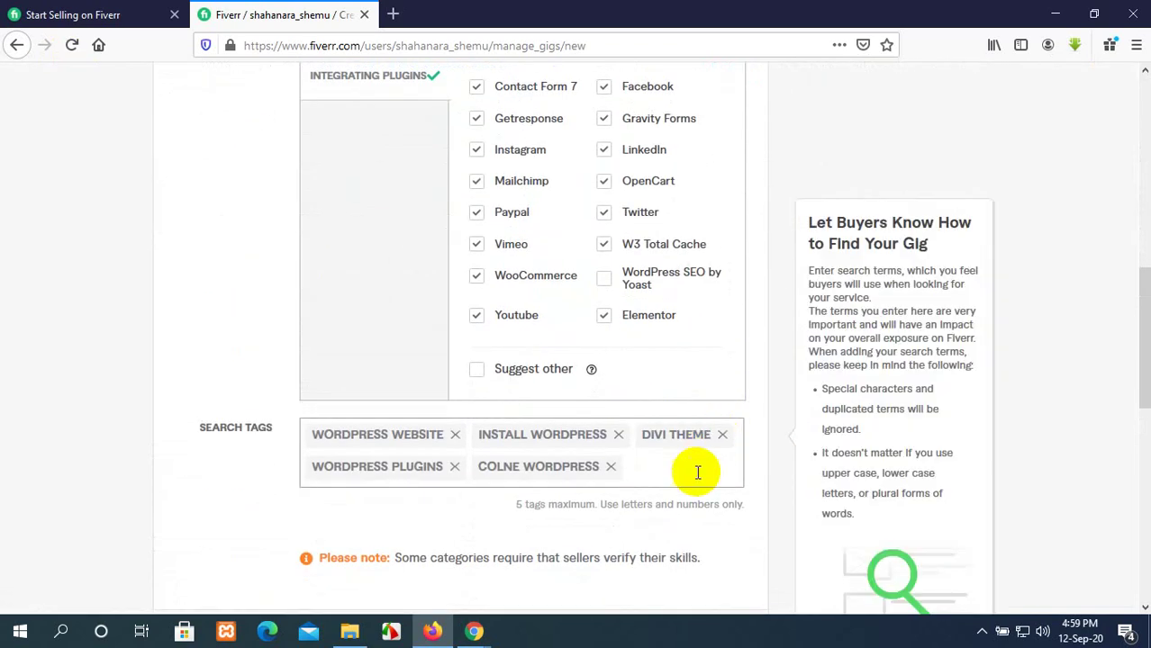
click(682, 485)
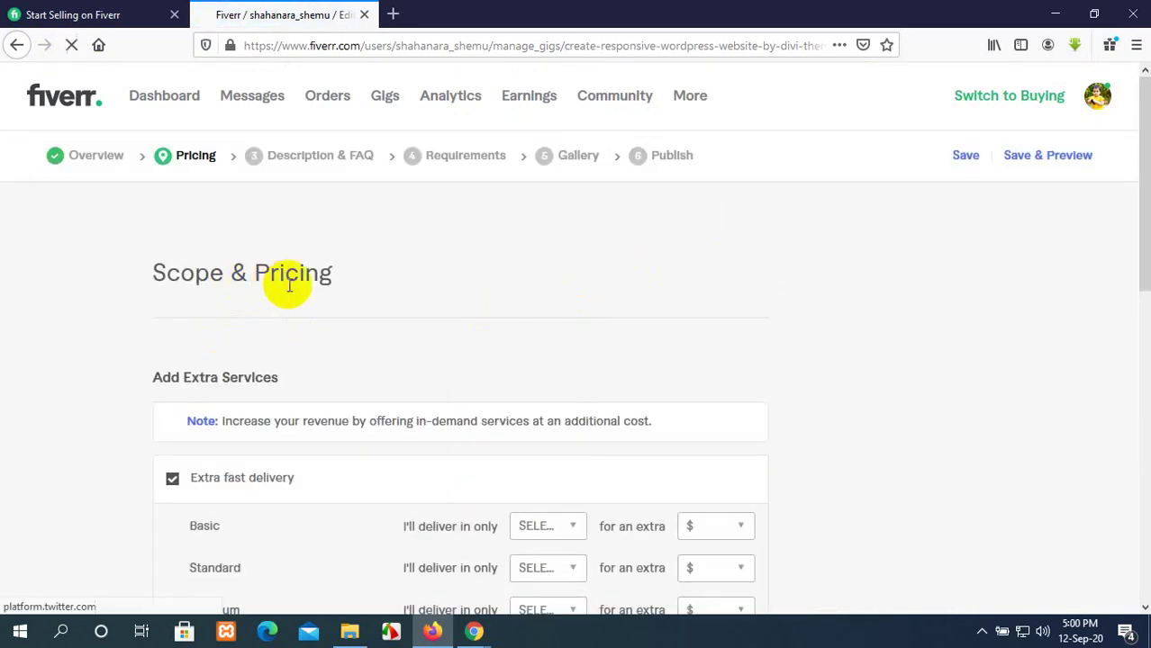
scroll(549, 293, down, 1)
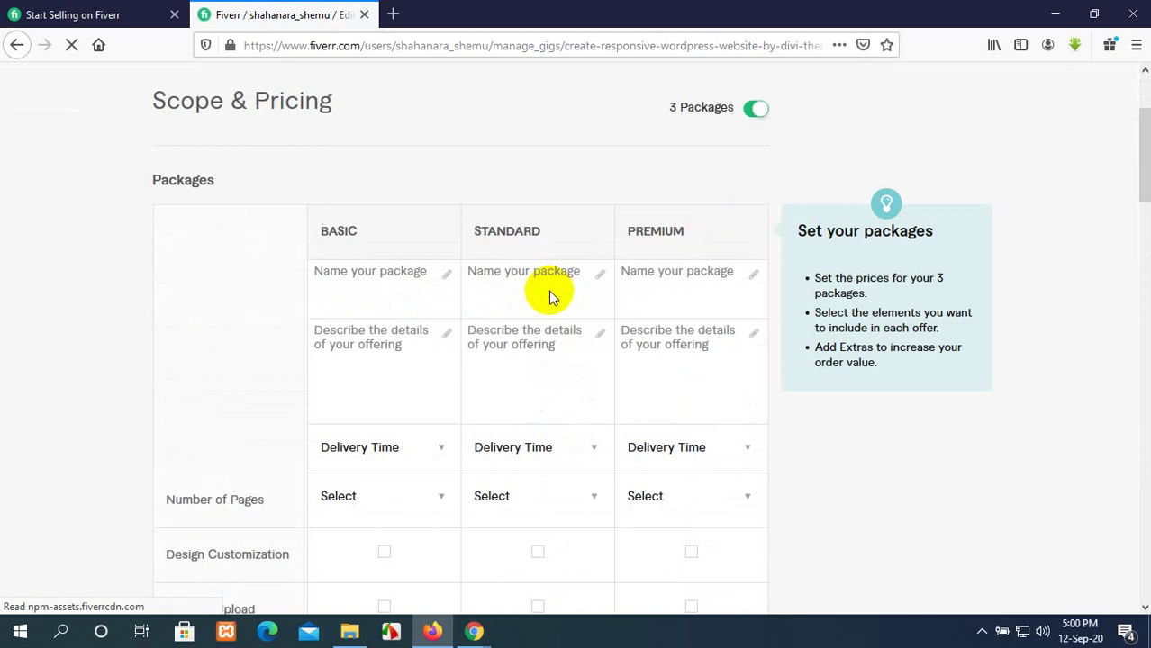
scroll(549, 298, down, 1)
scroll(549, 293, up, 3)
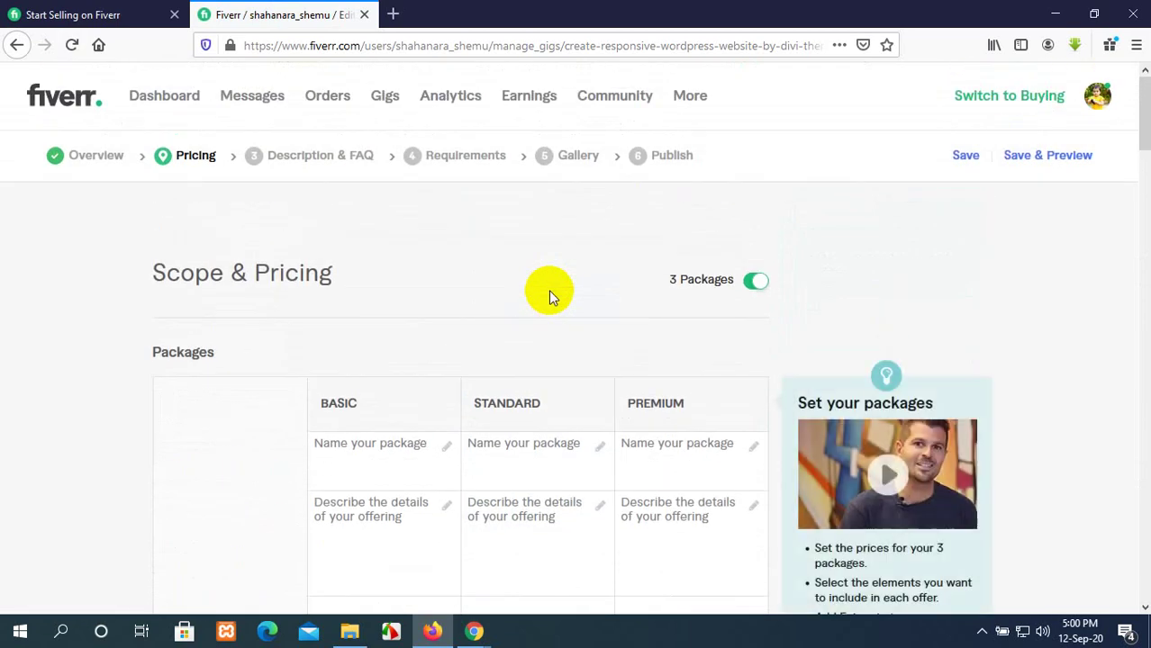
scroll(551, 296, down, 12)
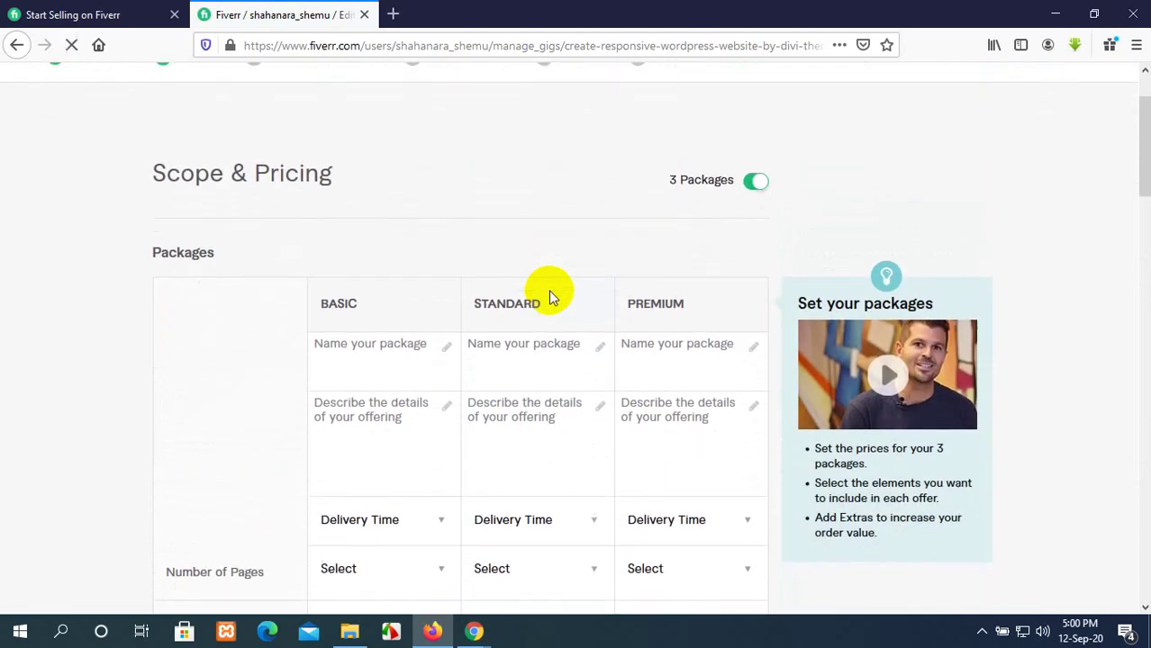
scroll(550, 297, down, 4)
scroll(549, 297, up, 16)
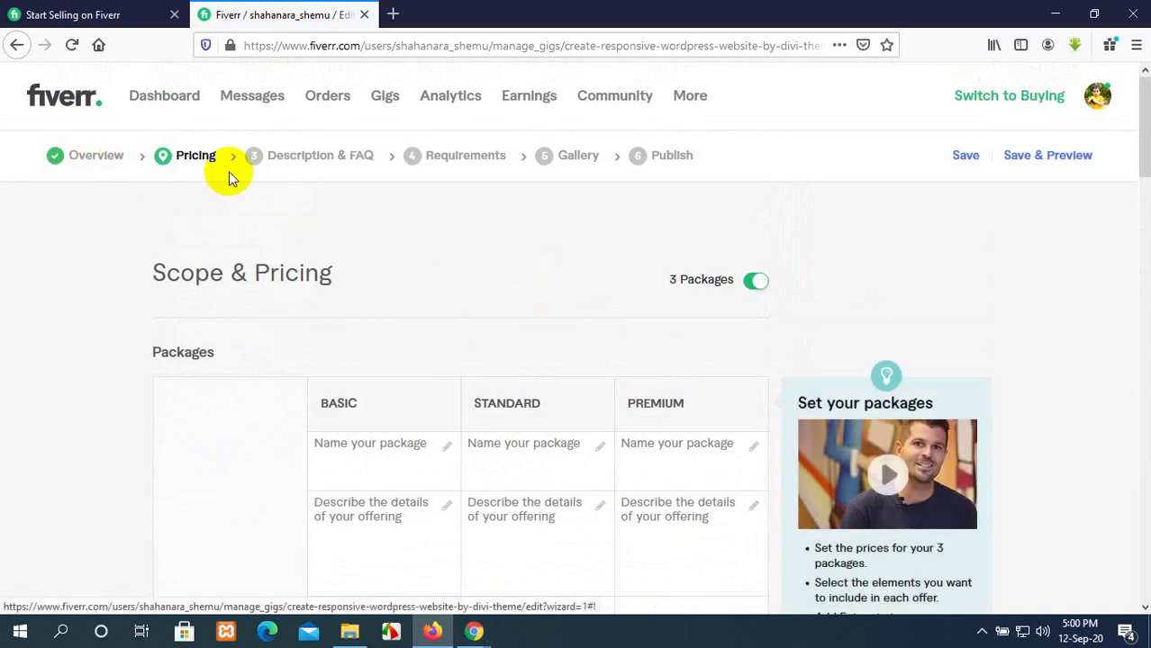
scroll(708, 394, down, 2)
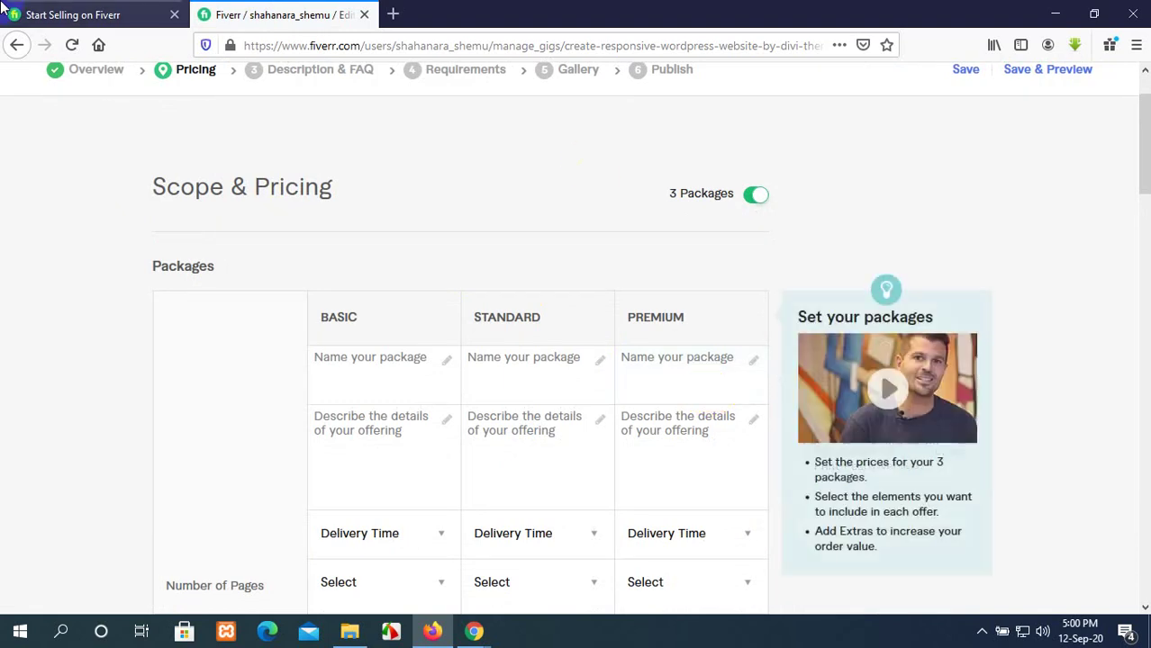
Open the recently viewed 'I will create a wordpress website' gig from the Fiverr home page
click(67, 14)
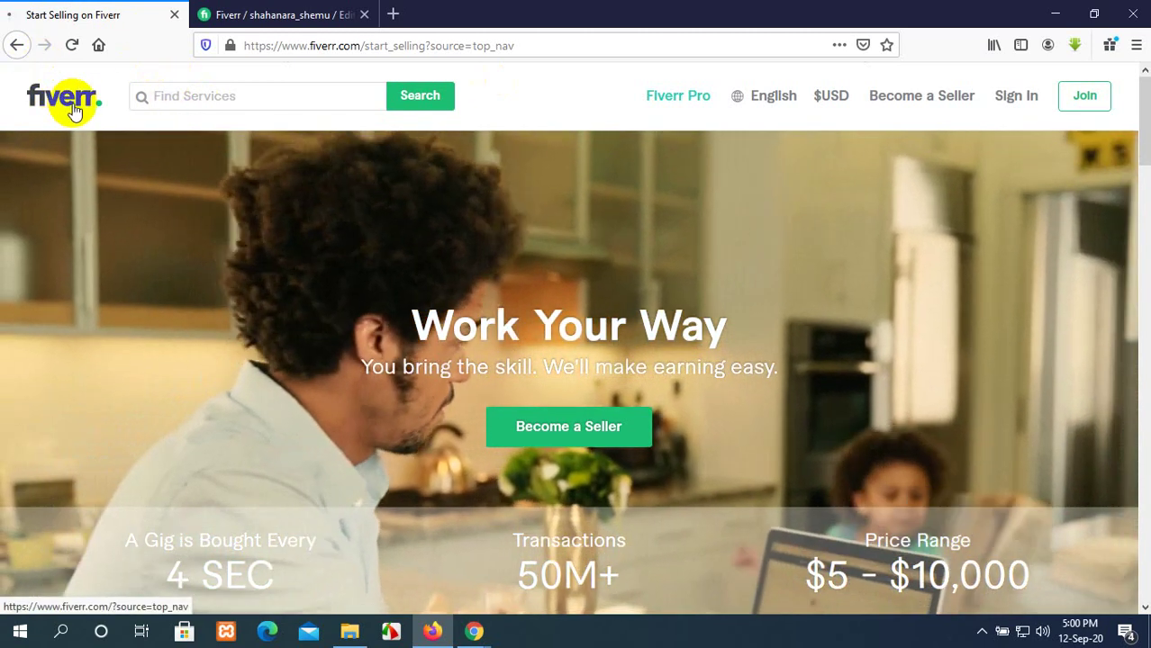
click(74, 109)
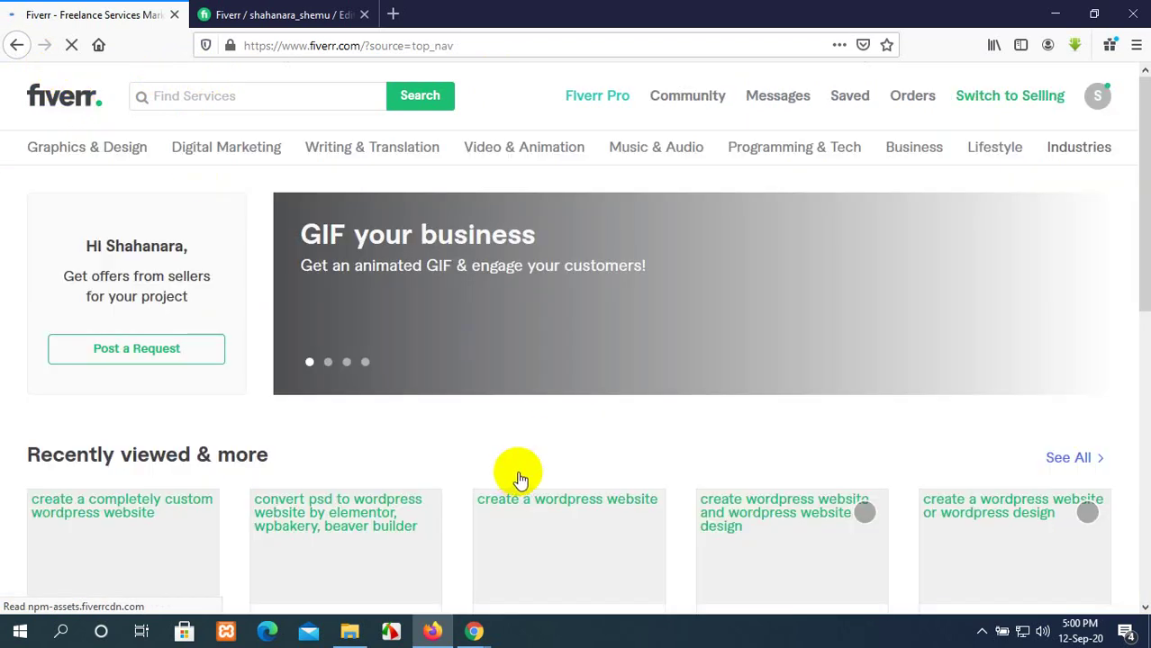
scroll(427, 376, down, 3)
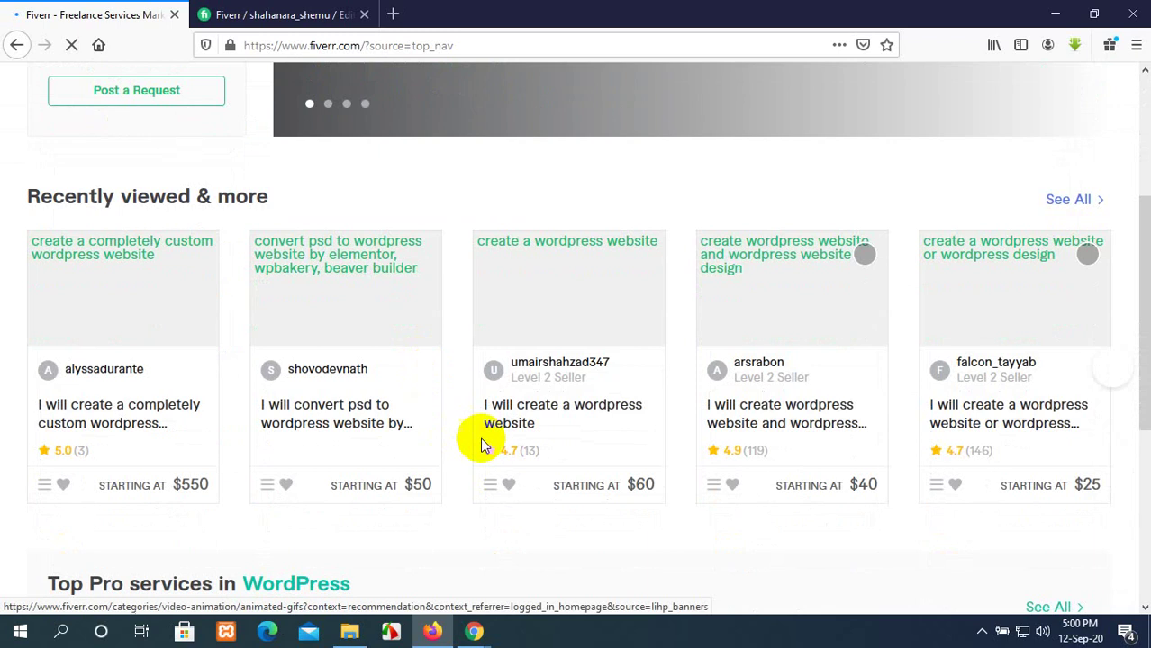
click(530, 416)
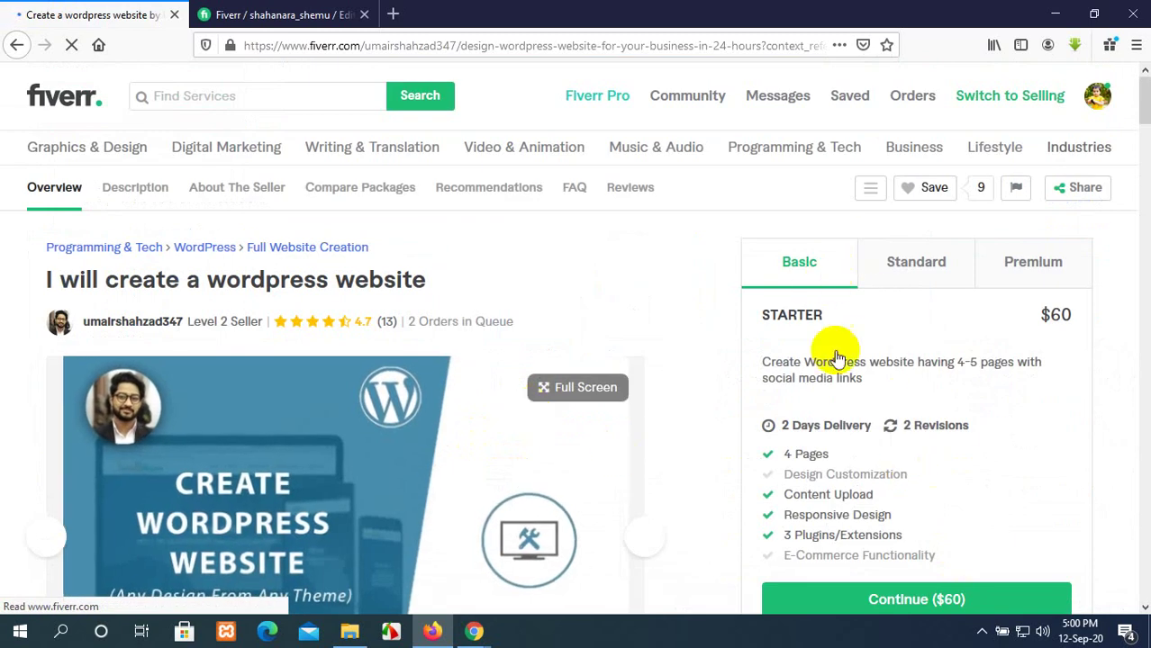
Compare the reference gig's Basic, Standard and Premium packages, then select STARTER and return to the editor
scroll(964, 342, down, 2)
scroll(958, 327, up, 2)
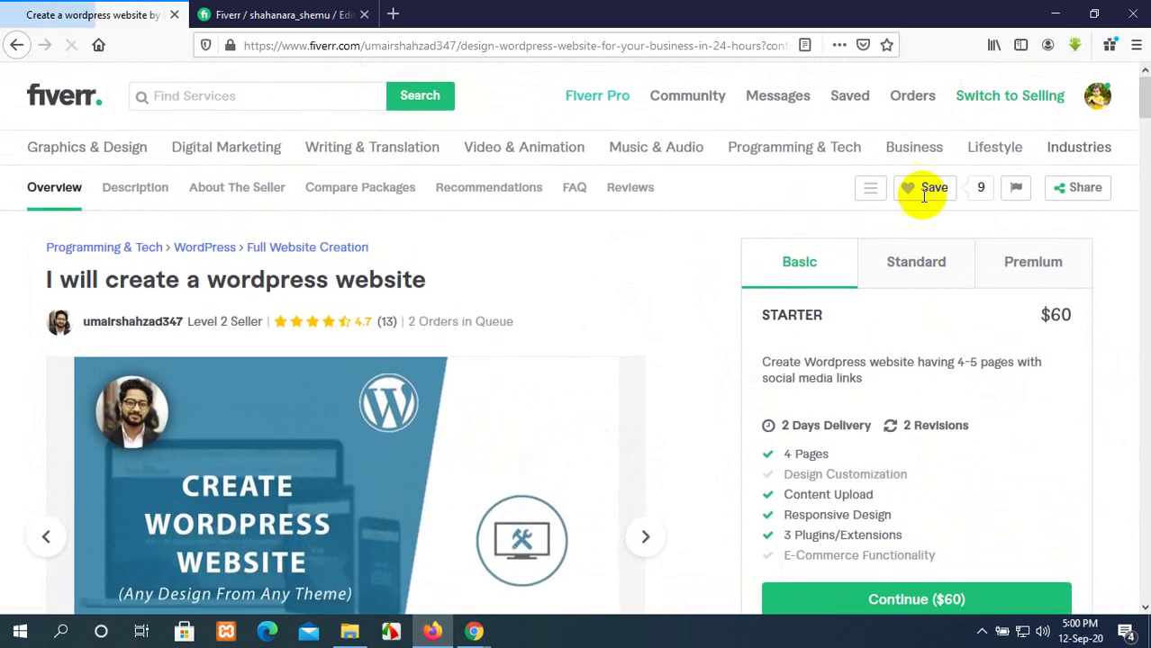
click(941, 270)
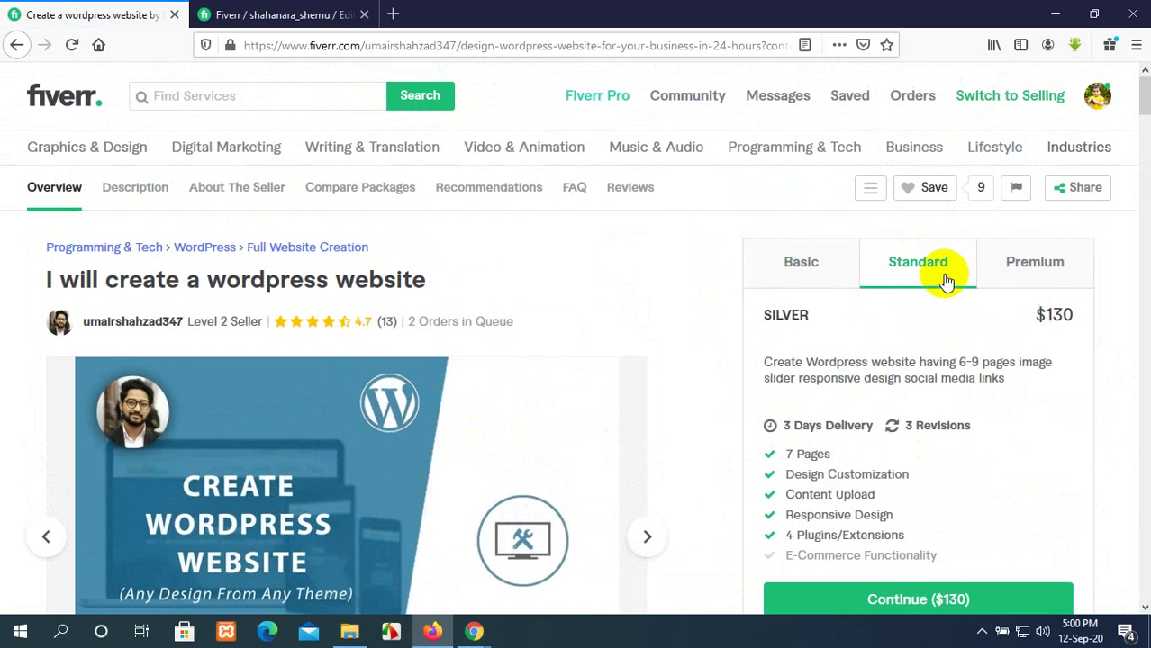
click(1012, 270)
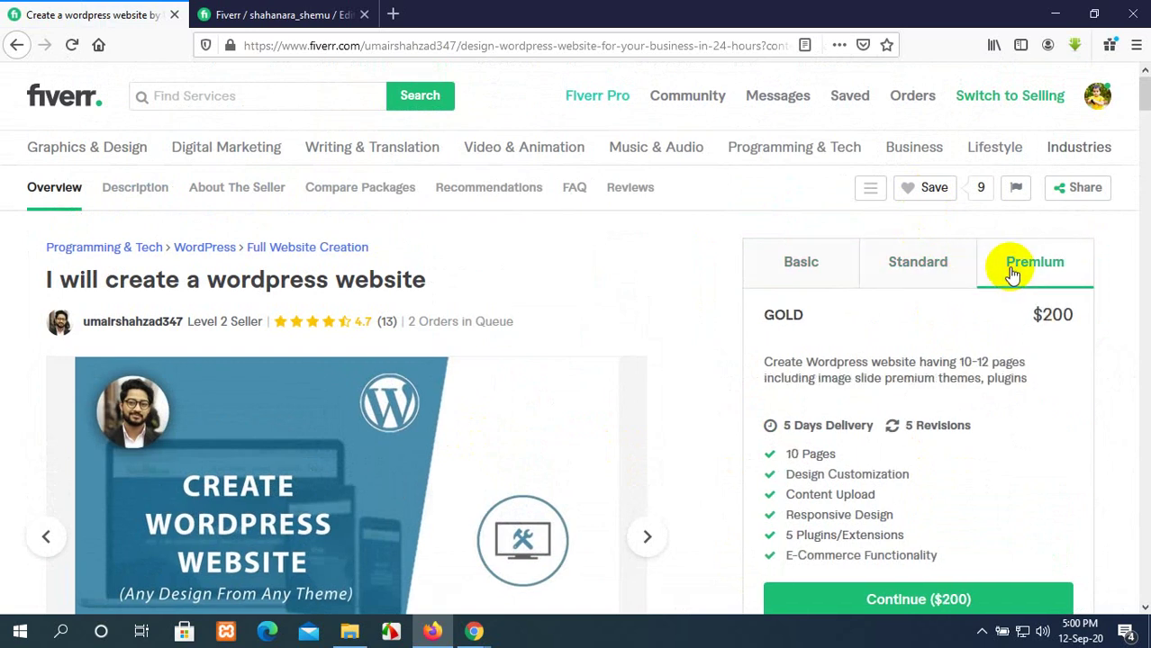
click(837, 272)
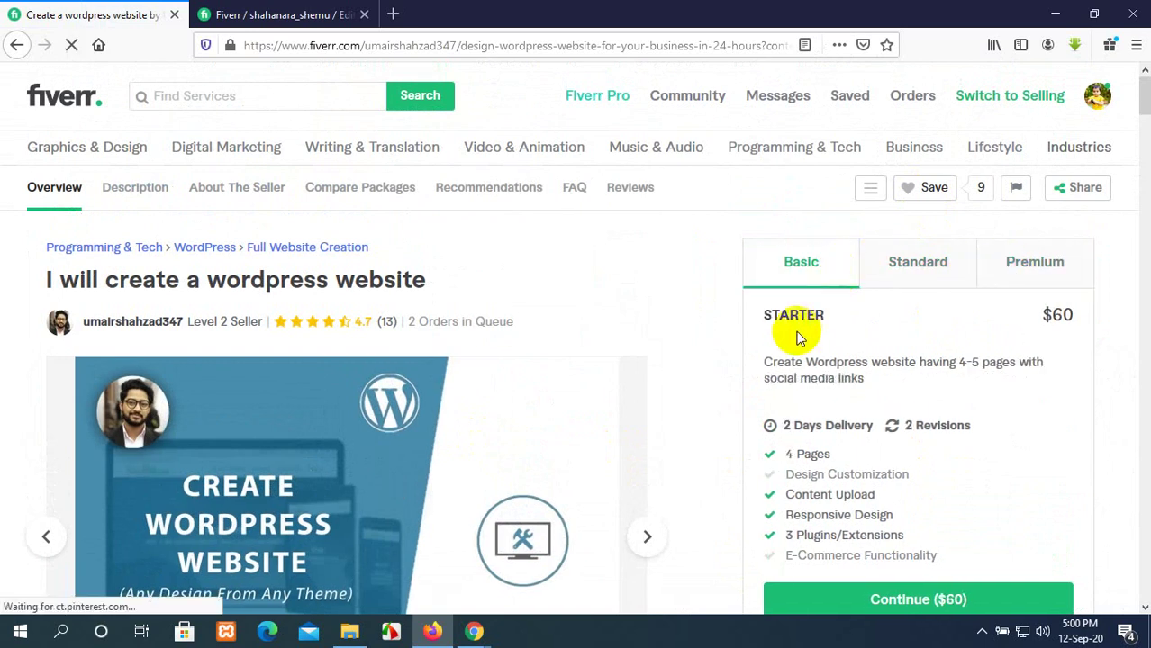
click(911, 272)
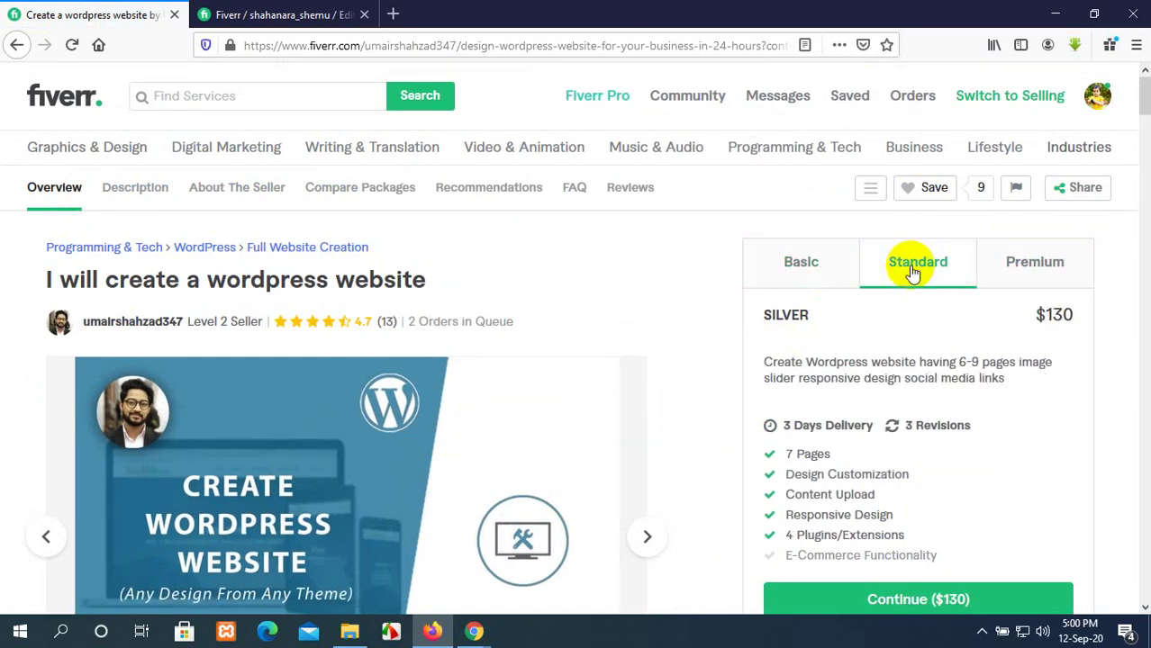
click(1038, 275)
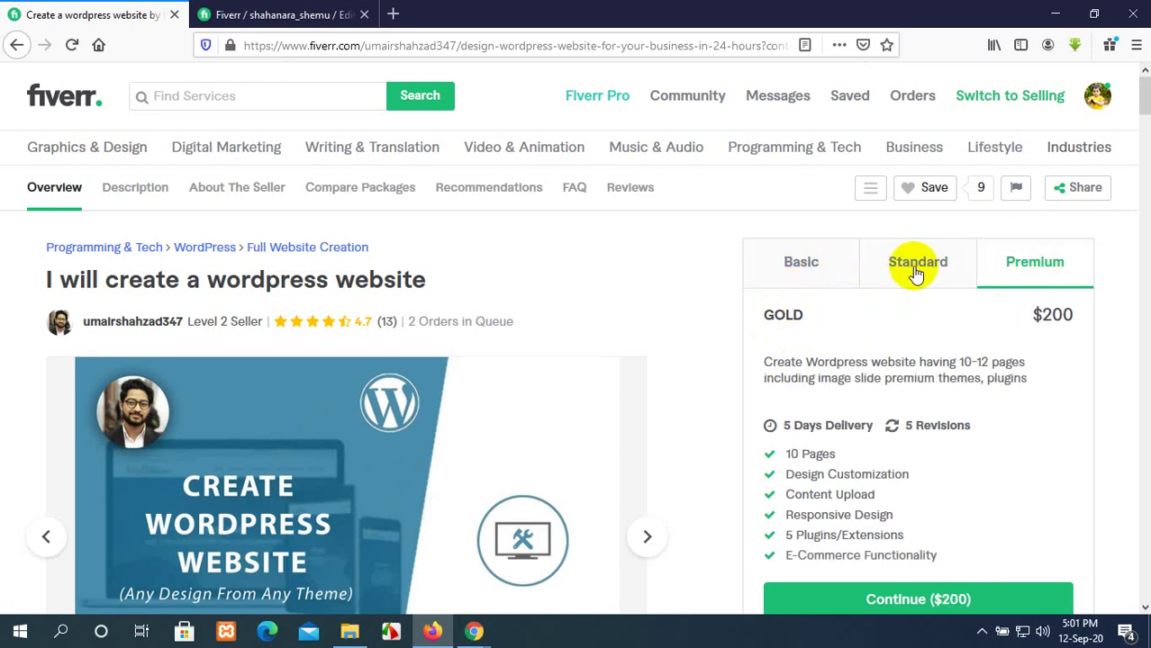
click(839, 266)
drag(825, 313, 760, 315)
key(ctrl+c)
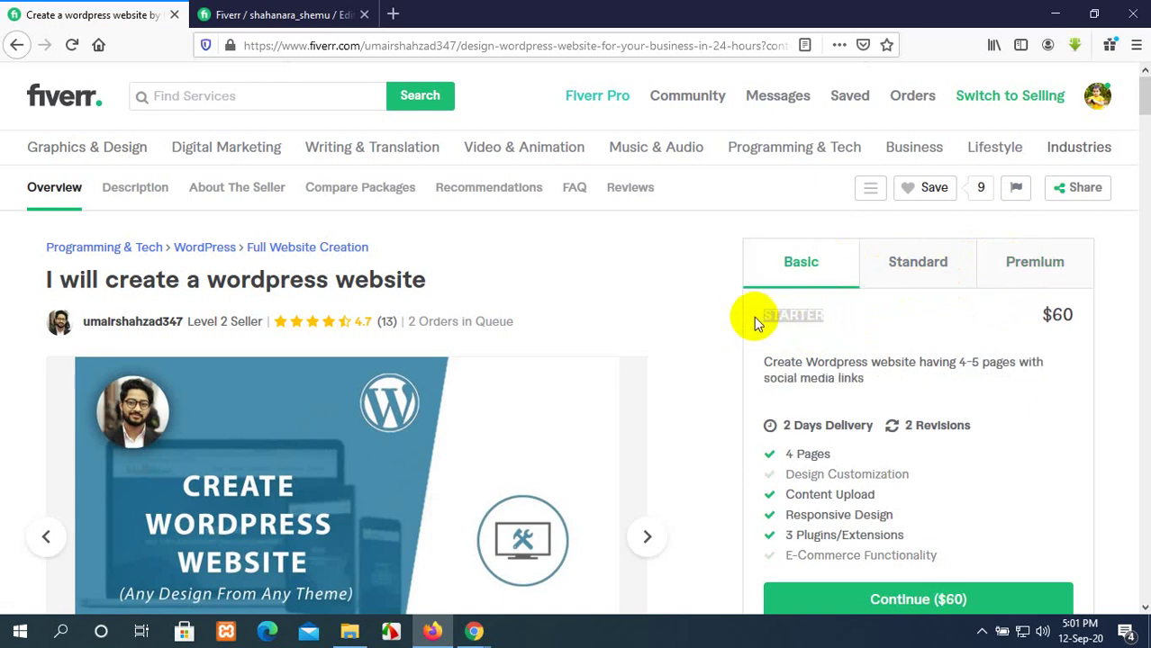
click(279, 15)
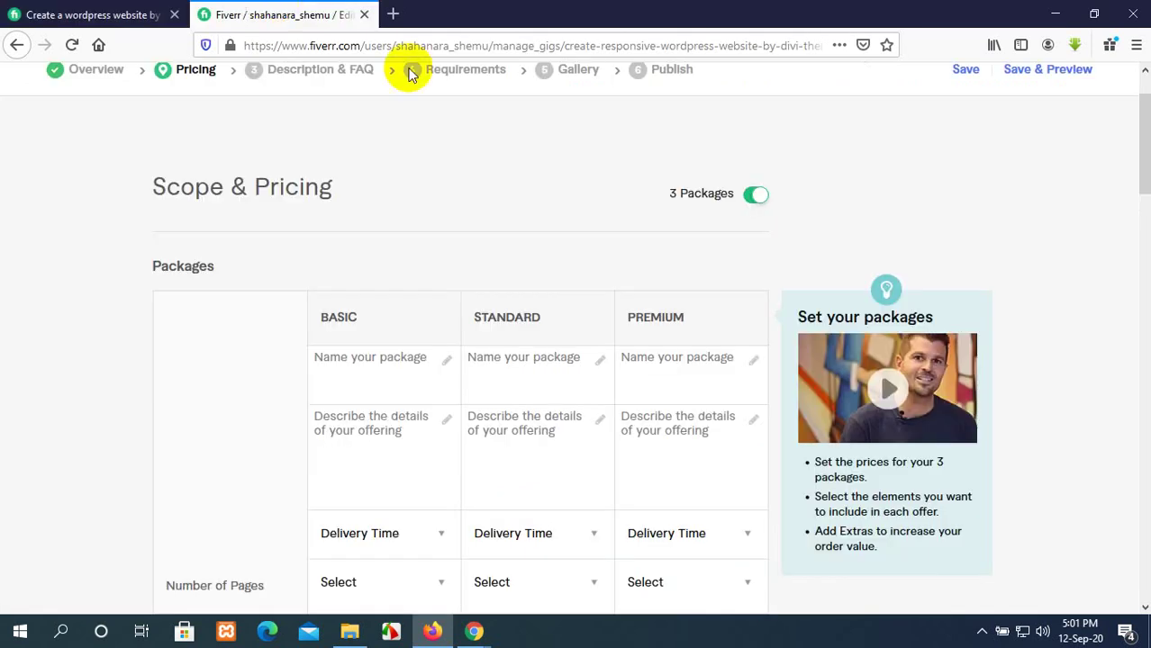
Name the Basic package STARTER and the Standard package SILVER, copied from the reference gig
click(352, 354)
key(ctrl+v)
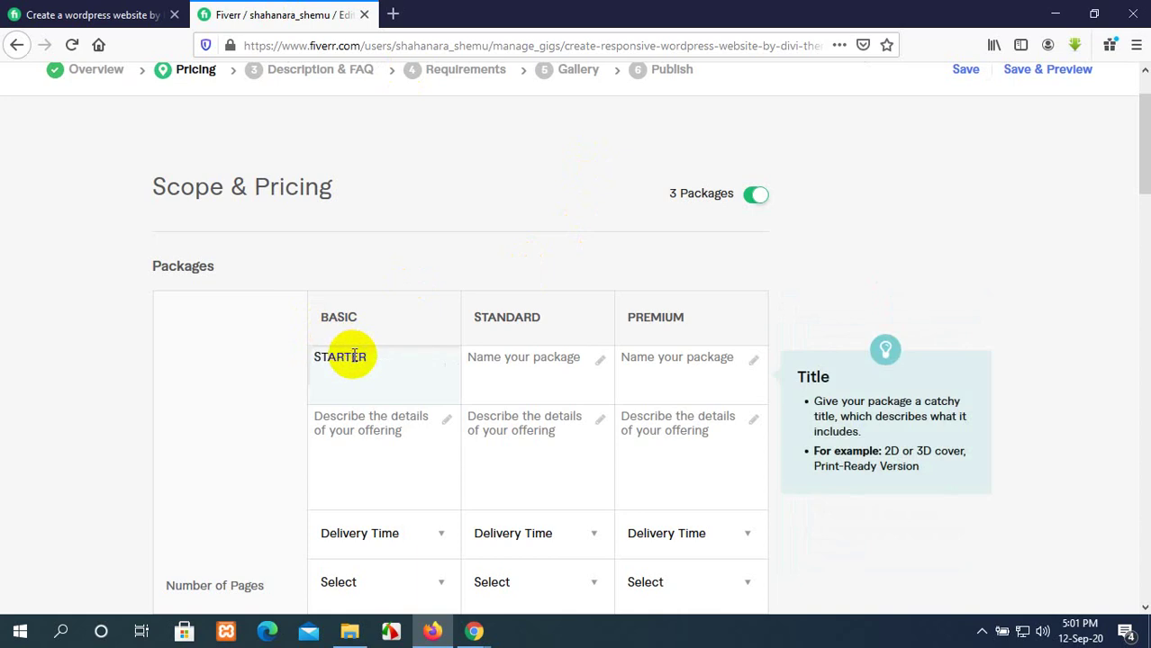
click(108, 14)
click(919, 265)
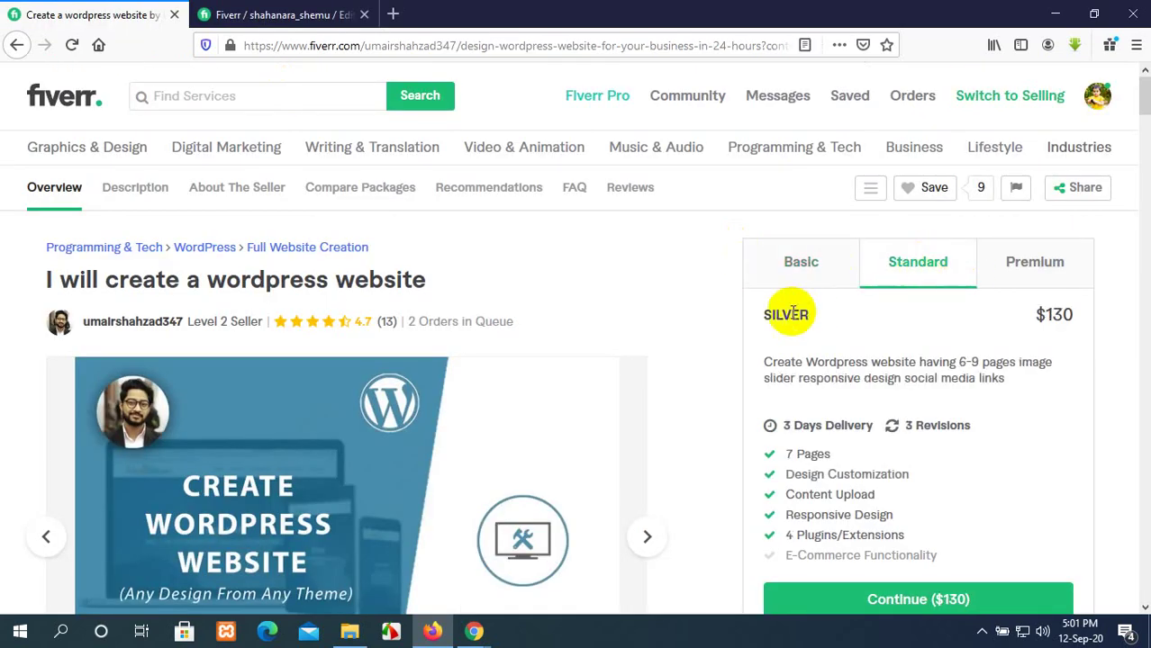
drag(808, 315, 762, 322)
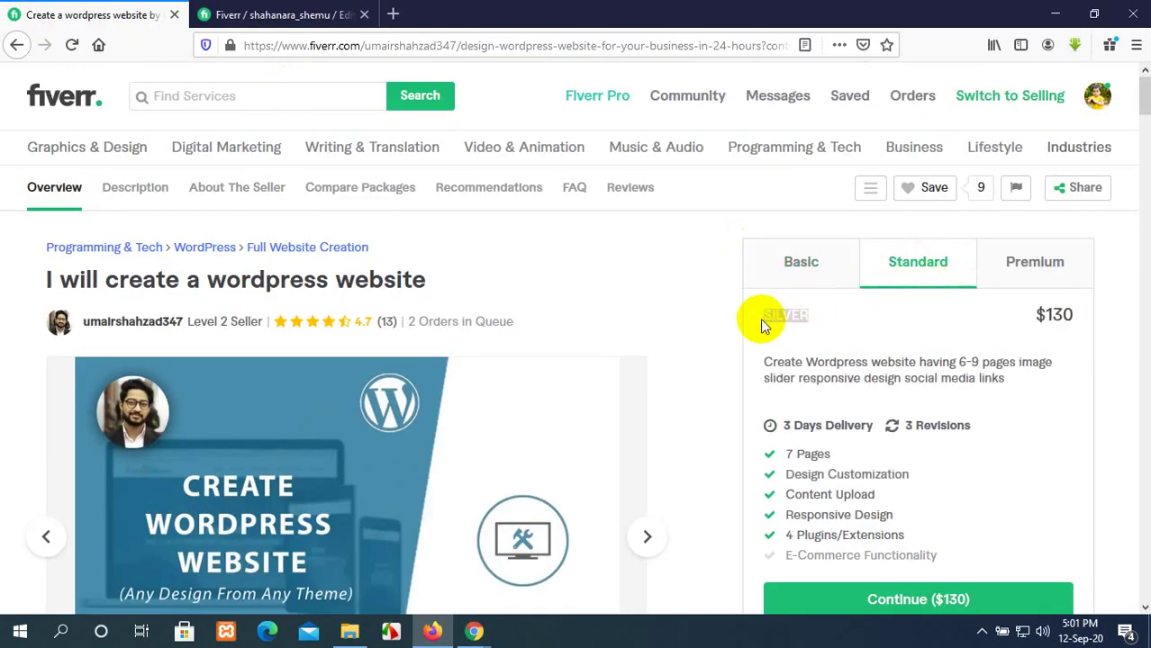
key(ctrl+c)
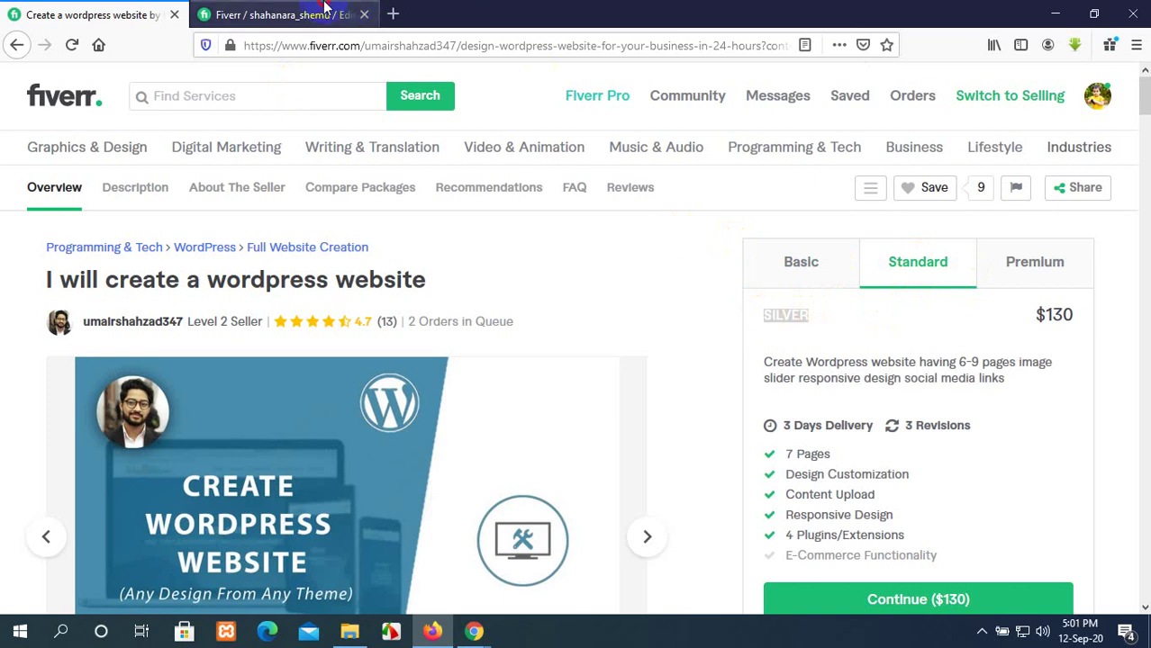
click(324, 14)
click(535, 366)
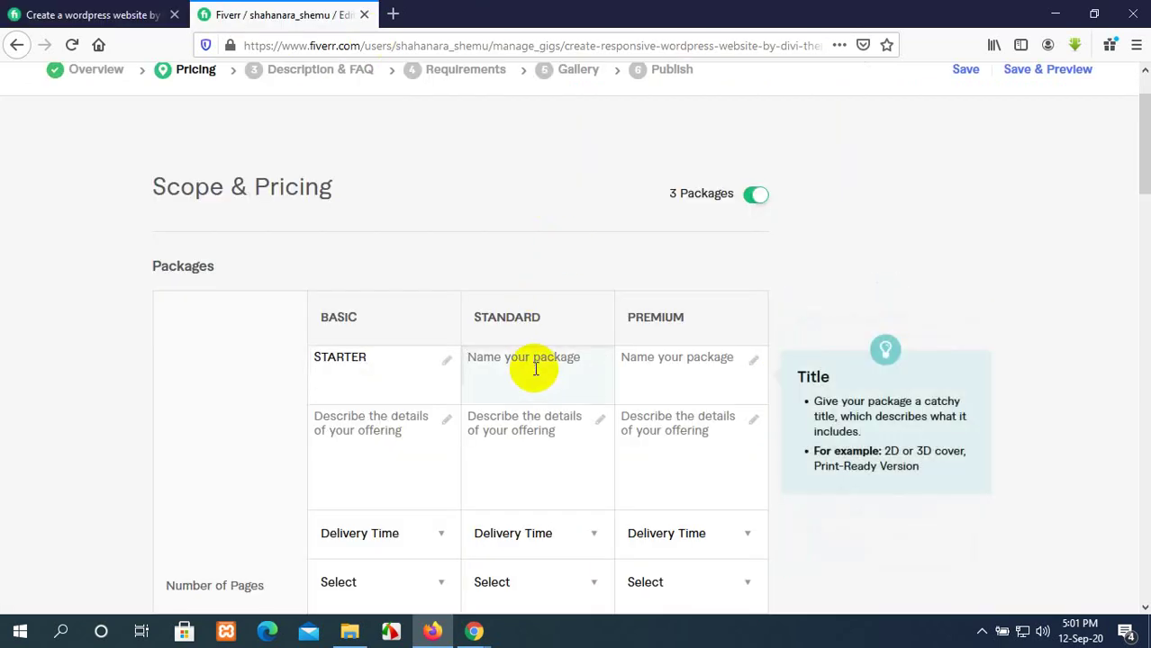
key(ctrl+v)
Copy GOLD from the reference gig's Premium package into the Premium name field
click(40, 14)
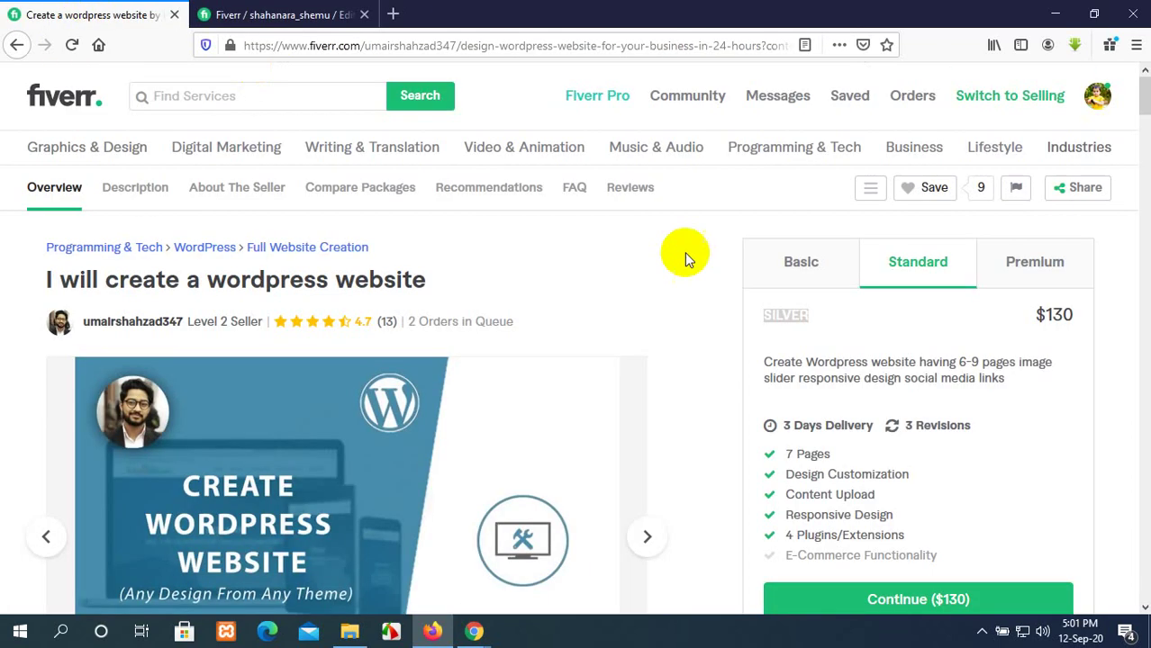
click(1054, 263)
drag(804, 317, 770, 320)
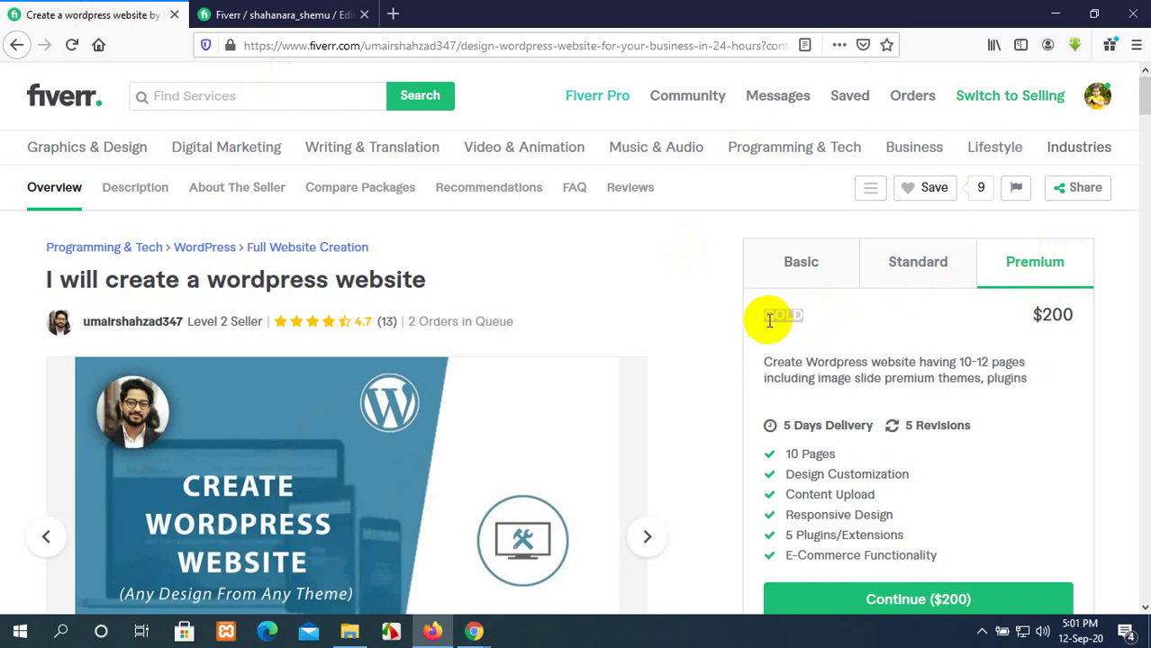
click(340, 16)
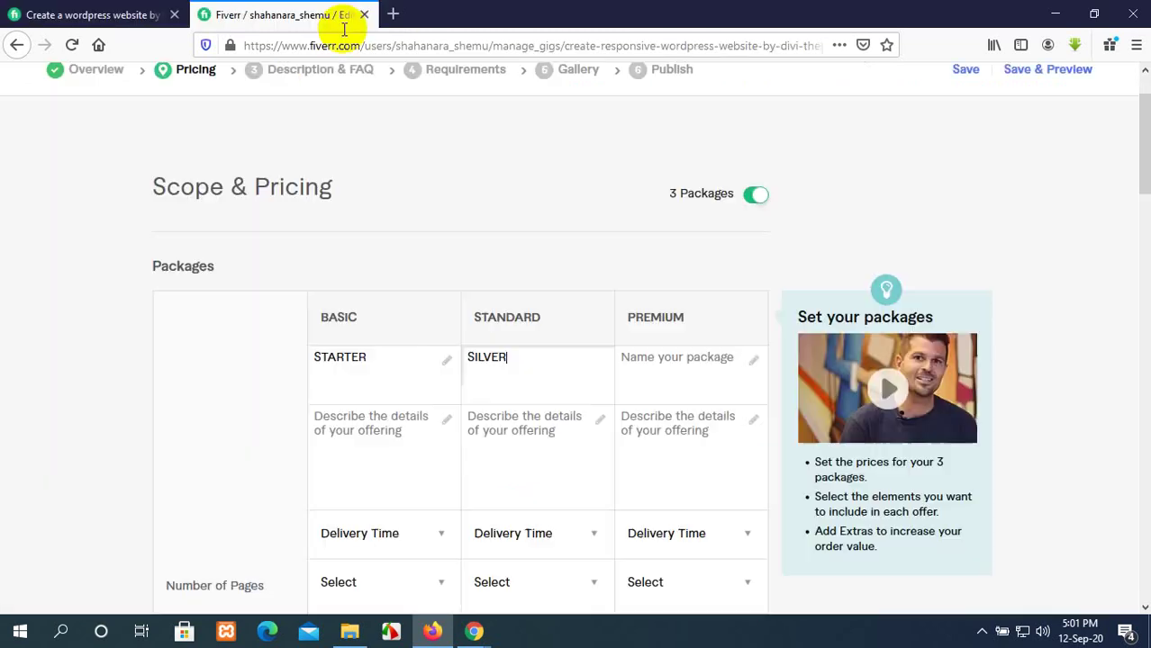
click(677, 359)
key(ctrl+v)
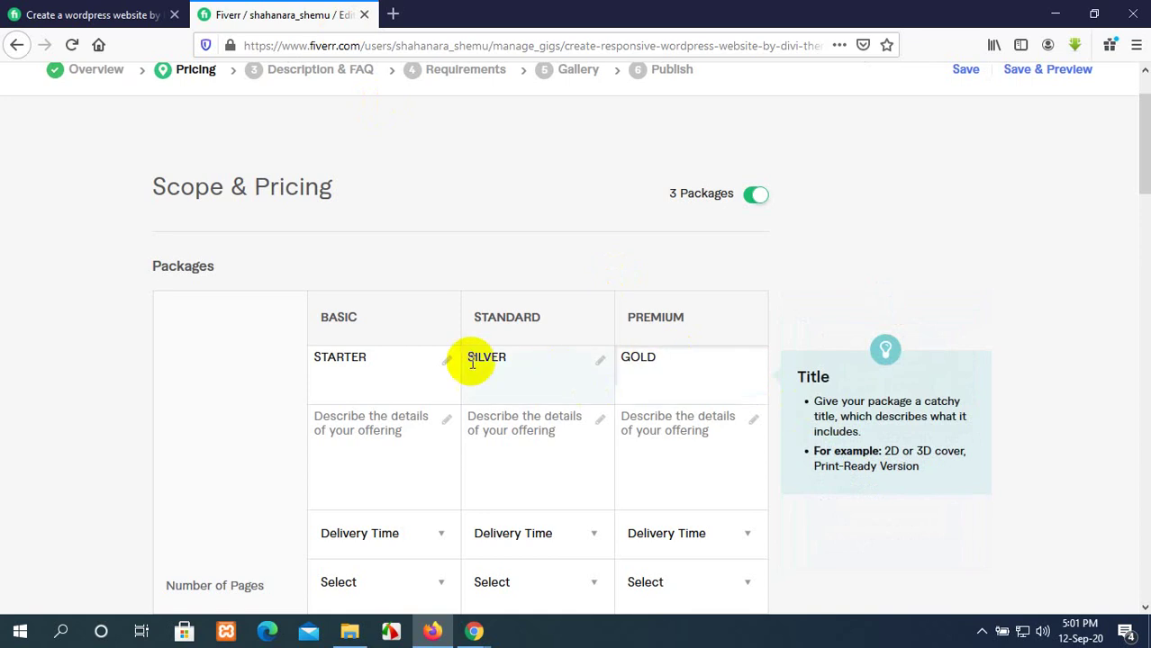
scroll(472, 363, down, 2)
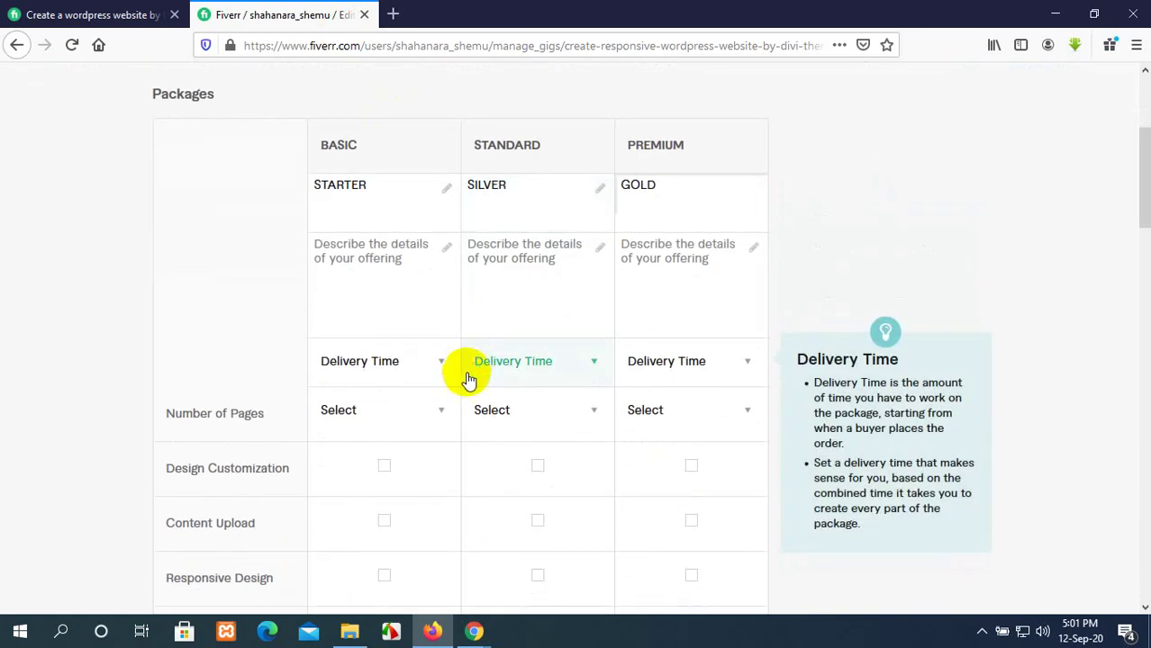
click(405, 257)
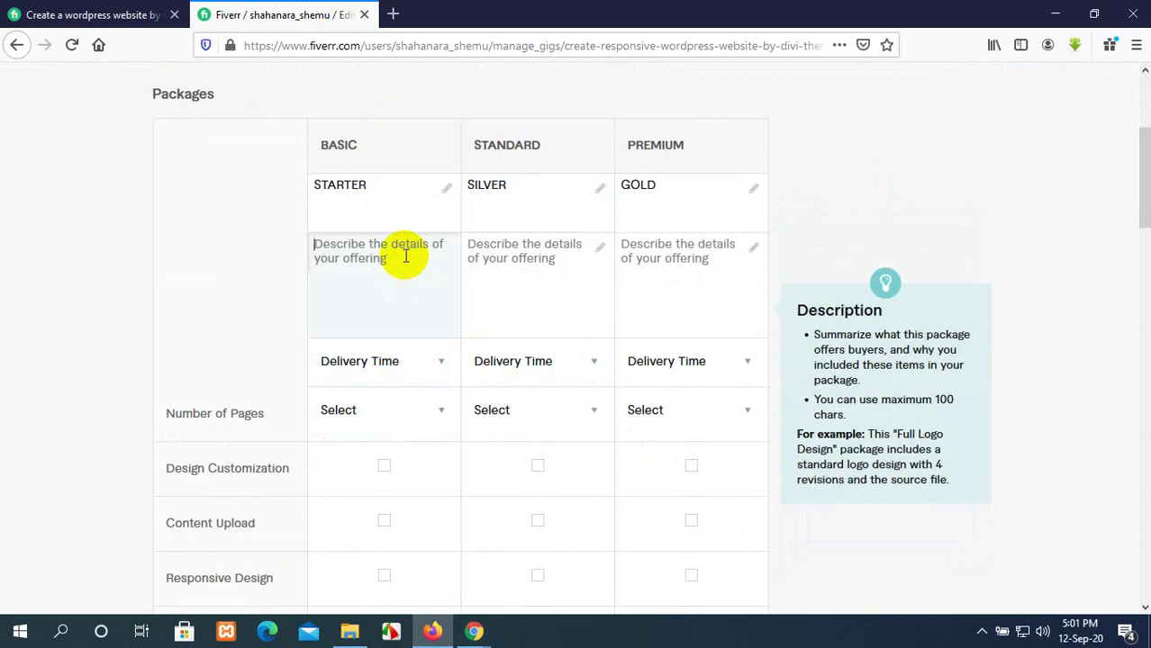
click(90, 14)
scroll(927, 435, down, 6)
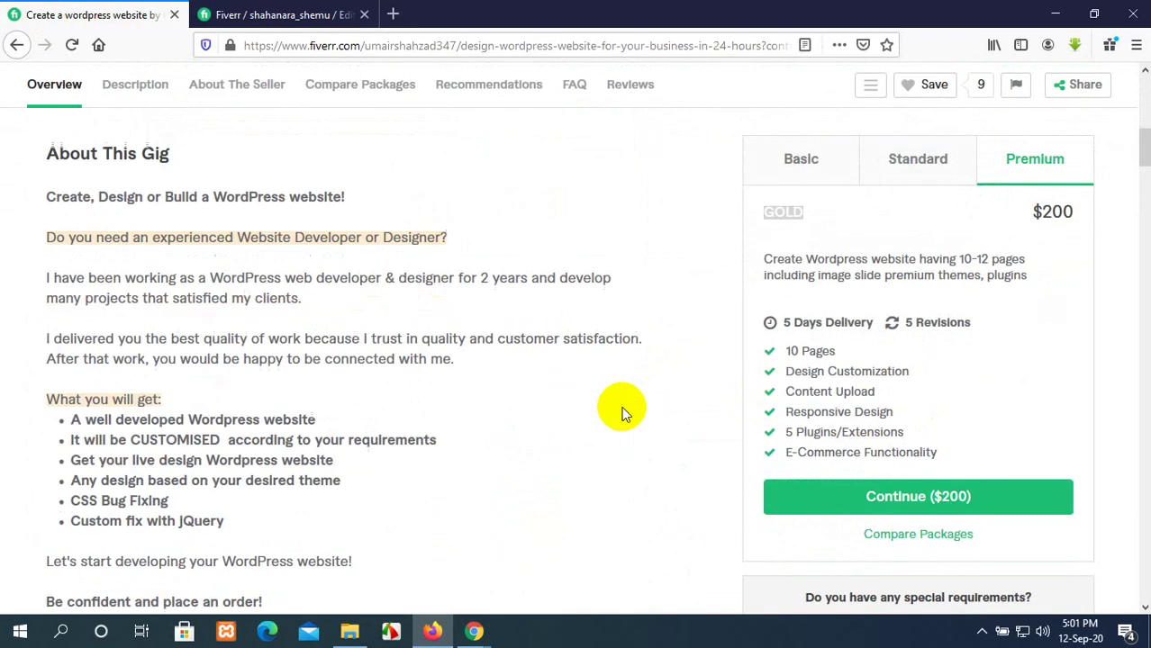
scroll(622, 407, down, 3)
scroll(622, 410, up, 6)
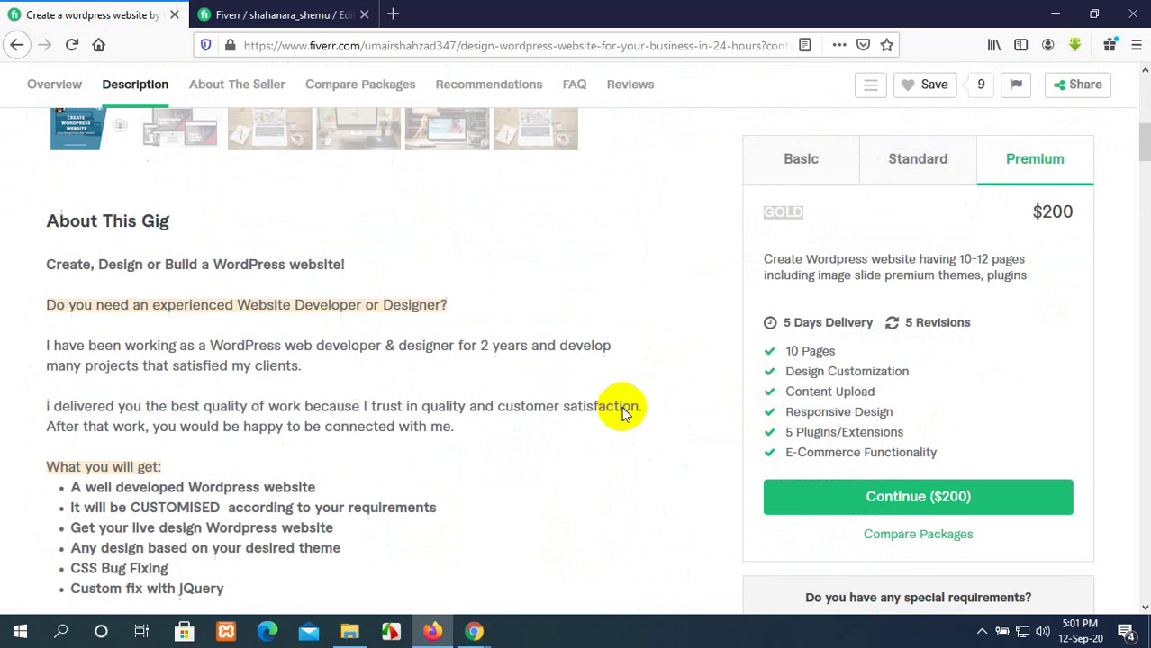
click(41, 84)
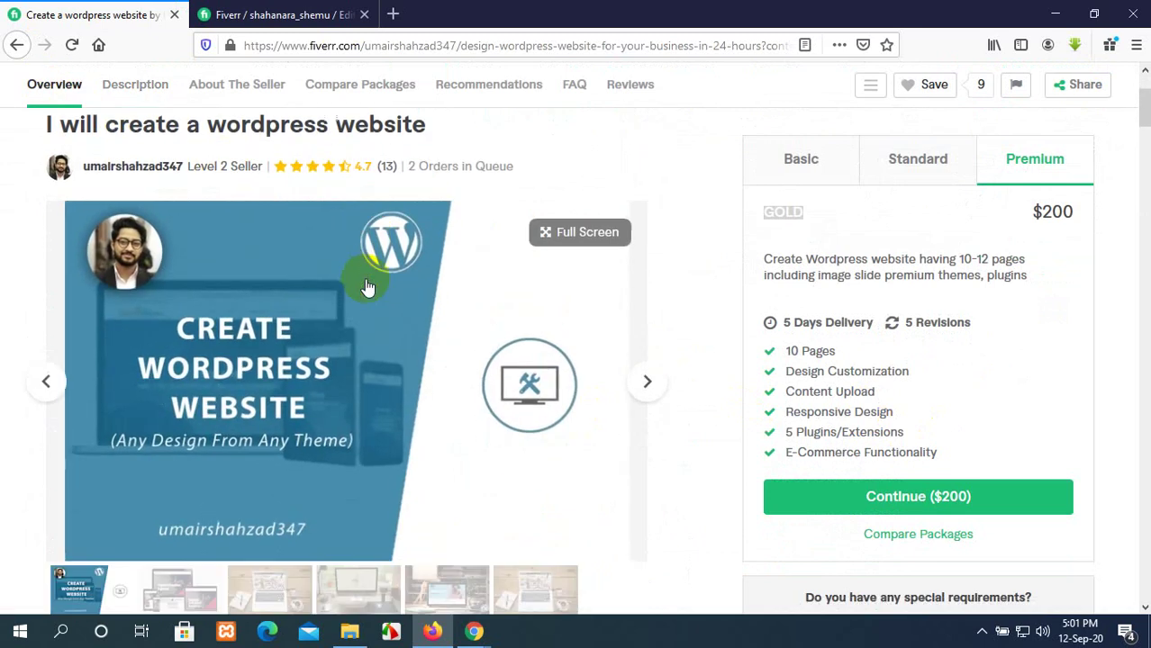
scroll(366, 284, down, 6)
scroll(366, 285, down, 6)
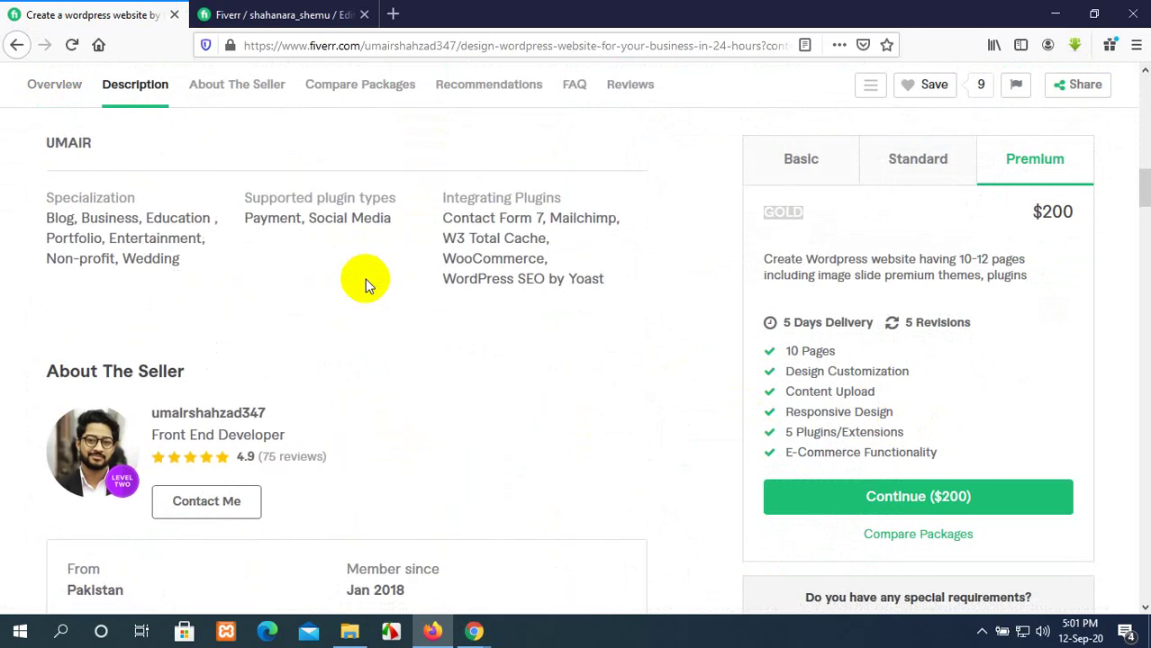
scroll(366, 285, down, 10)
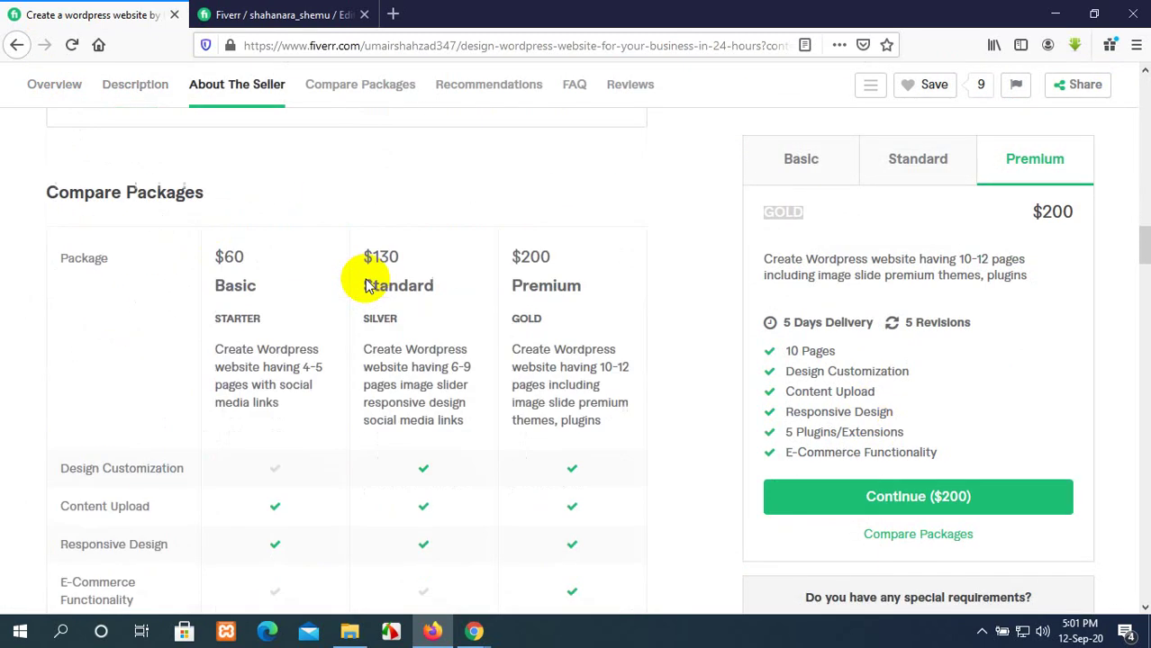
scroll(364, 284, up, 1)
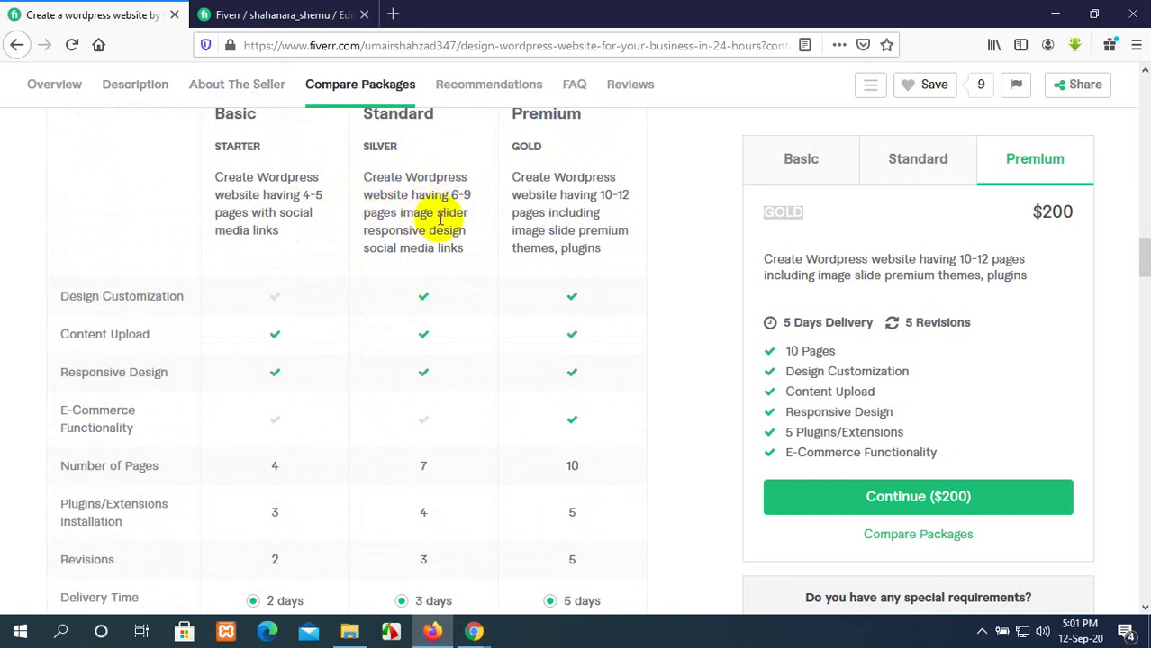
scroll(429, 258, down, 1)
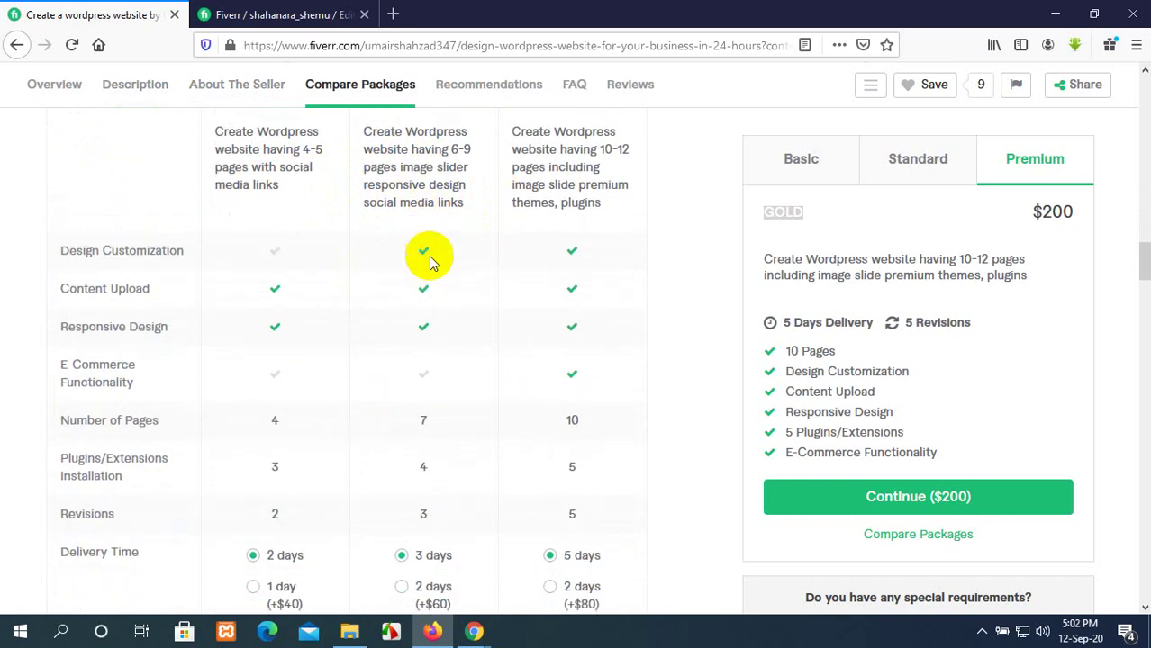
scroll(429, 259, up, 10)
Begin the Basic description with a 'WordPress Install' line followed by 'Theme'
click(304, 15)
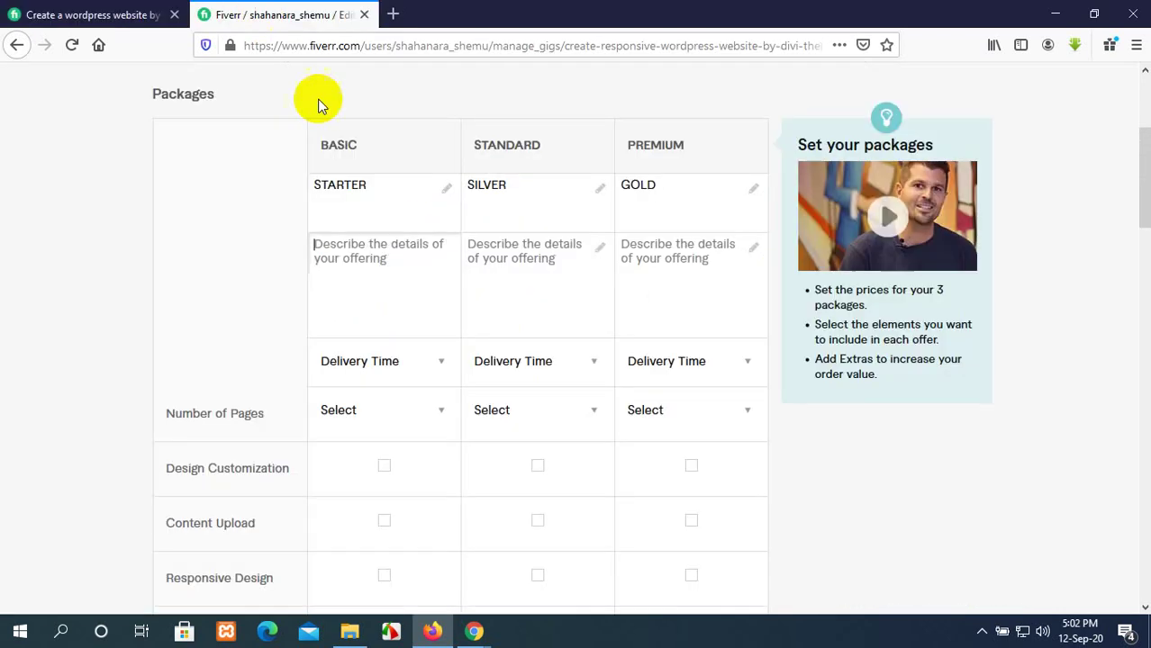
mouse_move(437, 450)
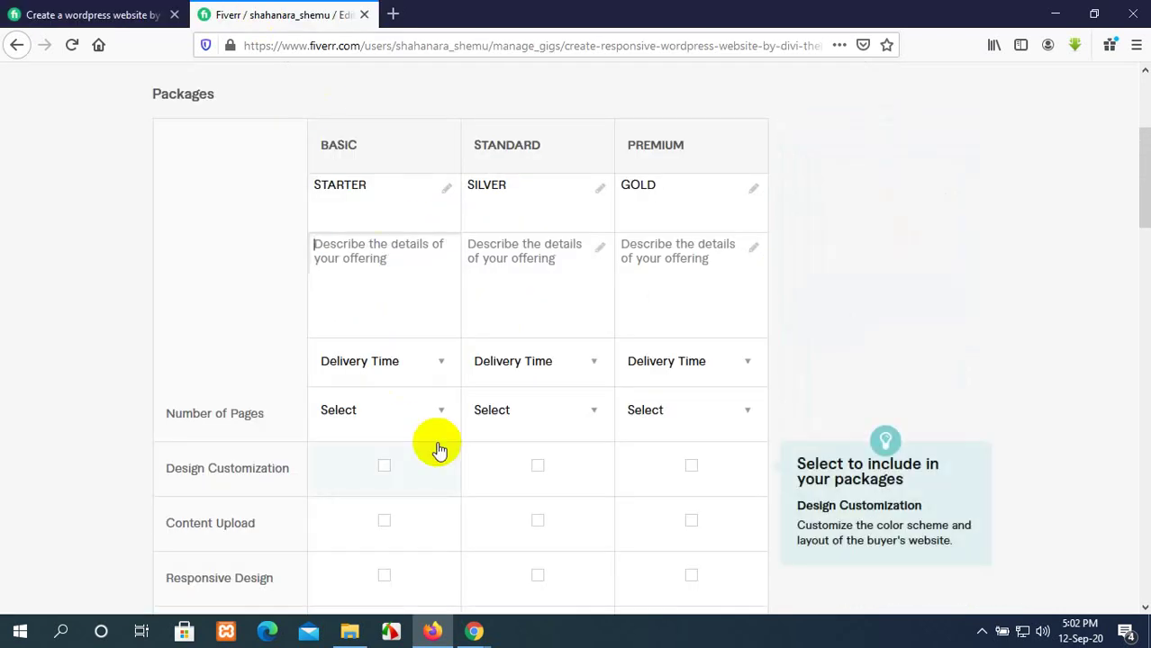
mouse_move(349, 257)
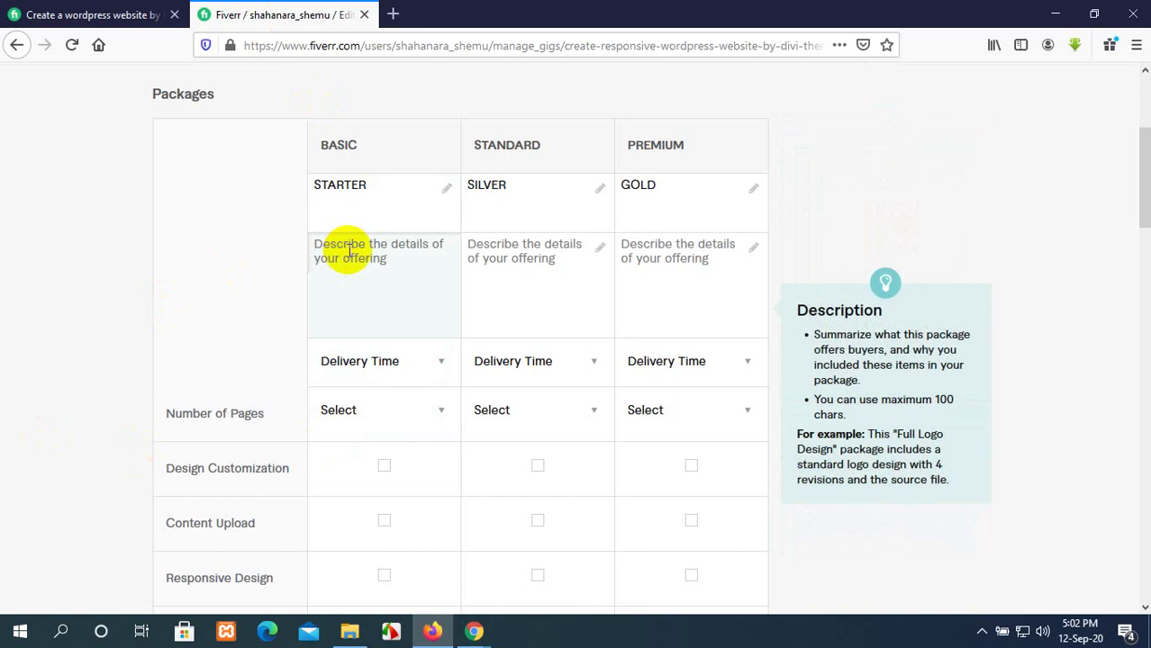
click(350, 251)
text(Wo)
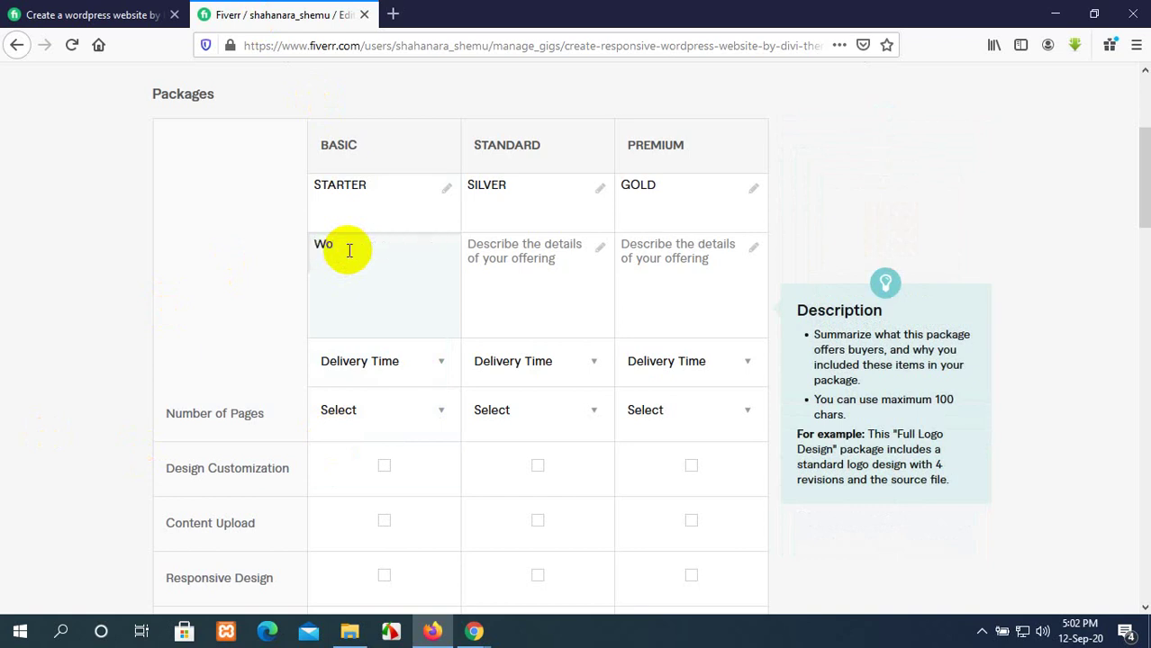
text(rdPress Install)
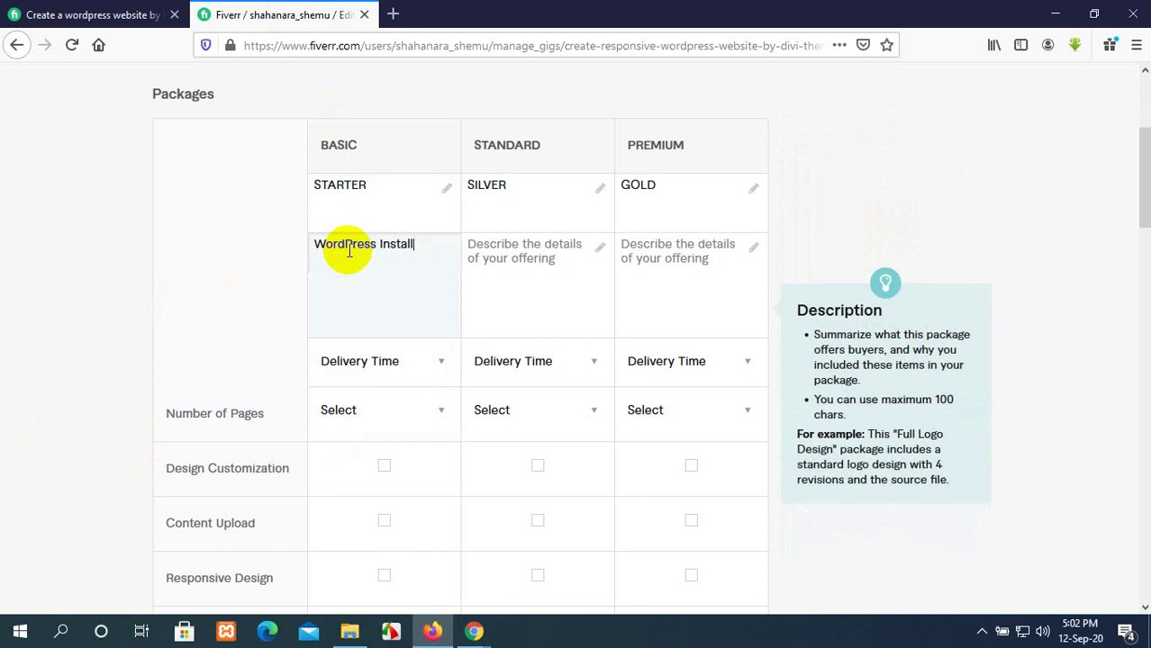
key(Return)
text(Theme)
After checking the reference gig, complete 'Theme Install' and add the line 'Any Plugins Install'
click(87, 15)
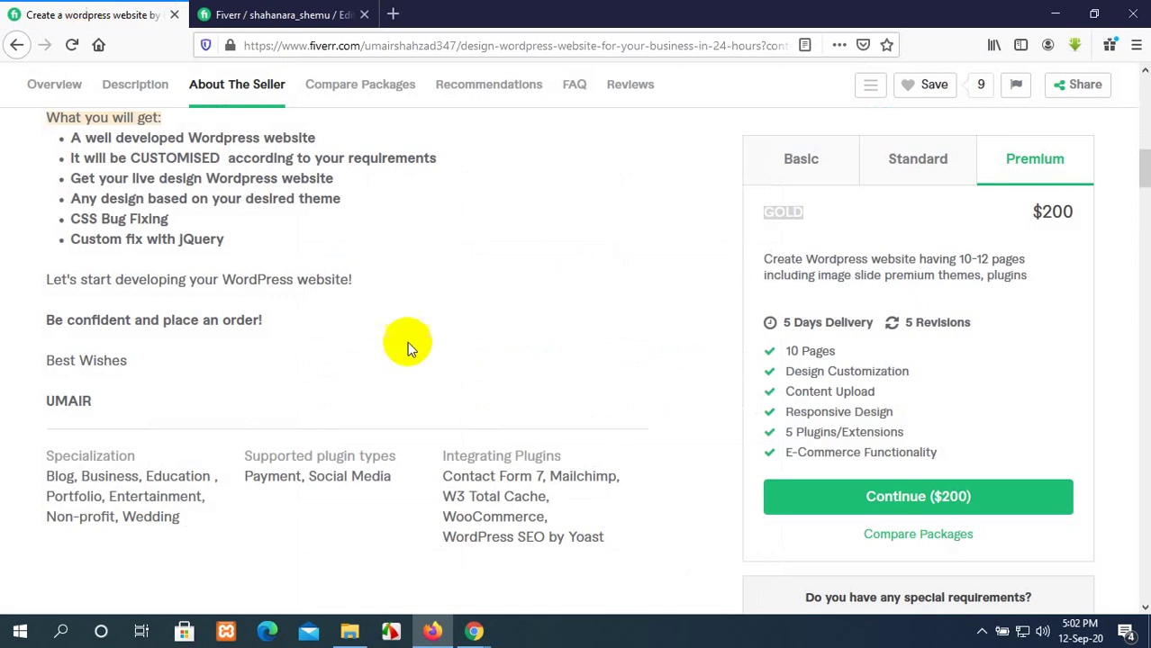
scroll(407, 341, up, 8)
scroll(409, 342, down, 8)
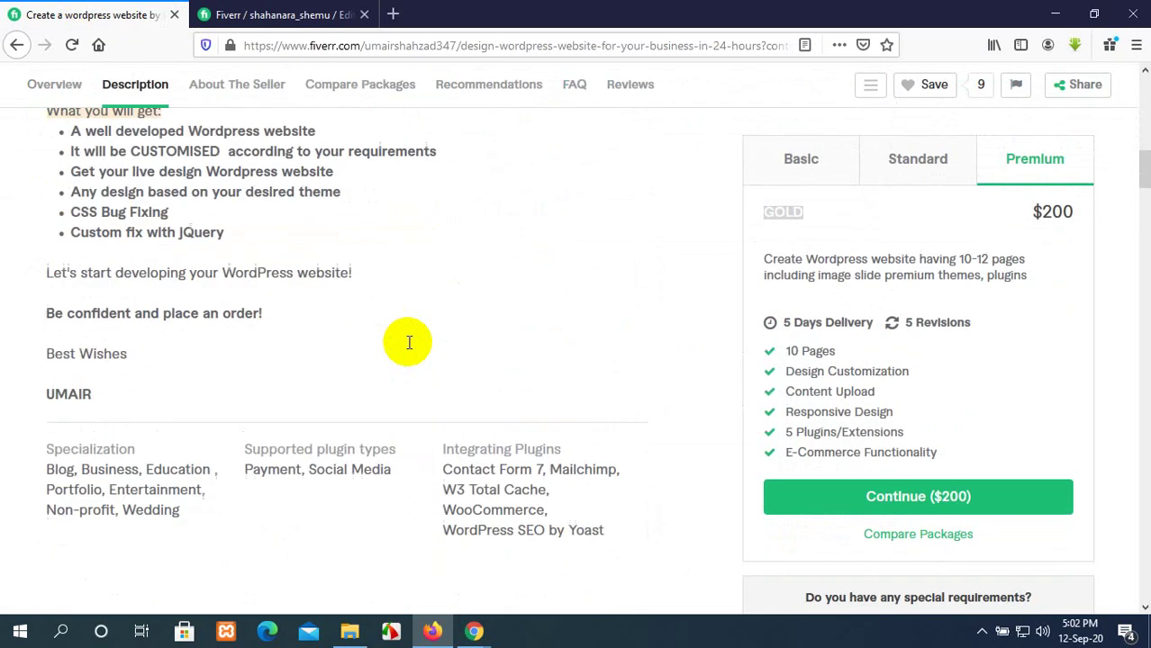
scroll(408, 342, down, 15)
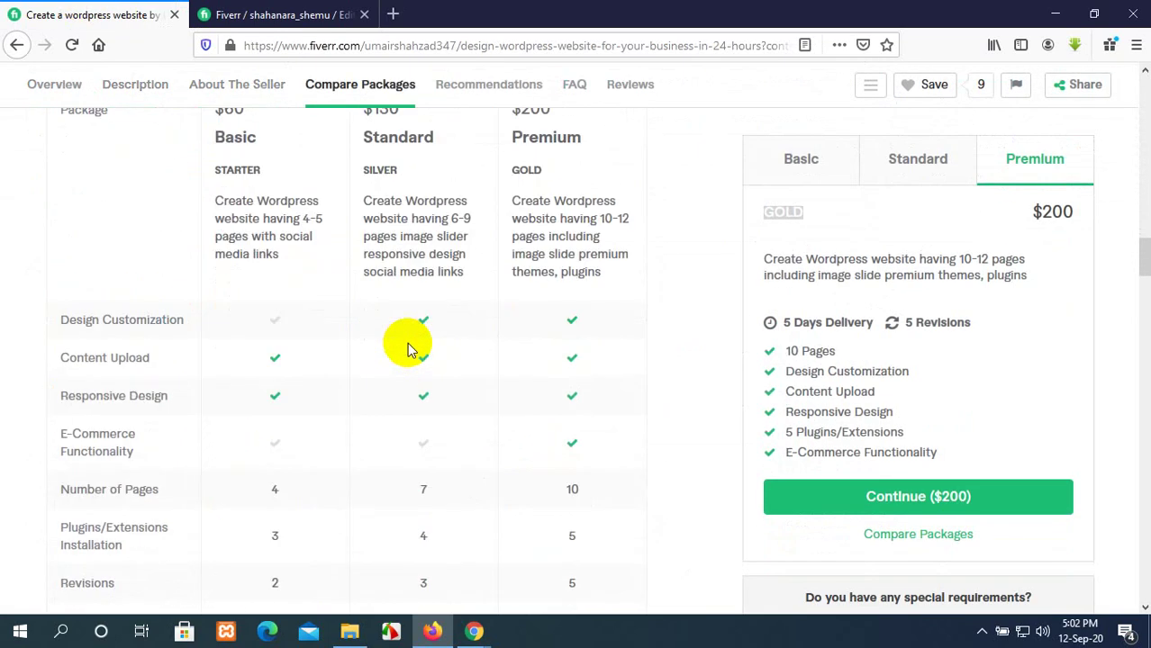
click(301, 15)
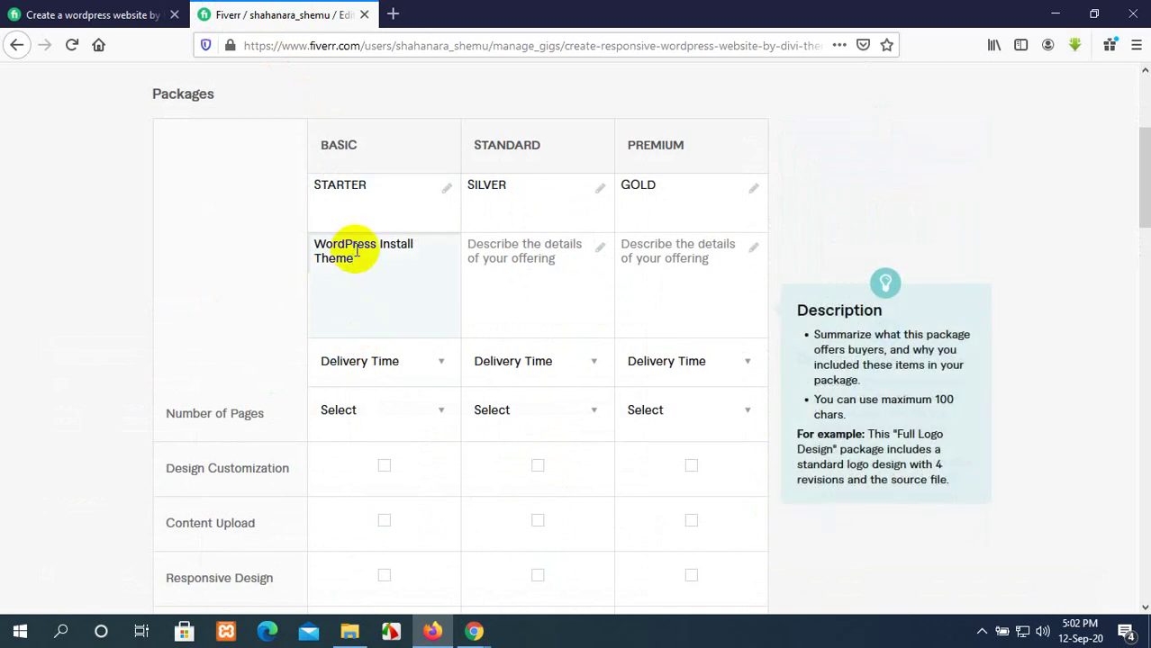
text(Install)
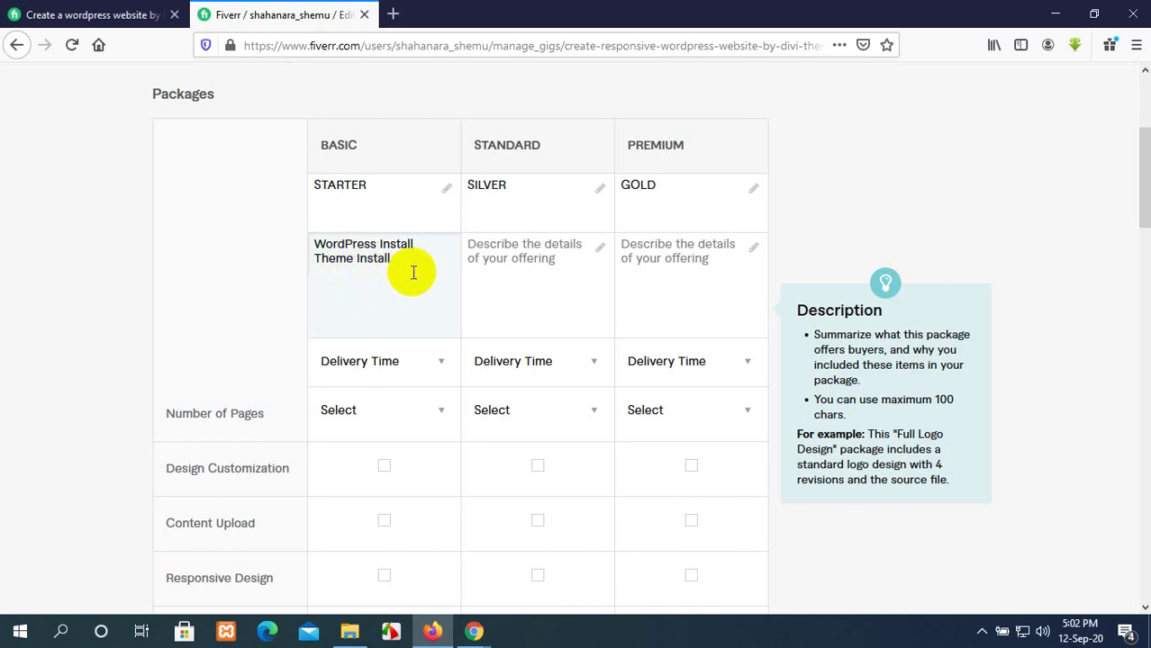
key(Return)
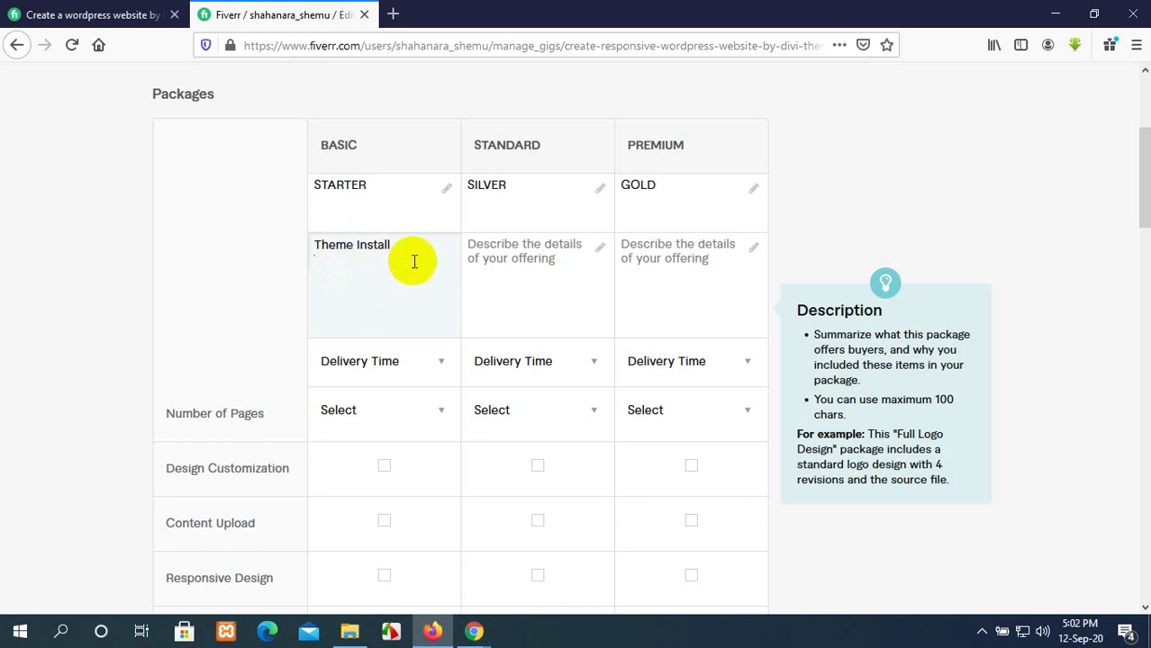
text(Any Plugins Install)
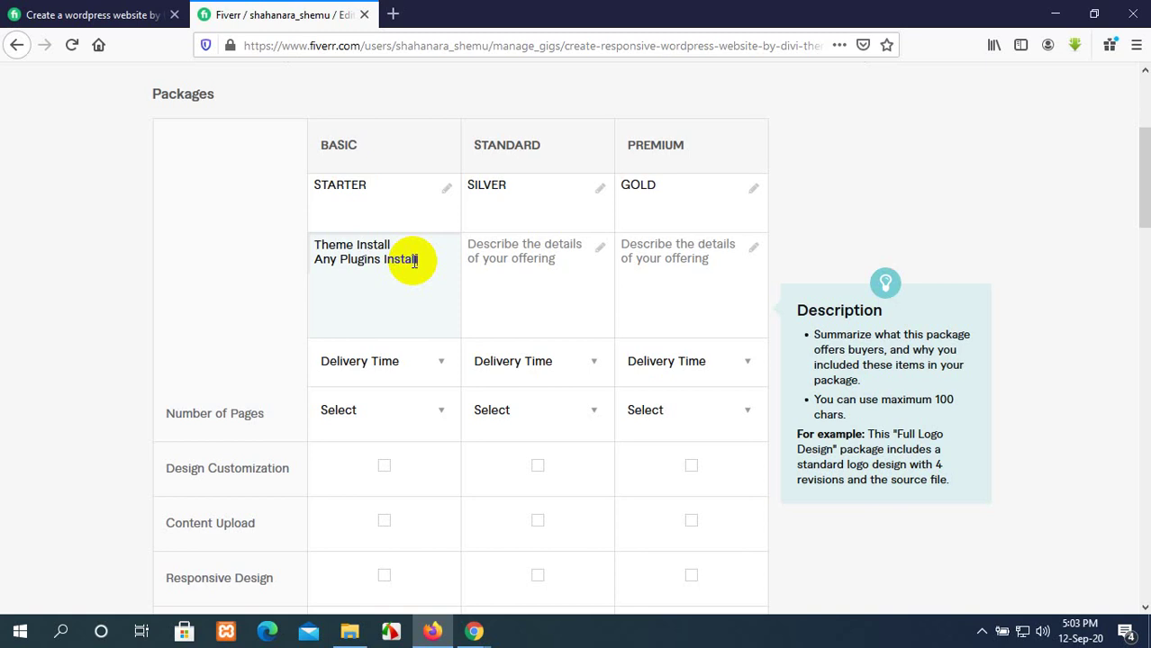
key(Return)
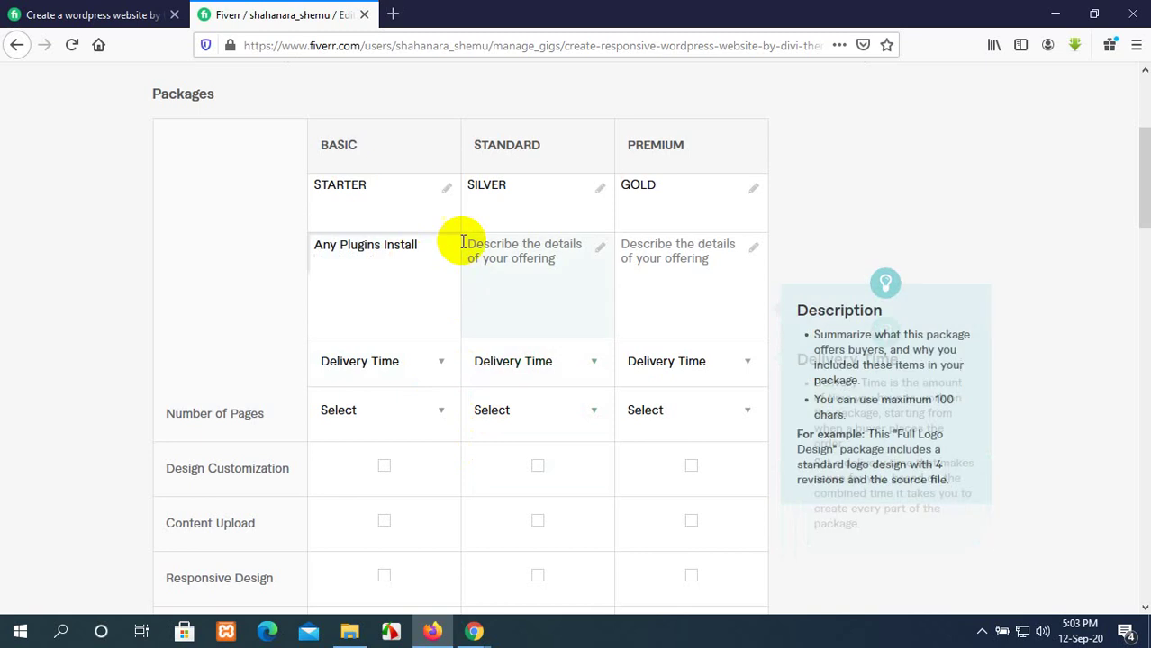
scroll(331, 391, up, 2)
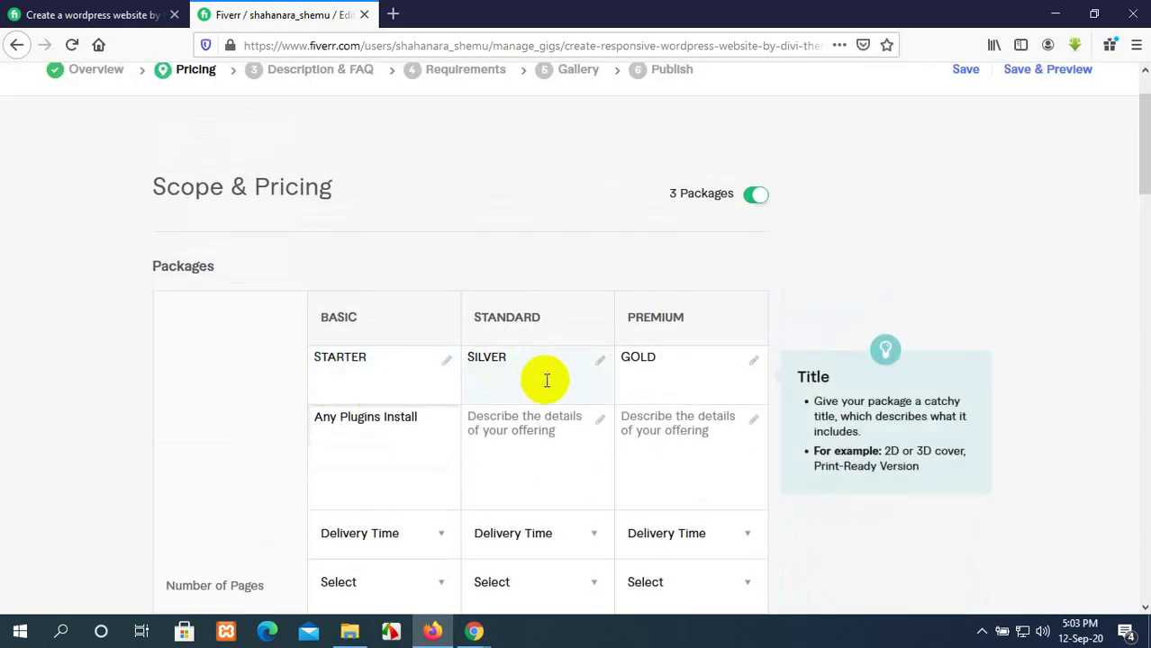
Write 'Customization your Premium Theme as your Requirement' as the Standard package description
click(527, 434)
scroll(669, 335, down, 2)
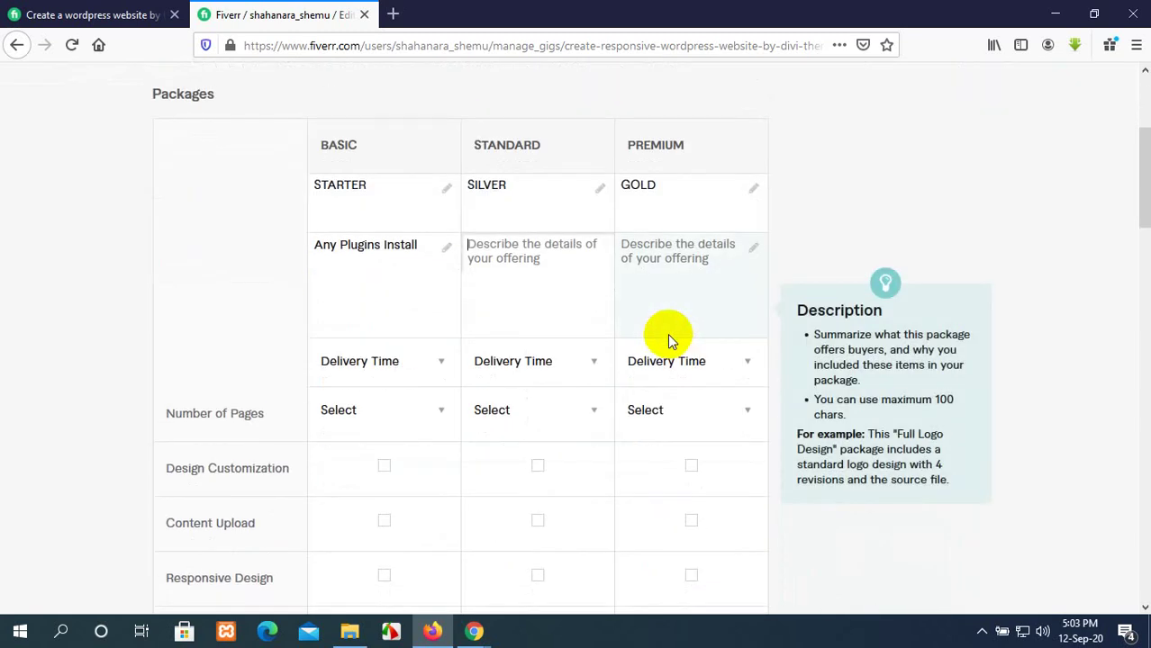
click(509, 252)
text(Custo)
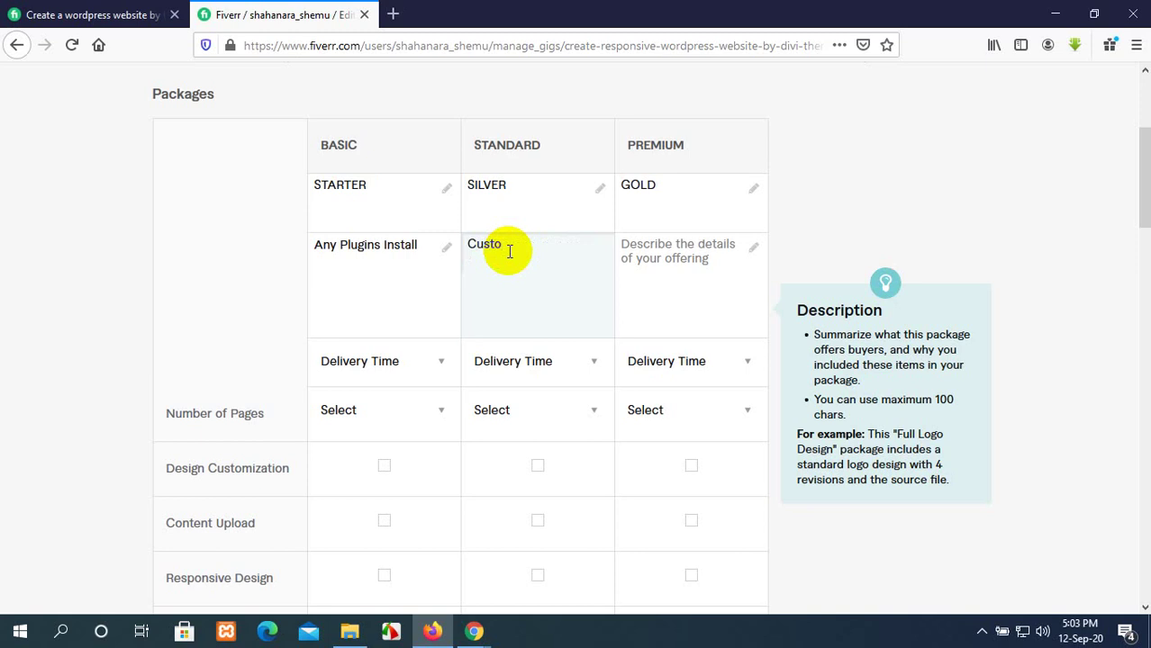
text(mization your Premium)
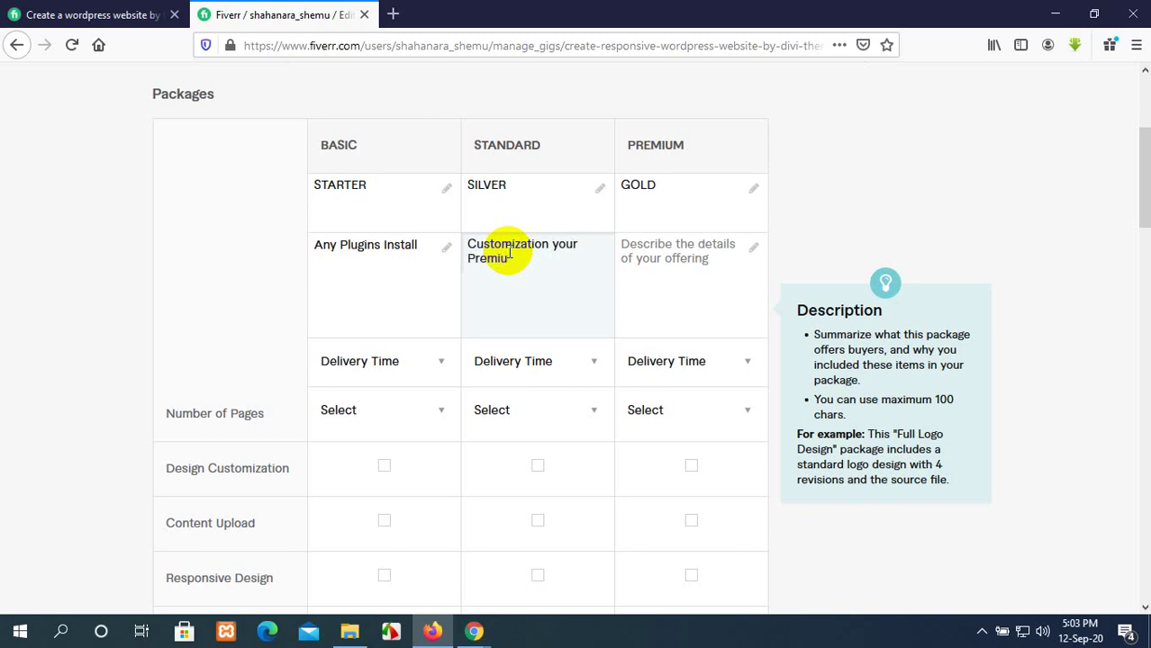
text( Theme)
text(as your Req)
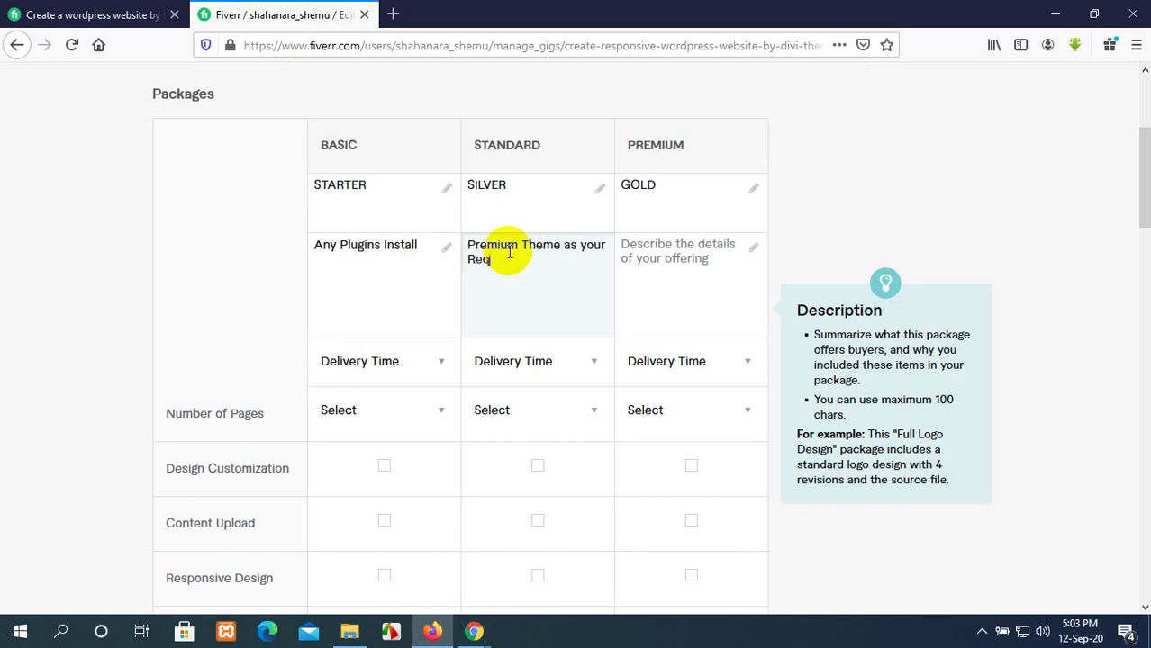
text(uirement)
click(617, 252)
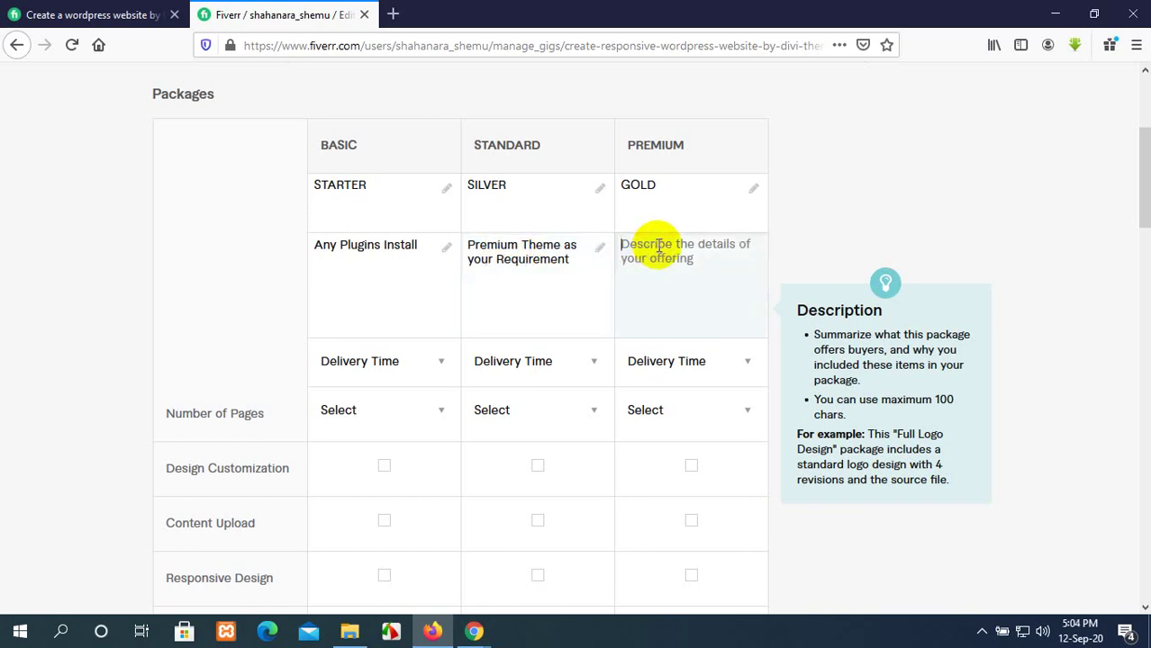
Enter 'I will Provide you a Premium Theme and make your website fully complete.' for Premium
text(I)
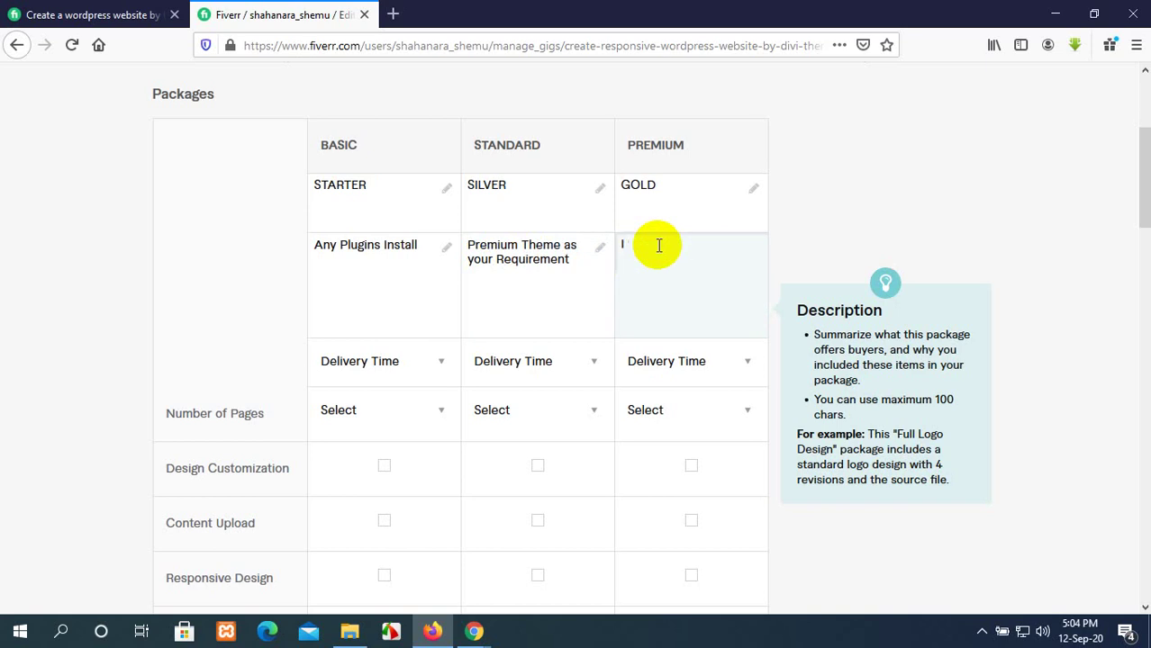
text( will Prive)
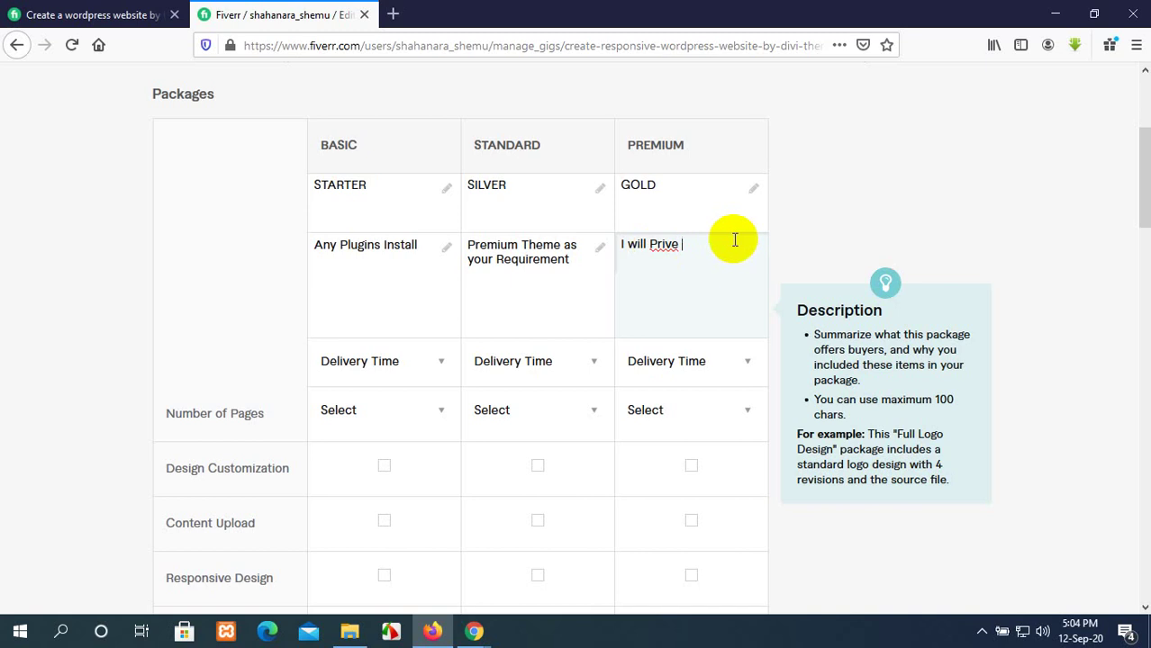
key(BackSpace)
key(BackSpace)
key(BackSpace)
key(BackSpace)
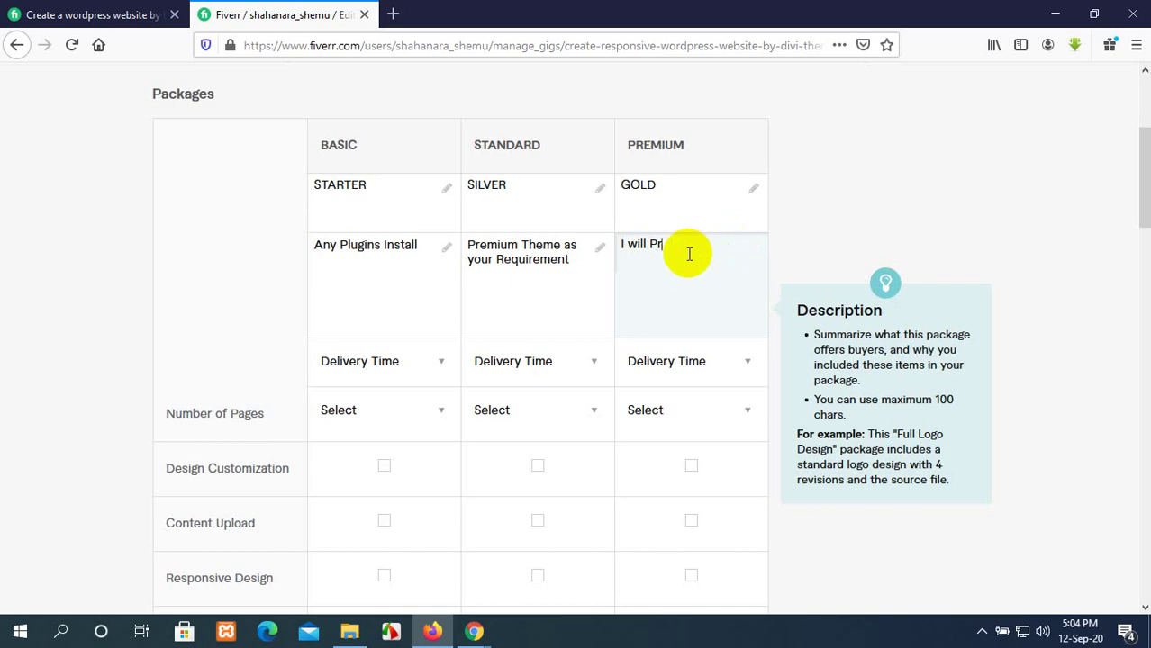
text(ovide you a Premium )
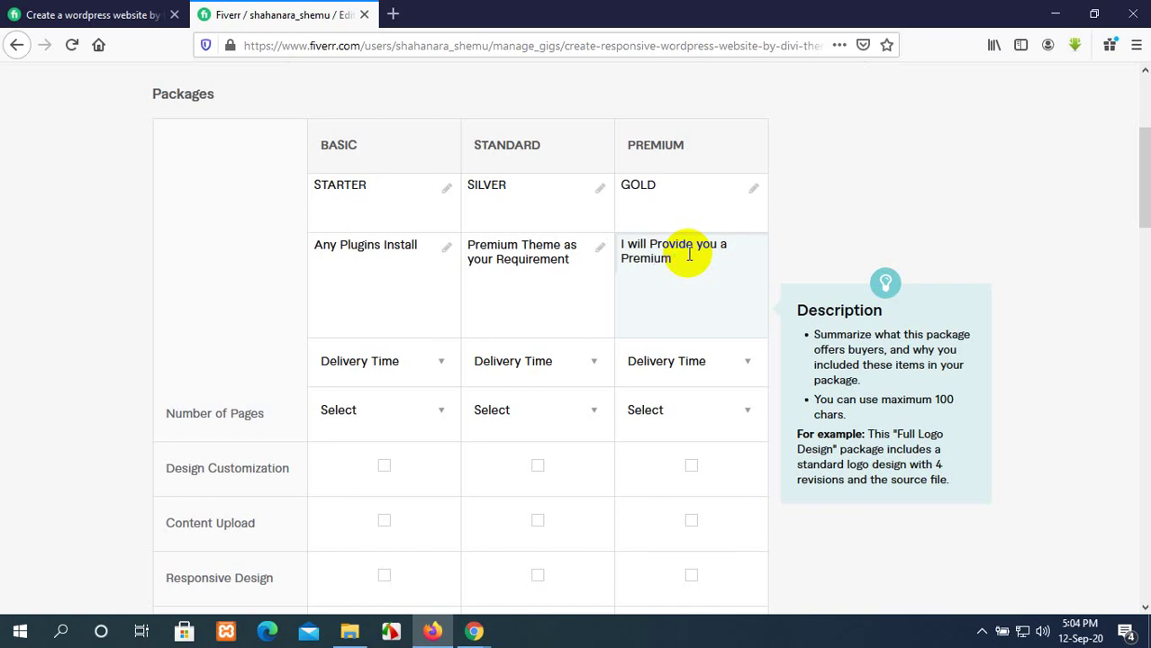
text(Theme and make)
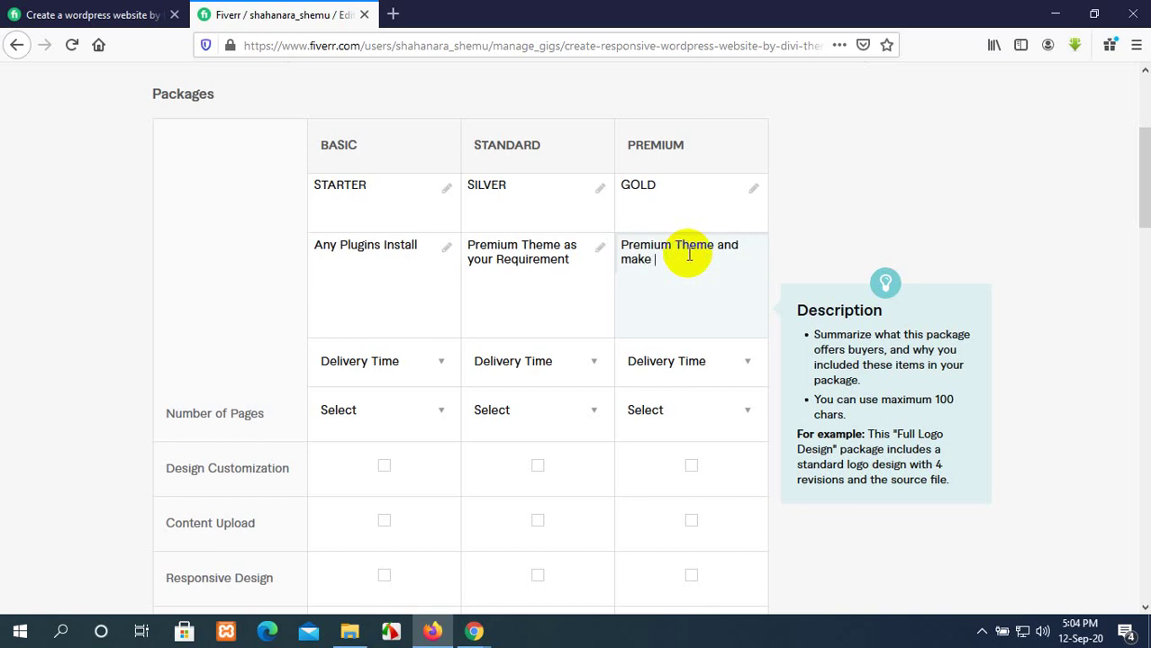
text( your website fully co)
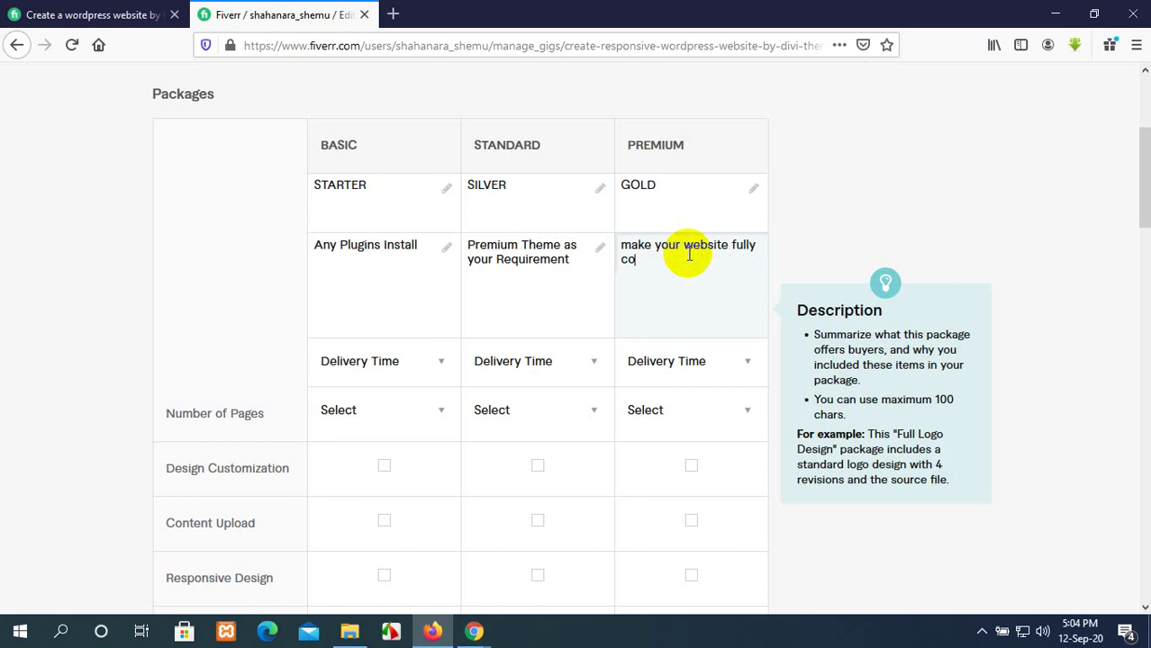
text(mplete.)
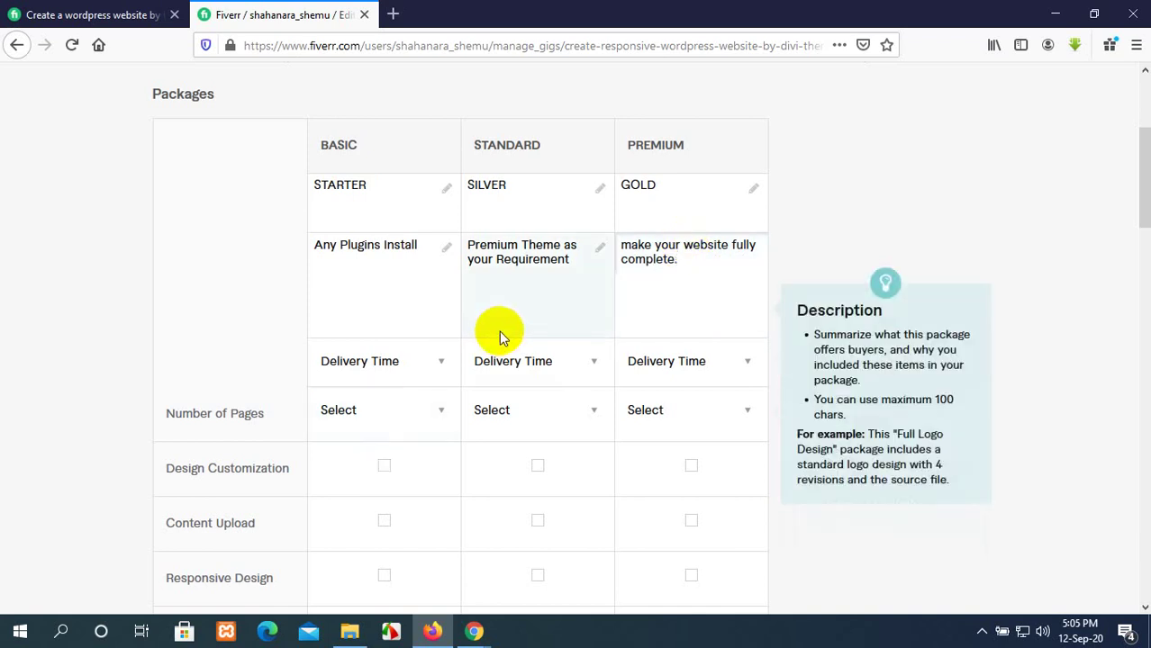
scroll(344, 335, up, 2)
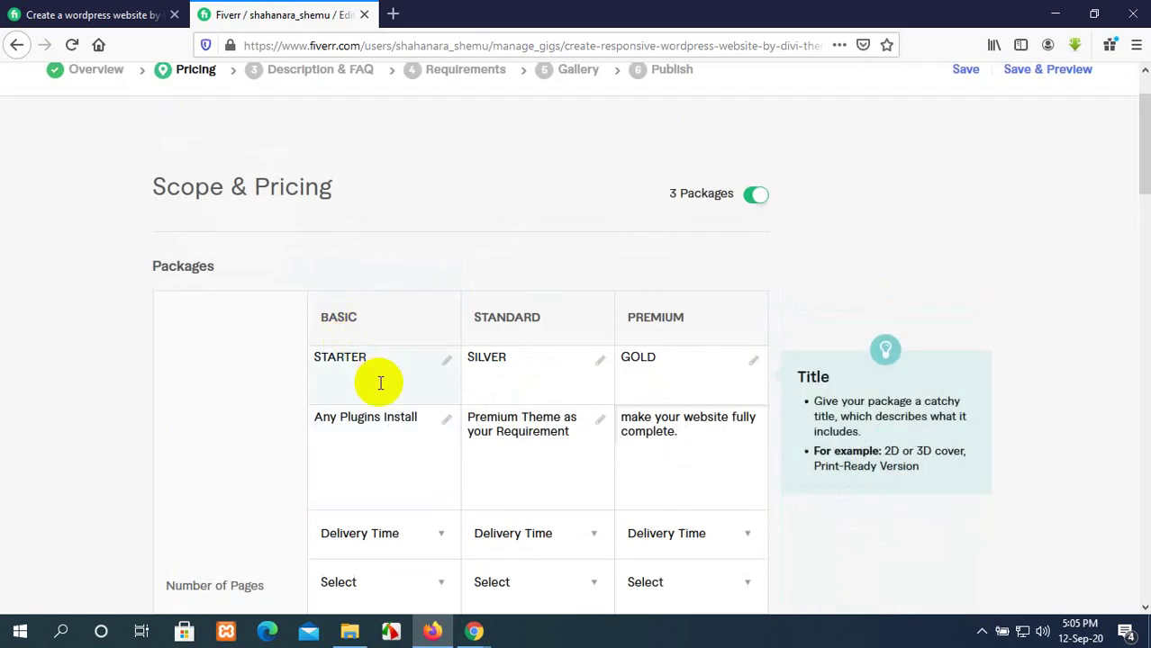
scroll(385, 478, down, 2)
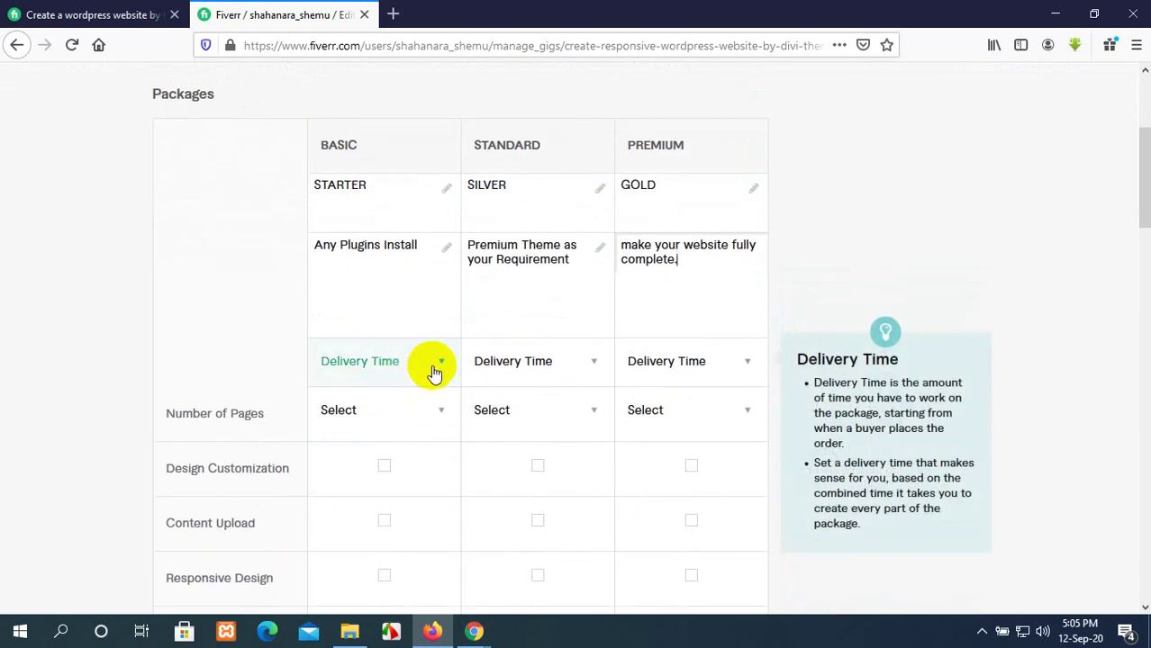
Set delivery times to 3, 3 and 5 days for Basic, Standard and Premium
click(433, 369)
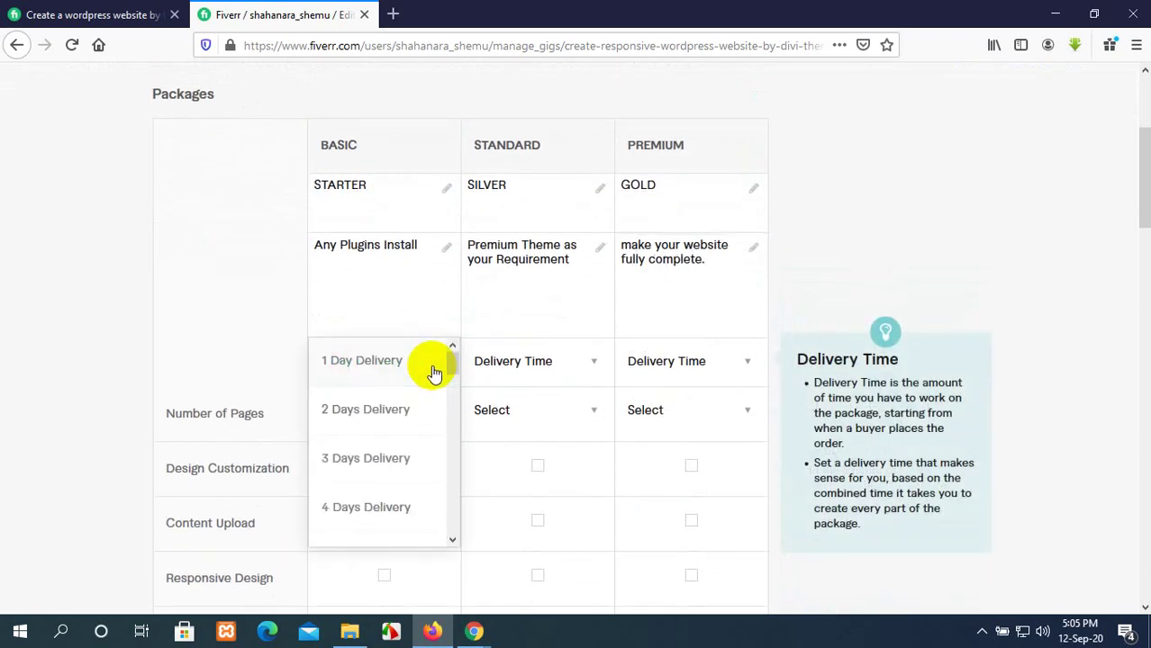
click(391, 462)
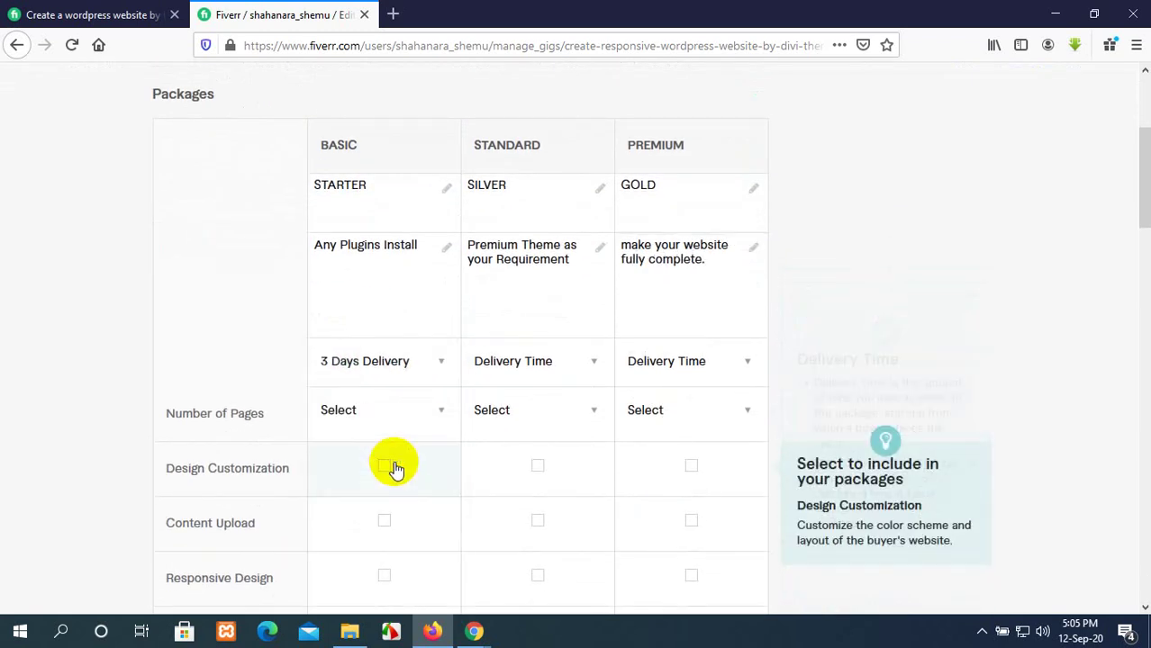
click(593, 362)
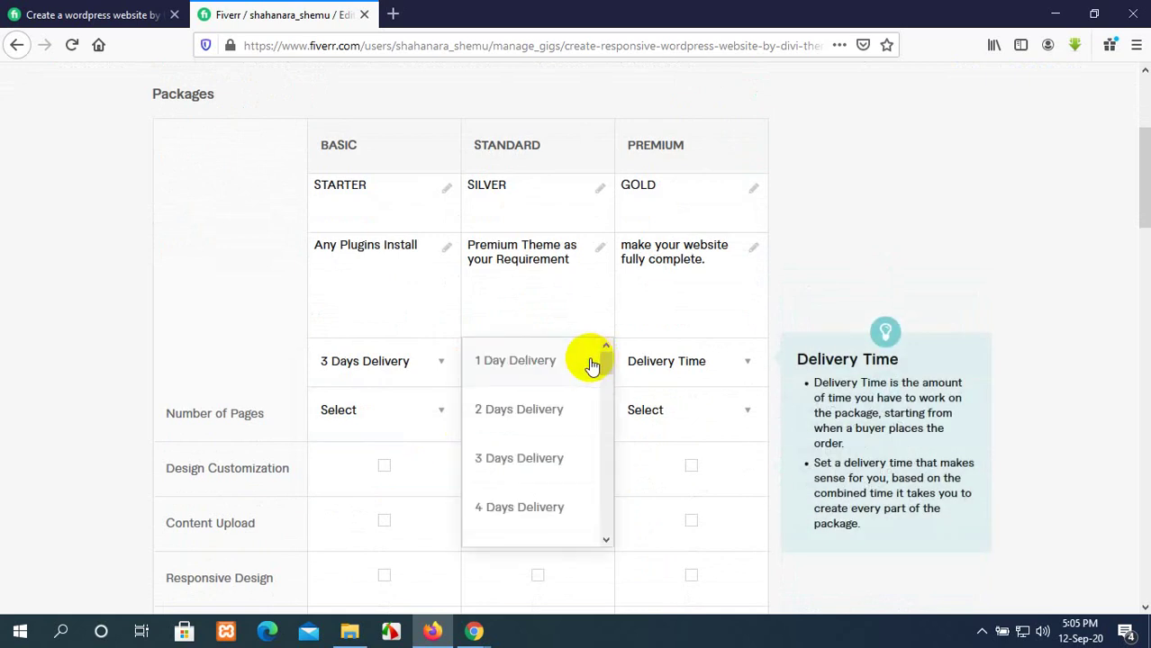
click(504, 461)
click(702, 365)
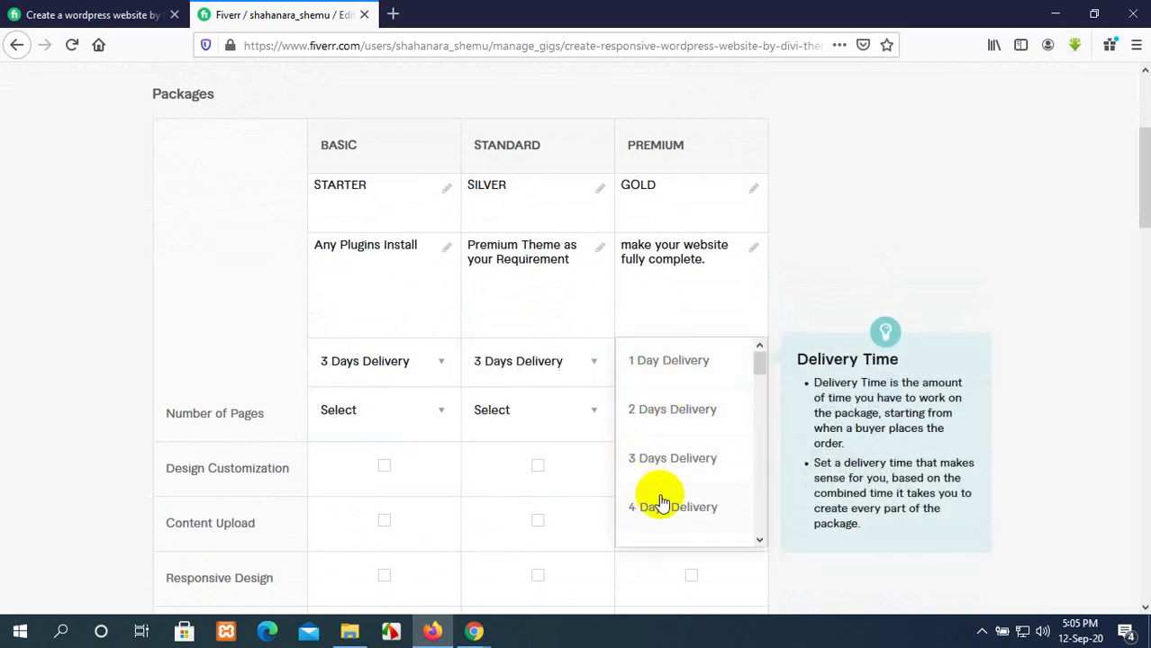
scroll(662, 491, down, 2)
click(667, 485)
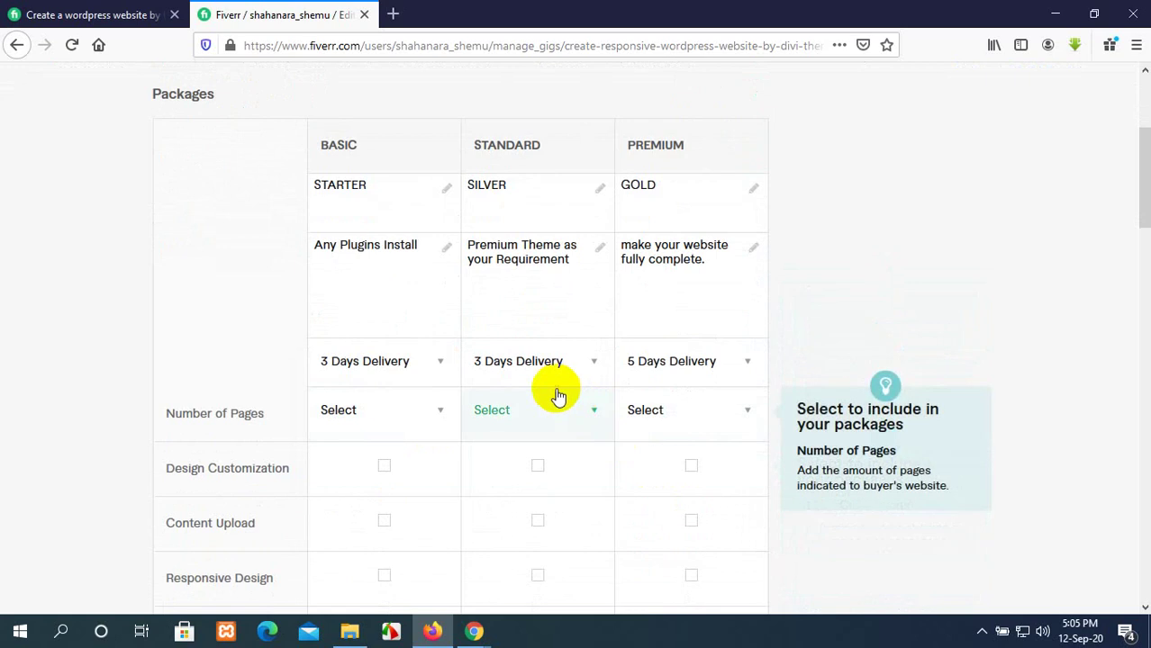
scroll(552, 392, down, 2)
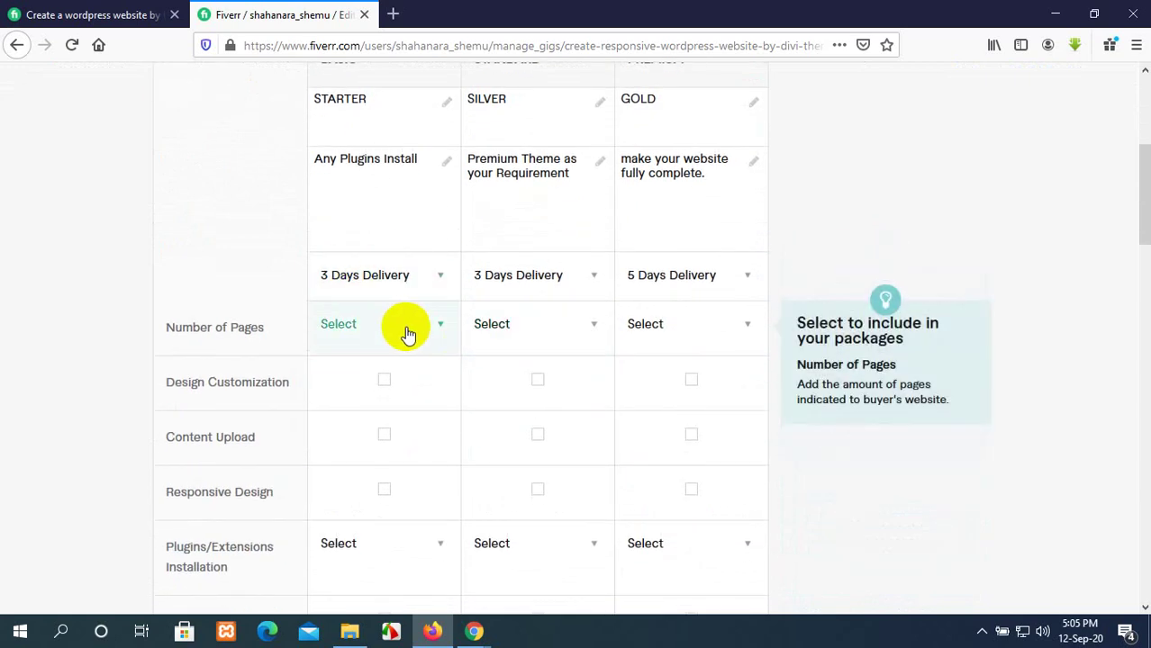
Set the number of pages to 5, 7 and 10 for the three packages
click(408, 333)
scroll(369, 477, down, 2)
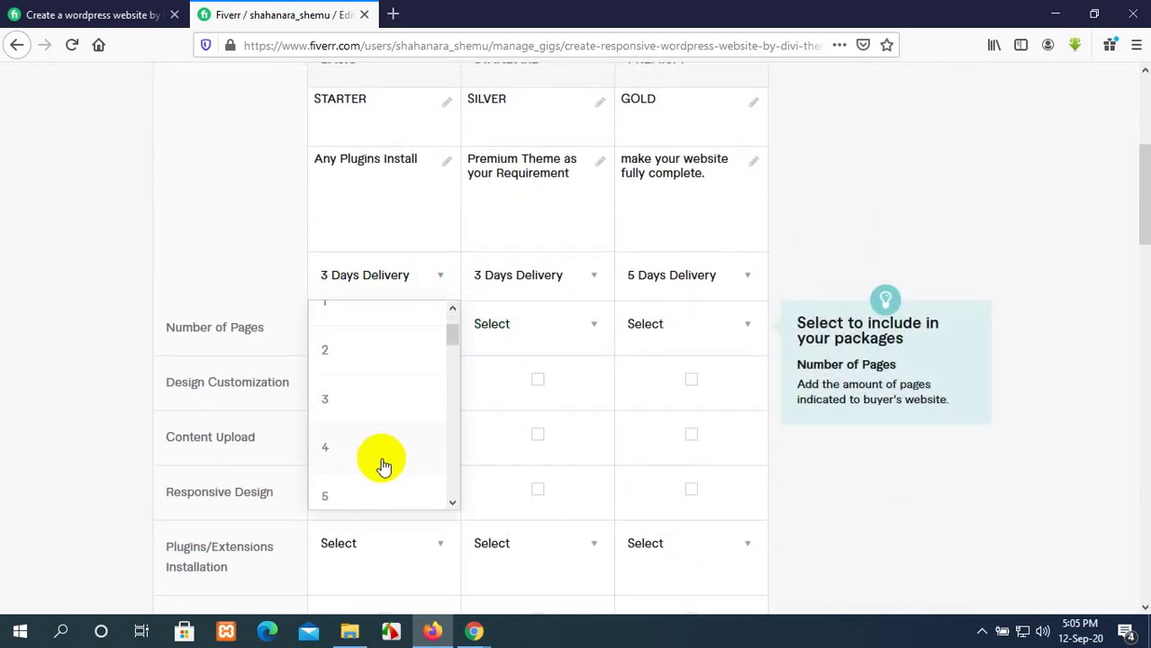
click(380, 493)
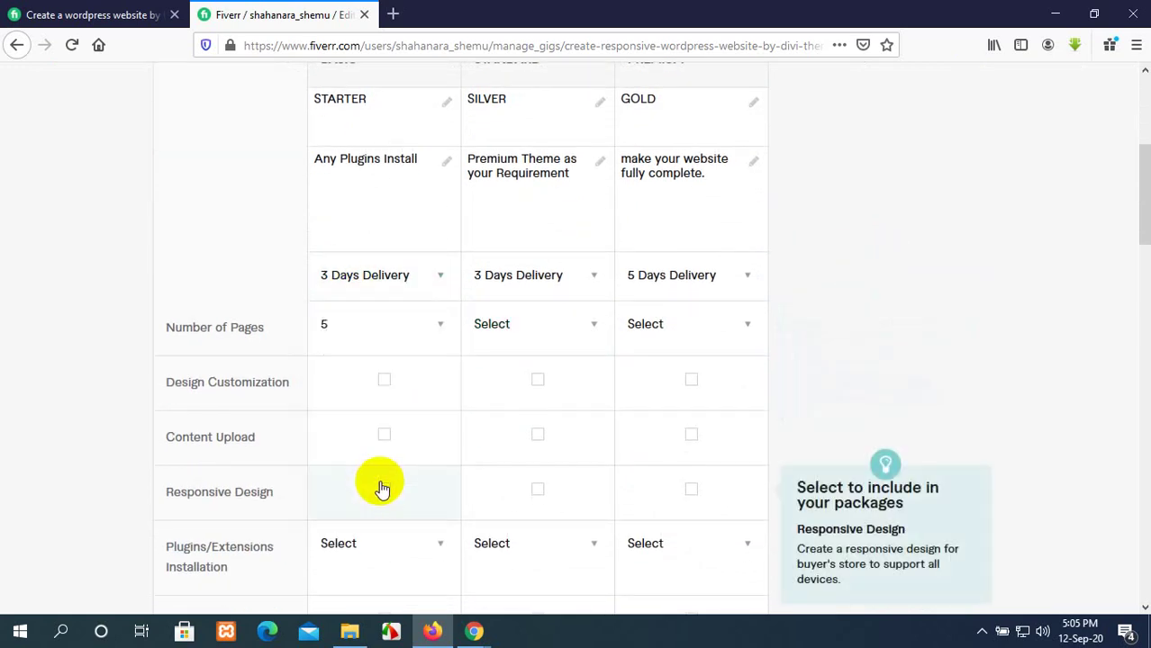
click(571, 336)
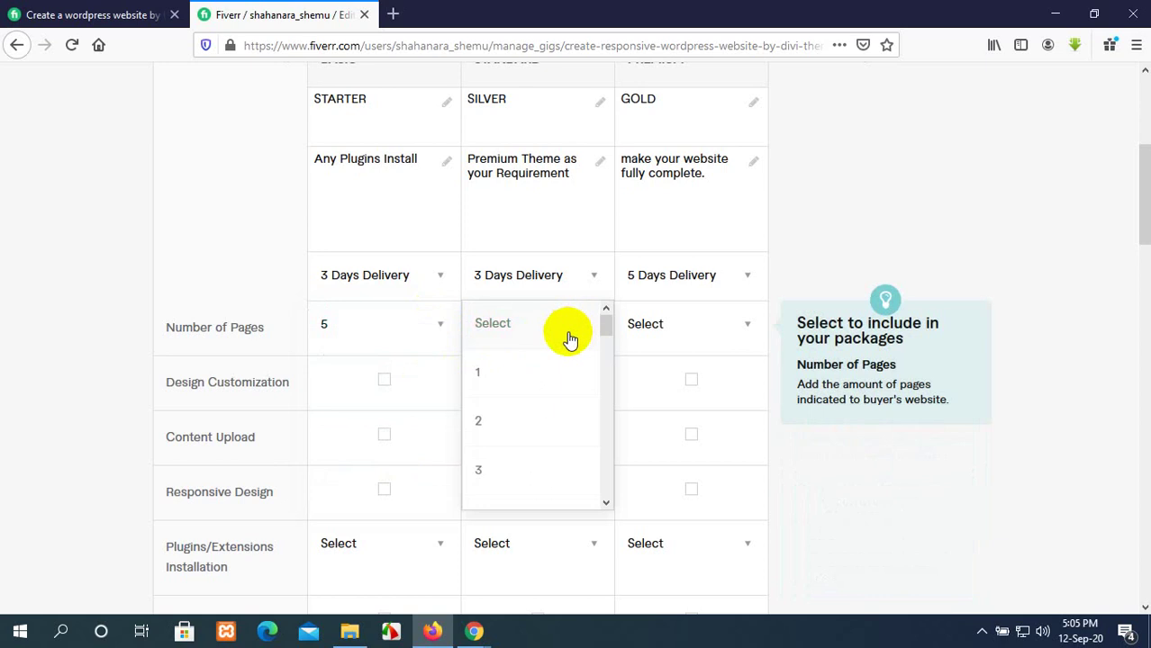
scroll(496, 380, down, 4)
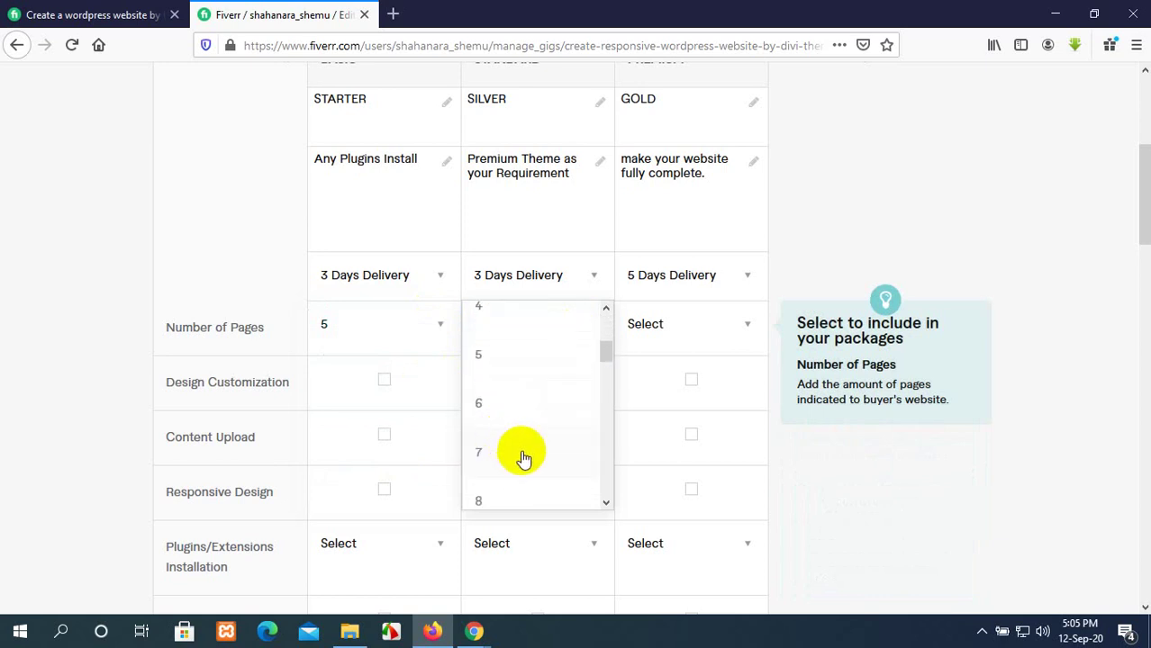
click(523, 458)
click(709, 324)
scroll(665, 413, down, 4)
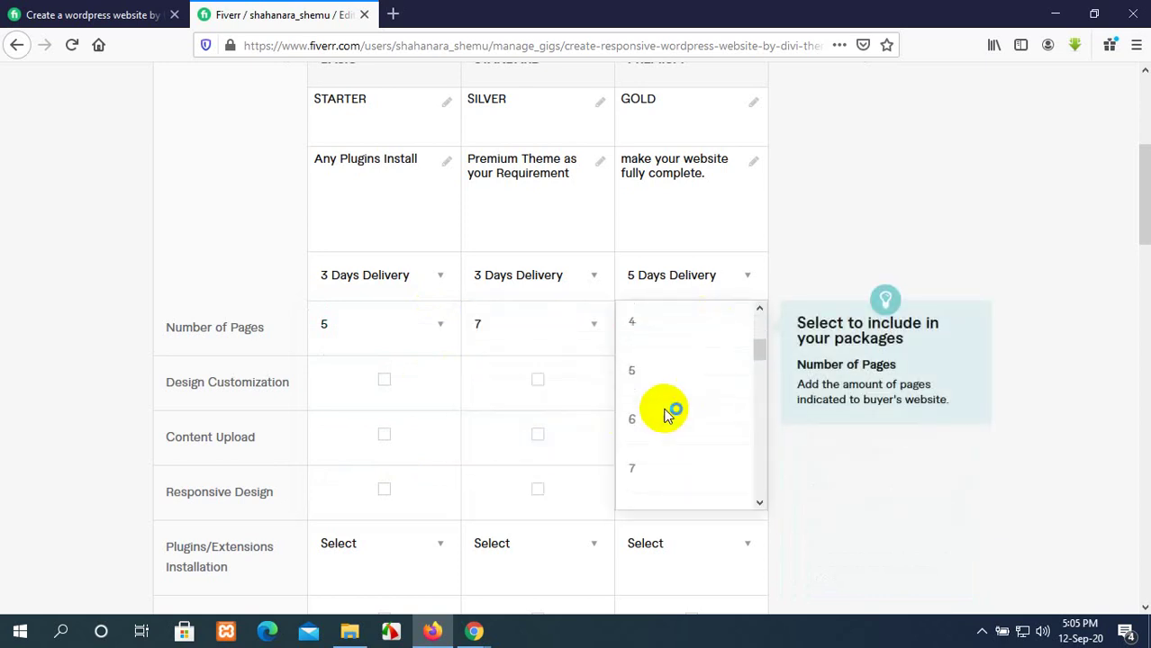
scroll(668, 415, down, 4)
click(663, 455)
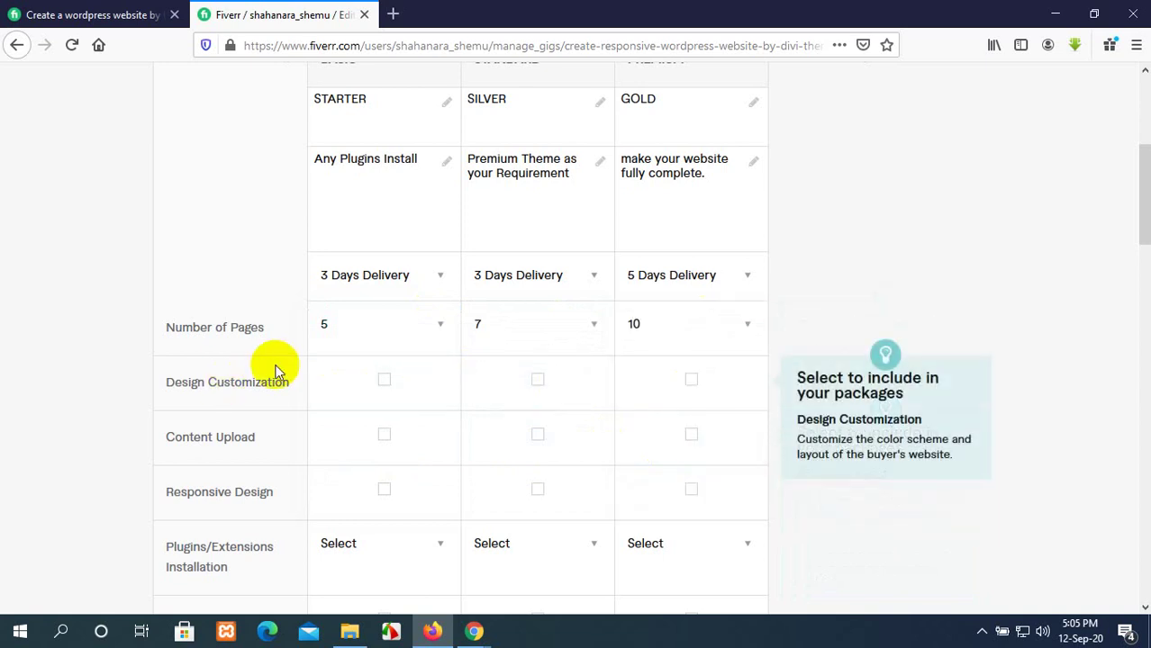
Tick Design Customization for Basic and Standard, and Content Upload and Responsive Design for all three
click(385, 382)
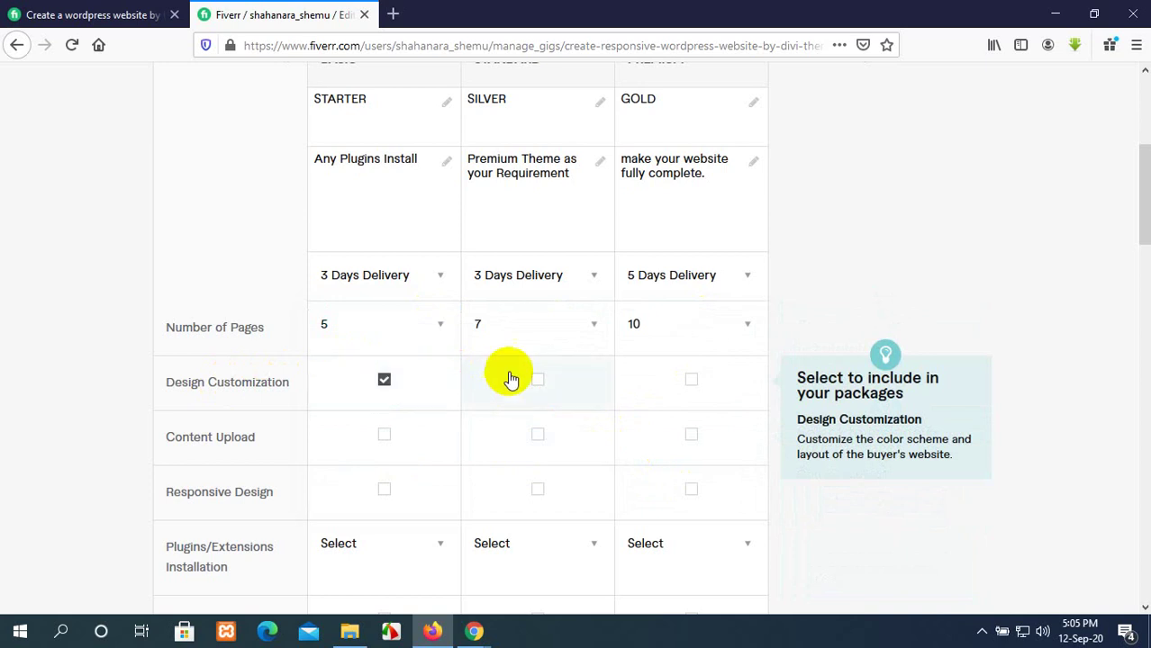
click(535, 380)
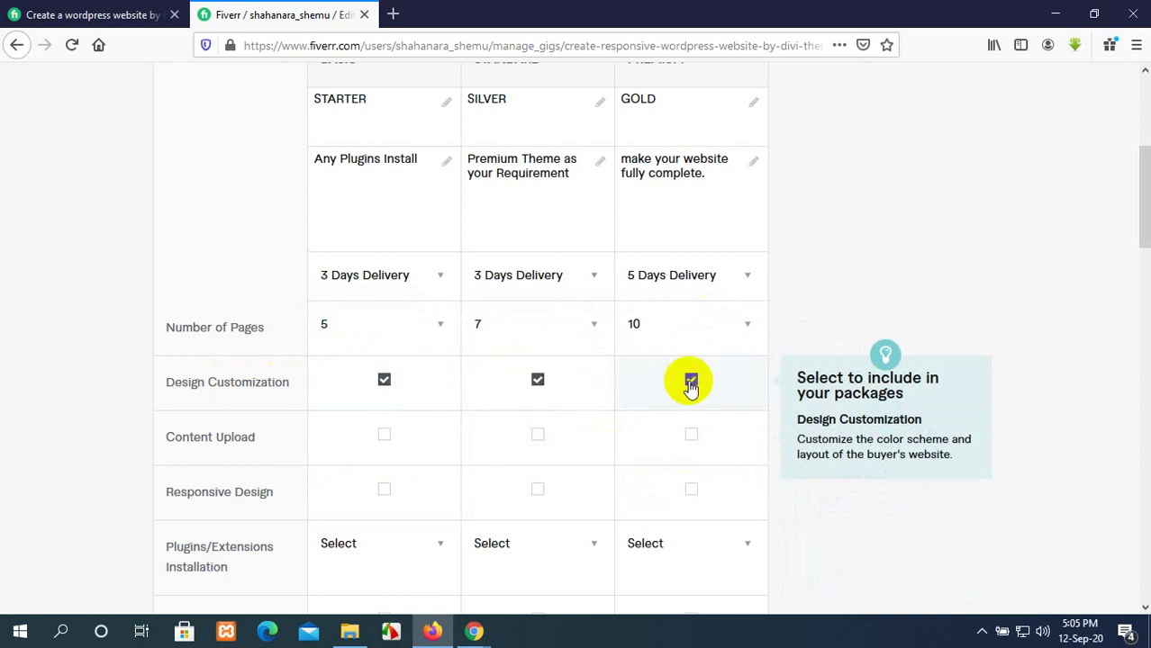
scroll(399, 424, down, 2)
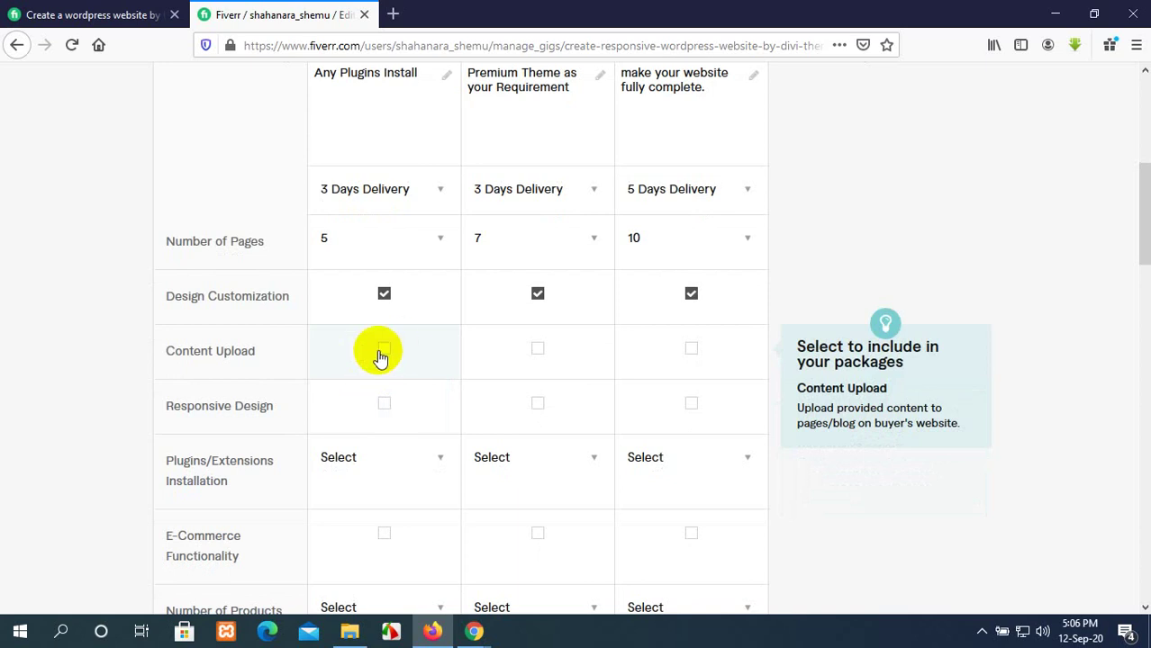
click(379, 353)
click(540, 348)
click(686, 348)
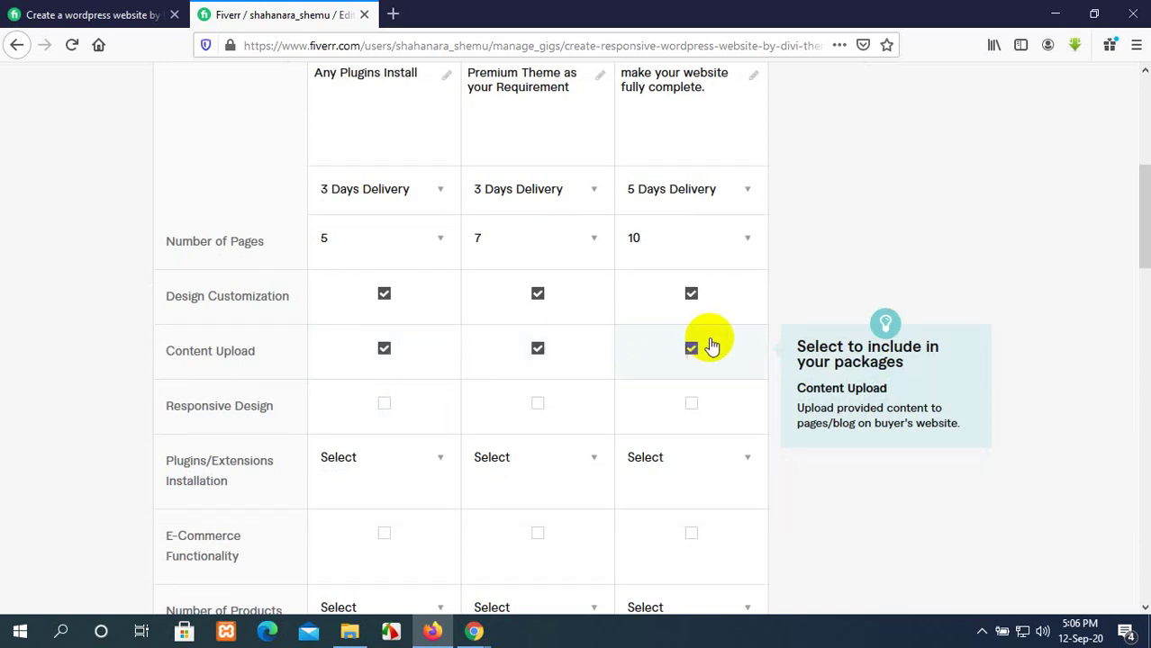
click(386, 404)
click(545, 407)
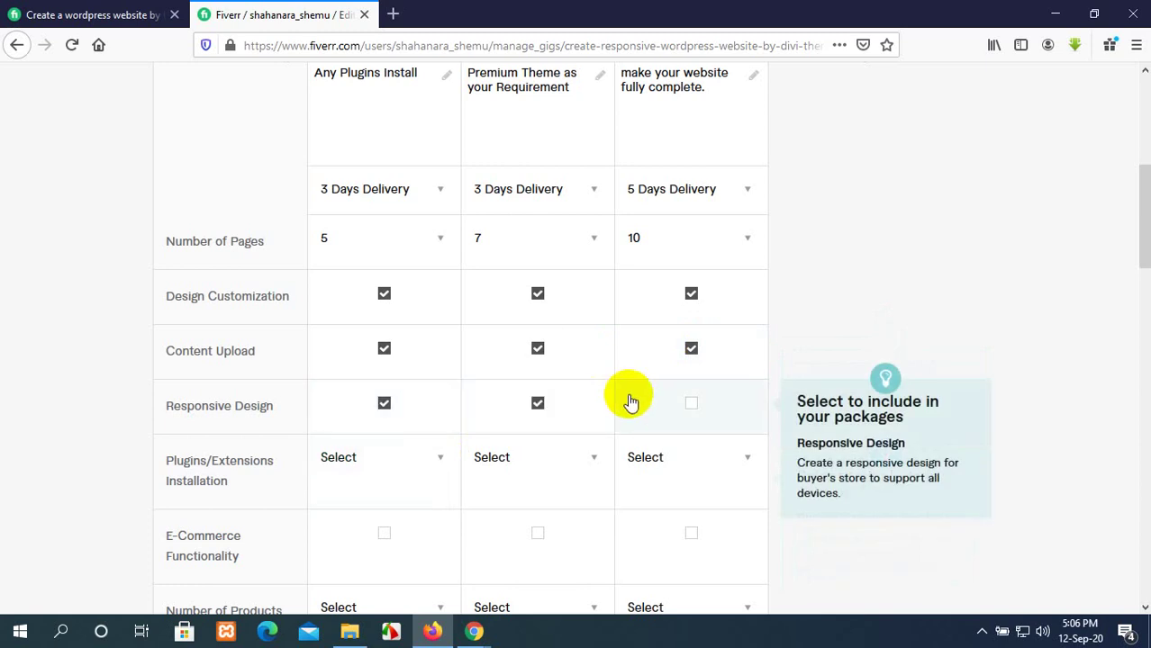
click(691, 405)
scroll(428, 456, down, 1)
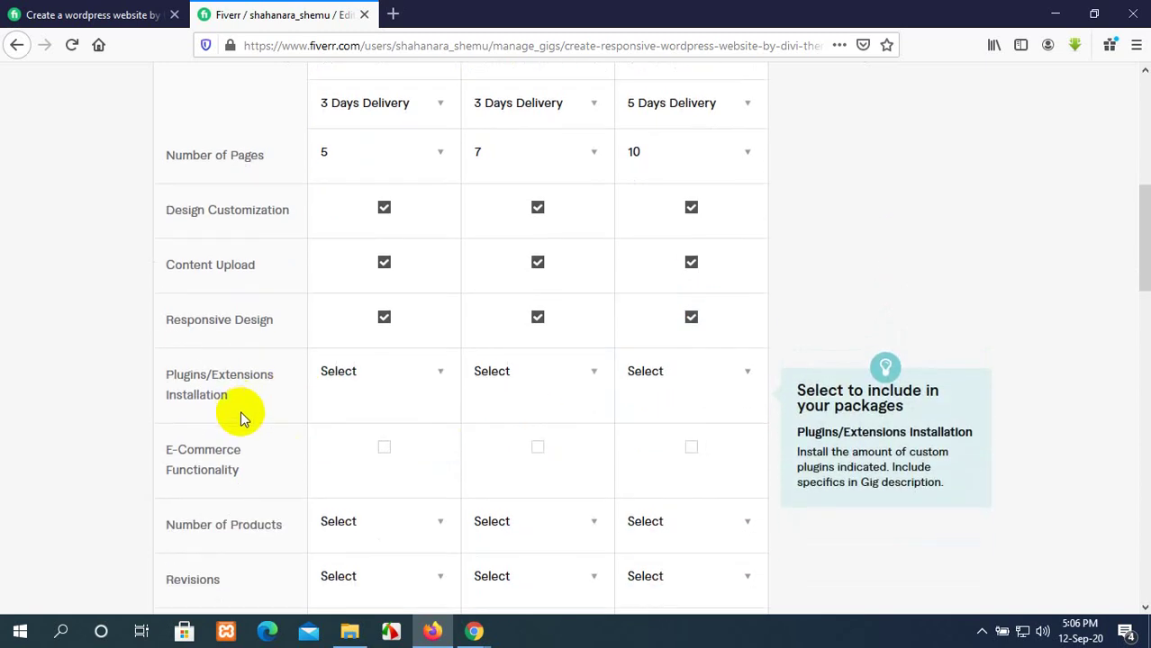
Set plugin installs to 5, 7 and 10 for the three packages
click(399, 399)
scroll(365, 509, down, 2)
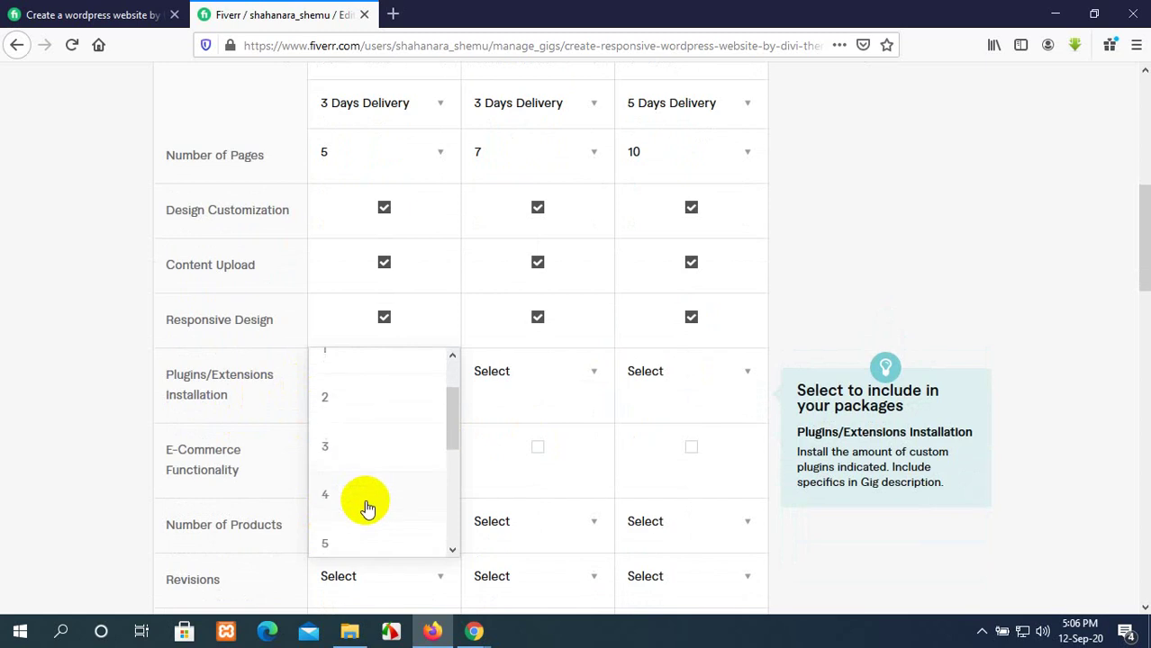
click(365, 540)
click(558, 385)
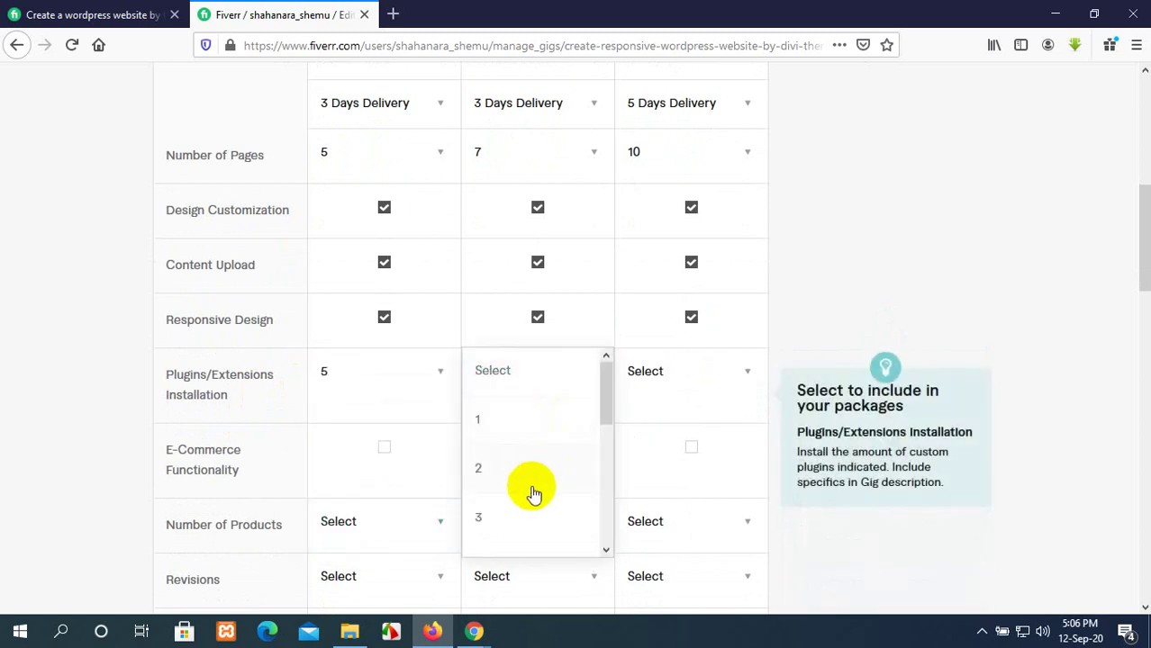
scroll(522, 523, down, 3)
scroll(524, 523, down, 1)
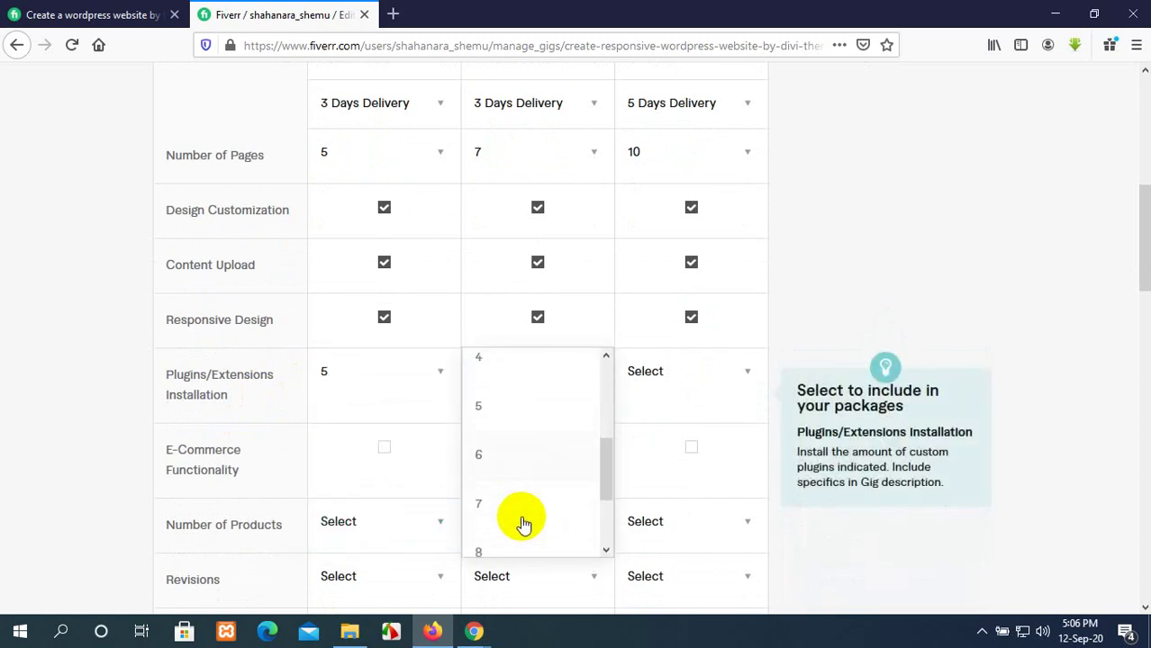
click(528, 507)
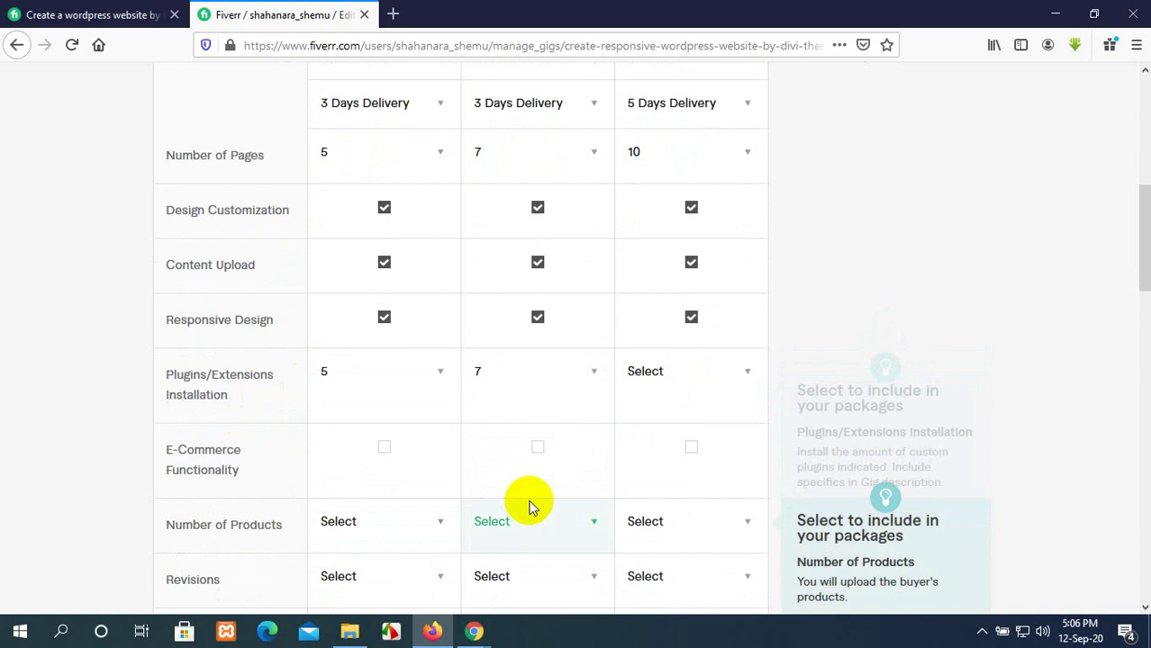
click(713, 382)
scroll(712, 407, down, 3)
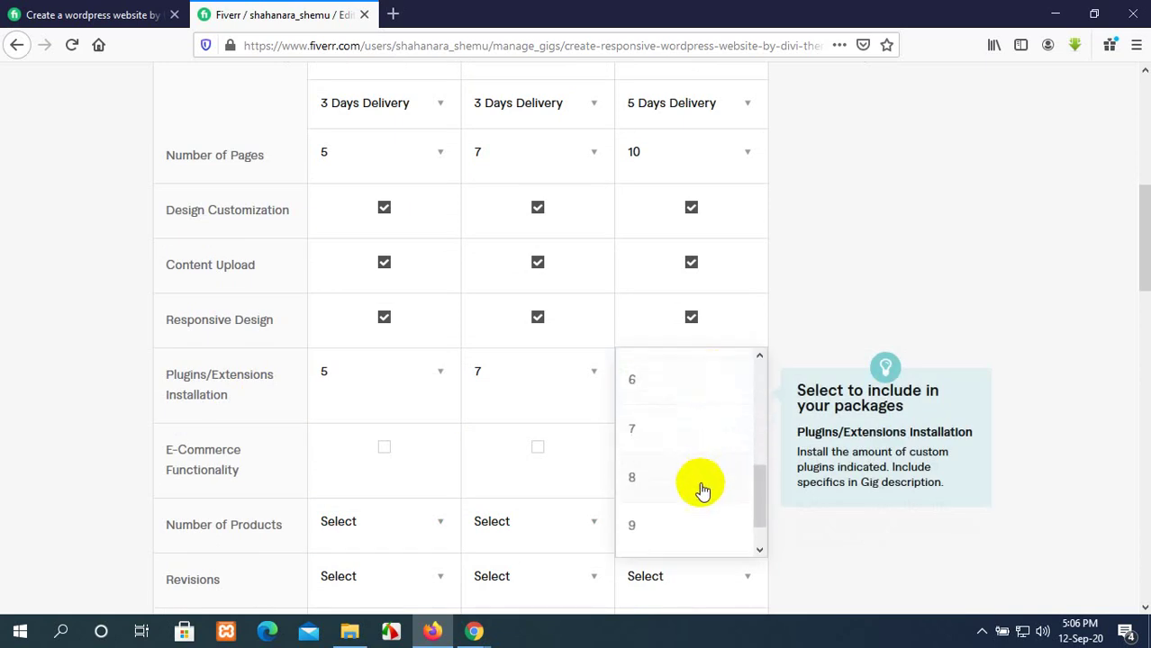
scroll(699, 484, down, 1)
click(686, 539)
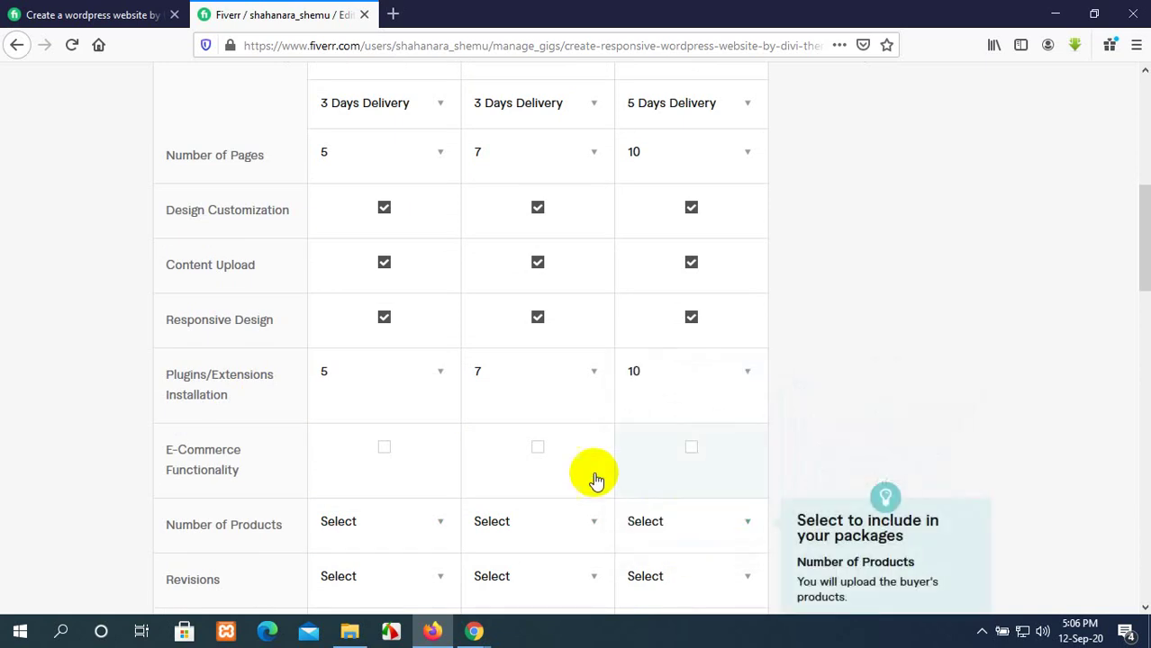
Add E-Commerce Functionality with 50 products to the Premium package
scroll(387, 457, up, 2)
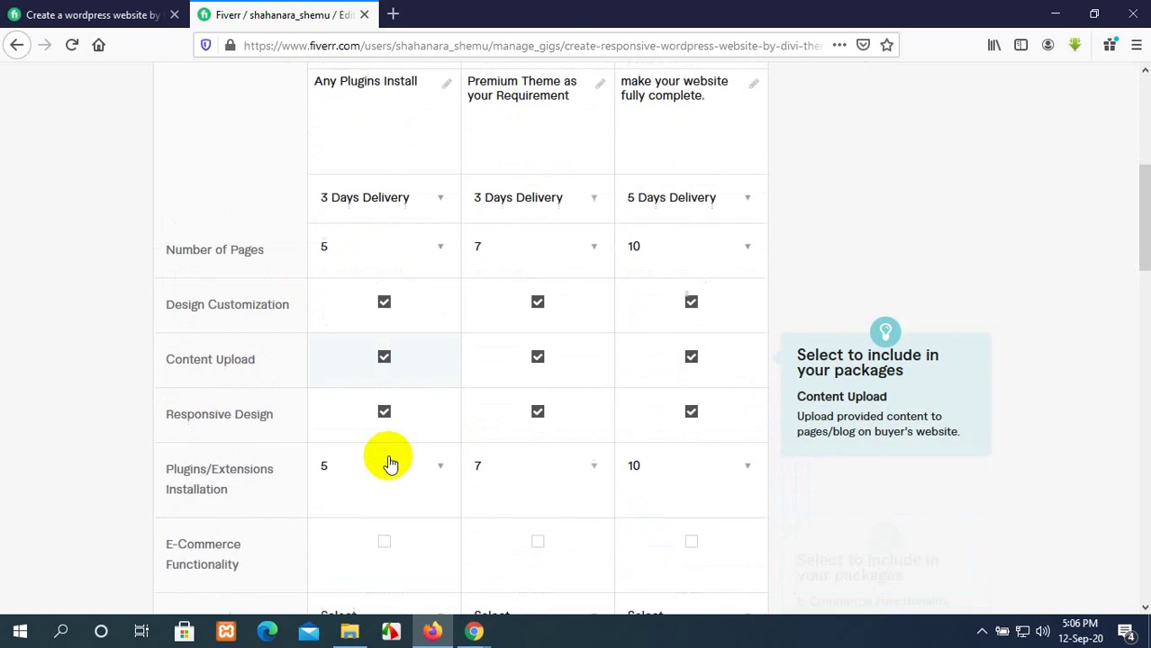
scroll(386, 458, down, 3)
click(670, 374)
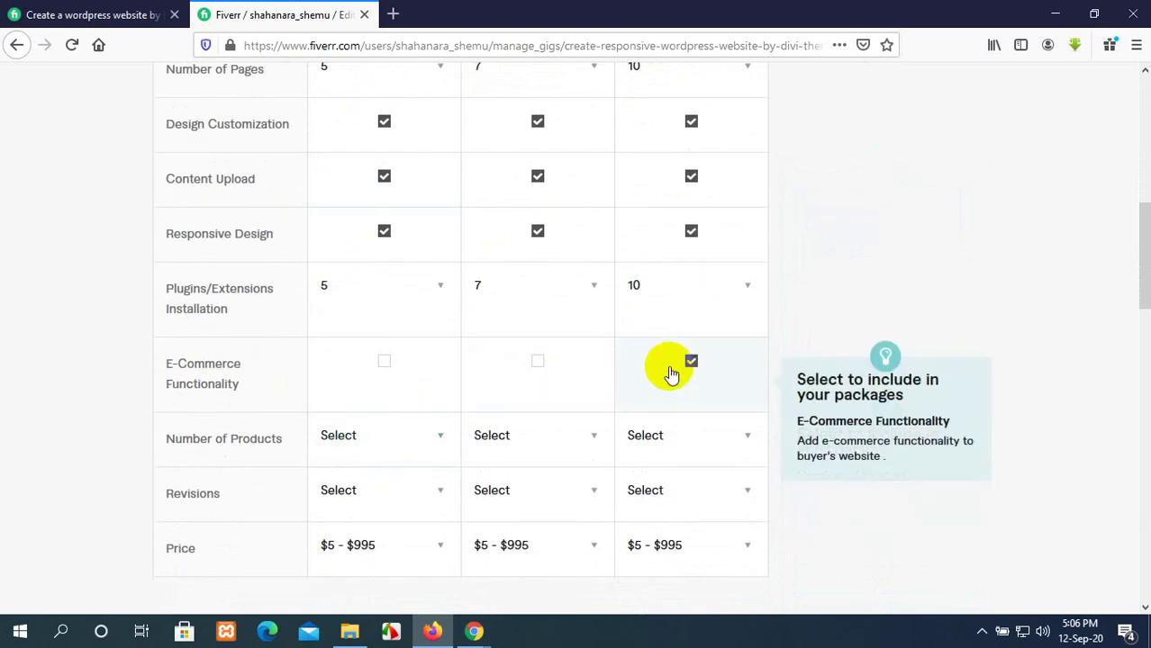
scroll(347, 373, down, 2)
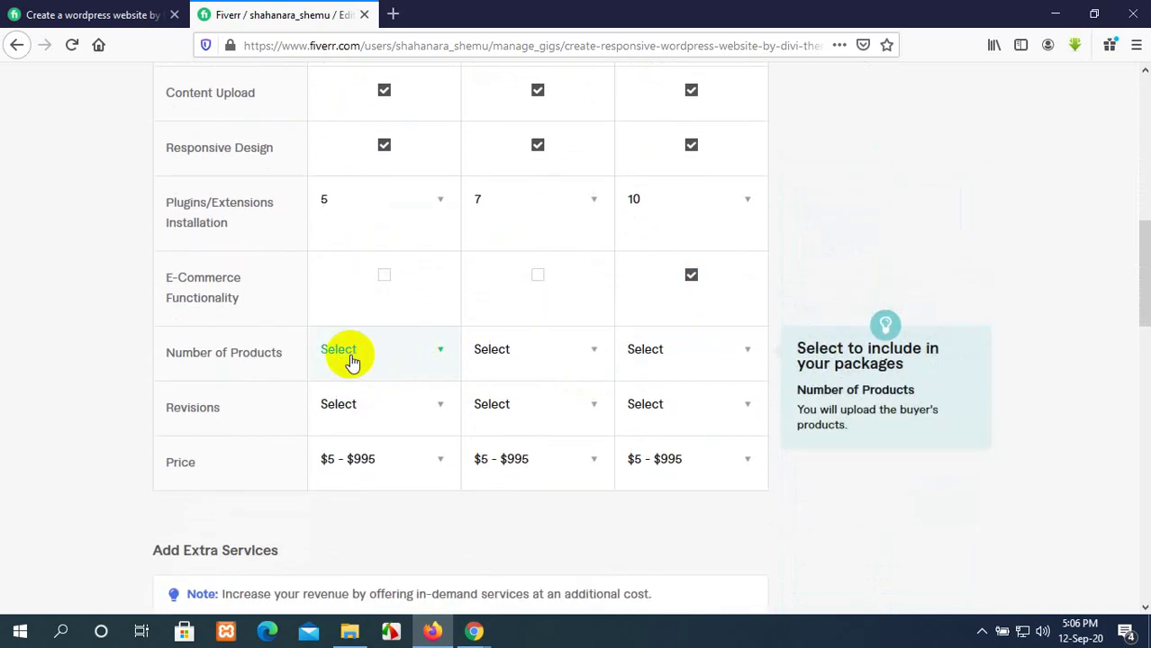
click(685, 354)
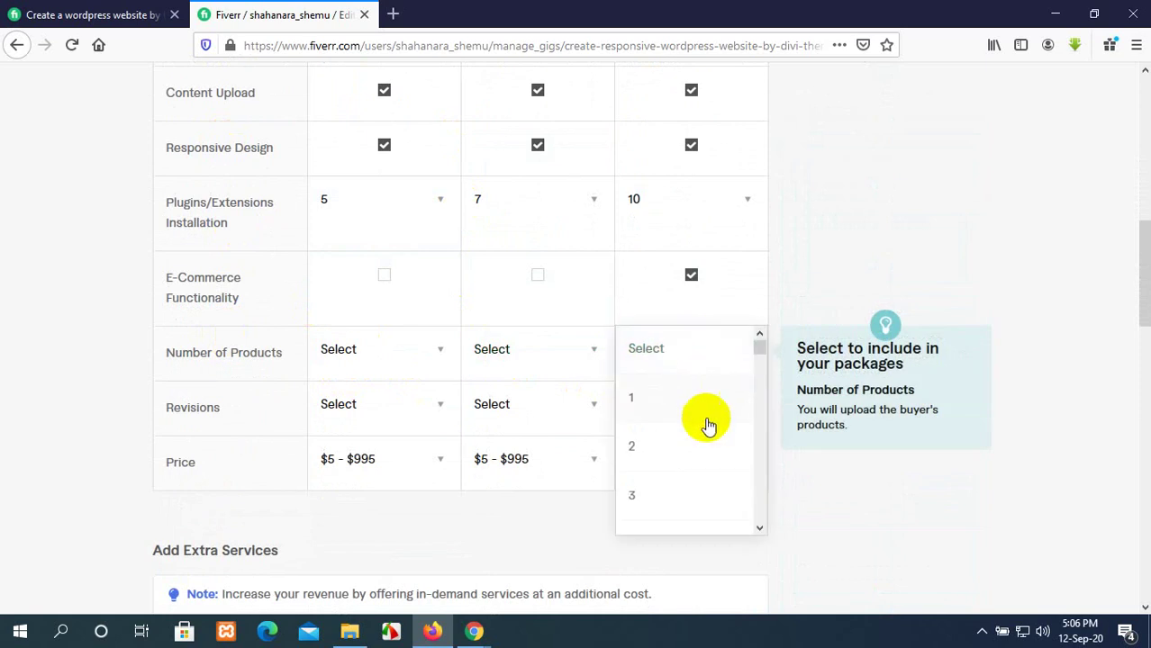
scroll(708, 424, down, 3)
scroll(712, 426, down, 15)
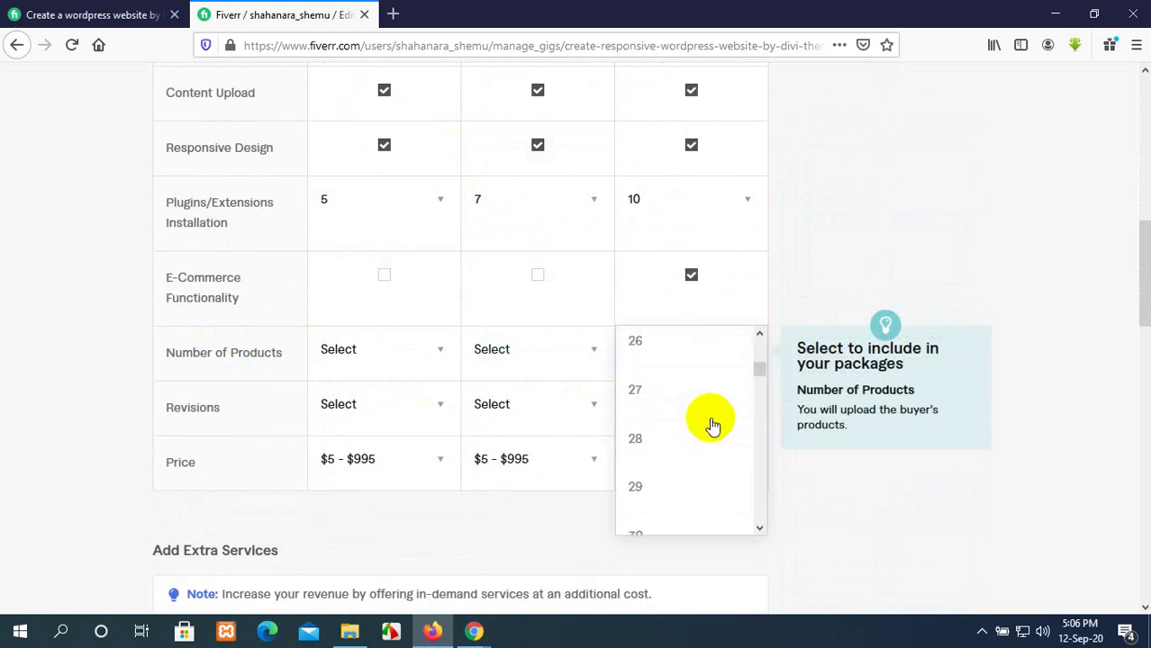
scroll(711, 426, down, 7)
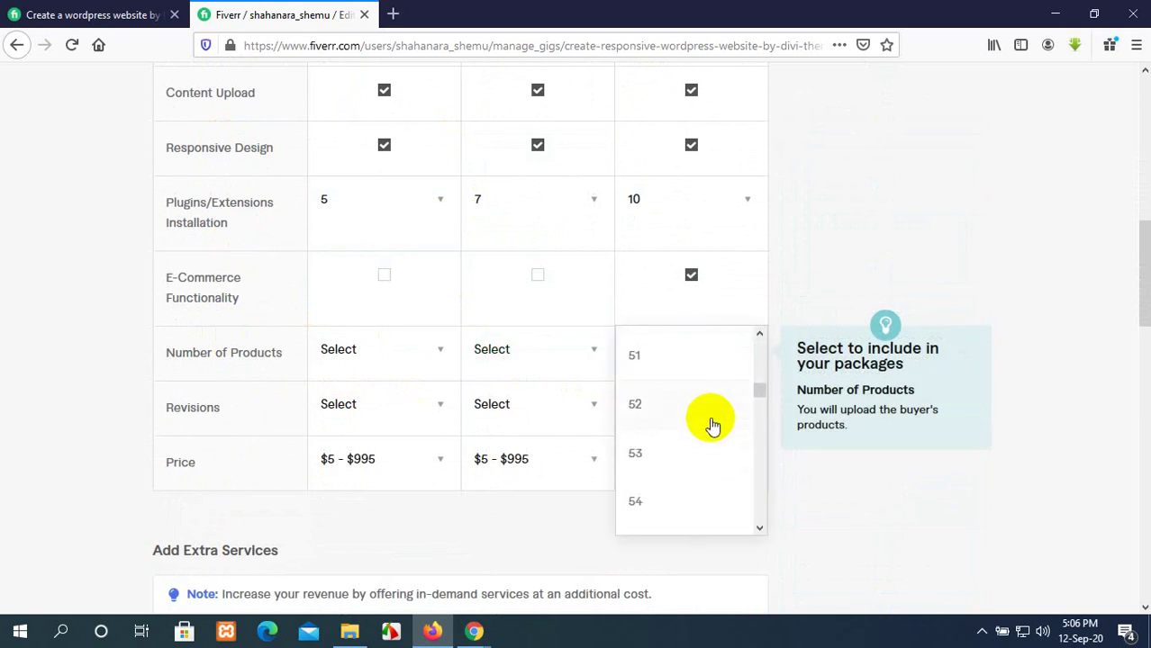
scroll(712, 422, up, 1)
click(701, 385)
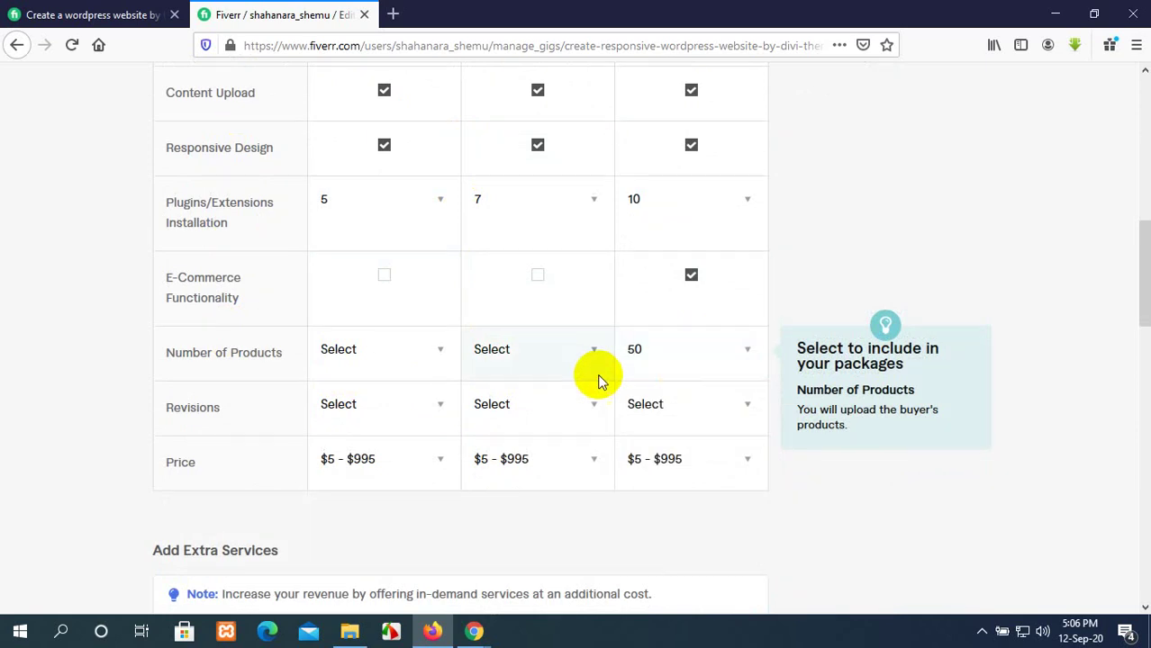
Set revisions to 3, 3 and 5 for the three packages
click(427, 410)
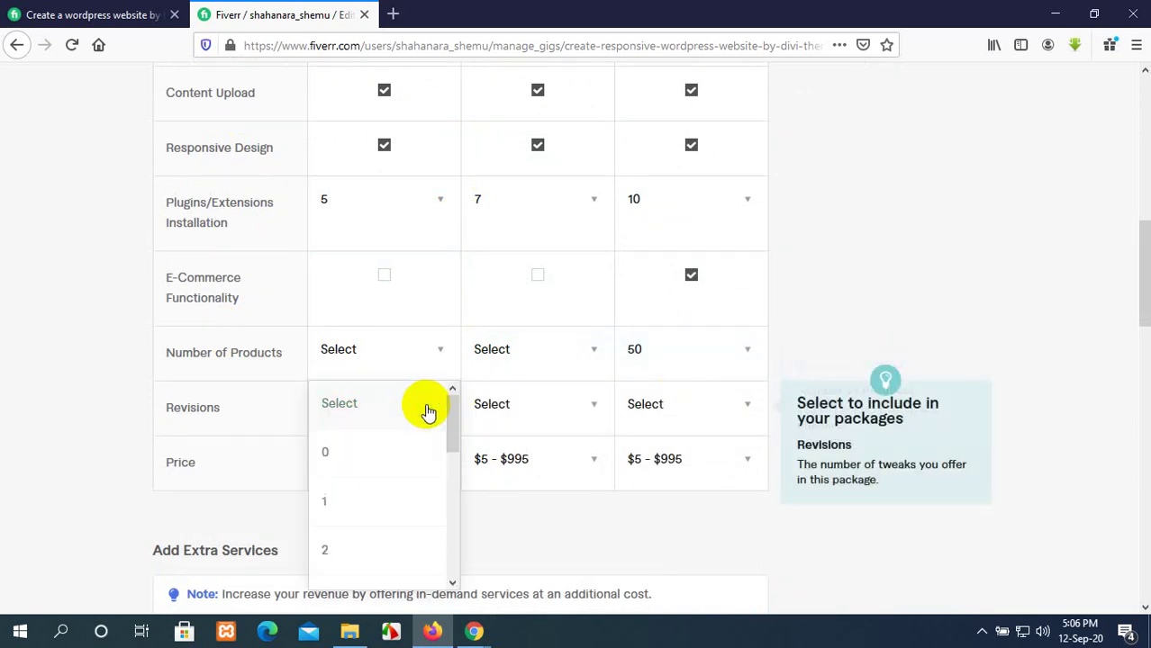
scroll(380, 443, down, 5)
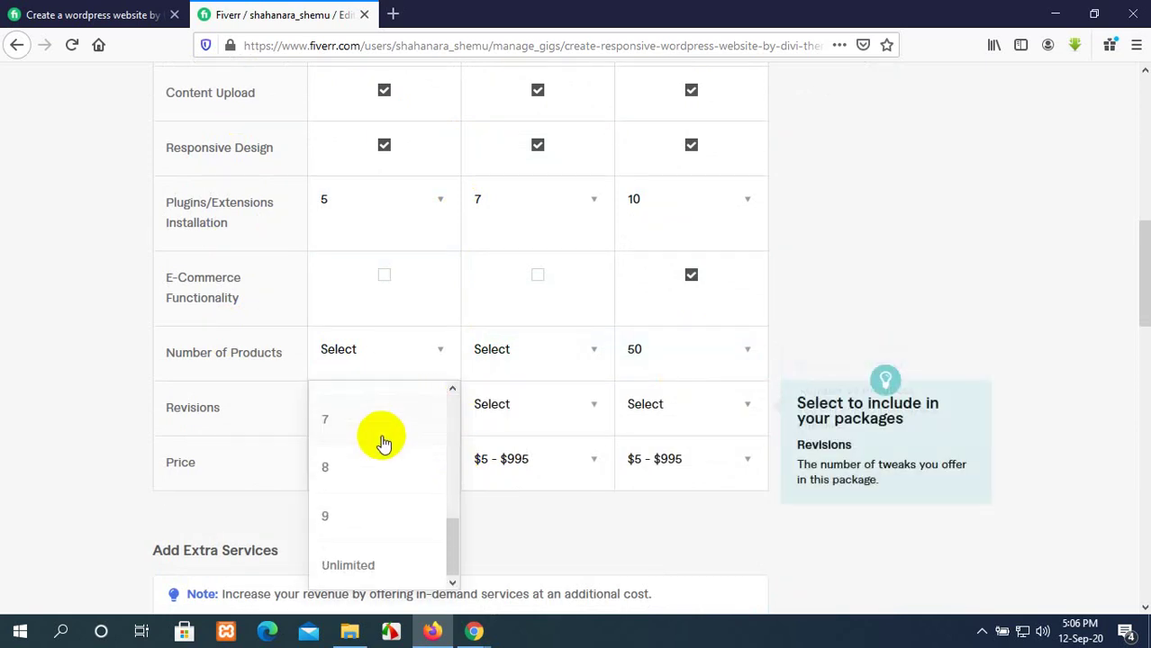
scroll(383, 443, up, 3)
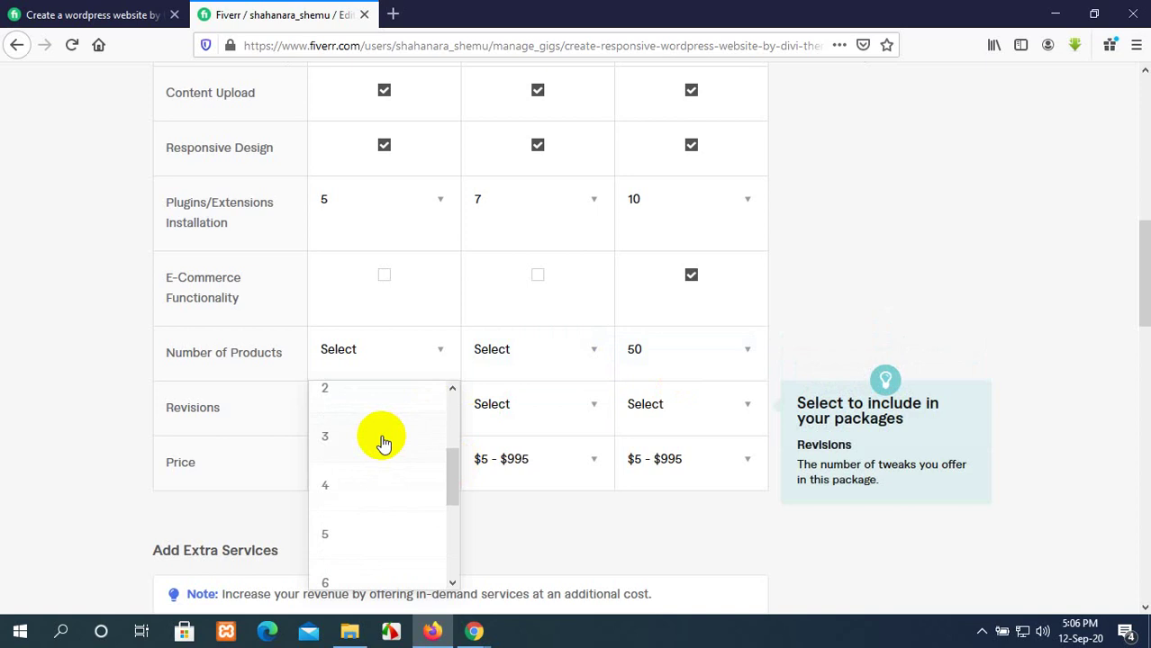
click(380, 439)
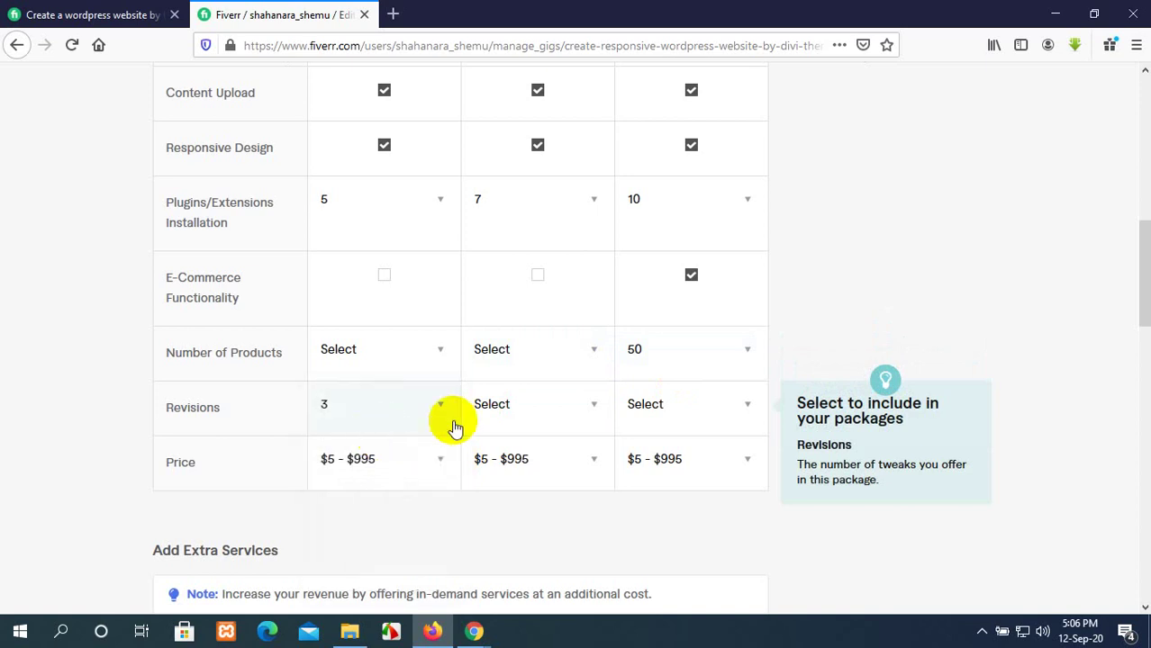
click(552, 402)
scroll(504, 454, down, 3)
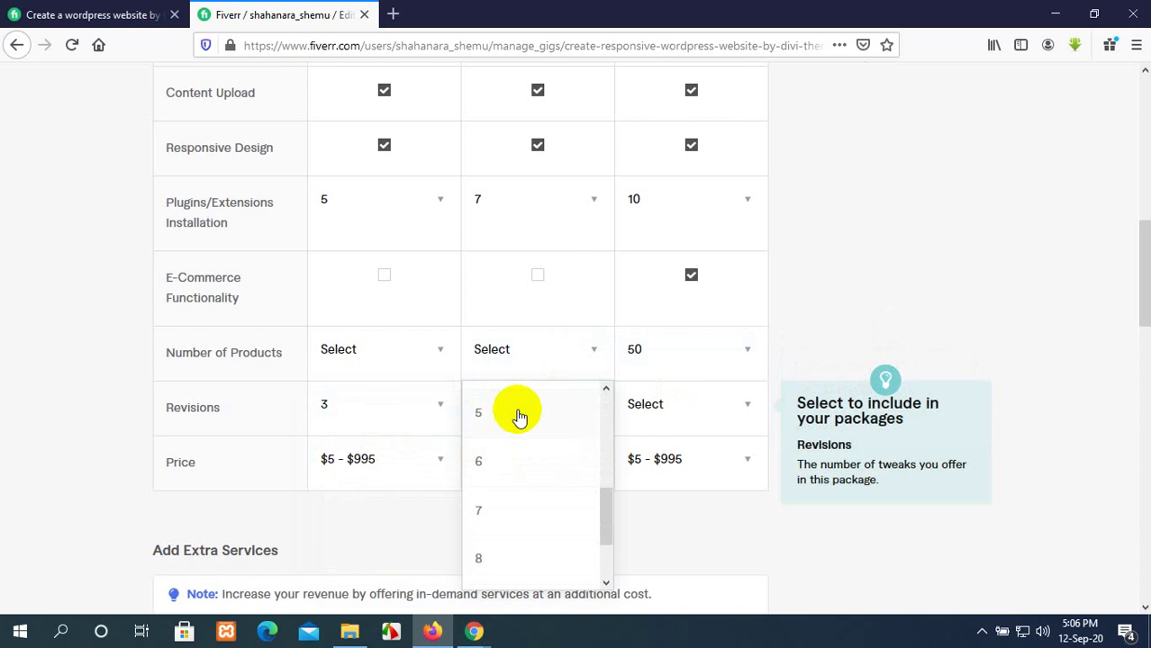
scroll(518, 423, up, 2)
click(514, 463)
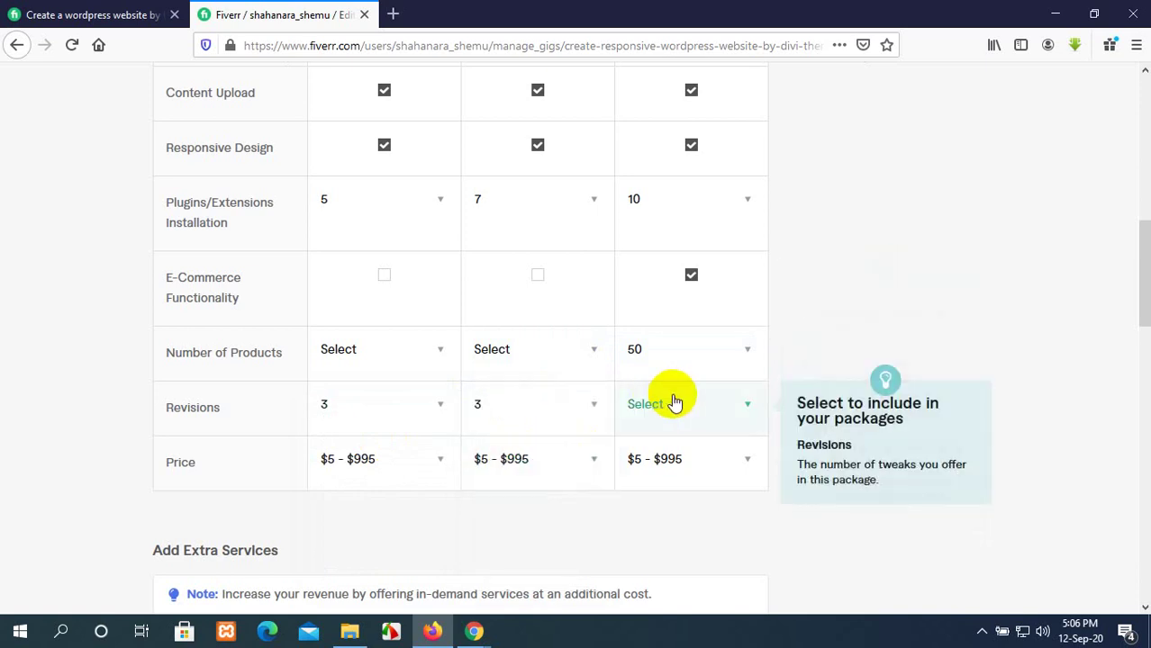
click(674, 402)
scroll(688, 476, down, 3)
click(688, 475)
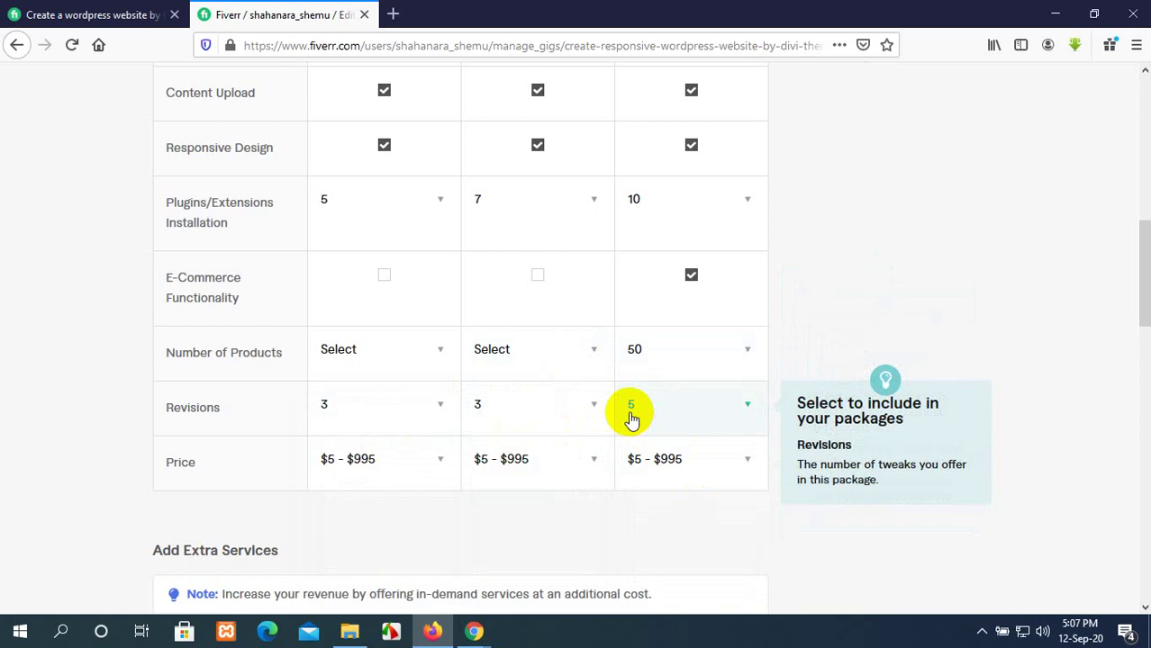
scroll(442, 376, down, 2)
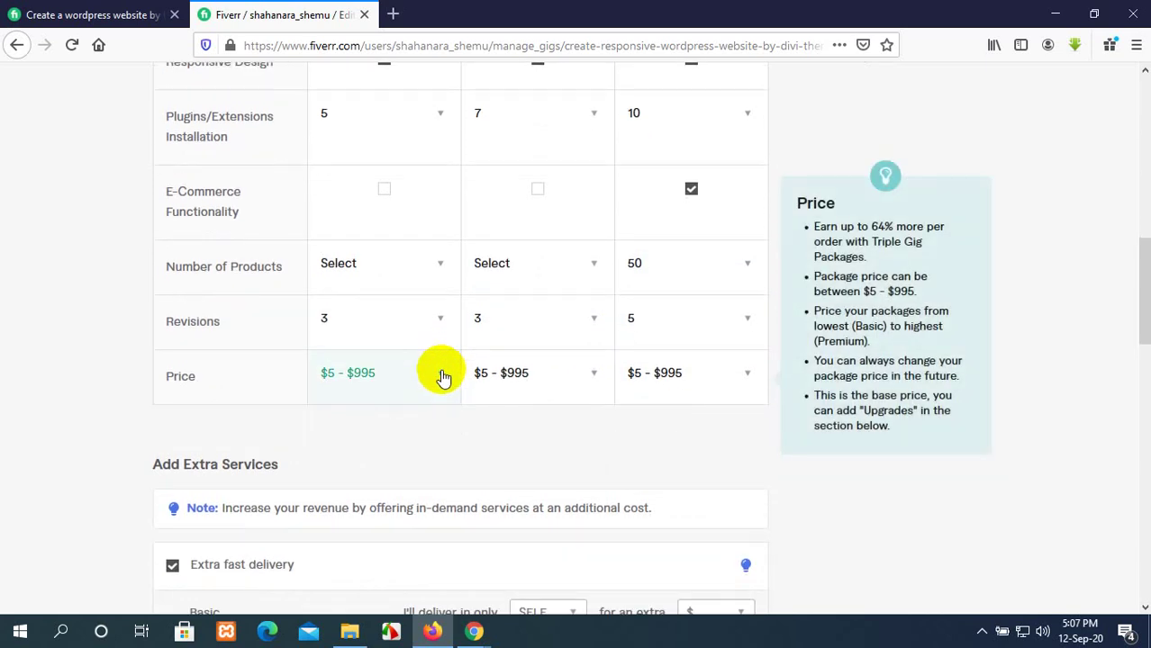
Price the STARTER package at $5 and the SILVER package at $50
click(443, 376)
click(413, 383)
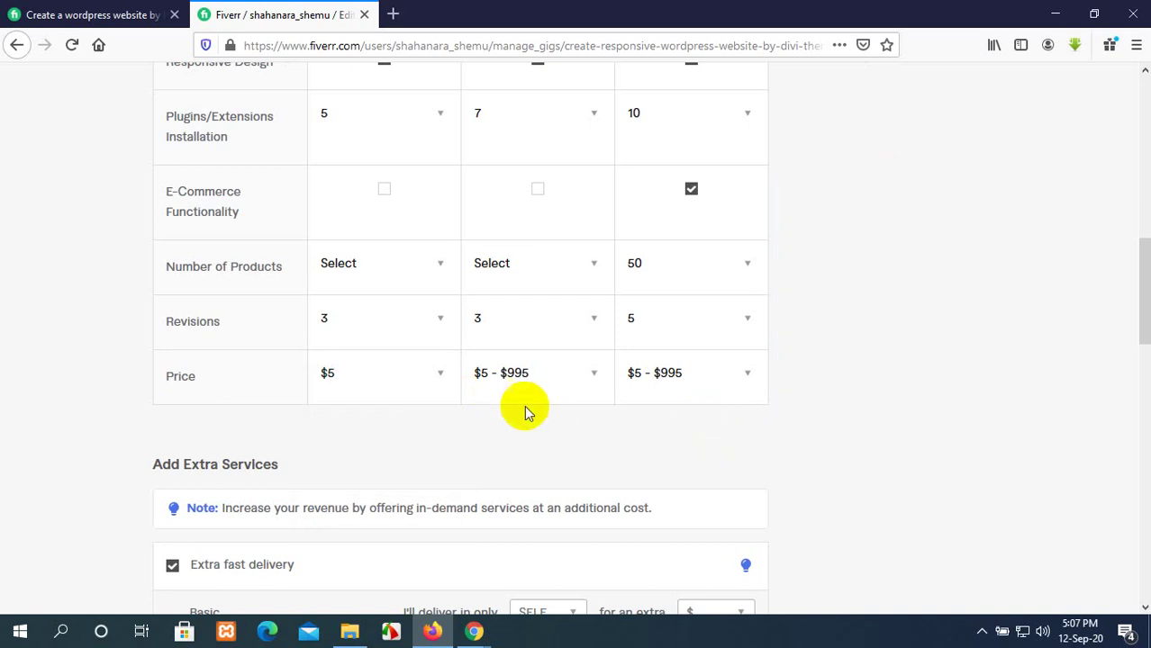
click(545, 378)
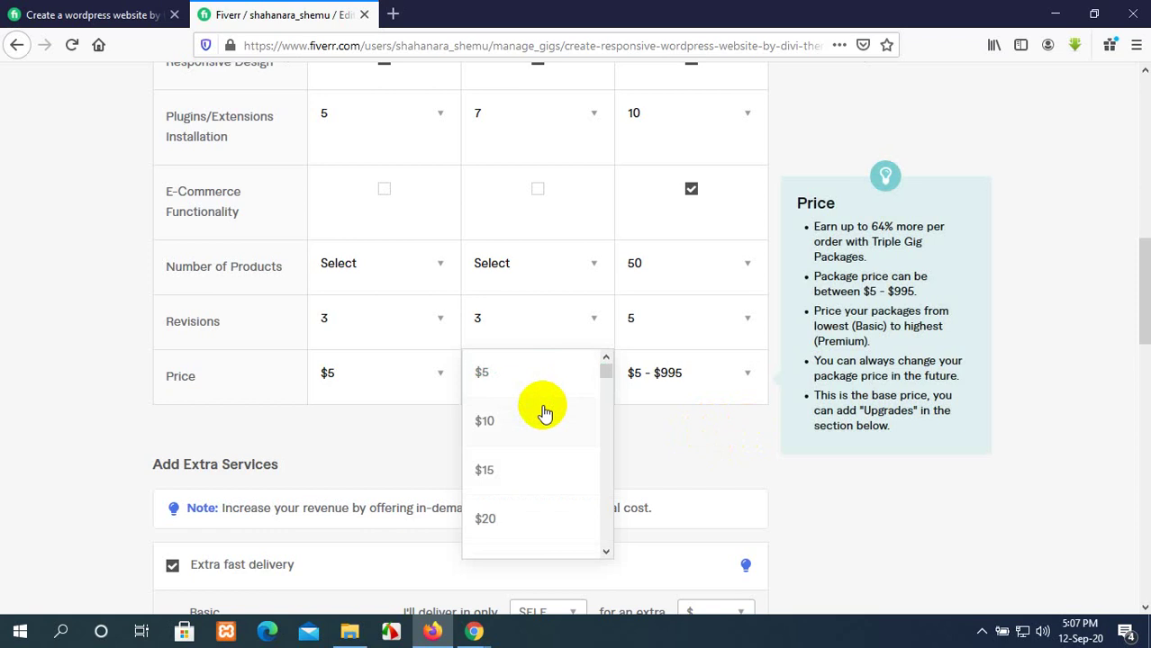
scroll(534, 432, down, 2)
scroll(534, 439, down, 2)
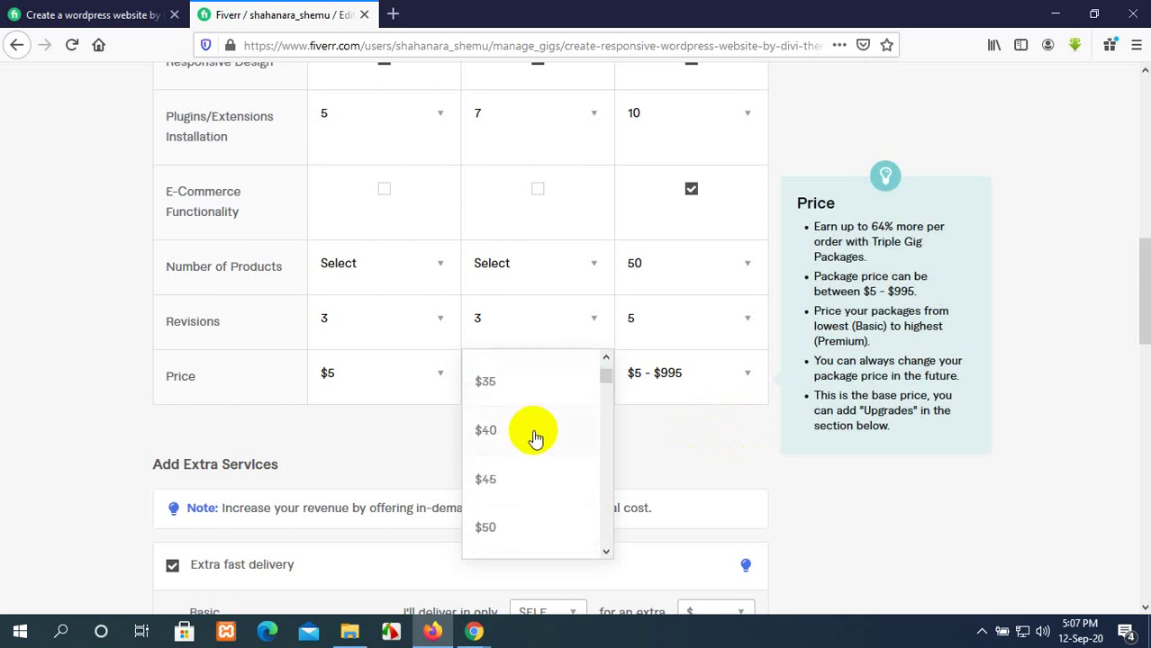
click(529, 538)
scroll(664, 410, up, 2)
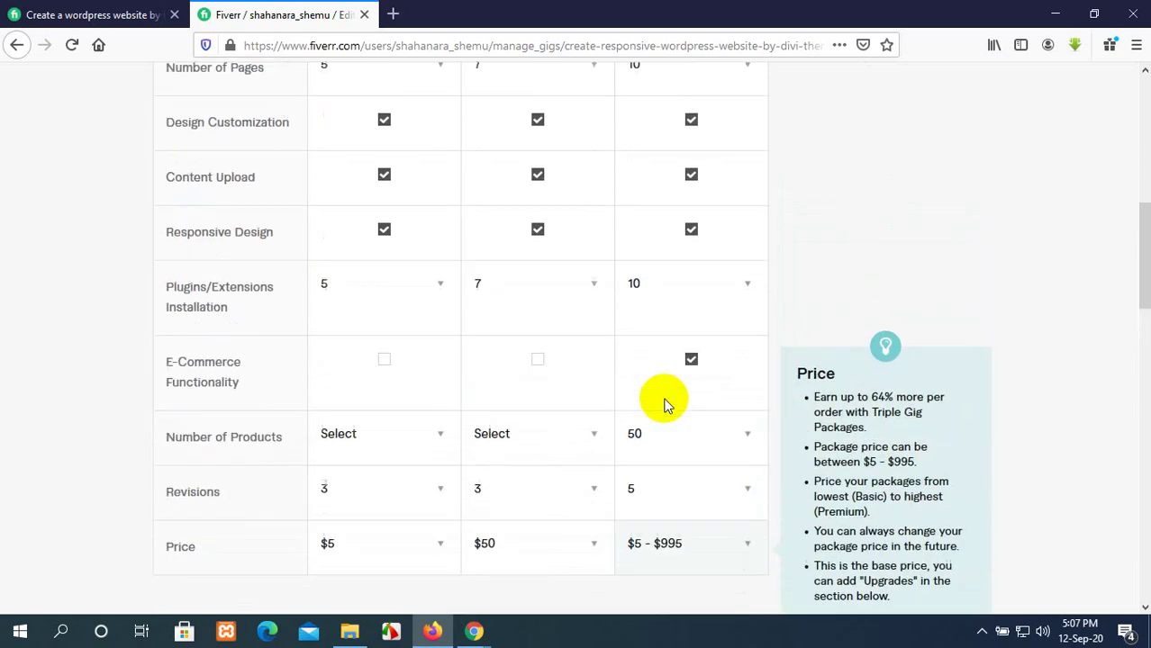
scroll(664, 404, up, 2)
scroll(664, 403, down, 2)
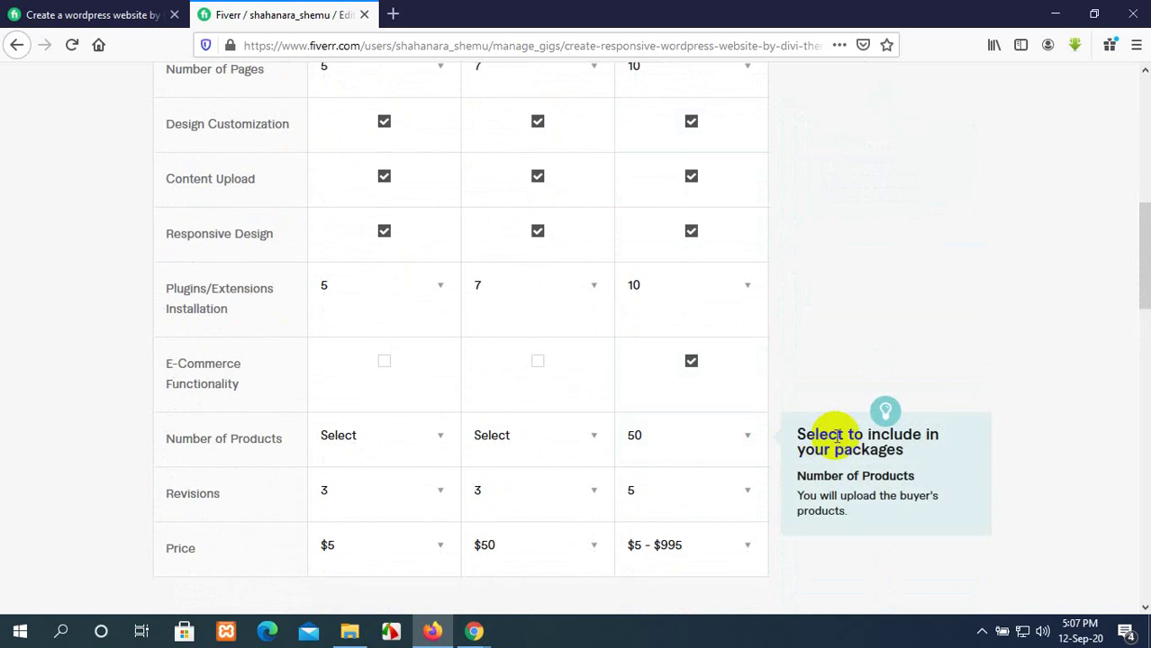
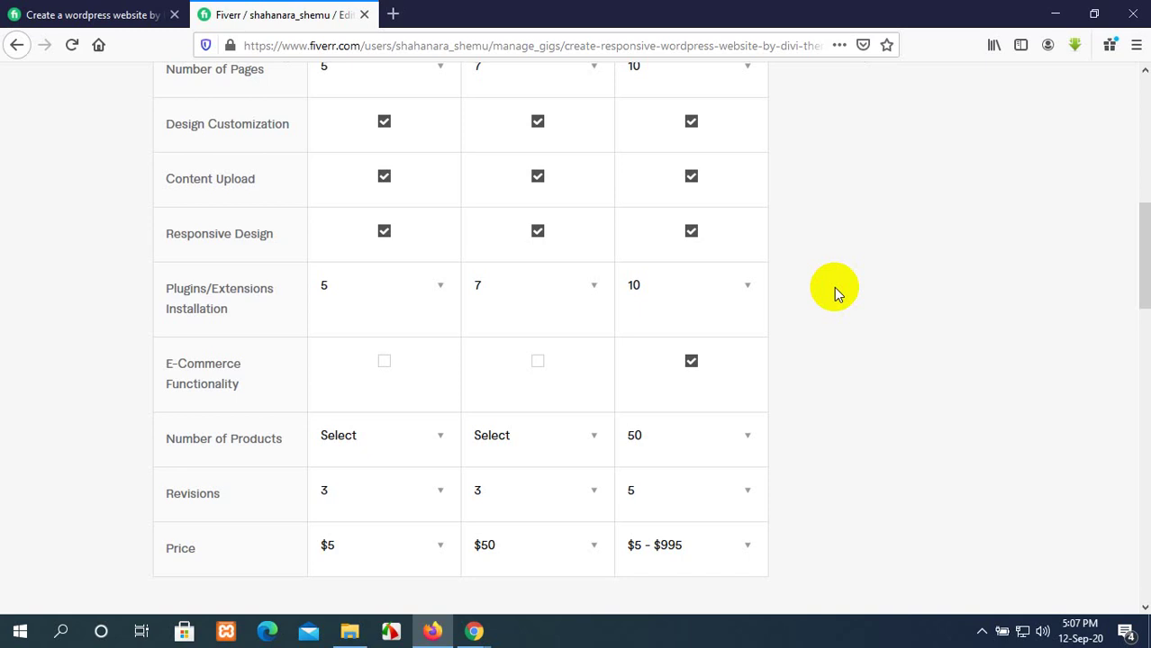
Choose $150 as the Premium package price, alongside $5 Basic and $50 Standard
scroll(394, 424, up, 5)
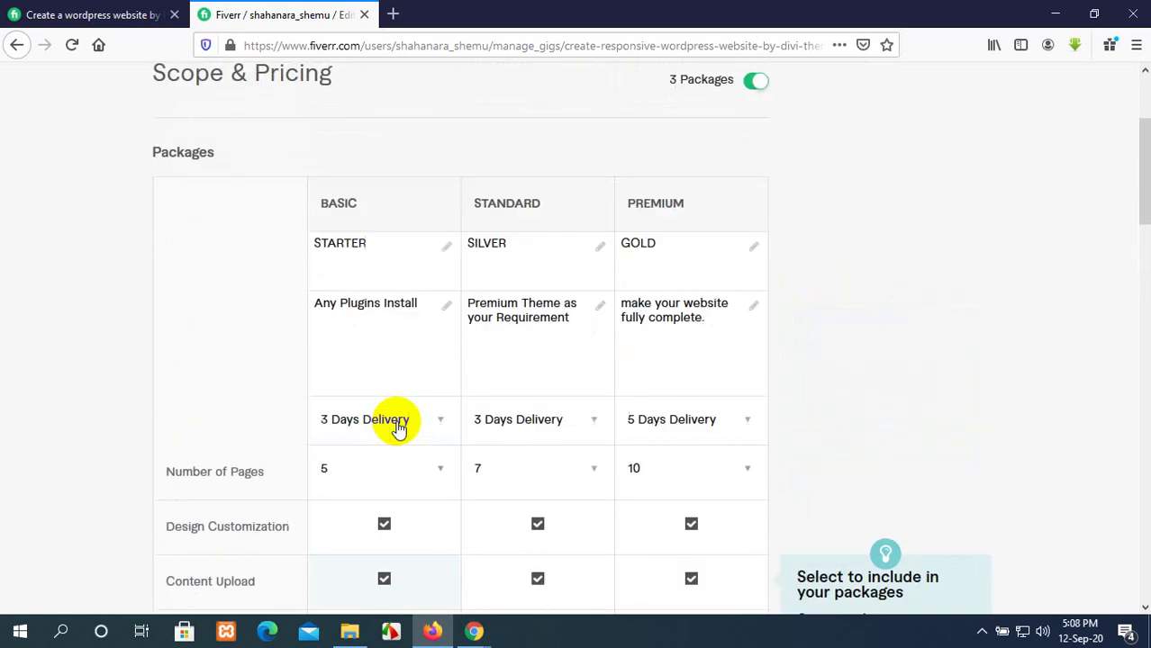
scroll(396, 428, down, 8)
scroll(371, 254, up, 2)
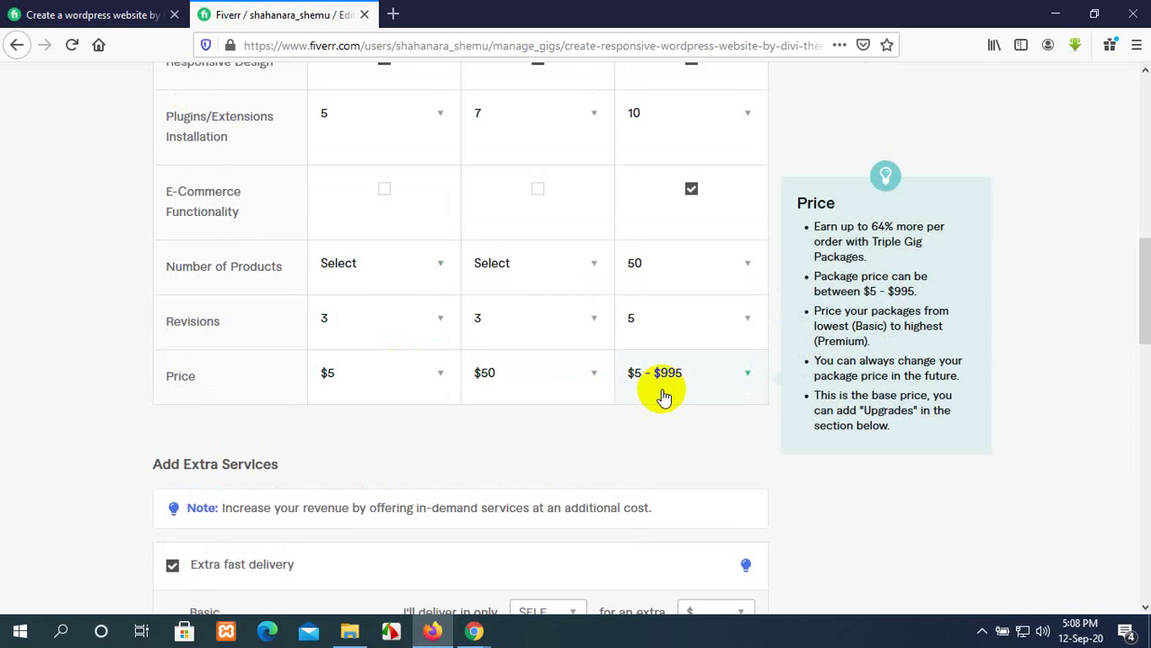
click(713, 380)
scroll(712, 416, down, 5)
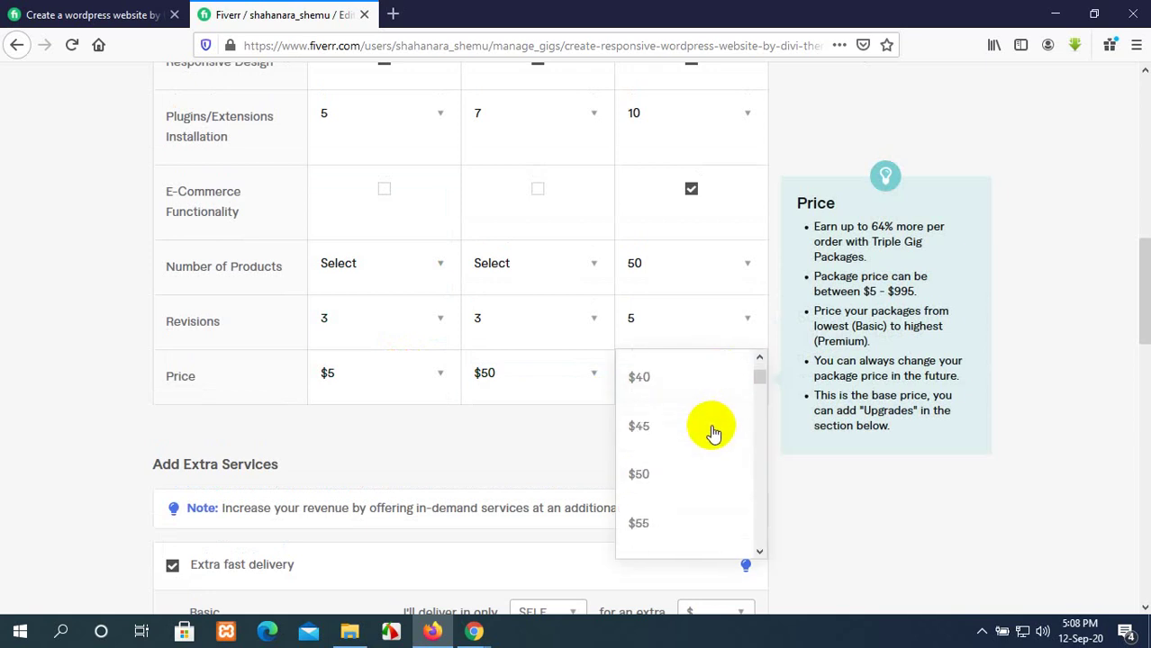
scroll(712, 433, down, 8)
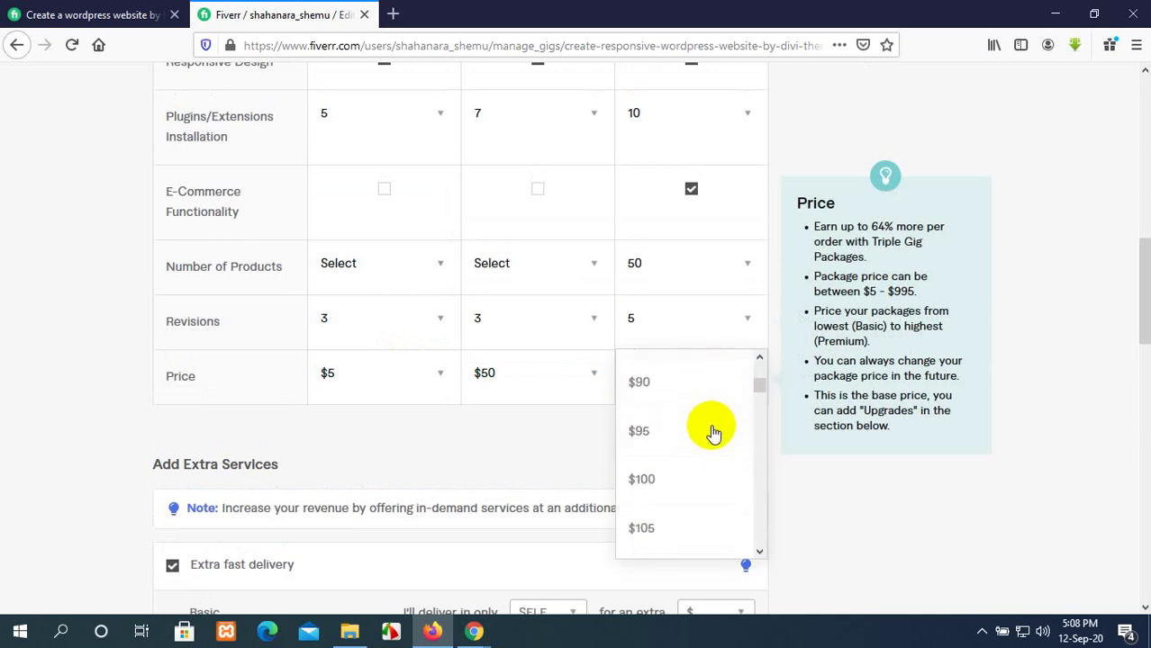
scroll(713, 434, down, 5)
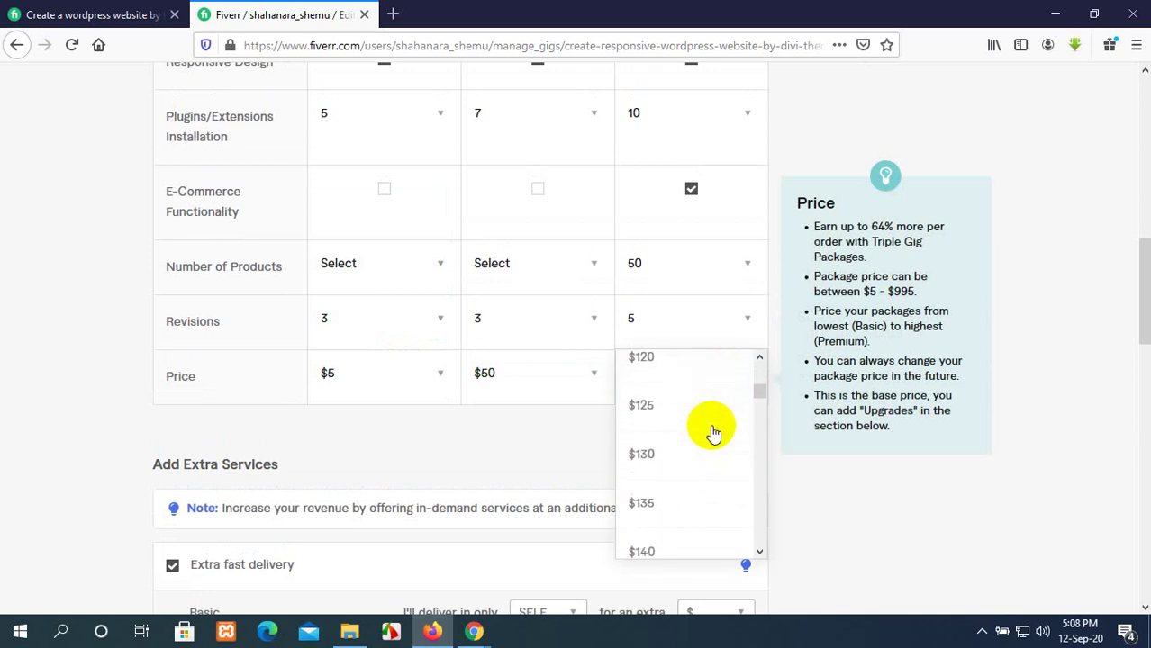
scroll(713, 433, down, 2)
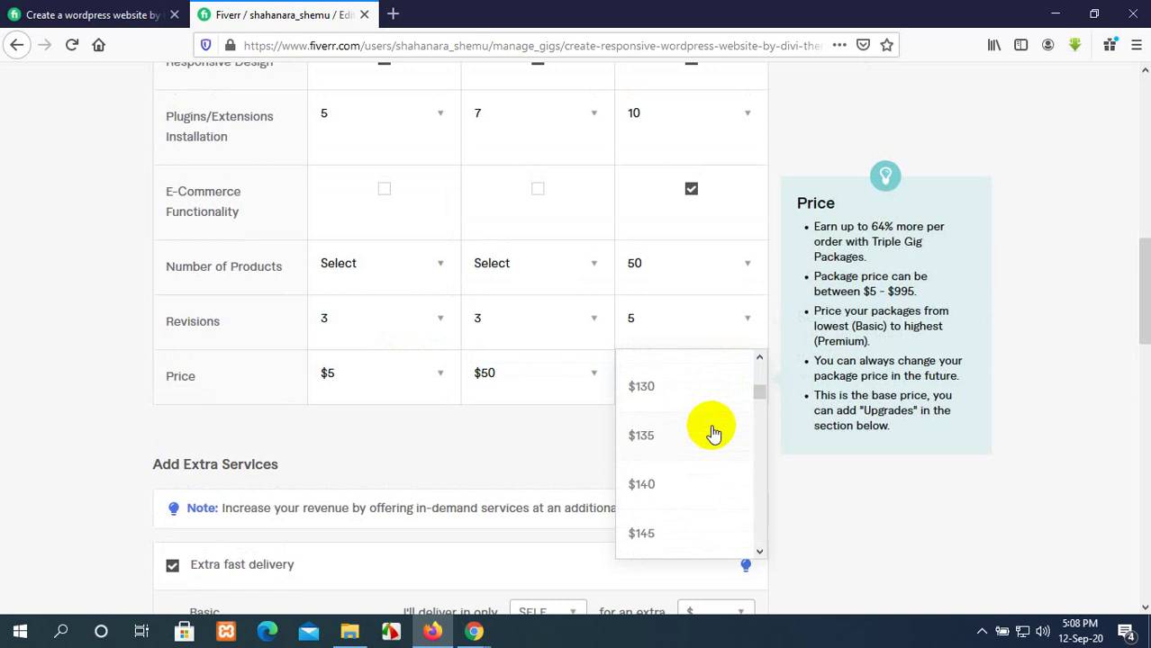
scroll(706, 493, down, 1)
click(705, 501)
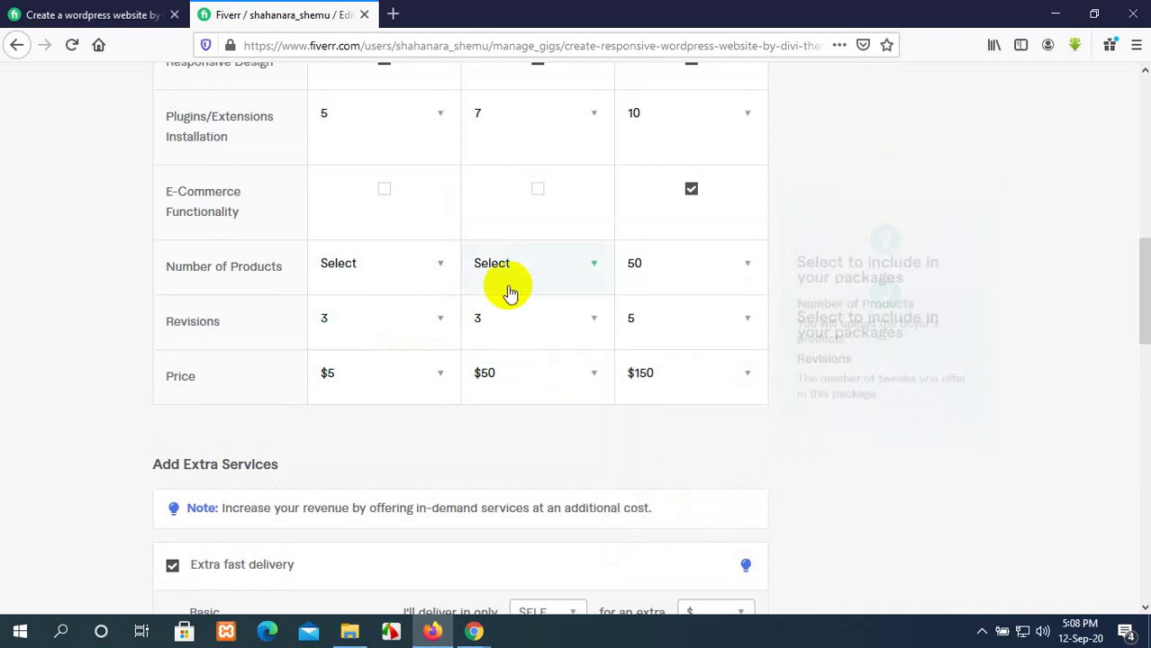
scroll(507, 290, down, 3)
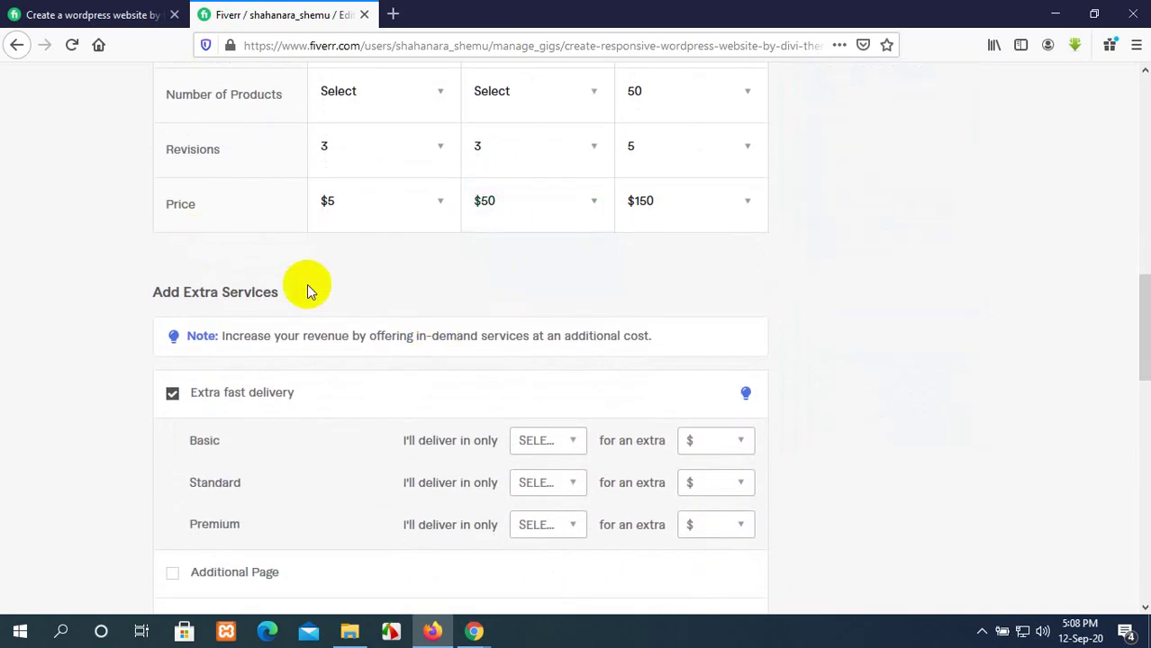
Price the E-Commerce Functionality extra at $10 with 2 extra days
scroll(335, 401, down, 3)
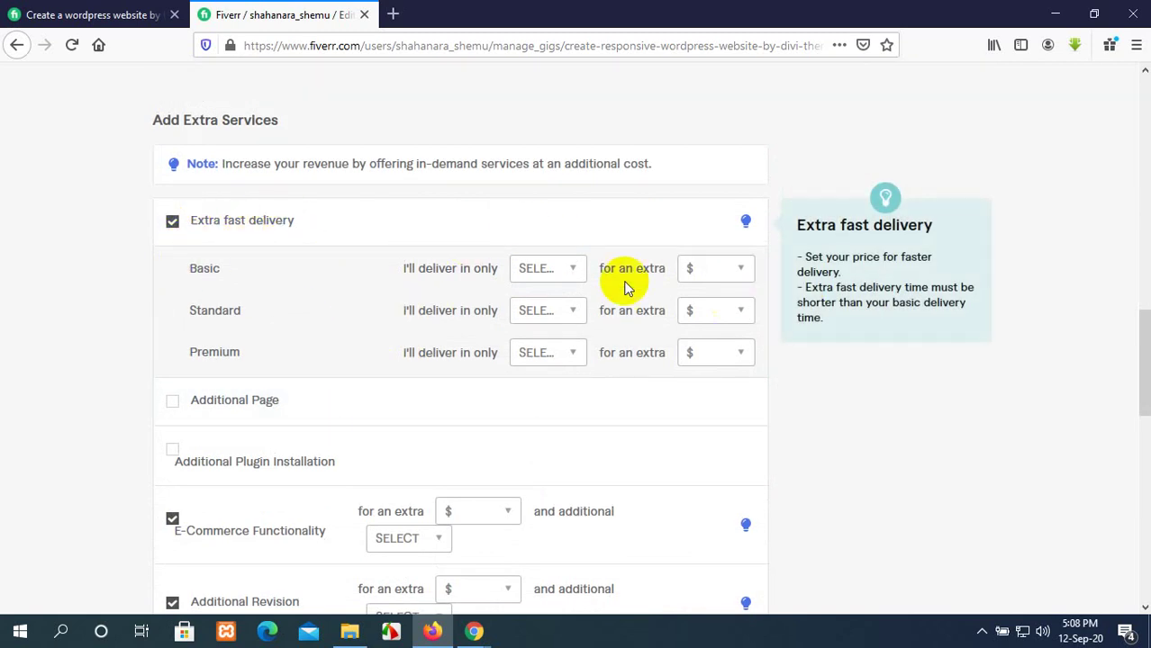
scroll(477, 270, down, 2)
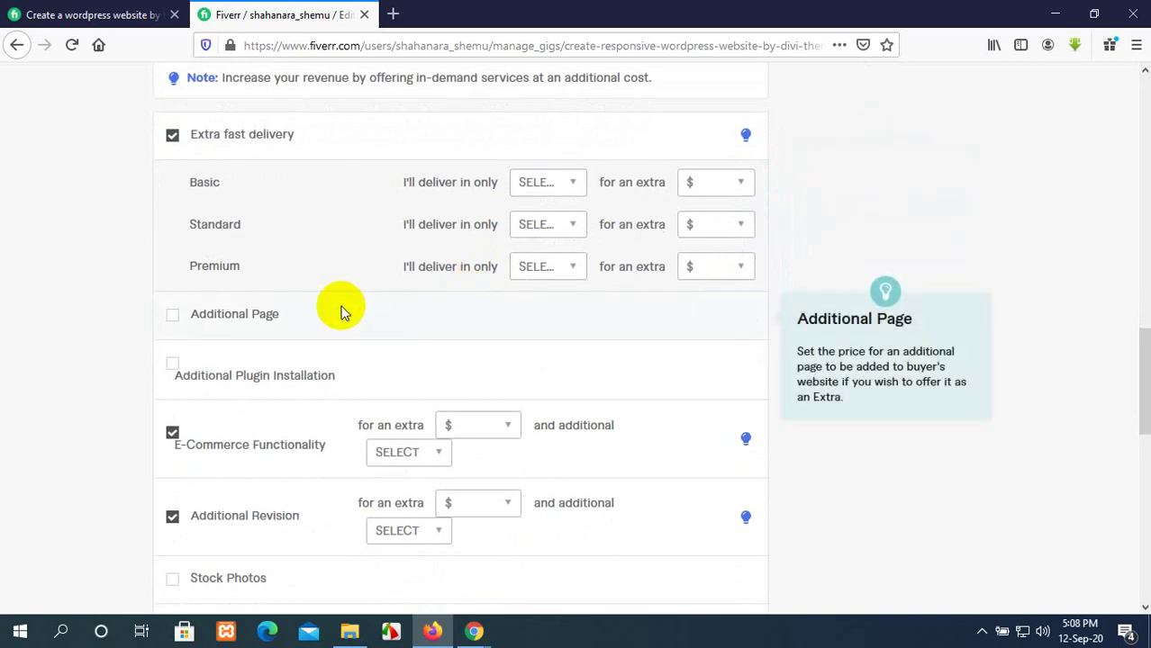
scroll(537, 187, down, 1)
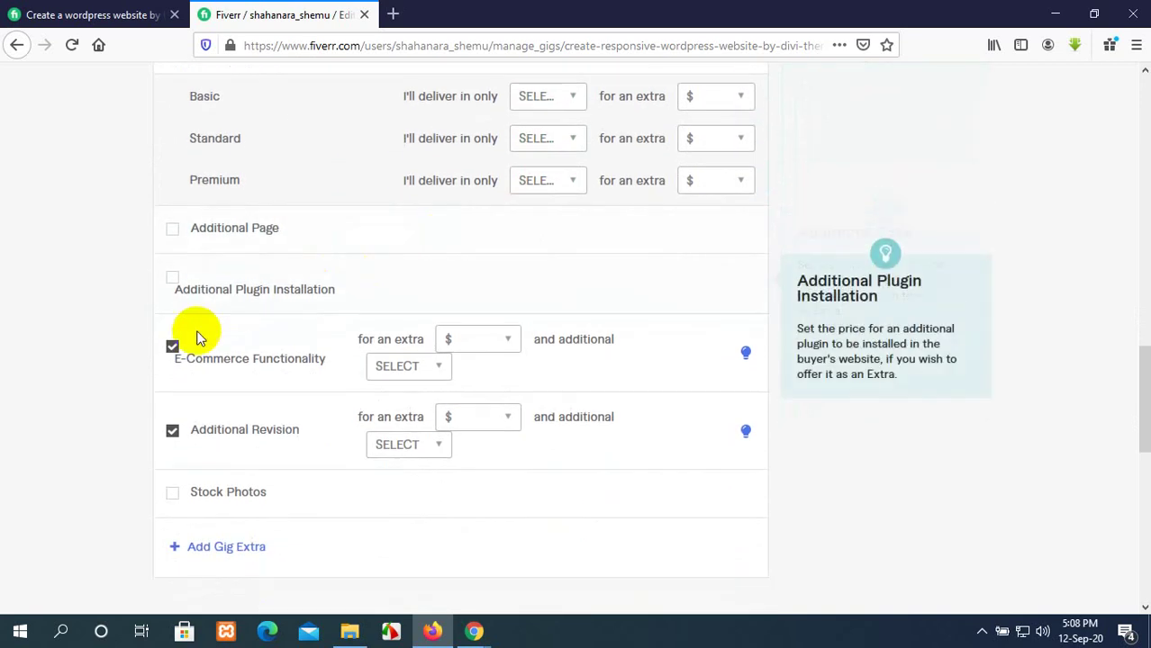
click(511, 340)
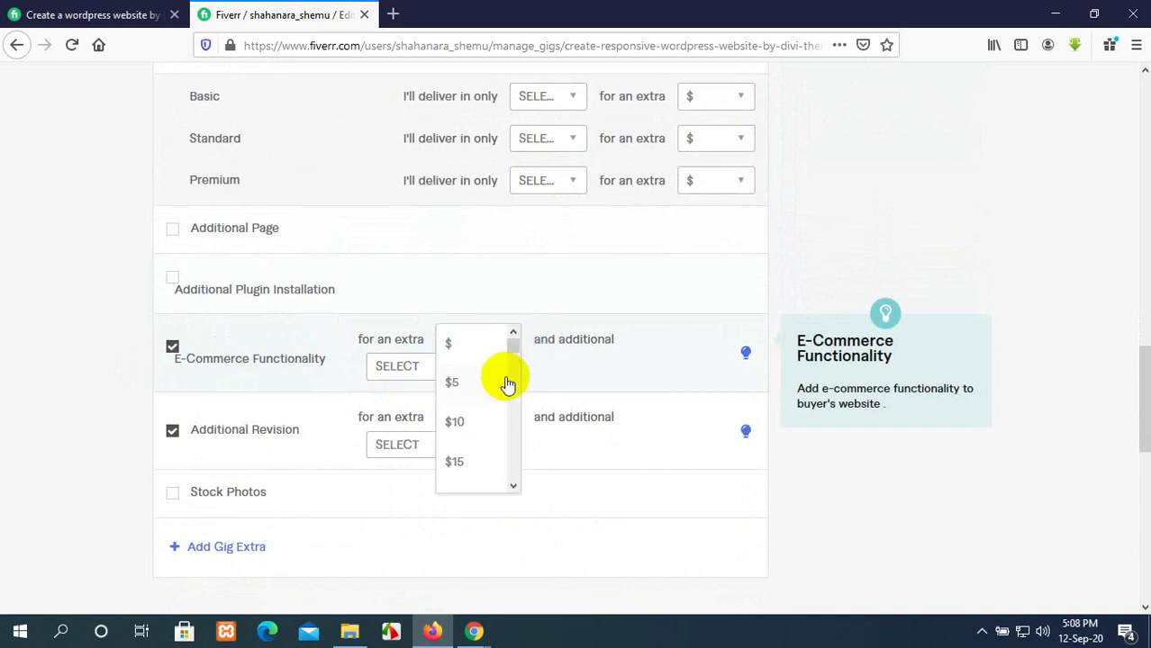
click(490, 428)
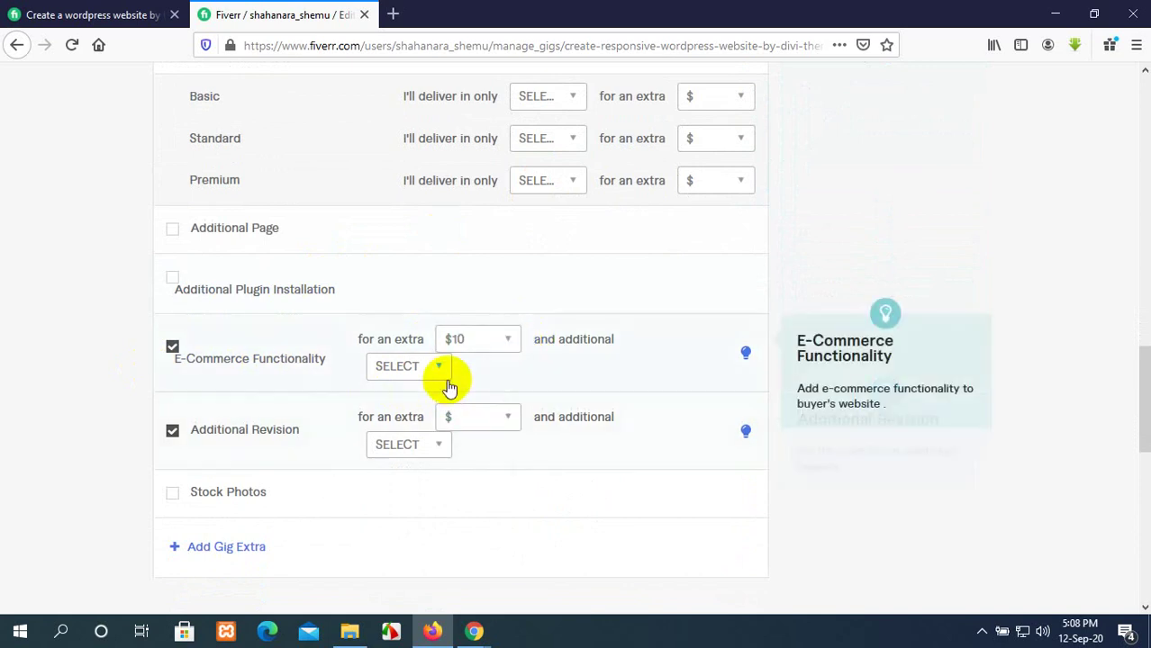
click(427, 367)
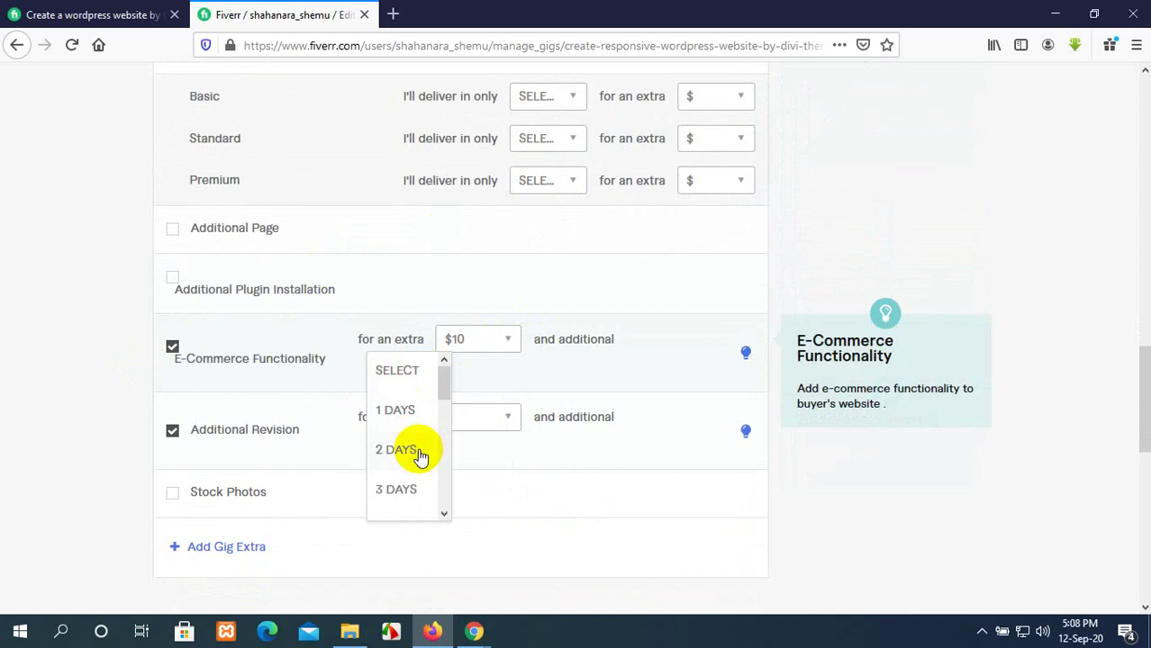
click(420, 456)
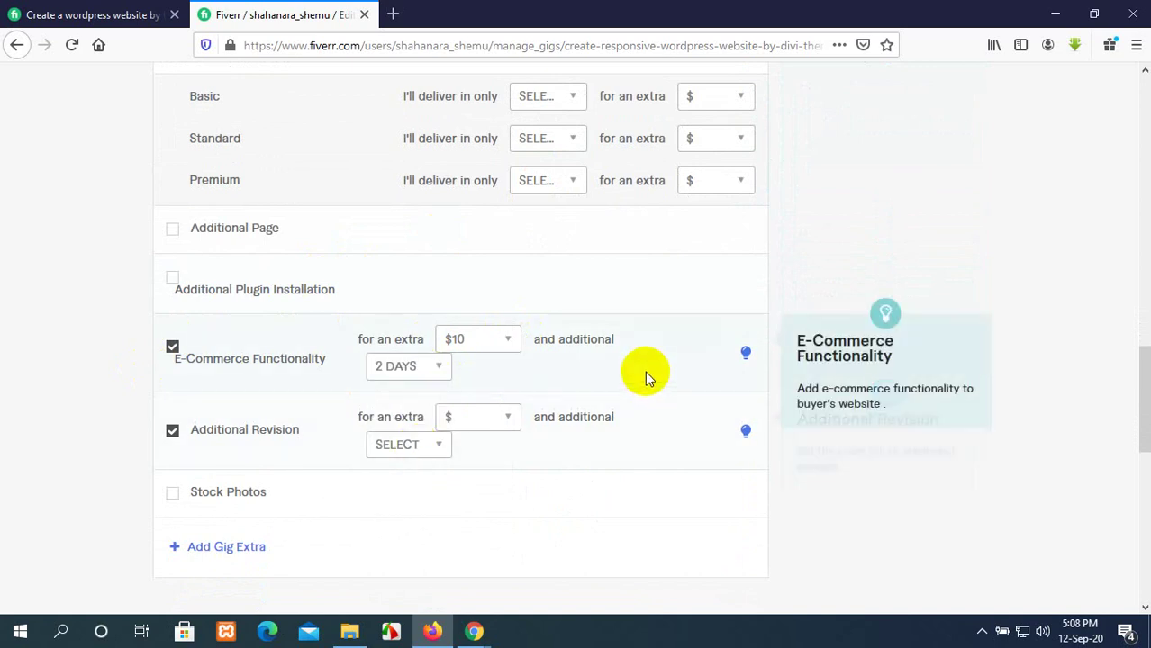
Price the Additional Revision extra at $10 with 2 extra days
scroll(645, 375, down, 2)
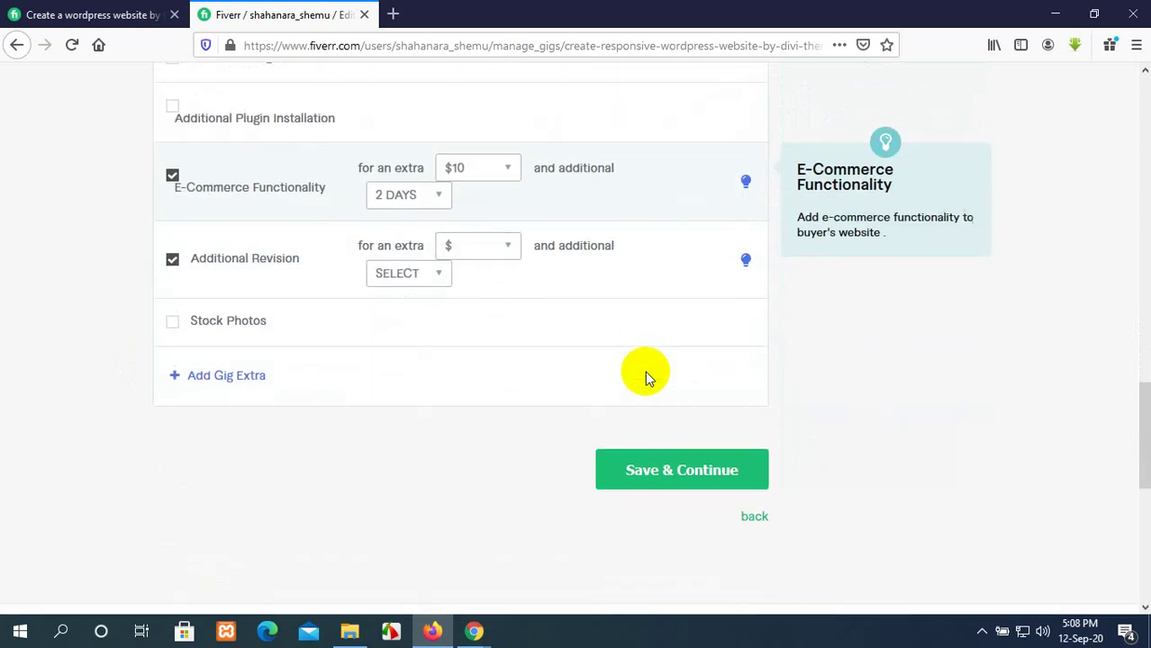
click(497, 247)
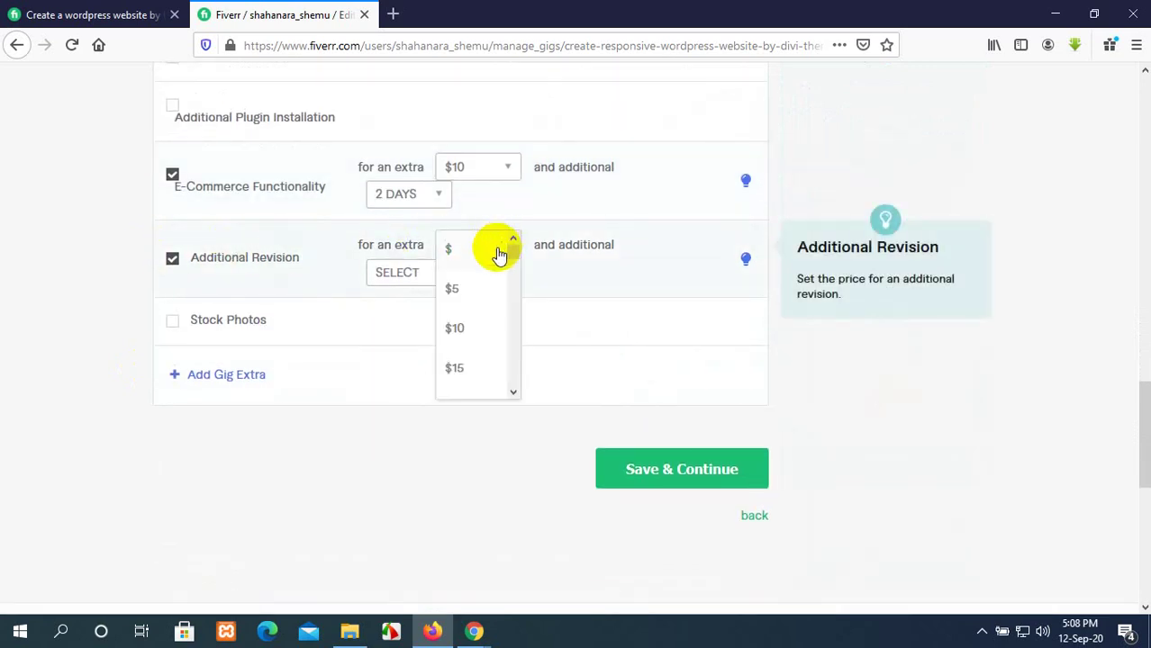
click(489, 329)
click(442, 275)
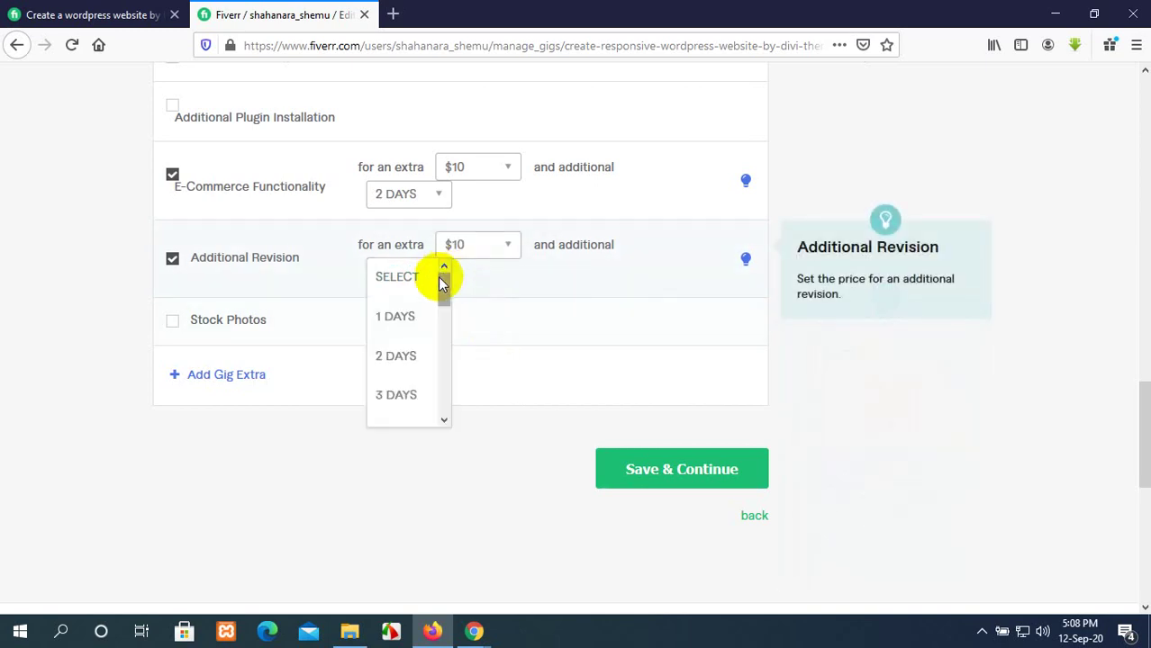
click(413, 361)
Save the pricing step, which returns an expected-duration error
scroll(644, 308, down, 1)
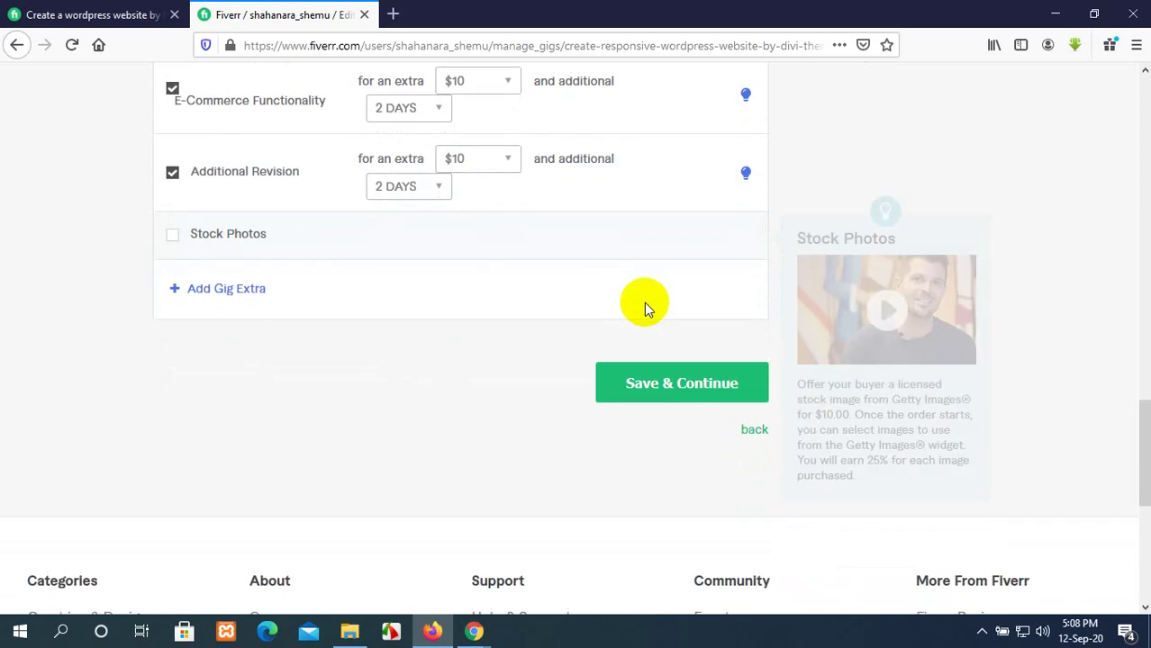
scroll(644, 306, up, 5)
scroll(643, 306, down, 7)
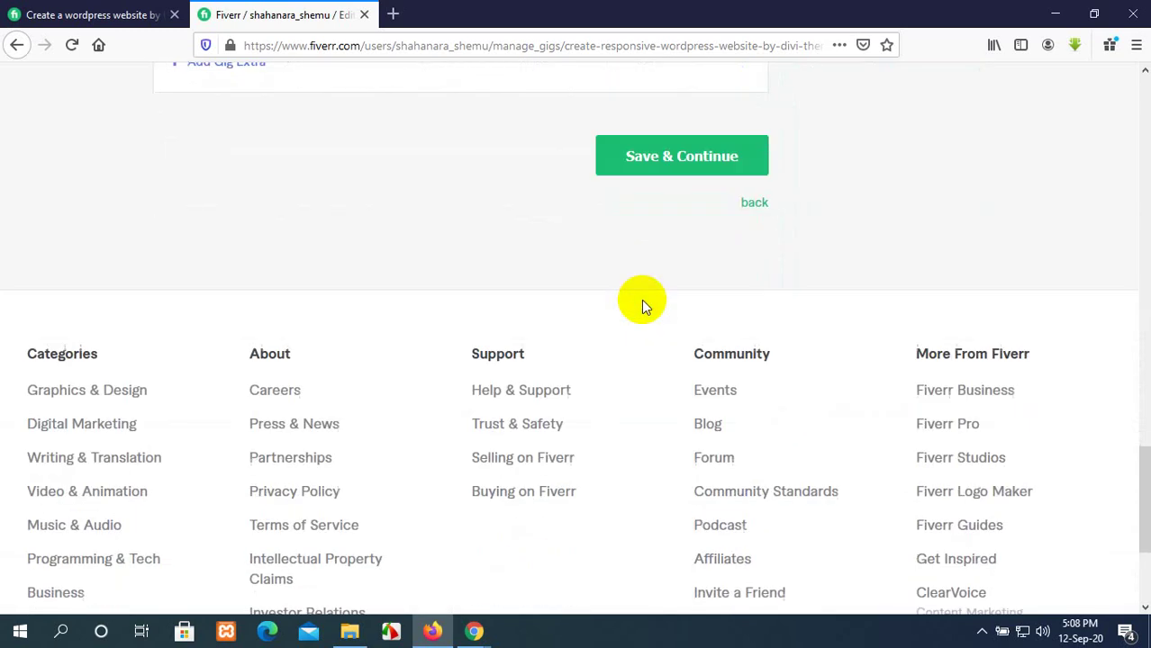
scroll(643, 306, up, 2)
click(682, 302)
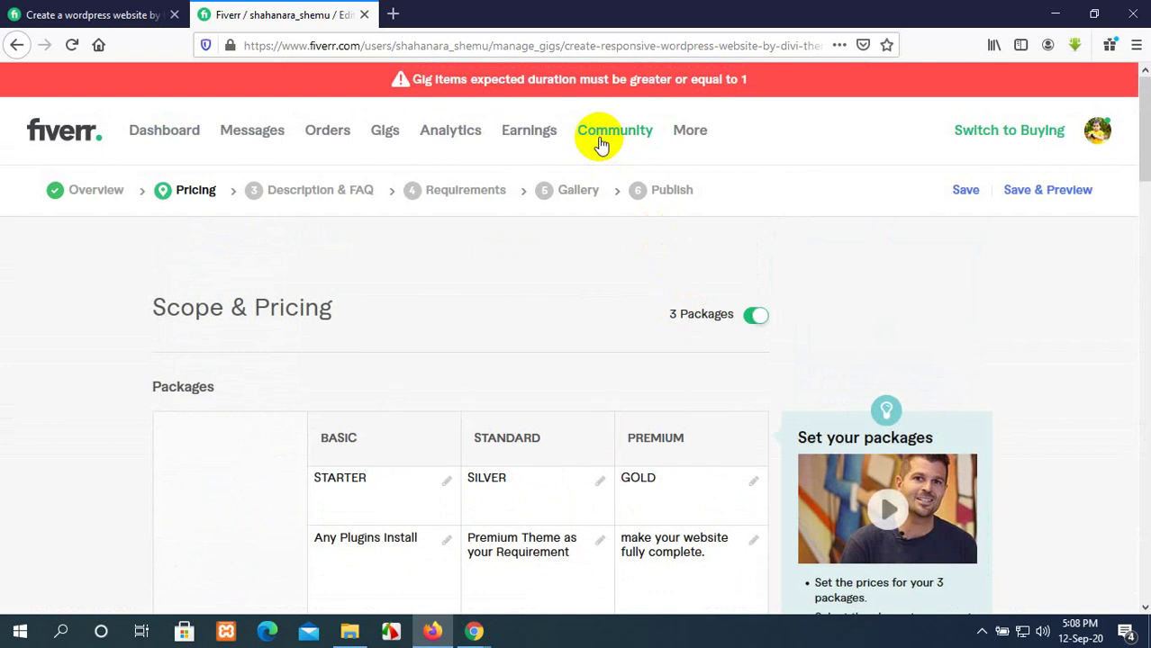
Change the E-Commerce Functionality extra to $15 with 3 extra days
scroll(603, 190, down, 5)
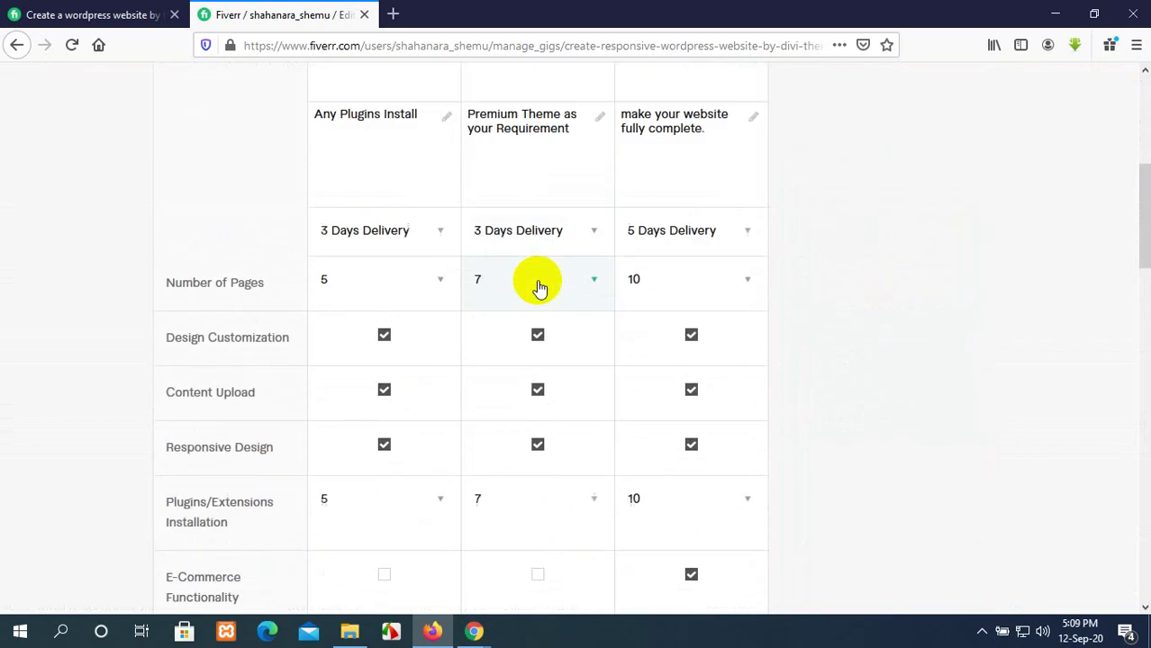
scroll(663, 301, down, 3)
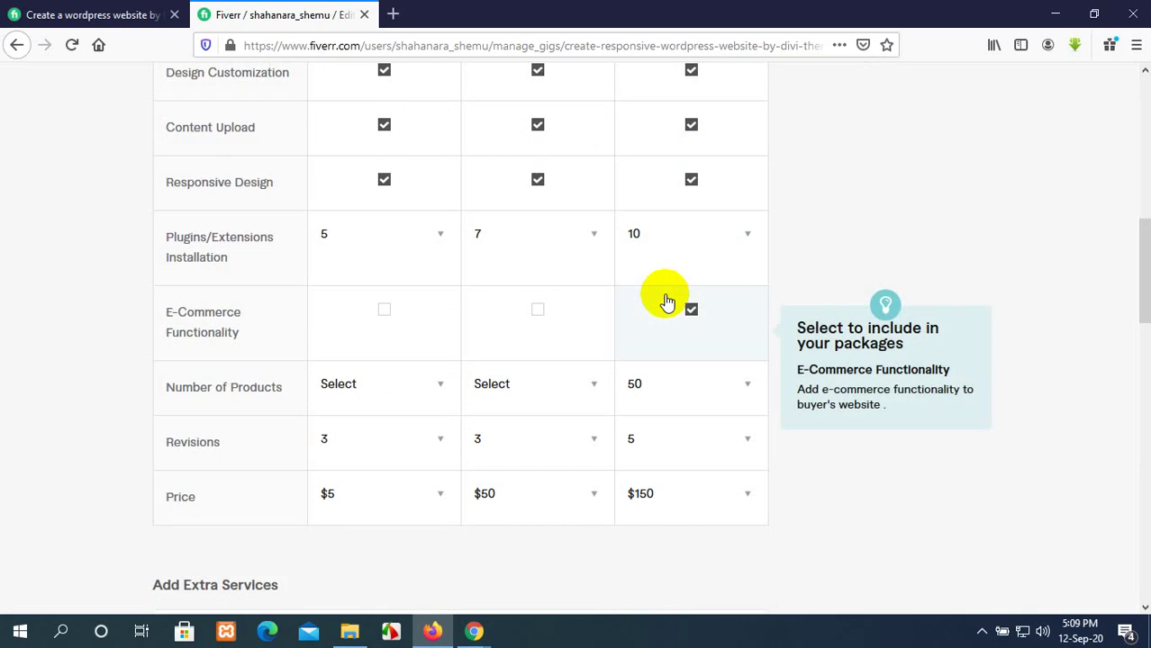
scroll(698, 317, down, 5)
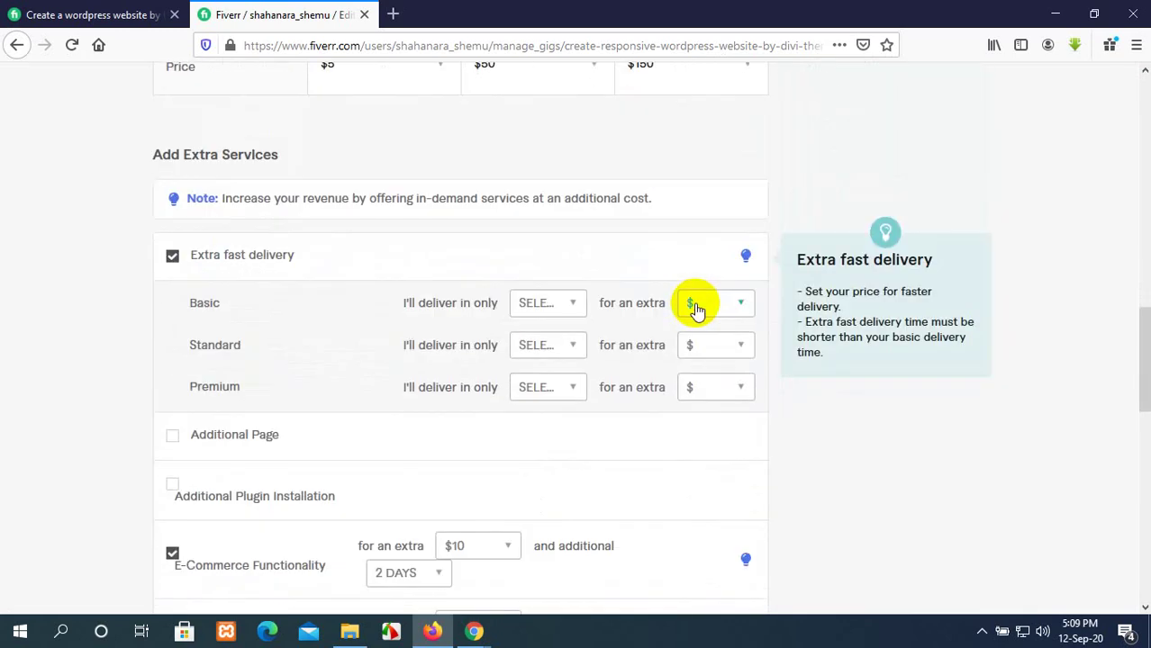
scroll(697, 309, down, 3)
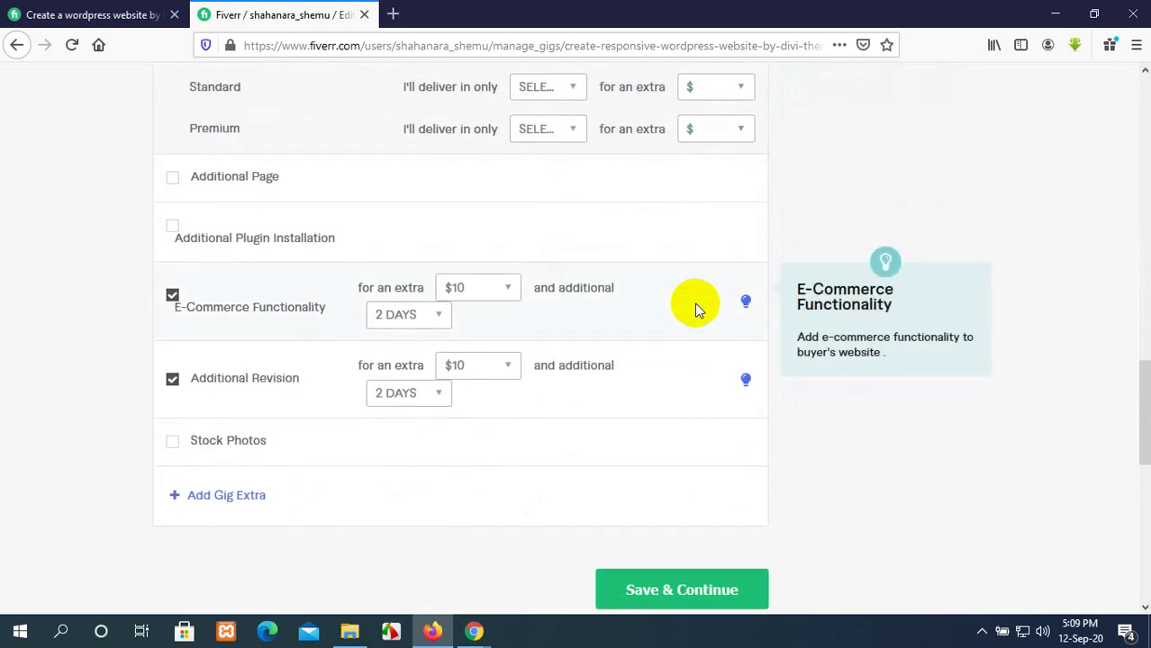
click(470, 294)
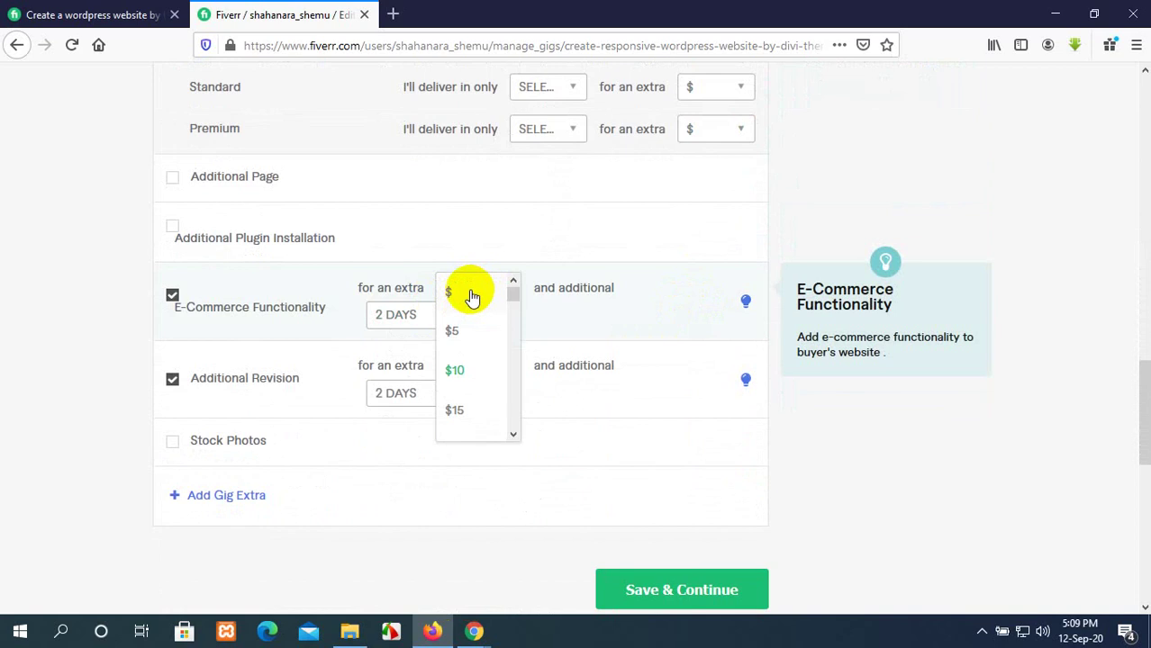
click(459, 408)
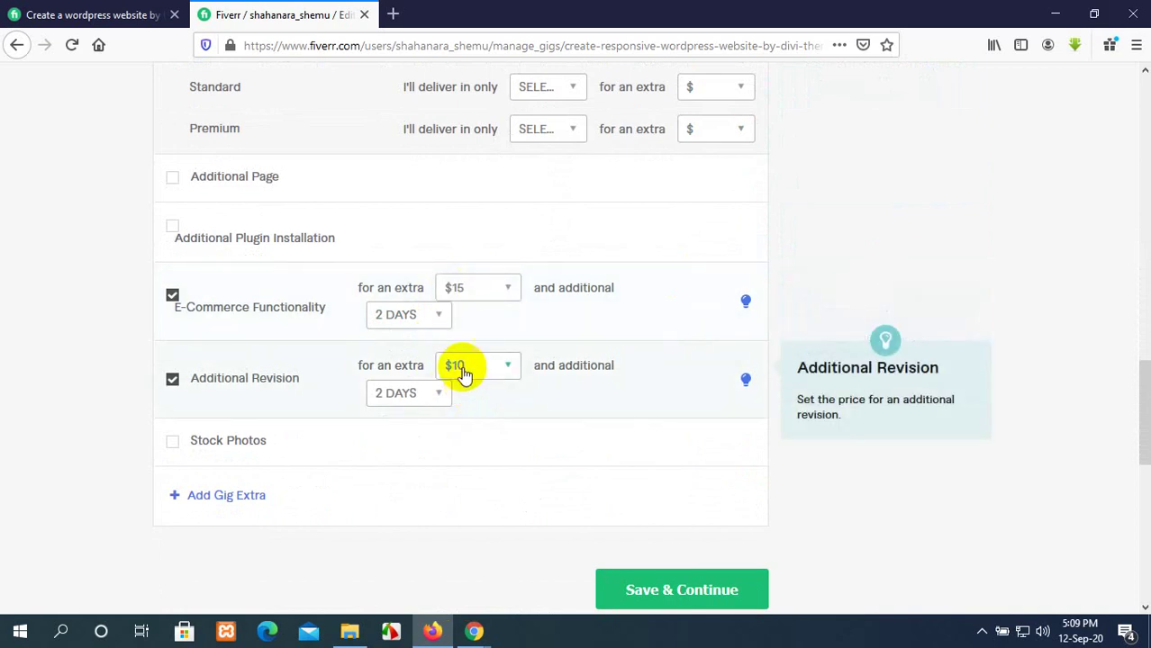
click(413, 317)
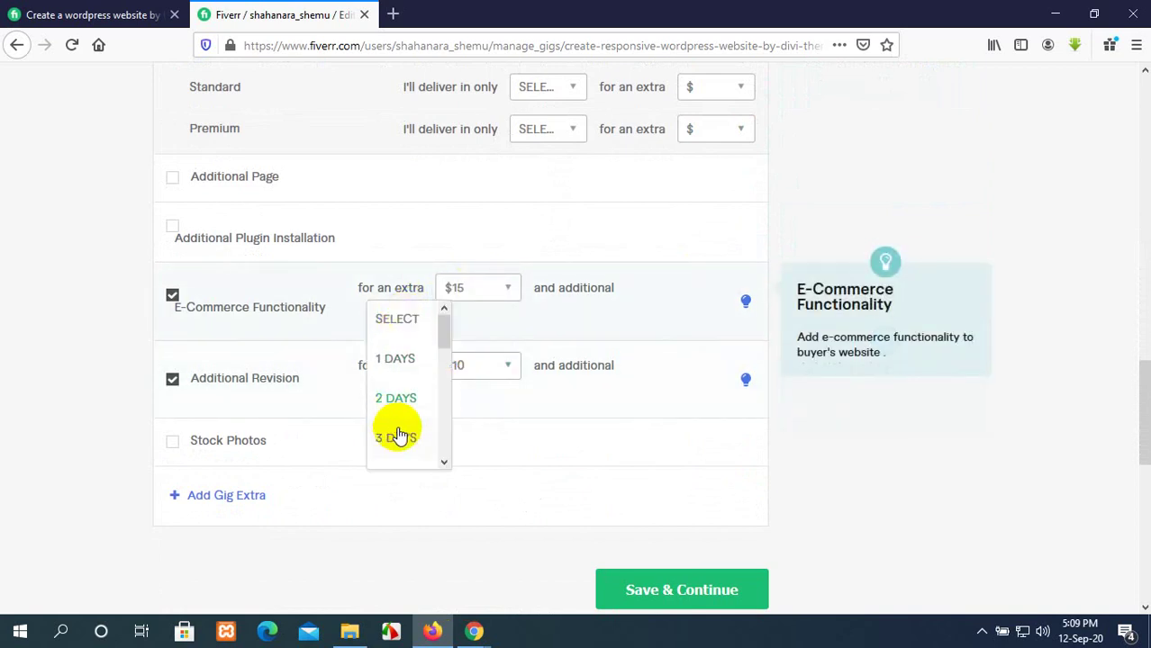
click(398, 434)
Set Additional Revision to $5 and enable the Stock Photos extra
click(480, 375)
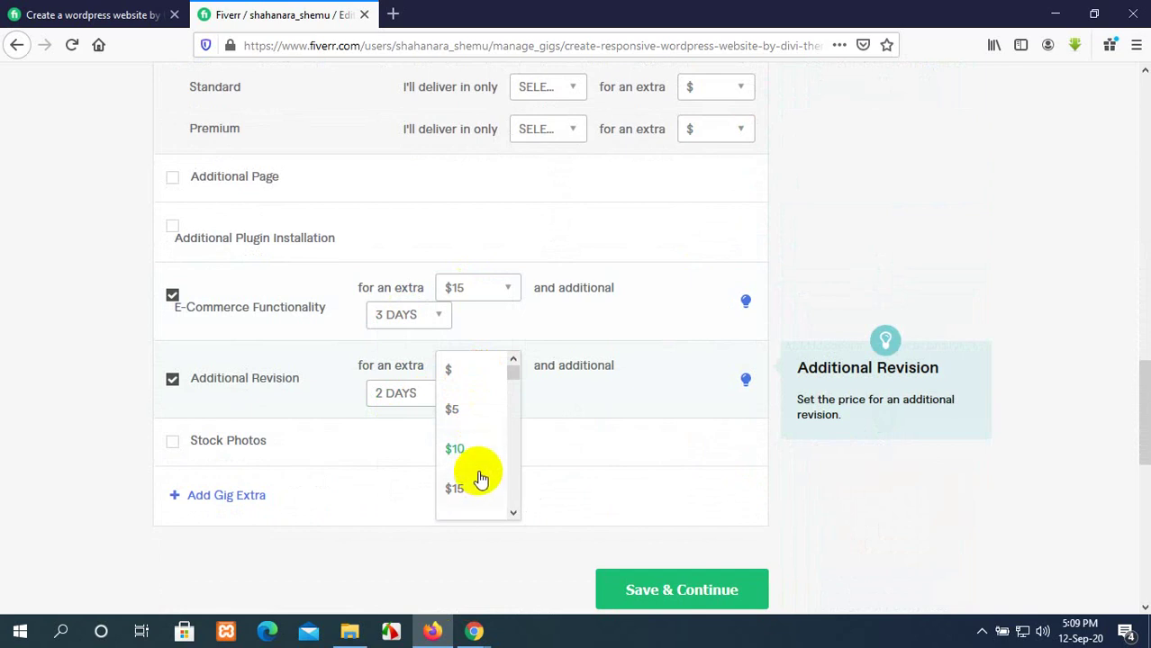
click(476, 415)
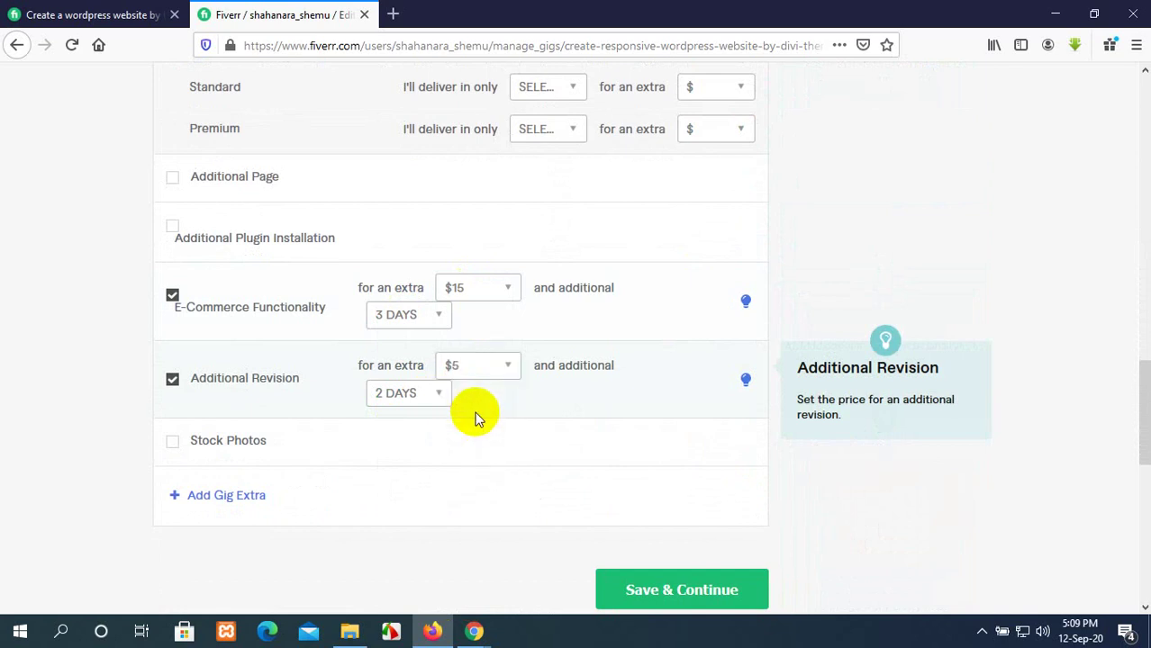
scroll(540, 406, down, 3)
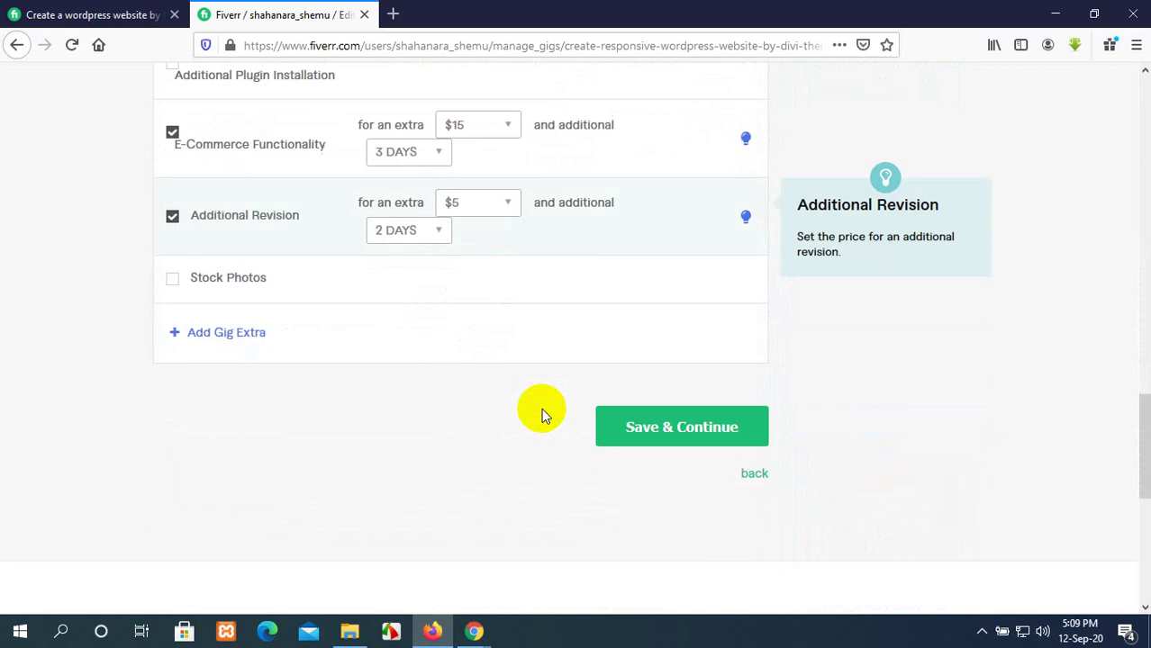
click(172, 272)
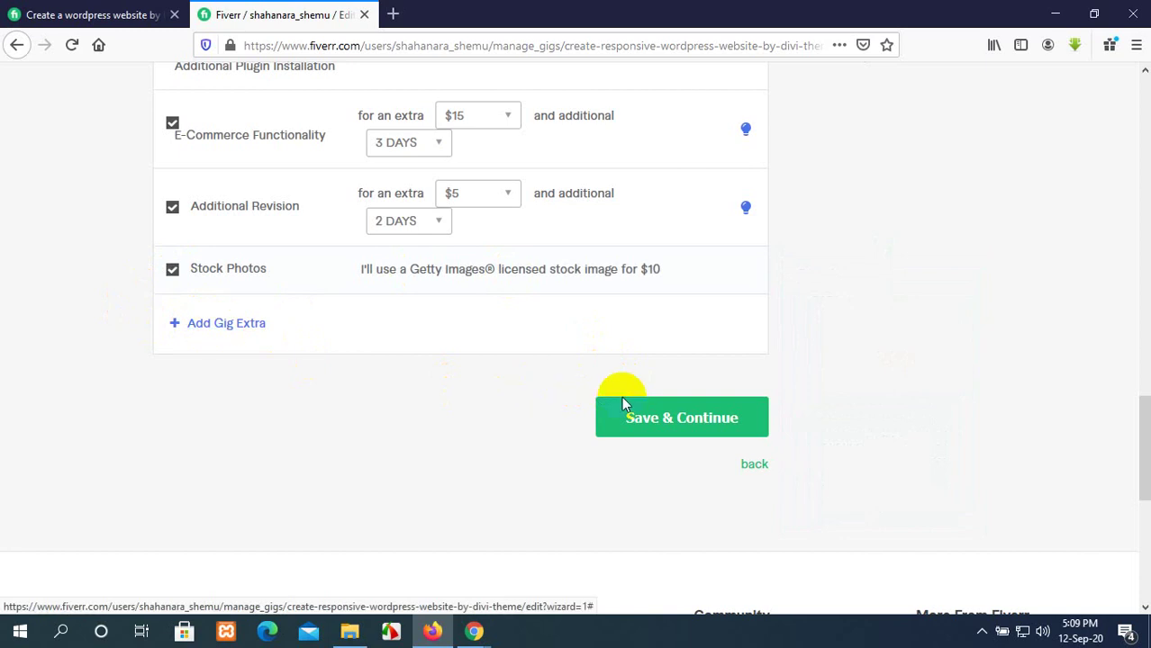
Attempt to save the pricing, which warns expected duration must be at least 1
click(641, 418)
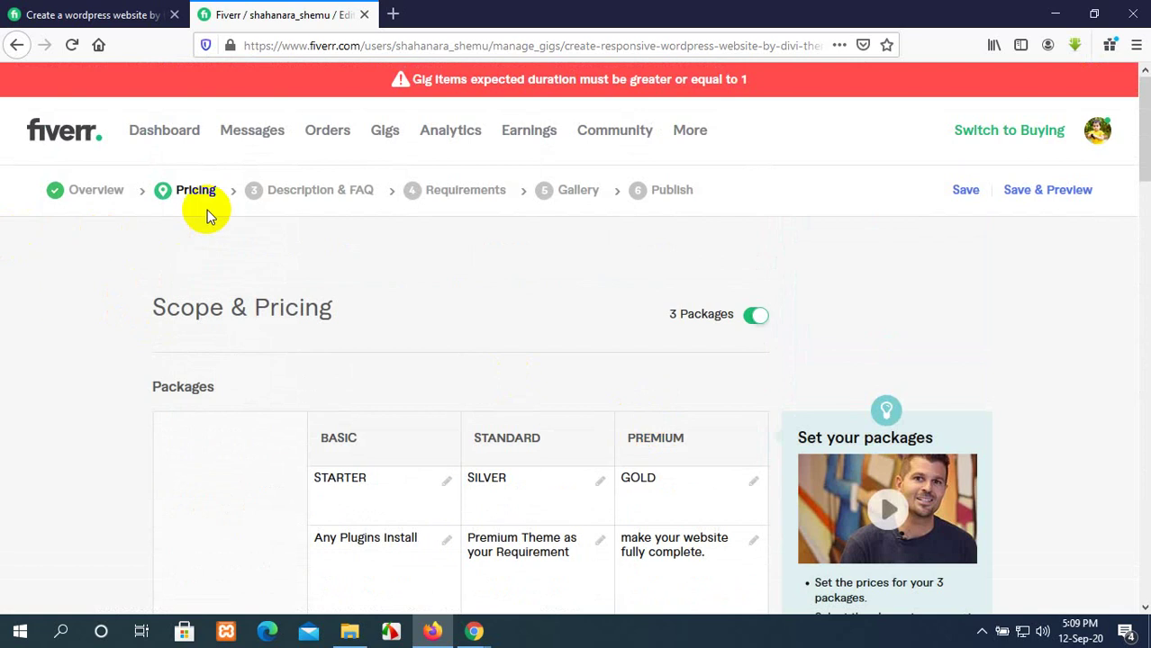
scroll(789, 335, down, 3)
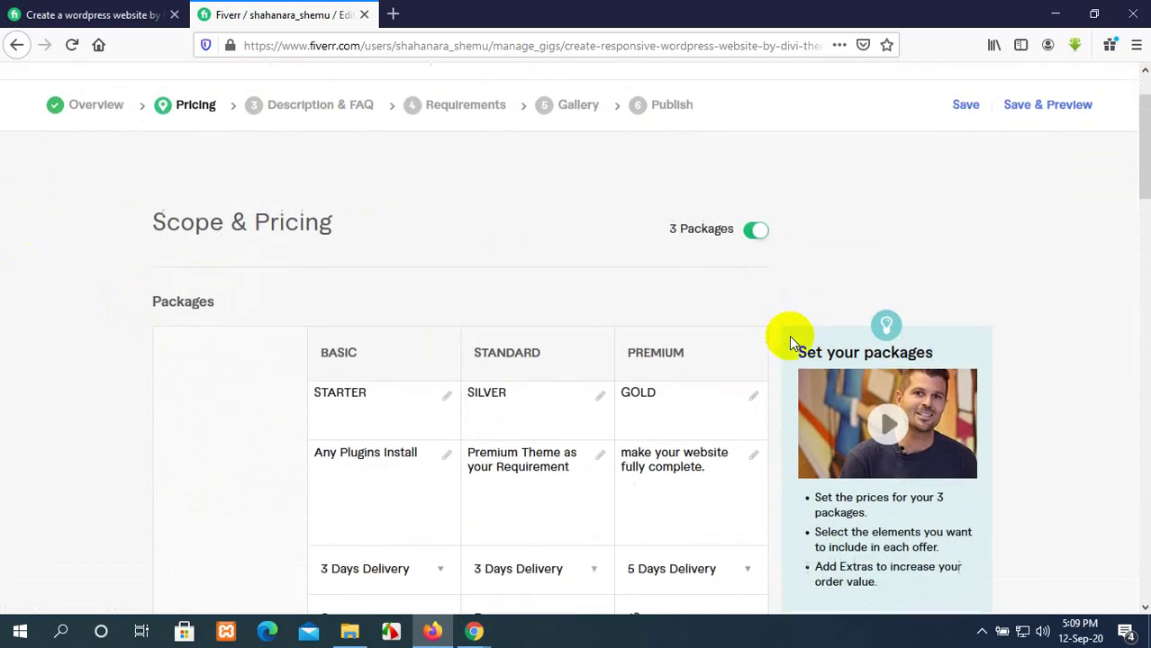
scroll(791, 340, down, 5)
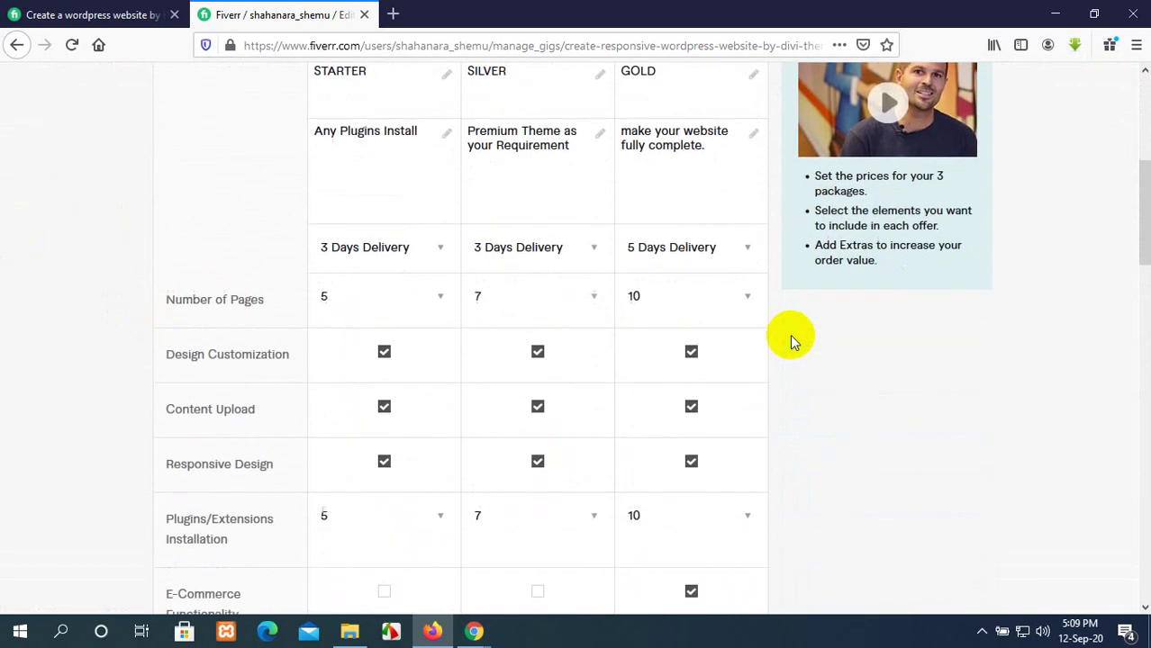
scroll(791, 340, down, 4)
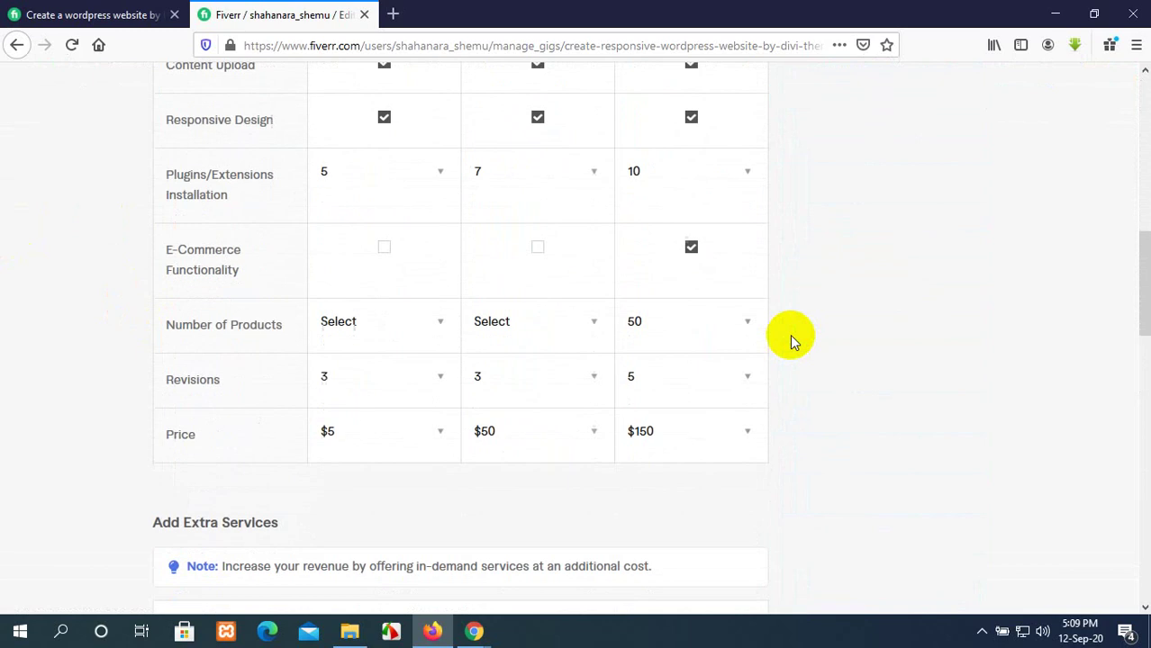
scroll(791, 340, down, 1)
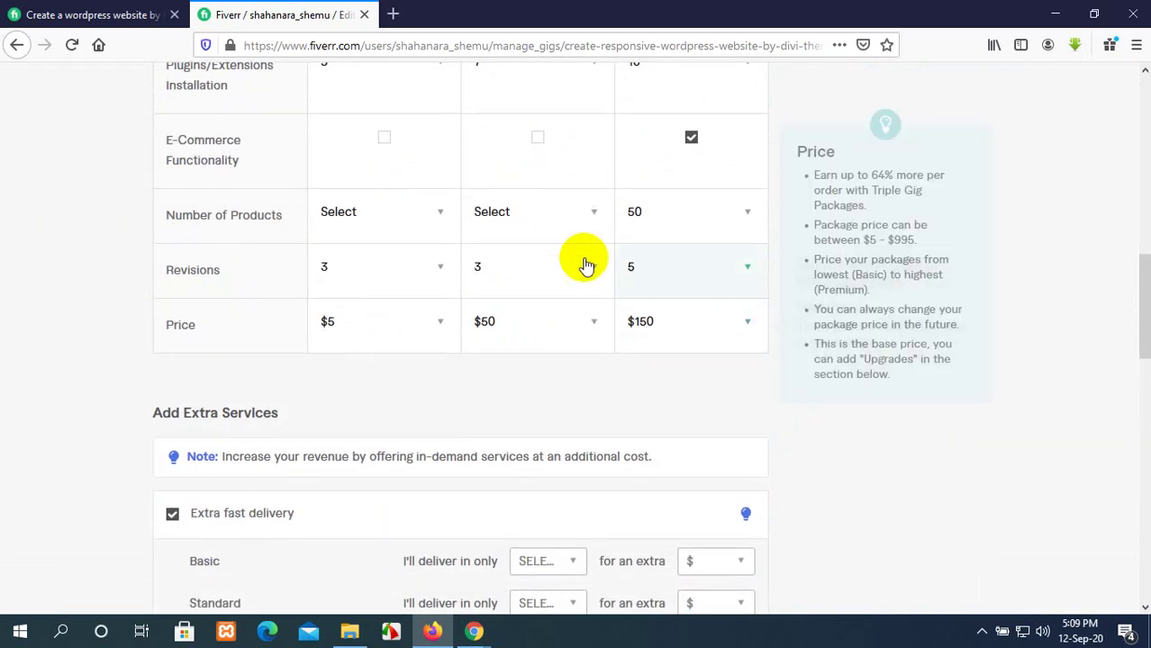
Check the Basic and Standard Number of Products dropdowns, leaving both unset
click(393, 215)
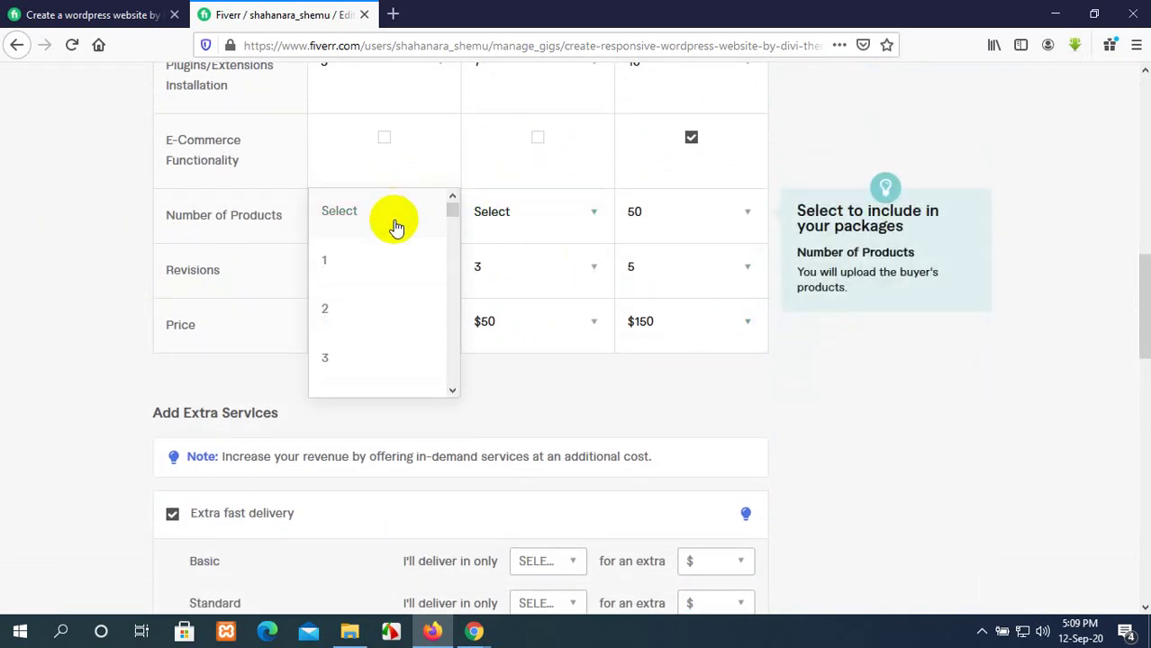
click(410, 216)
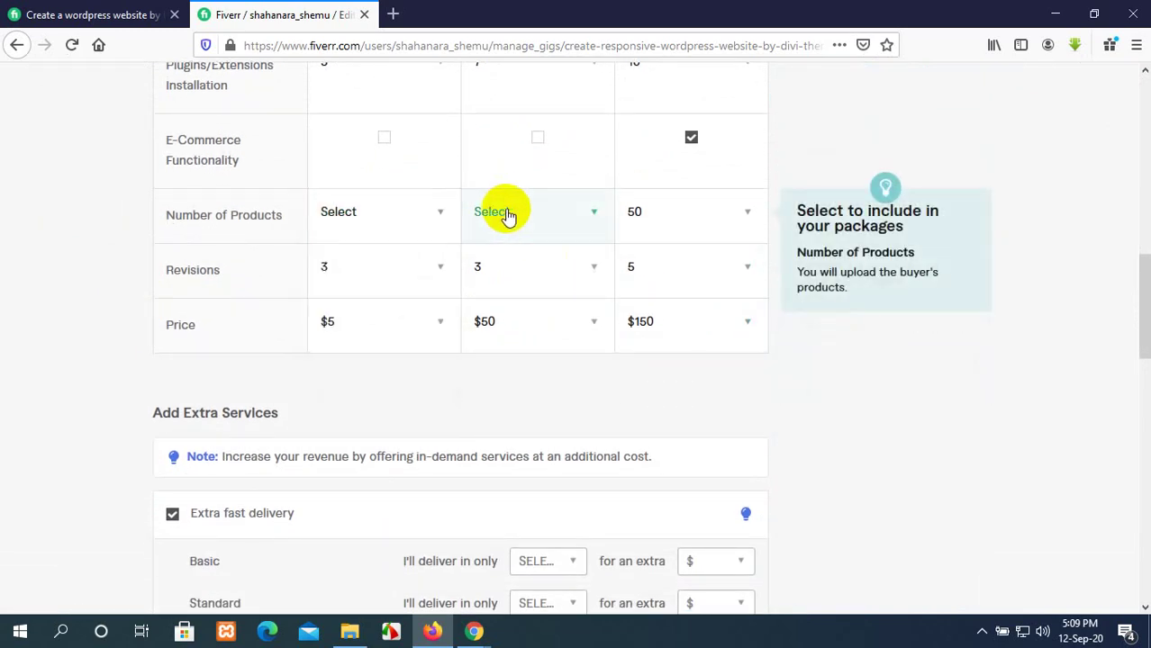
click(507, 212)
click(507, 213)
click(505, 214)
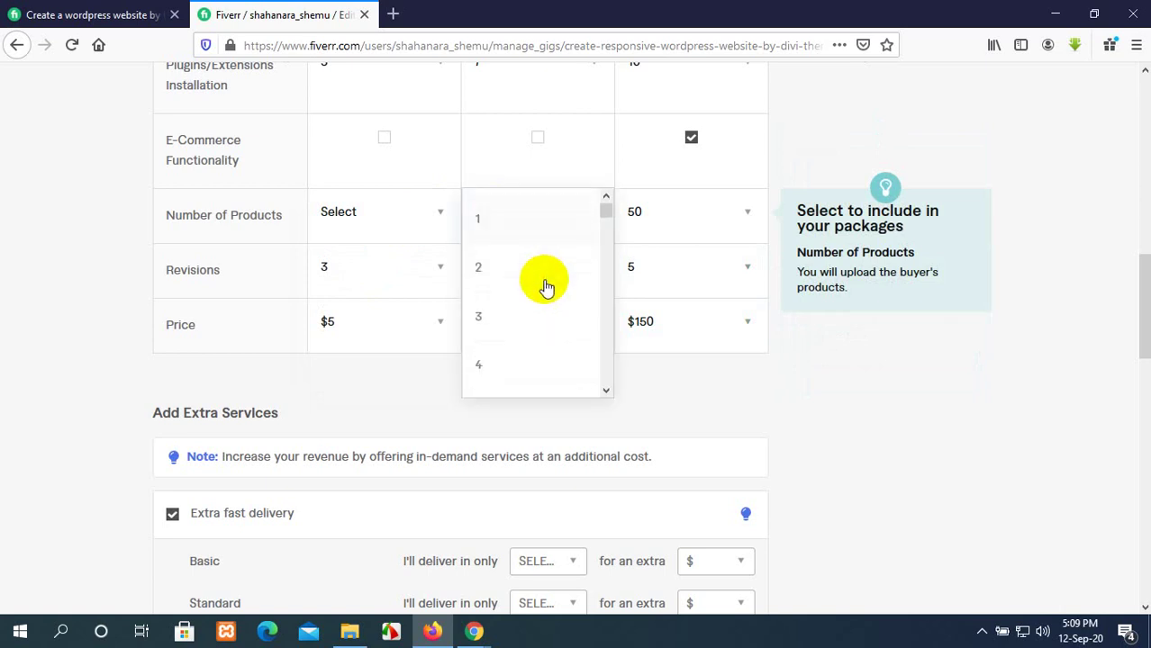
scroll(548, 234, up, 1)
click(548, 216)
scroll(548, 214, up, 3)
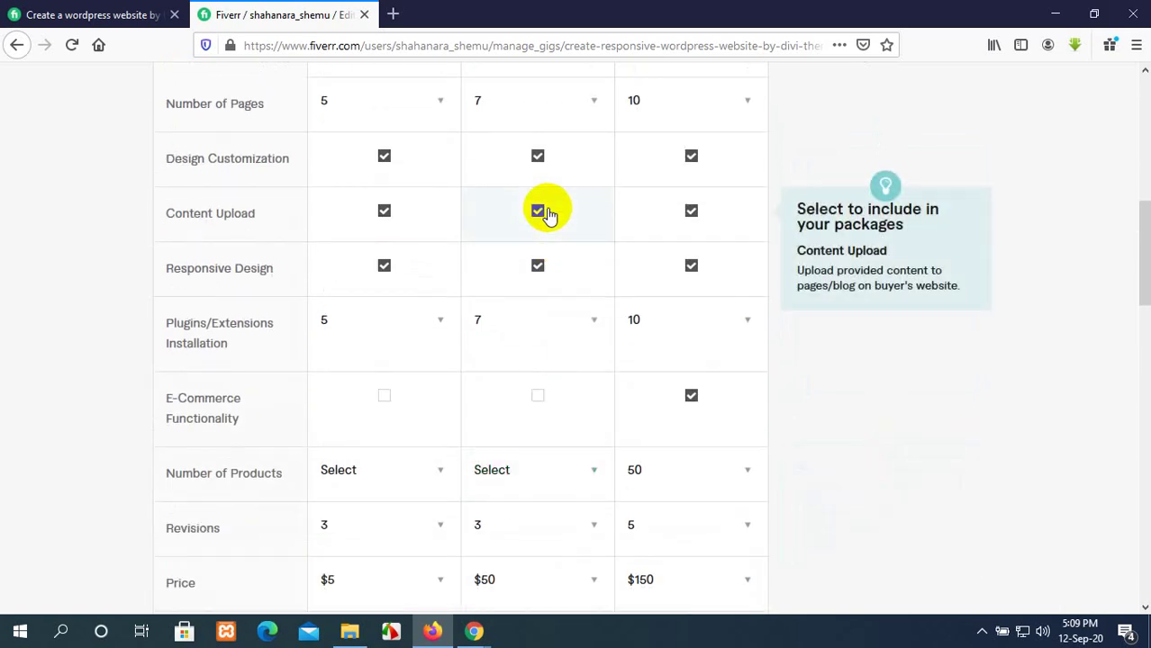
scroll(547, 214, up, 7)
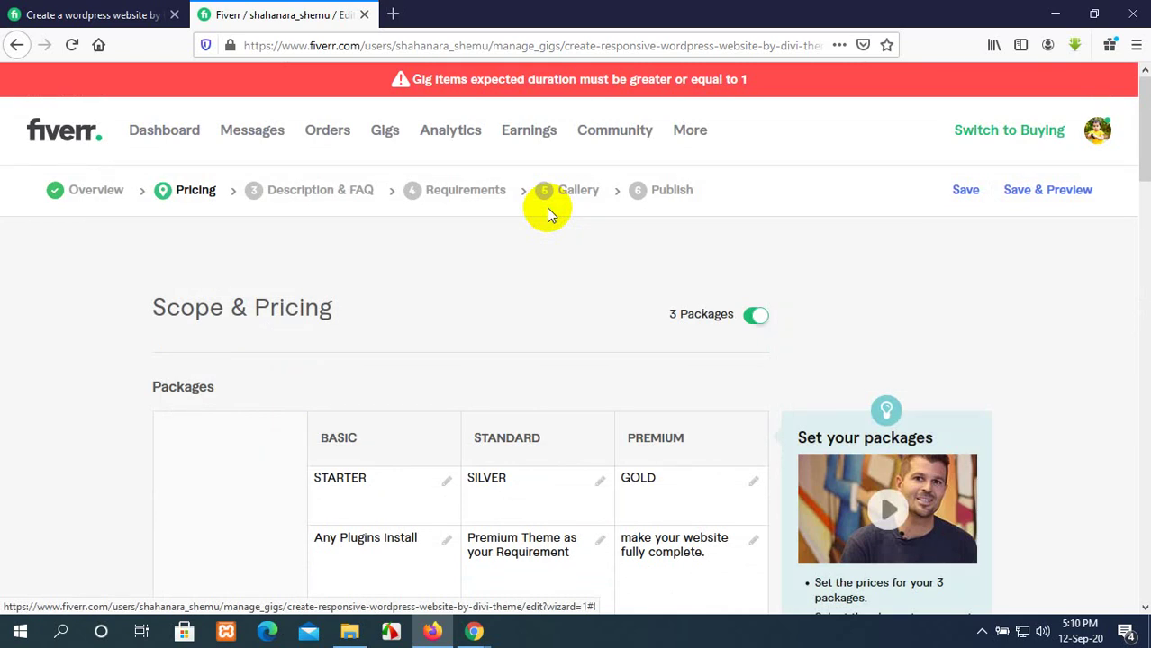
scroll(500, 407, down, 1)
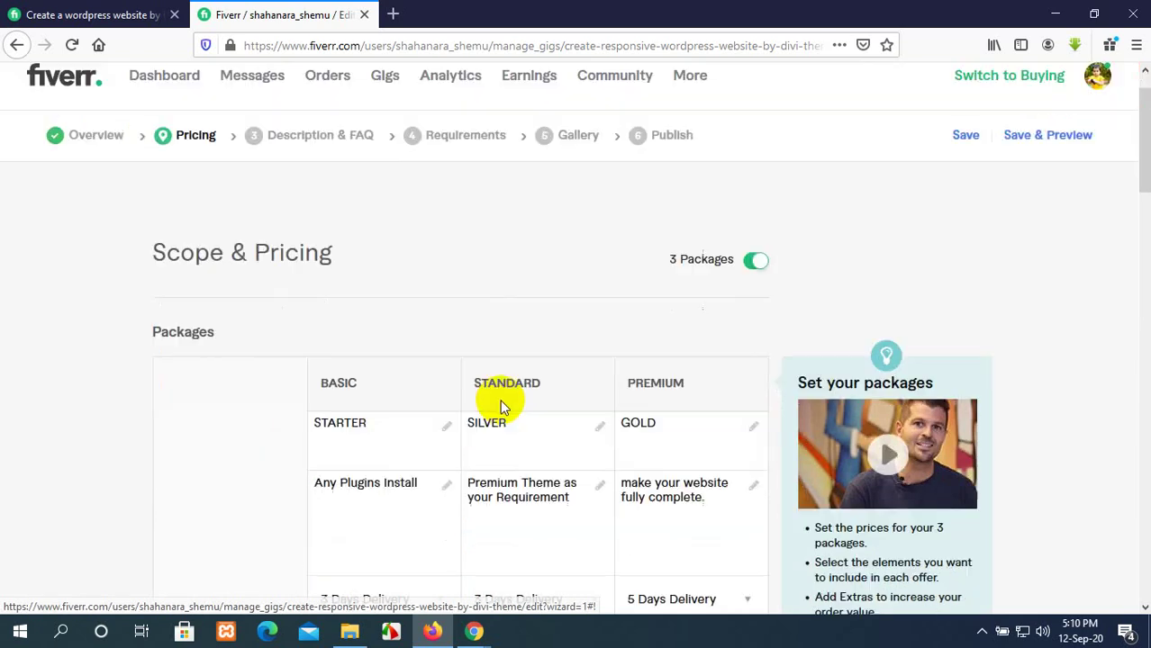
scroll(500, 406, down, 20)
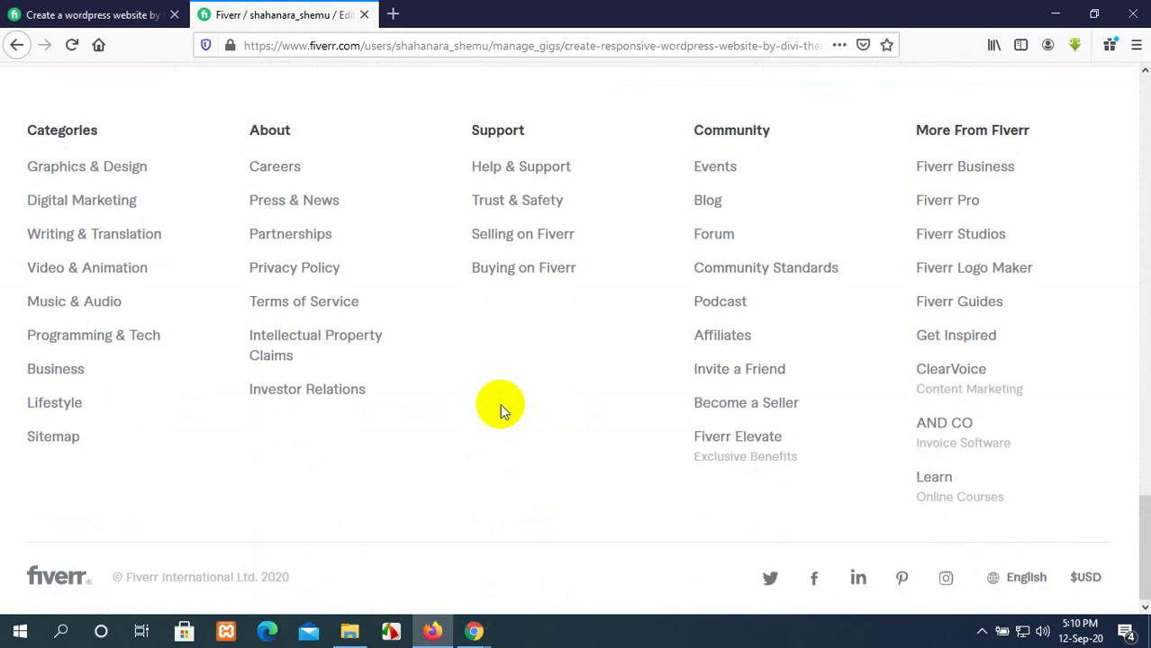
scroll(499, 404, up, 10)
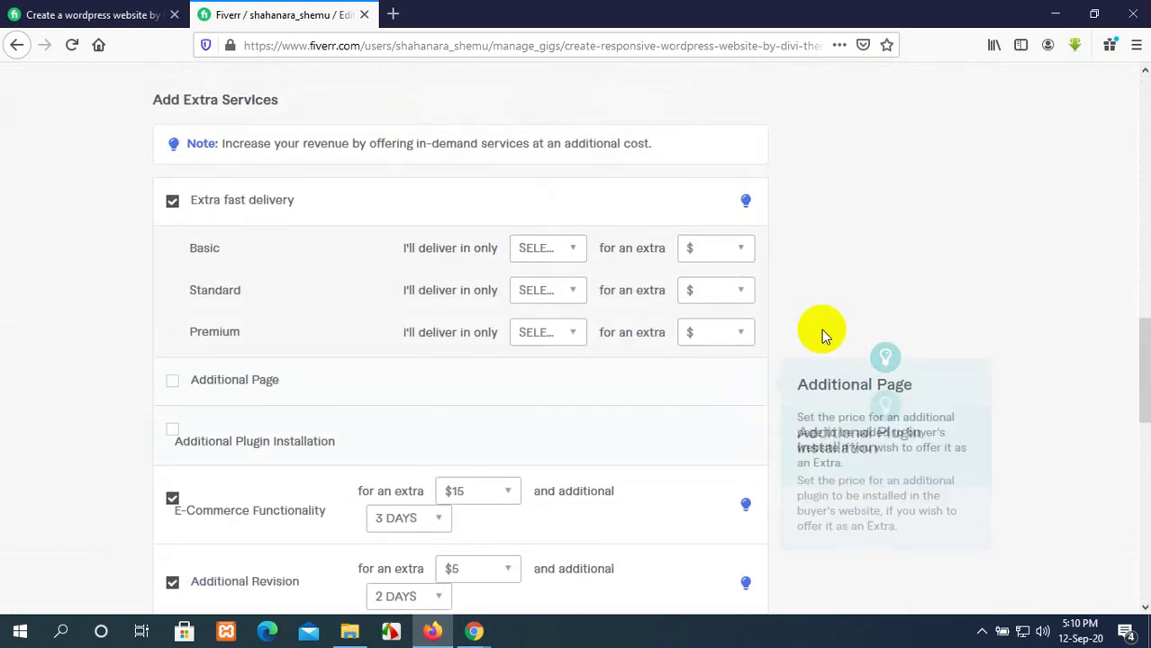
Set Basic extra-fast delivery to 2 days, leaving its price unset
click(566, 251)
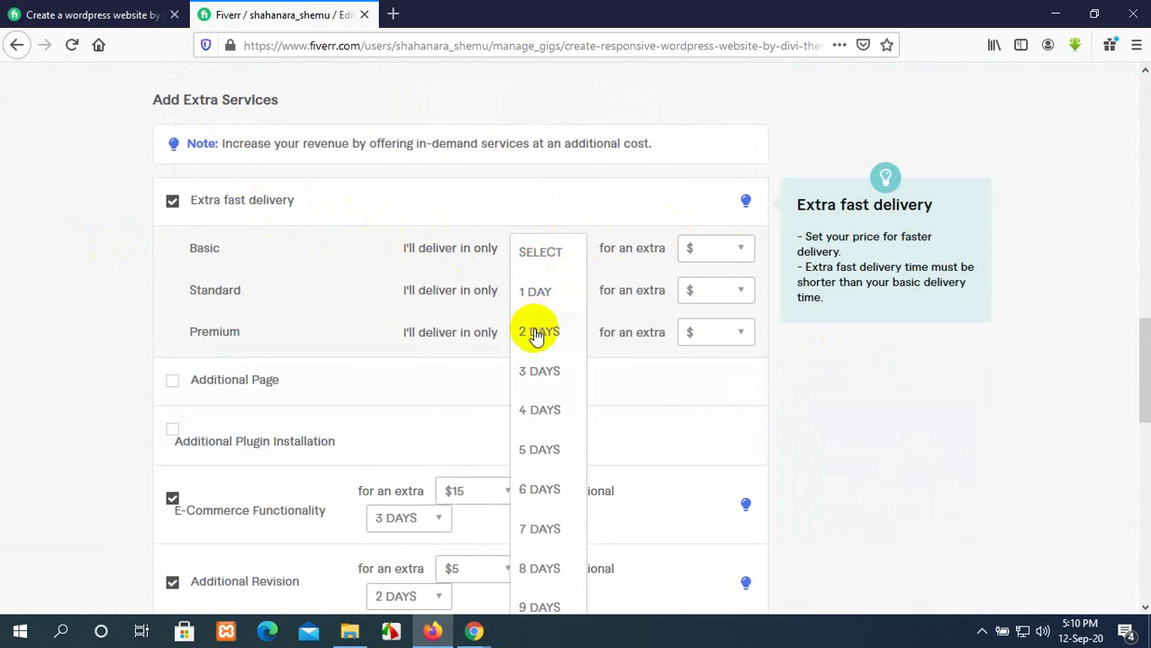
click(537, 333)
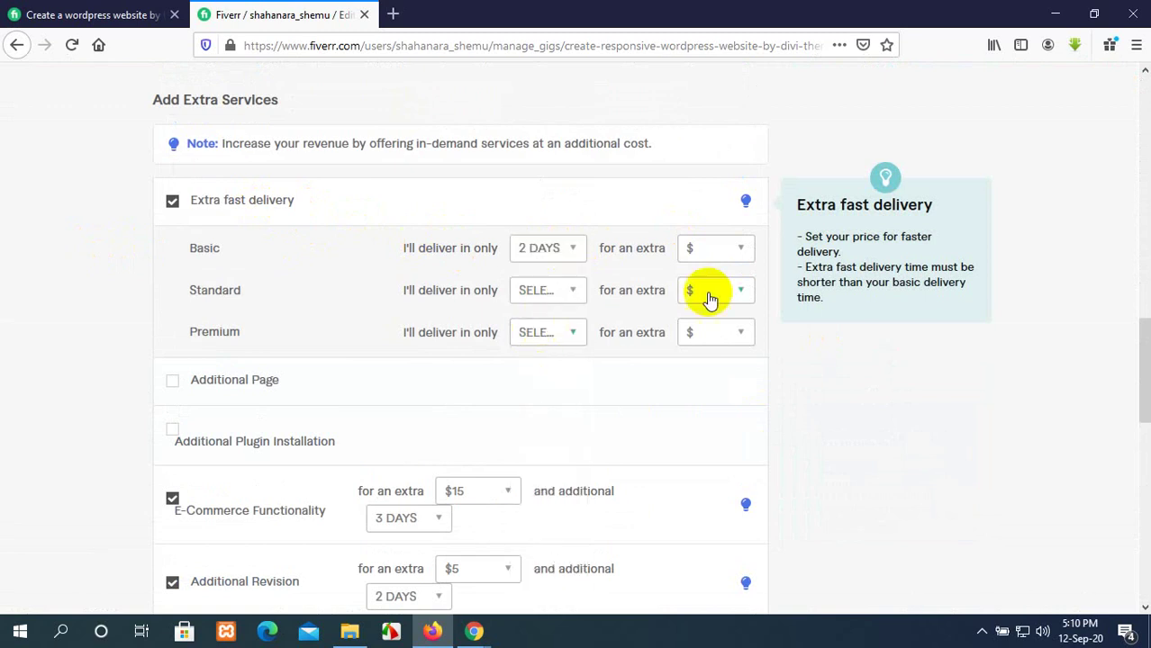
click(734, 254)
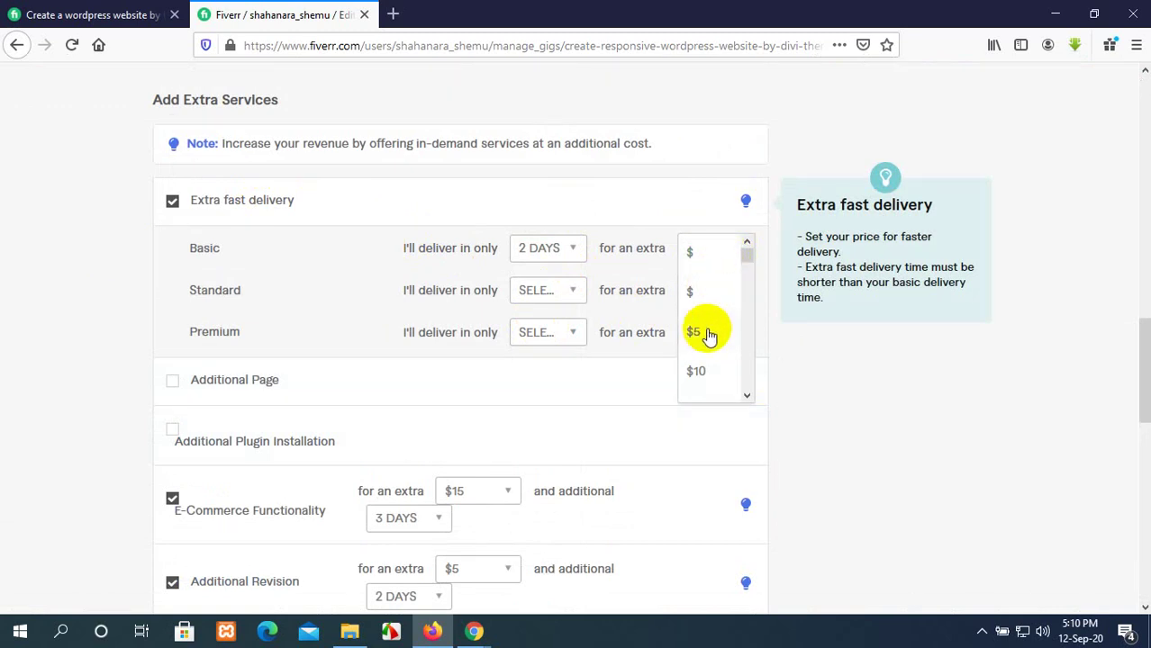
click(706, 254)
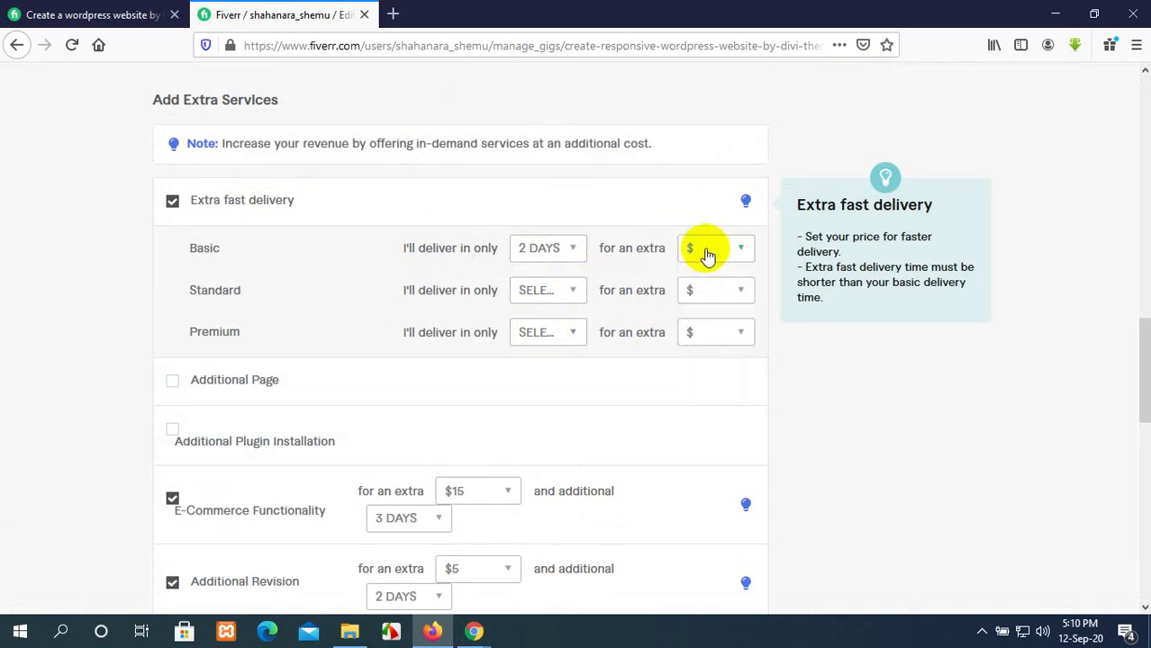
Set Standard extra-fast delivery to 3 days for $10
click(547, 293)
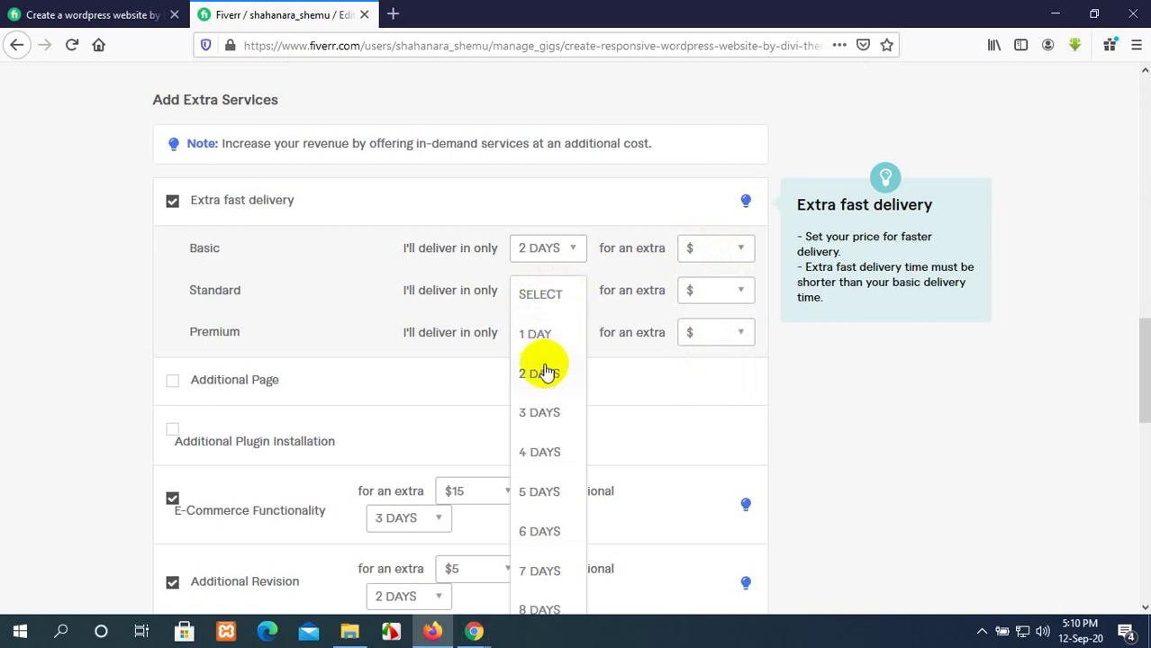
click(548, 416)
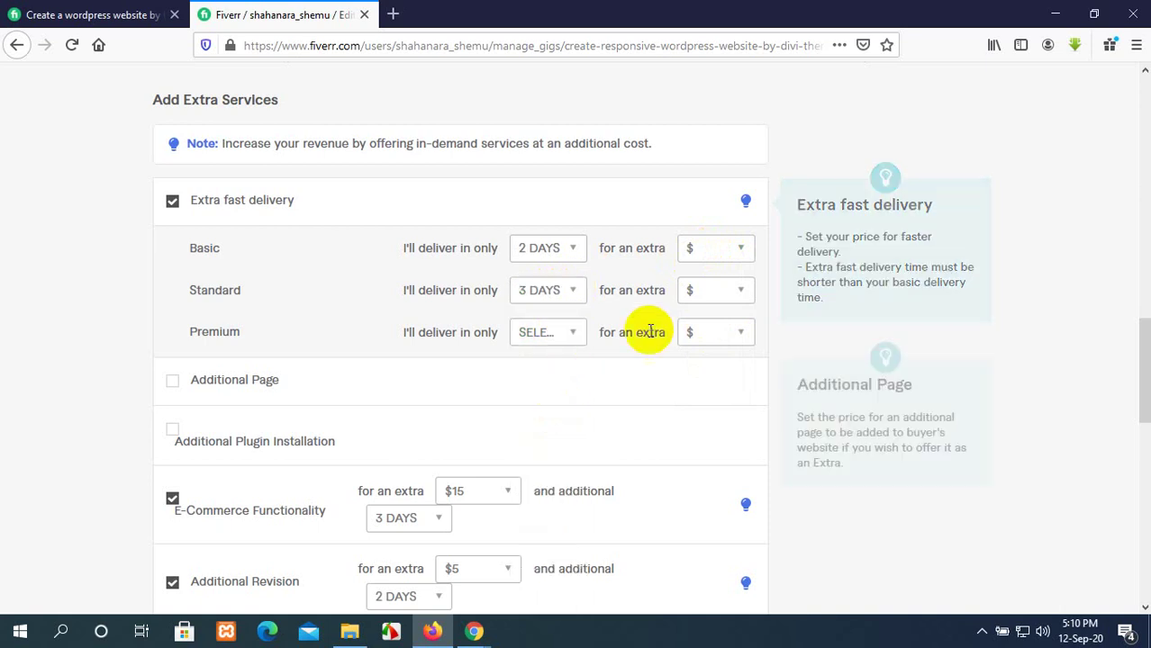
click(737, 293)
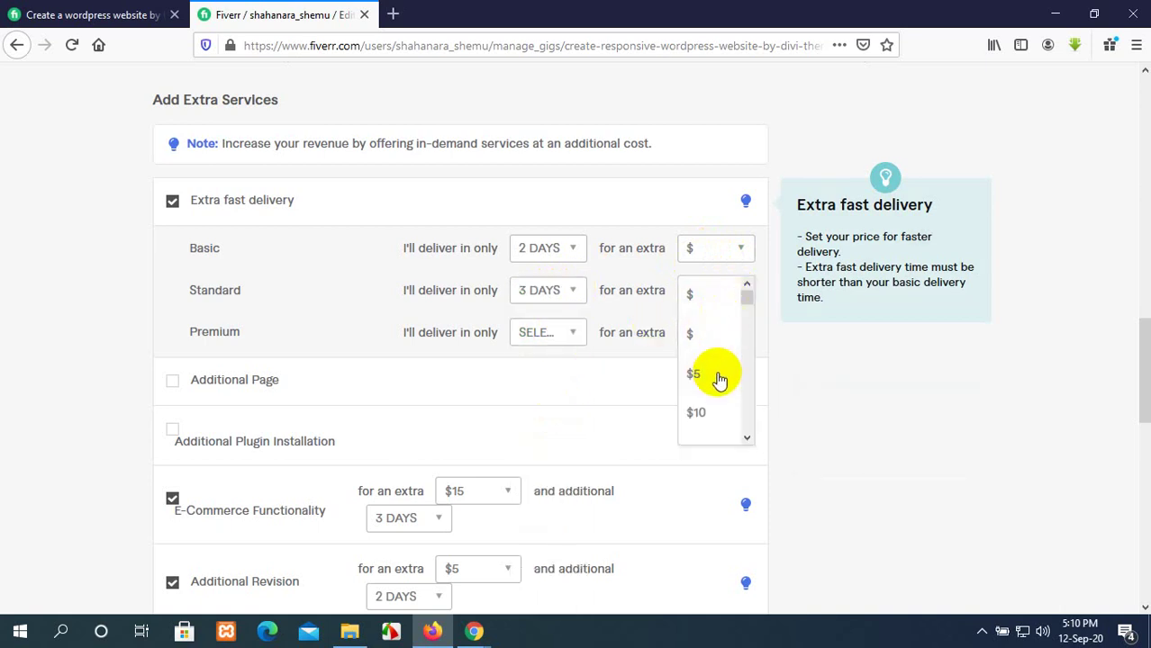
click(698, 412)
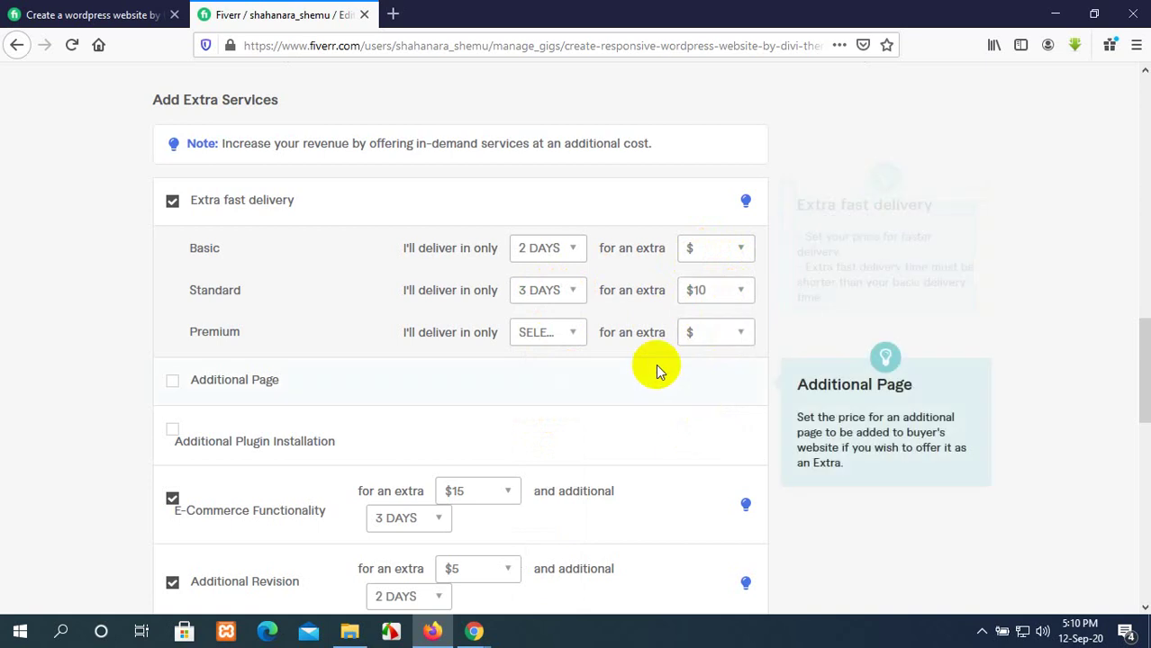
Set Premium extra-fast delivery to 4 days for $10
click(569, 336)
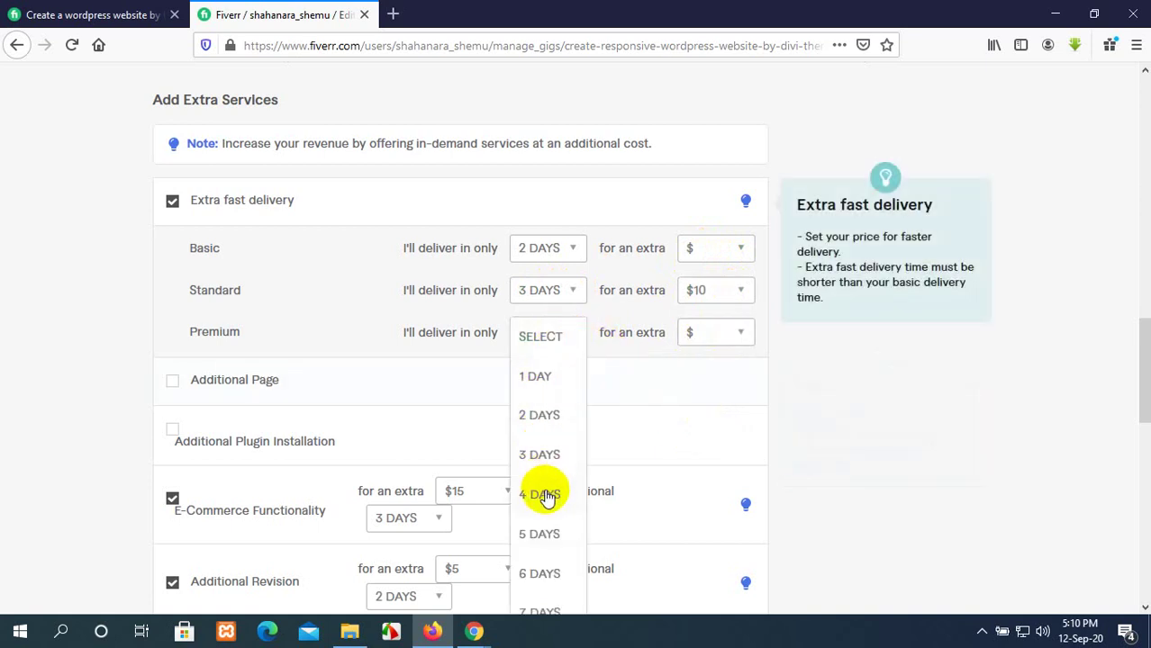
click(540, 495)
scroll(710, 333, up, 10)
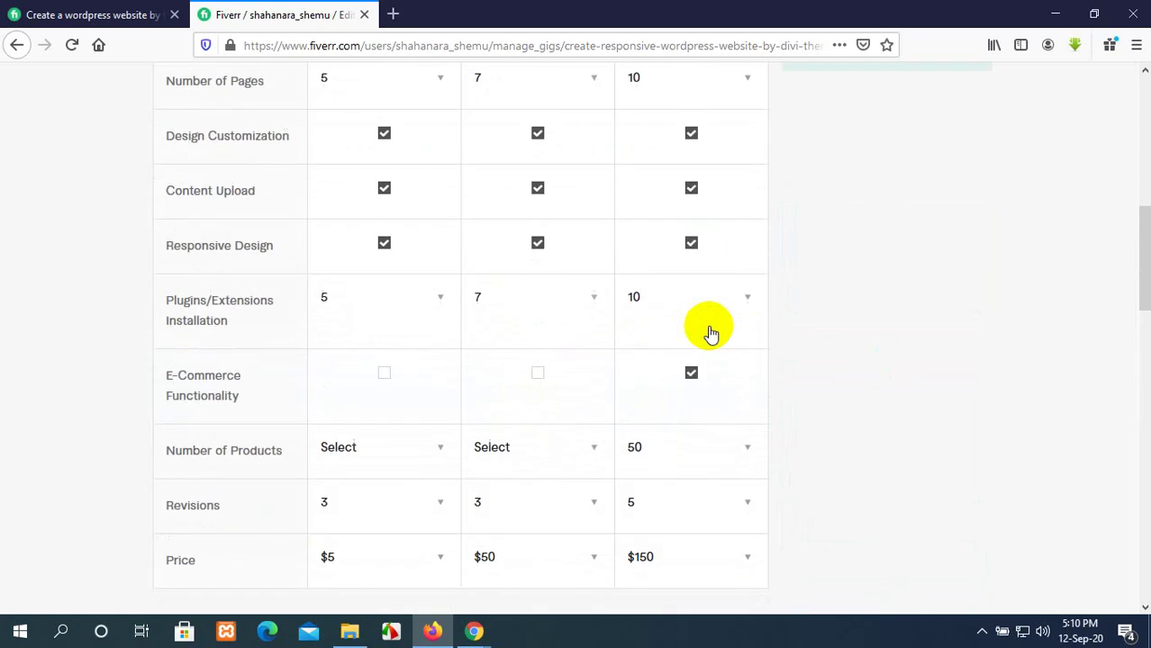
scroll(711, 333, down, 10)
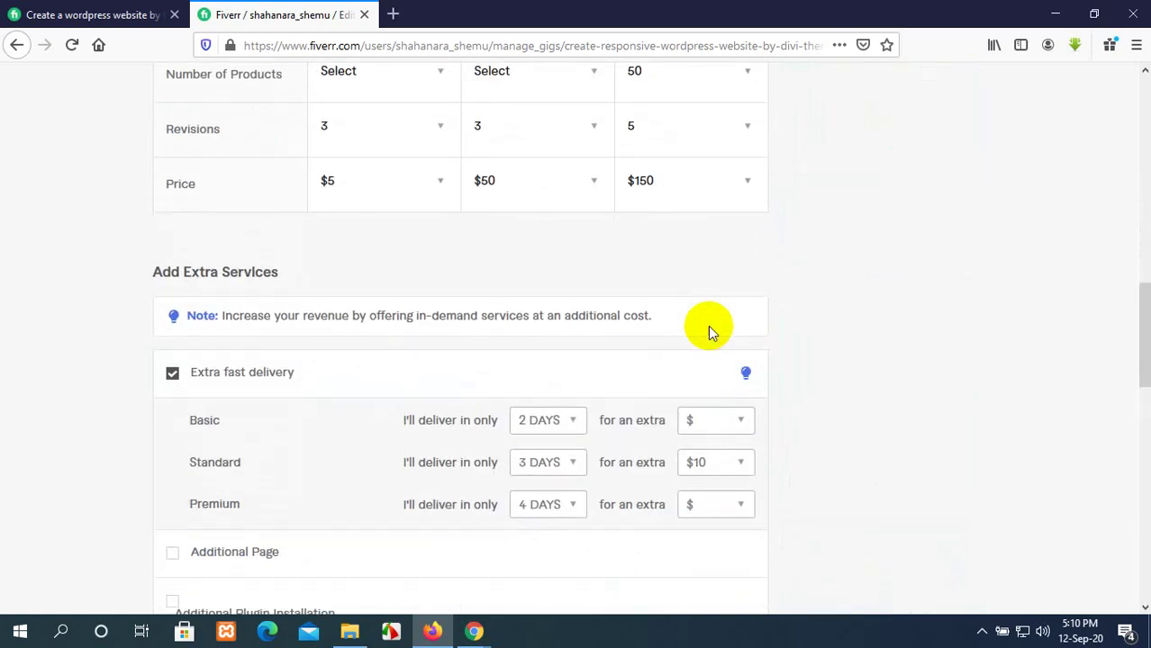
click(709, 335)
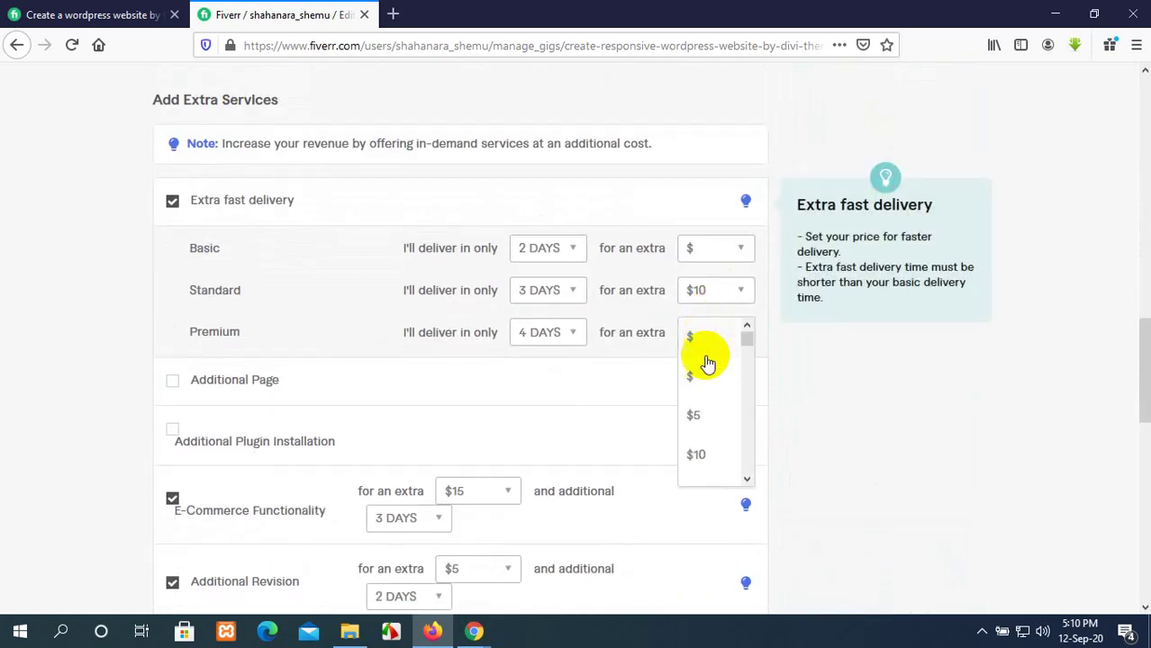
click(702, 453)
scroll(647, 442, down, 8)
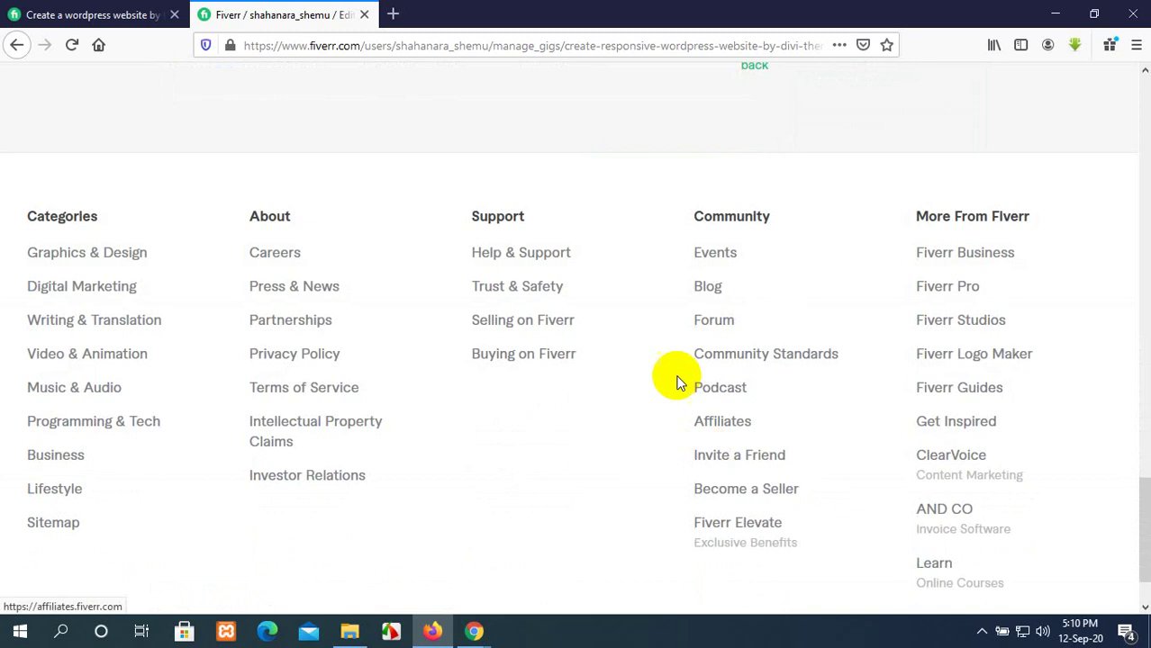
scroll(675, 381, up, 3)
Try saving the pricing and review the extra-fast delivery error
click(684, 283)
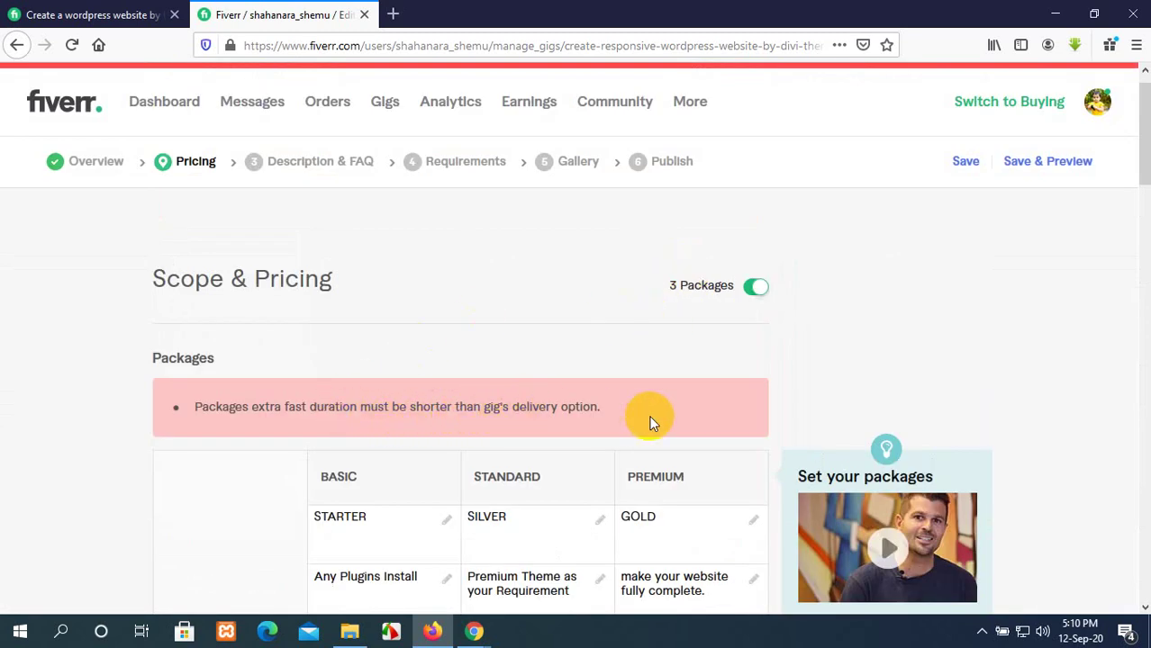
scroll(653, 424, down, 8)
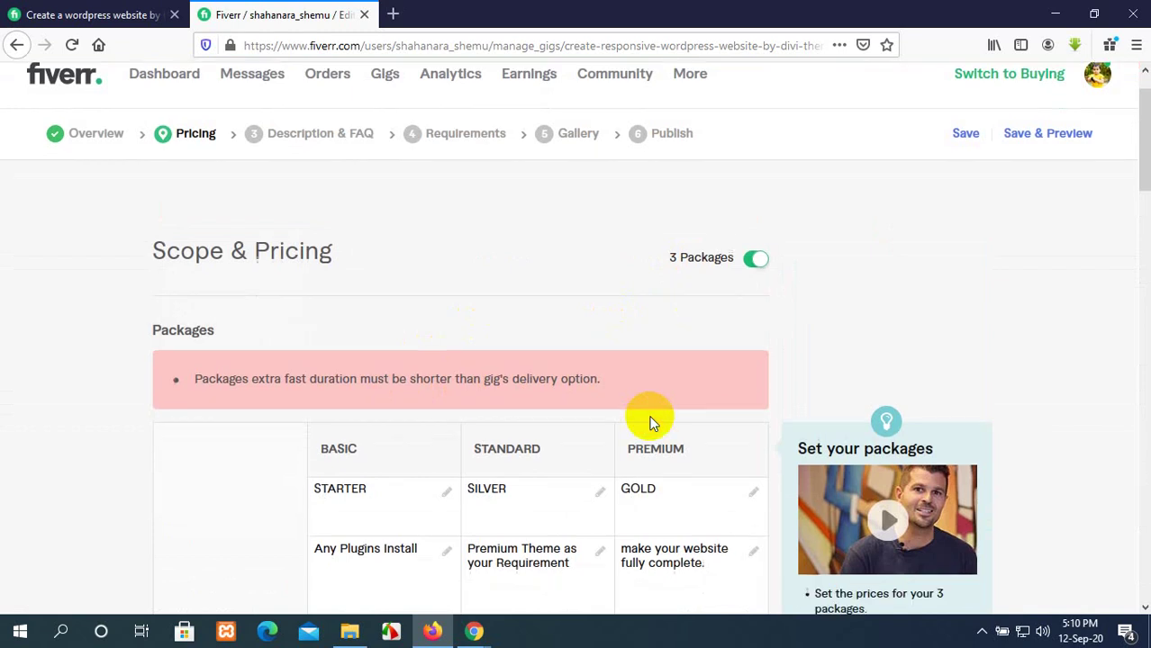
scroll(653, 423, up, 8)
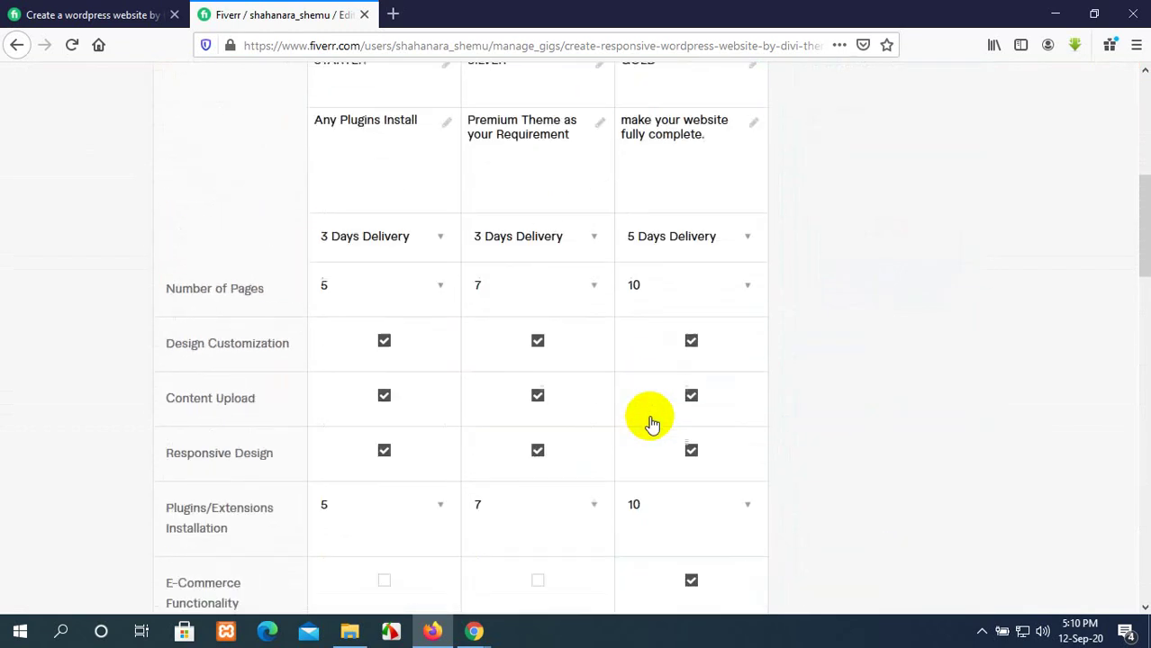
scroll(653, 423, down, 8)
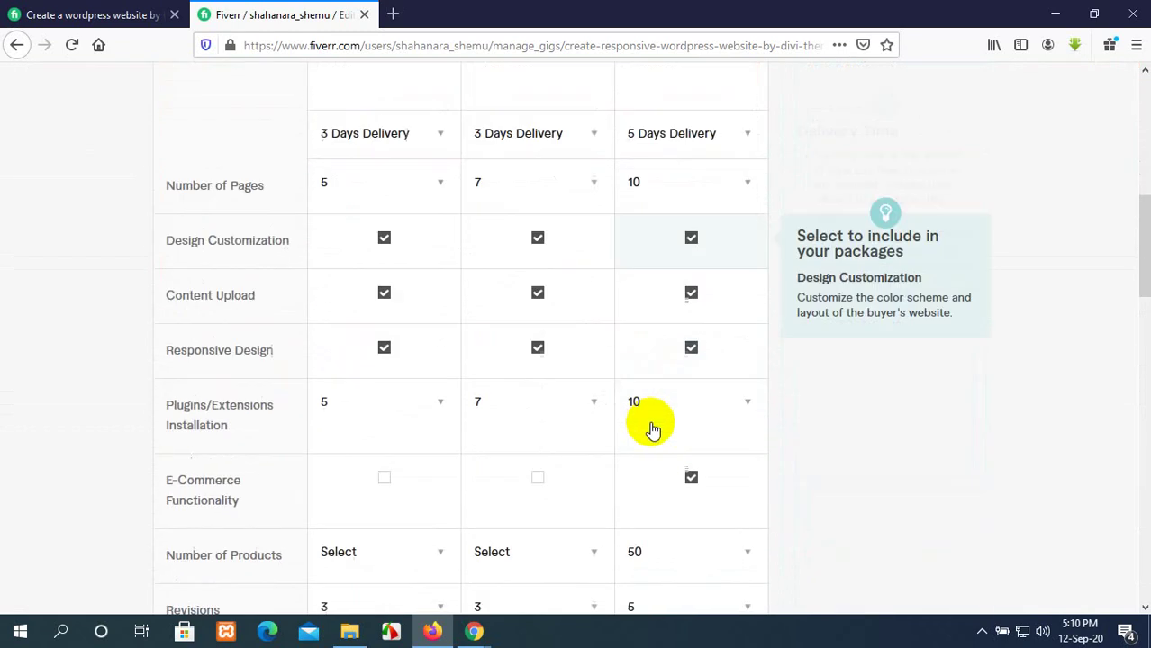
scroll(654, 423, down, 1)
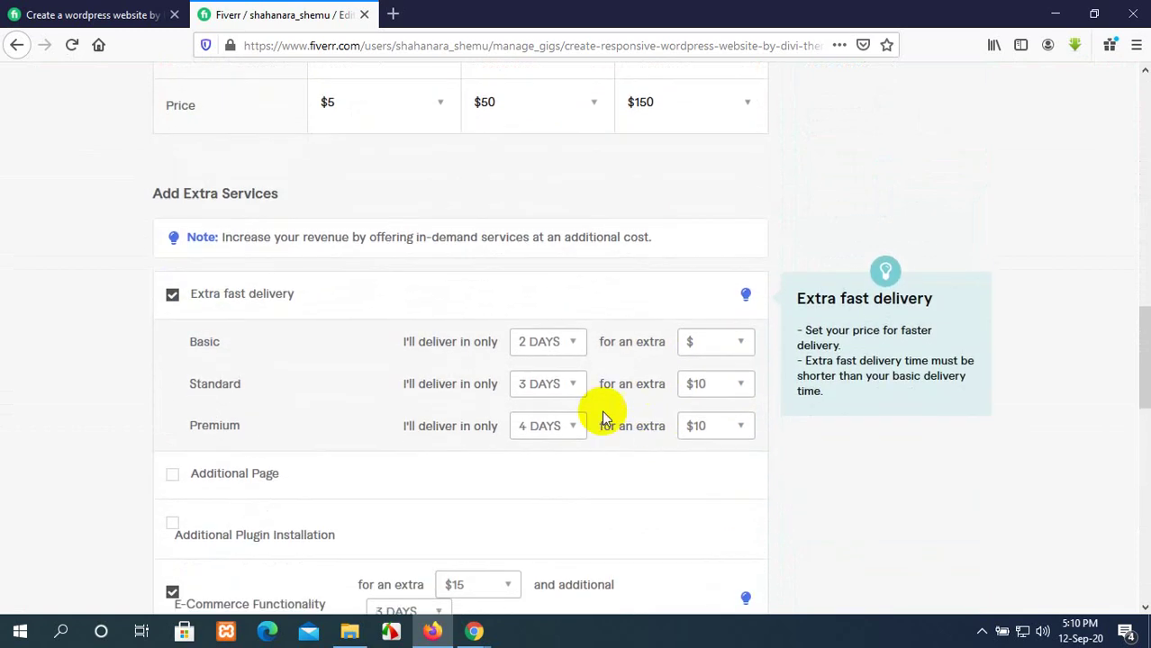
Change Standard extra-fast delivery to 2 days for $5, keeping Premium at 4 days
click(558, 385)
click(545, 471)
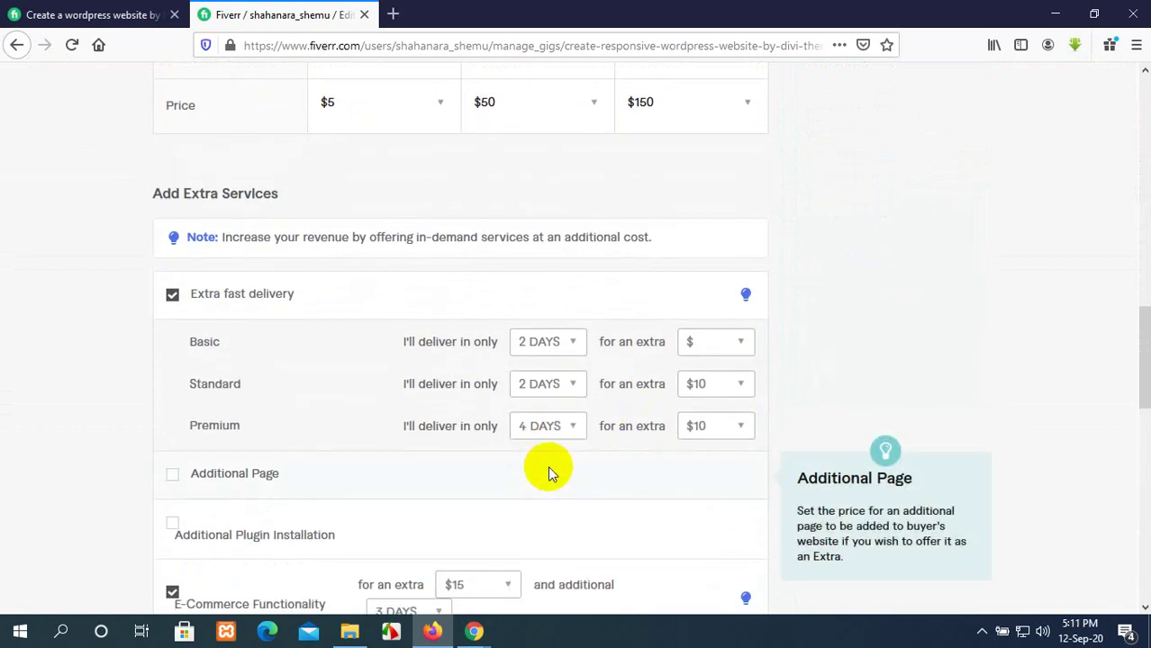
click(729, 387)
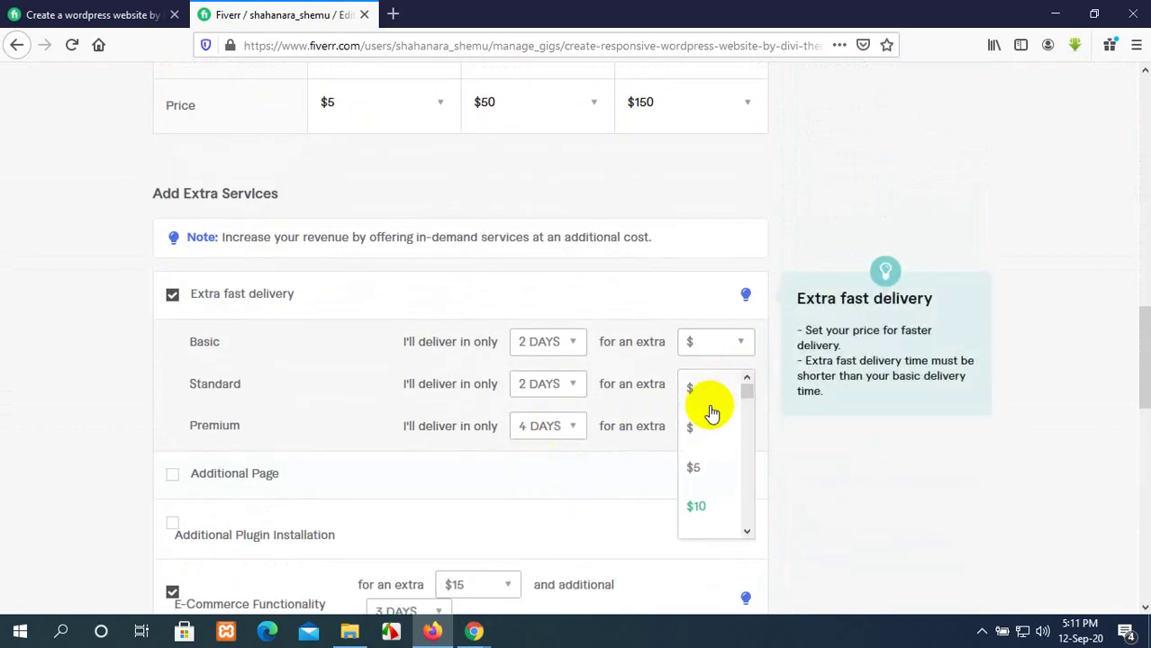
click(698, 468)
click(581, 432)
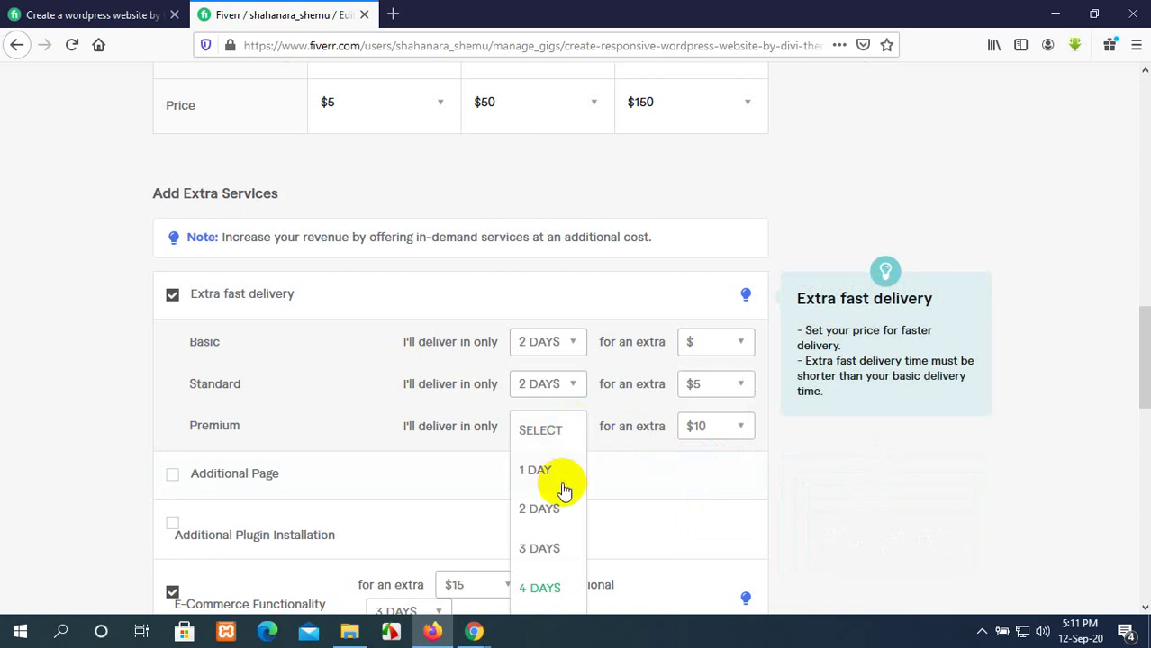
click(655, 483)
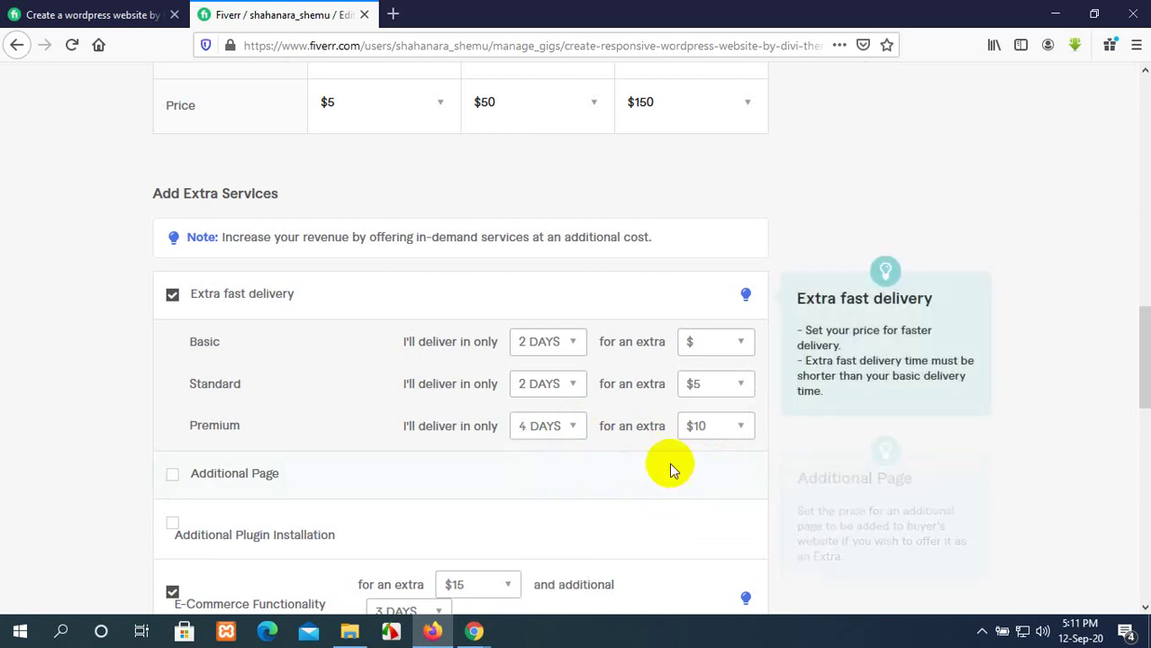
Retry saving the pricing step
scroll(669, 465, down, 9)
click(655, 106)
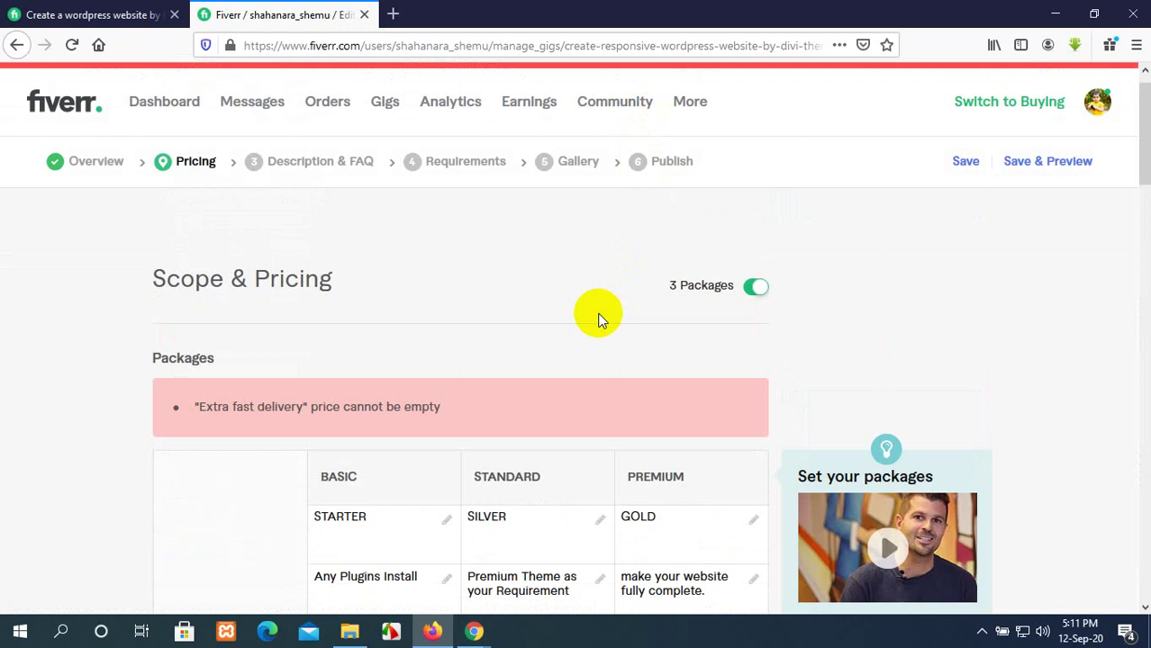
scroll(599, 319, down, 10)
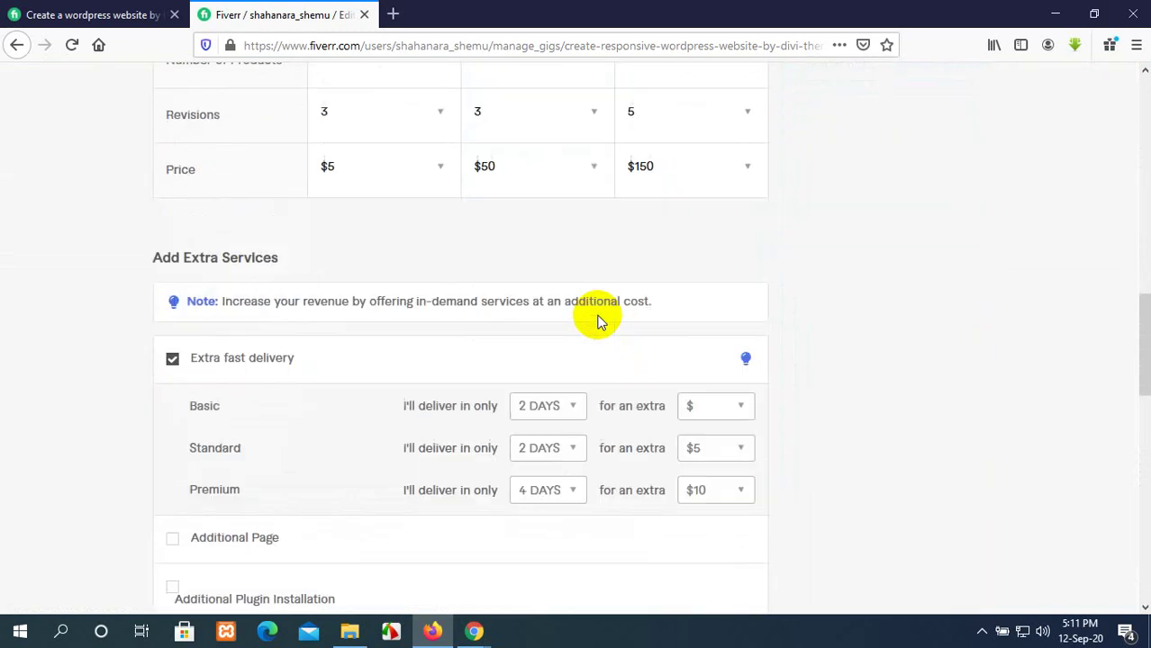
Set the Basic extra-fast delivery price to $5
click(701, 345)
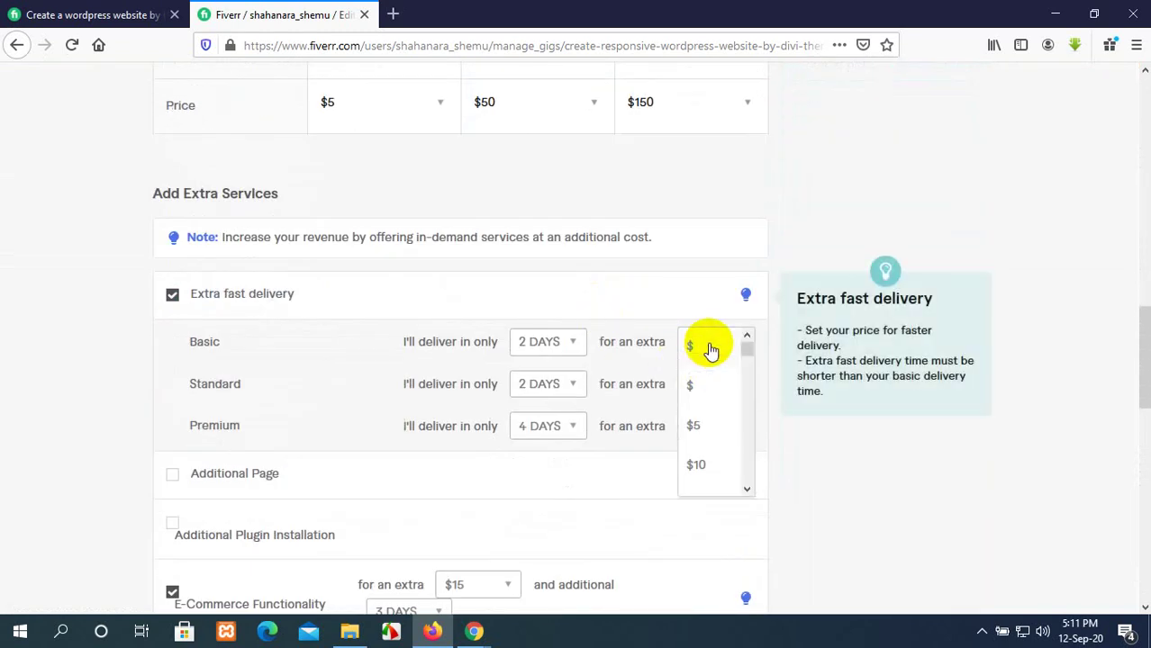
click(712, 424)
scroll(694, 527, down, 15)
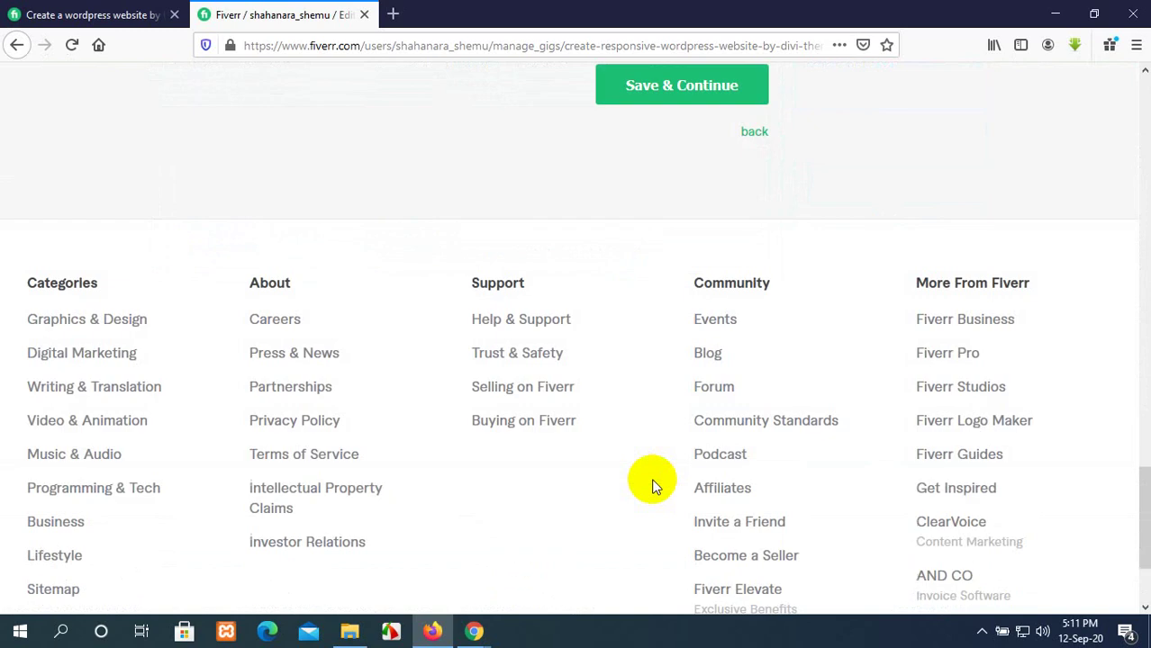
scroll(655, 487, up, 3)
Save pricing to reach Description & FAQ and click into the empty 'Briefly Describe Your Gig' box
click(680, 297)
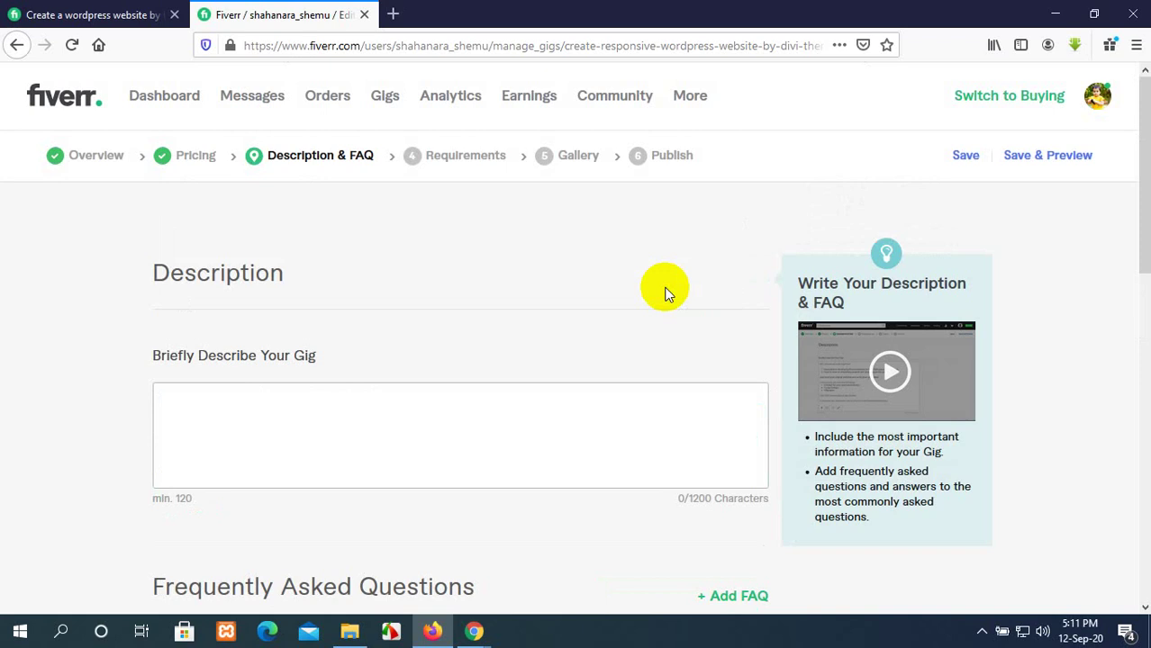
scroll(664, 293, down, 1)
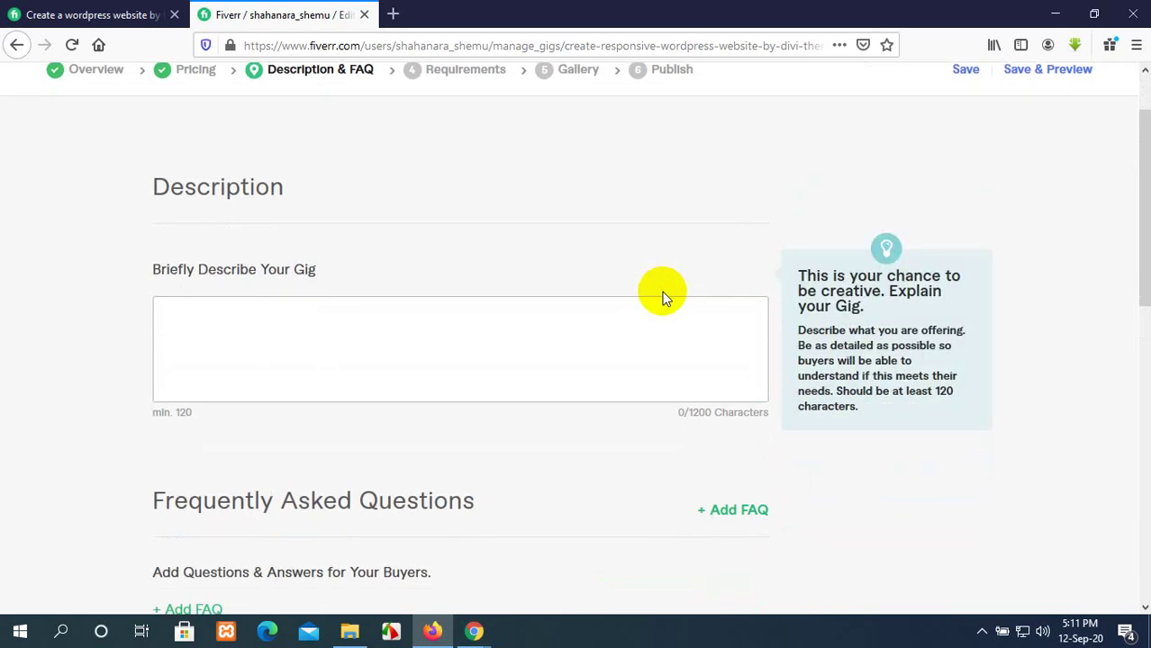
scroll(664, 296, down, 3)
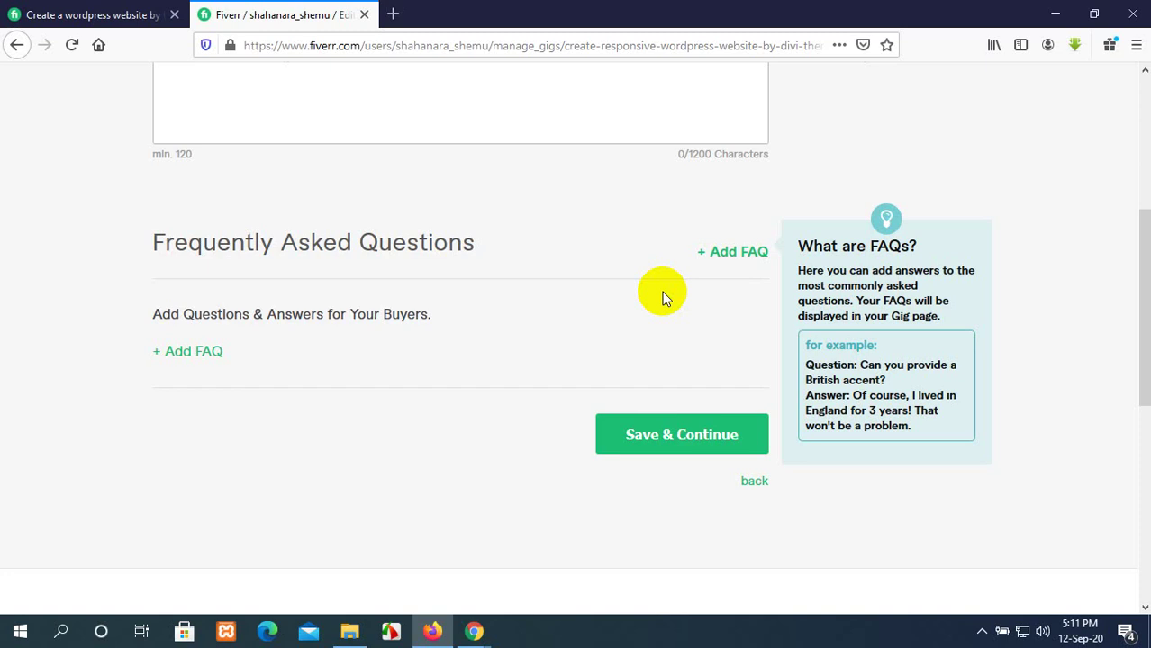
scroll(669, 284, up, 5)
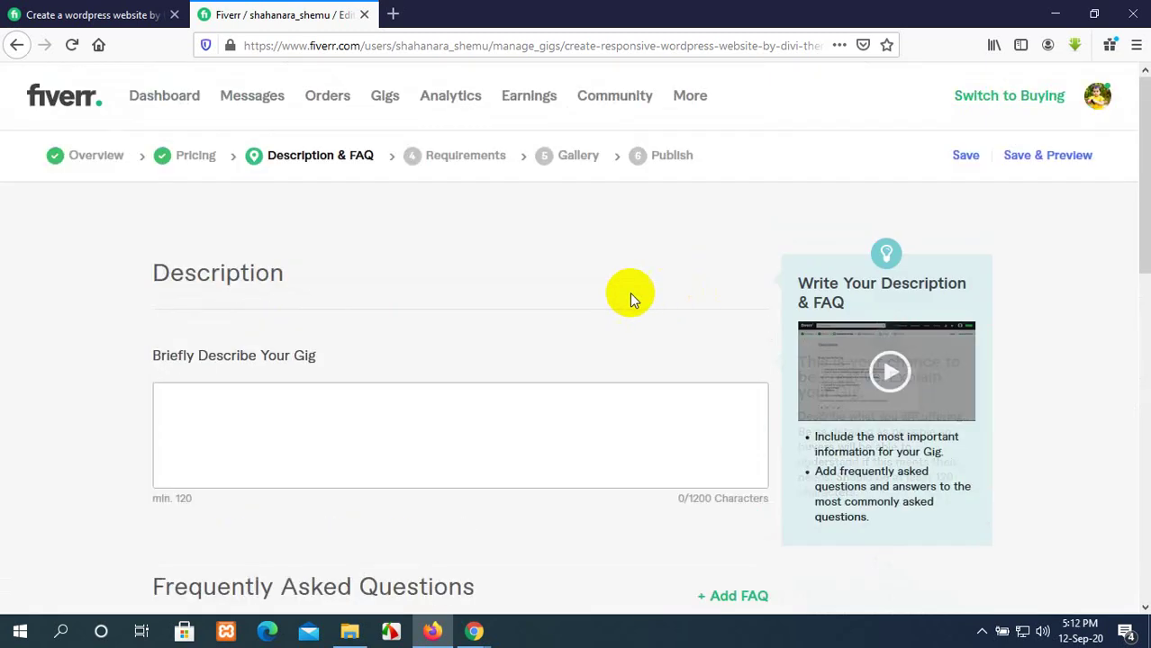
click(226, 410)
scroll(555, 268, down, 4)
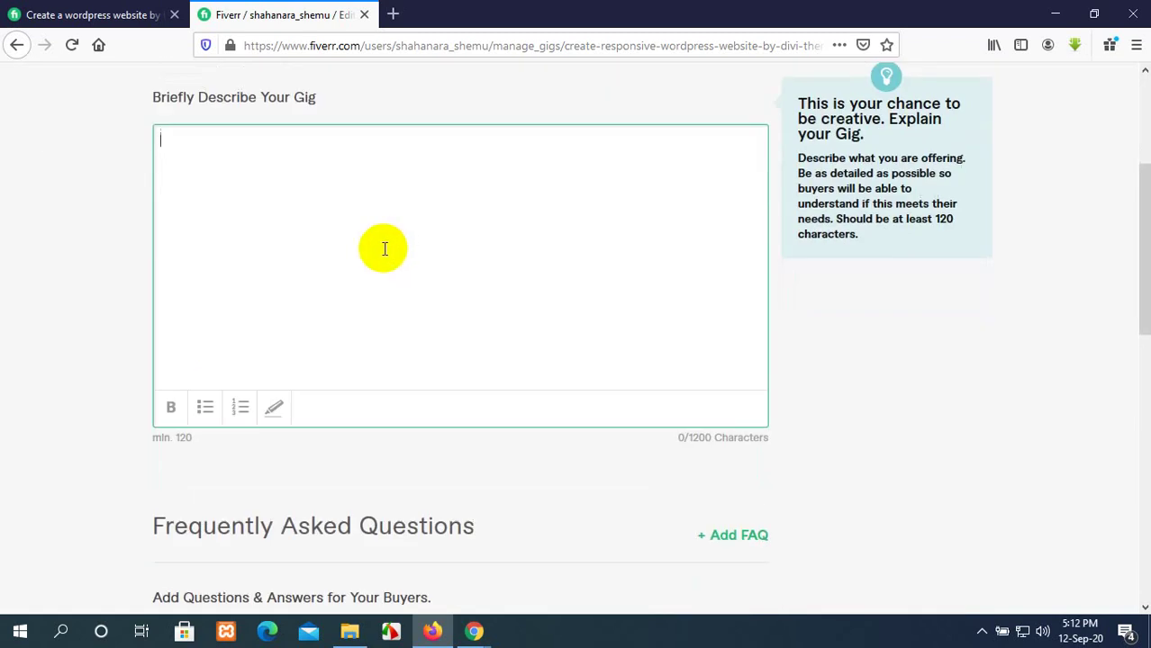
Type 'Hello,' and, on a new line, introduce yourself by name
text(Hello,)
key(Return)
key(Return)
text(Theis)
key(BackSpace)
key(BackSpace)
key(BackSpace)
key(BackSpace)
key(BackSpace)
key(BackSpace)
text(This is Sh)
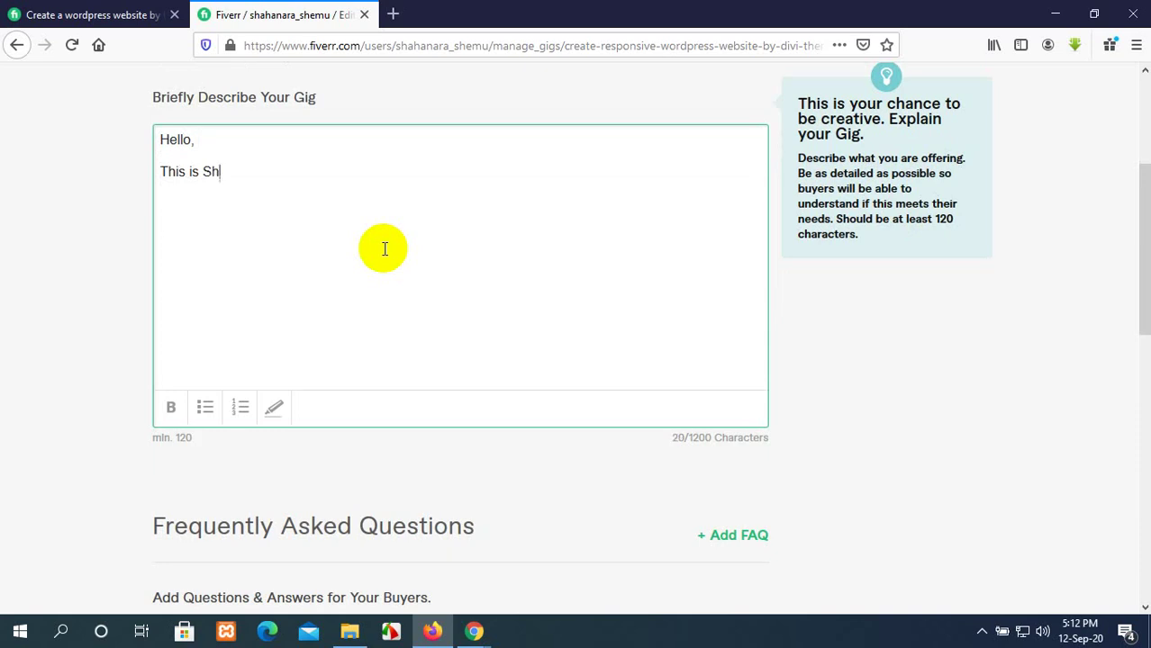
text(ahanara )
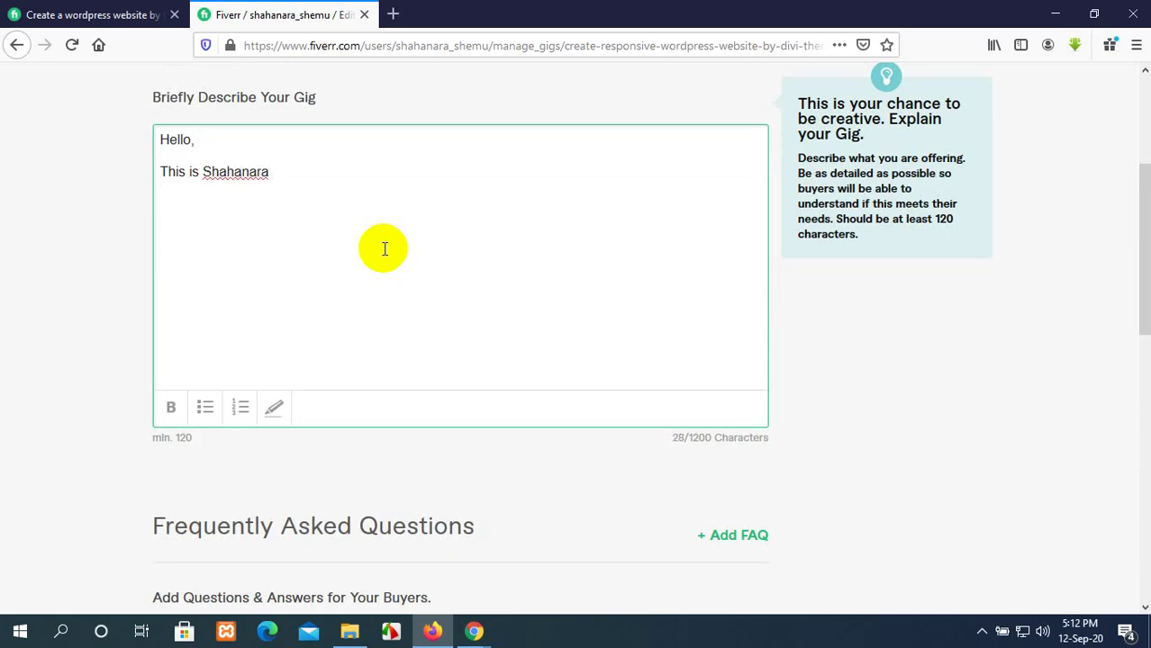
text(Si)
key(BackSpace)
text(hemu, Iam)
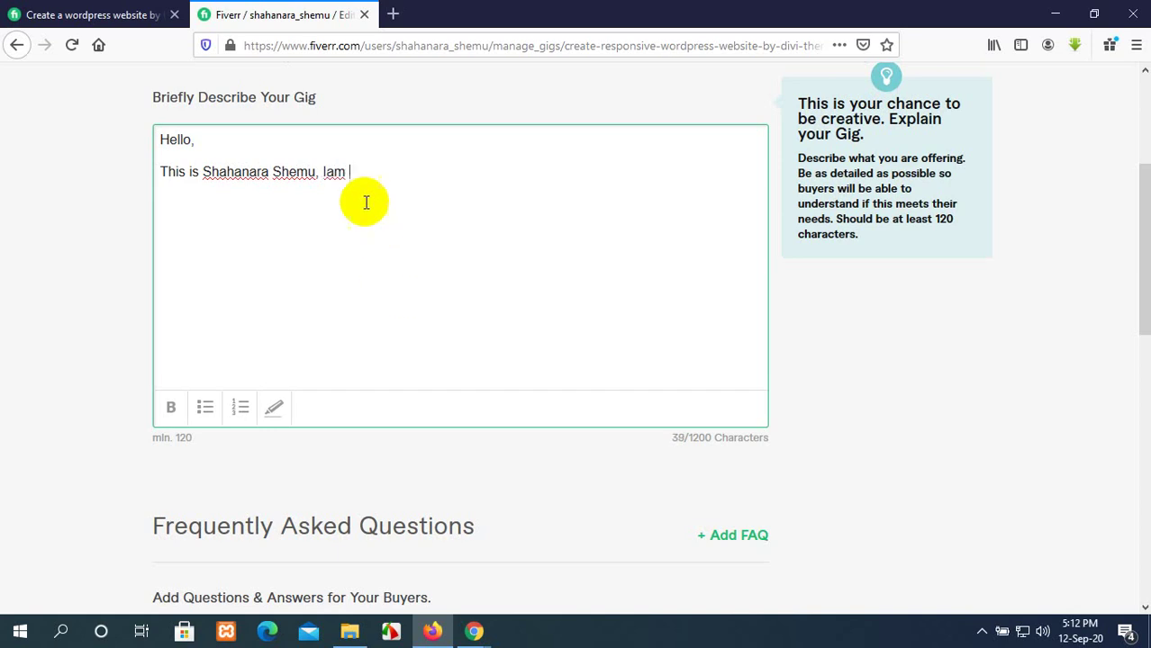
Add that you've worked on Divi for years and already completed many successful projects
click(326, 172)
click(362, 172)
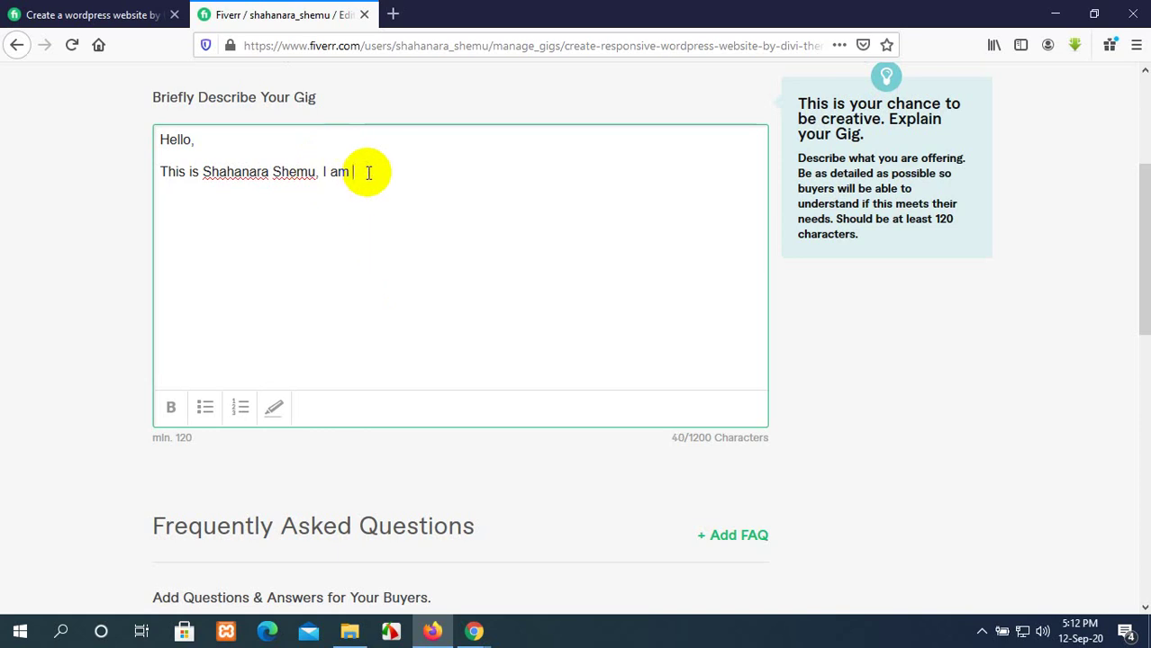
text(work on )
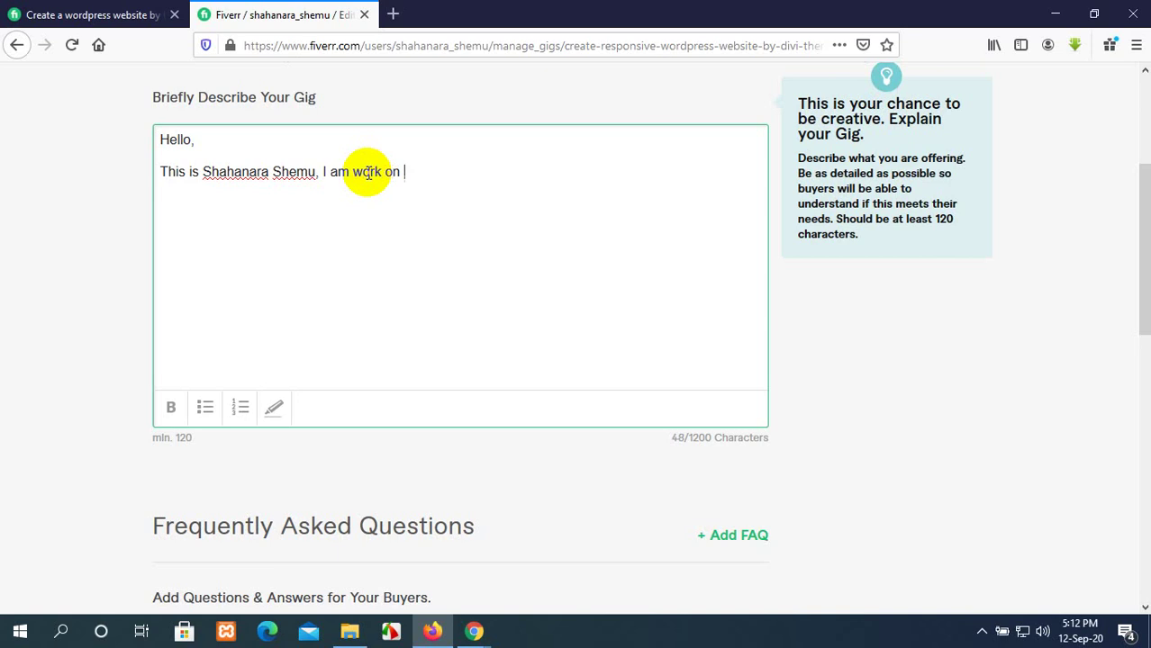
text(Divi )
text(last )
text(few y)
text(ara)
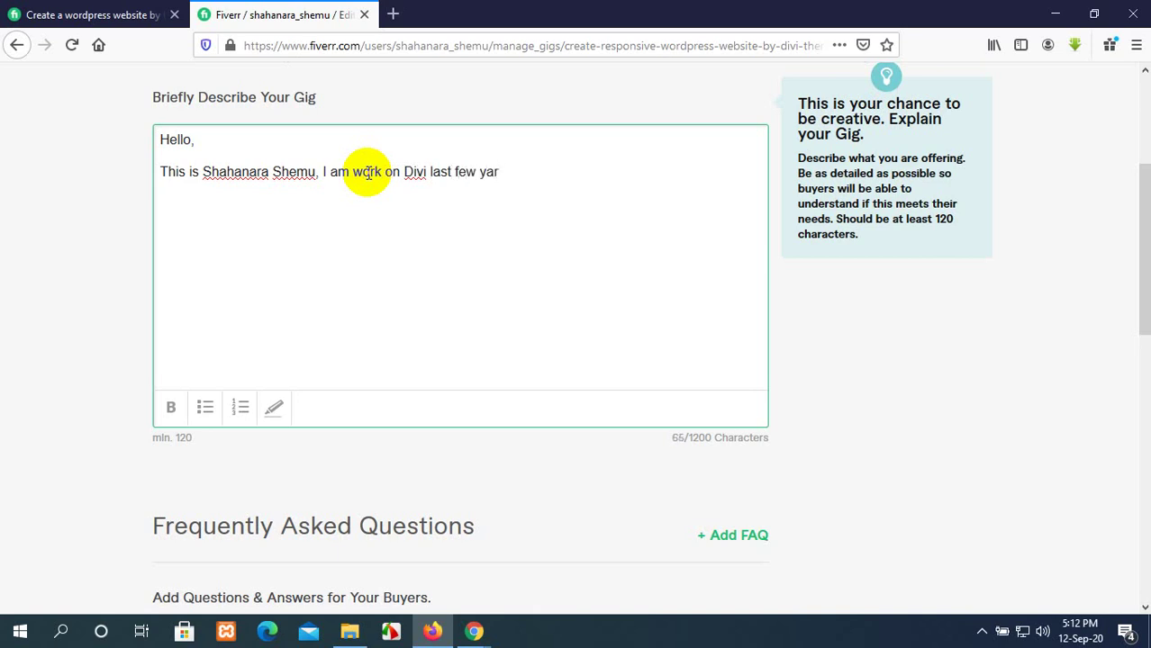
key(BackSpace)
key(BackSpace)
key(BackSpace)
text(ears)
key(BackSpace)
text(. I alra)
key(BackSpace)
text(eady )
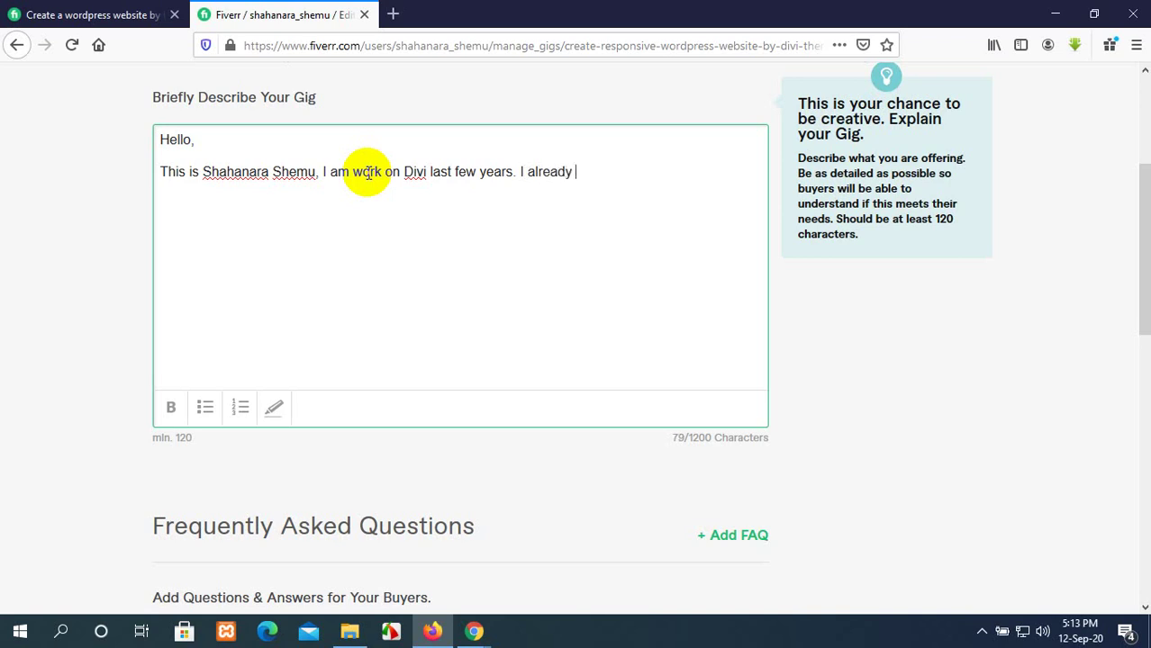
text(Completed )
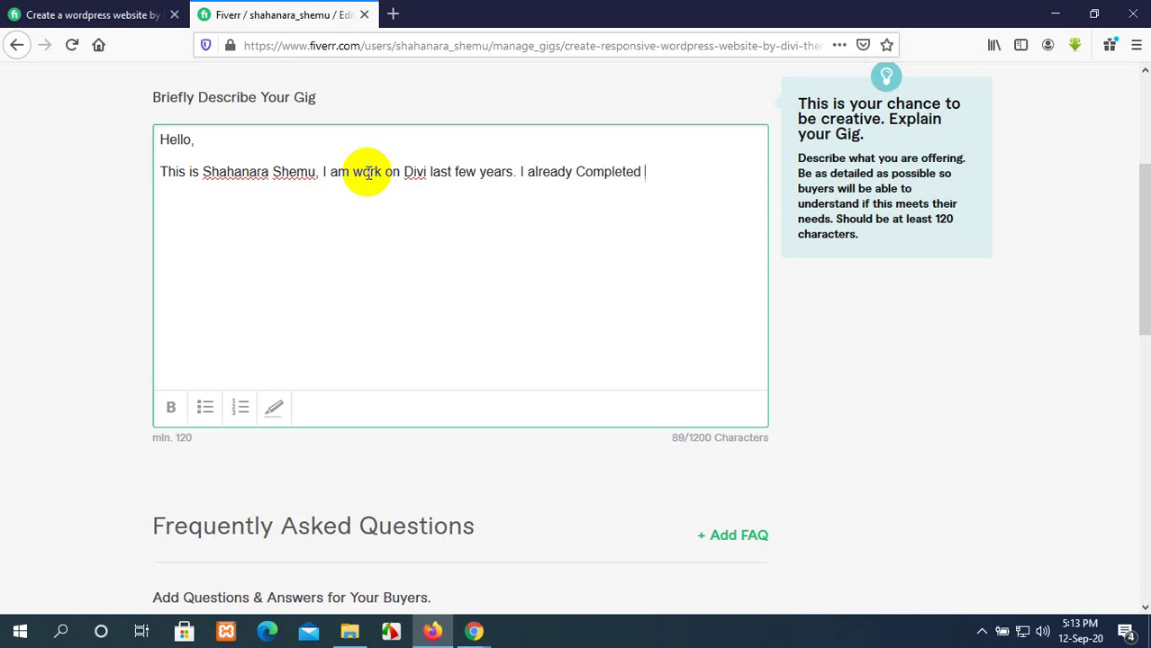
text(many successfull)
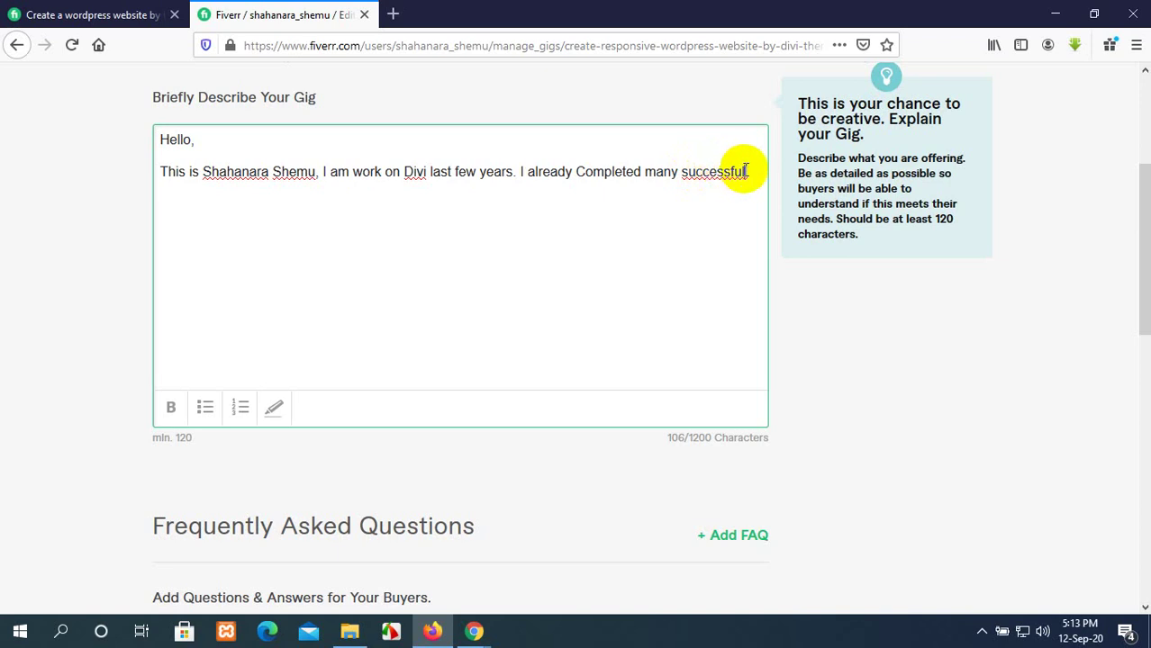
right_click(744, 171)
click(766, 180)
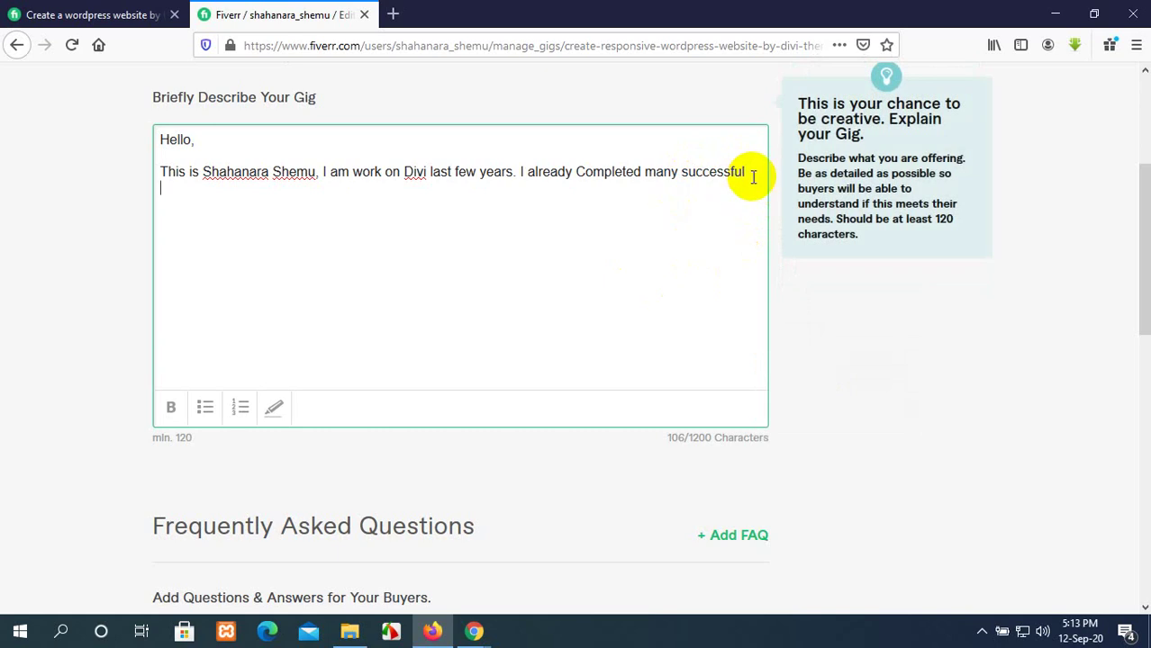
Finish with 'project using divi.' and start a new line 'Evey site I provide'
text(project using divi)
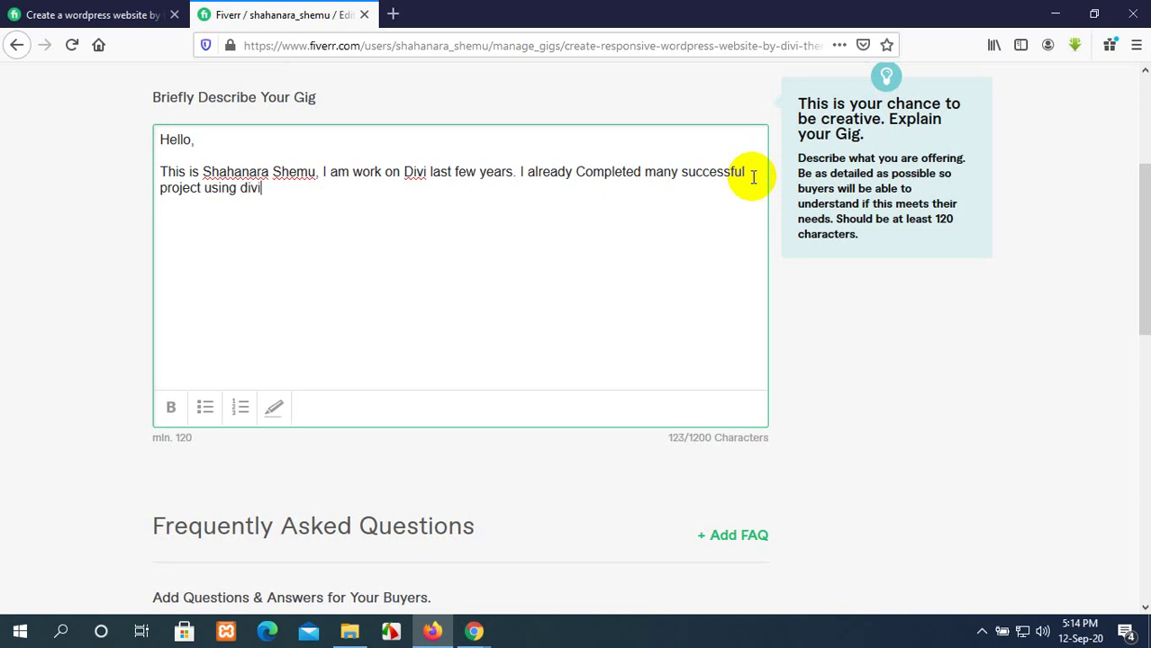
text(.)
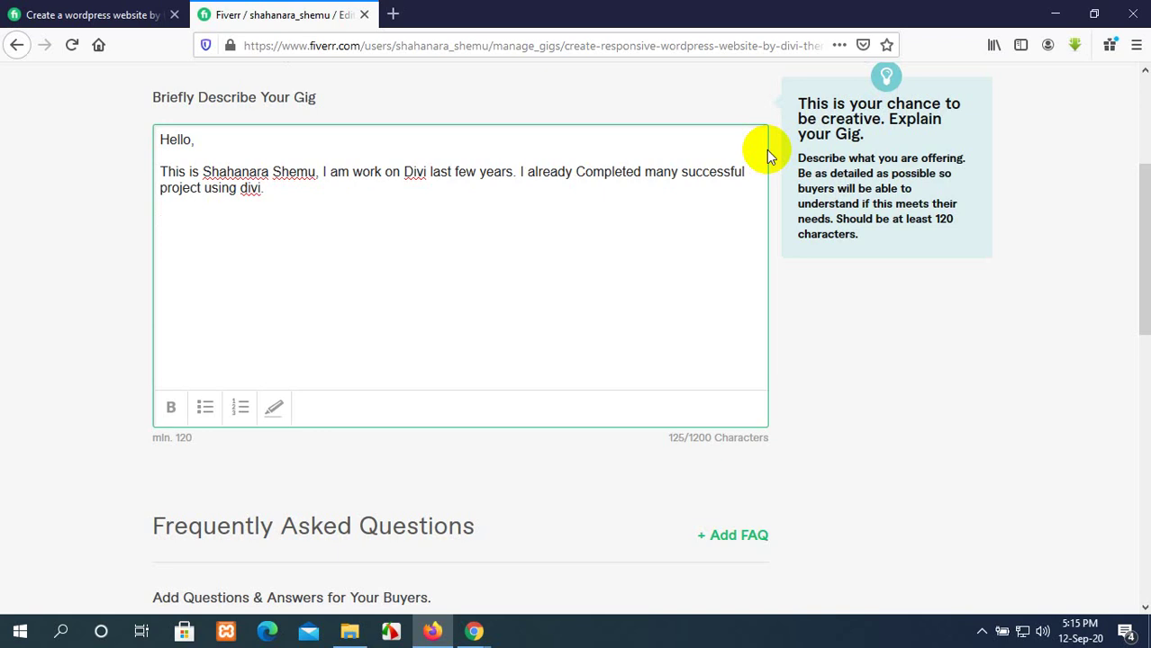
text(Evey site)
text(I provide)
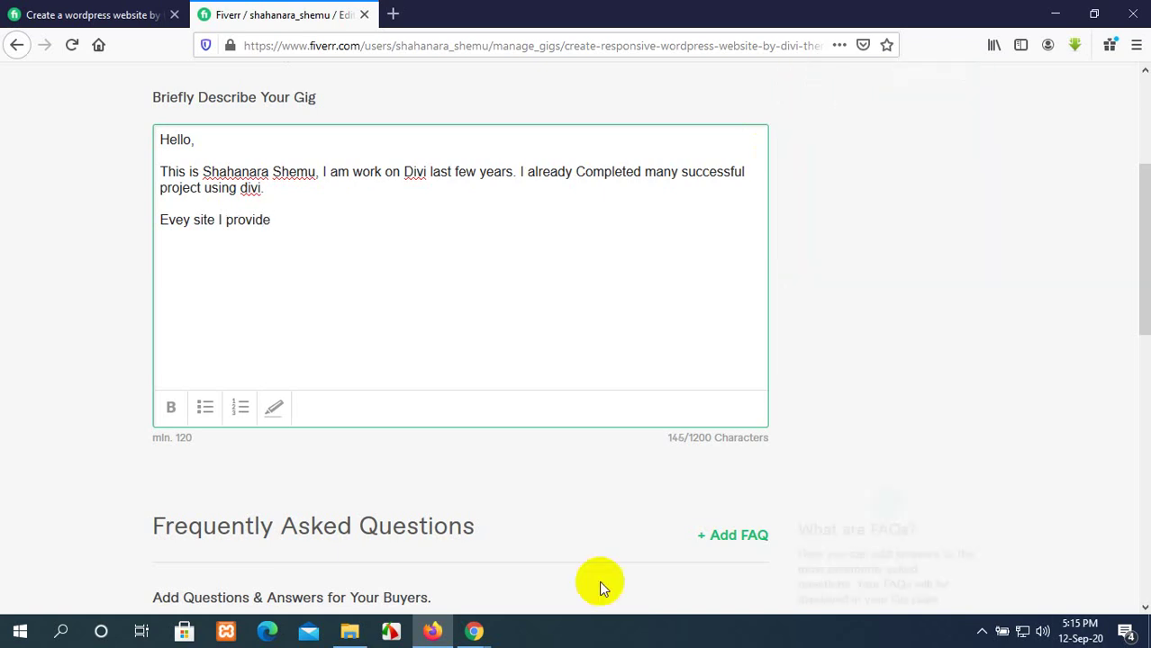
Correct to 'Every site I produce is designed to fit your individual needs.'
click(182, 220)
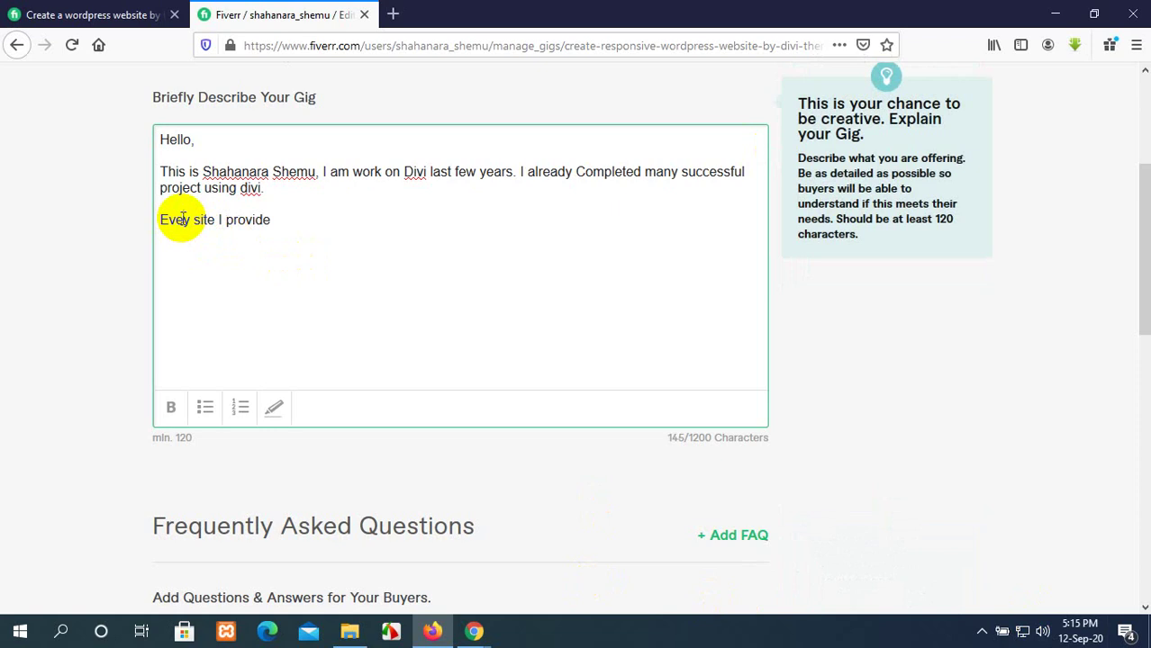
text(r)
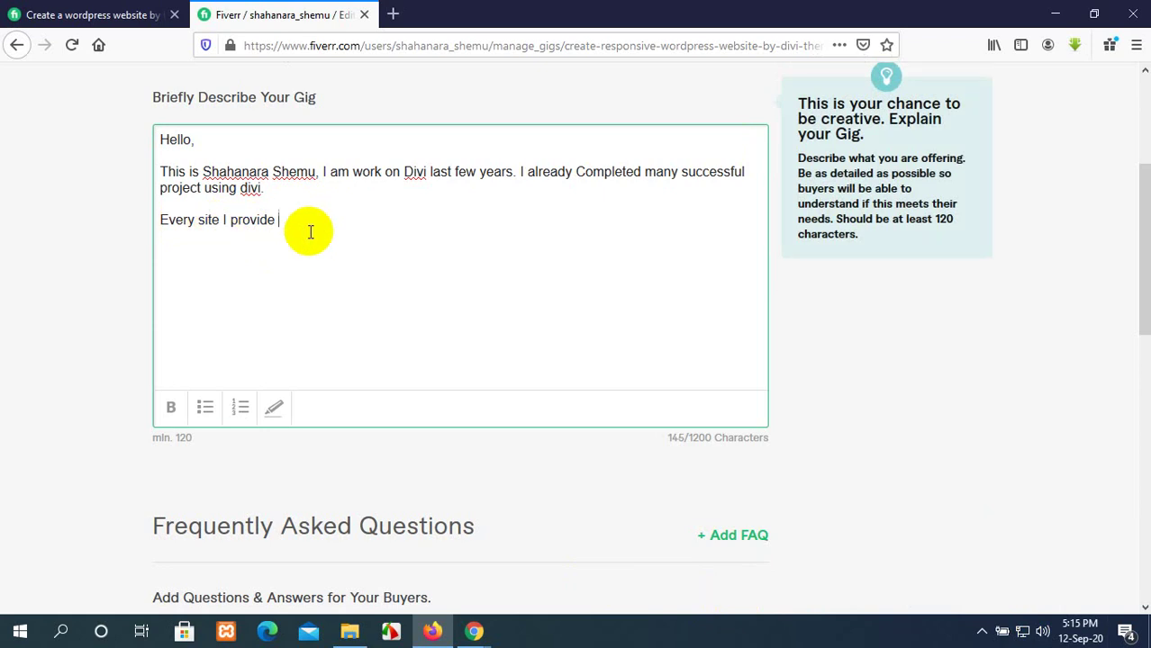
key(BackSpace)
key(BackSpace)
key(BackSpace)
key(BackSpace)
key(BackSpace)
key(BackSpace)
text(oduce is desi)
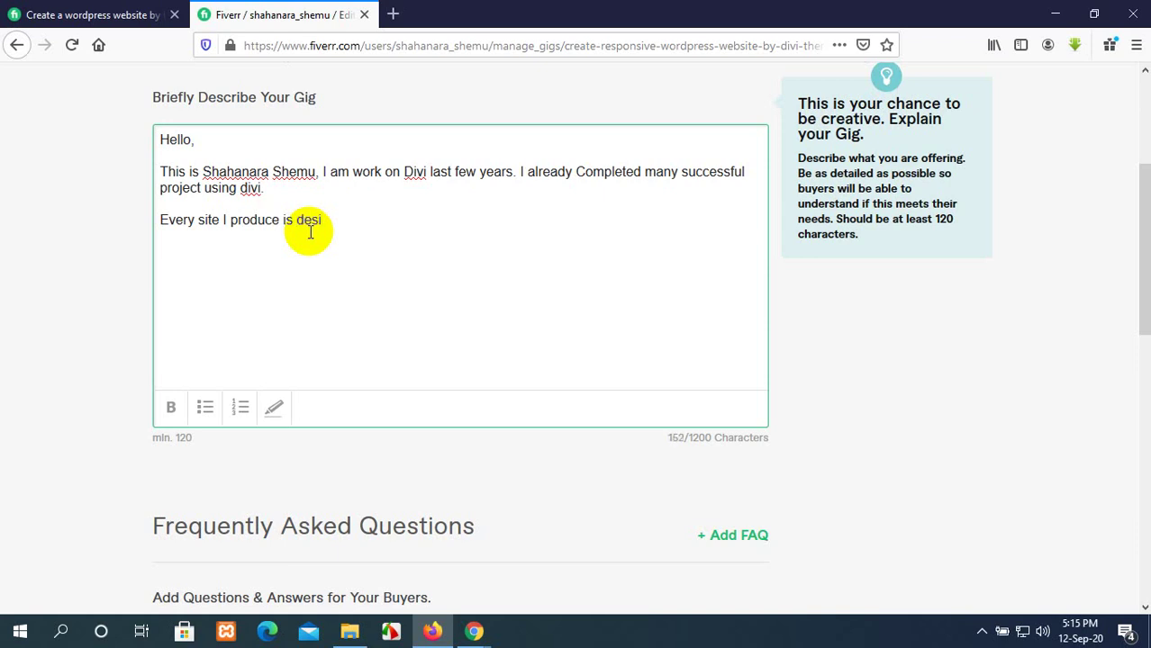
text(gned to fit you)
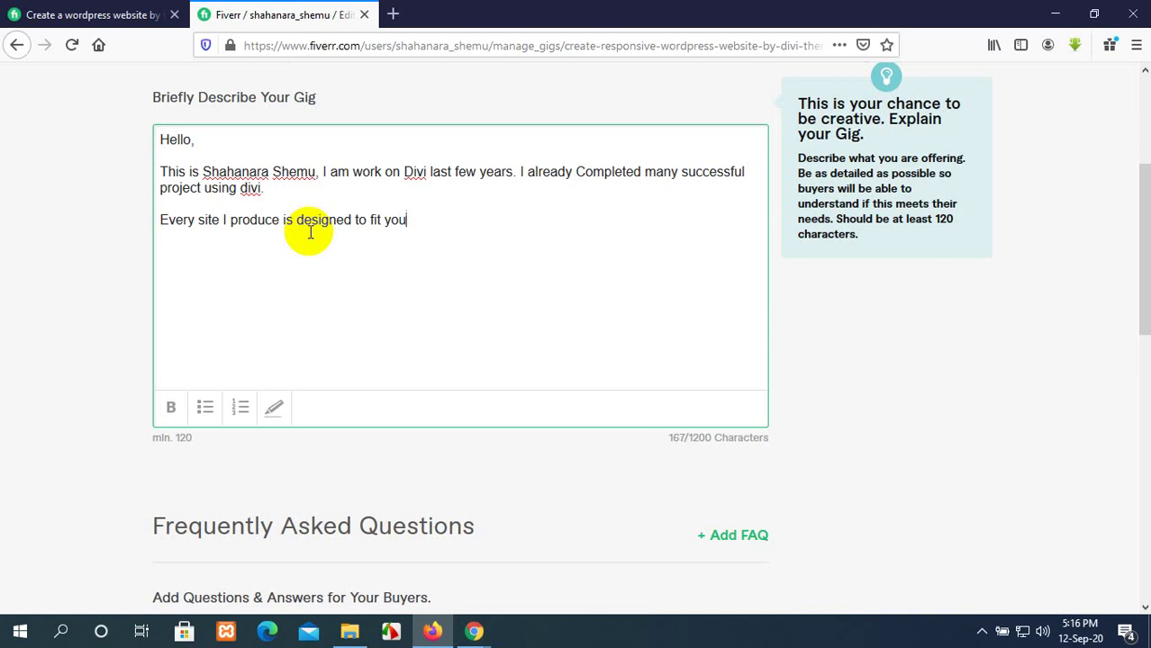
text(r individual)
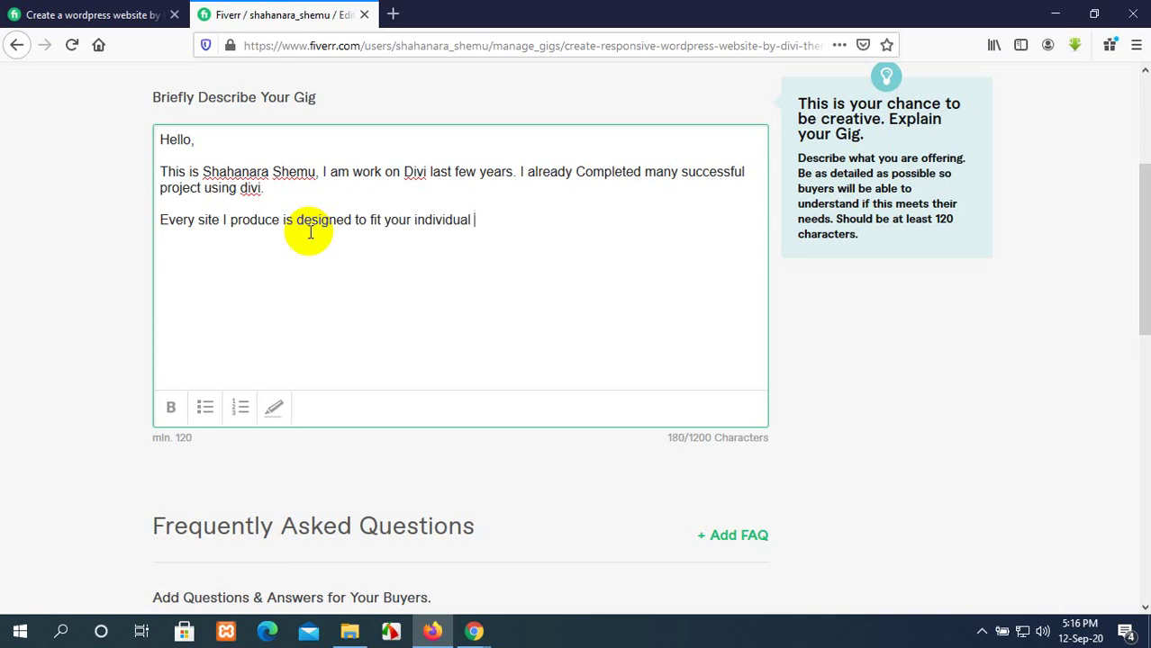
text( needs.)
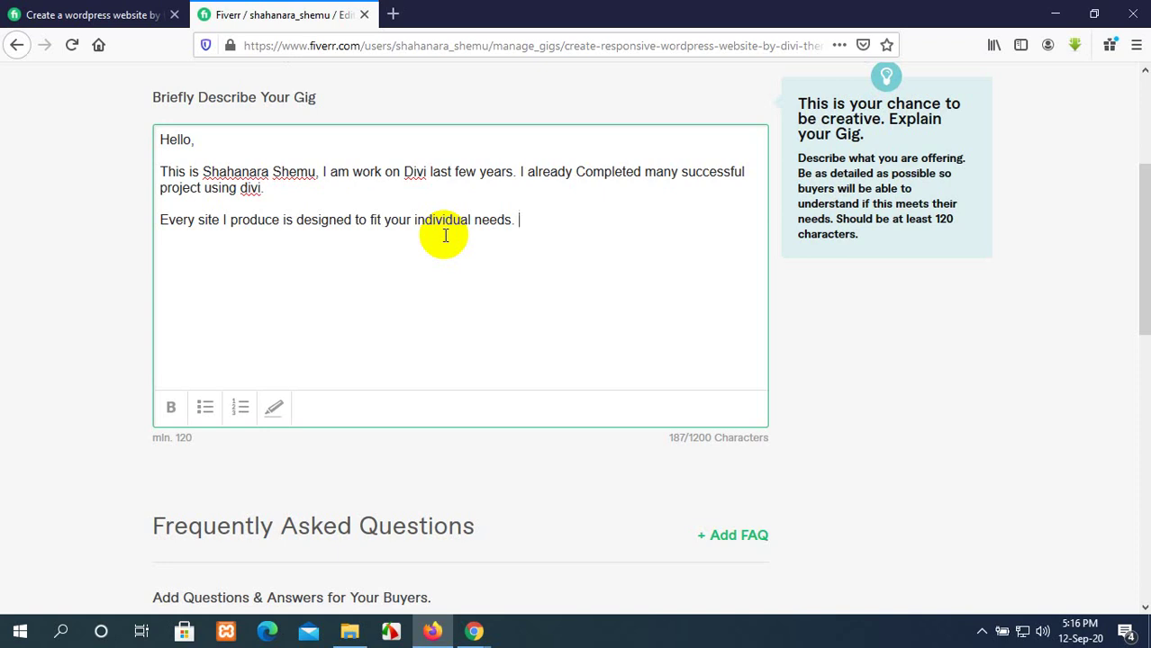
Add 'I don't offer bargain basement services, but I do delever'
text(I don't offer barga)
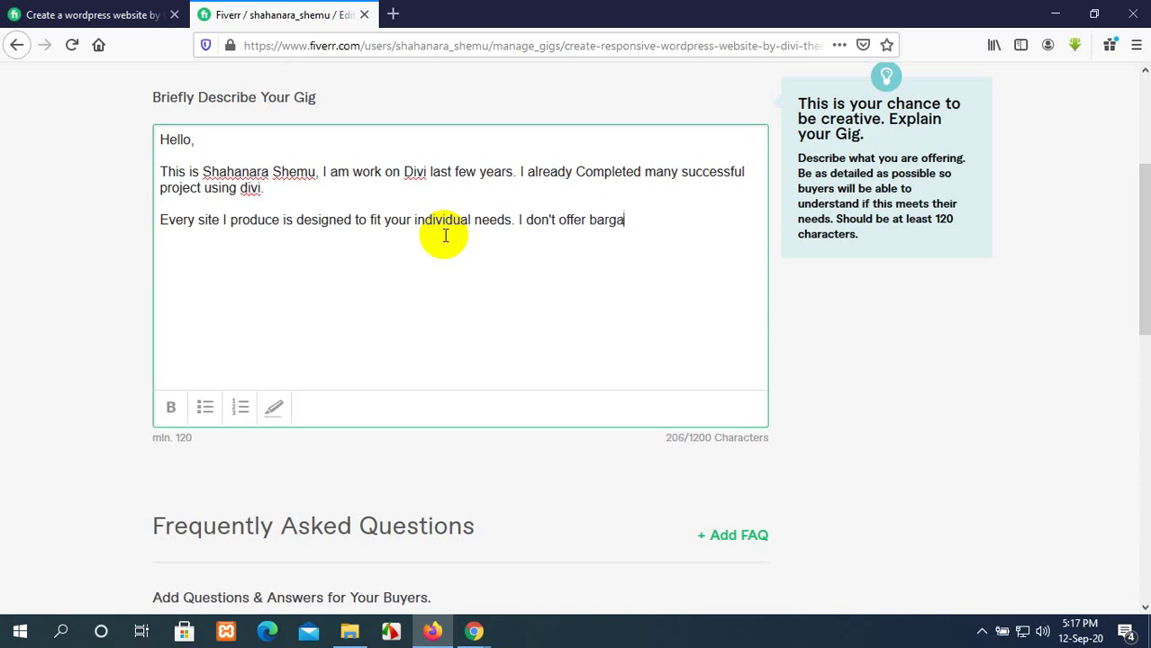
text(in basement )
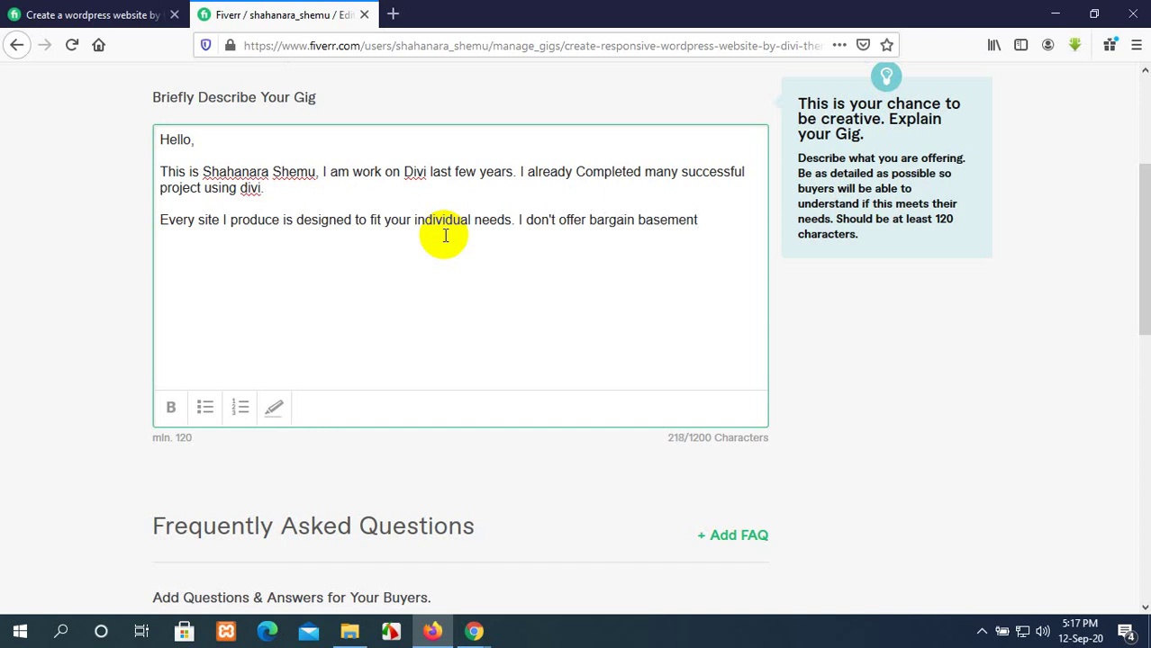
text(services.)
key(BackSpace)
key(BackSpace)
text(, but)
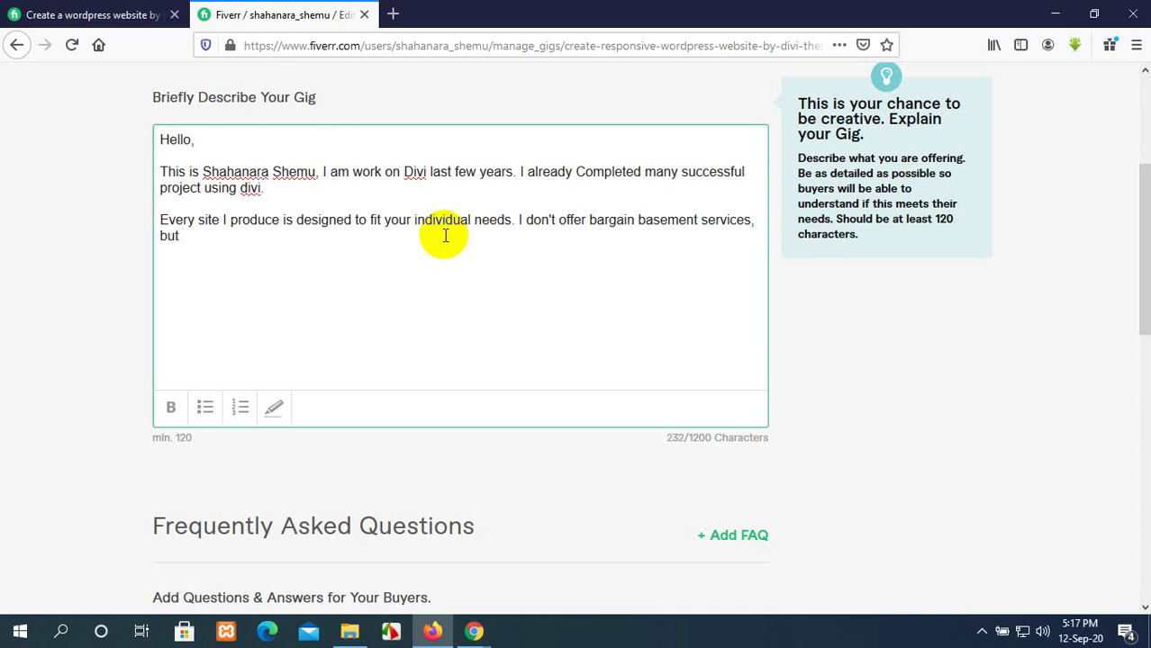
text( I do delever)
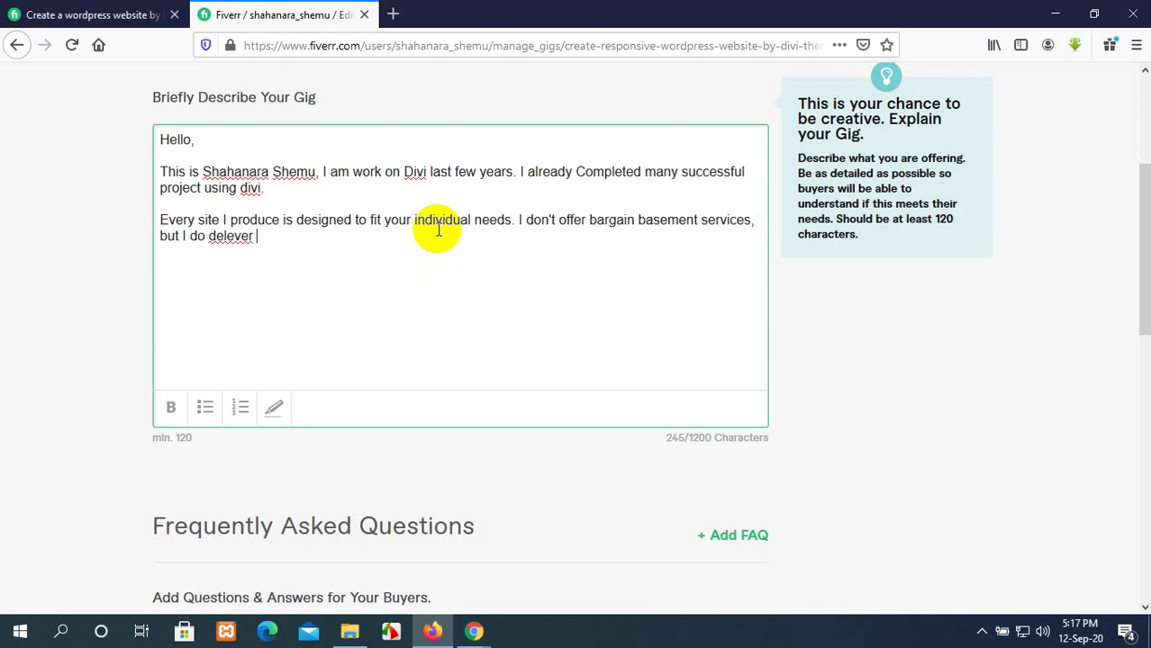
click(120, 159)
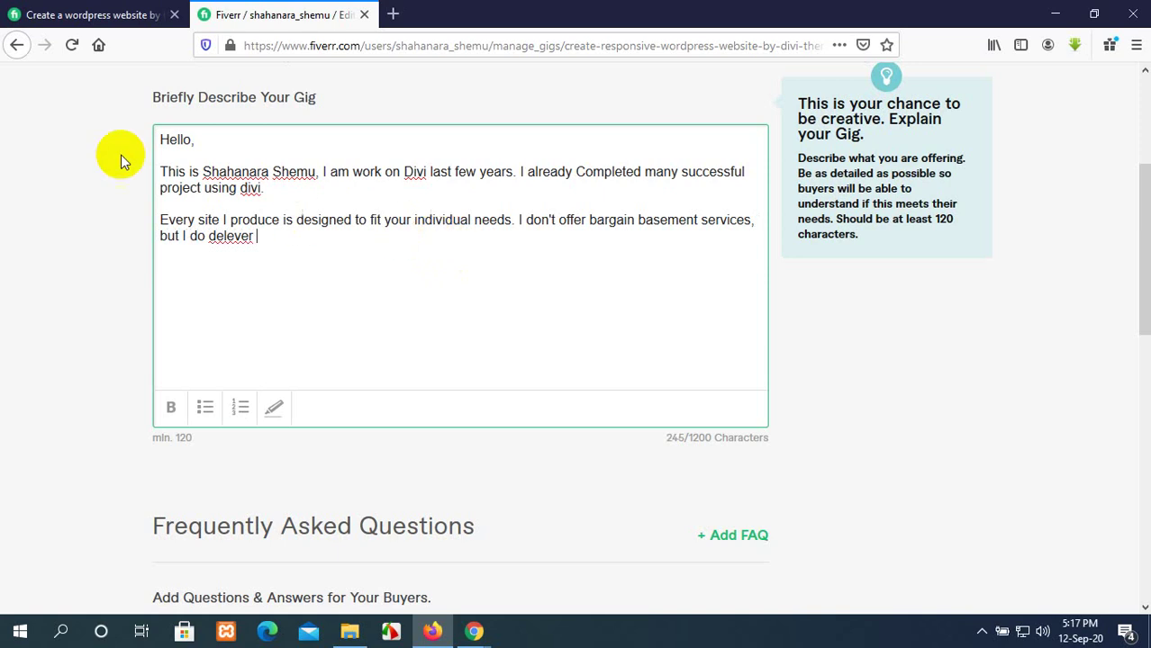
Correct the misspelled 'delever' to 'deliver' in the third paragraph
click(275, 254)
click(236, 236)
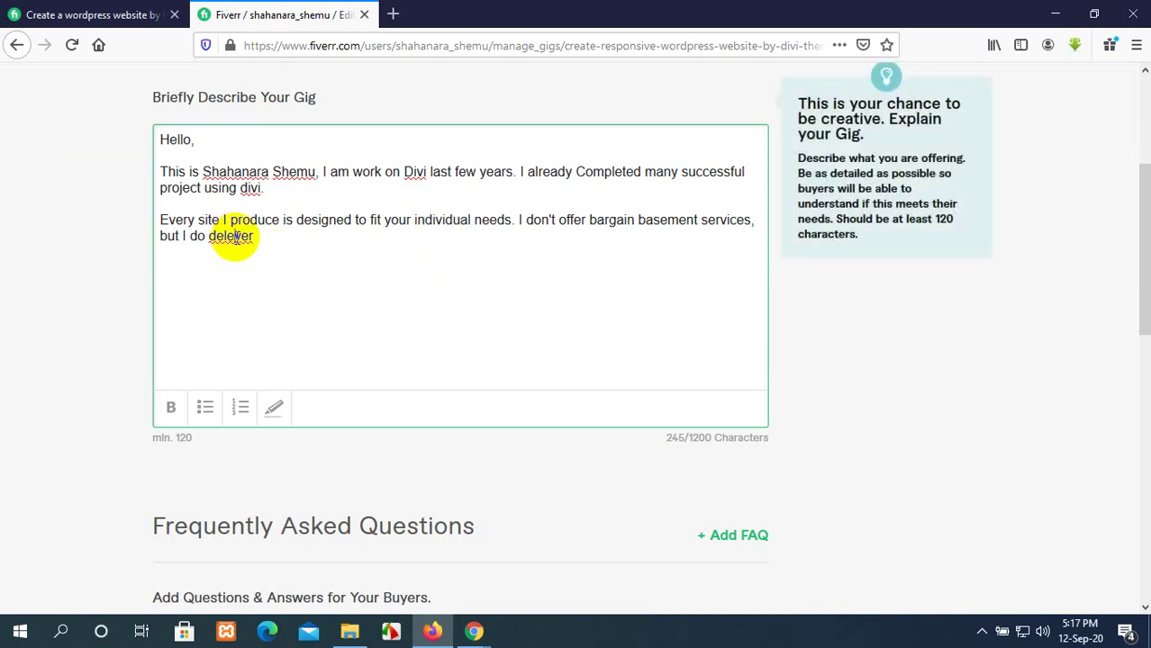
key(BackSpace)
text(i)
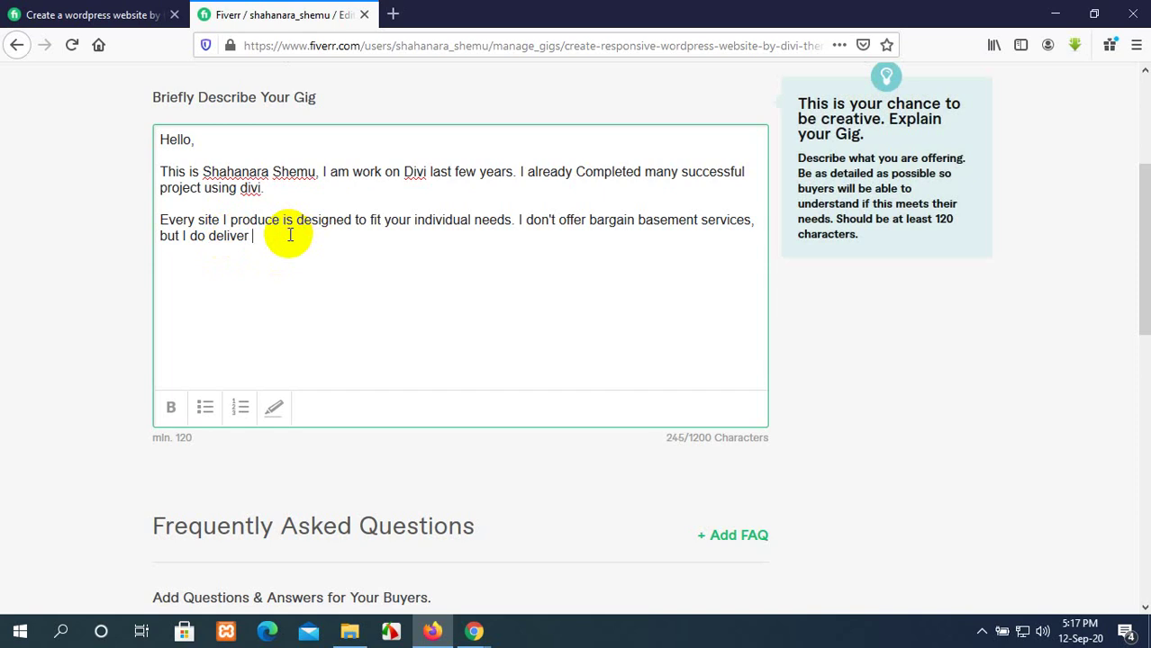
Continue the sentence with 'quality work on time and can guarantee your satisfaction.'
text(quality. work on time)
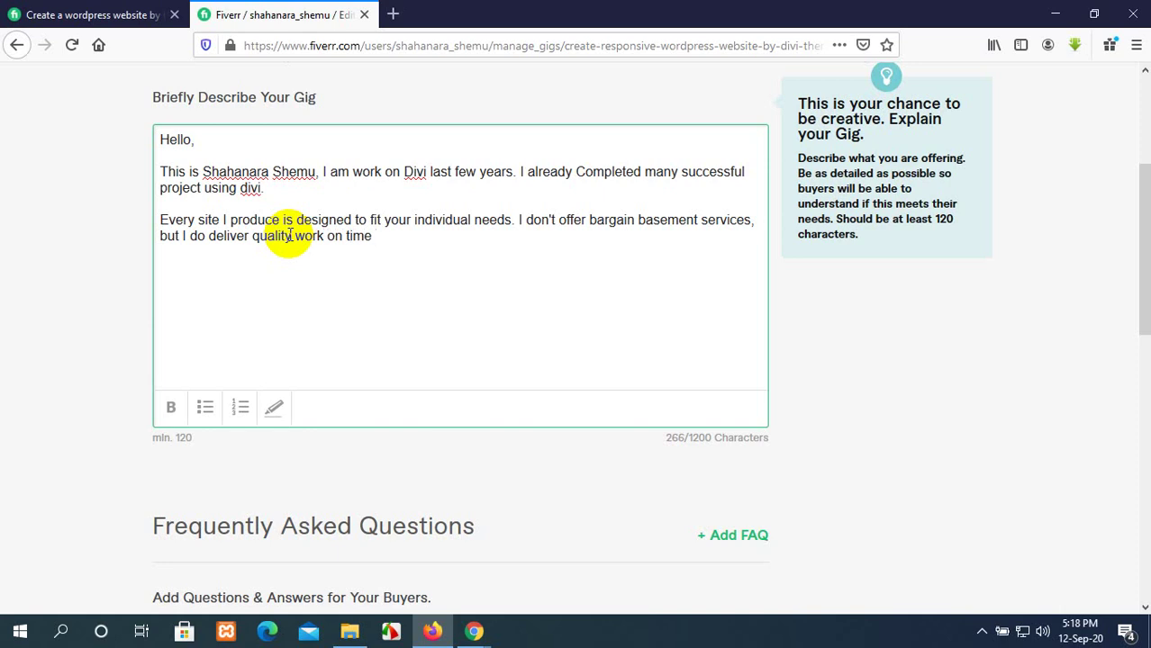
text(and)
text(can guar)
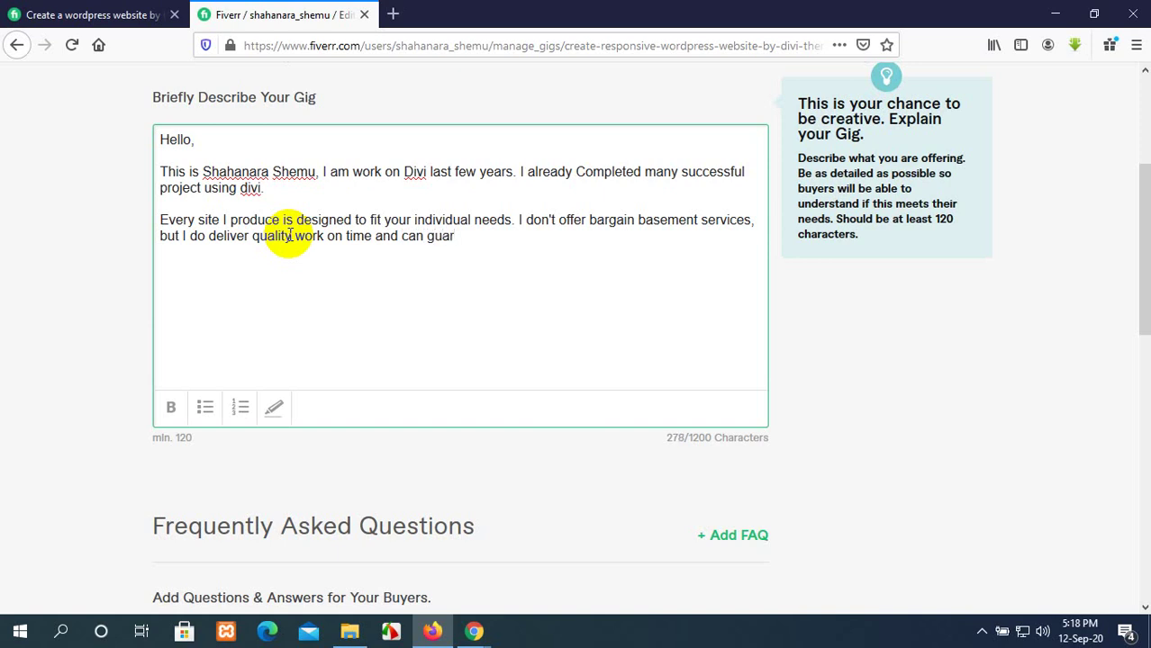
text(antee your satisf)
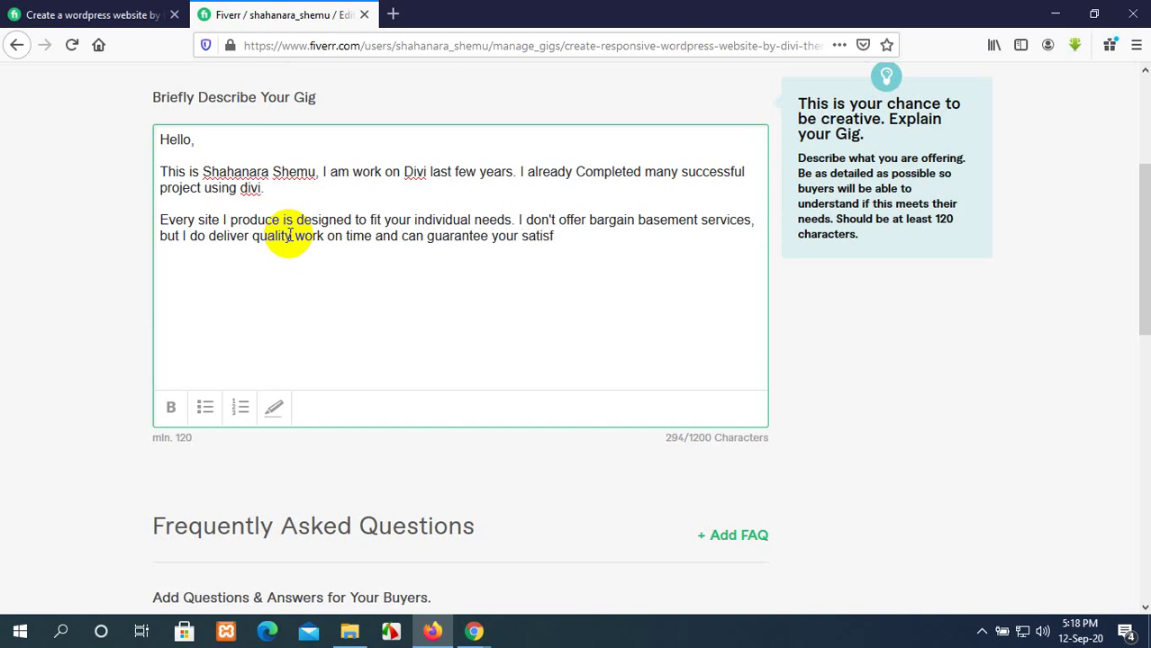
text(action.)
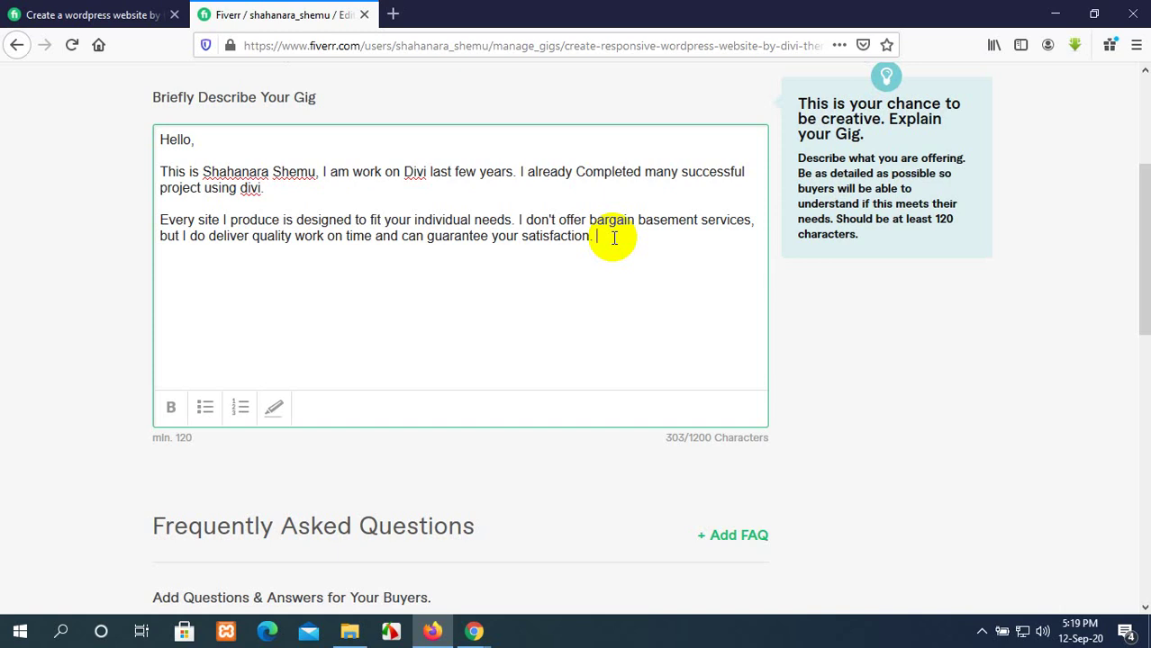
Replace the final period with 'with the finished product.' and begin 'Every website'
key(BackSpace)
key(BackSpace)
text(with the)
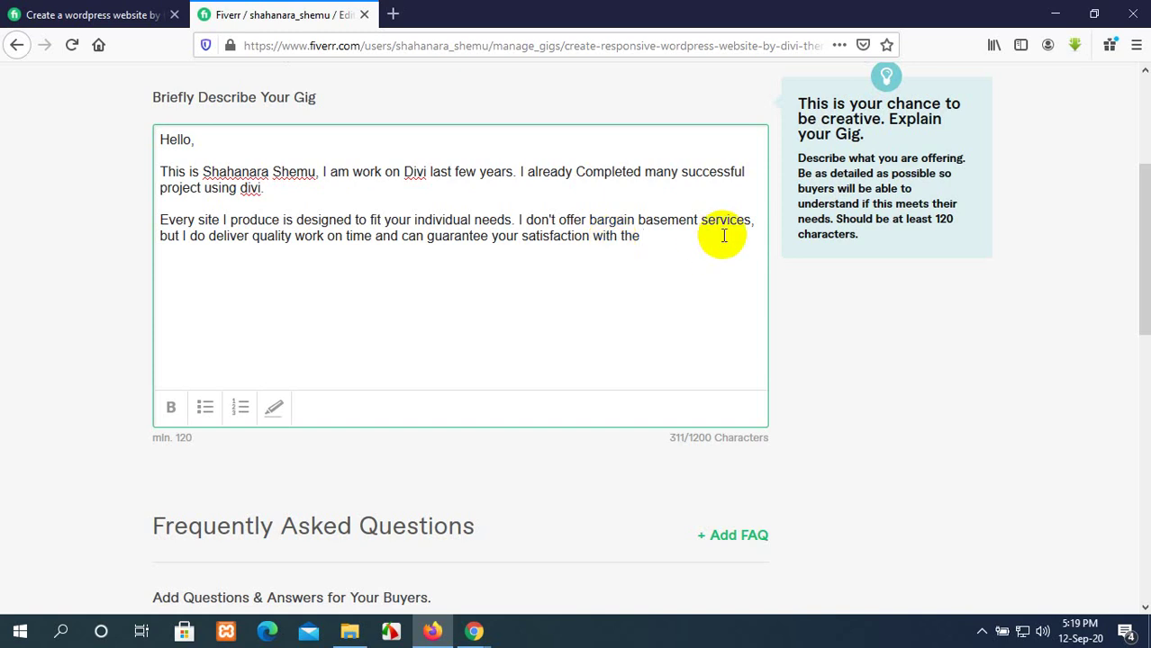
text(finished product.)
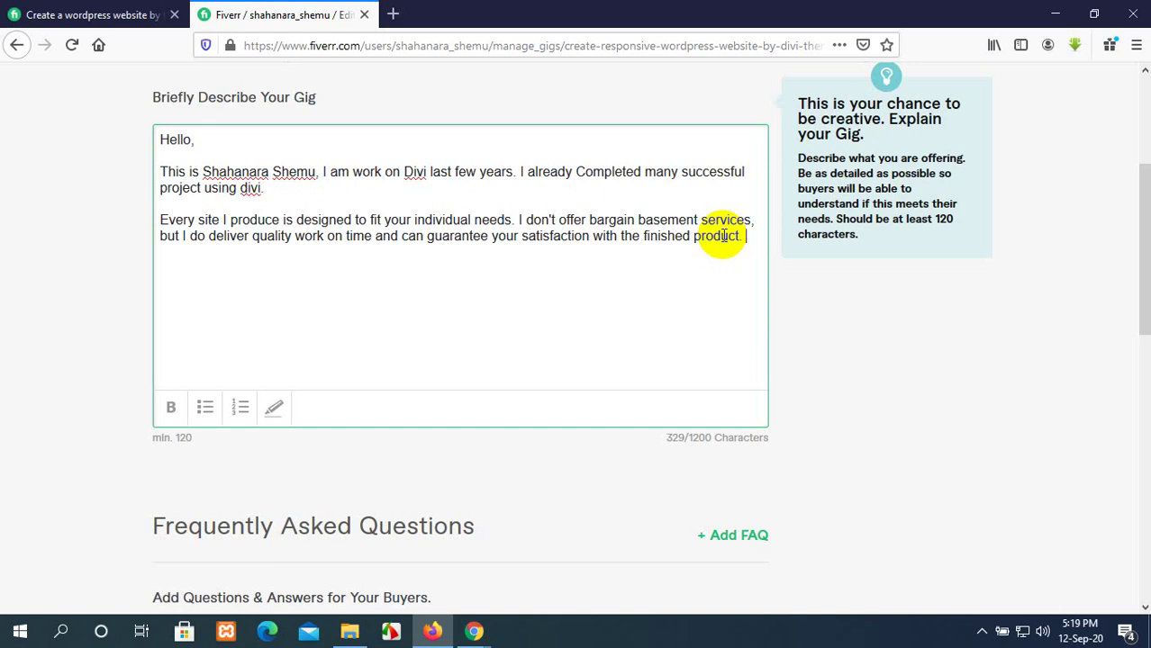
text(Every website)
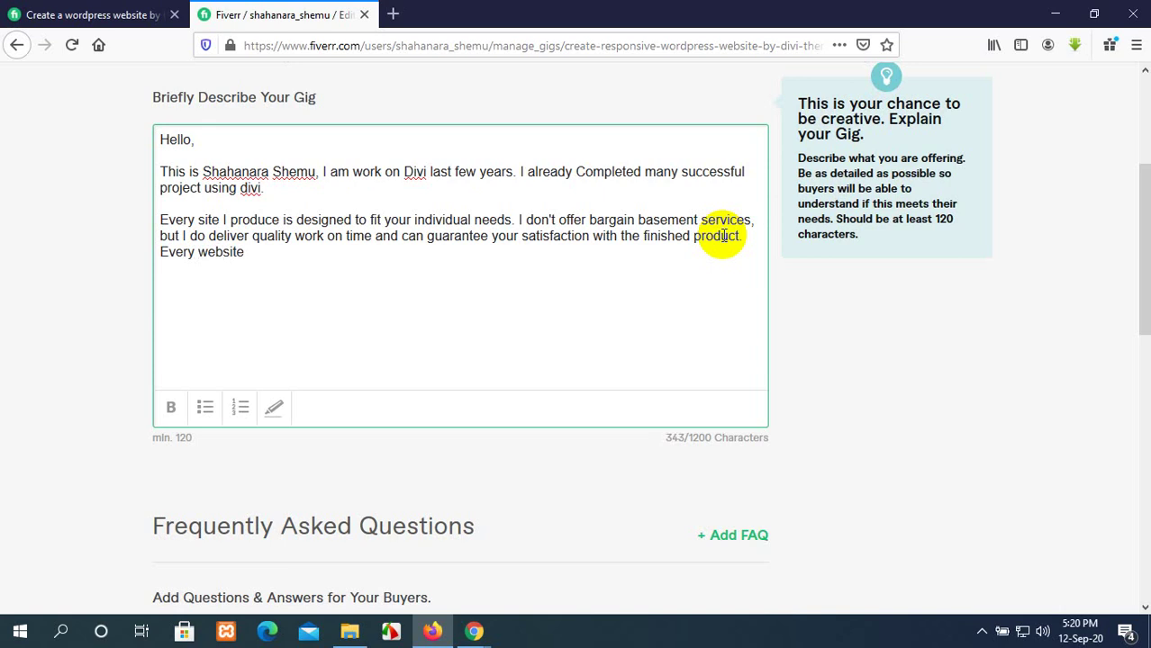
Add 'I maintain Secure, responsive, SEO Friendly, Fast Loading', fixing the typos
text(I maintain Sec)
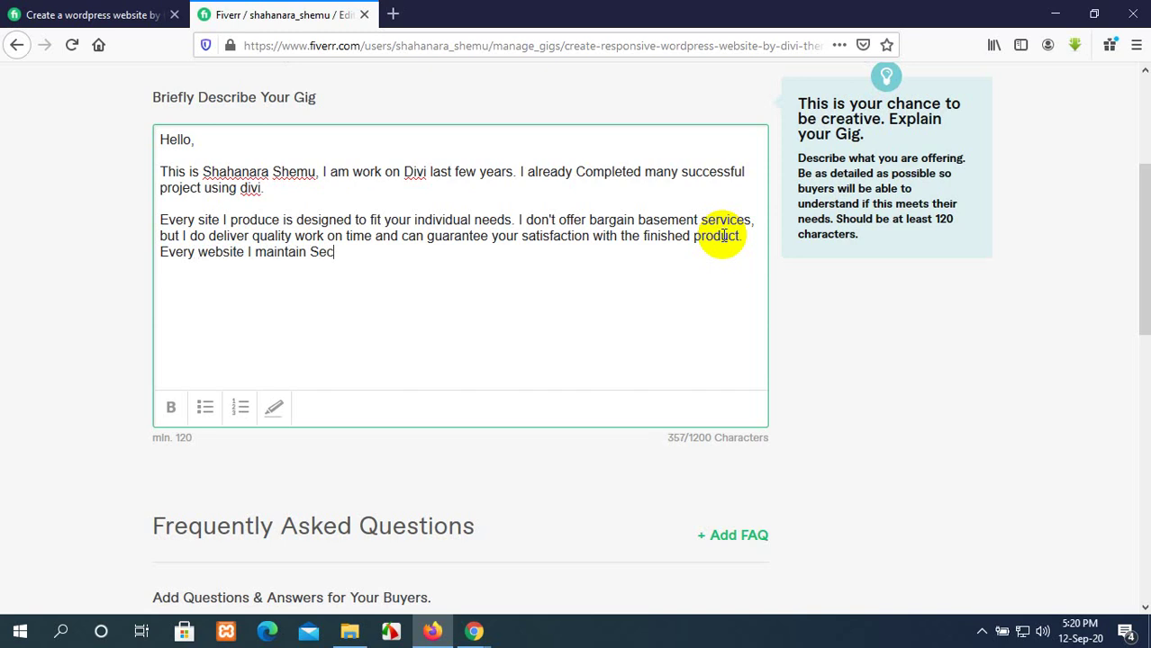
text(ure)
key(BackSpace)
text(, respon)
key(BackSpace)
text(nsive)
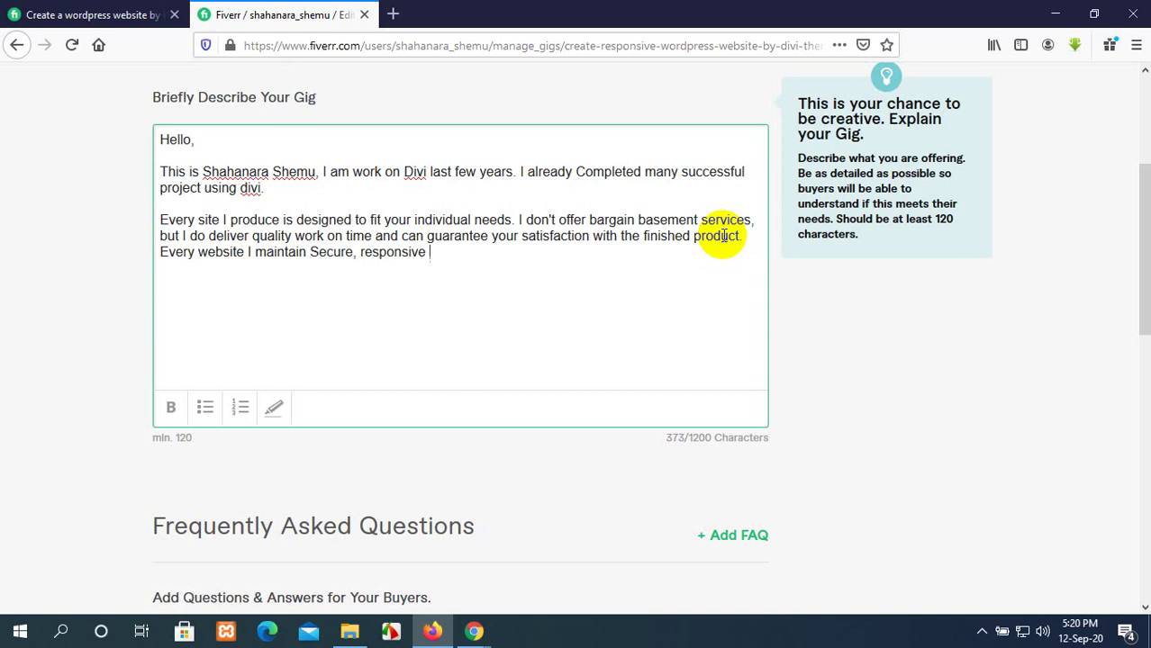
text(, SEO Friendly)
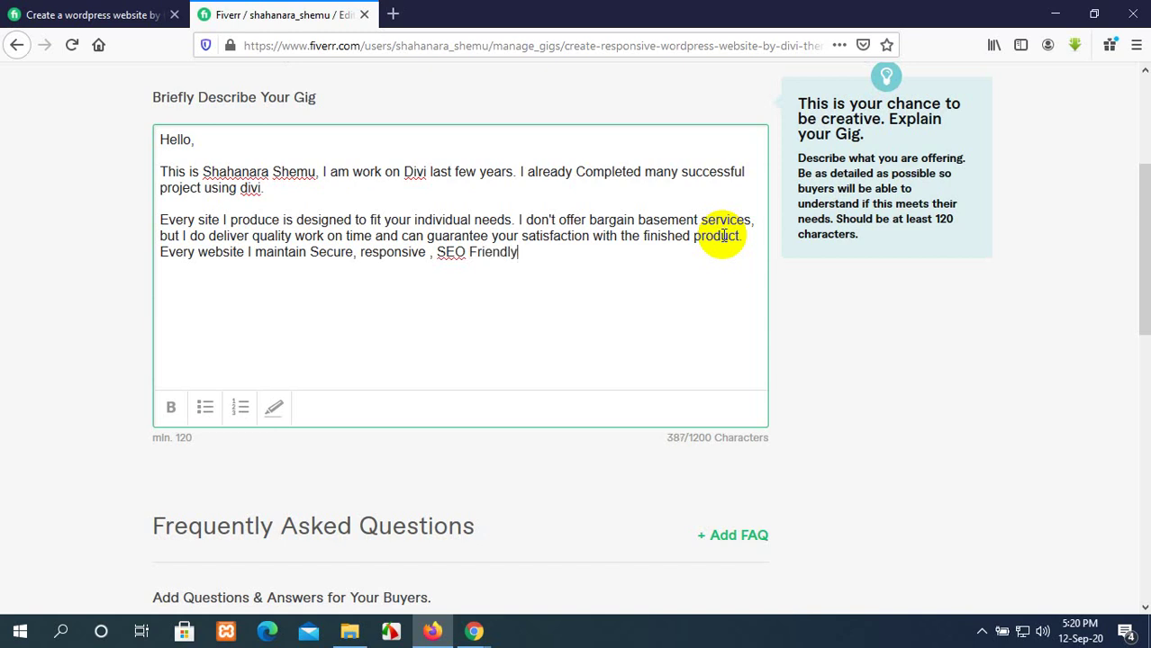
text(, Fast Loading)
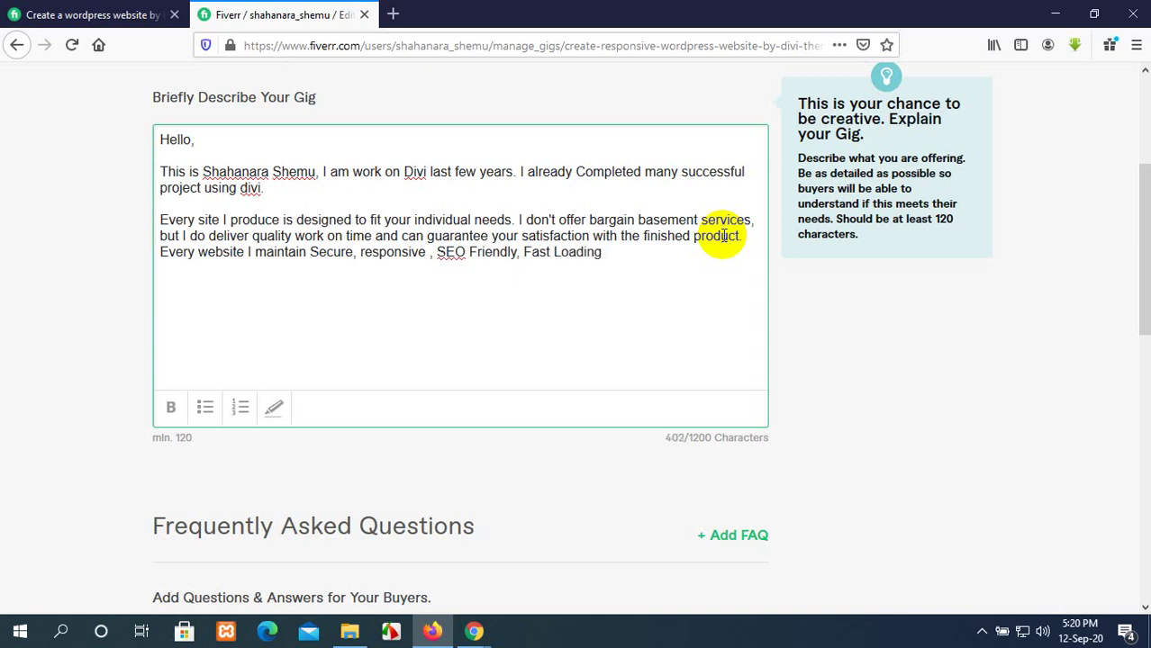
Finish the list with 'and Professional user friendly website', correcting the misspelled 'frandly'
key(BackSpace)
text(,)
key(BackSpace)
key(BackSpace)
text(and)
text(Professional)
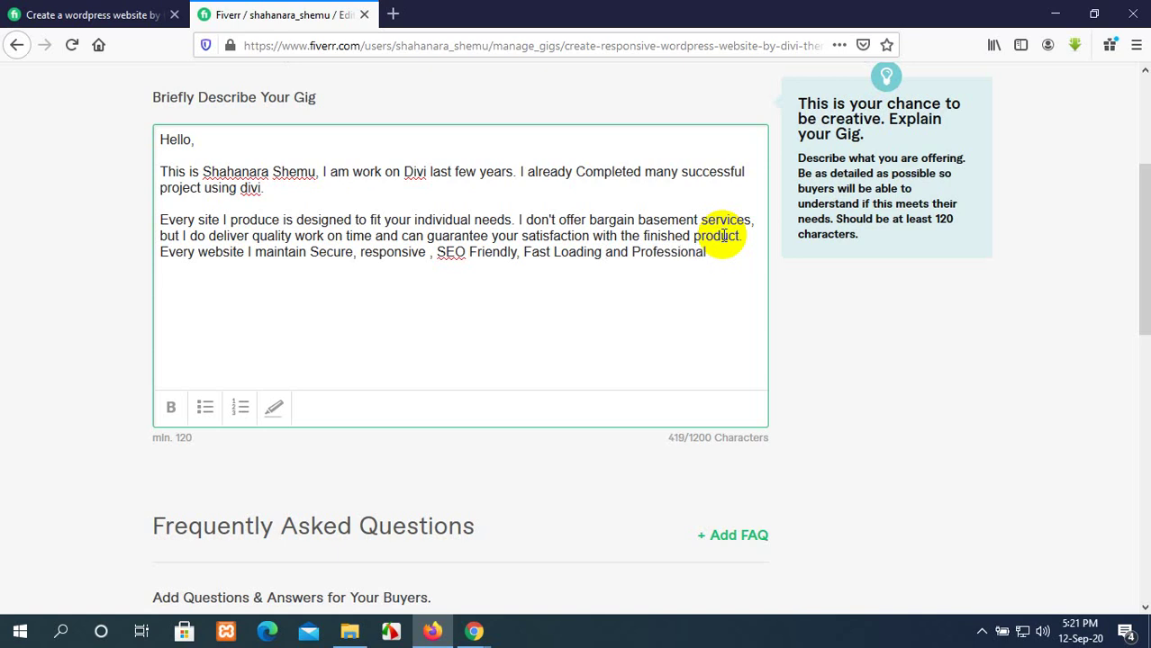
text( user frandly)
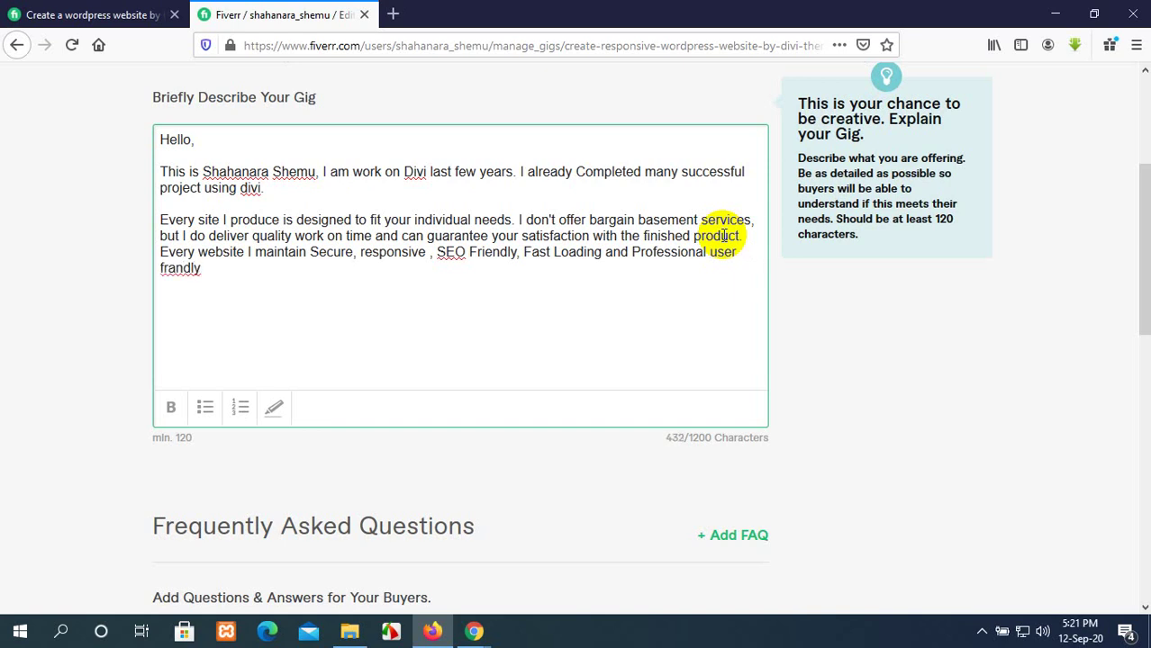
key(BackSpace)
key(BackSpace)
key(BackSpace)
text(ly)
key(BackSpace)
key(BackSpace)
key(BackSpace)
key(BackSpace)
key(BackSpace)
key(BackSpace)
text(iendly website)
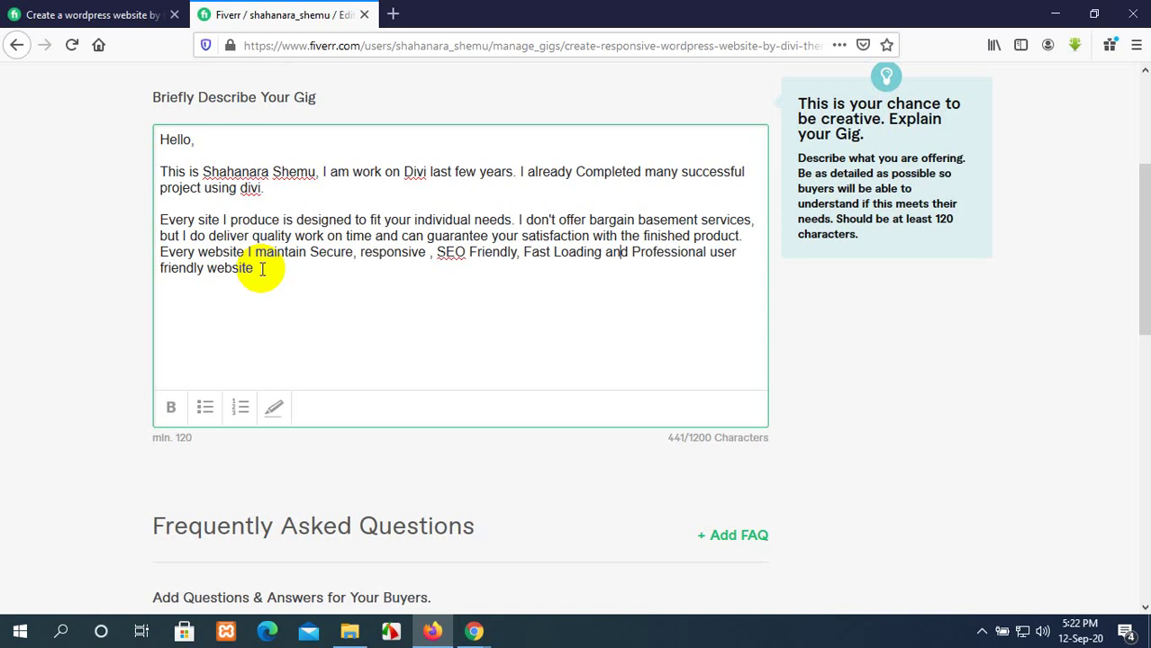
Correct the 'anad' typo so the word reads 'and'
text(and)
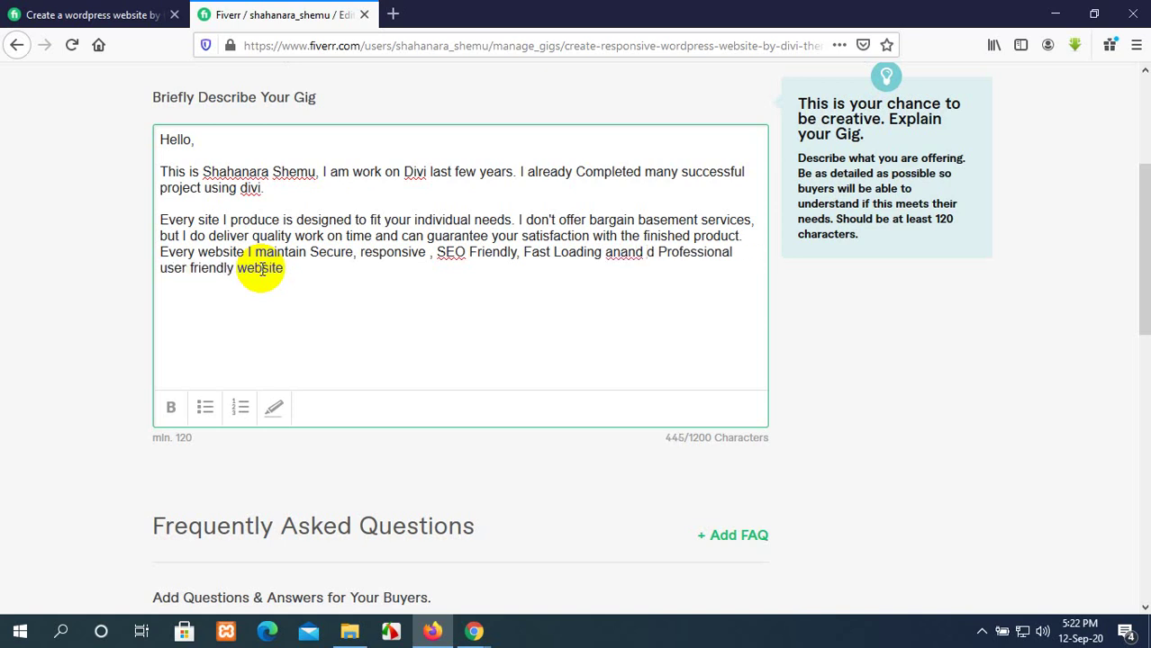
key(BackSpace)
key(BackSpace)
key(BackSpace)
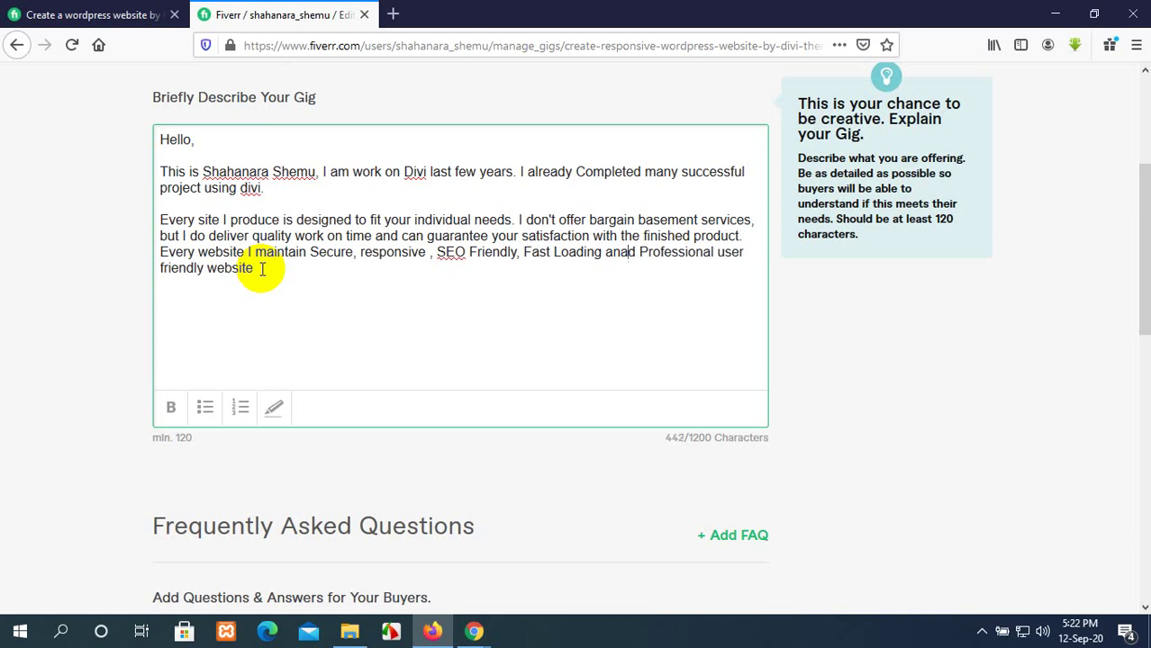
key(BackSpace)
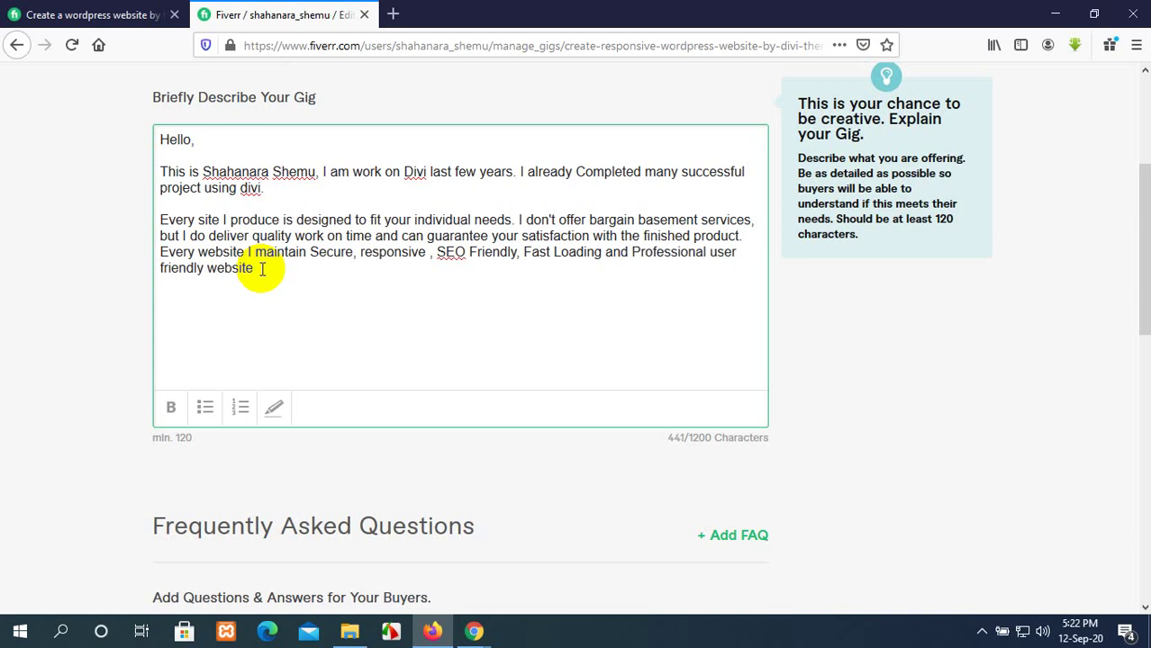
End the paragraph with 'and of course Followed by modern design pattern' and start a new line
click(264, 269)
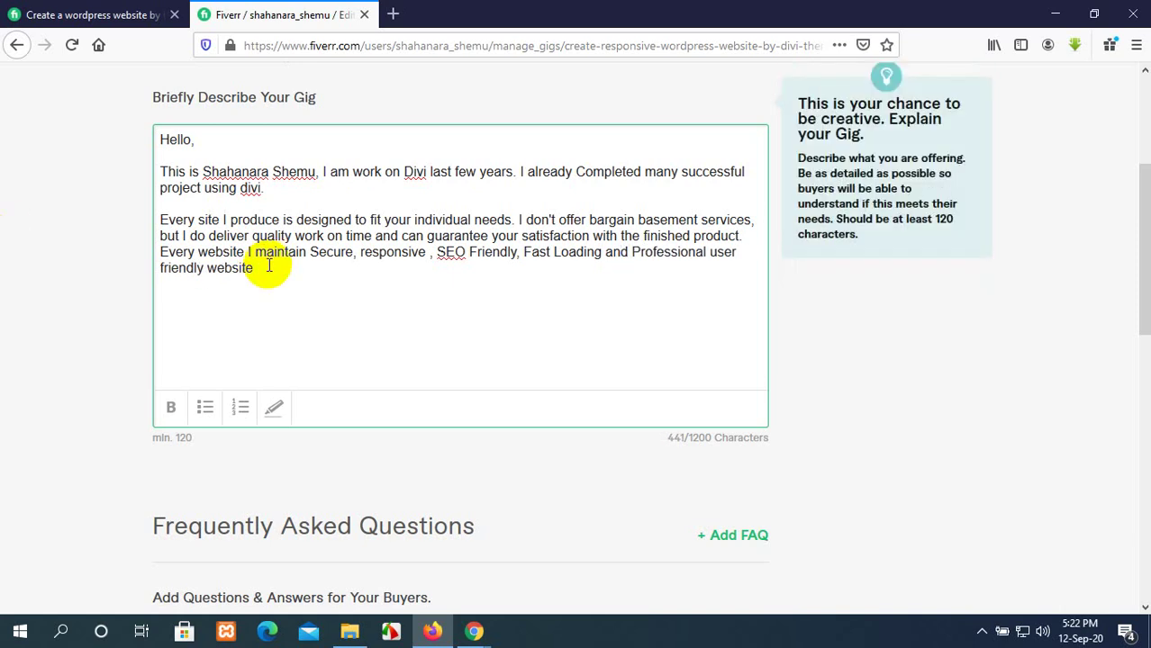
text(and of cout)
key(BackSpace)
text(rse)
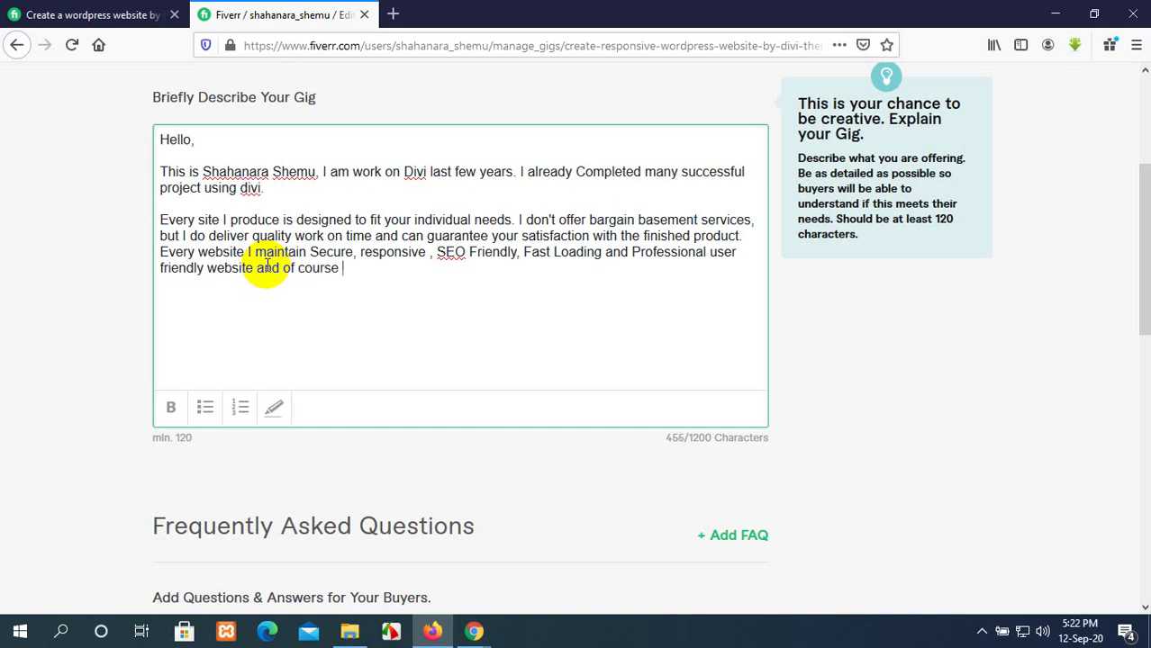
text( Followed by )
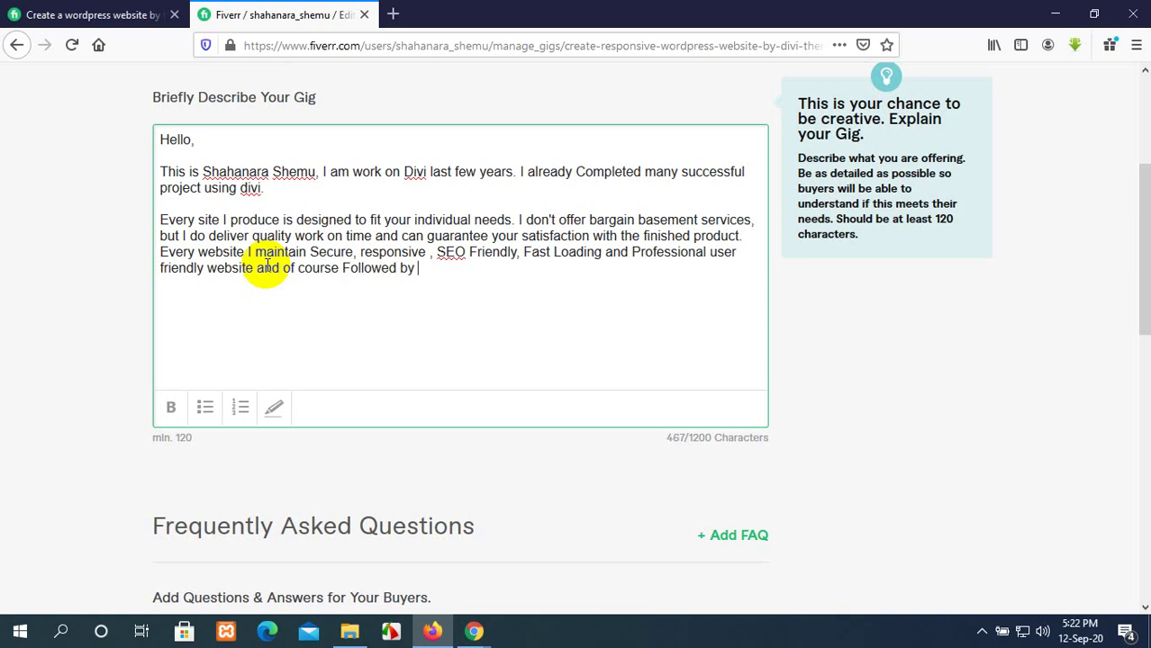
text(morder)
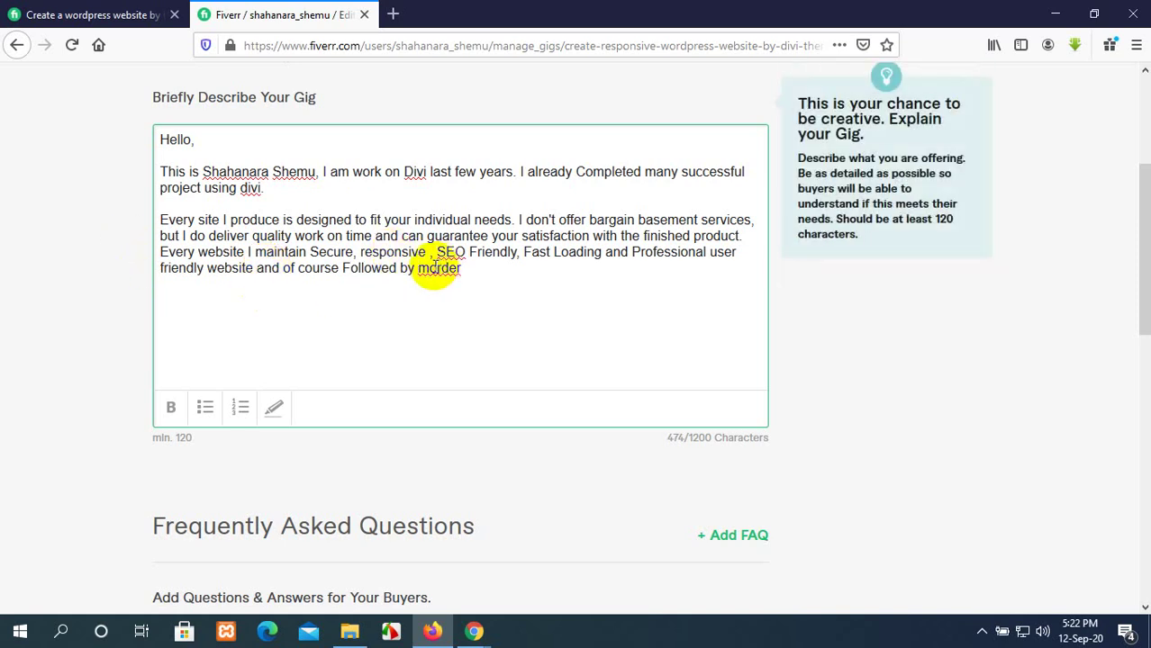
drag(463, 269, 411, 268)
text(mod)
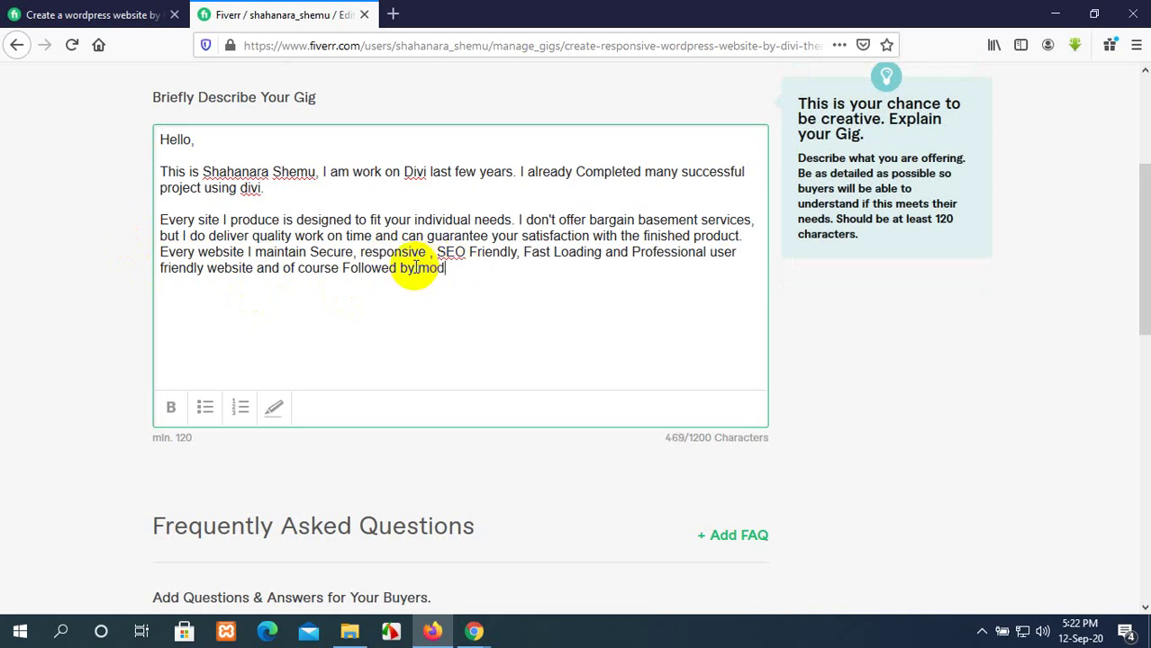
text(ern)
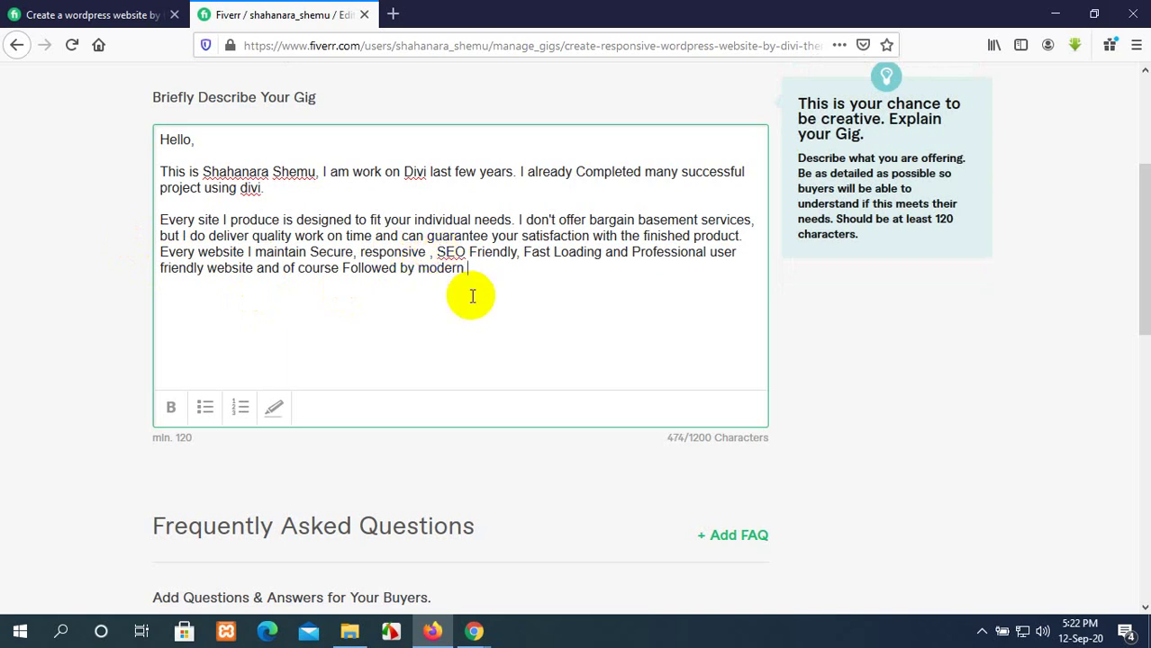
text( design patt)
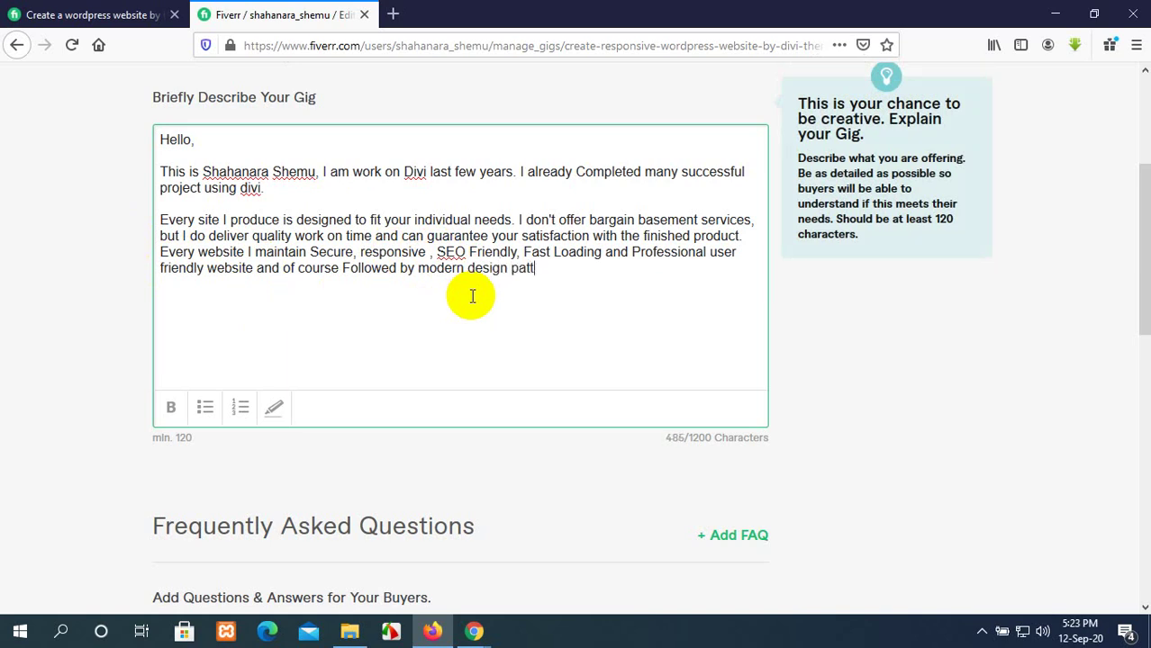
text(ern.)
key(Return)
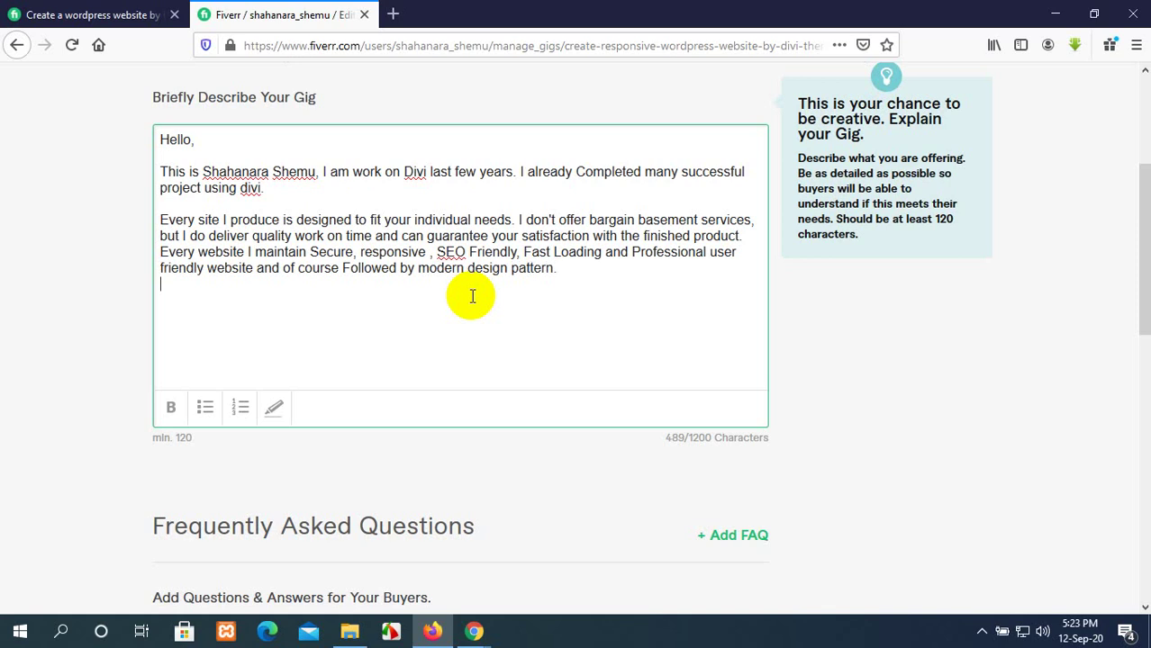
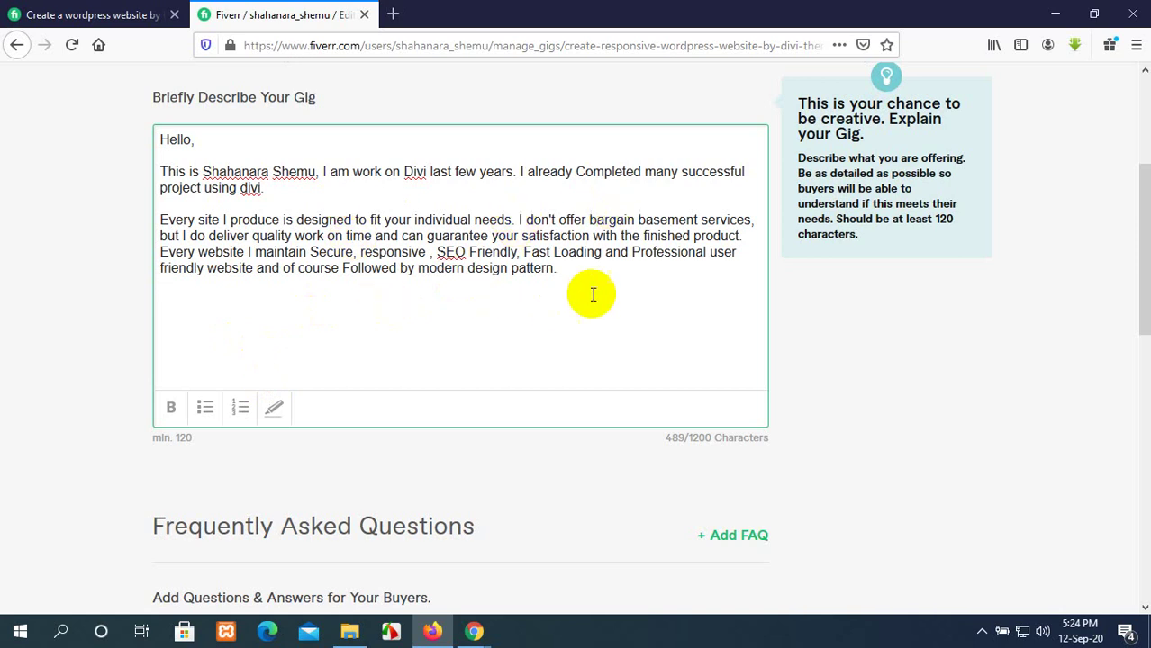
After 'pattern.', add the heading 'MY SERVICE FOR YOU' on a new line and start a bulleted list below it
click(580, 269)
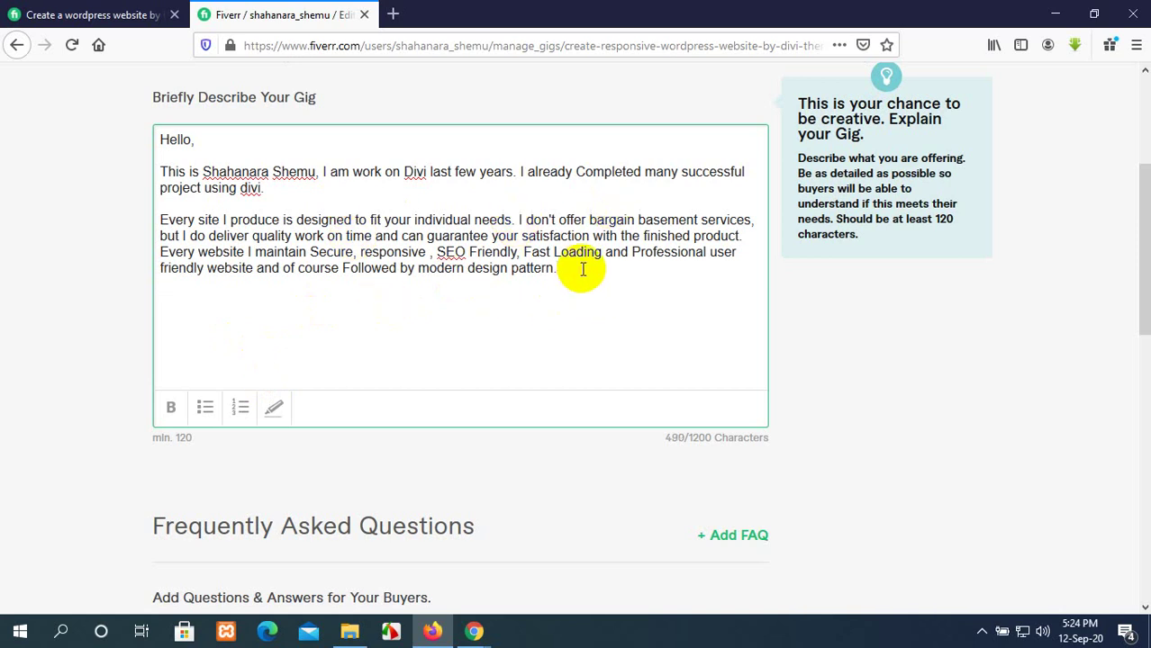
key(Return)
key(Return)
key(BackSpace)
key(Return)
text(My)
key(BackSpace)
key(BackSpace)
text(Y SERVICE)
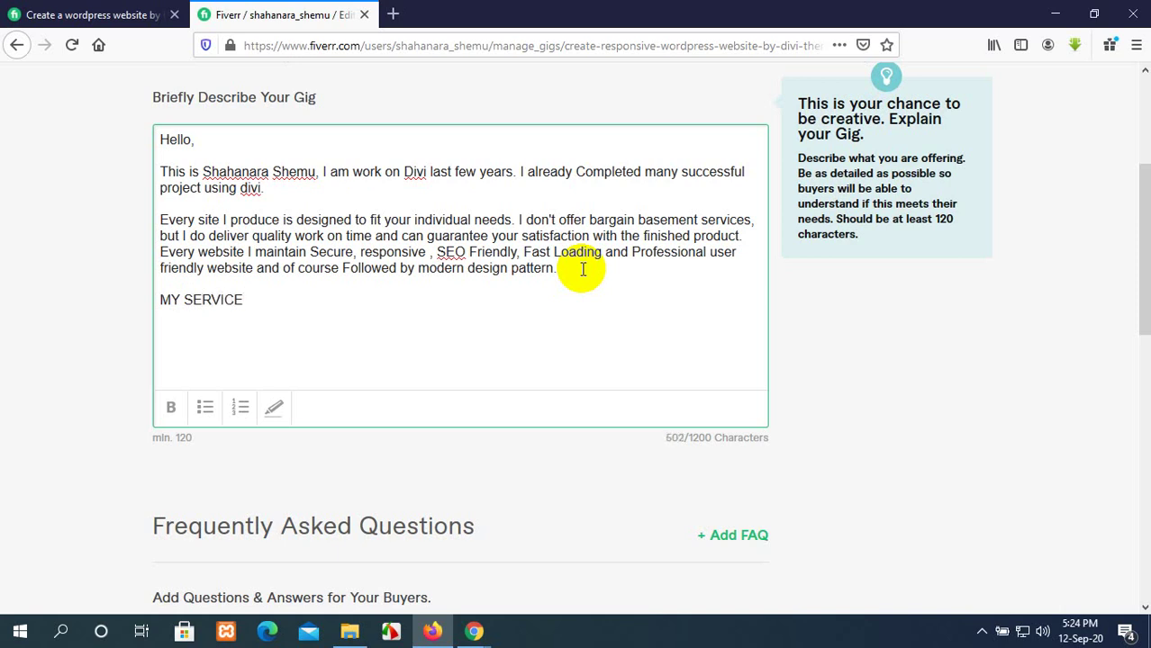
text( FOR YOU)
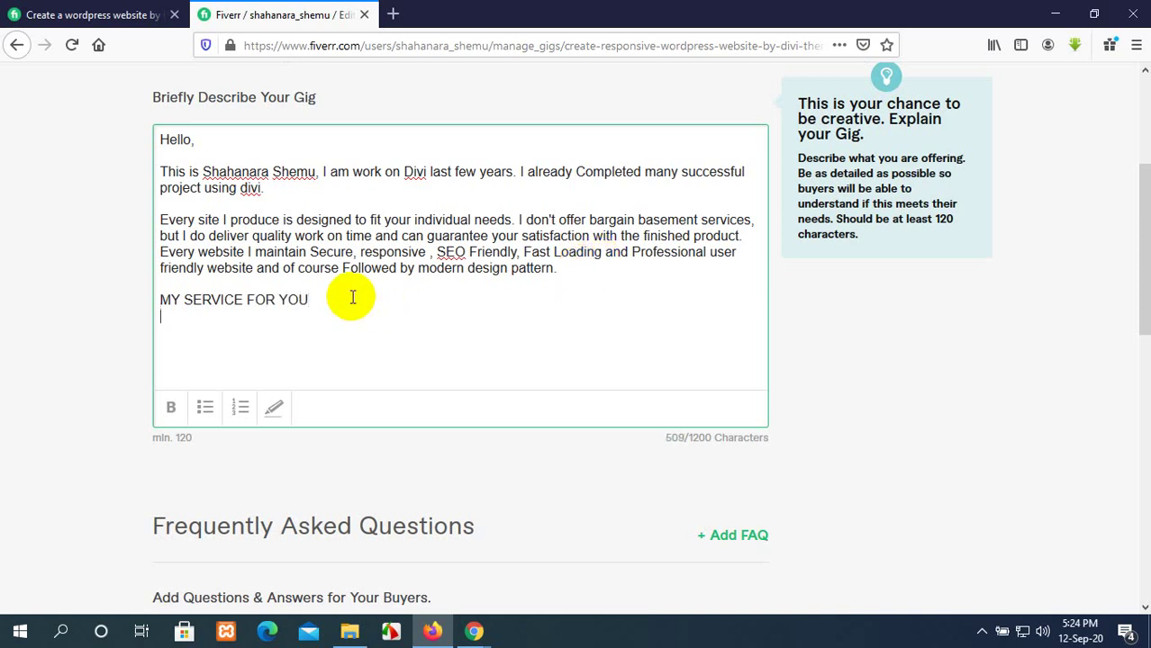
click(206, 409)
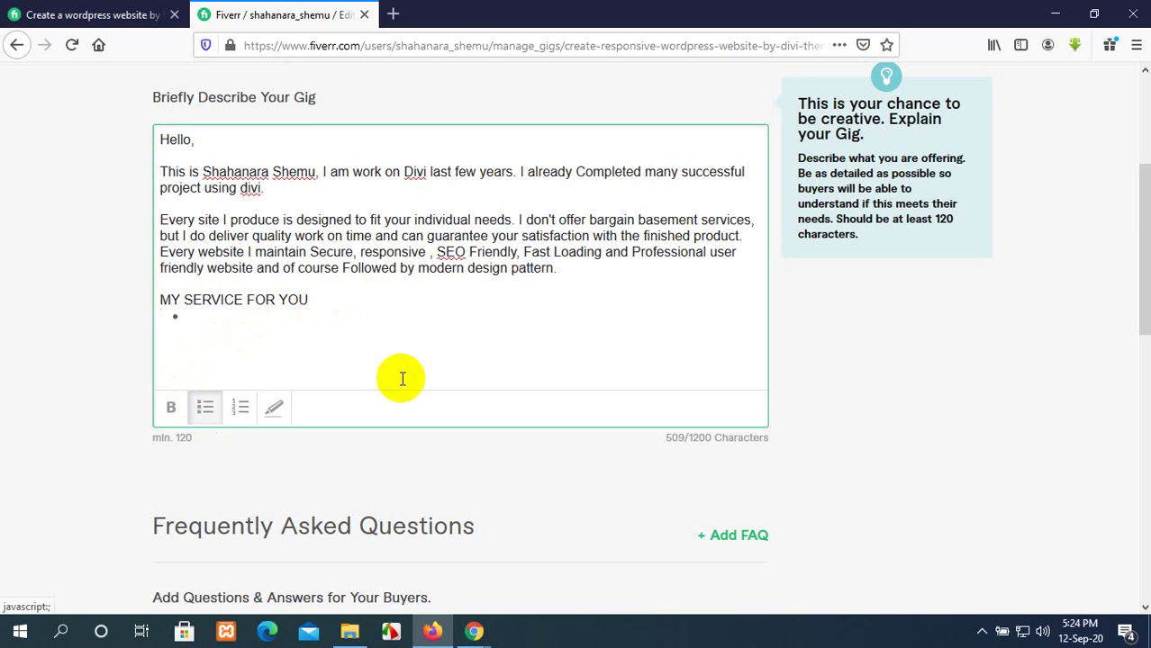
Fill the first bullet: 'Any type of customization using divi theme, plugins, page builder, Theme customization, html, css,etc'
scroll(270, 288, down, 2)
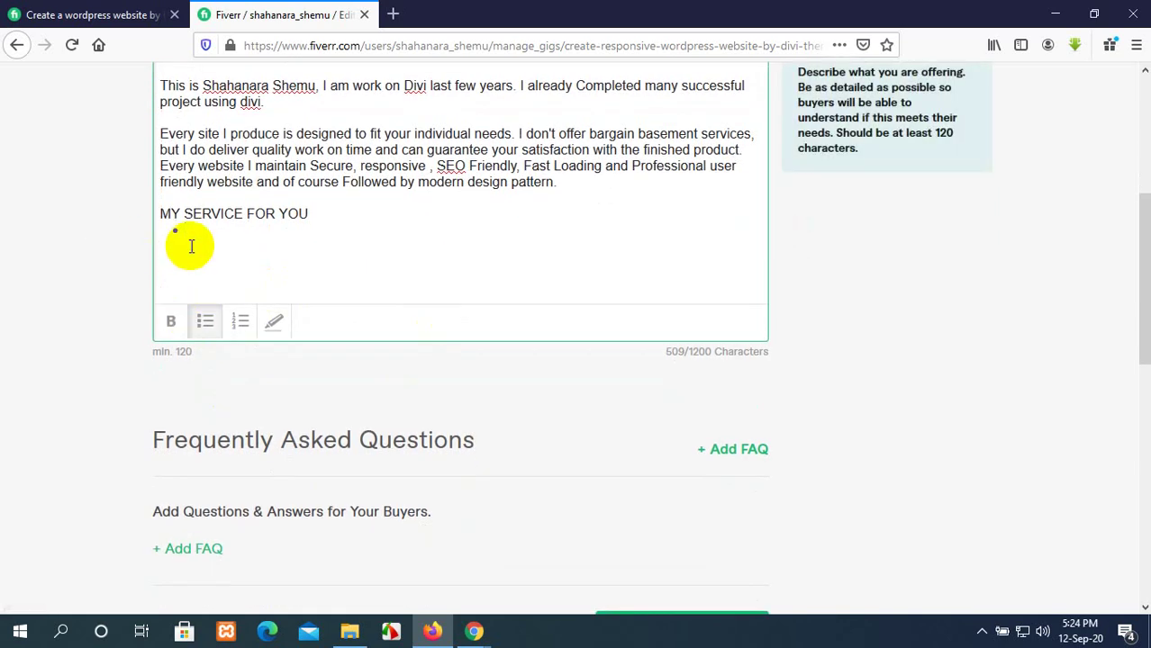
text(Any type of customi)
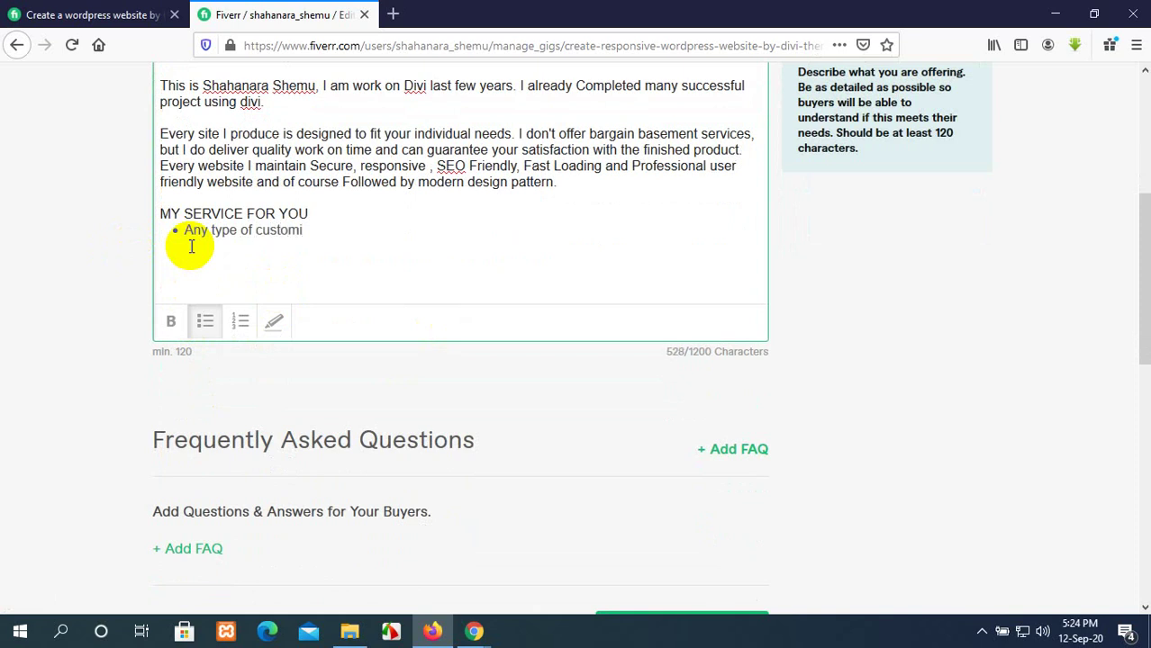
text(zation using )
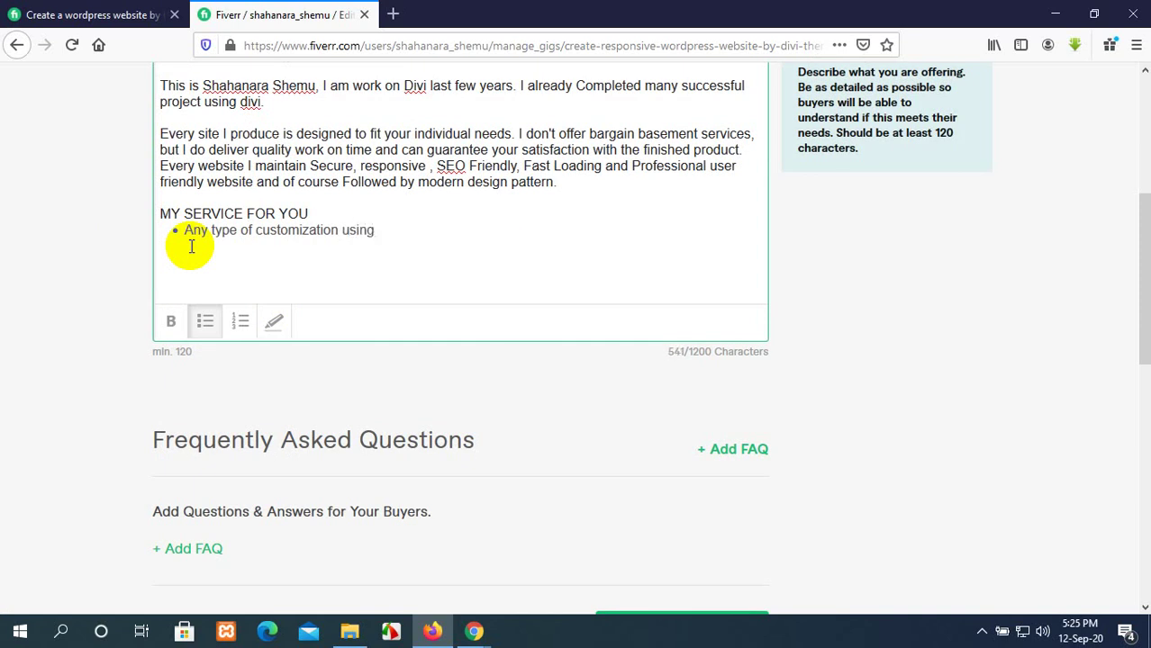
text(divi theme)
text(, )
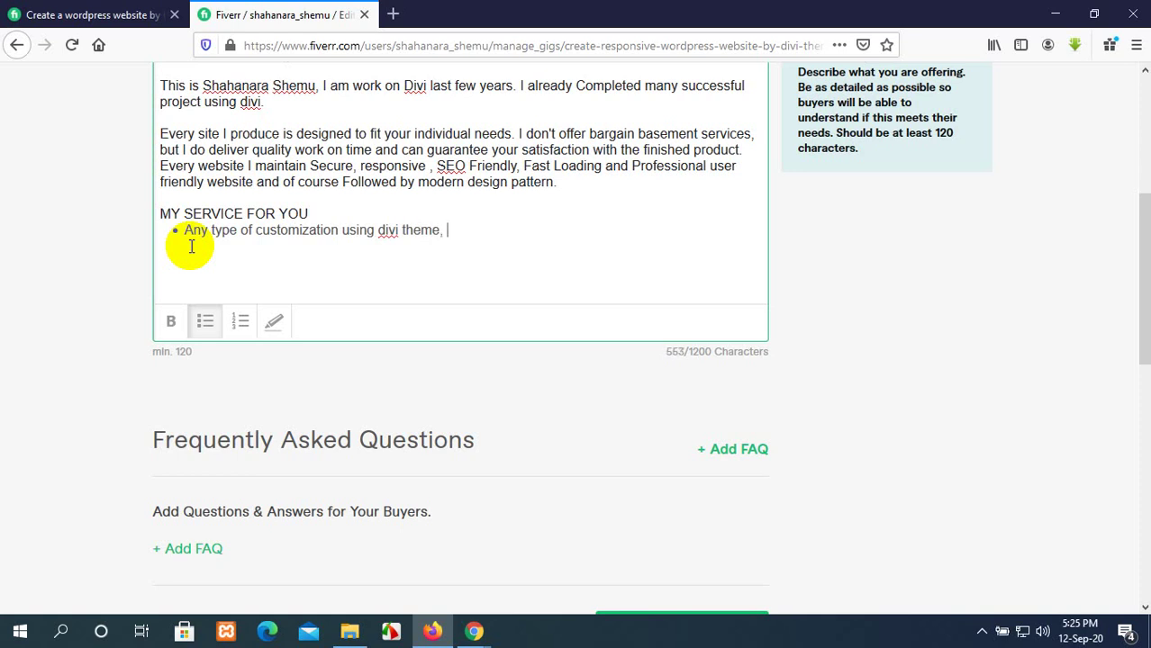
text(plud)
key(BackSpace)
text(gins, page)
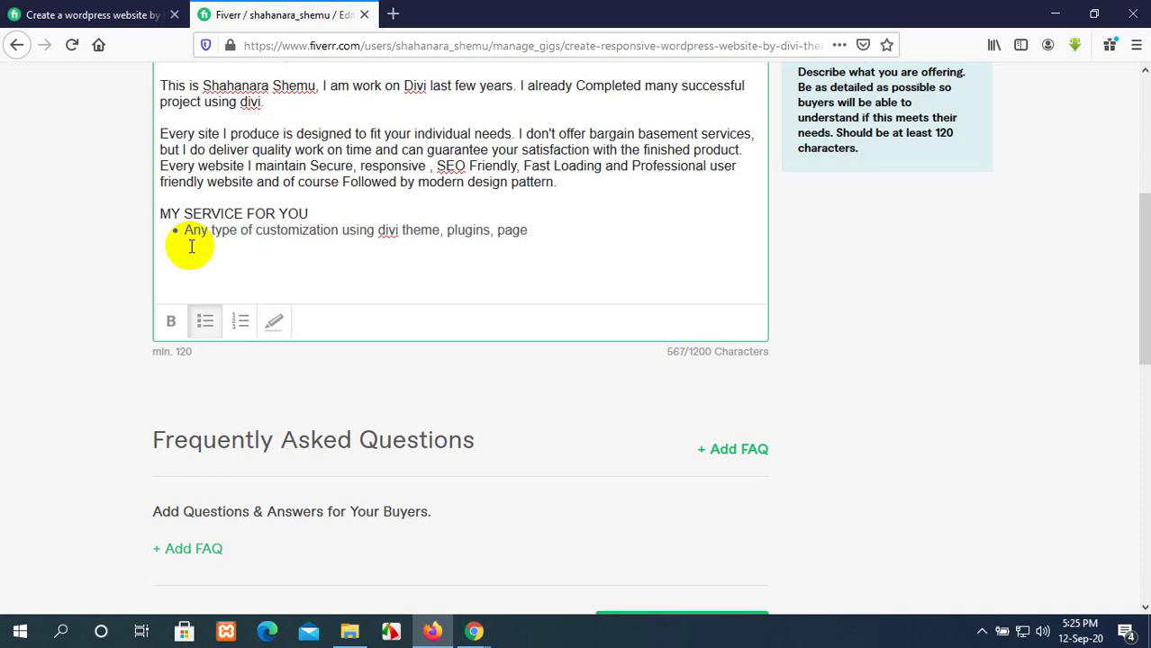
text( builder,)
text(Theme)
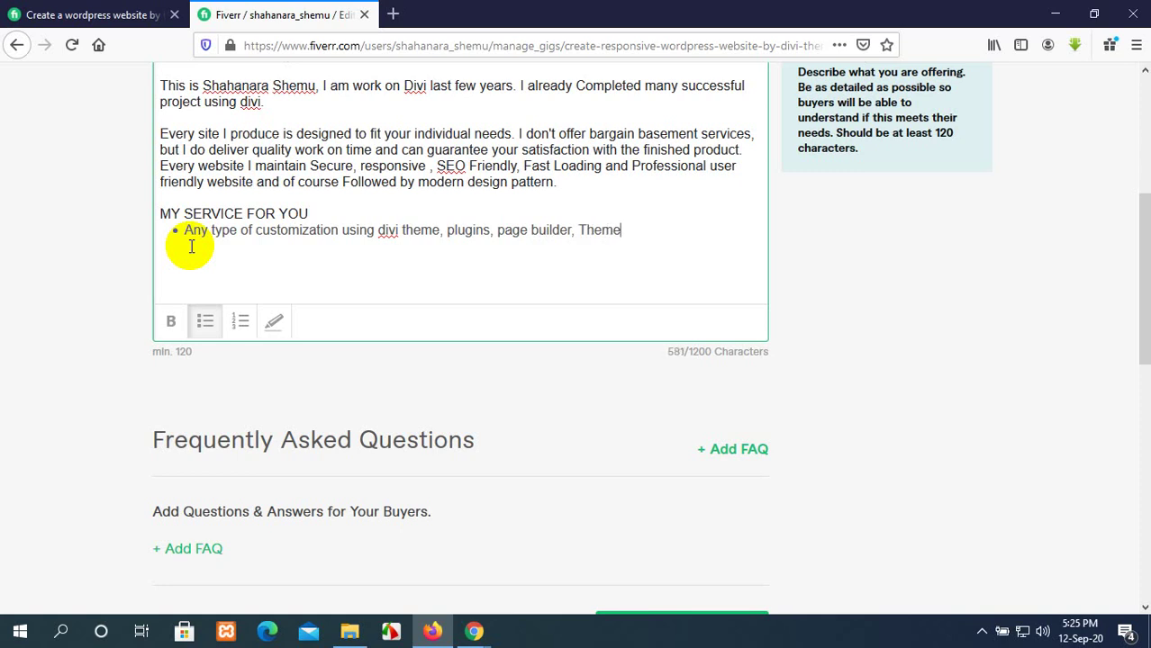
text( customization)
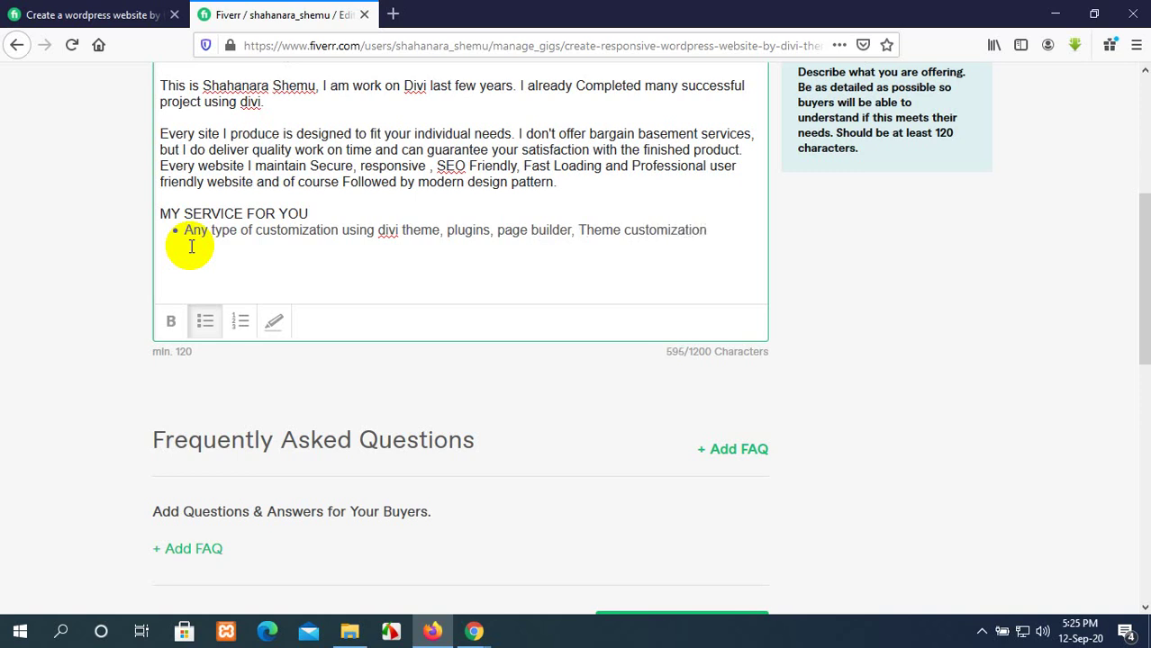
text(, h)
text(tml)
text(, )
text(css)
text(,)
text(etc)
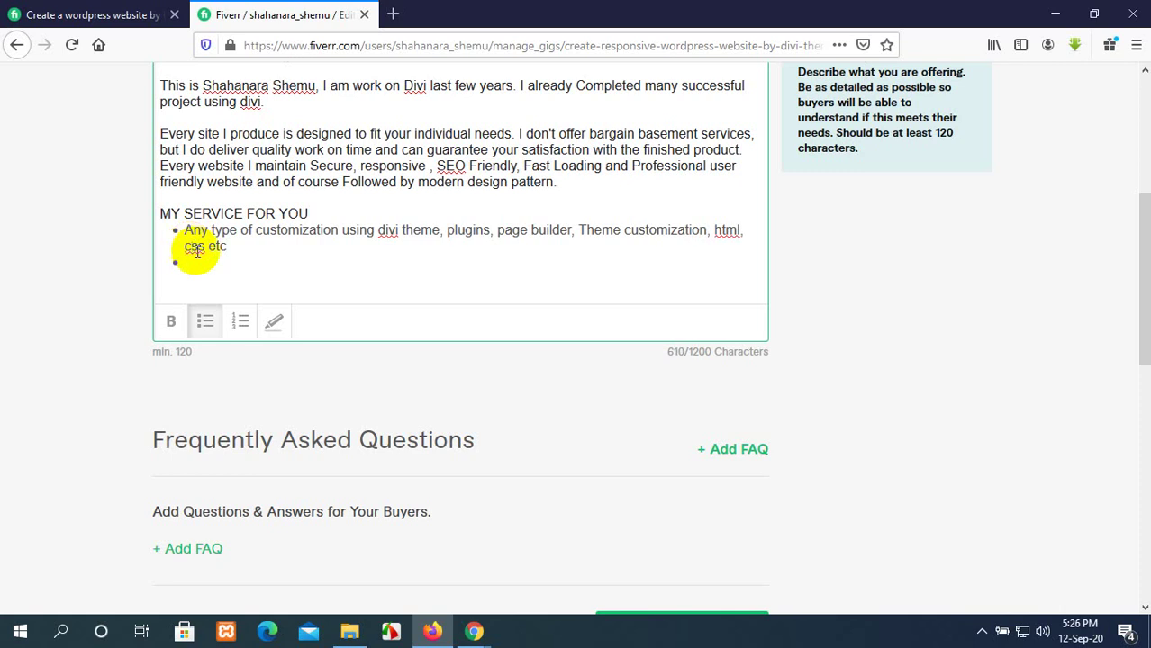
scroll(219, 249, down, 2)
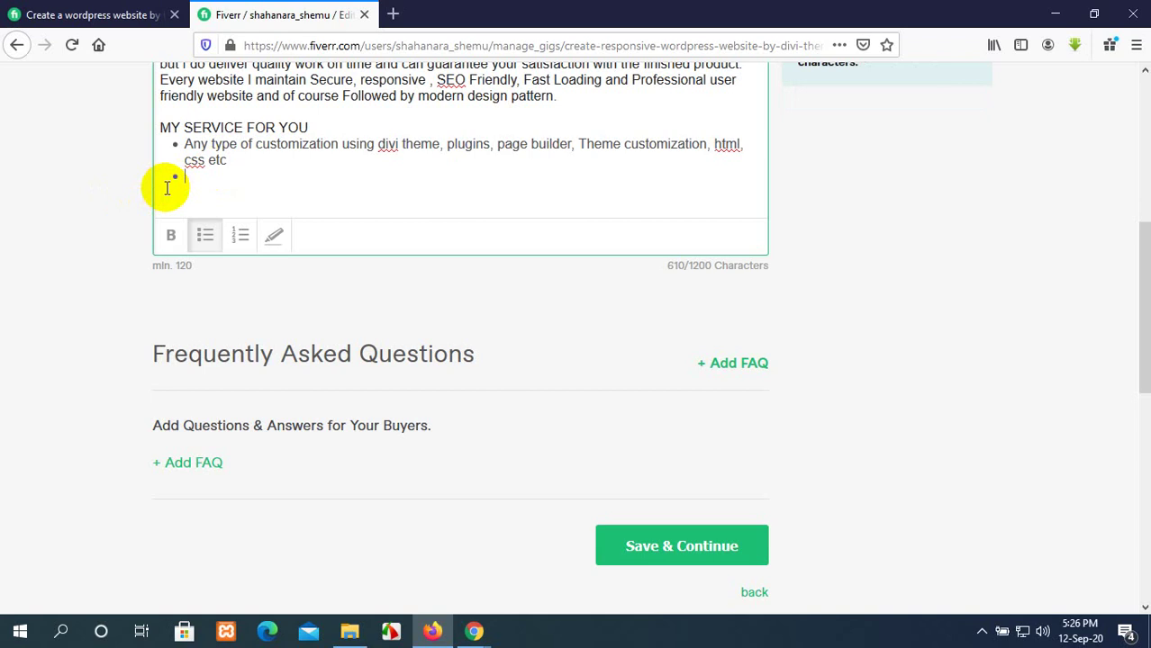
Write the second bullet 'Migrate non WordPress site to WordPress site.' with correct capitals, then open a new bullet
text(Migrate non wordp)
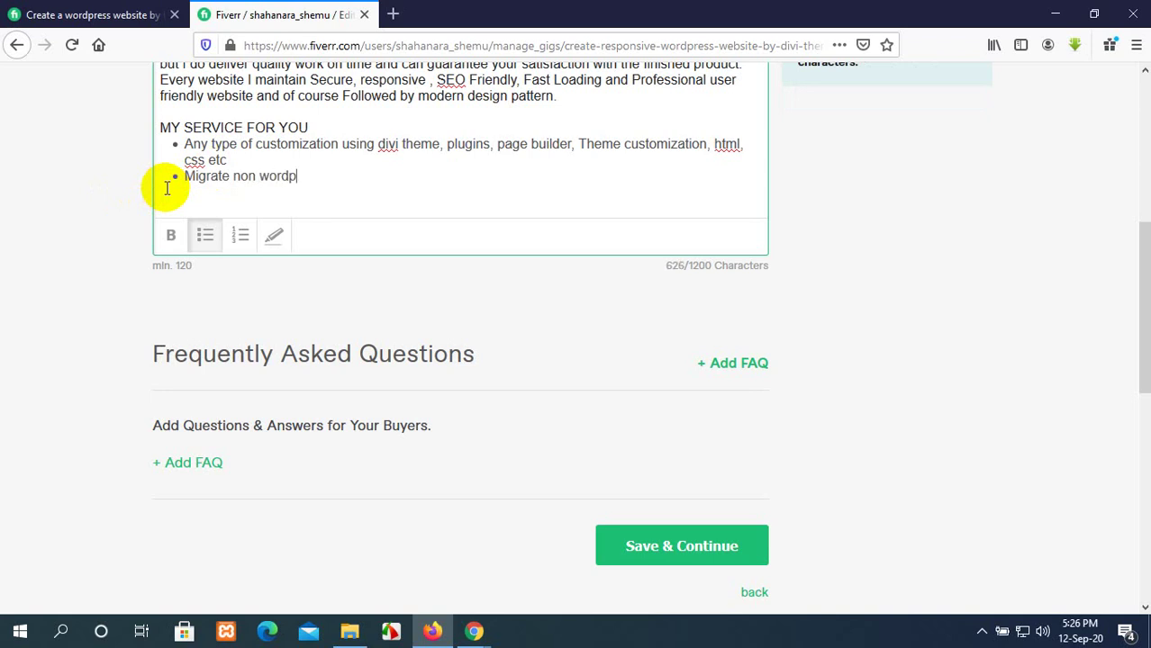
text(ress)
click(267, 175)
key(BackSpace)
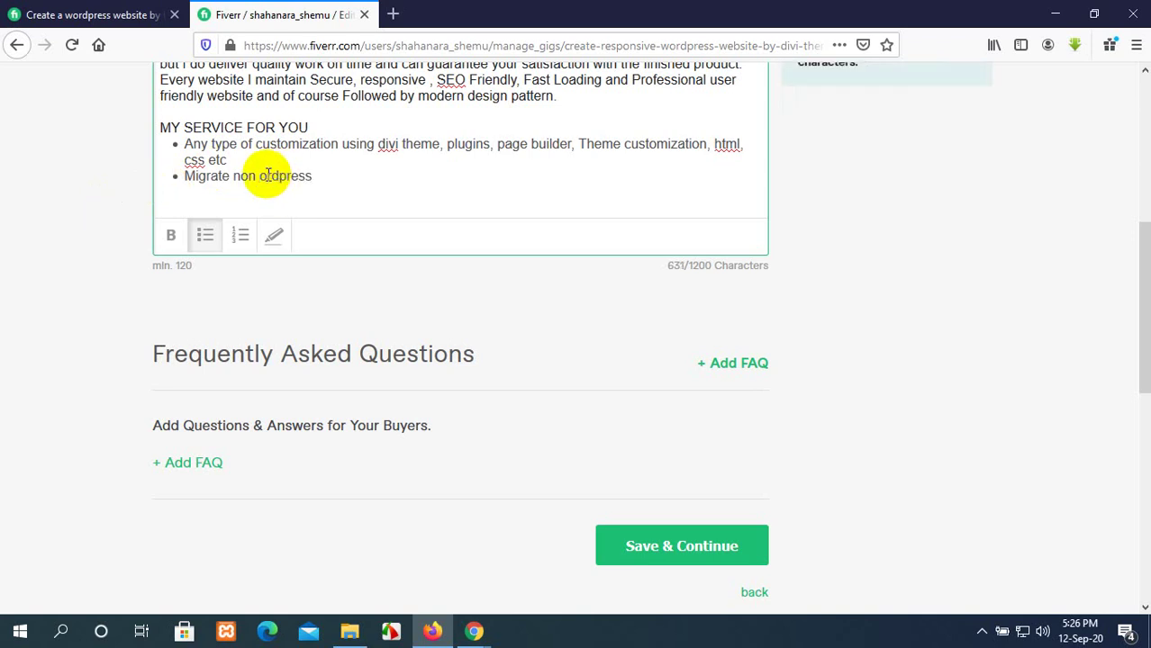
text(W)
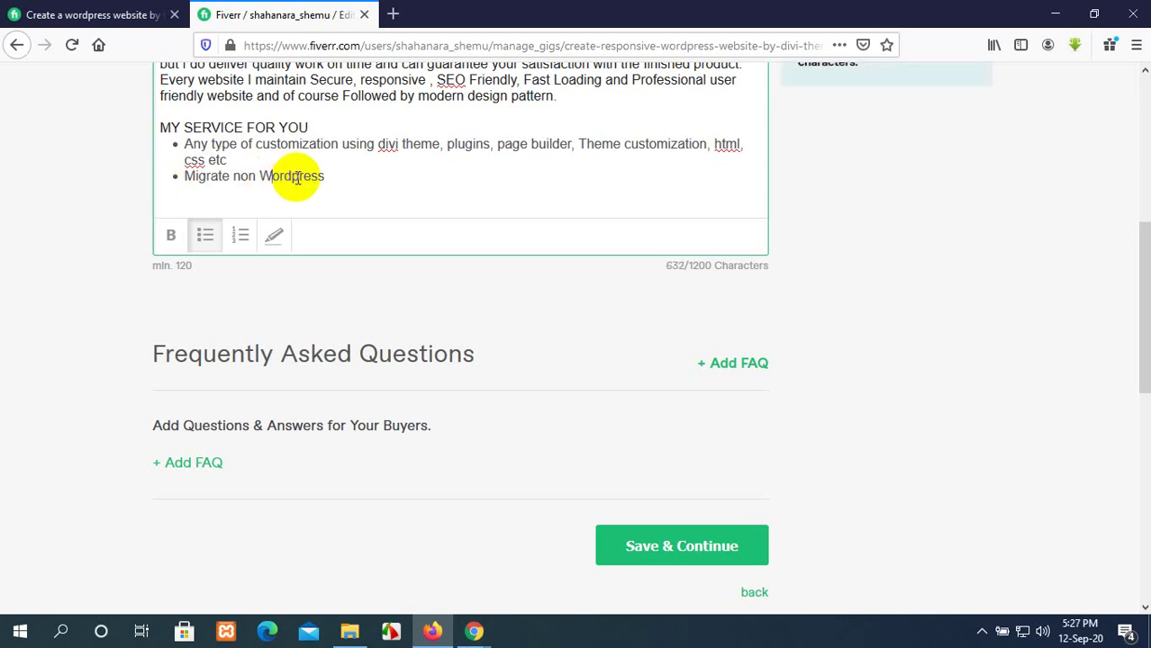
click(298, 176)
key(BackSpace)
text(P)
click(332, 176)
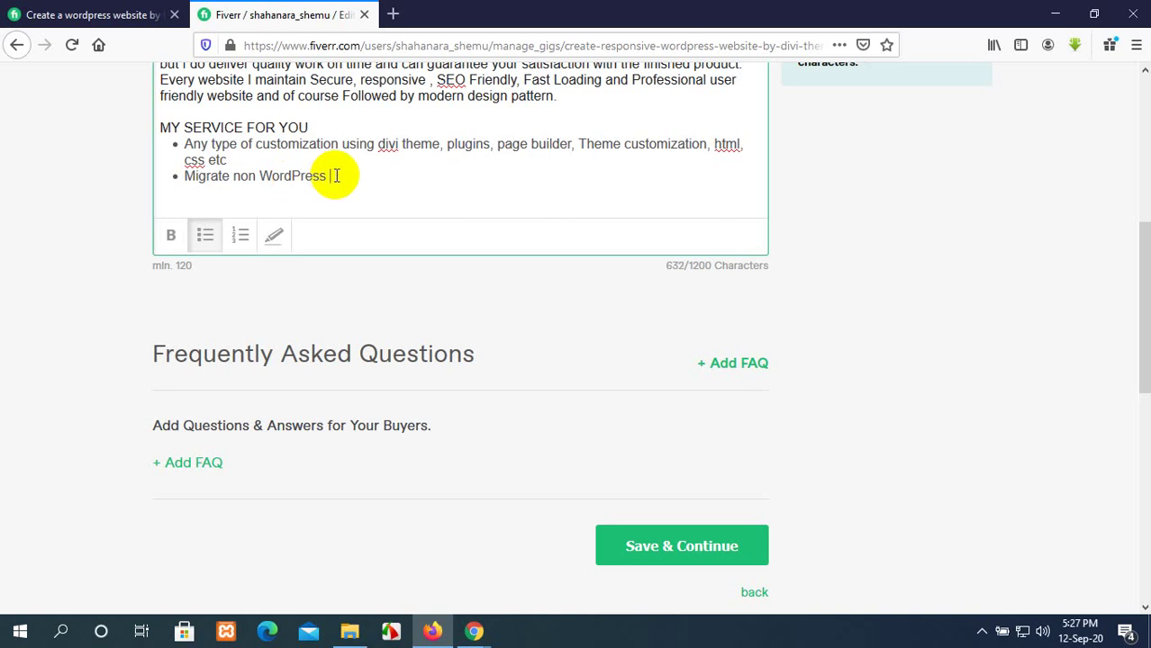
key(BackSpace)
text(site to WordPr)
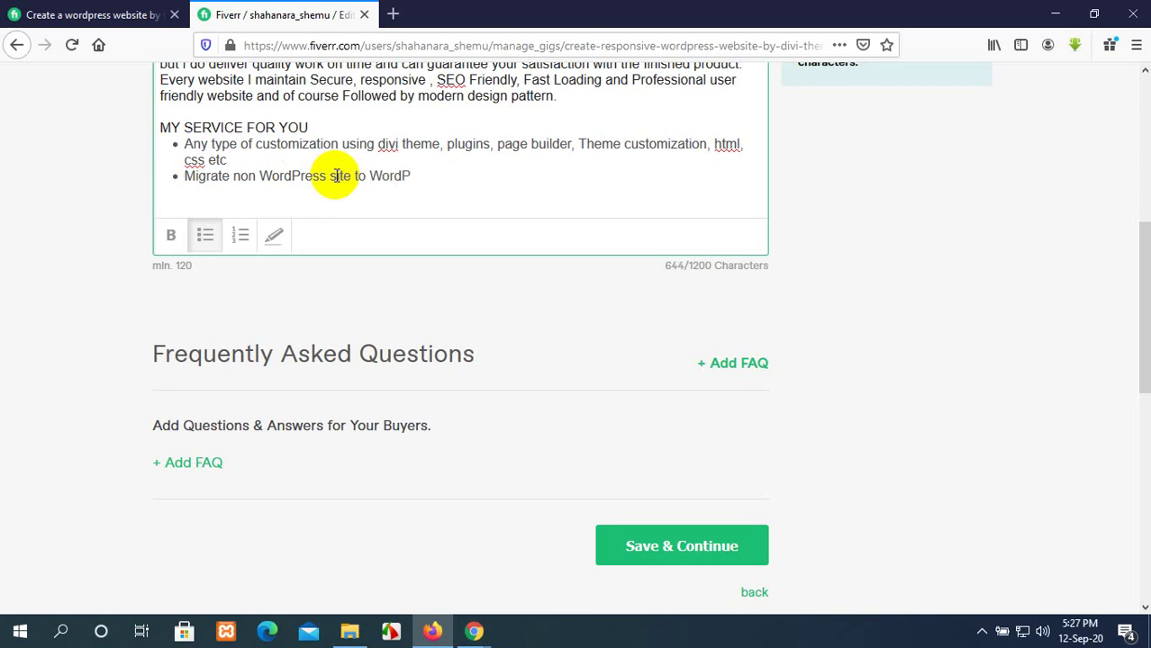
text(ess site.)
key(Return)
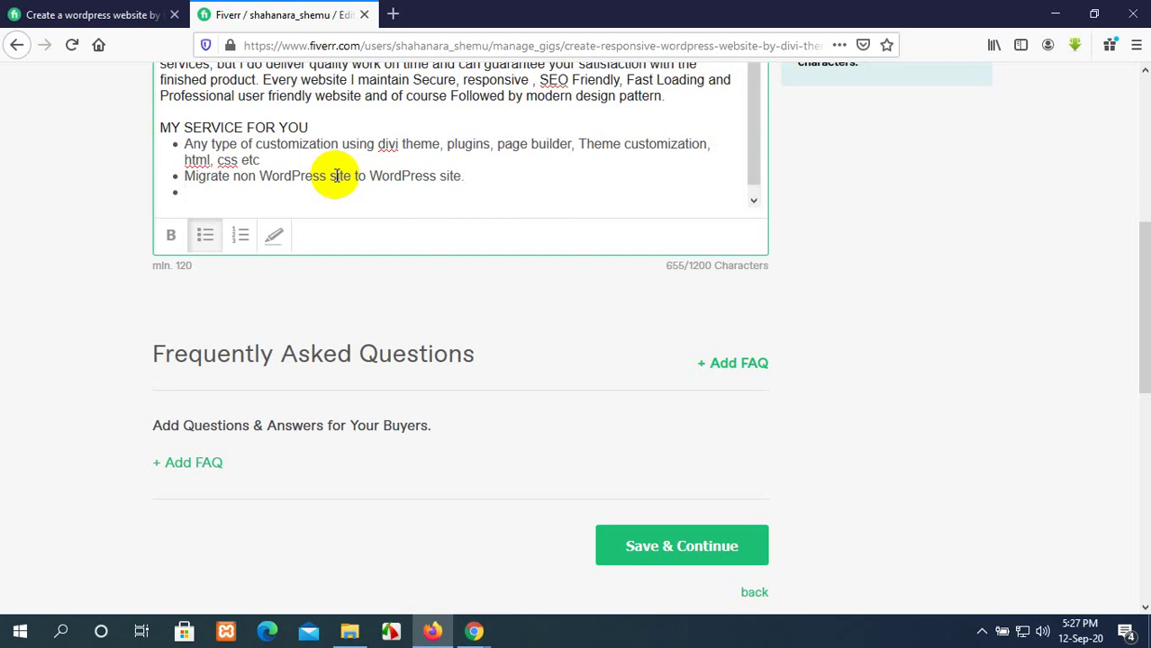
Add the bullet 'Design or redesign in your existing site or new site.'
text(Desi)
text(gn or re)
key(BackSpace)
text(des)
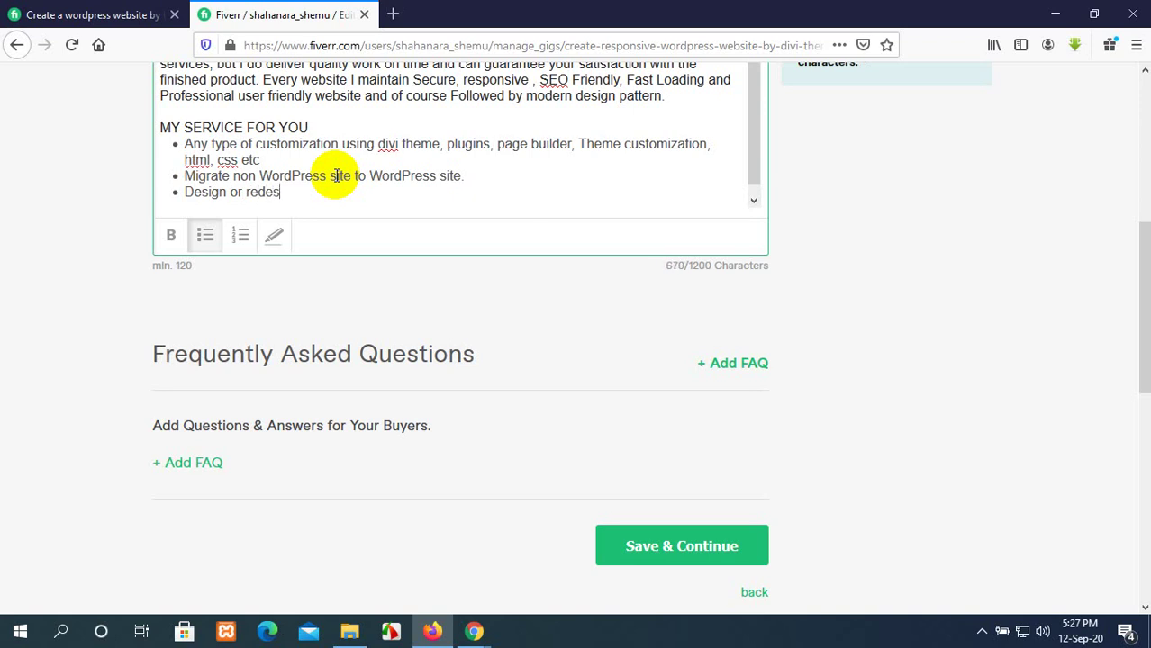
text(ign in your exi)
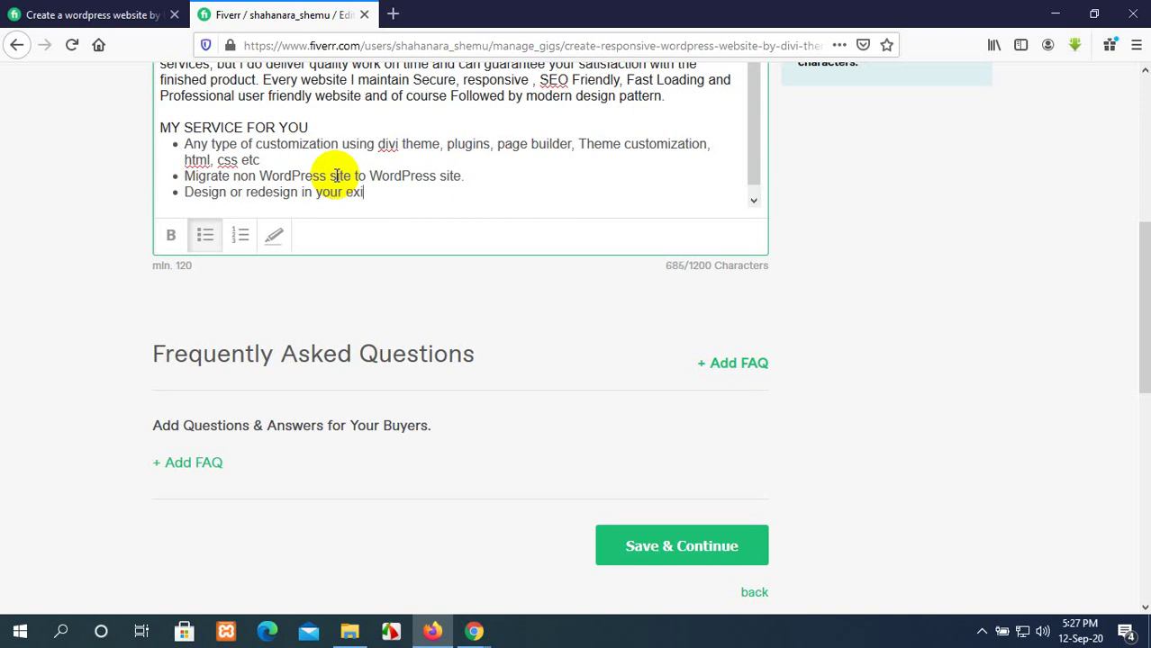
text(sting site or )
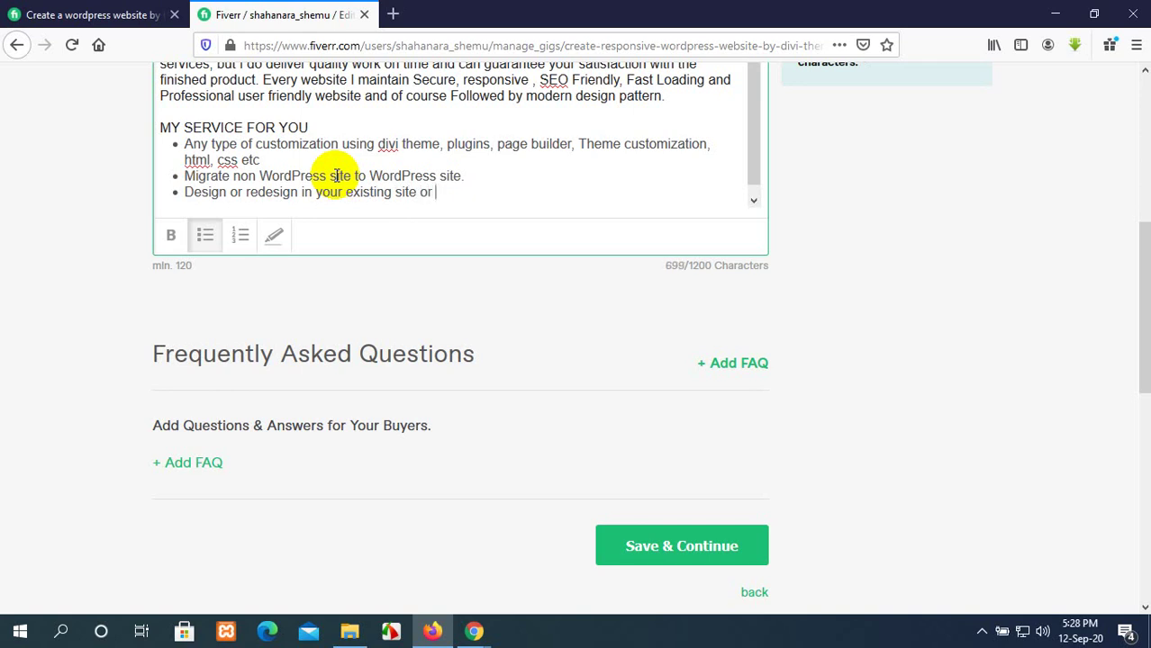
text(ne site.)
click(450, 192)
key(BackSpace)
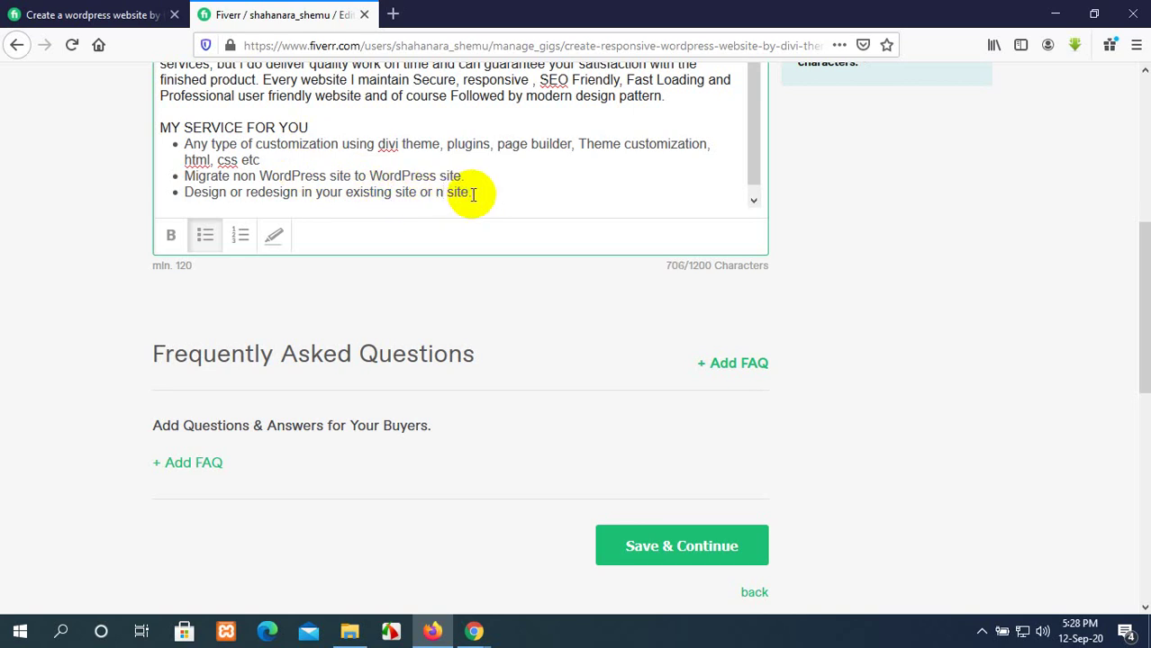
text(ew)
click(514, 192)
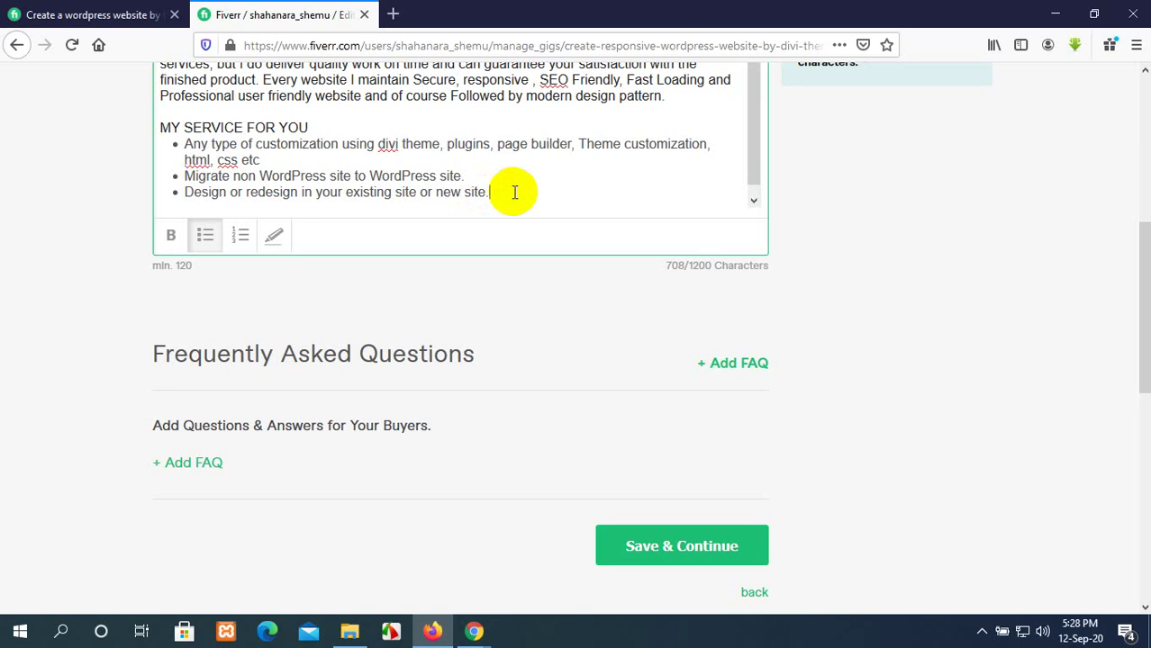
Add another bullet reading 'Eye catching Slider and Parallax Effect.'
key(Return)
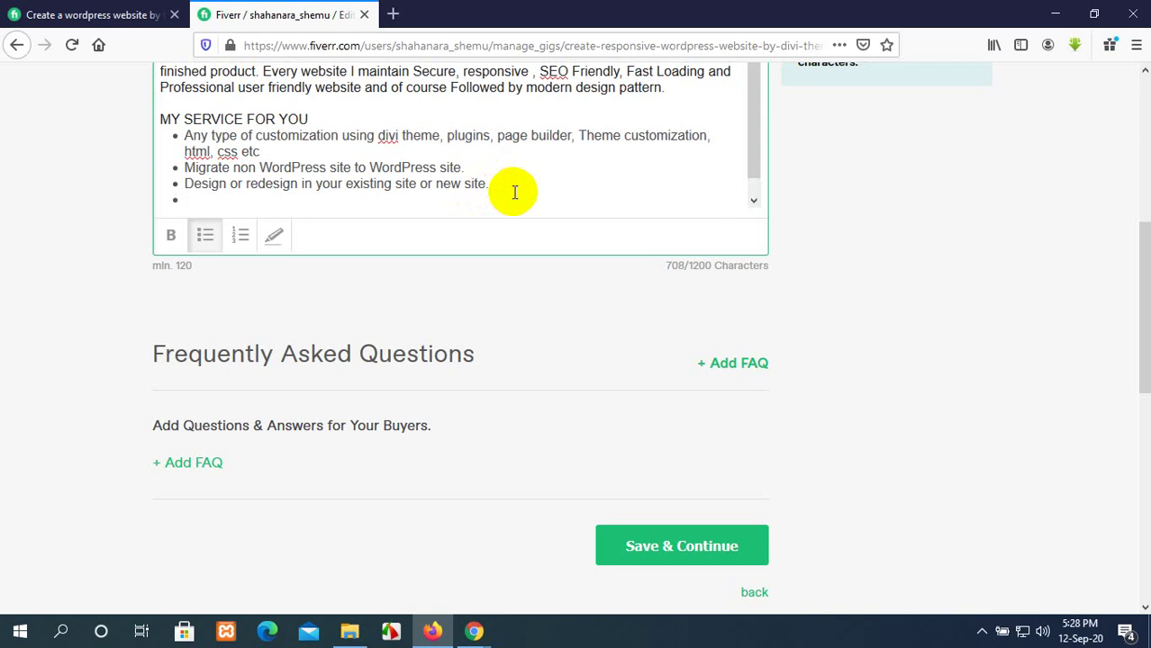
text(Eye catching )
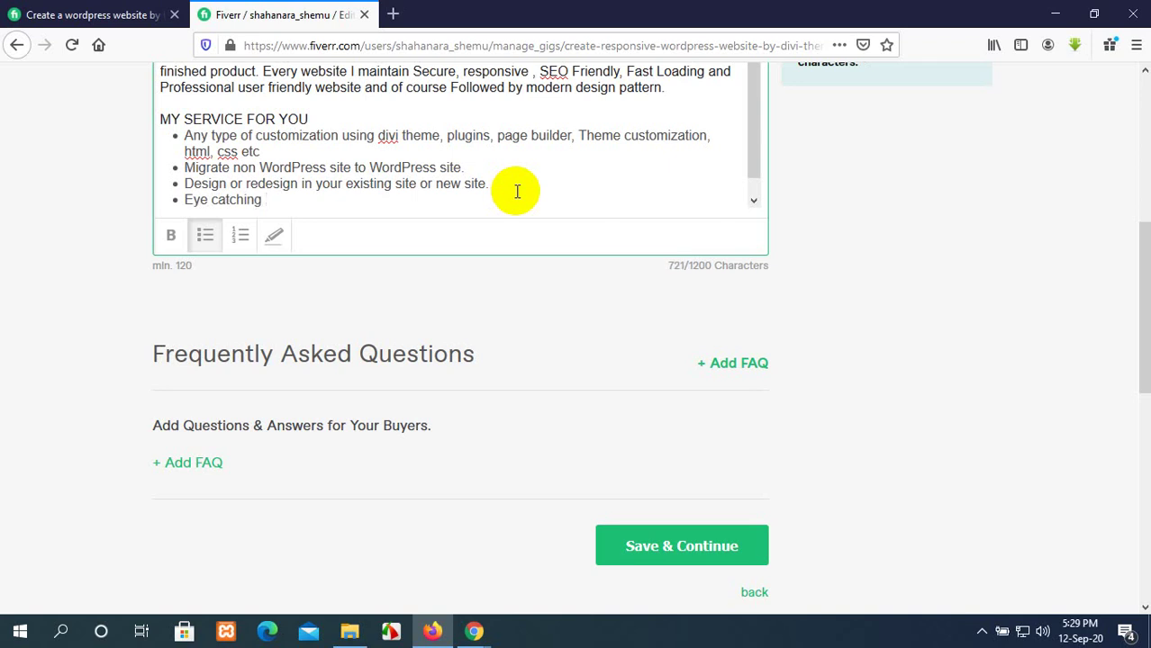
text(Slider and Para)
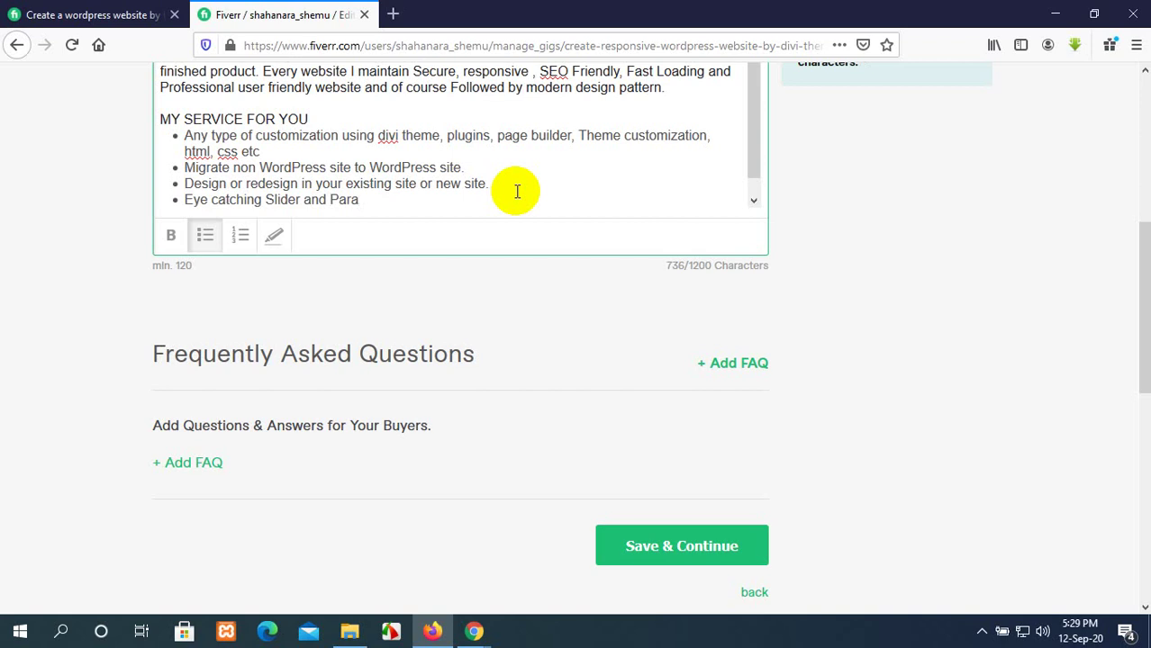
text(llax)
text(Effect)
text(.)
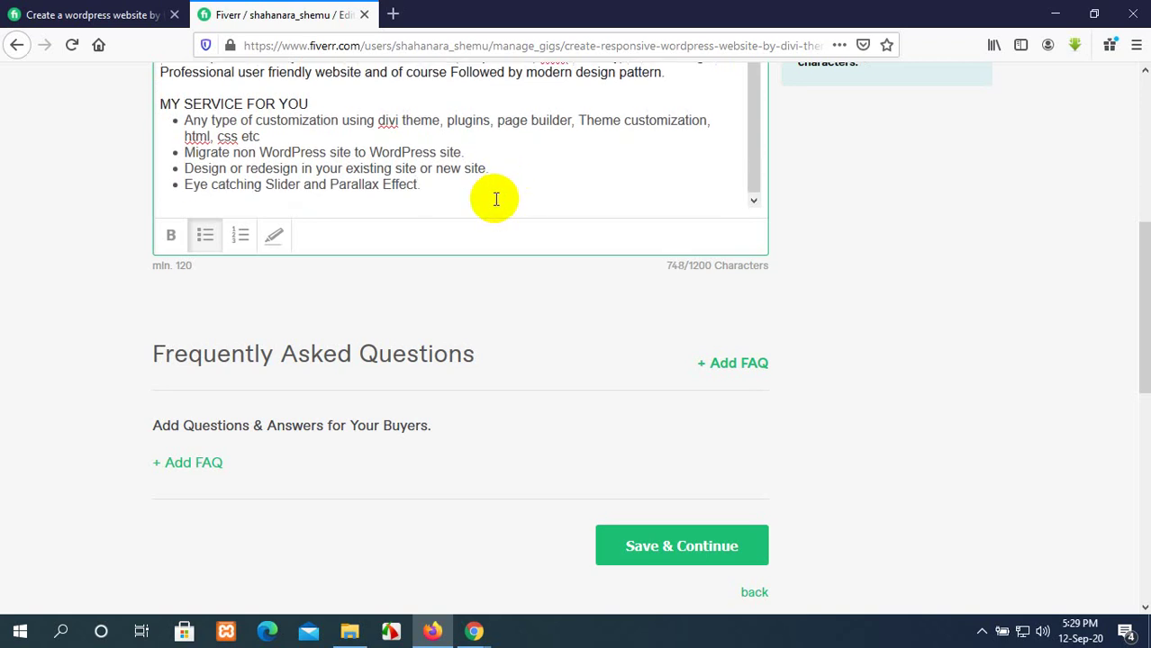
scroll(489, 198, down, 3)
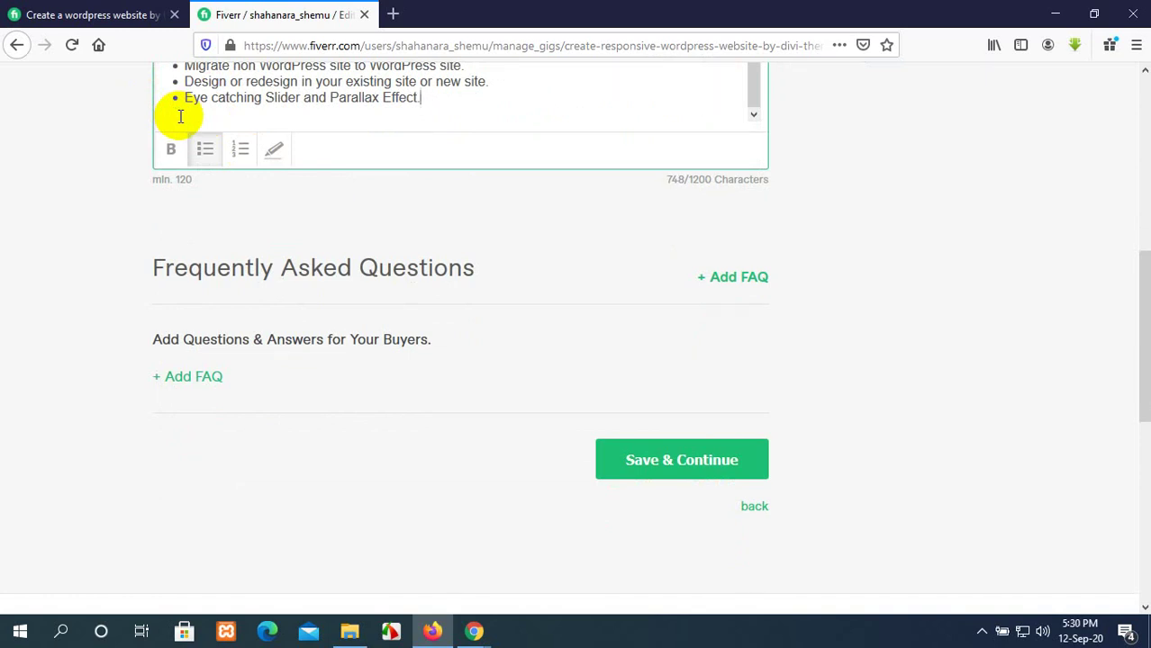
End the bullet list and write 'WEBSITE I DO' as a plain heading, followed by two line breaks
scroll(180, 116, up, 5)
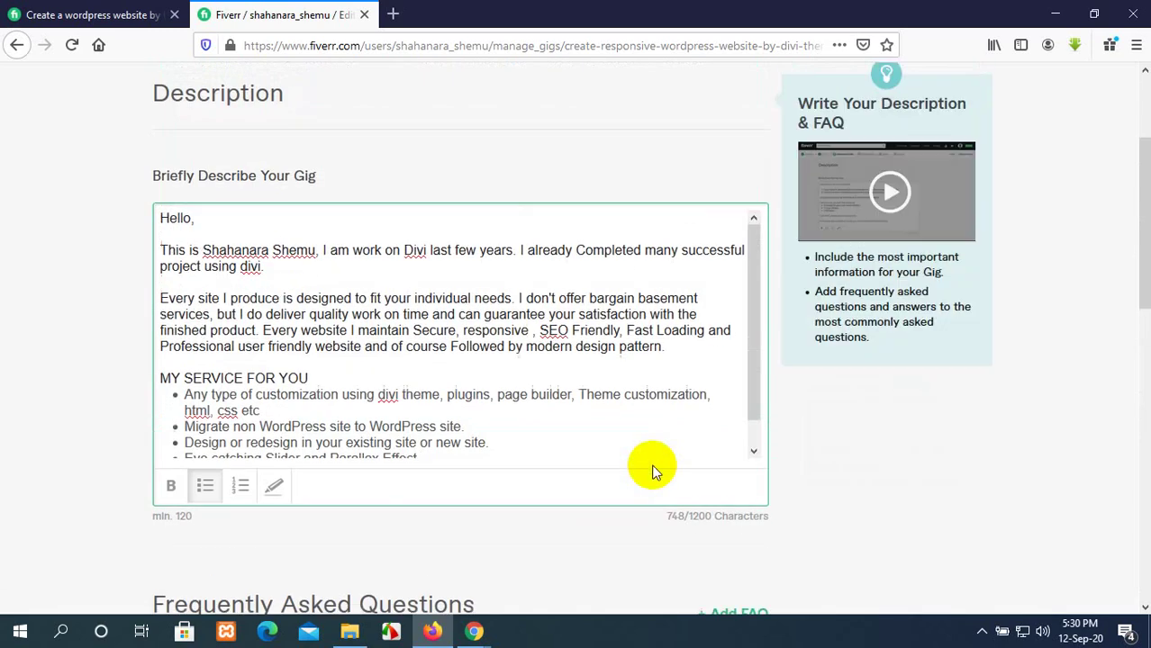
scroll(558, 417, down, 2)
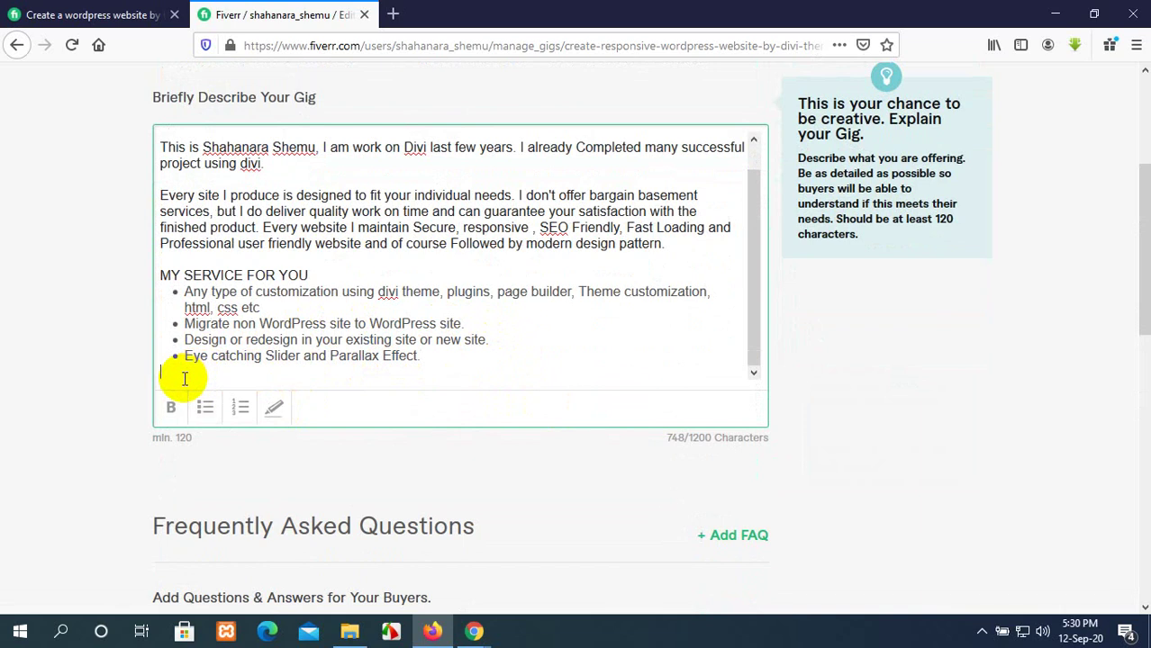
key(Return)
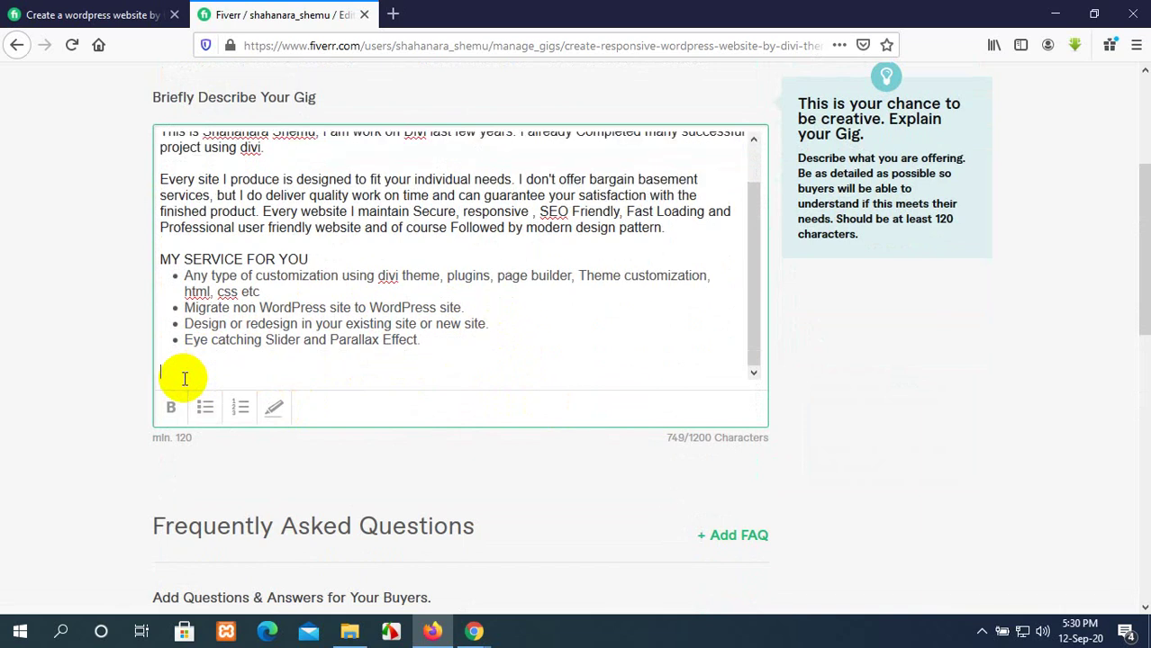
text(1)
key(BackSpace)
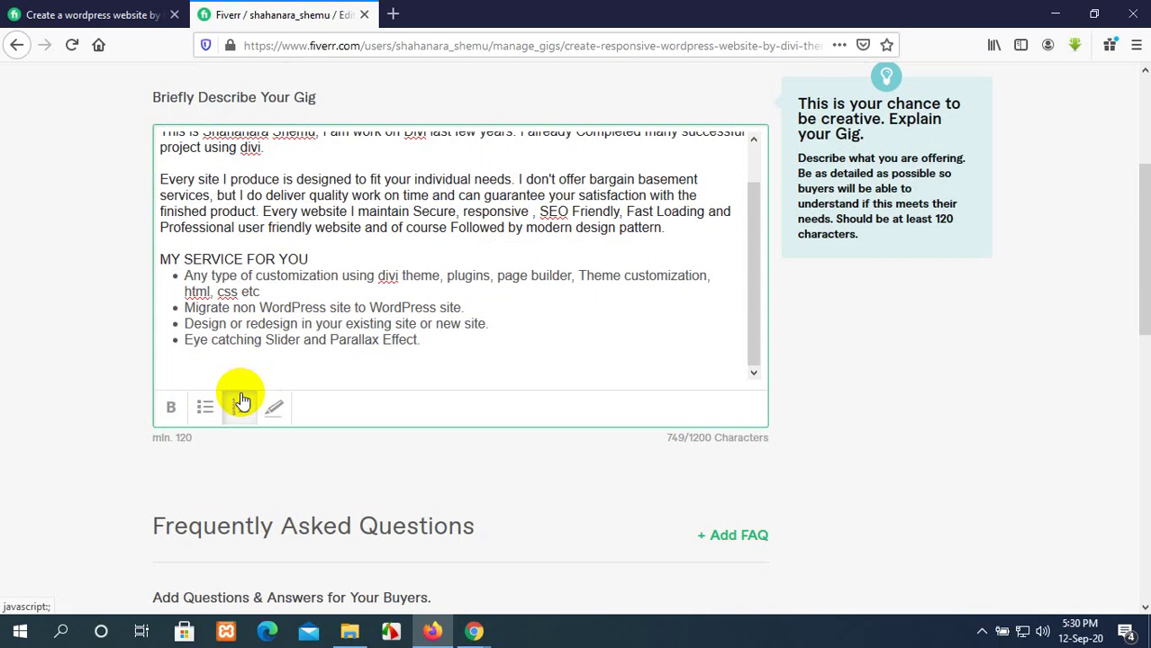
text(W)
key(BackSpace)
text(WEBSITE I)
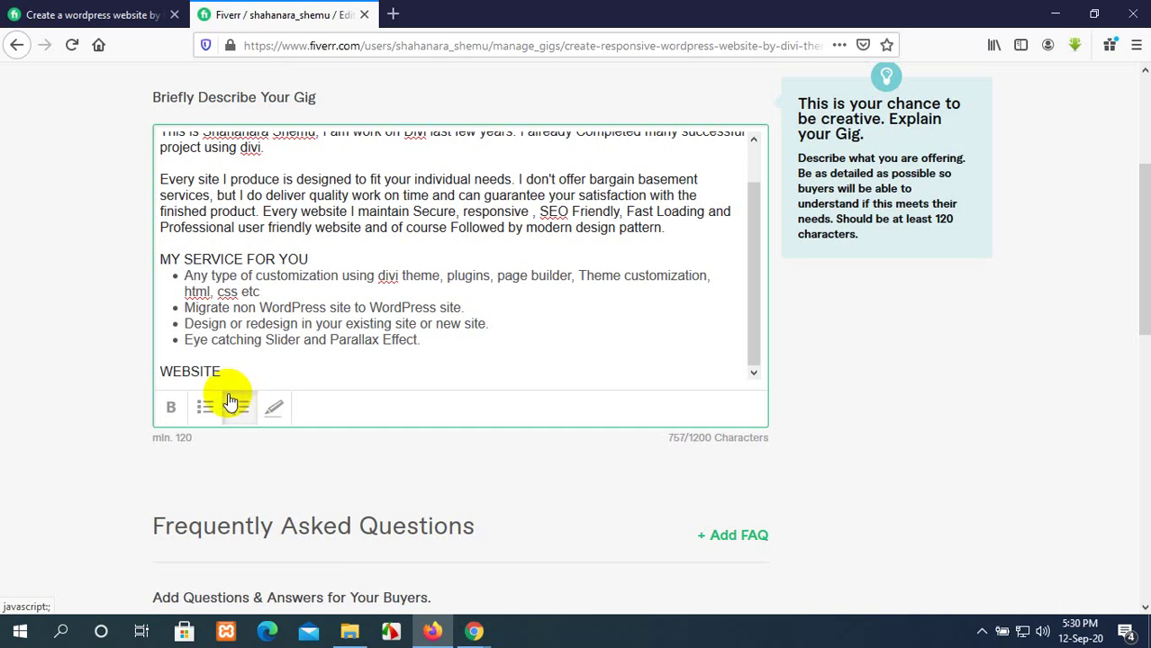
text( DO)
key(Return)
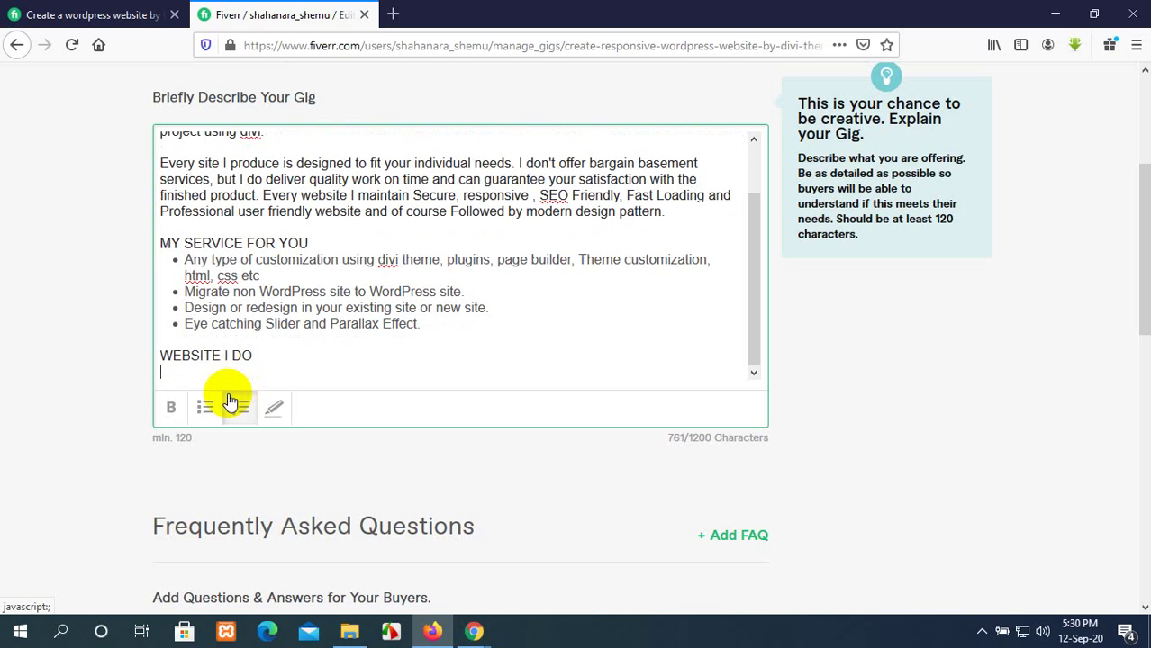
key(Return)
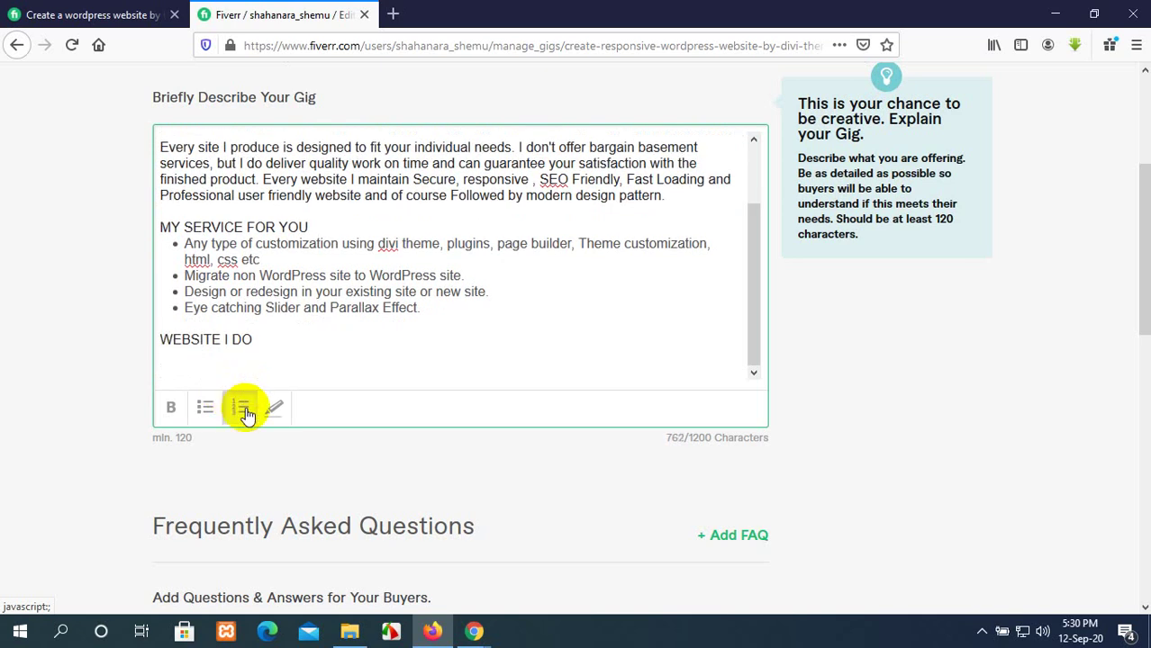
Start a numbered list with item 1 'Clinic, Dental, Doctors, Hospital, Healthcare.'
click(241, 409)
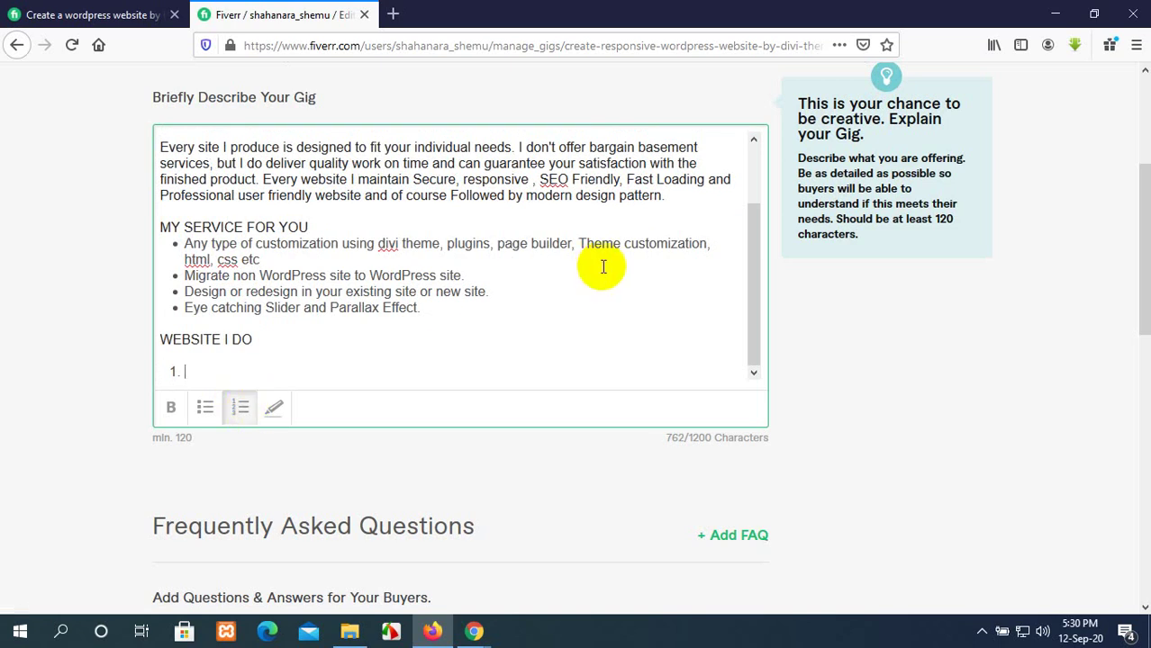
text(Clinic, Denta)
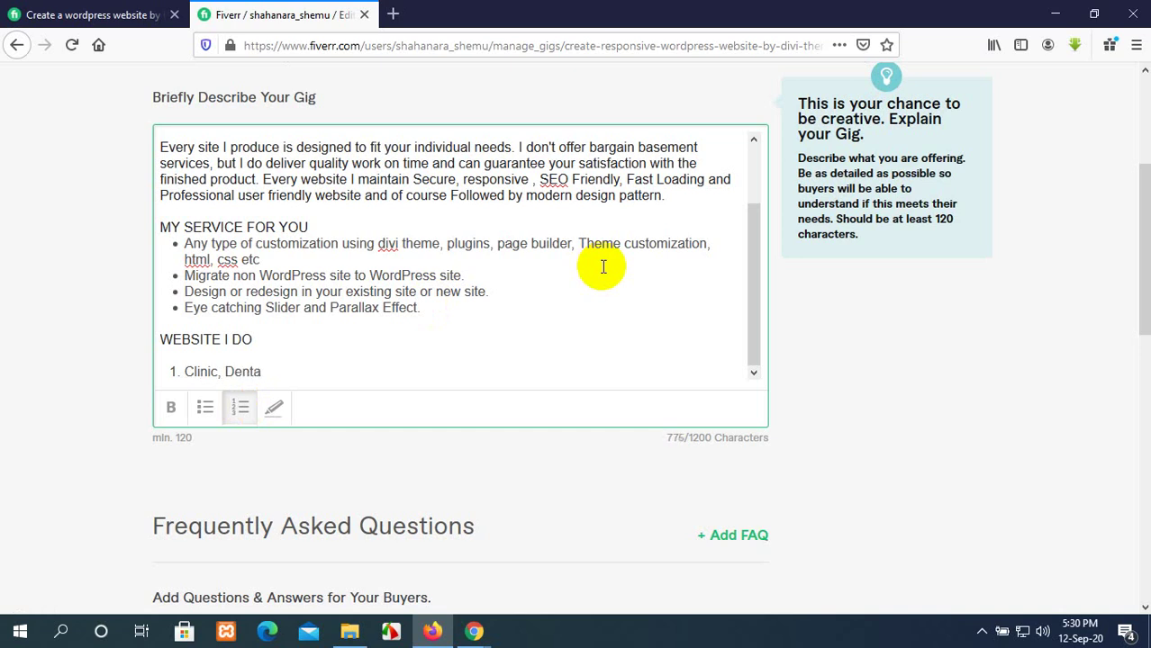
text(l, Doctore)
key(BackSpace)
text(s)
key(BackSpace)
text(, Hospi)
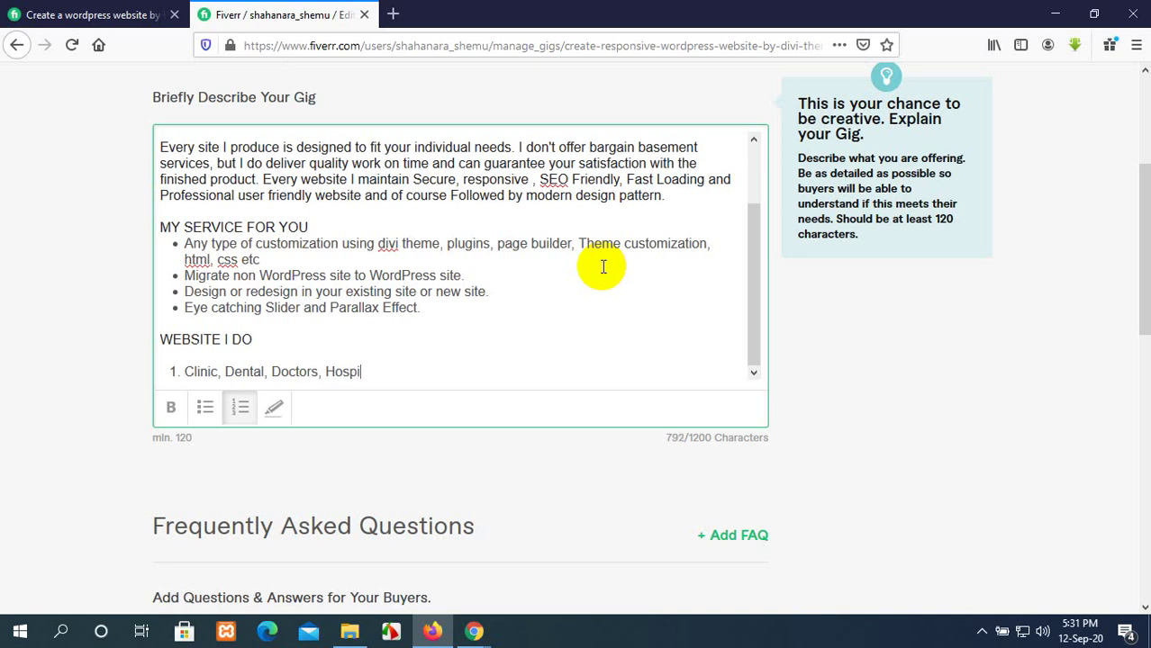
text(tal, Healthcare)
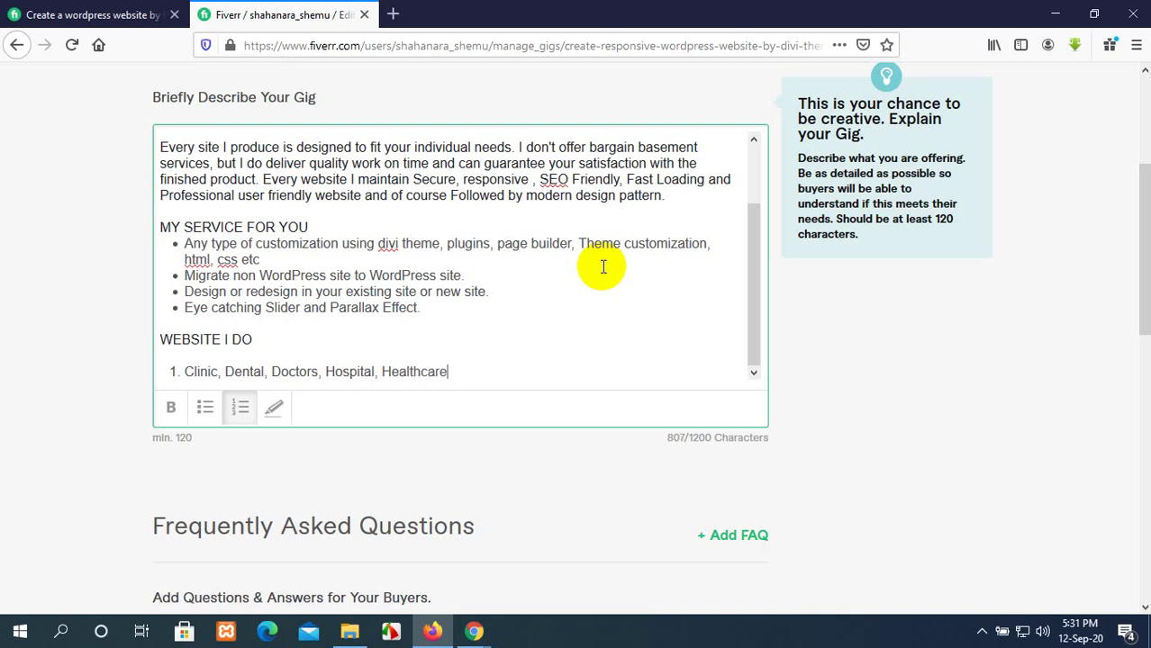
text(,)
key(BackSpace)
text(.)
Add 'Law Firm' as item 2 and begin item 3 with 'Profe'
key(Return)
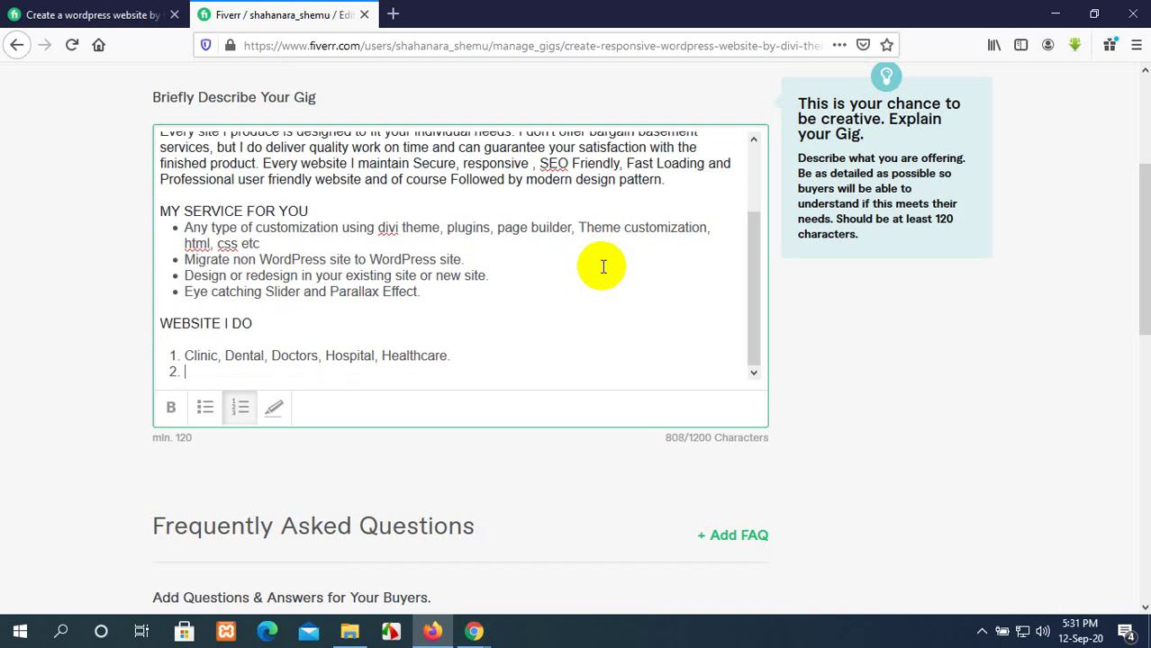
text(Law Firm)
key(Return)
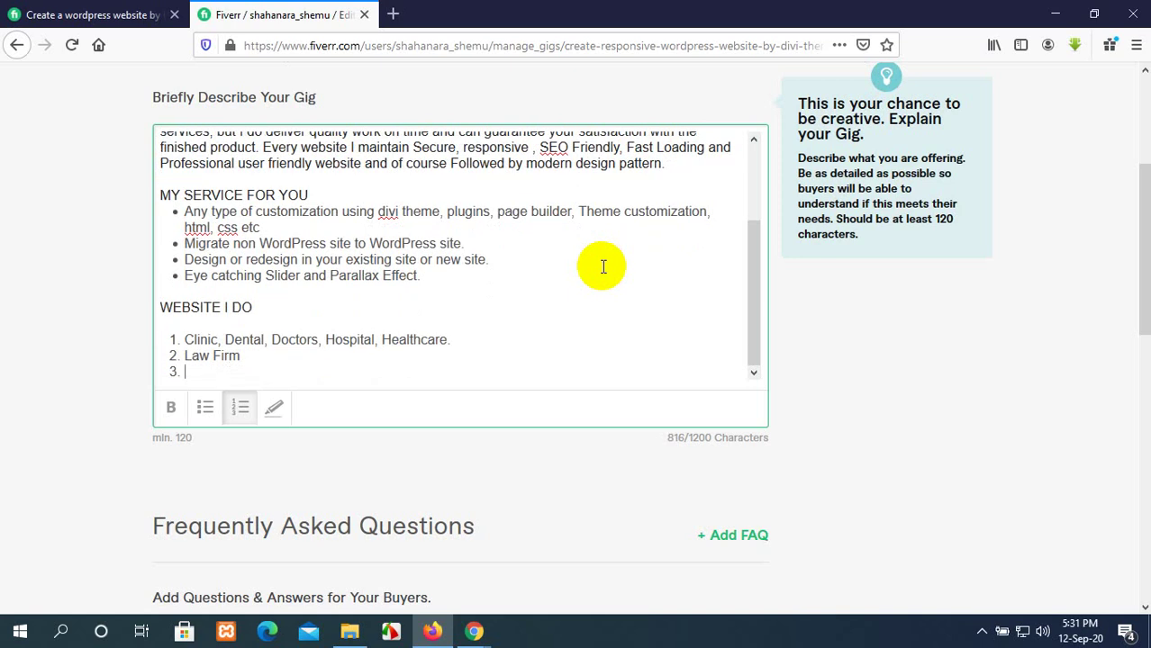
text(Profe)
Complete item 3 as 'Professional fittness, Sports, Gym, Spa, Yoga.' and enter 'Restarunt' as item 4
text(sio)
key(BackSpace)
key(BackSpace)
key(BackSpace)
text(ssional)
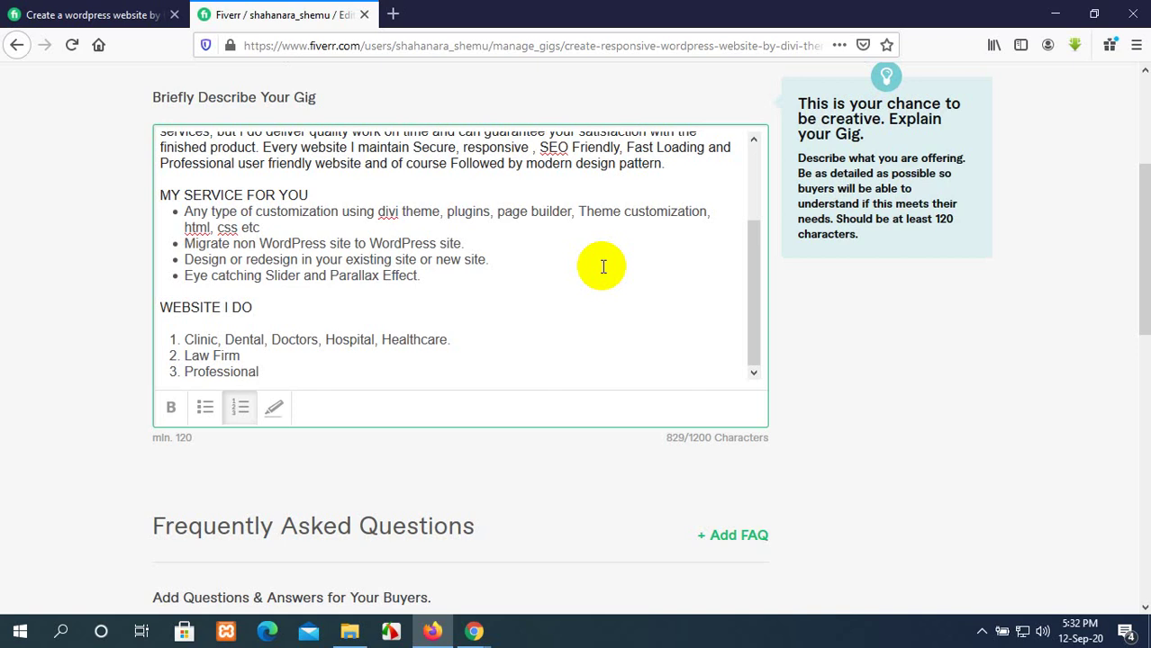
text( fittness, S)
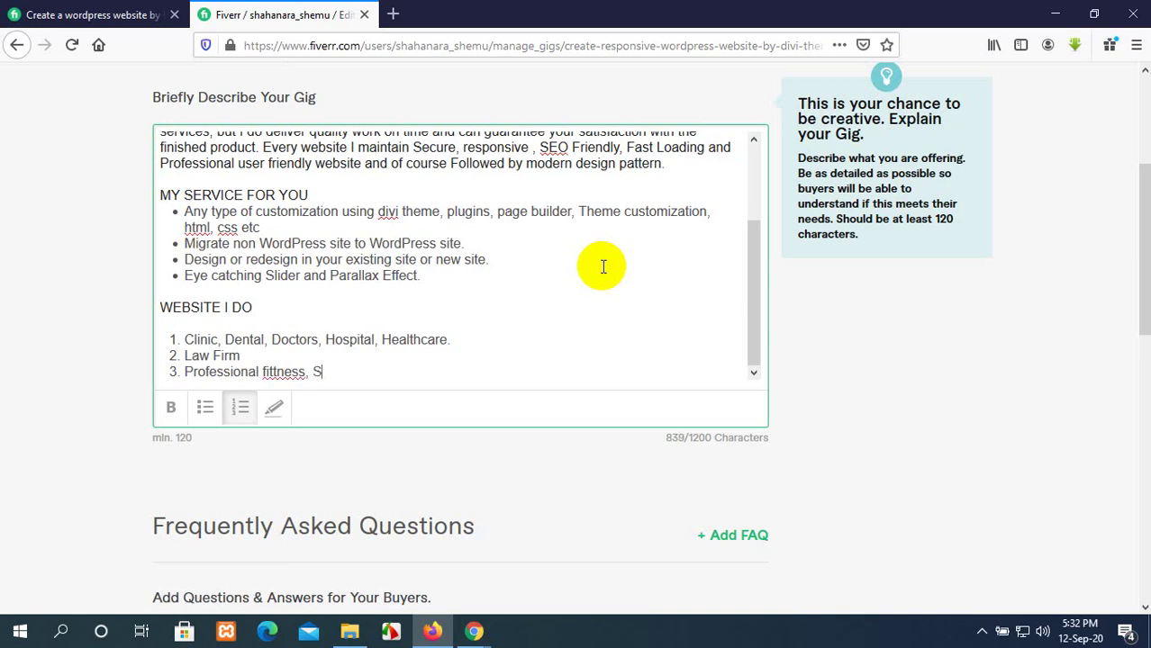
text(ports, Q)
key(BackSpace)
text(Gym, Spa,)
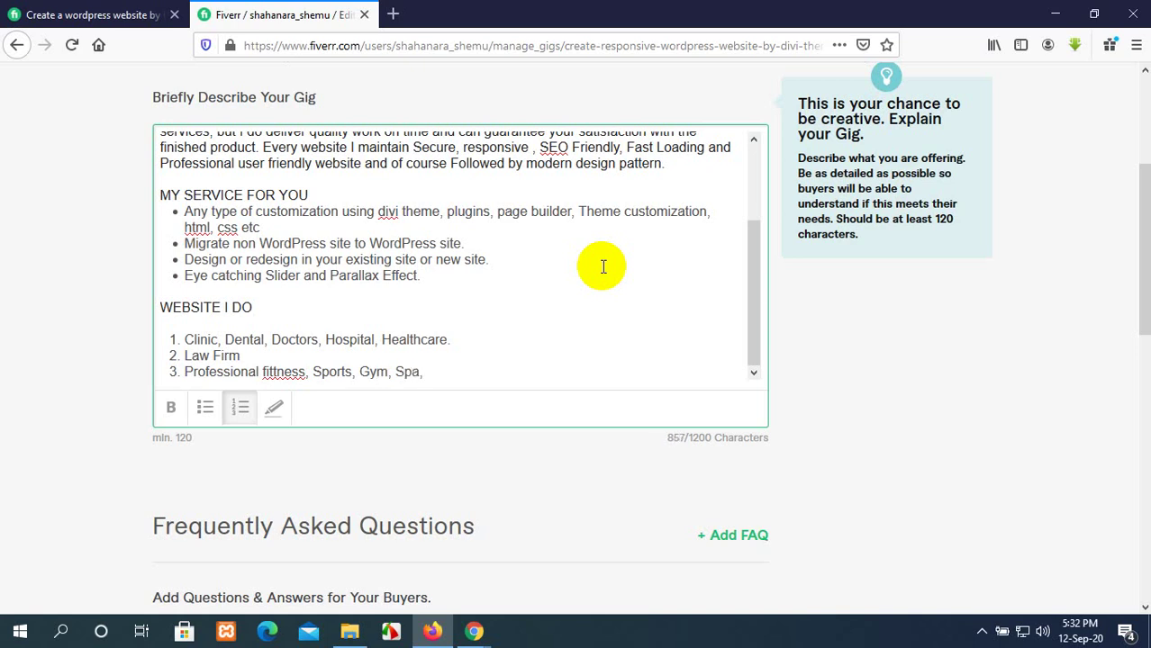
text( Yoga,)
key(BackSpace)
text(.)
key(Return)
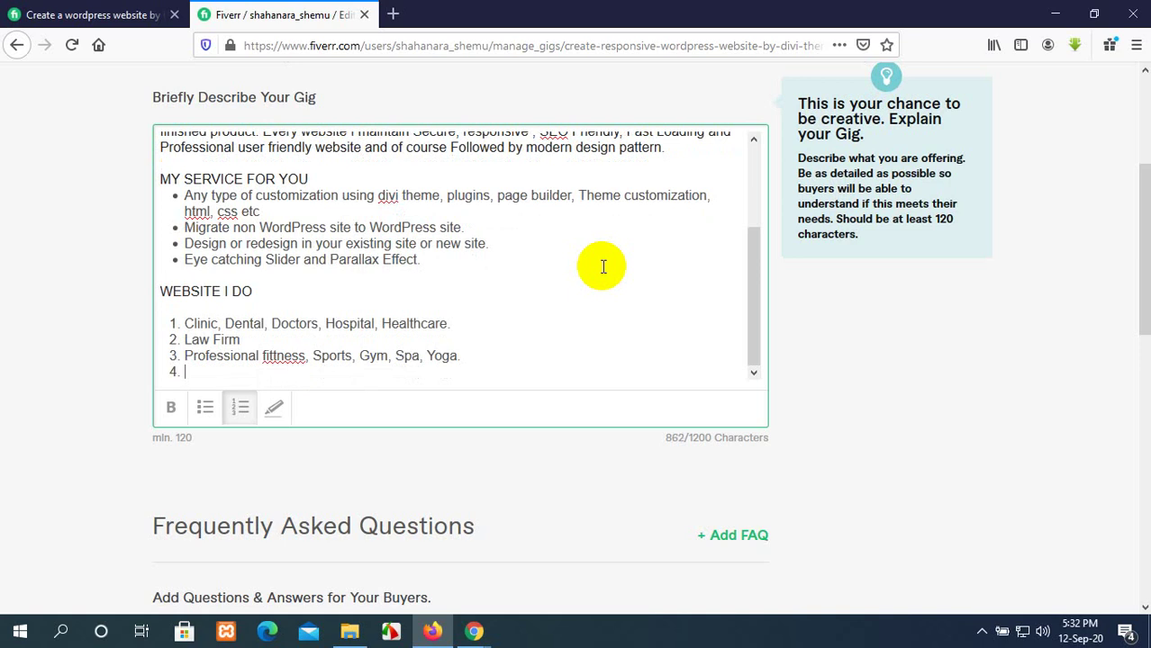
text(Restauren)
text(tarua)
text(nt)
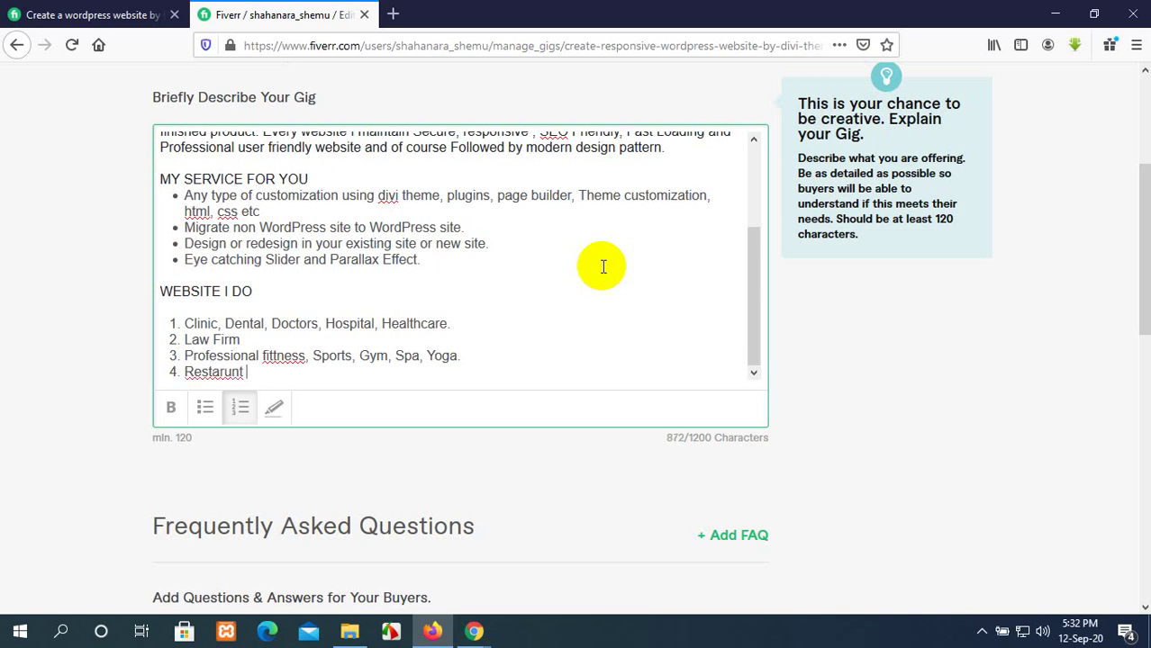
Fix 'Restarunt' to 'Restaurant' via spelling suggestions and 'fittness' to 'fitness', adding an empty item 5
right_click(242, 371)
click(310, 110)
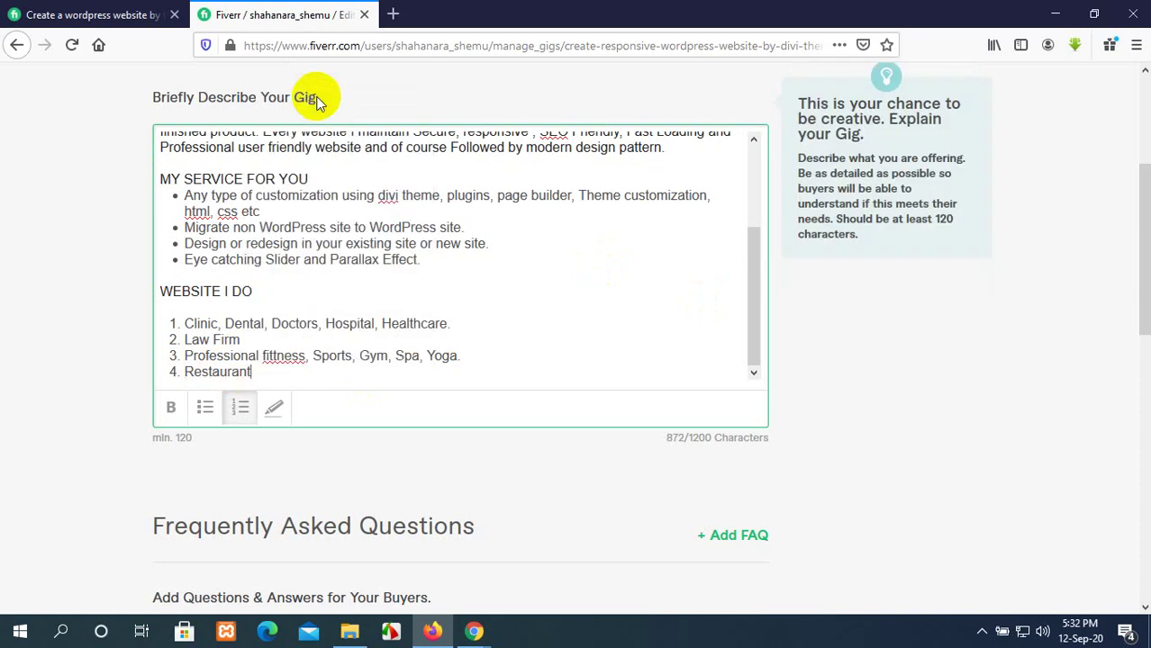
key(Return)
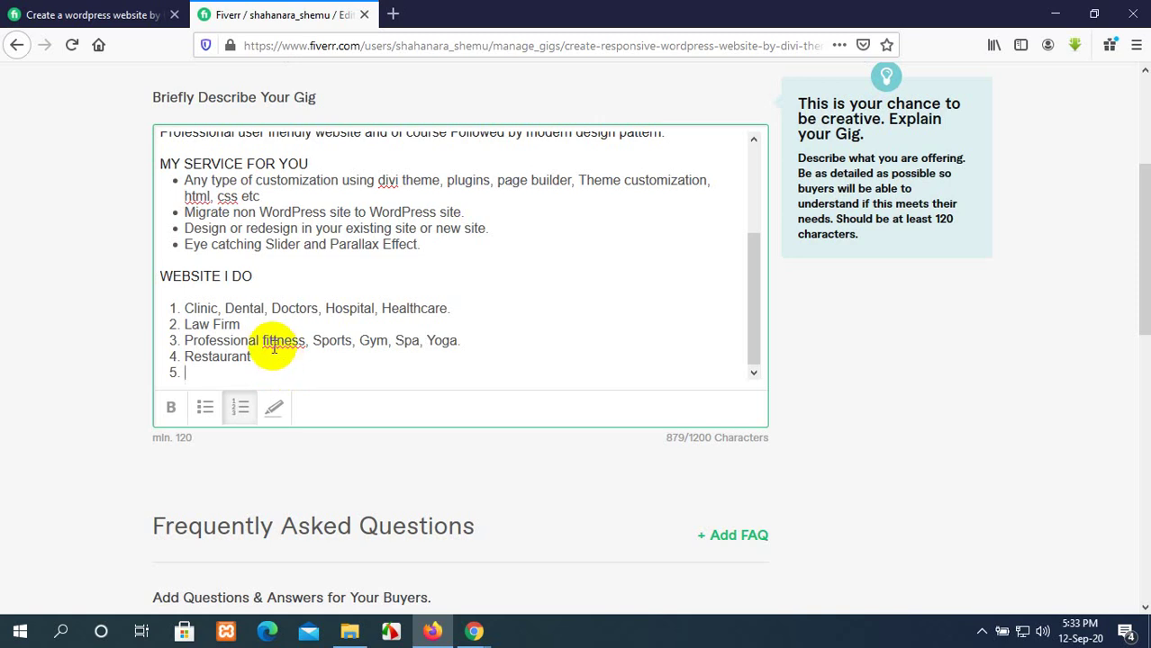
click(270, 335)
key(BackSpace)
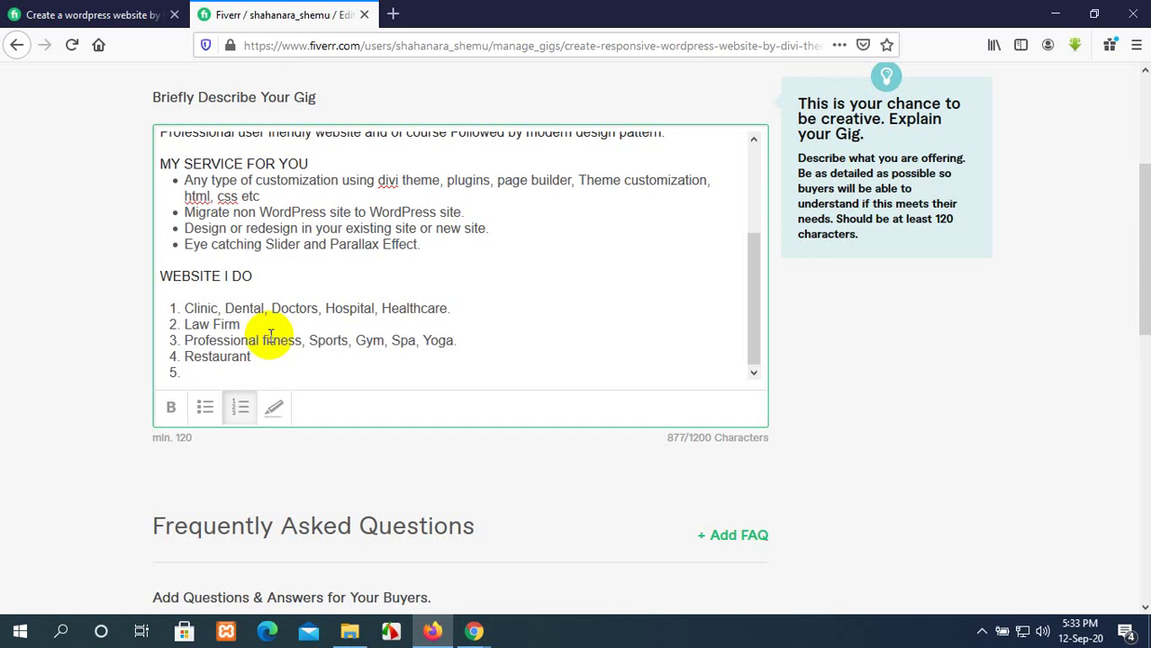
click(288, 357)
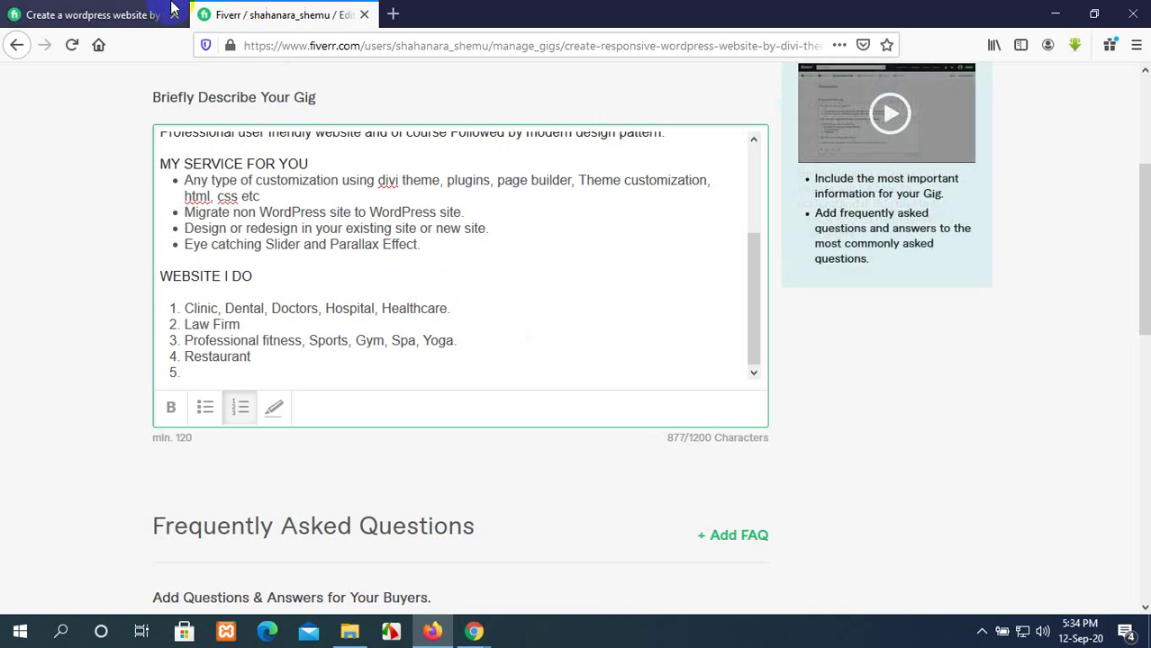
Check the reference gig in the other tab, then return to the description editor and scroll through it
click(54, 14)
click(343, 14)
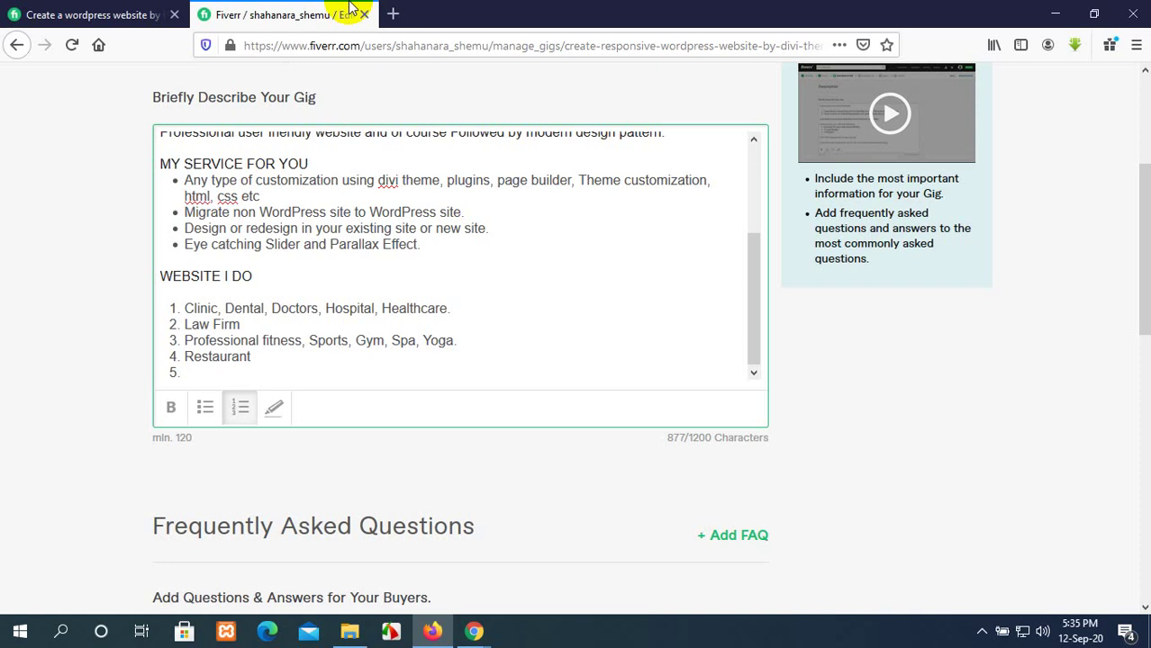
mouse_move(303, 192)
scroll(302, 192, up, 3)
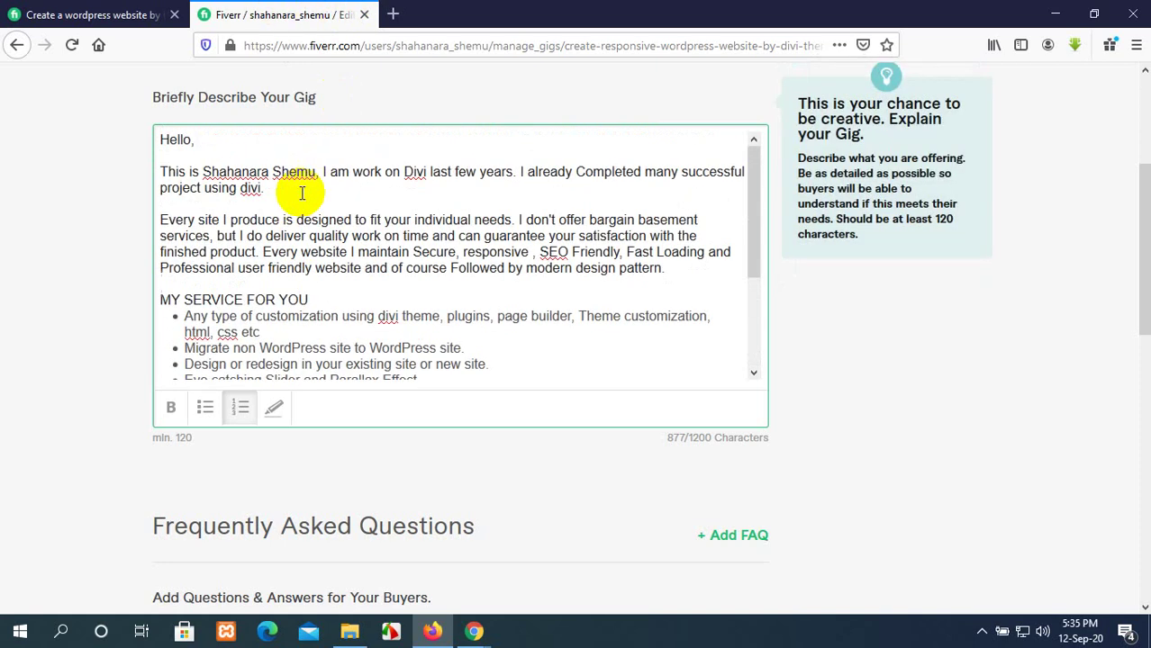
scroll(303, 192, down, 3)
scroll(303, 192, up, 2)
scroll(303, 191, up, 1)
scroll(301, 193, down, 2)
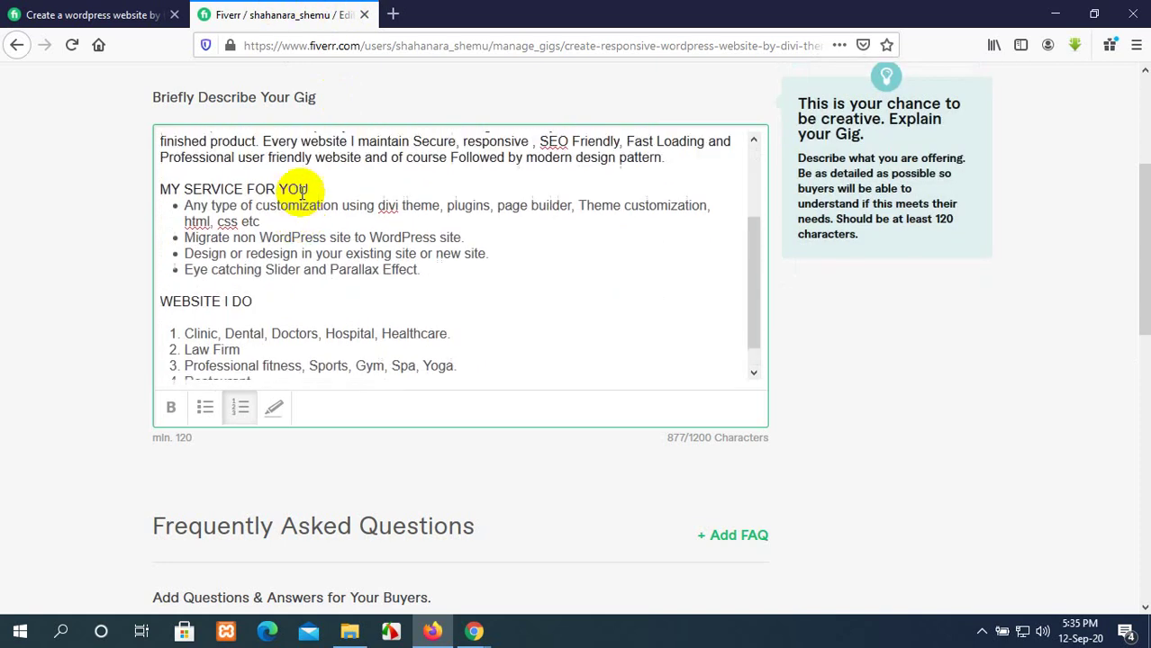
scroll(301, 193, up, 2)
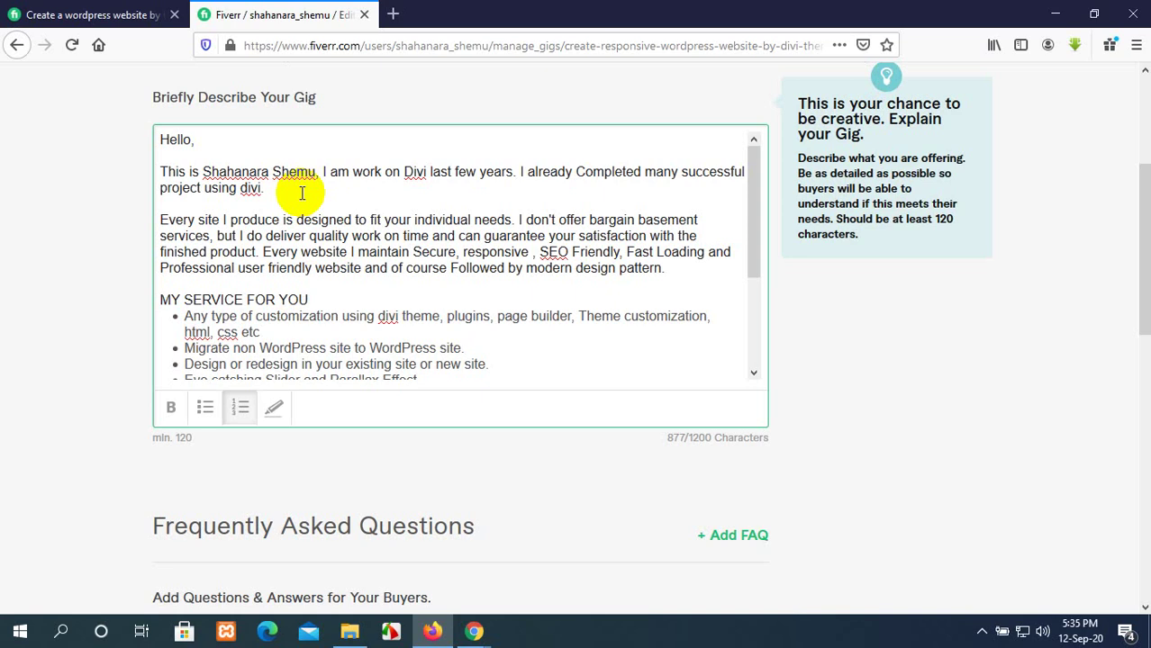
scroll(385, 307, down, 3)
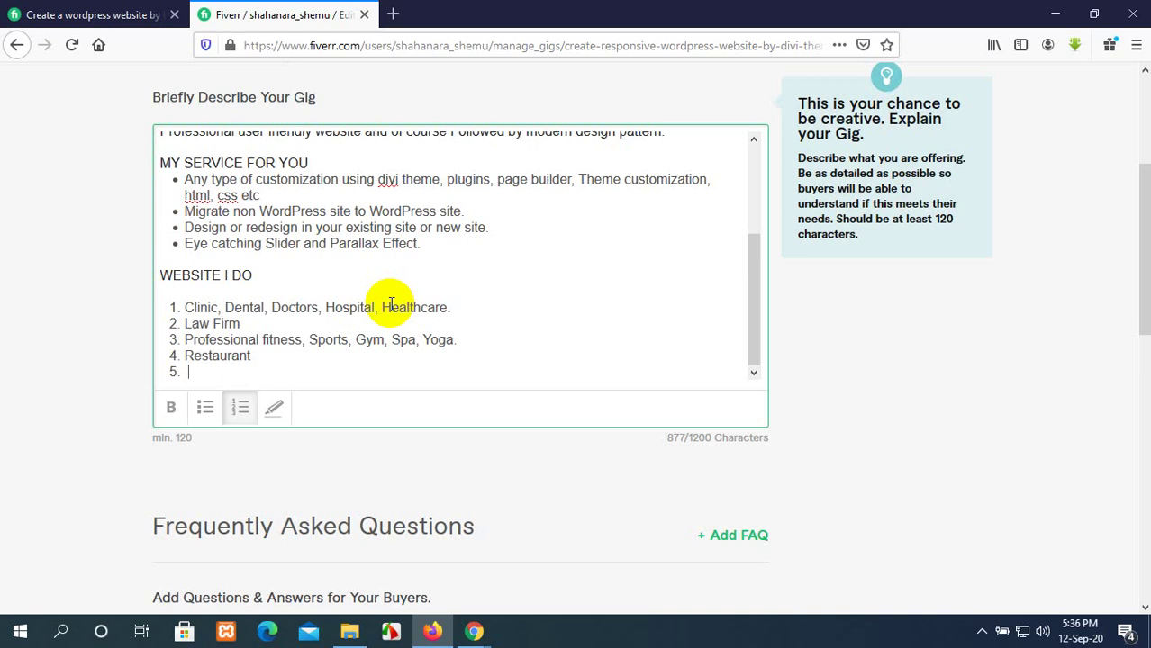
Enter 'Wedding', 'Business Consultant' and 'Educational Institute' as numbered items 5, 6 and 7
text(Wedding)
key(Return)
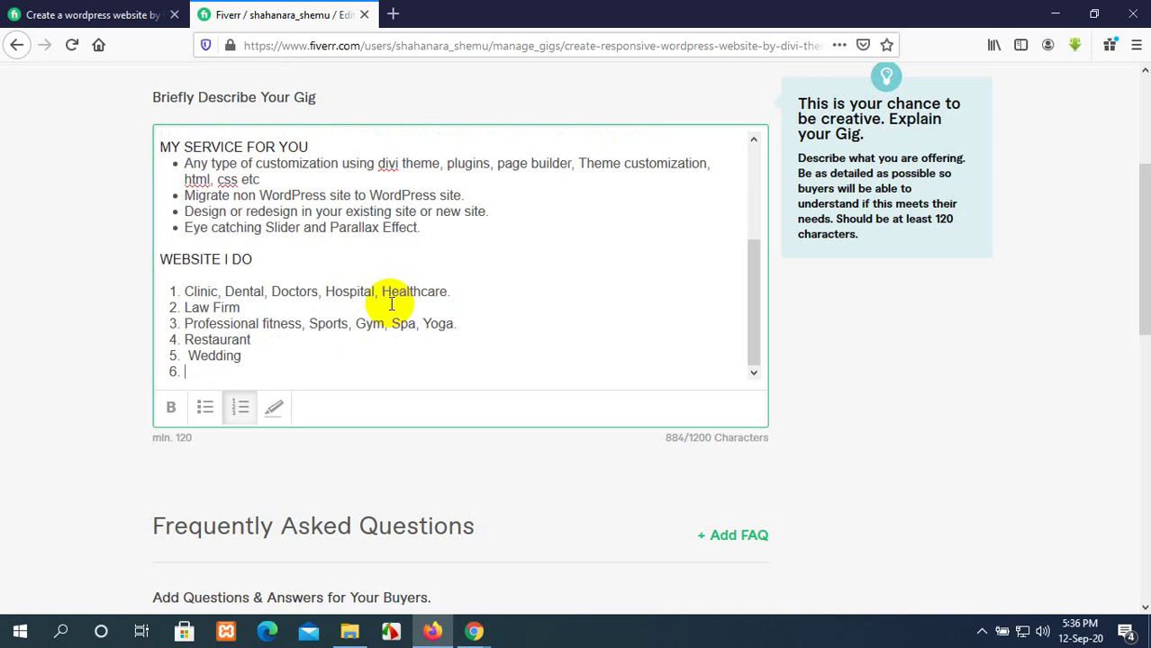
text(Business Con)
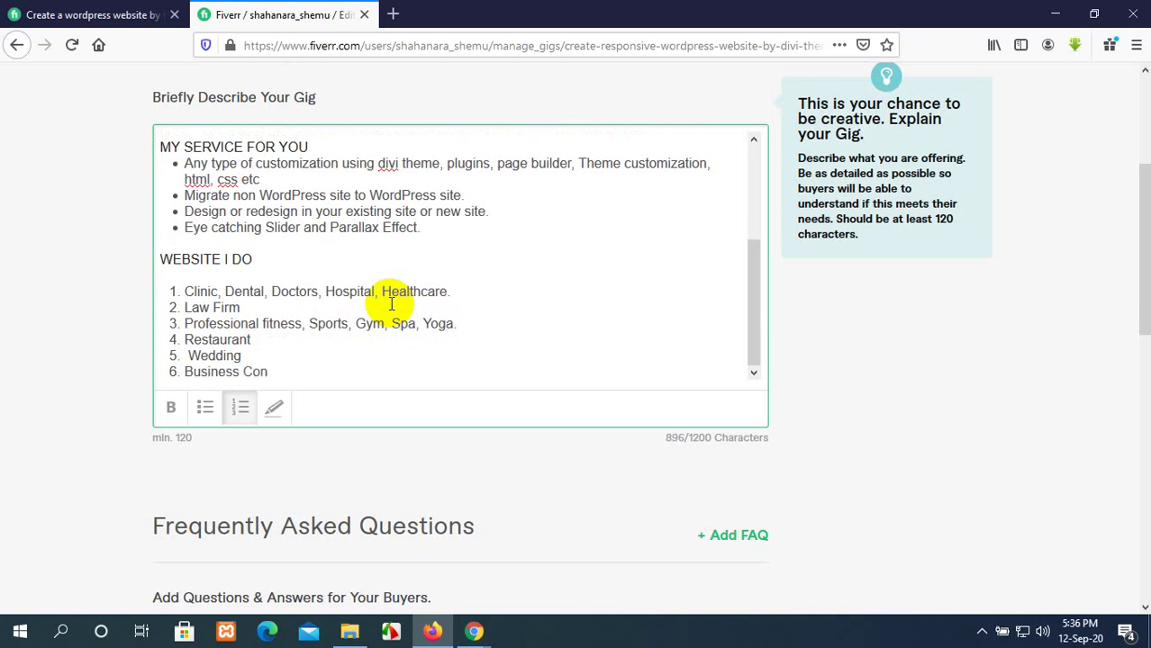
text(sultant)
key(Return)
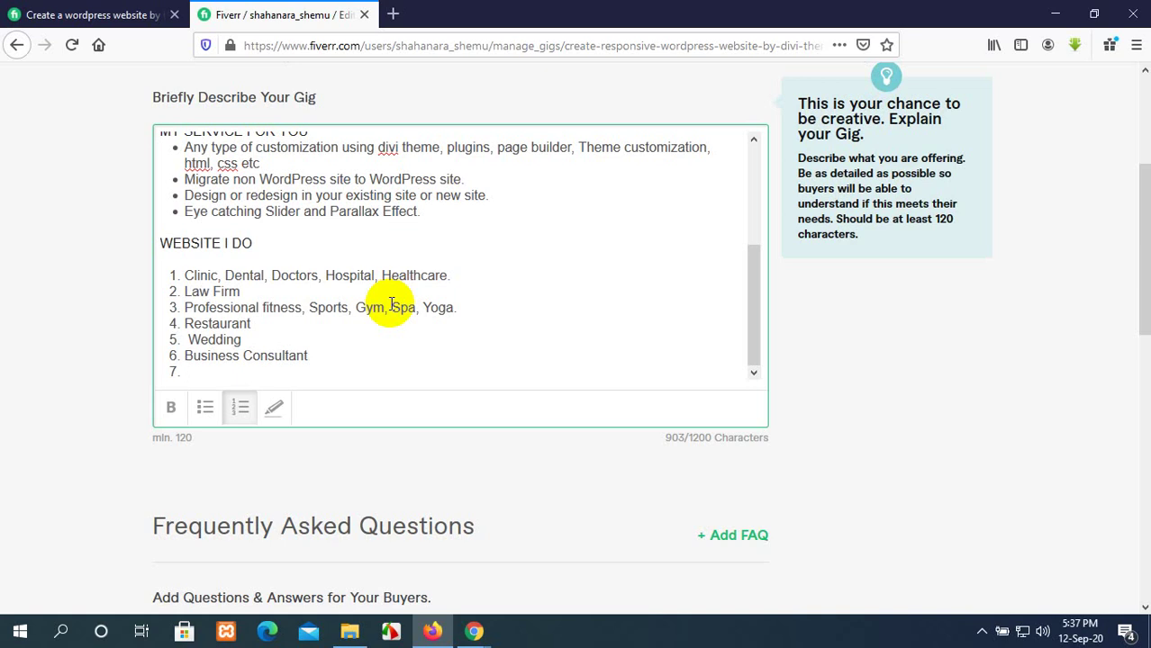
text(Educational I)
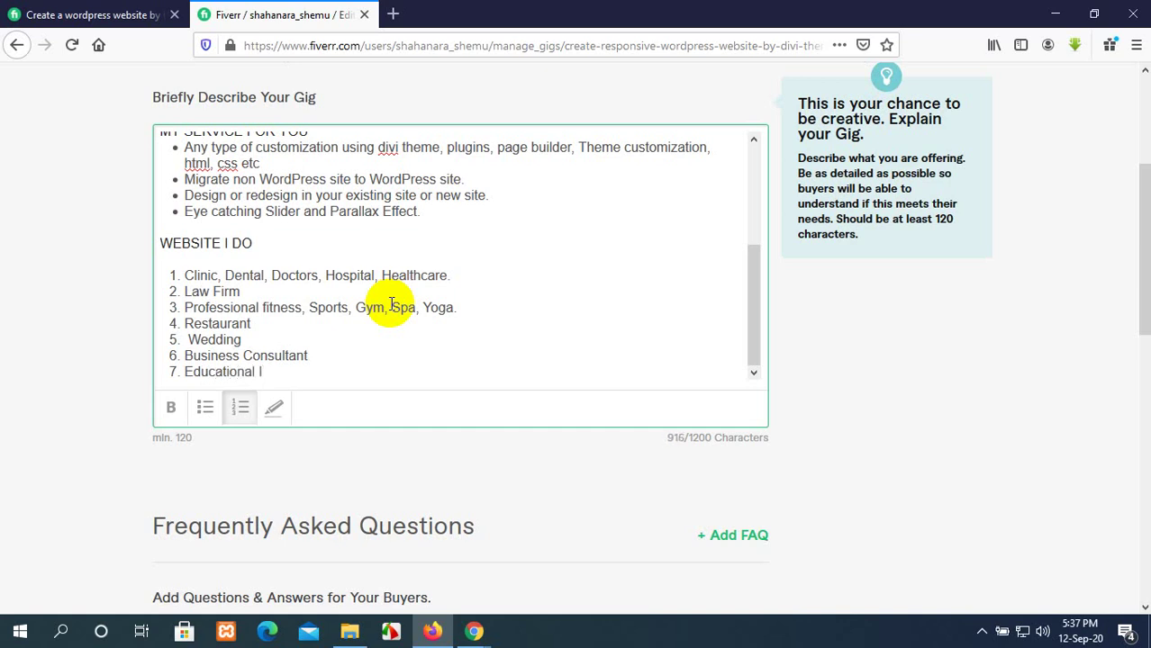
text(nstituten)
key(BackSpace)
scroll(360, 280, up, 2)
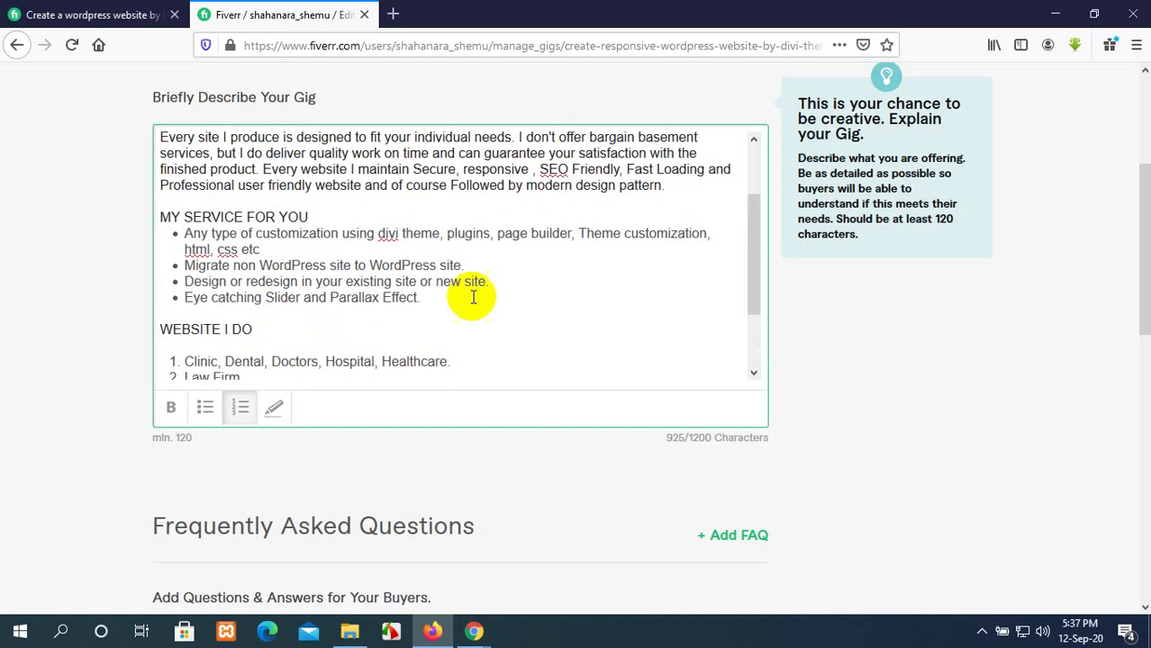
Add a 'Seo Plugins setup' bullet below the Parallax Effect bullet
click(425, 298)
key(Return)
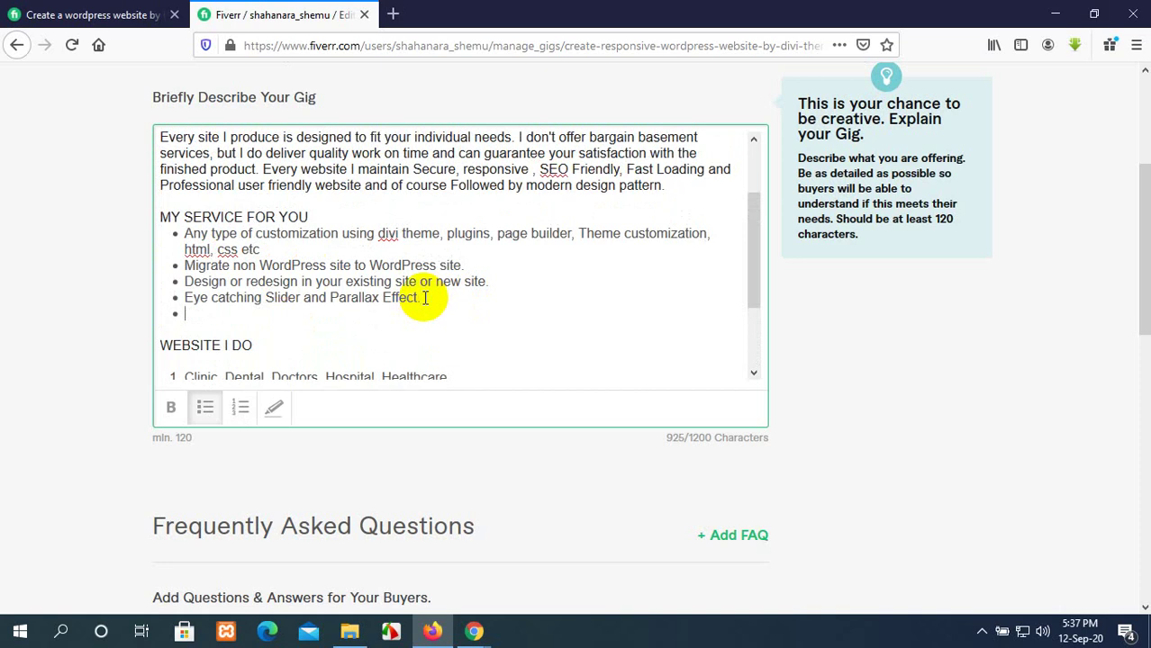
text(Ex)
key(BackSpace)
text(Seo)
key(BackSpace)
key(BackSpace)
key(BackSpace)
key(BackSpace)
text(Seo Plugins )
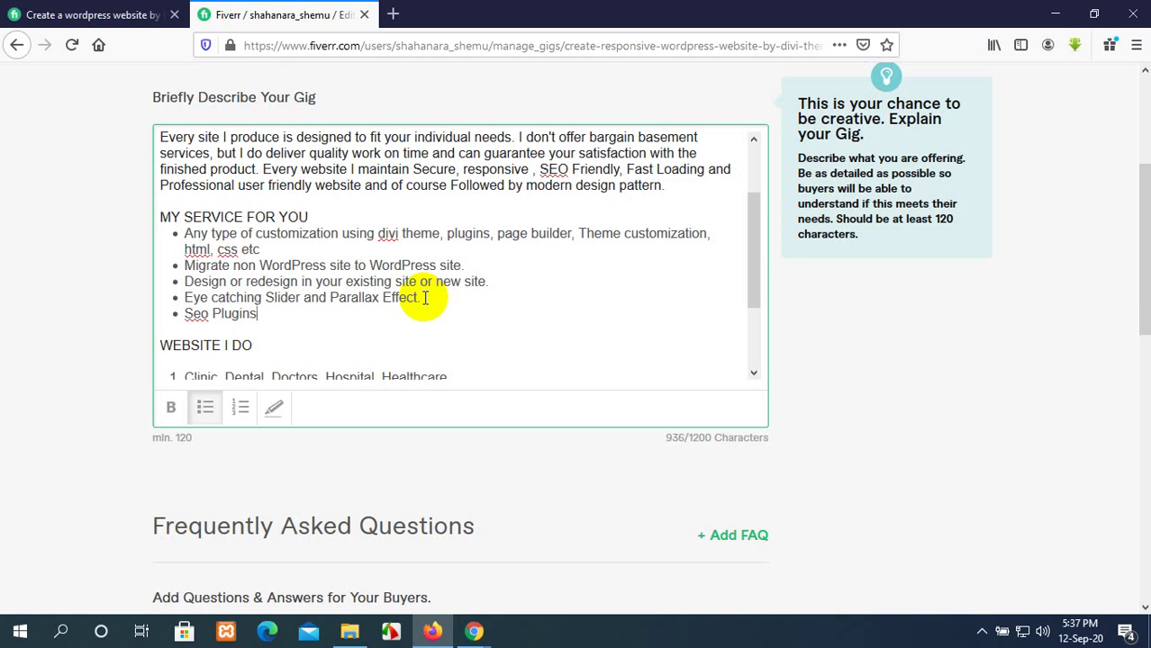
text(setup)
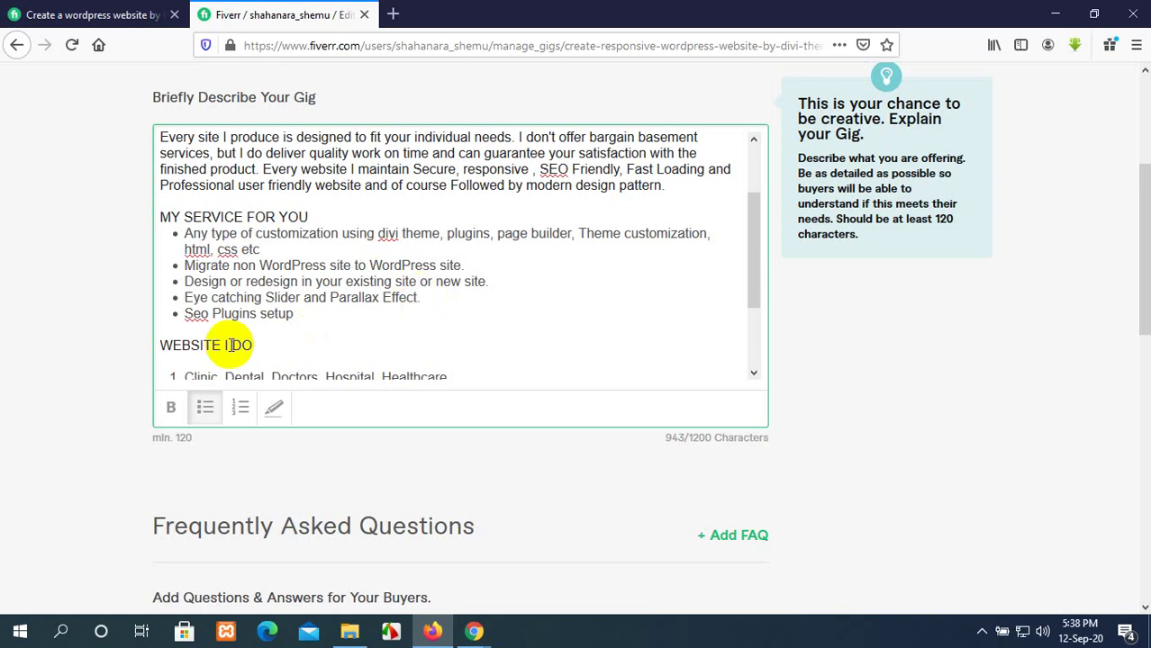
Capitalise 'Seo' to 'SEO' and add a 'Contact form with Google Maps' bullet below it
double_click(197, 315)
text(SEO)
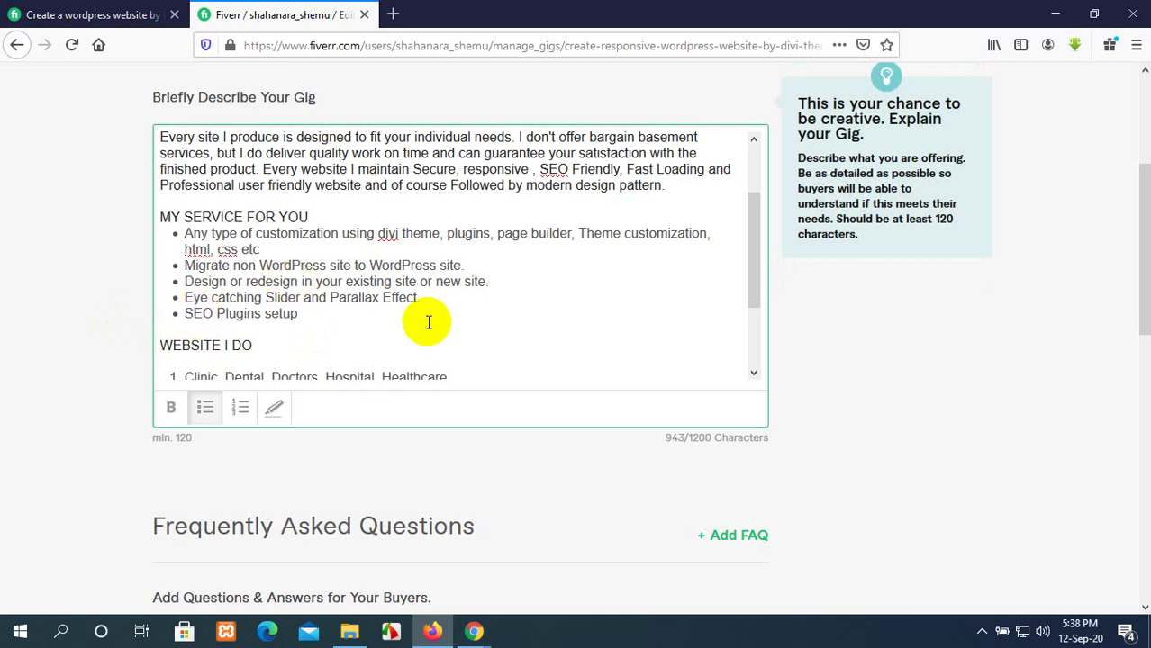
click(324, 317)
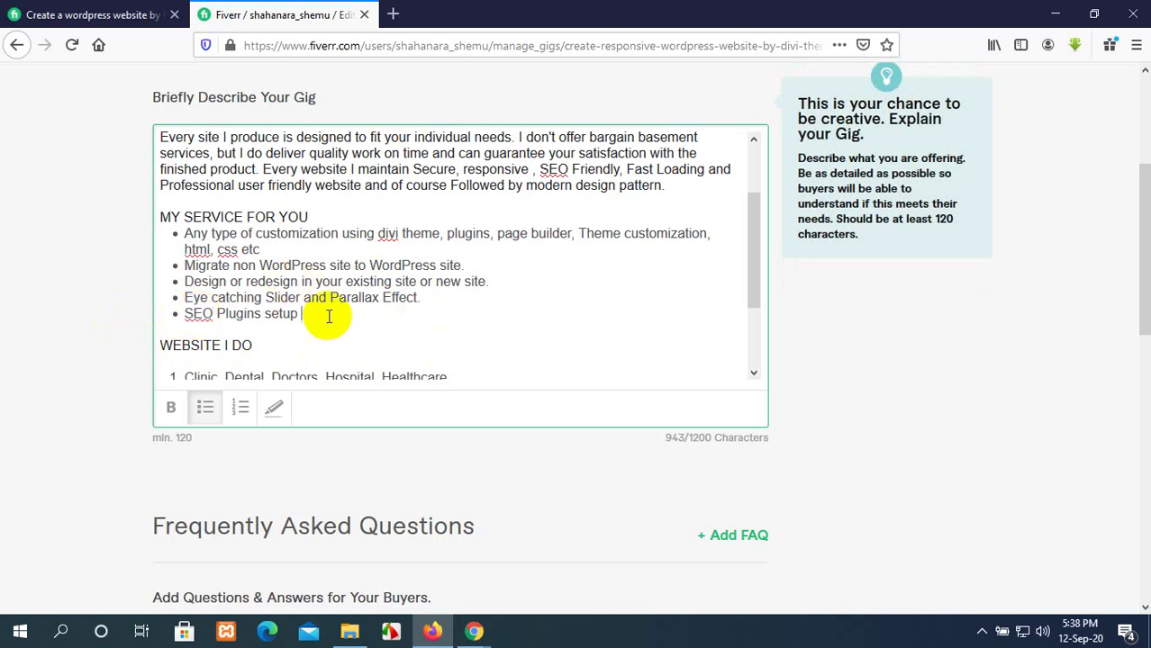
key(Return)
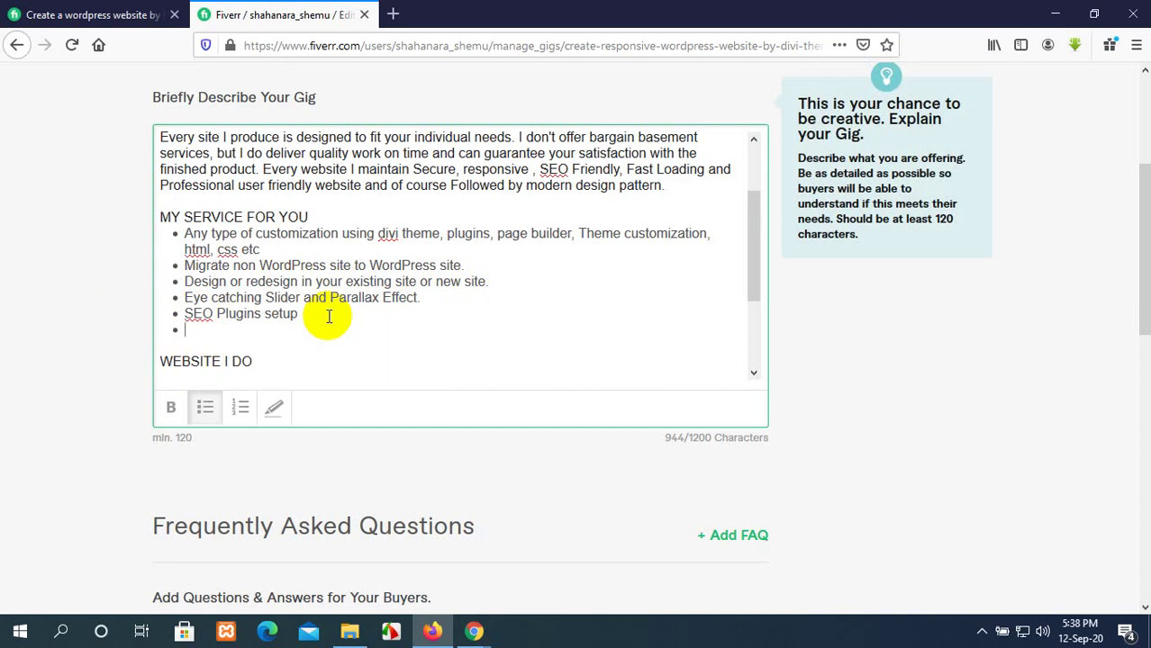
text(Cota)
key(BackSpace)
text(ntact foe)
key(BackSpace)
text(rm)
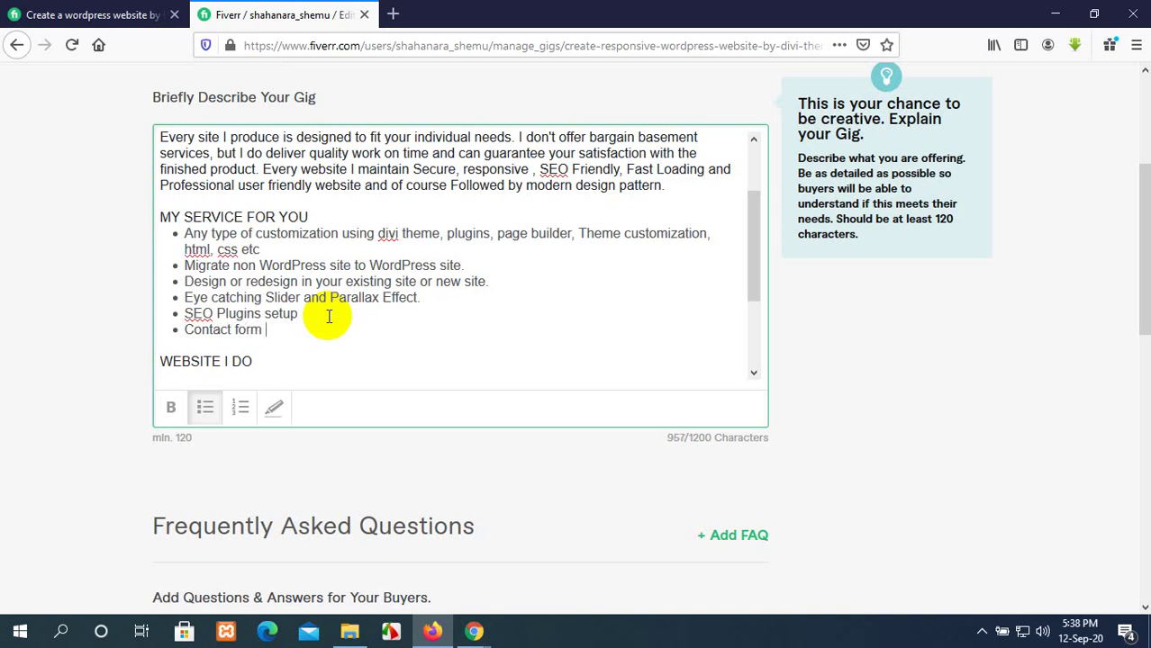
text( with Google)
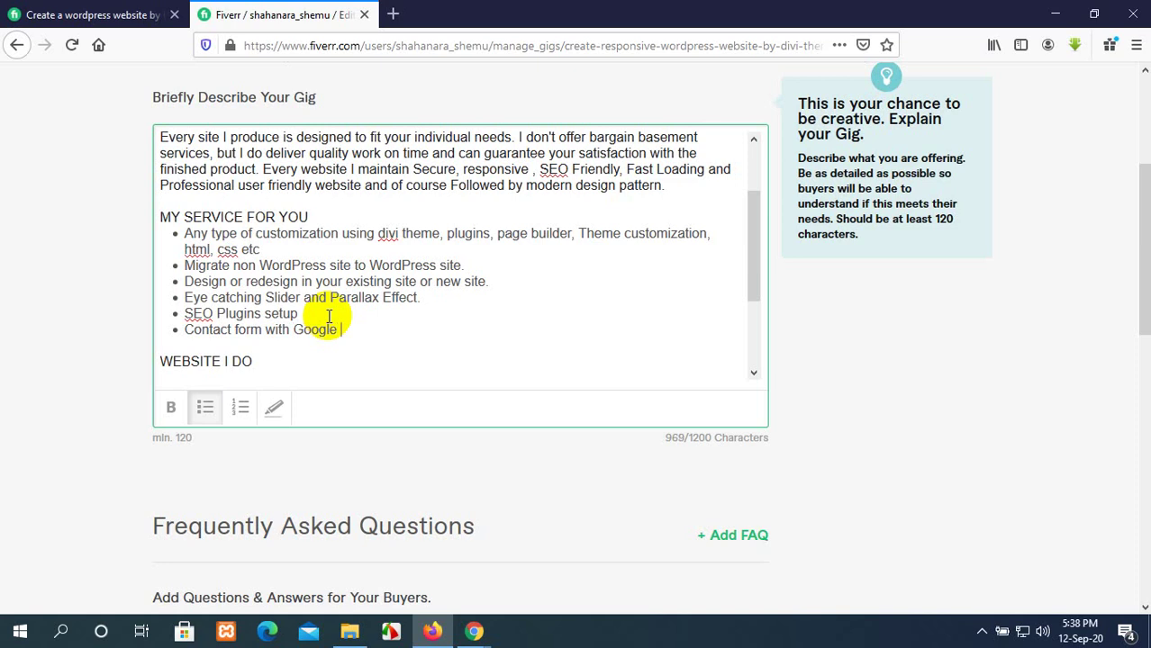
text( Maps)
Add an 'Extra service for more attactiveness' bullet at the end of the list
key(Return)
text(E)
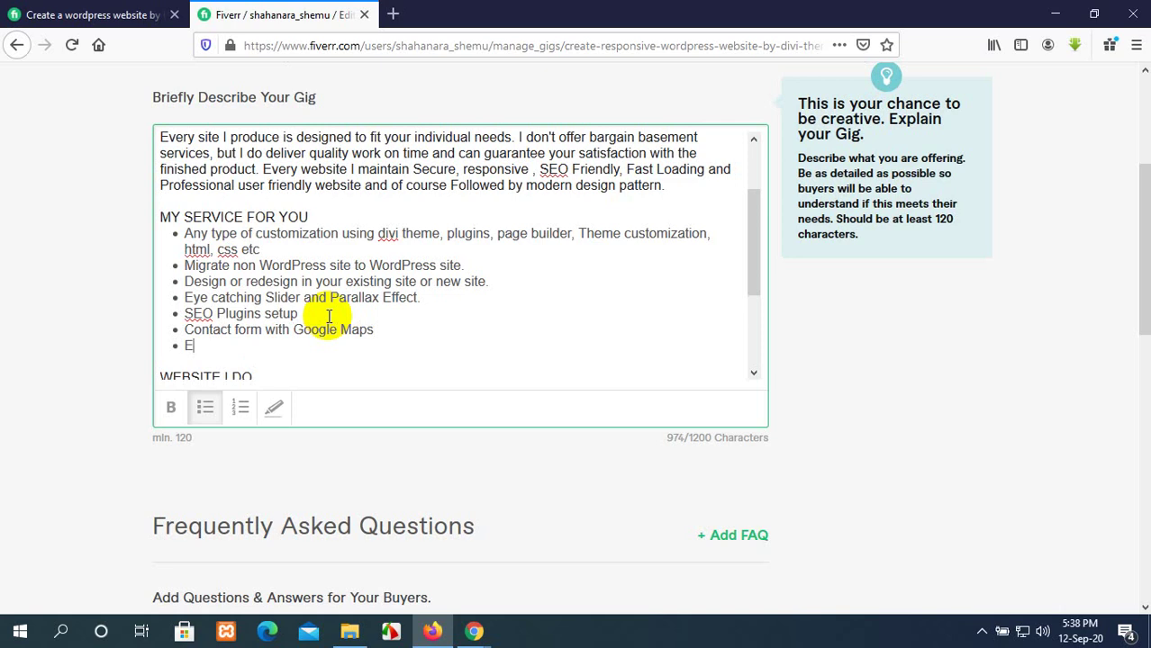
text(xtra service for mor)
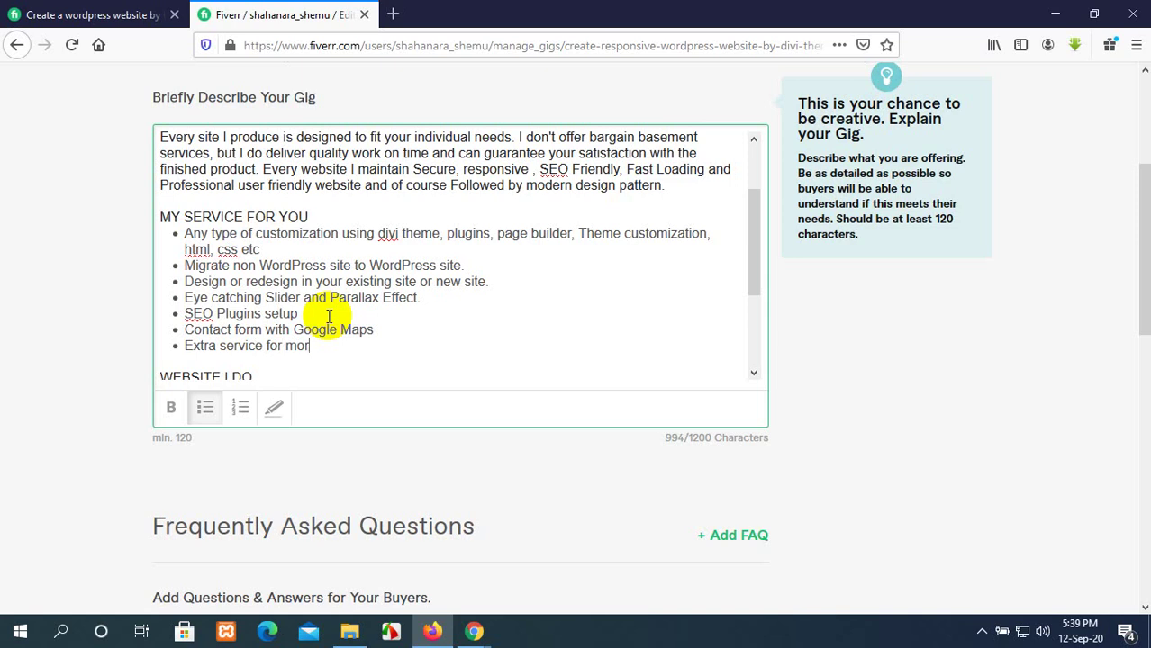
text(e attactiveness)
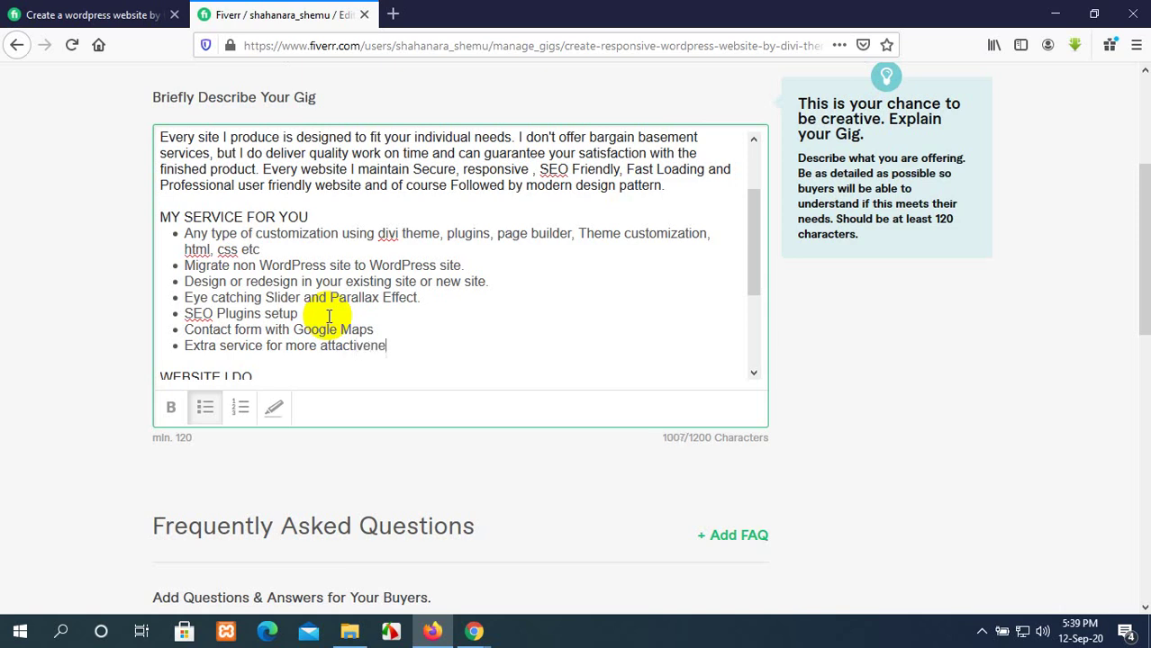
Correct the spelling to 'attractiveness' and extend the bullet with 'of your' (site)
right_click(394, 350)
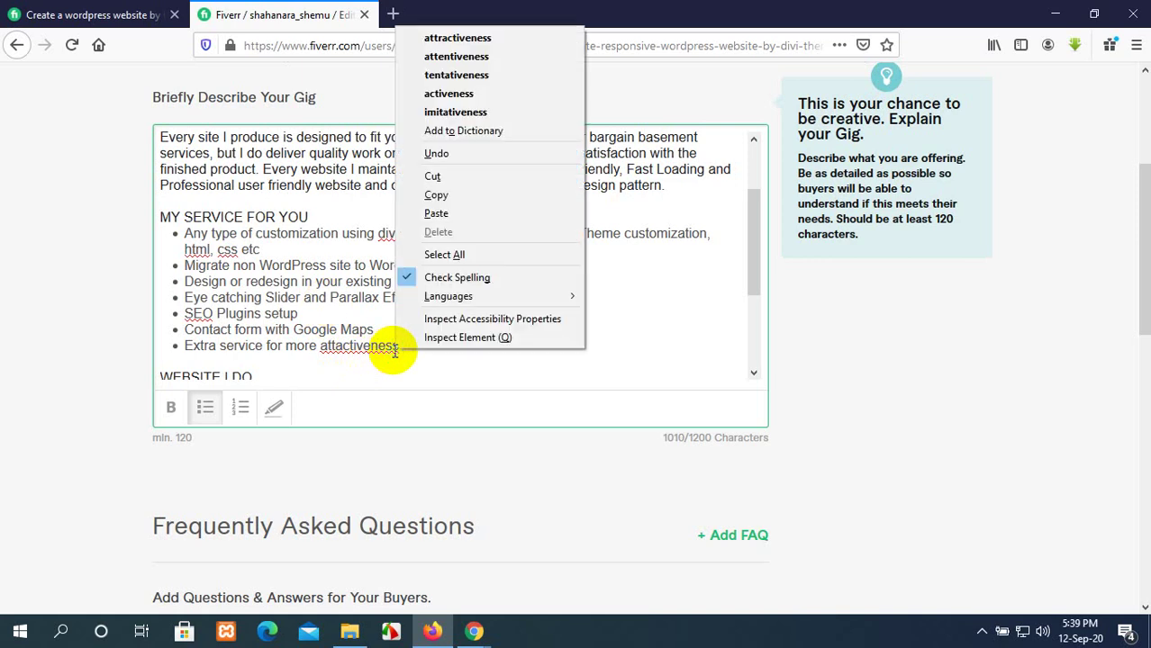
click(468, 36)
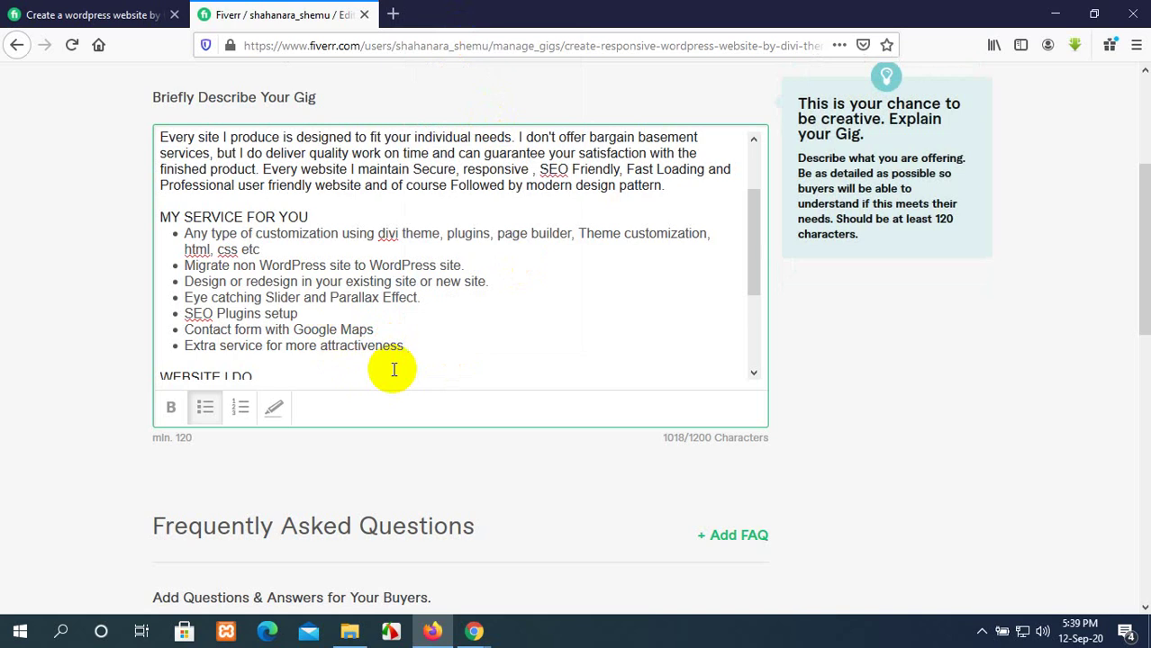
text(of your site)
Remove the trailing spaces after 'Educational Institute' without adding an eighth list item
scroll(288, 274, up, 3)
scroll(309, 279, down, 2)
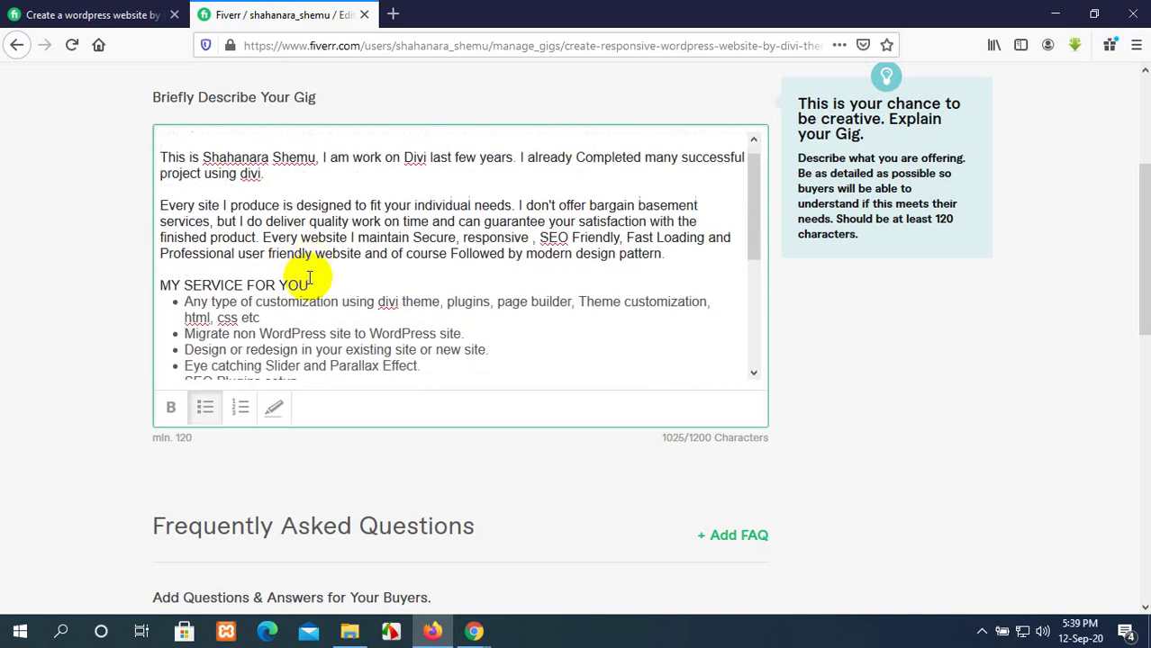
scroll(309, 277, down, 1)
scroll(309, 278, up, 1)
scroll(309, 278, down, 4)
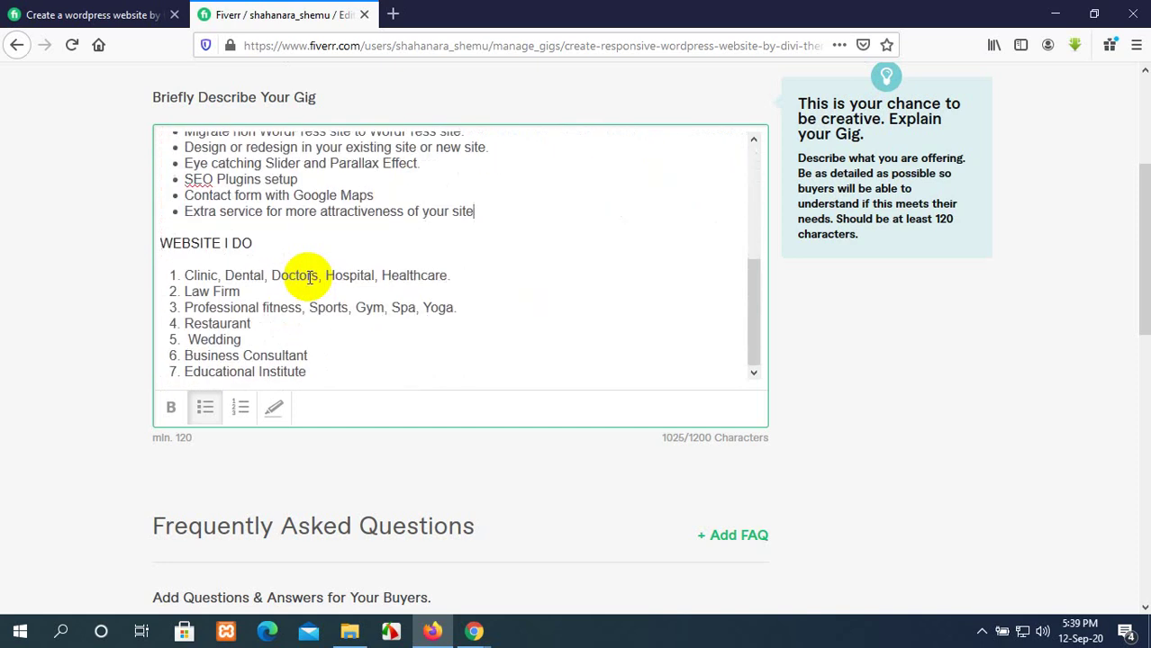
click(331, 371)
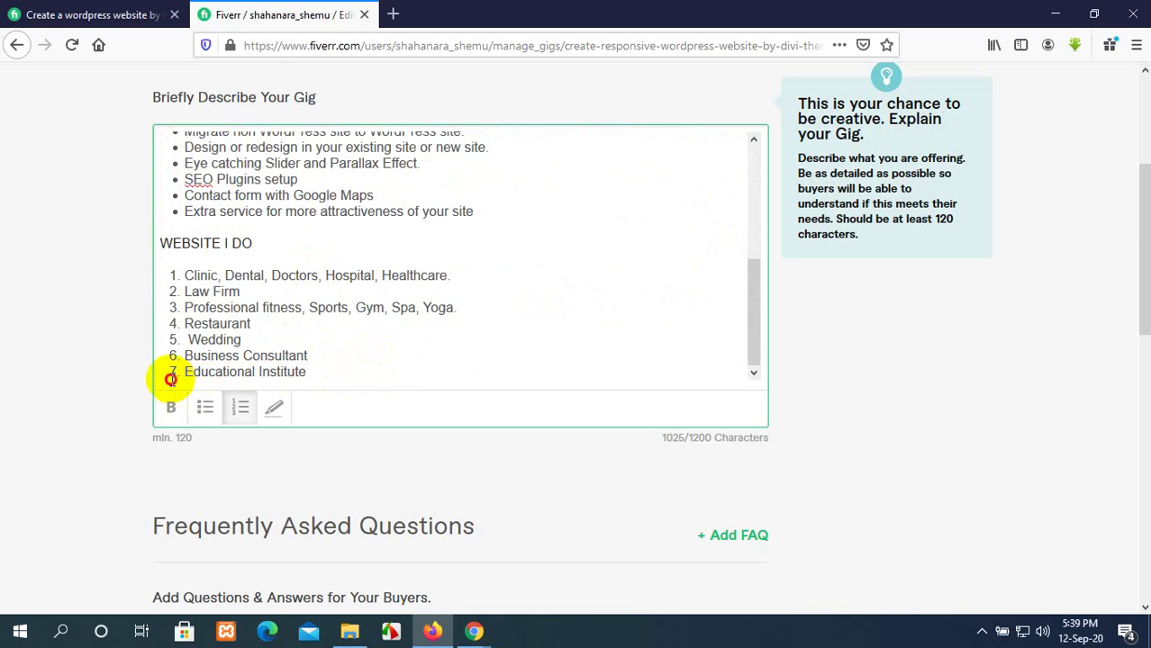
scroll(351, 333, down, 3)
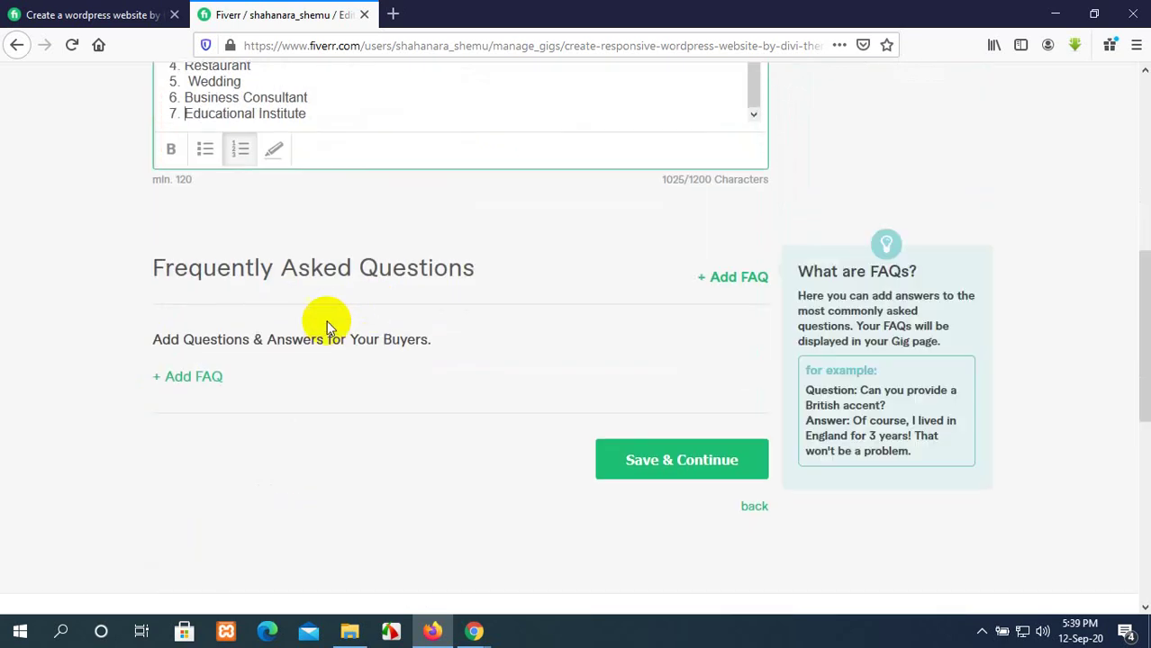
scroll(311, 289, up, 2)
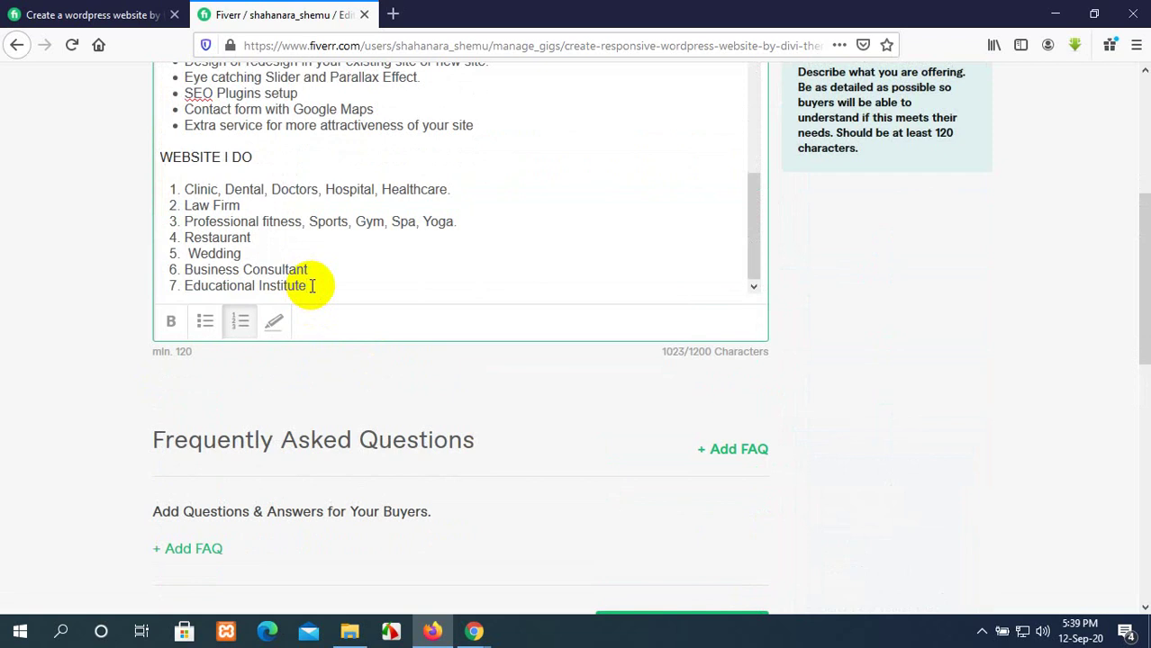
key(Return)
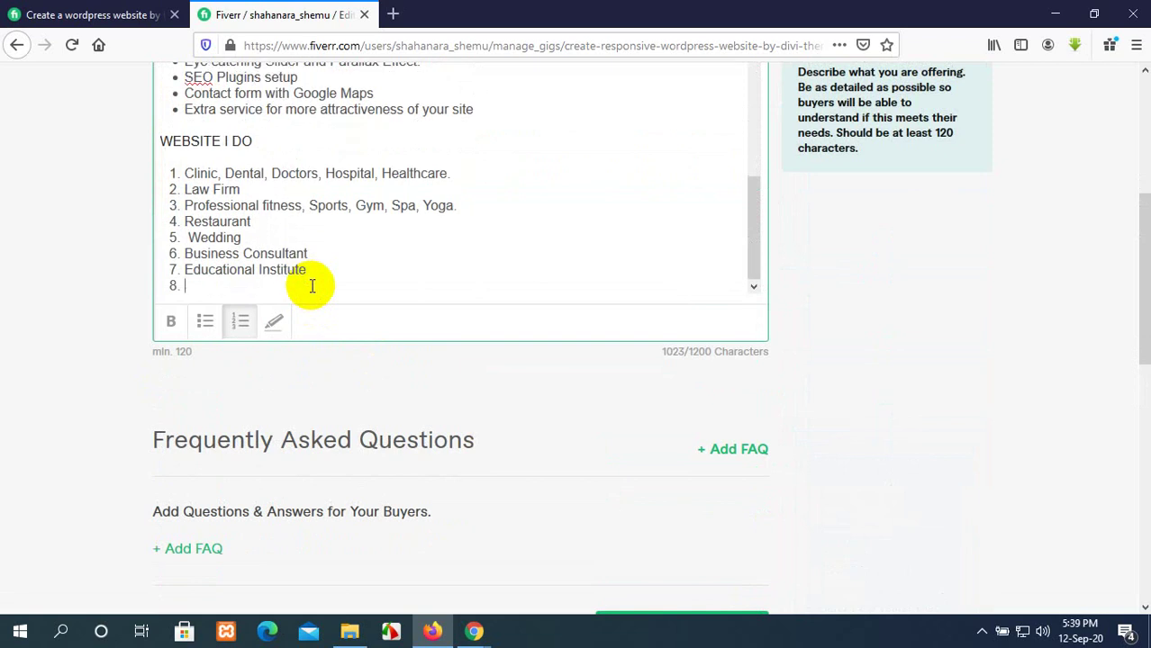
key(BackSpace)
key(Return)
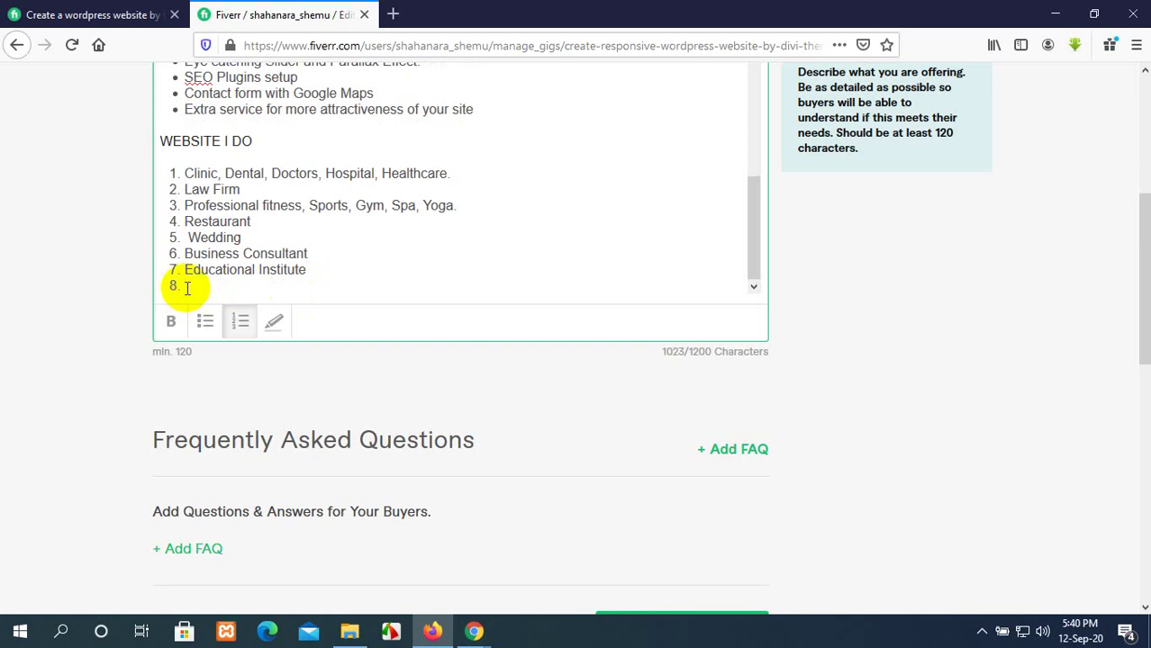
key(BackSpace)
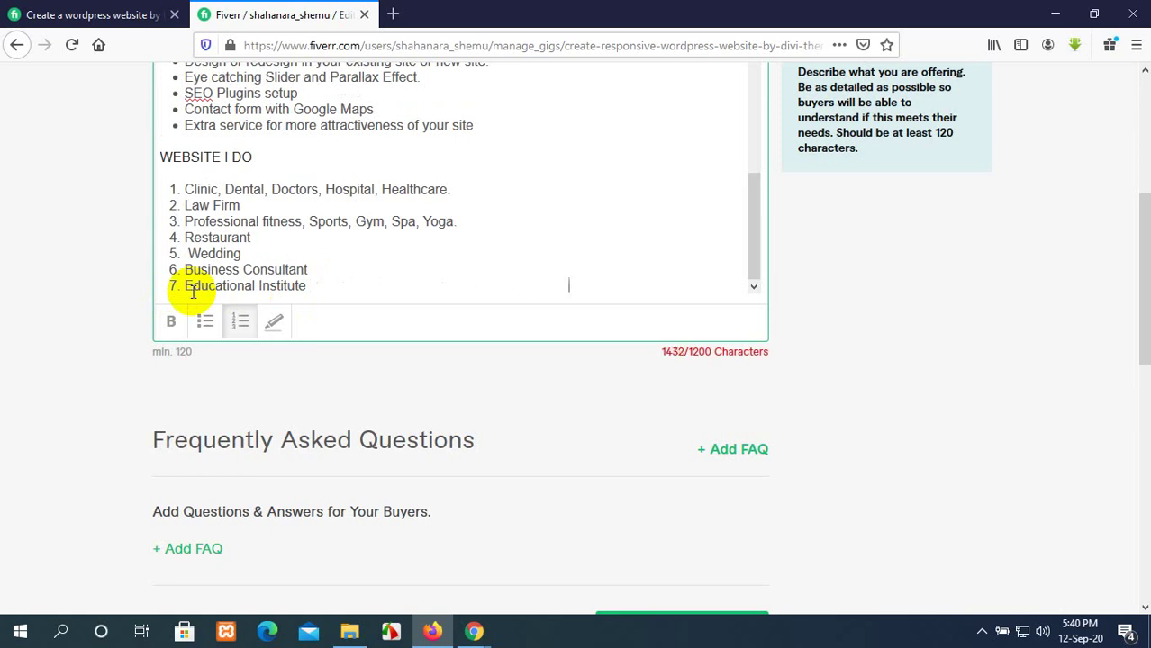
key(BackSpace)
key(BackSpace)
key(BackSpace)
key(BackSpace)
key(BackSpace)
key(BackSpace)
key(BackSpace)
key(BackSpace)
key(BackSpace)
key(BackSpace)
key(BackSpace)
key(BackSpace)
key(BackSpace)
key(BackSpace)
key(BackSpace)
key(BackSpace)
key(BackSpace)
key(BackSpace)
key(BackSpace)
key(BackSpace)
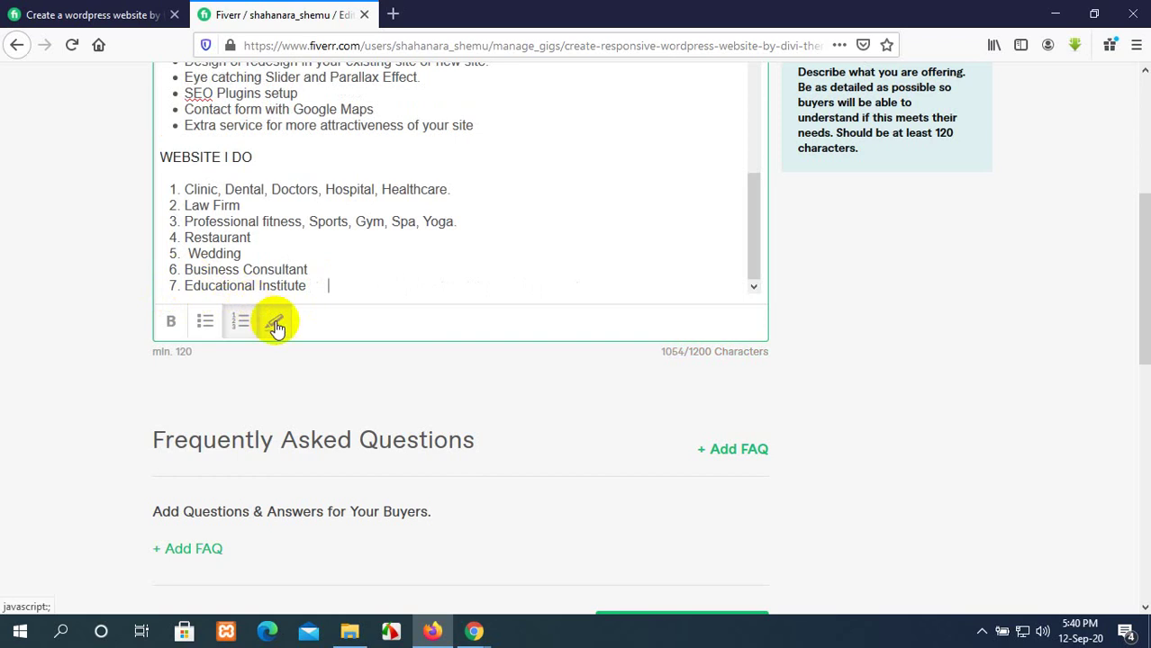
Remove the blank line below the WEBSITE I DO heading, keeping the list at seven items
click(315, 286)
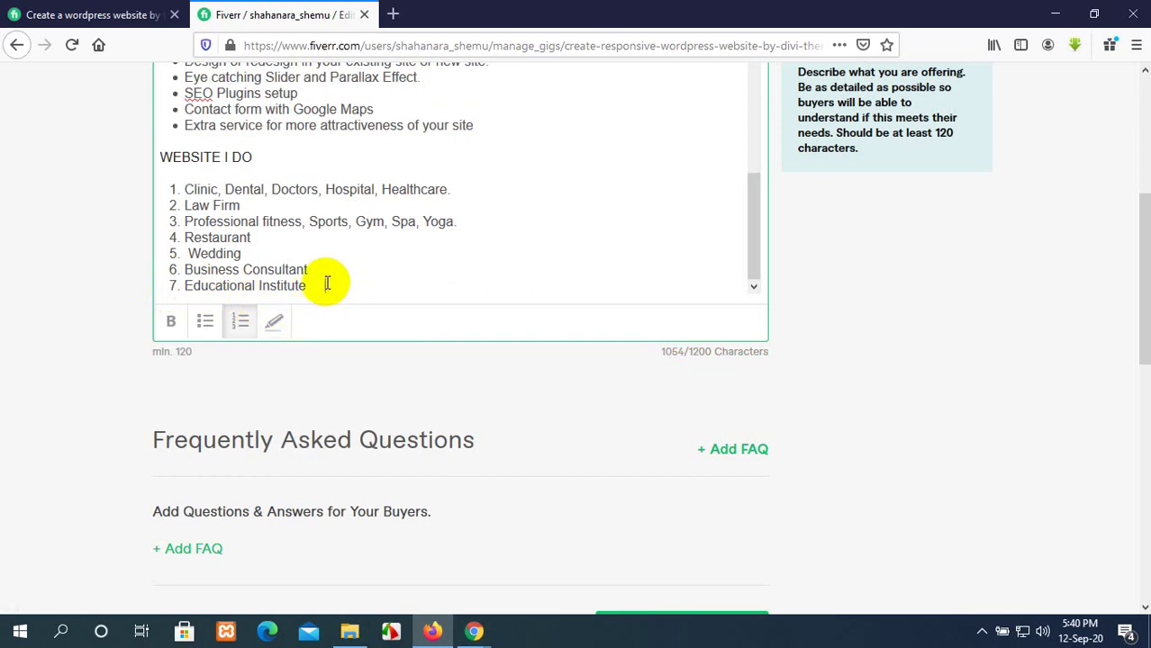
scroll(324, 283, down, 2)
scroll(322, 279, up, 10)
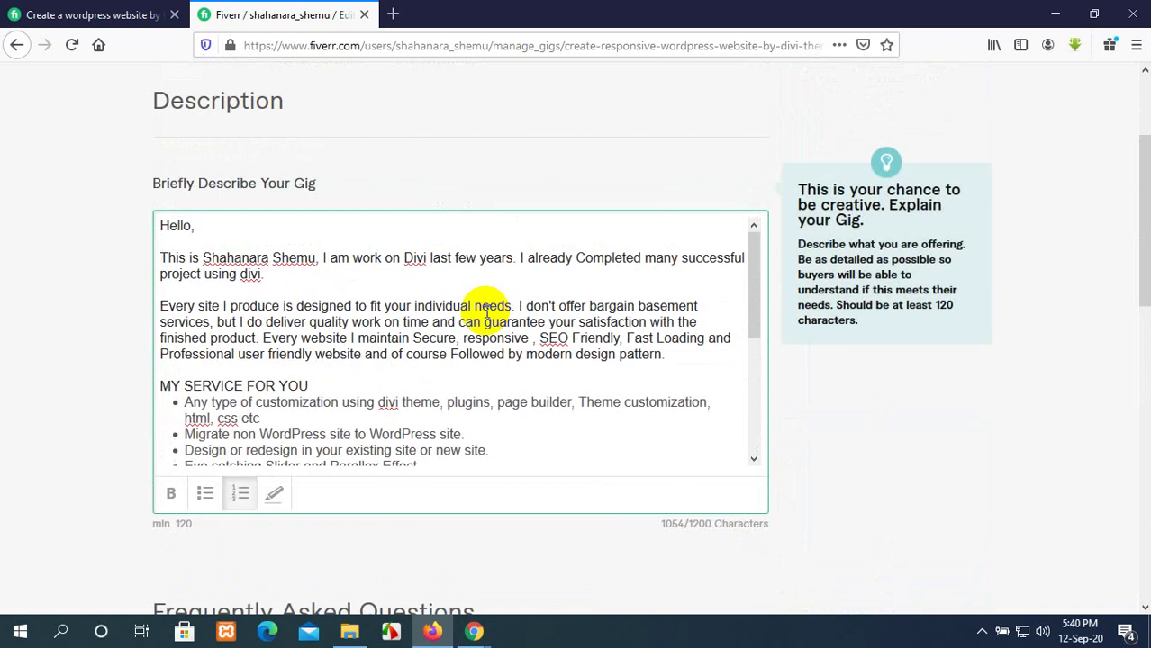
scroll(486, 311, down, 5)
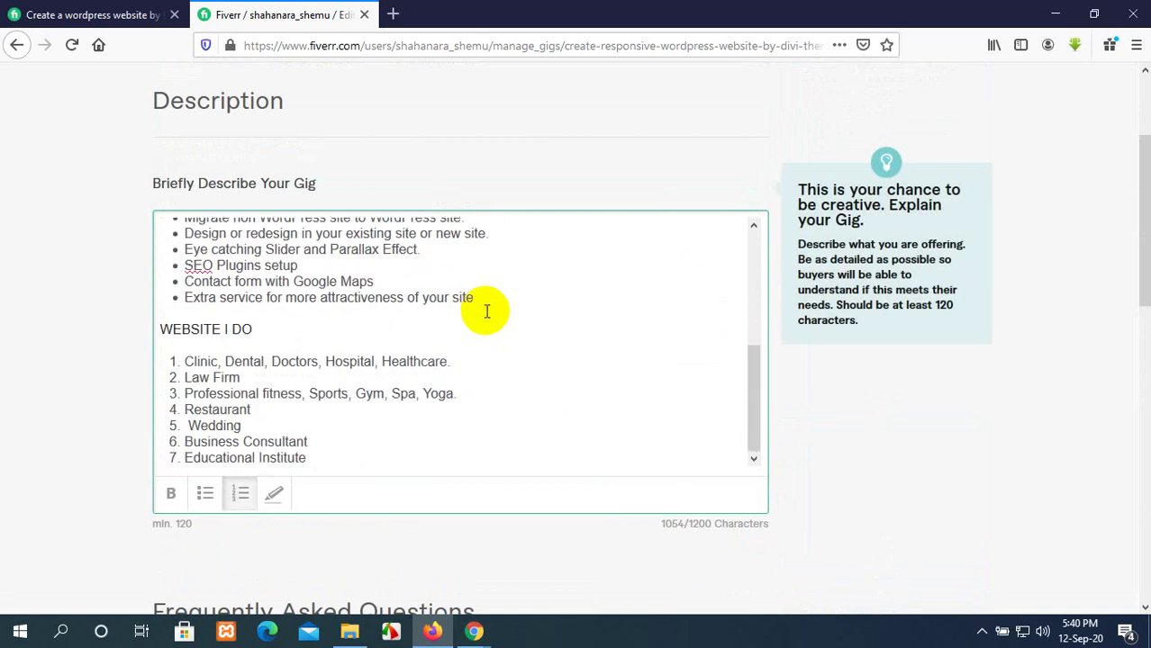
click(177, 346)
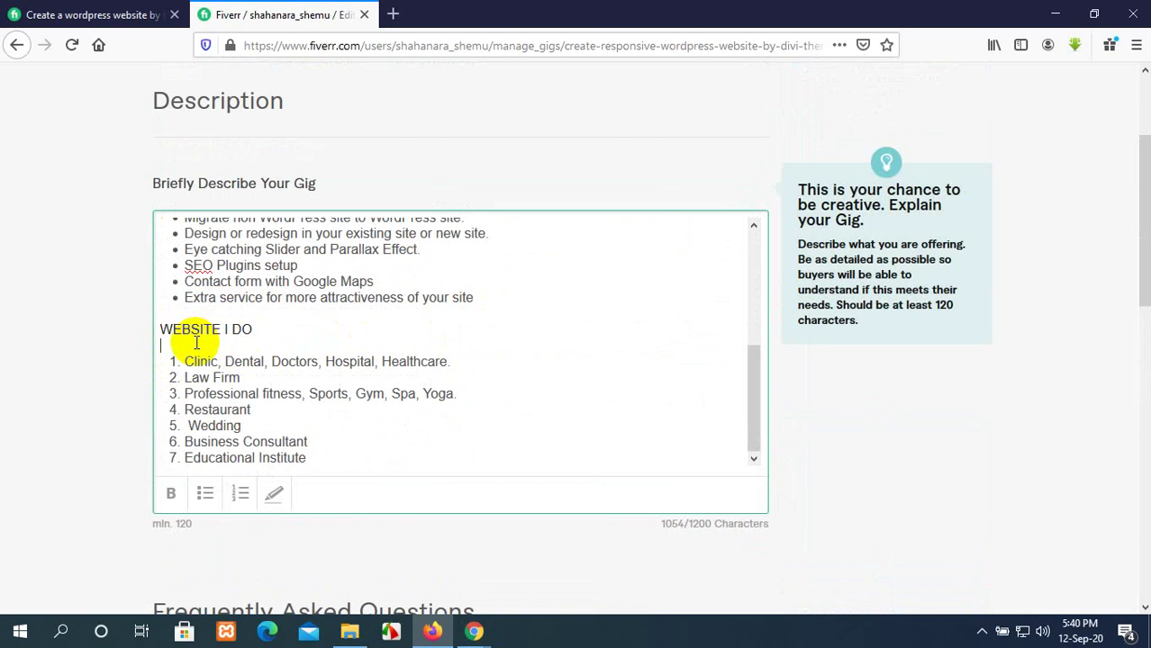
key(BackSpace)
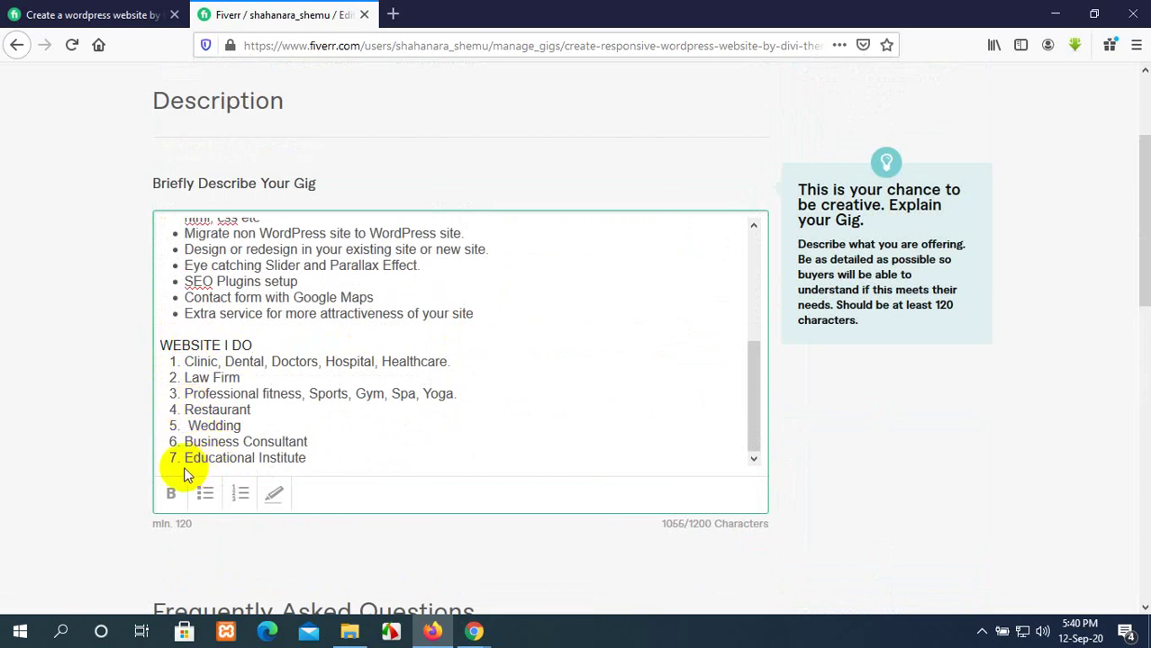
click(311, 459)
key(Return)
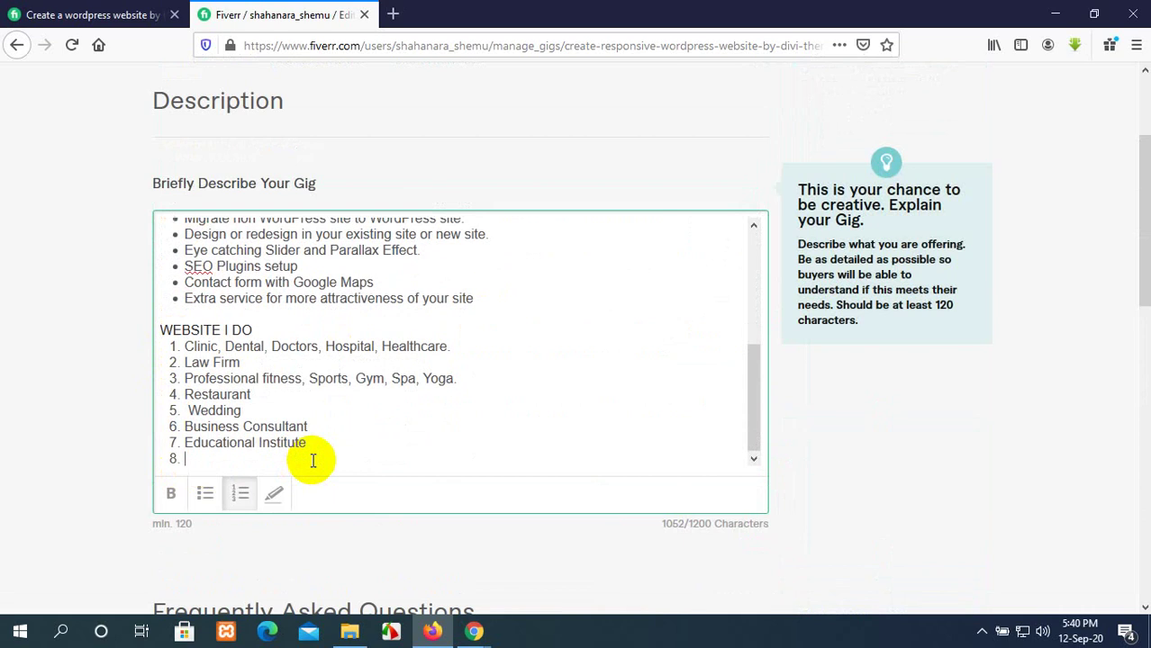
key(BackSpace)
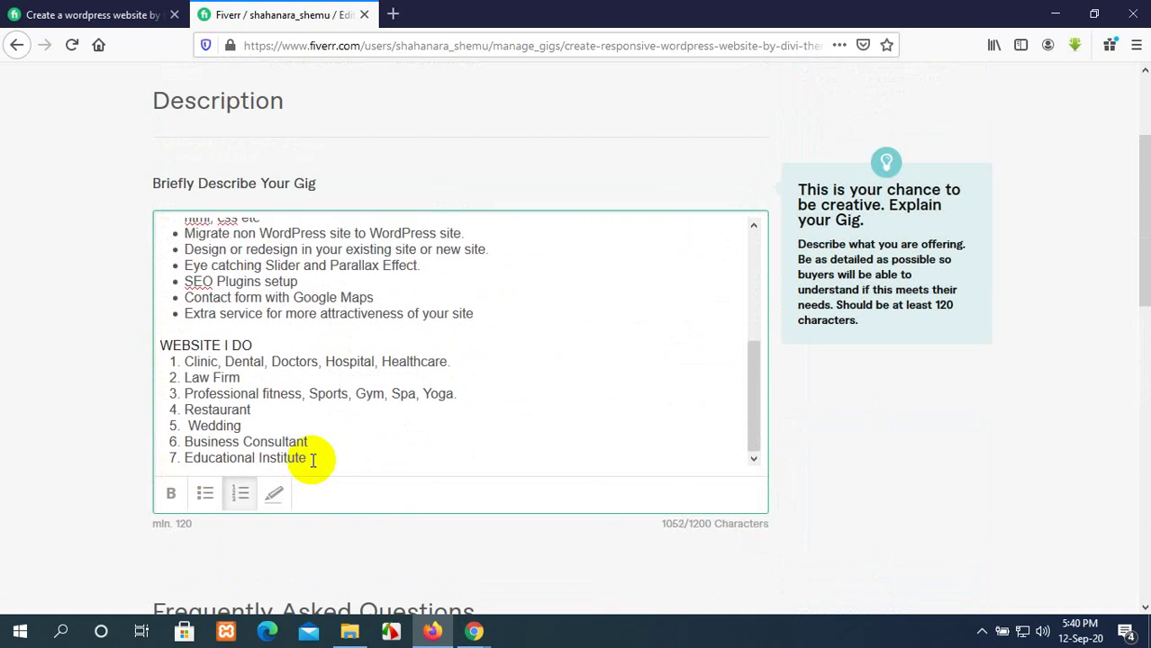
Change the heading to 'WEBSITE I DO...' with a blank line before its list
click(264, 348)
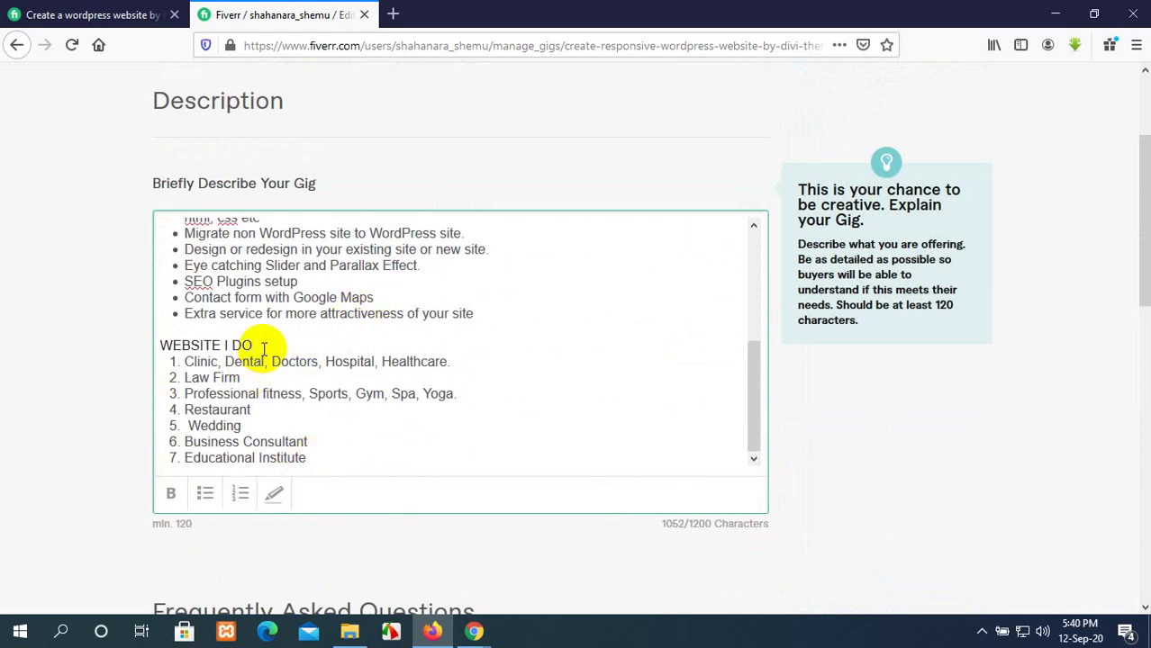
text(...)
key(Return)
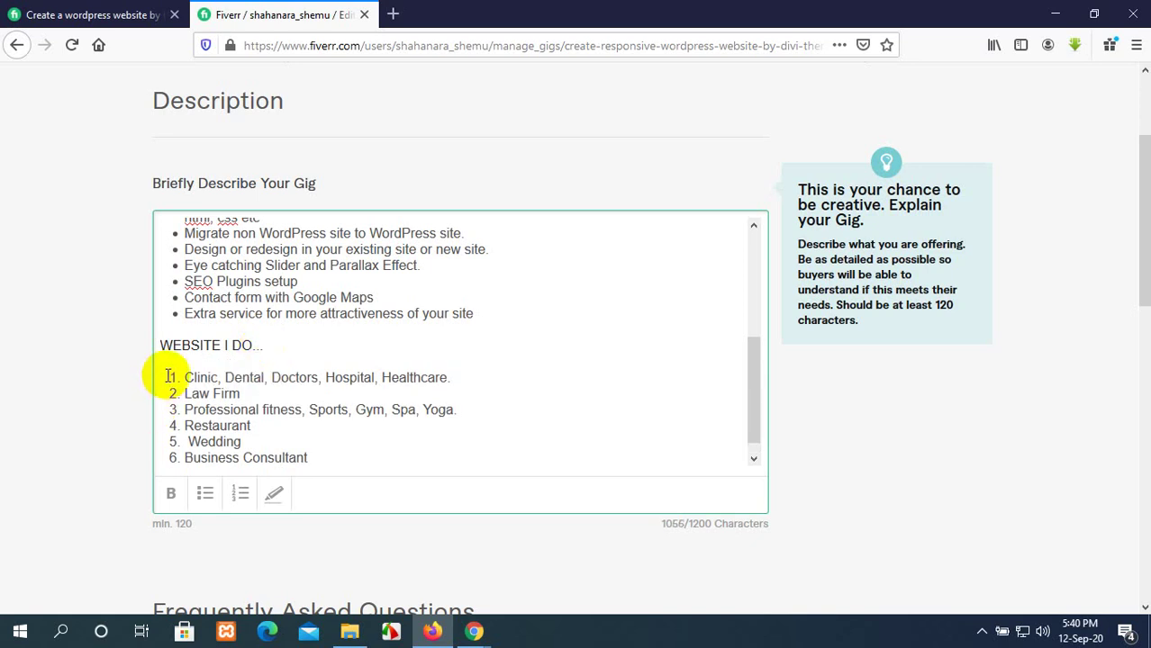
text(Educational Institute)
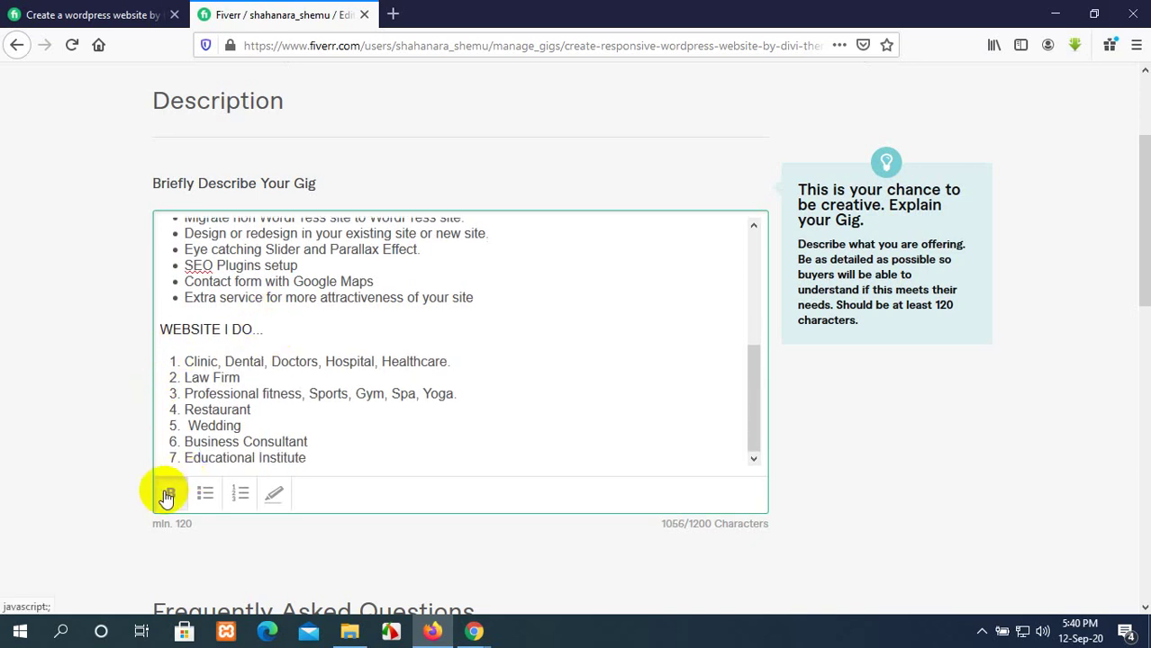
Make the 'WEBSITE I DO...' heading bold with a yellow highlight
drag(261, 330, 155, 329)
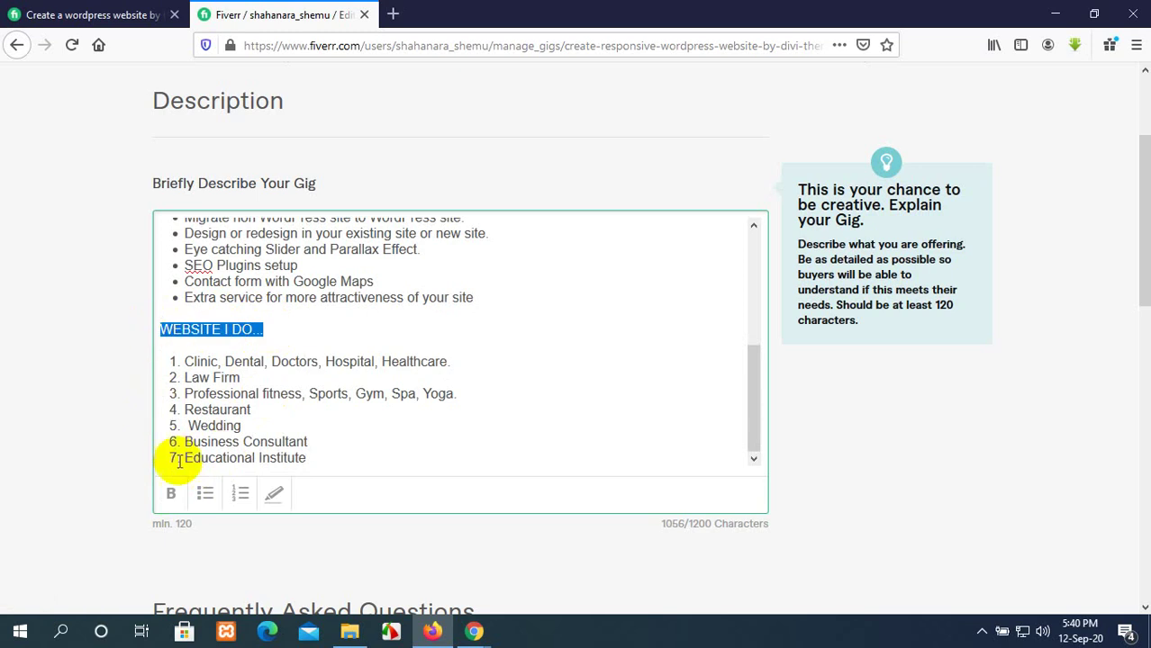
click(170, 492)
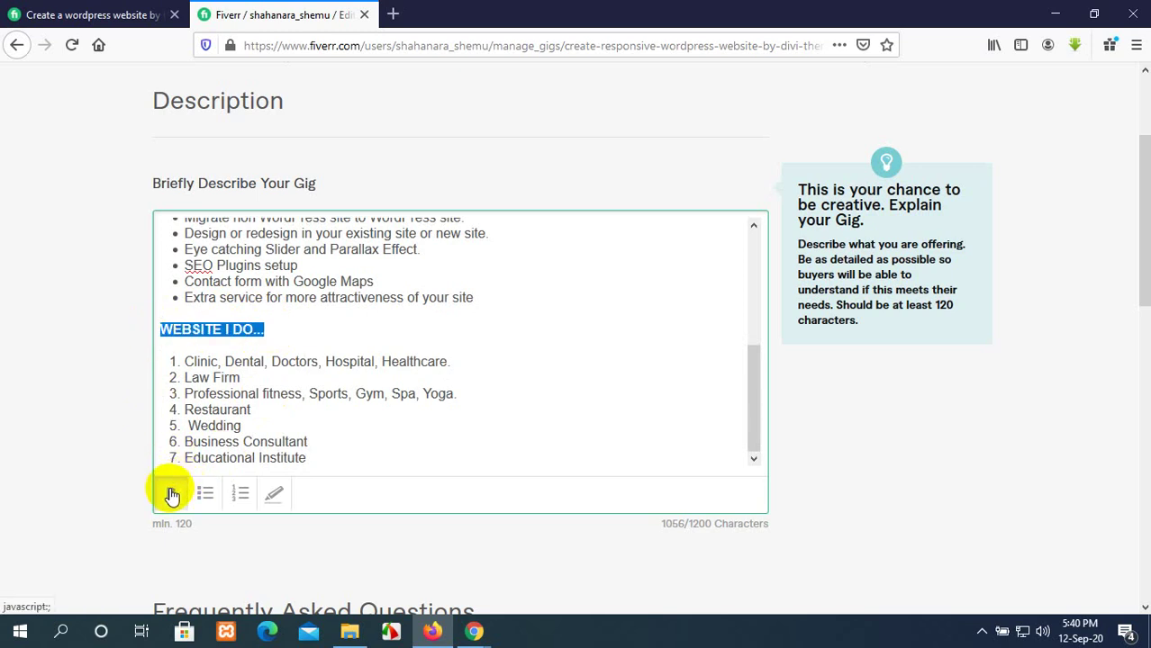
click(275, 495)
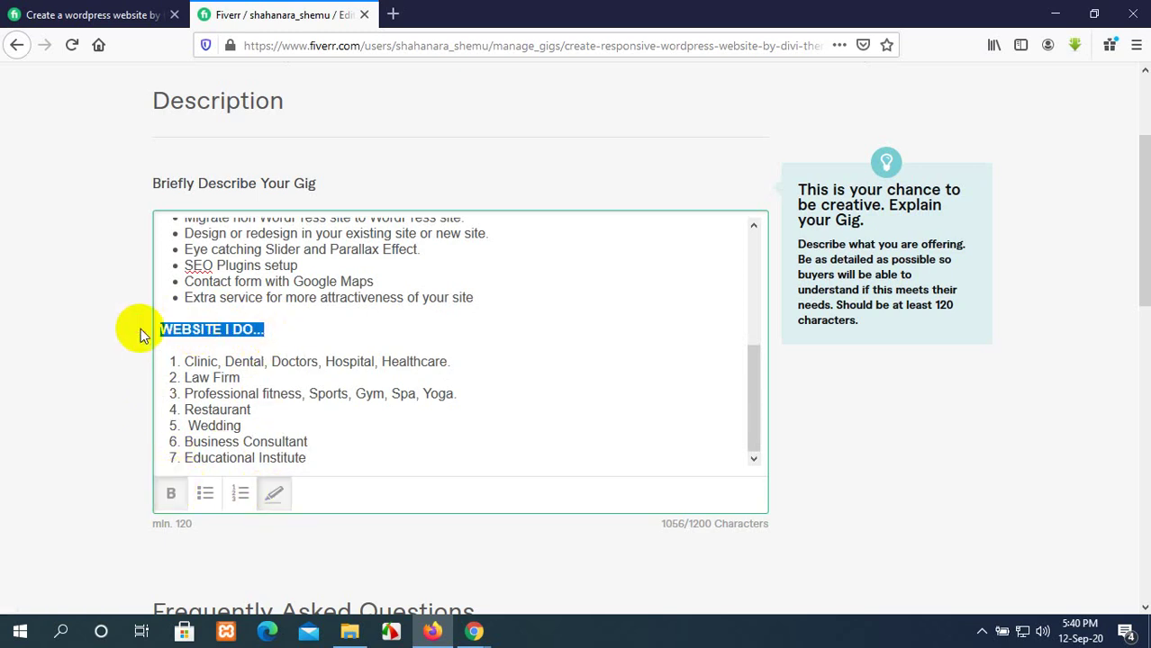
click(276, 494)
click(459, 331)
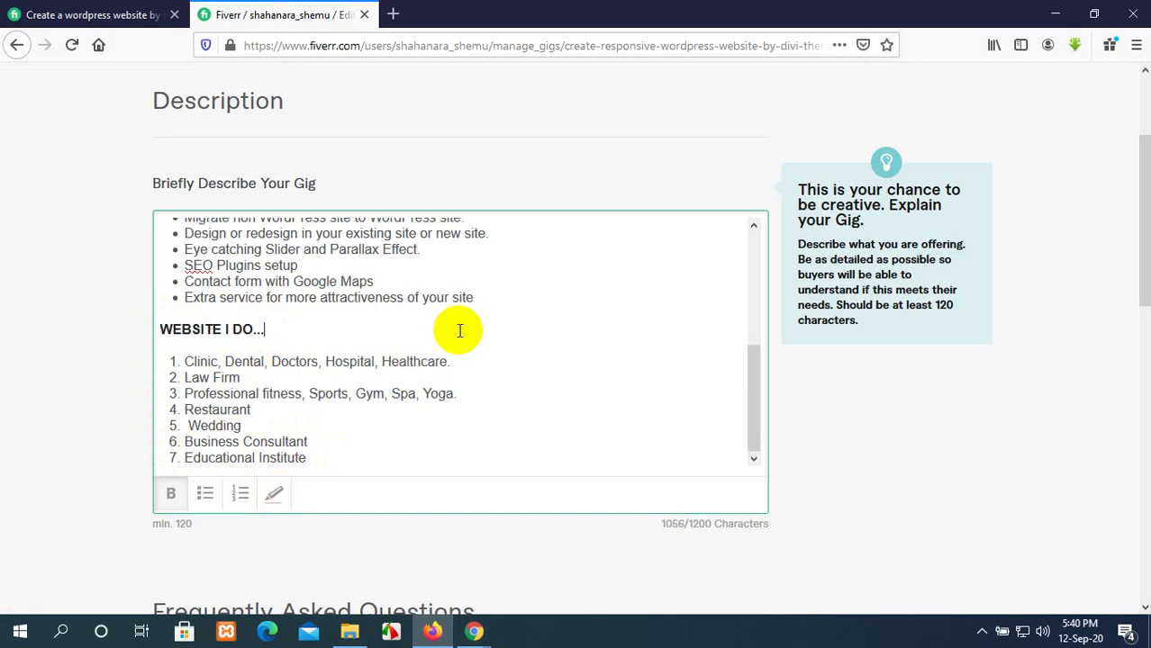
drag(267, 329, 148, 331)
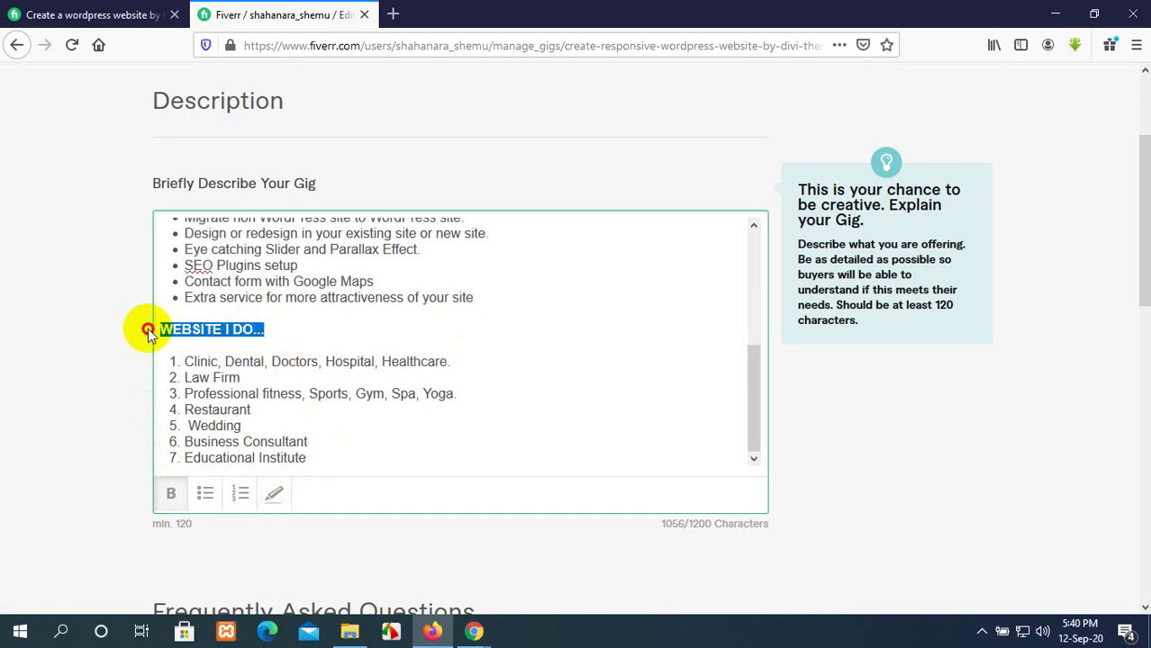
click(275, 495)
click(351, 344)
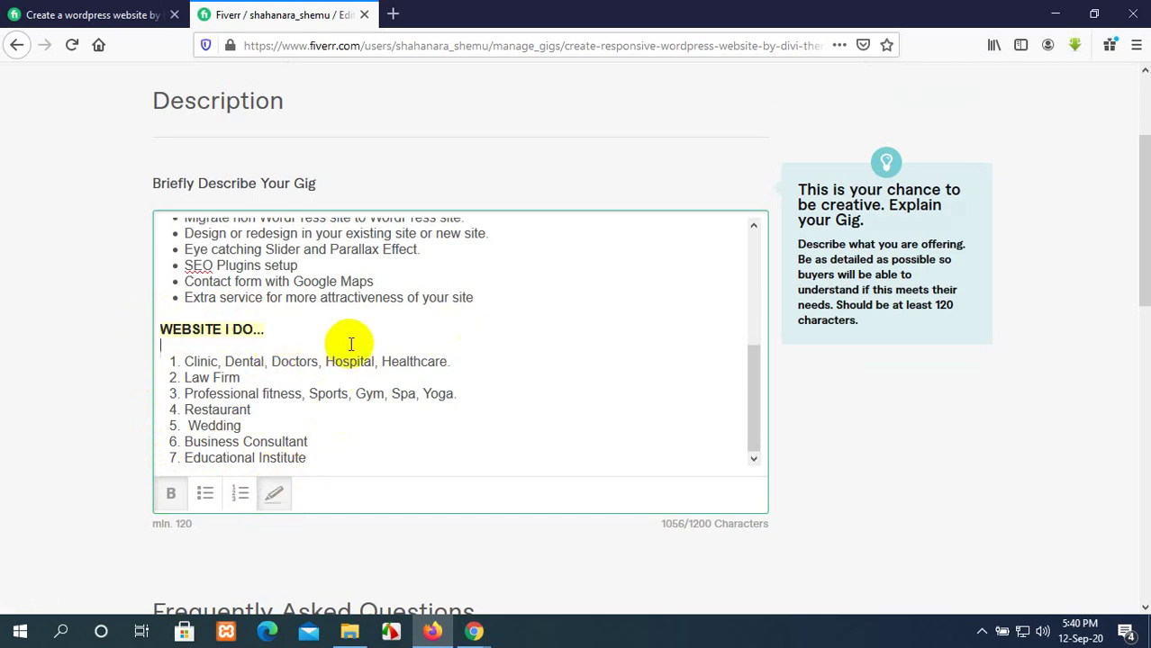
Add ':' and a blank line after the services heading, then bold and highlight it
scroll(424, 347, up, 3)
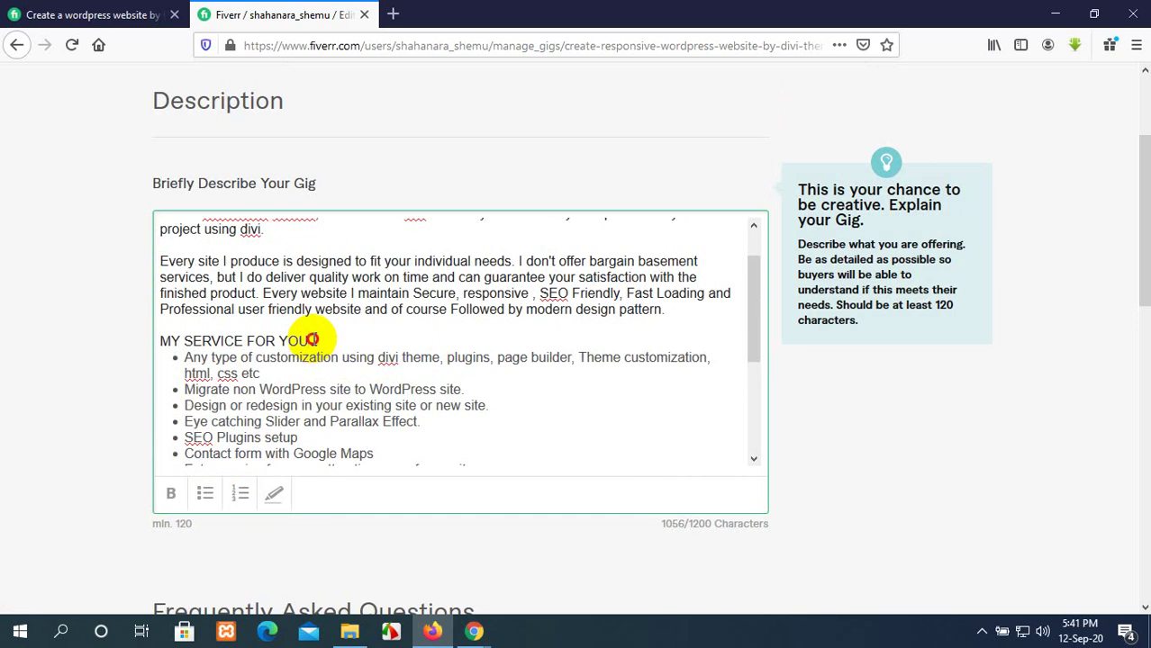
click(310, 340)
text(::::)
key(Return)
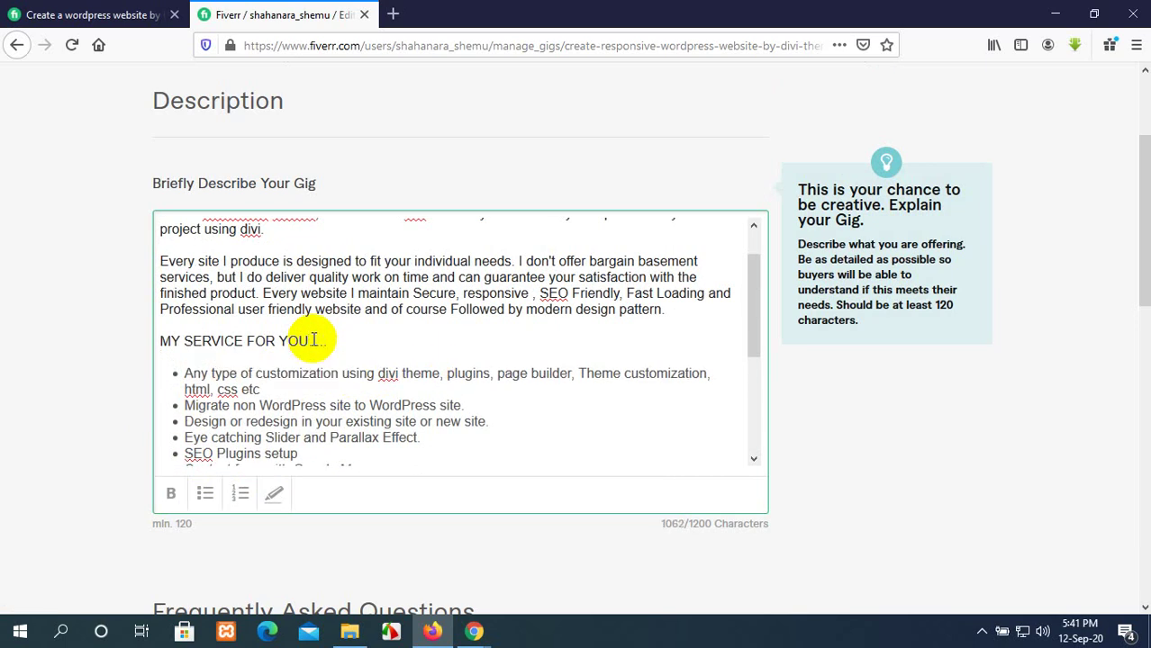
drag(334, 340, 149, 343)
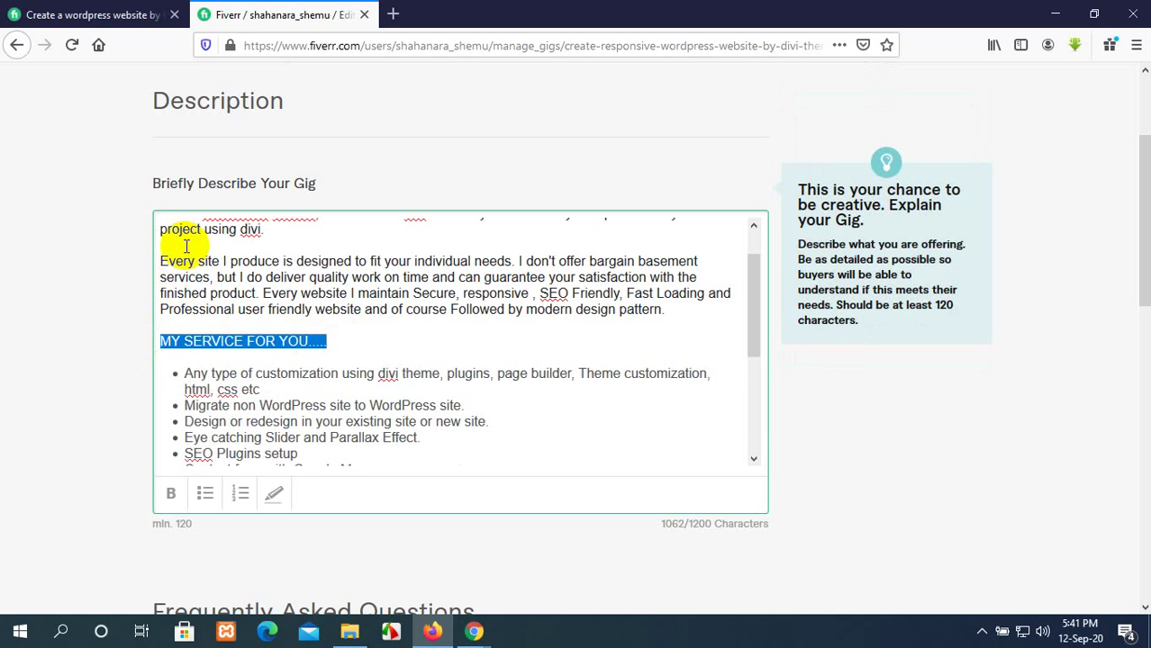
click(170, 494)
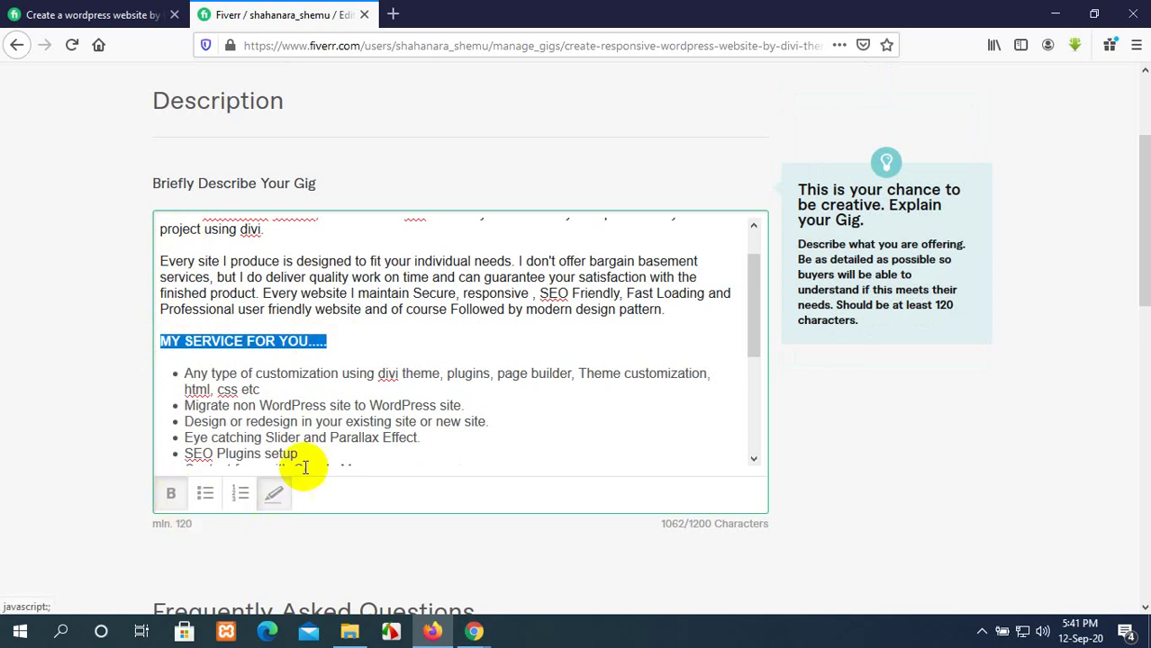
click(396, 322)
Make the introductory Divi sentence bold with a yellow highlight
scroll(395, 321, up, 2)
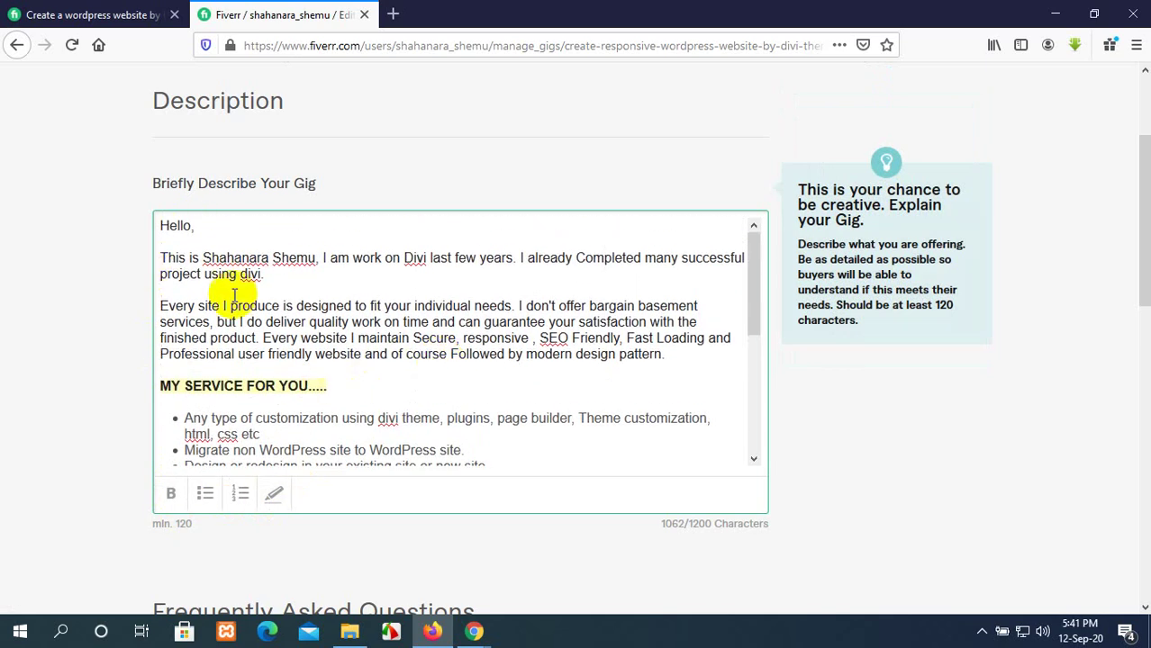
drag(273, 277, 158, 254)
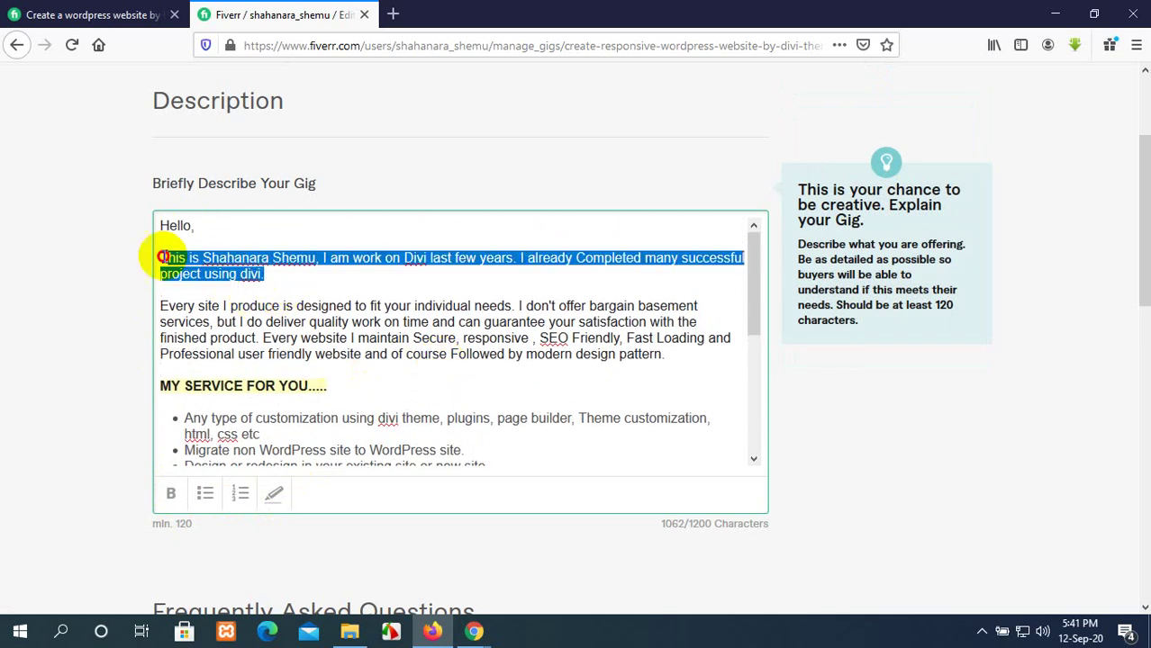
click(171, 493)
click(275, 494)
click(334, 286)
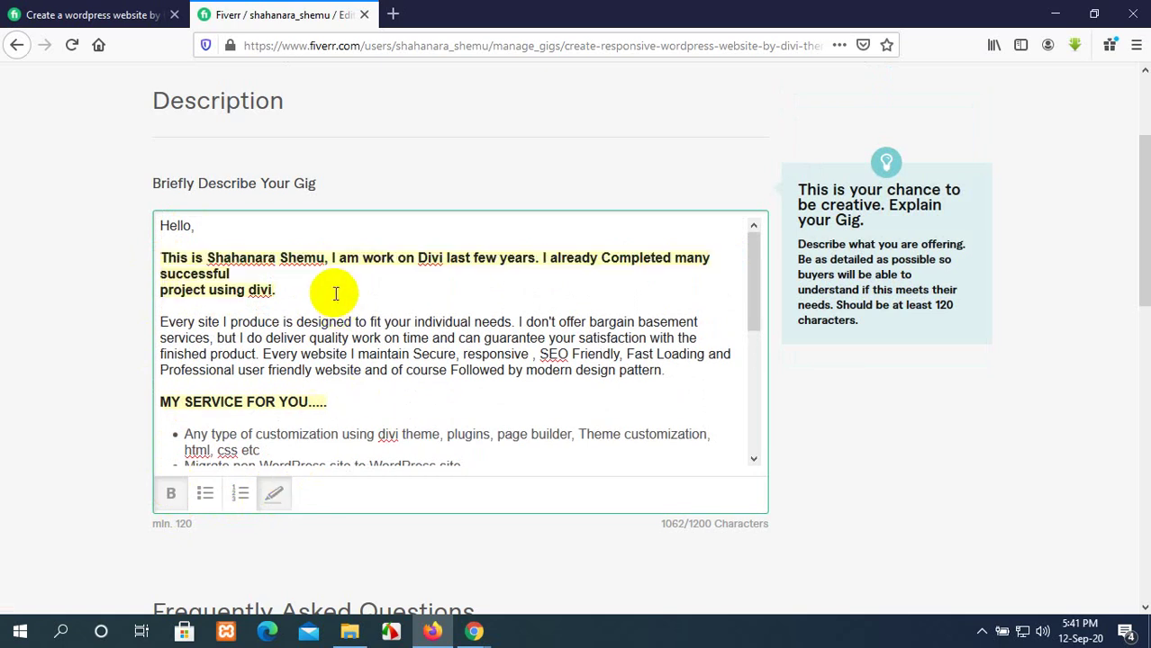
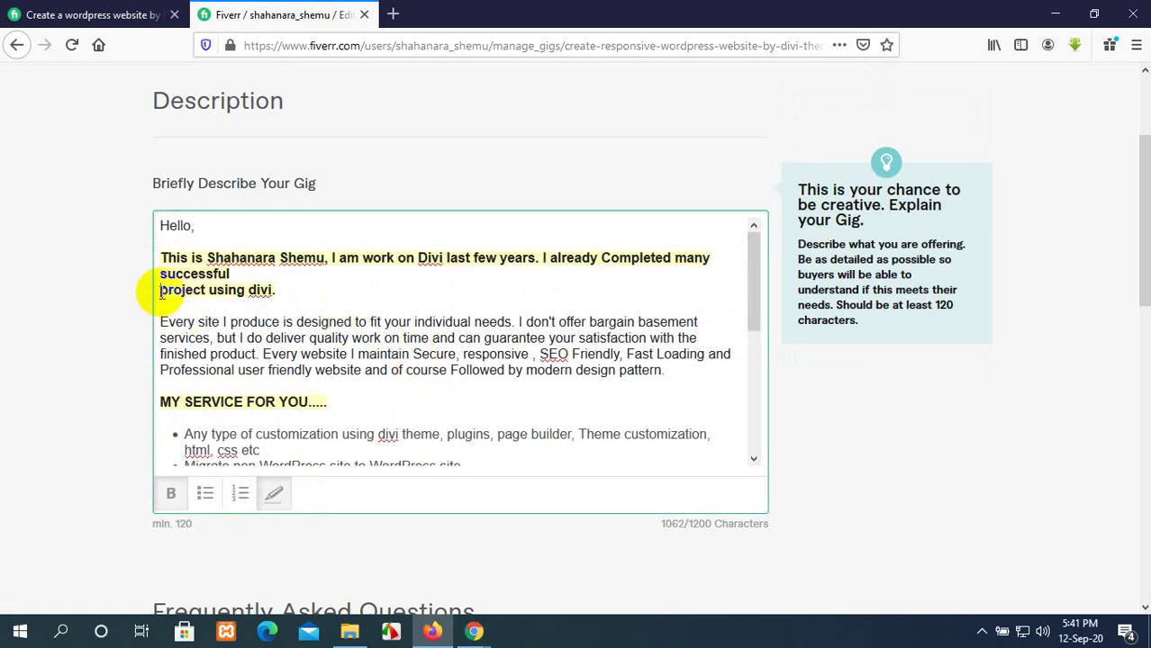
Rejoin the intro sentence by removing the line break before 'project using divi.'
click(160, 290)
key(BackSpace)
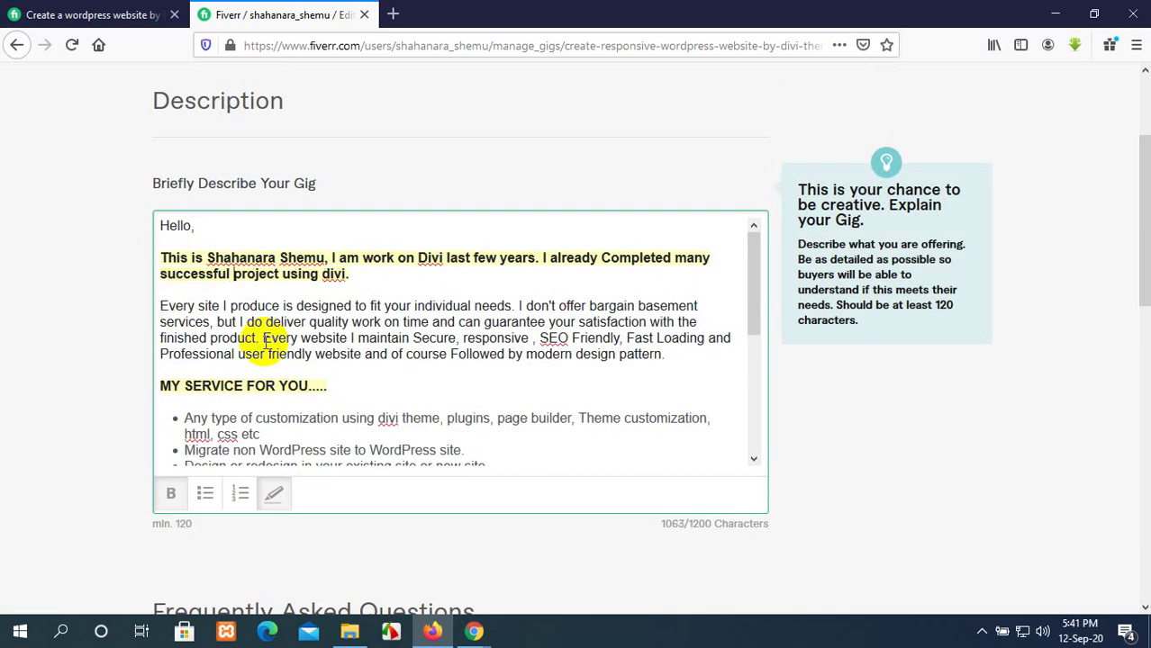
scroll(264, 338, down, 2)
scroll(264, 338, down, 10)
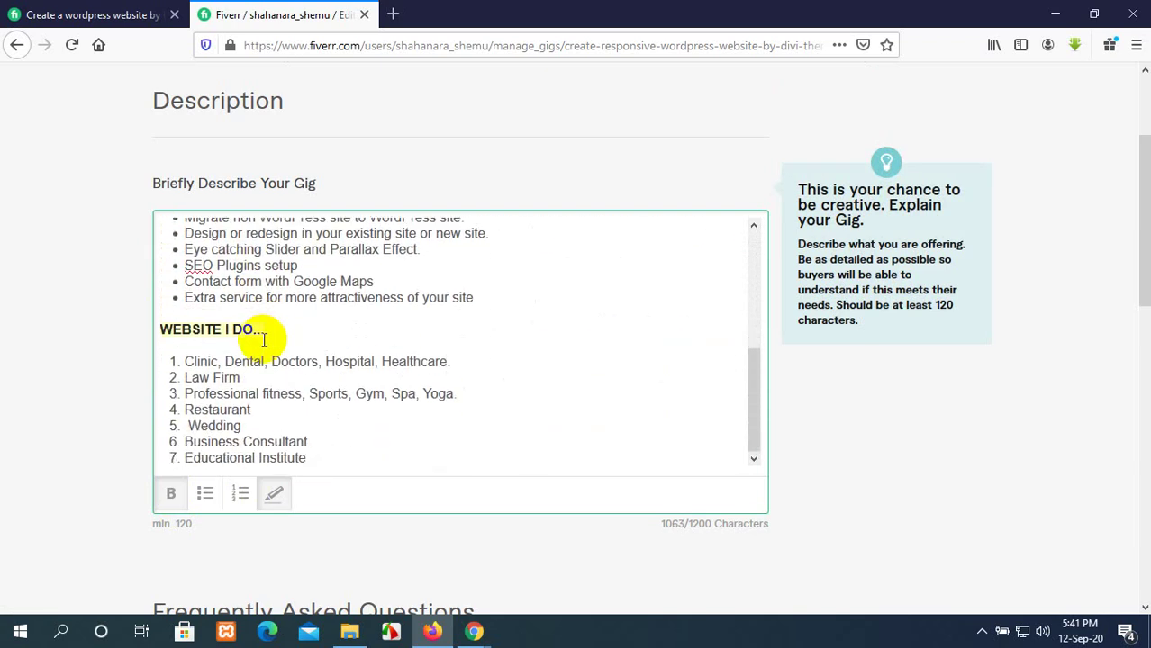
scroll(464, 297, up, 3)
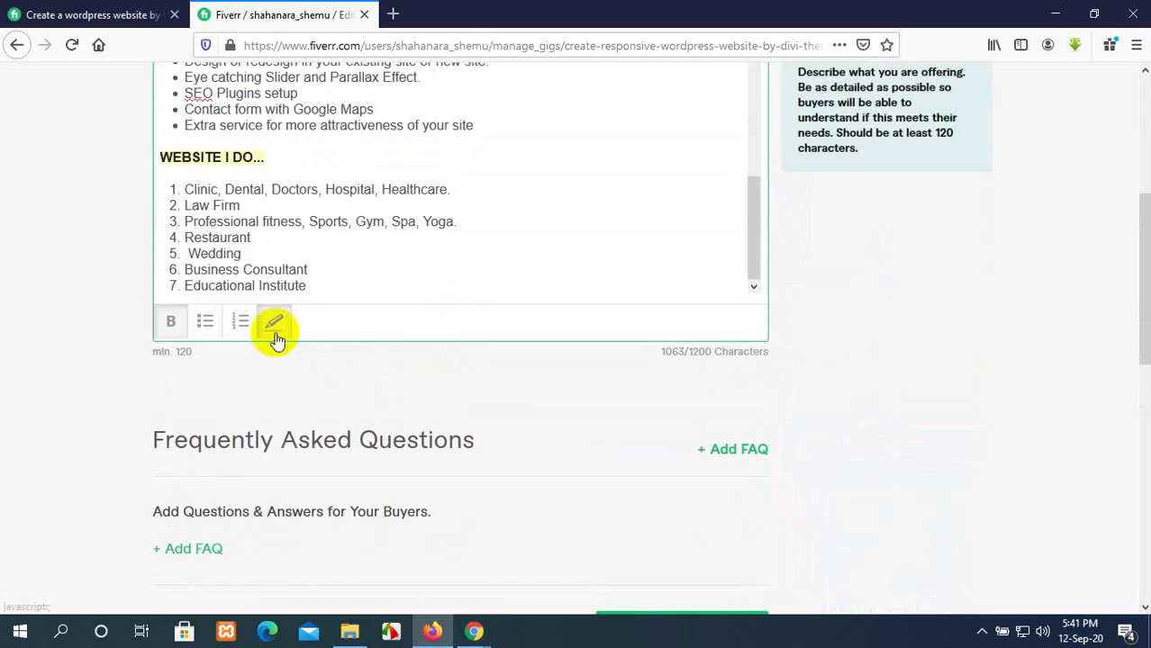
click(176, 325)
scroll(405, 285, up, 5)
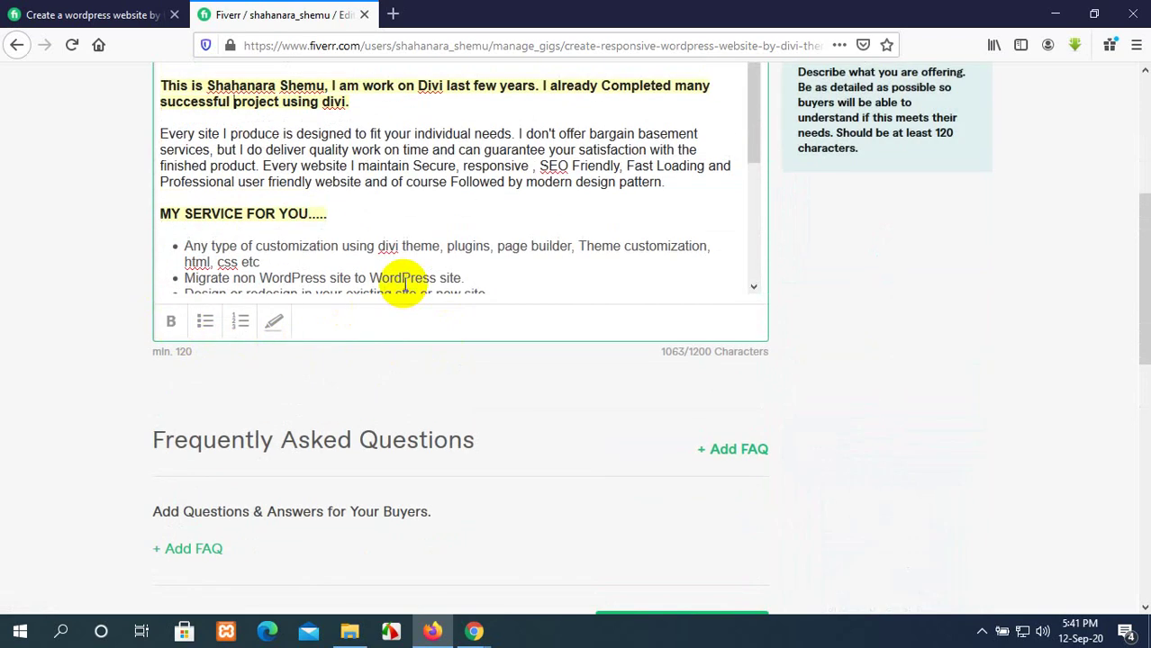
scroll(404, 284, down, 5)
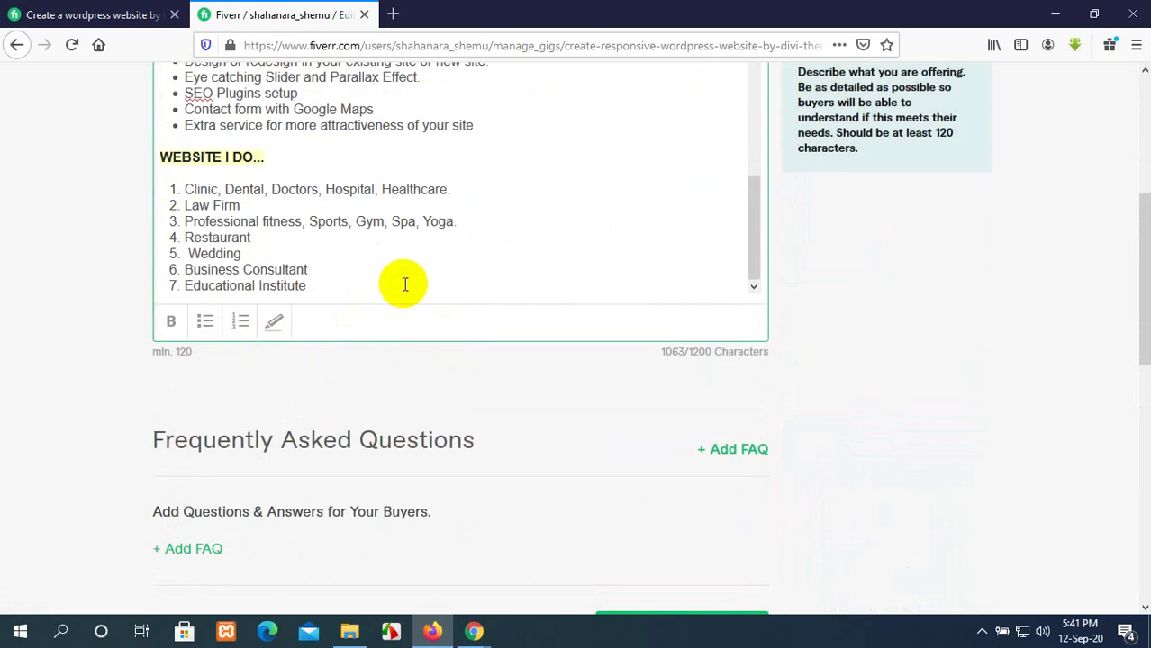
Turn off numbering so the website types list, ending at Educational Institute, becomes plain lines
click(317, 287)
click(241, 322)
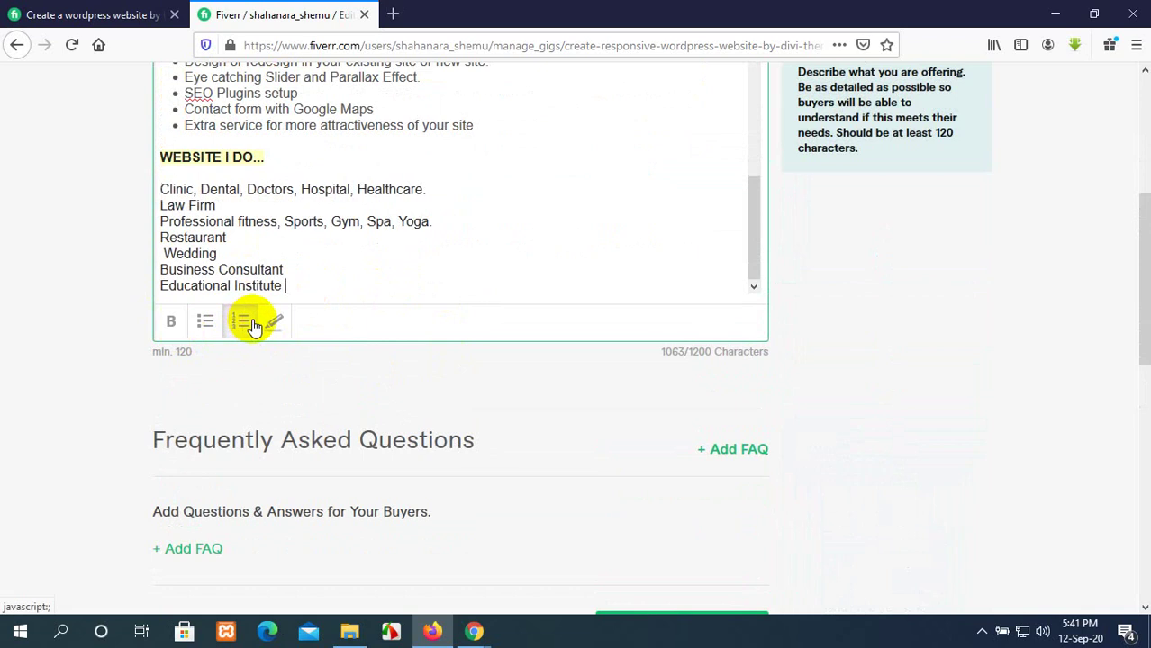
click(243, 322)
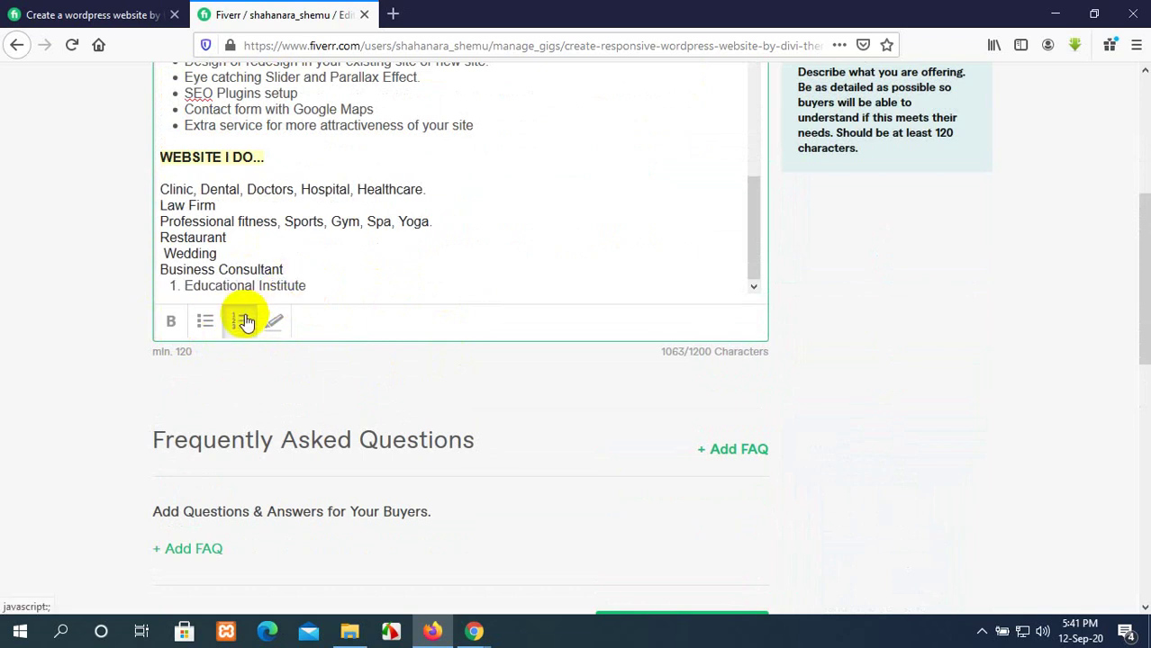
click(240, 321)
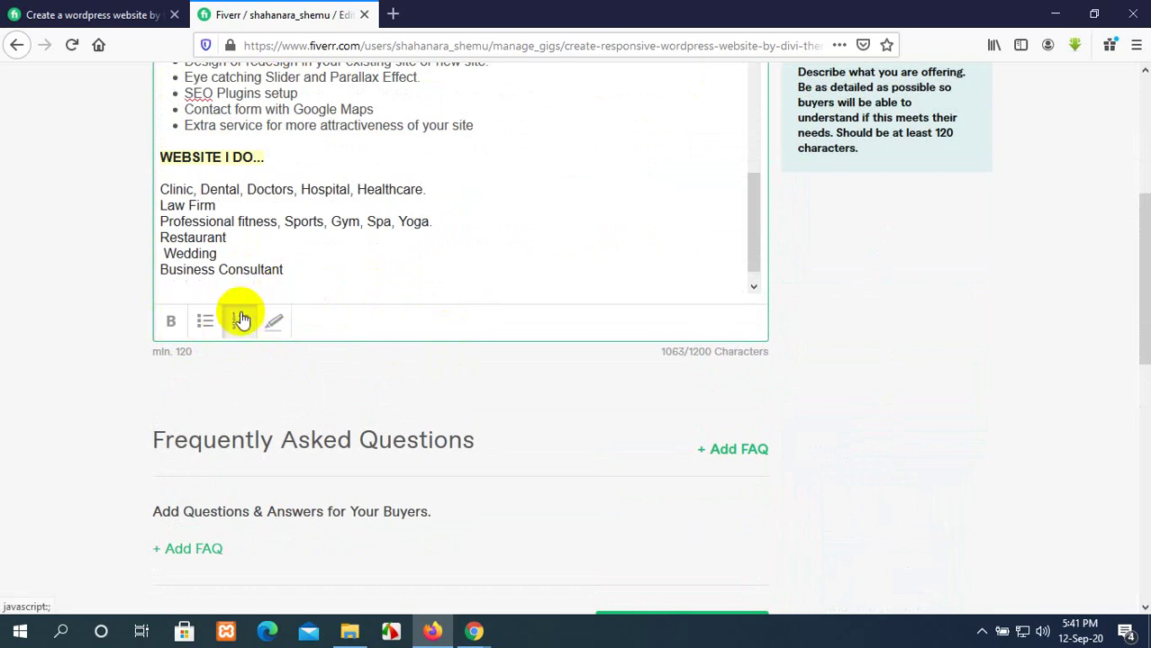
scroll(257, 279, up, 1)
scroll(260, 275, down, 5)
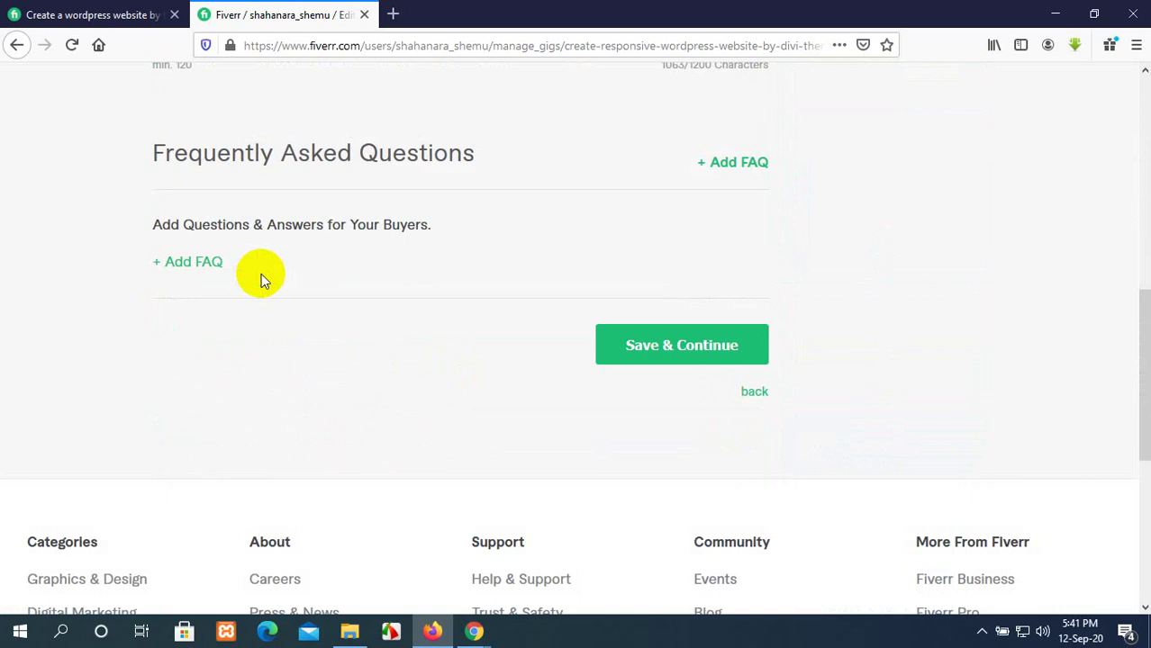
scroll(261, 274, down, 1)
scroll(308, 270, up, 3)
Add blank lines after Educational Institute, then number Clinic as item 1 and Law Firm as item 2
scroll(297, 225, down, 1)
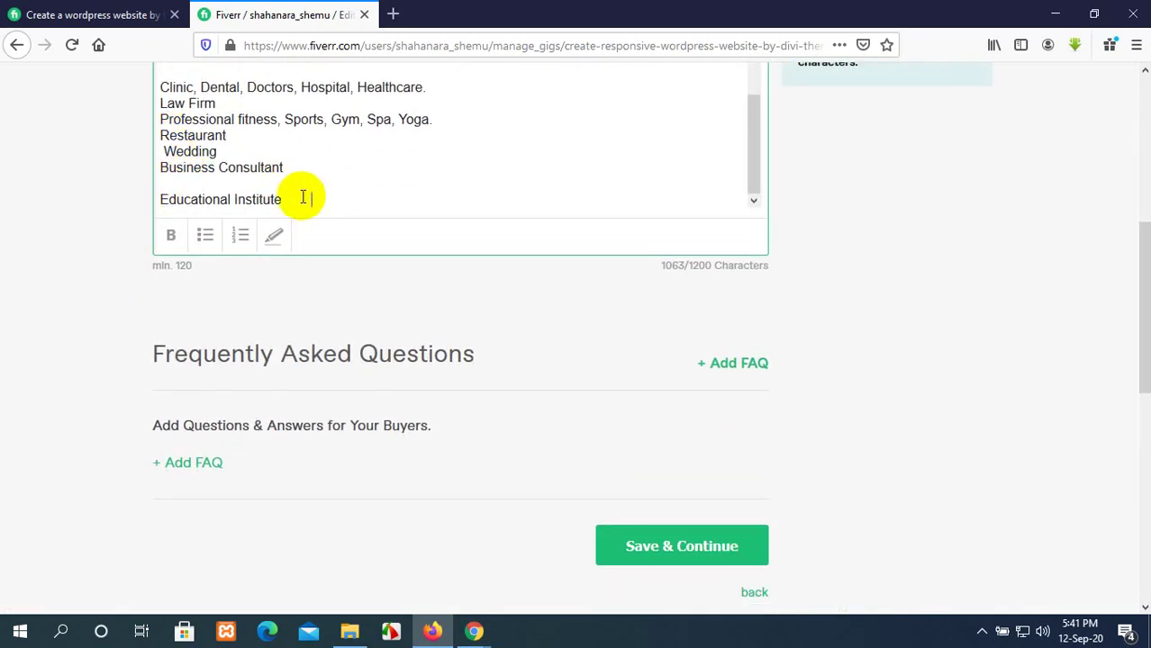
key(Return)
key(Return)
key(Return)
key(Return)
key(Return)
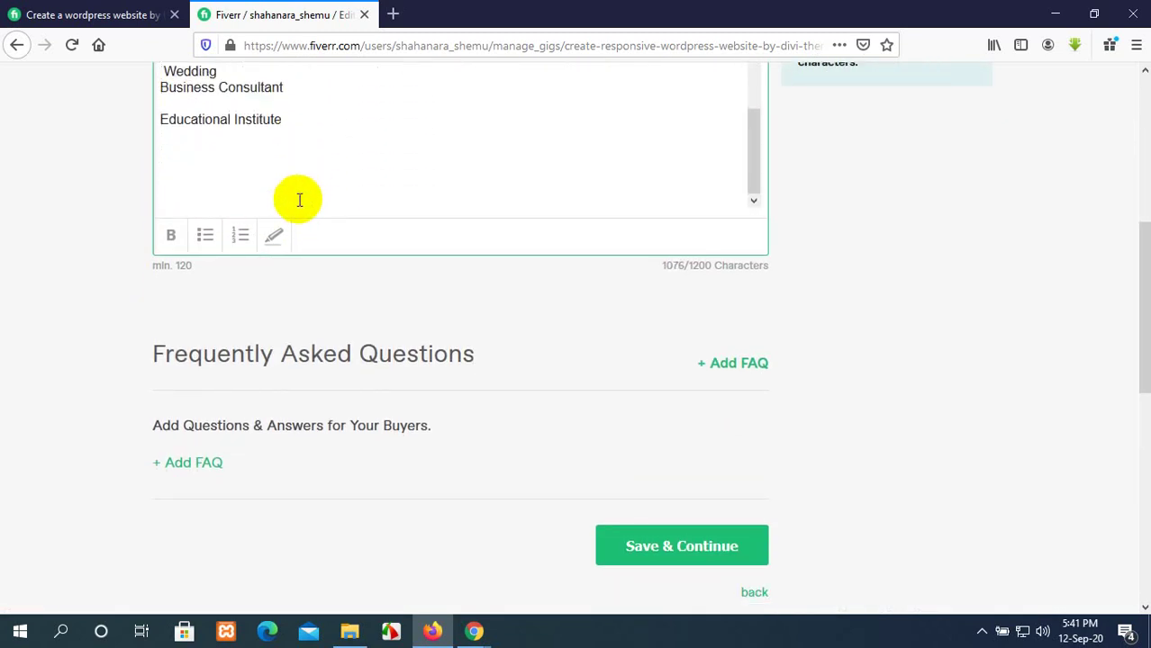
scroll(225, 189, up, 2)
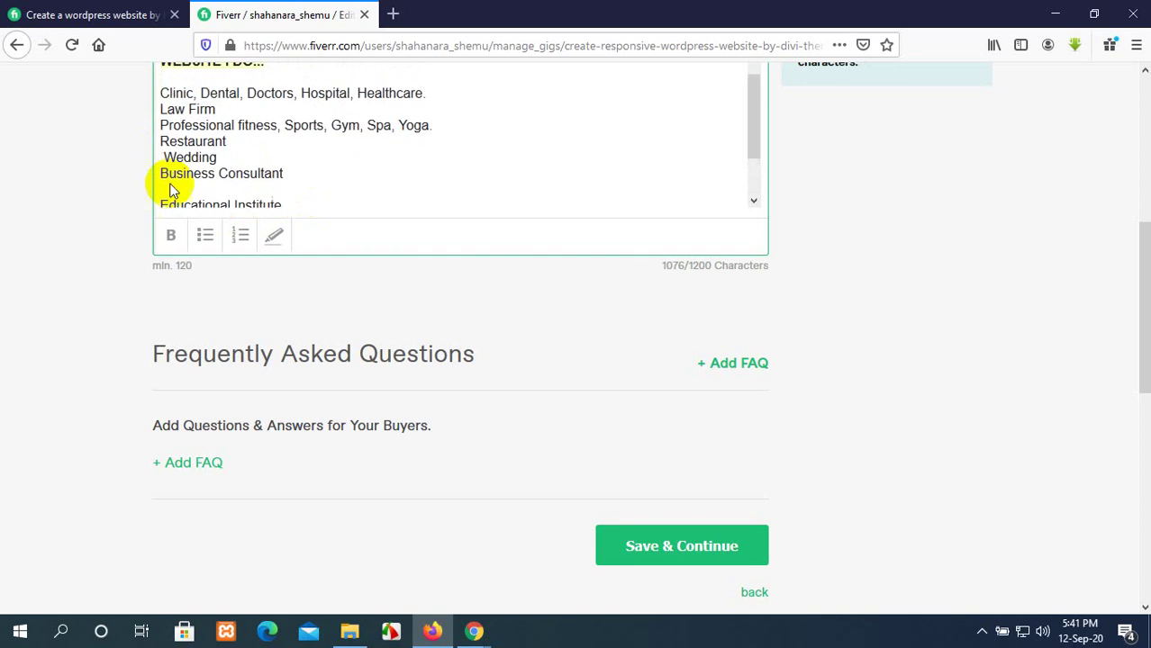
click(161, 94)
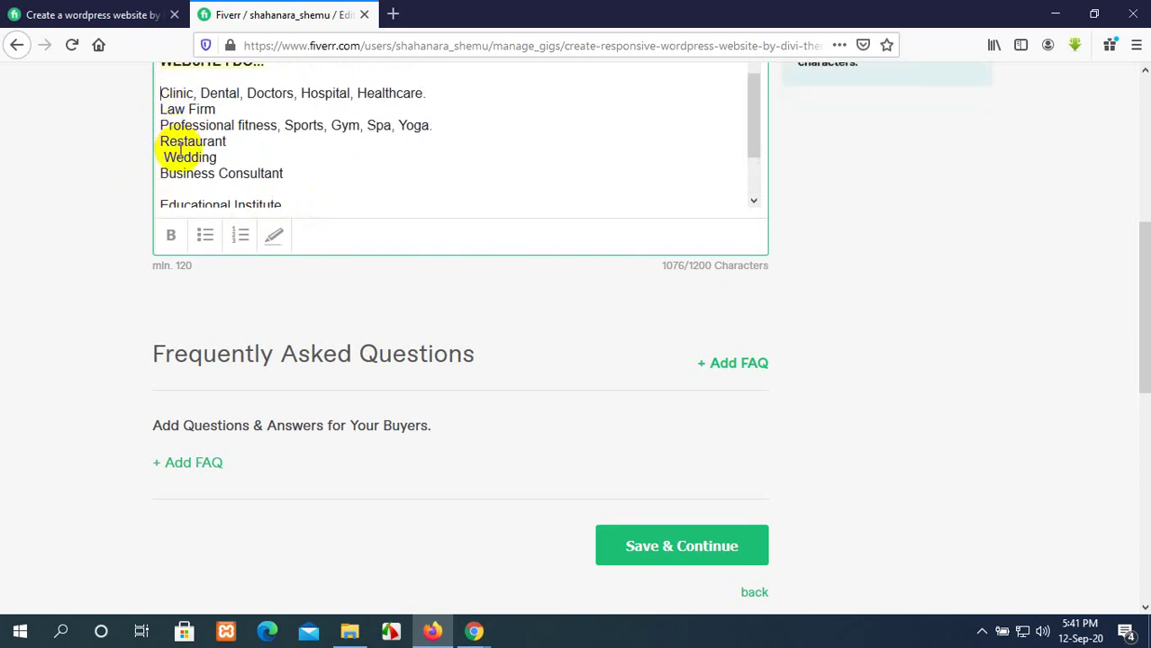
click(240, 235)
click(159, 109)
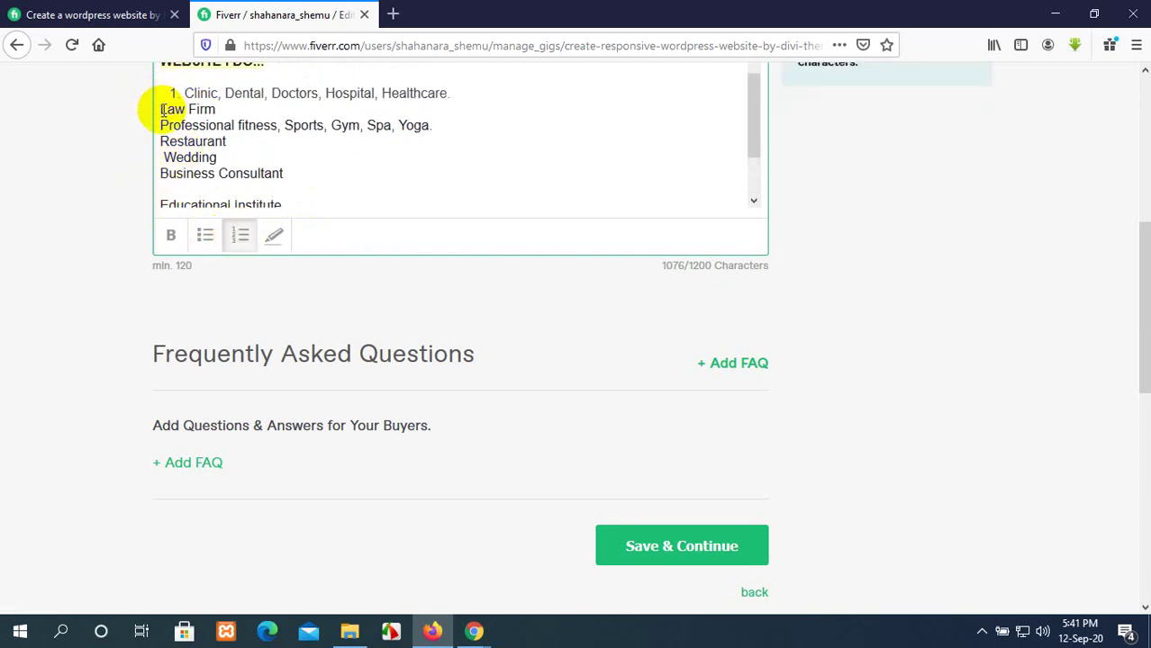
click(239, 238)
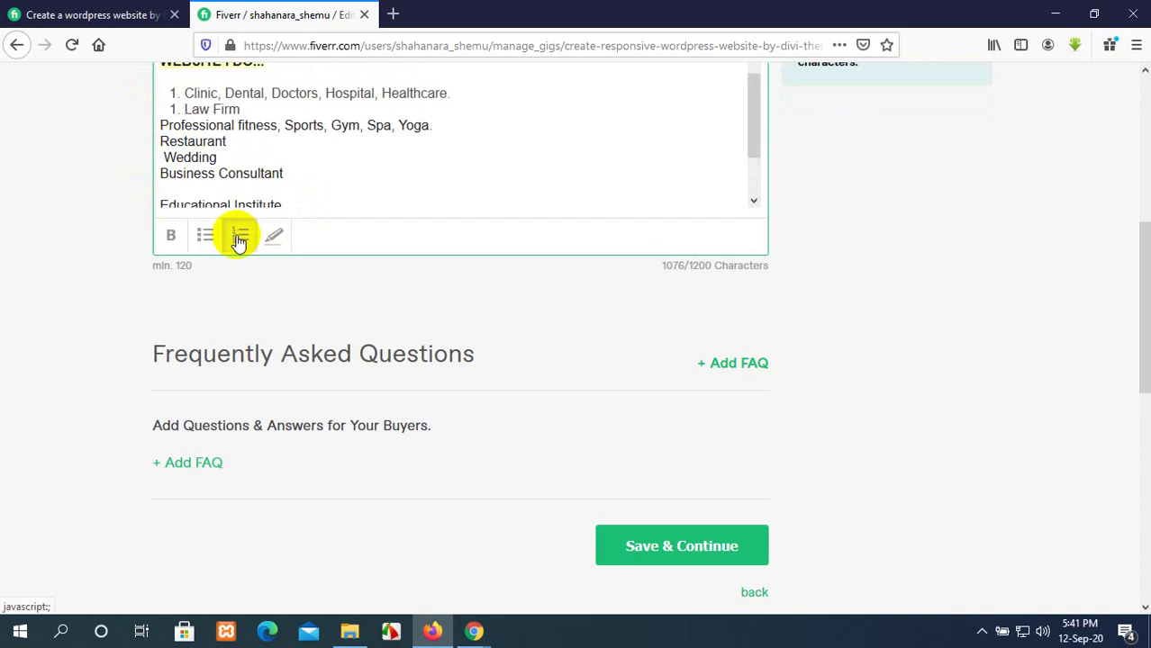
click(177, 112)
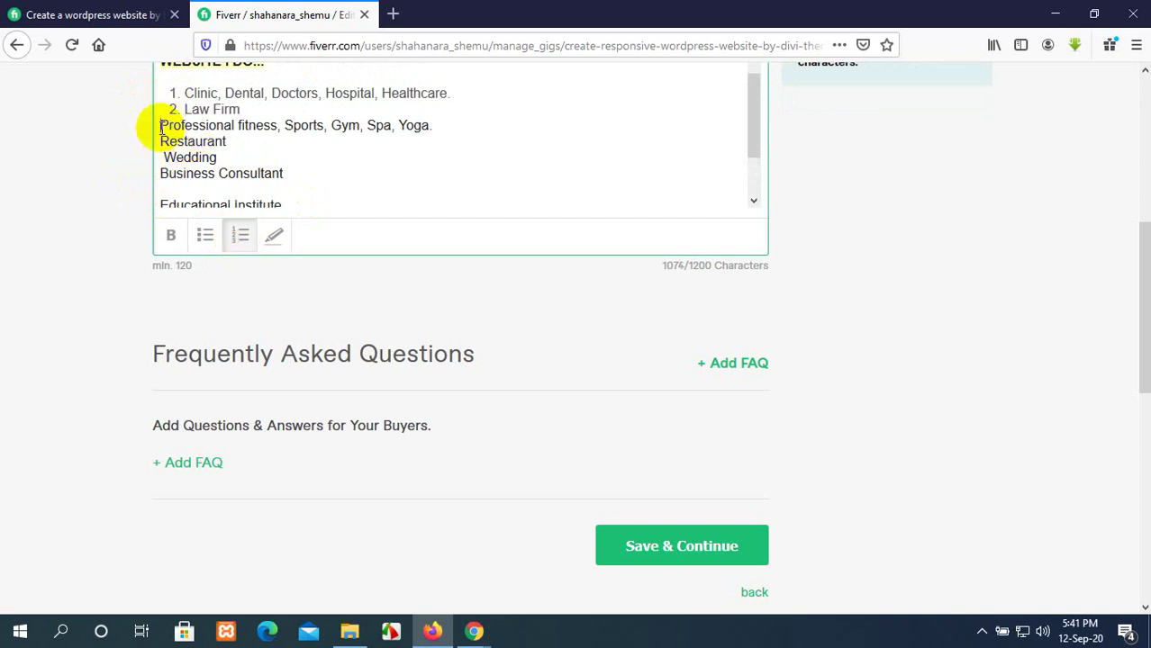
Hand-type numbers 3. through 7. on the remaining lines, ending with Educational Institute
click(161, 129)
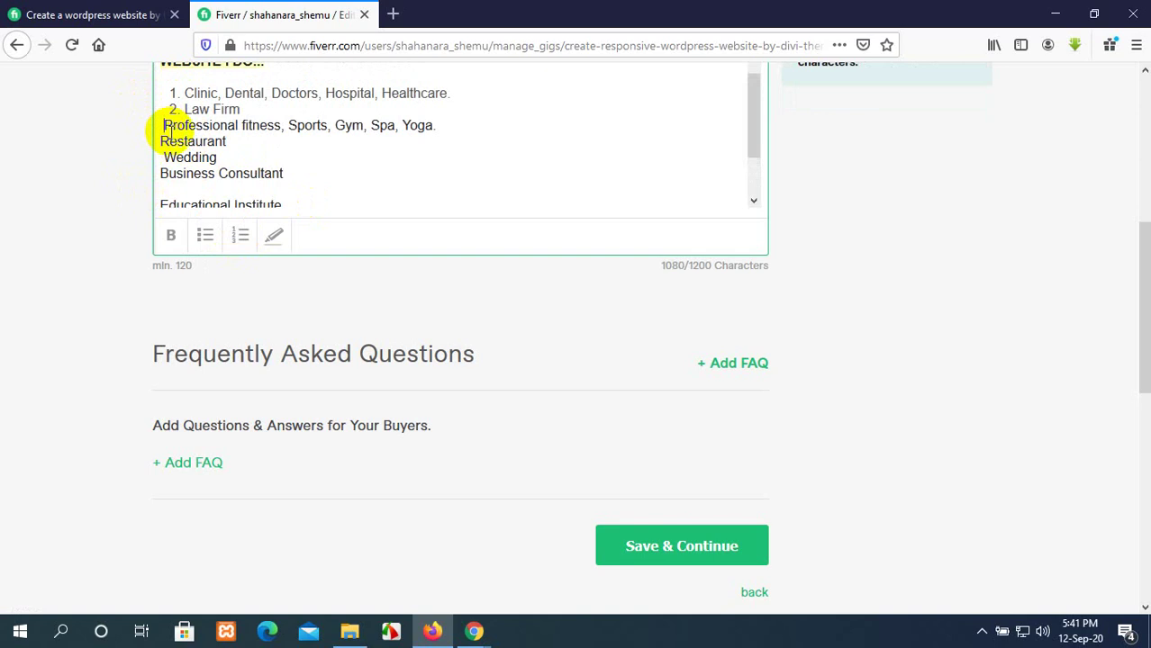
key(BackSpace)
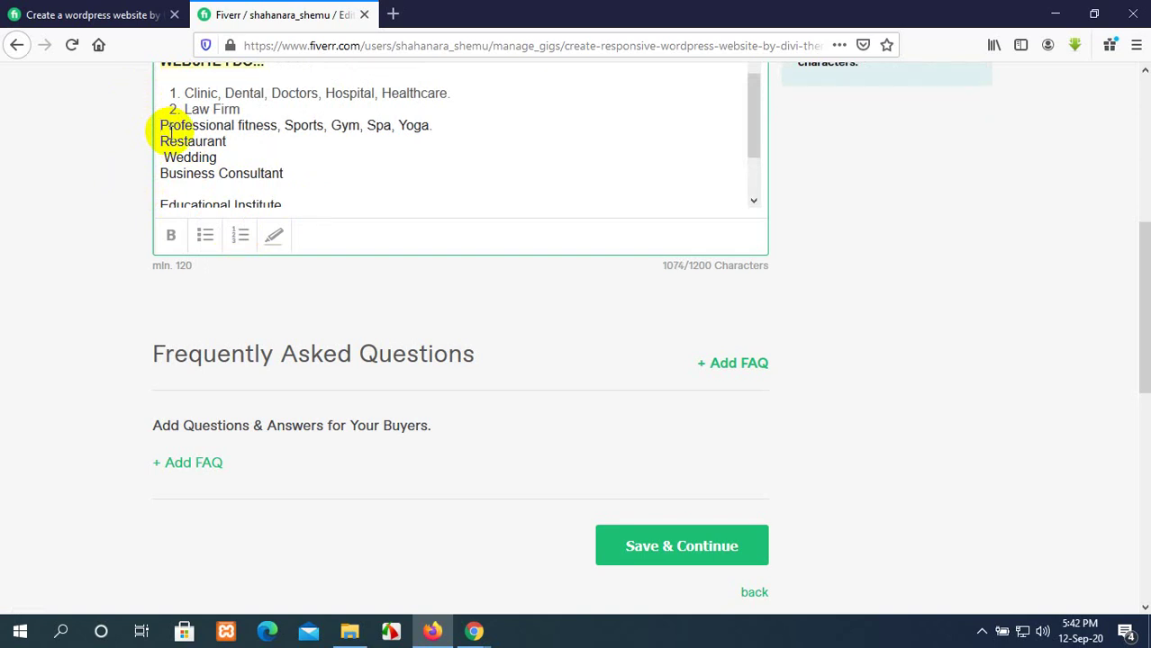
text(3.)
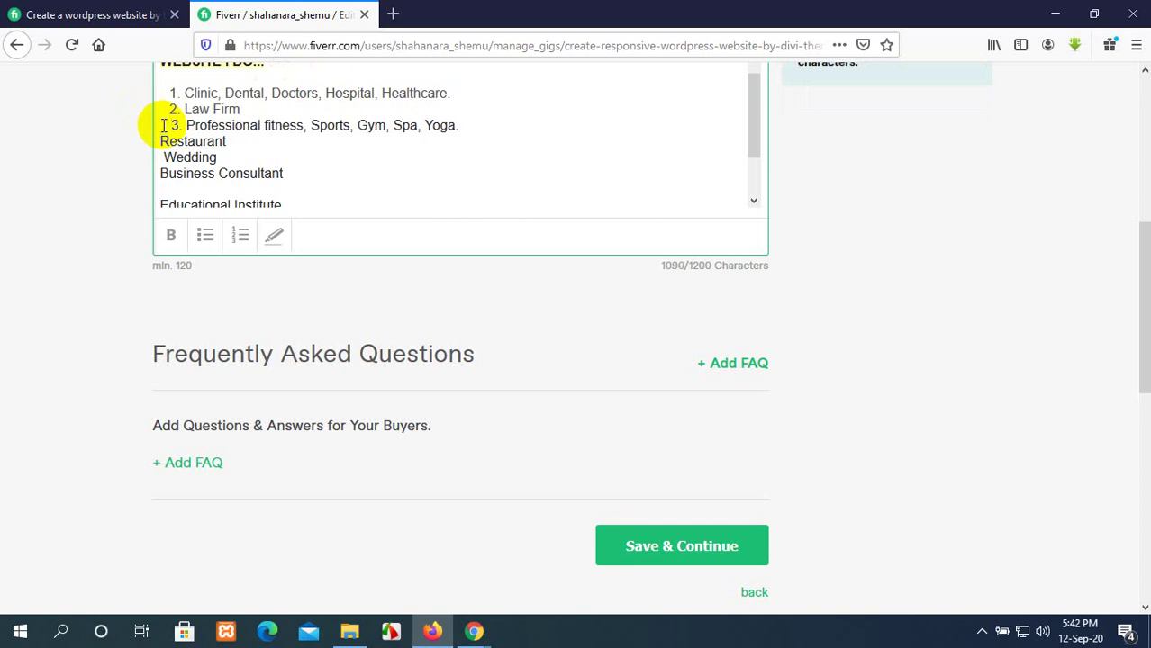
key(BackSpace)
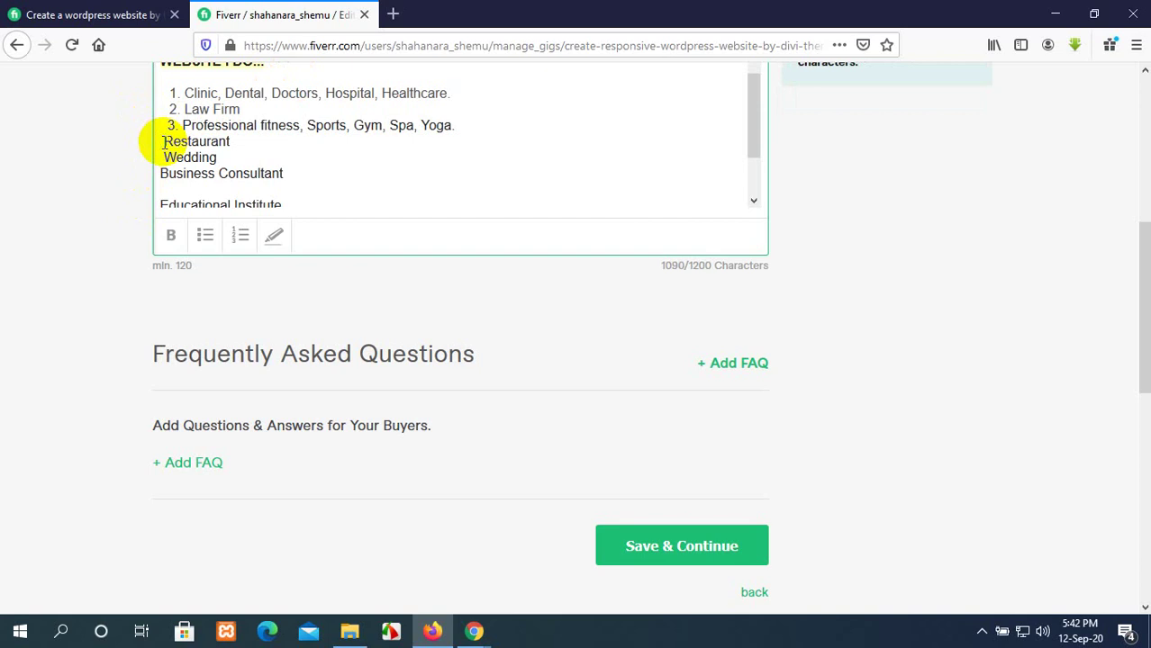
text(4.)
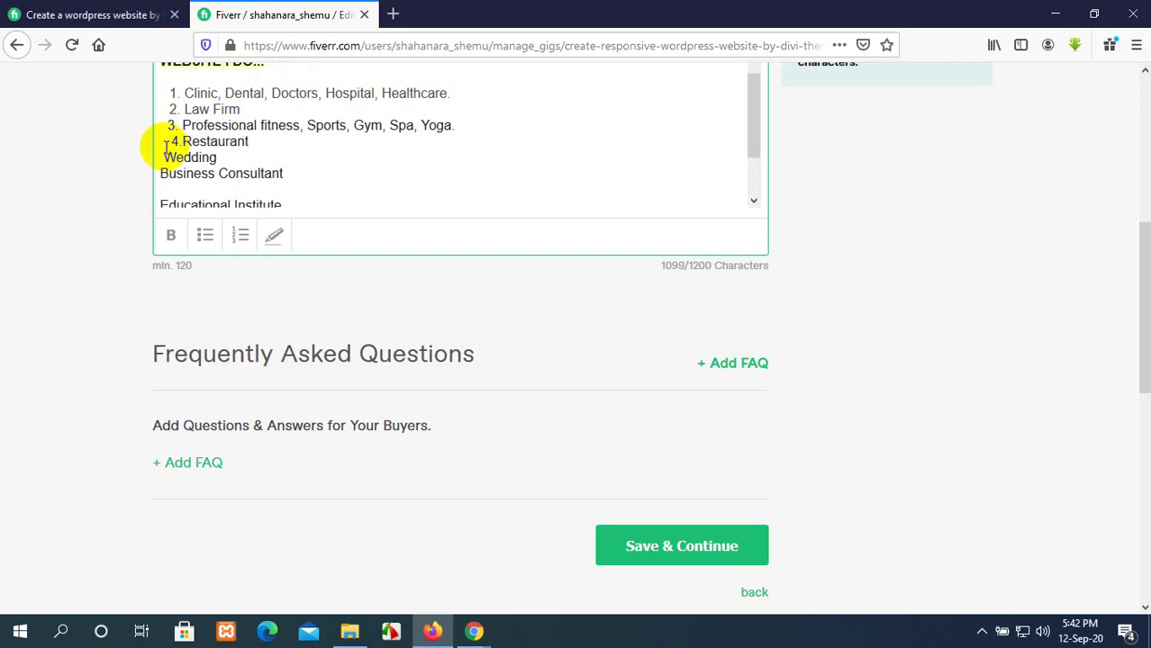
click(164, 157)
text(5)
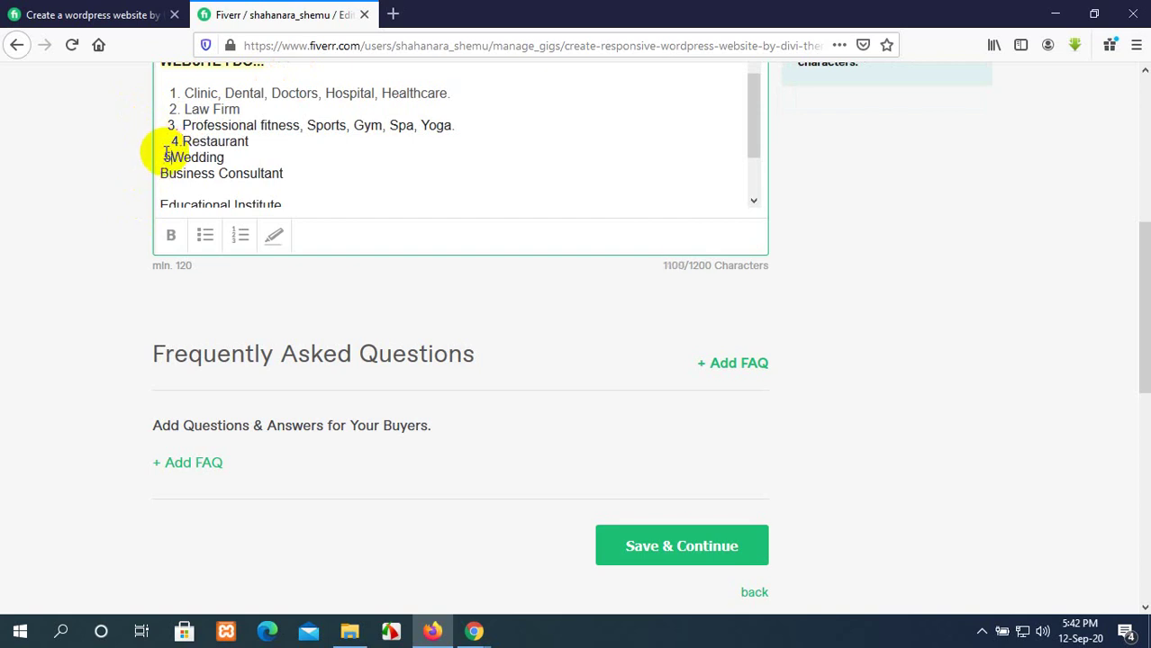
text(.)
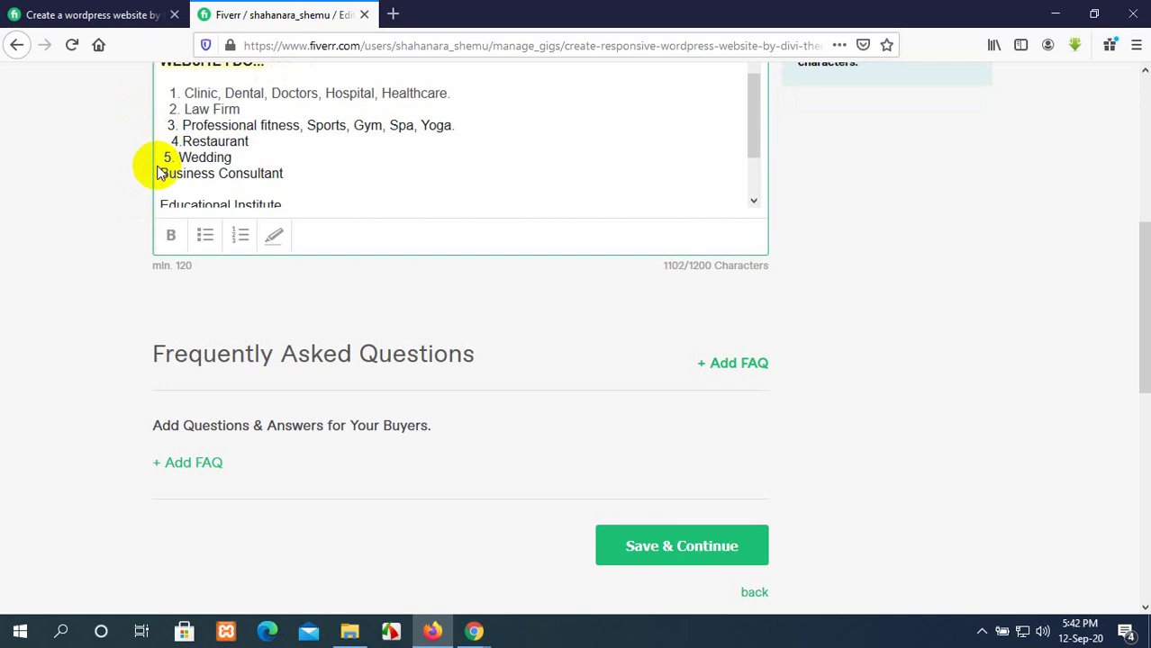
click(162, 174)
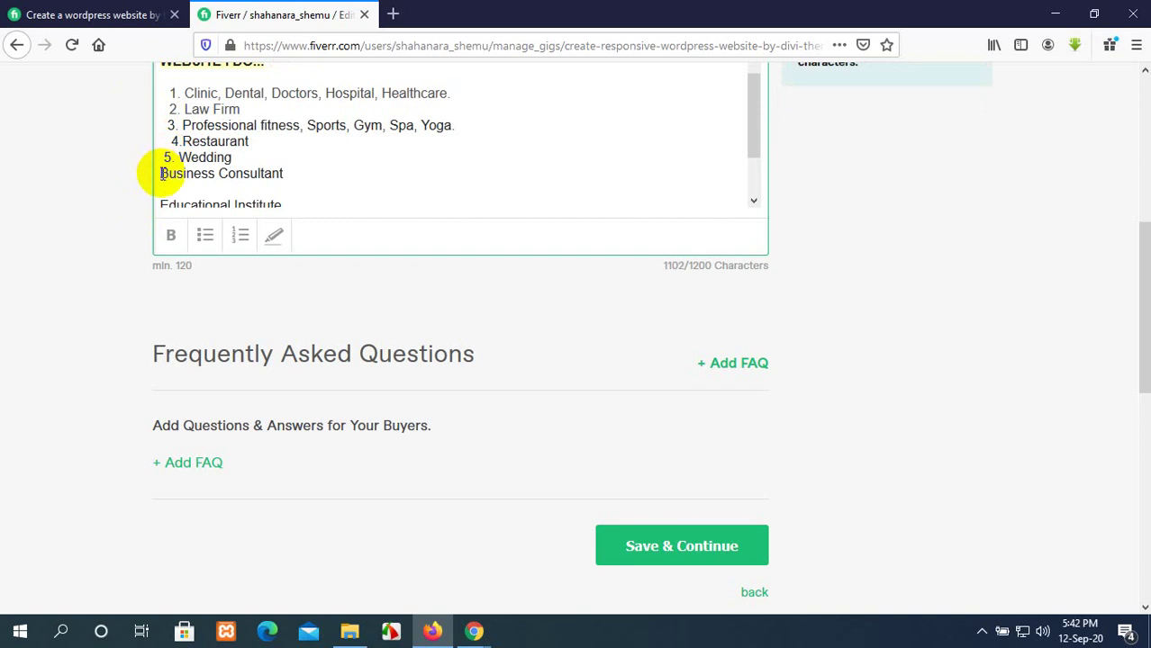
text(6.)
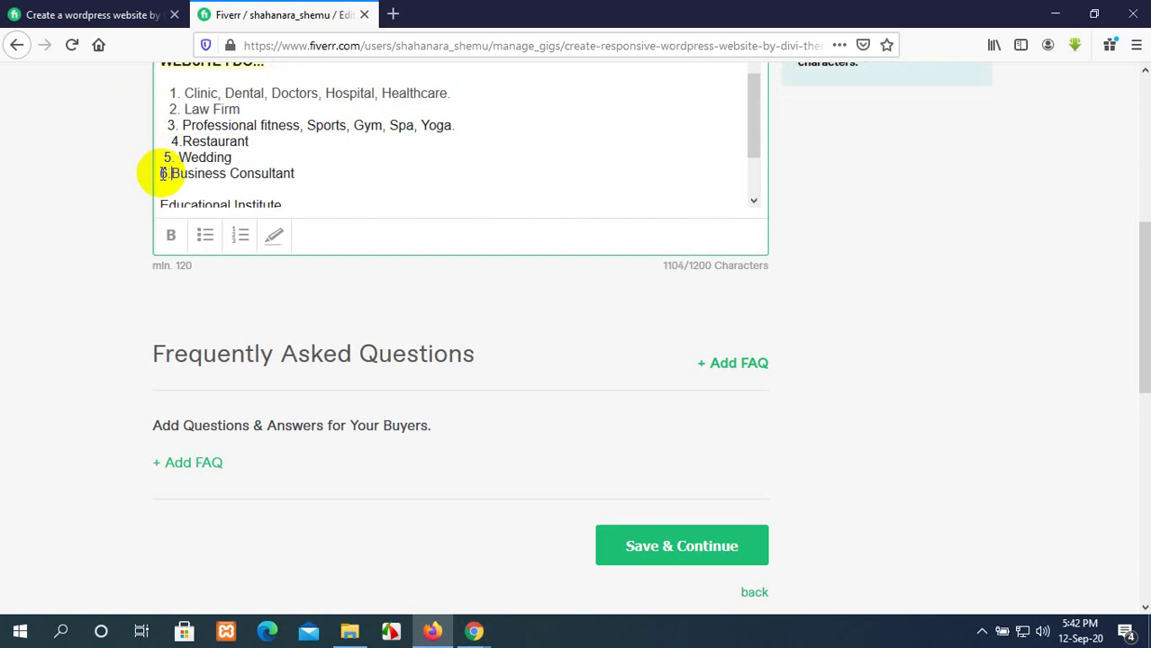
scroll(185, 168, down, 2)
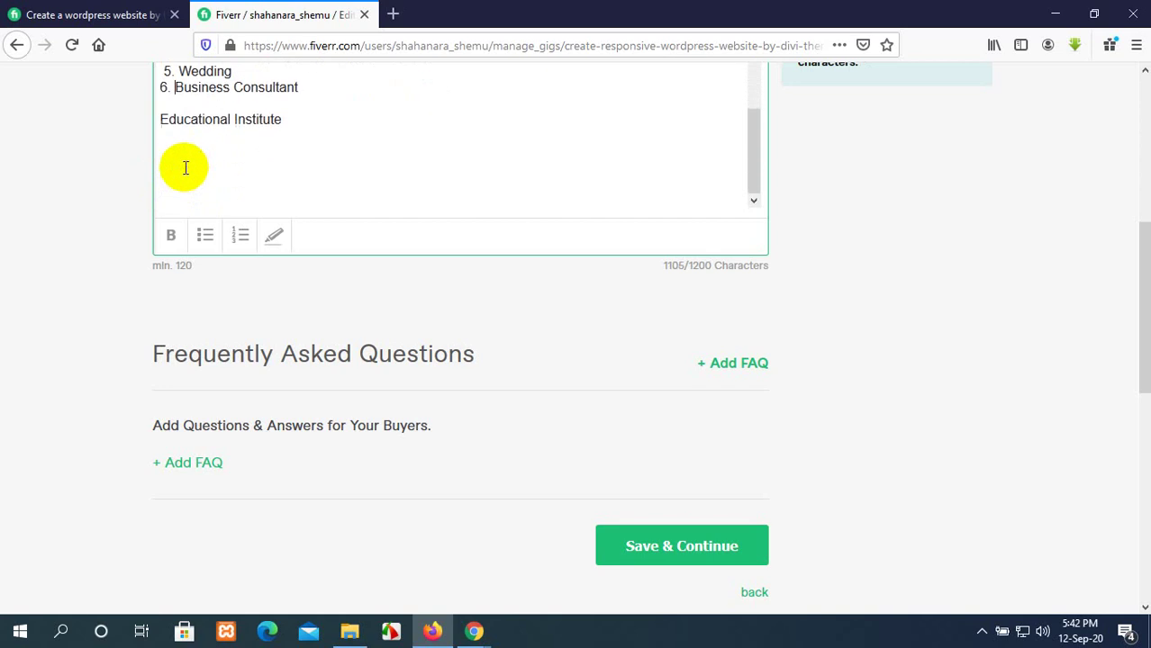
click(161, 119)
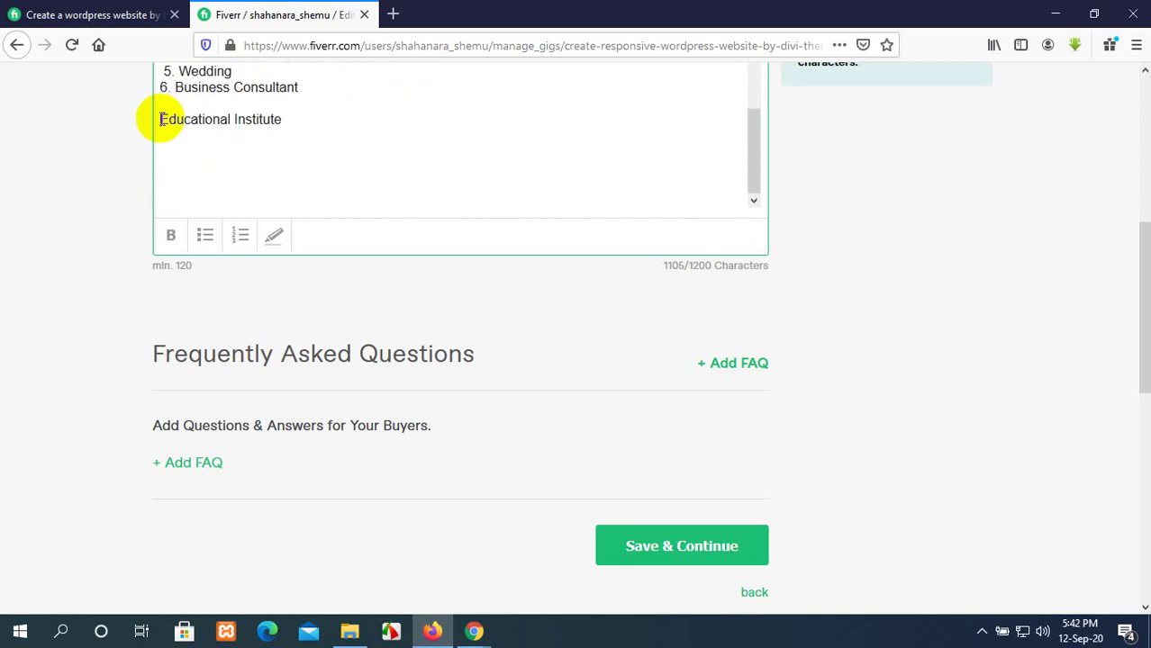
key(BackSpace)
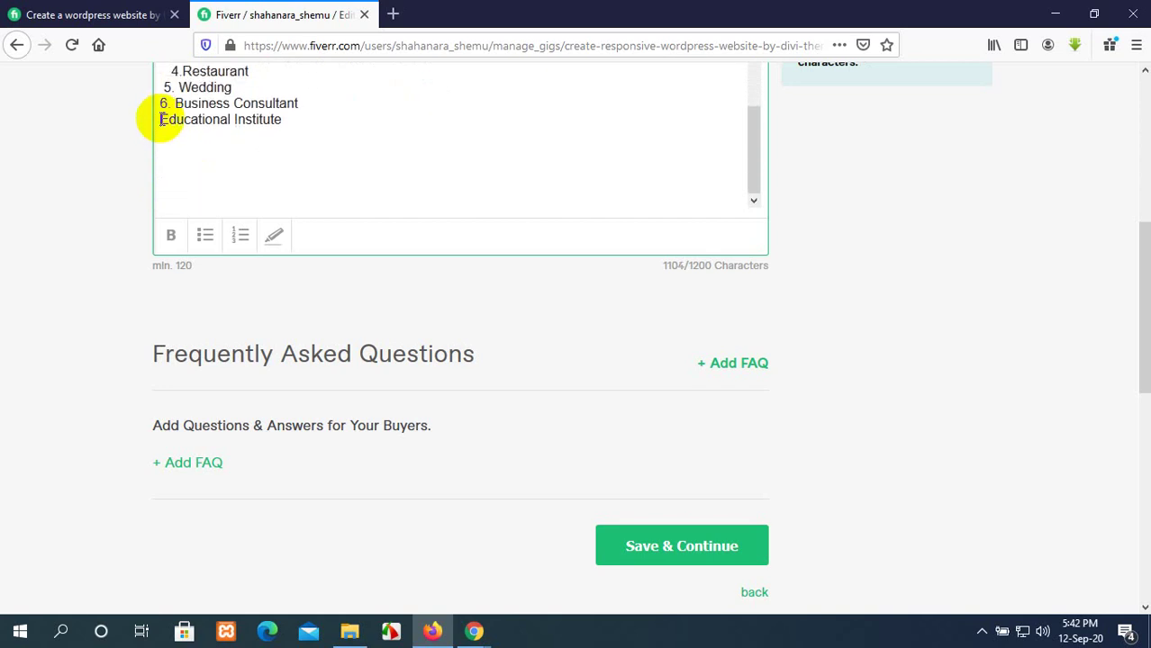
text(7.)
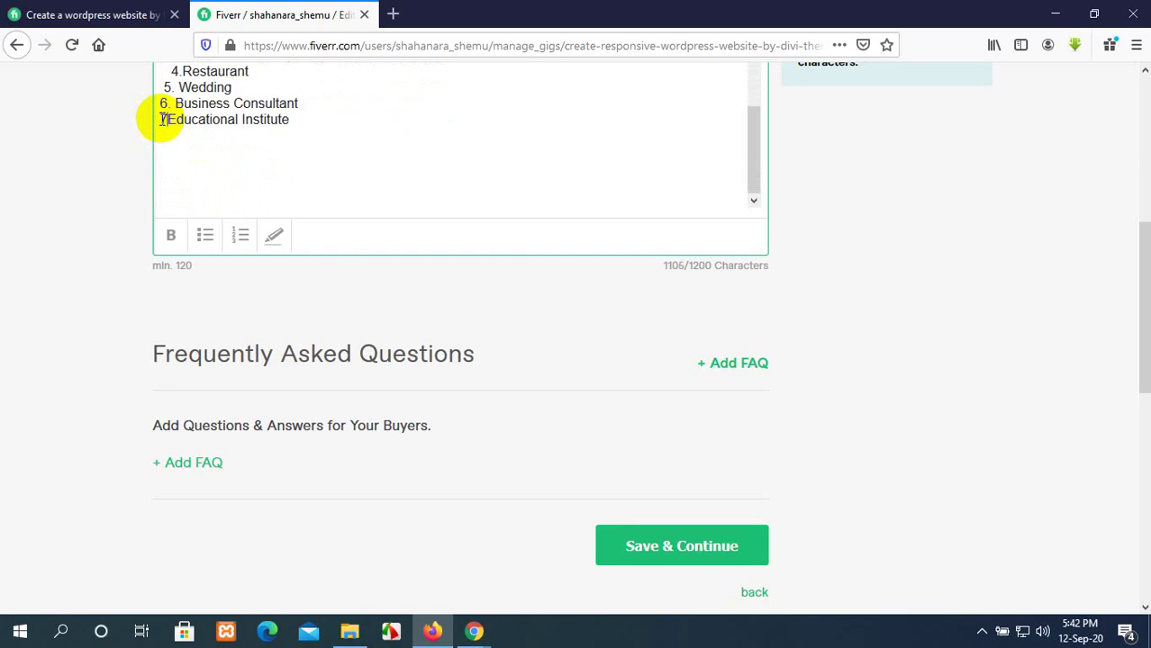
scroll(162, 126, up, 3)
scroll(165, 124, down, 2)
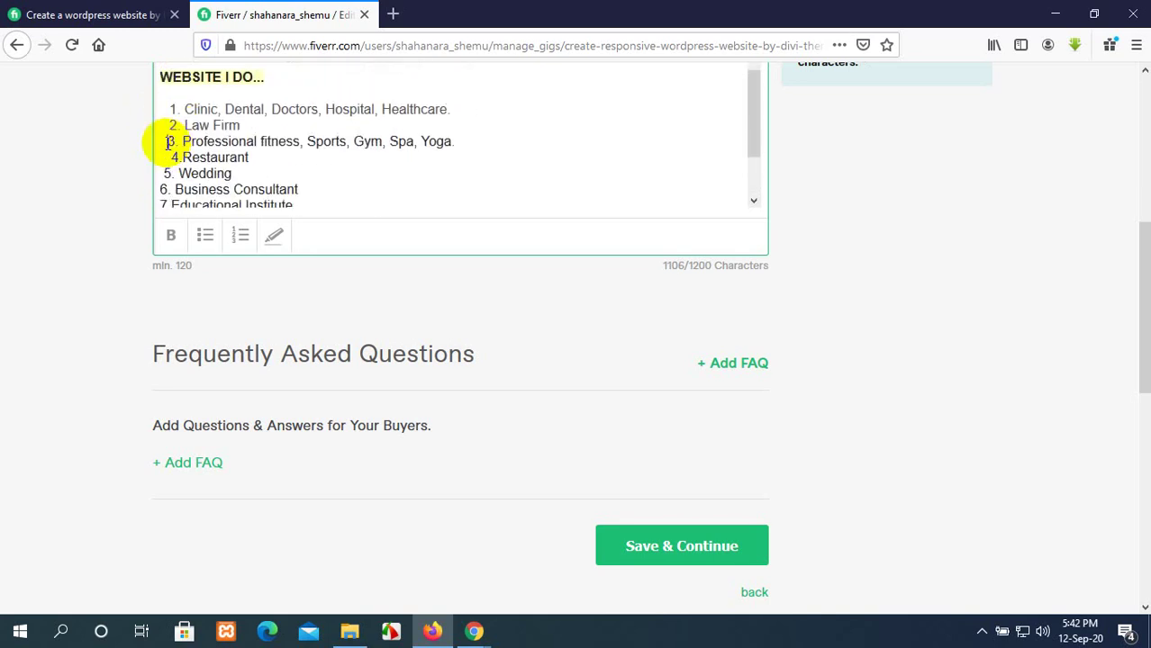
Move the Professional fitness text into a new numbered item 3 after Law Firm
click(167, 141)
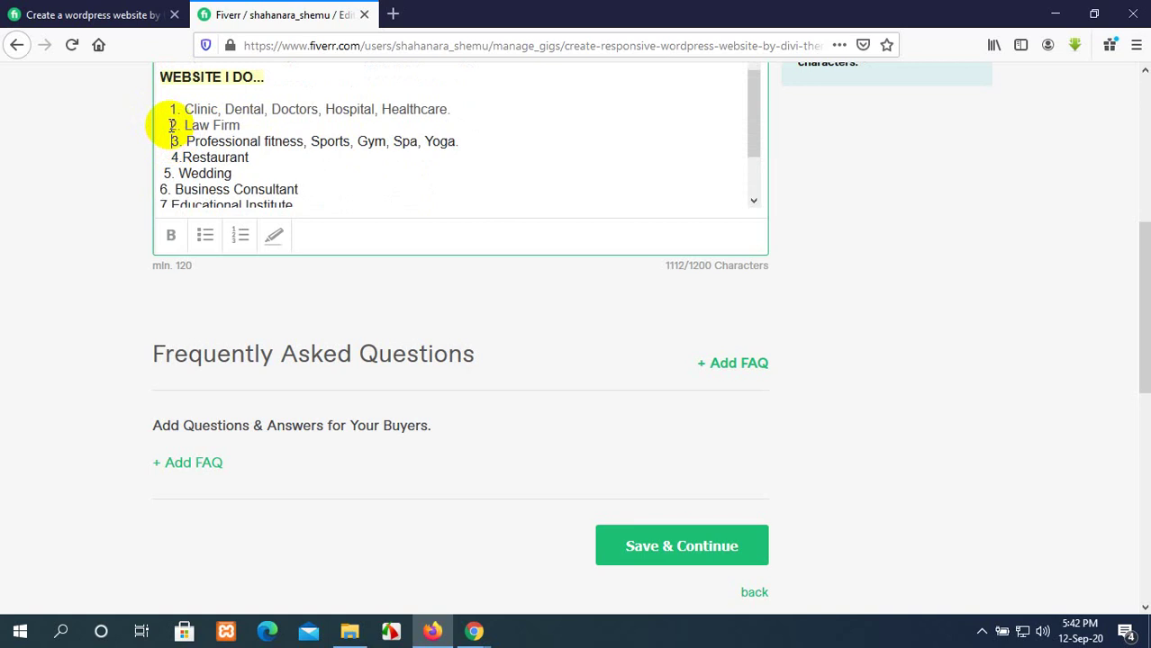
key(BackSpace)
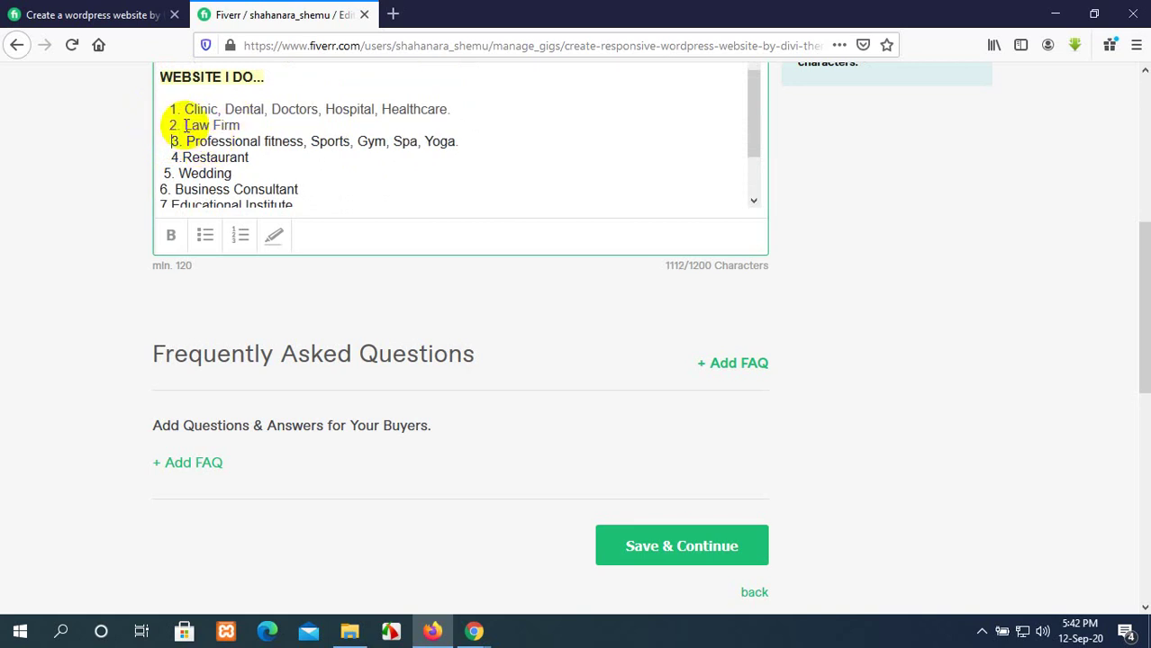
click(240, 125)
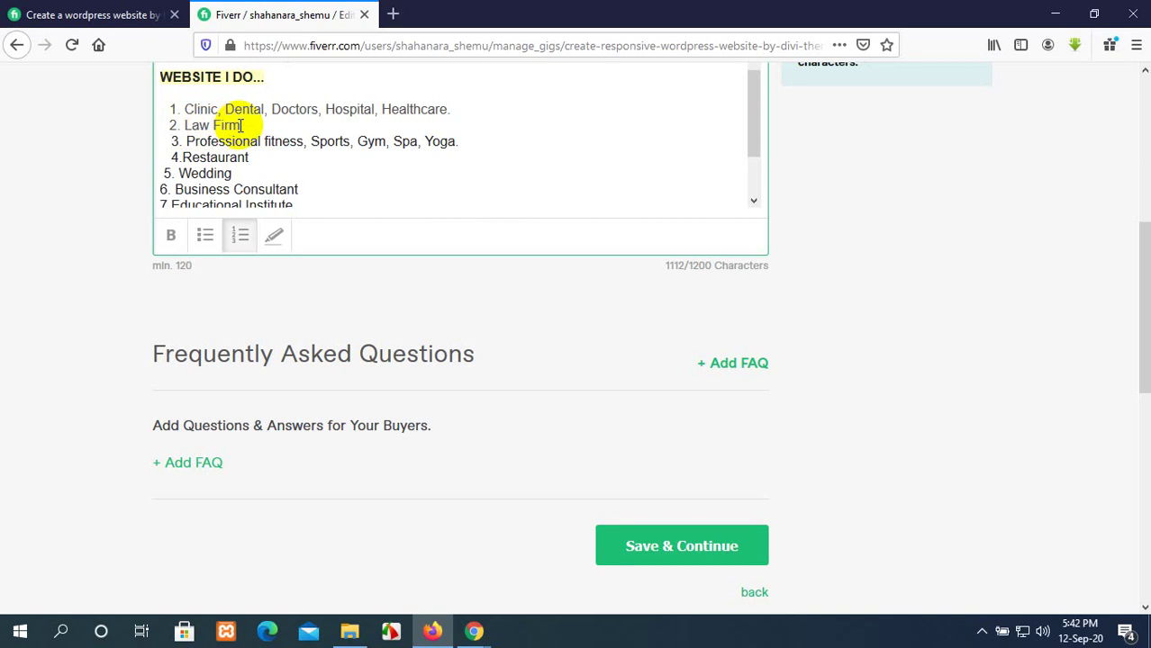
key(Return)
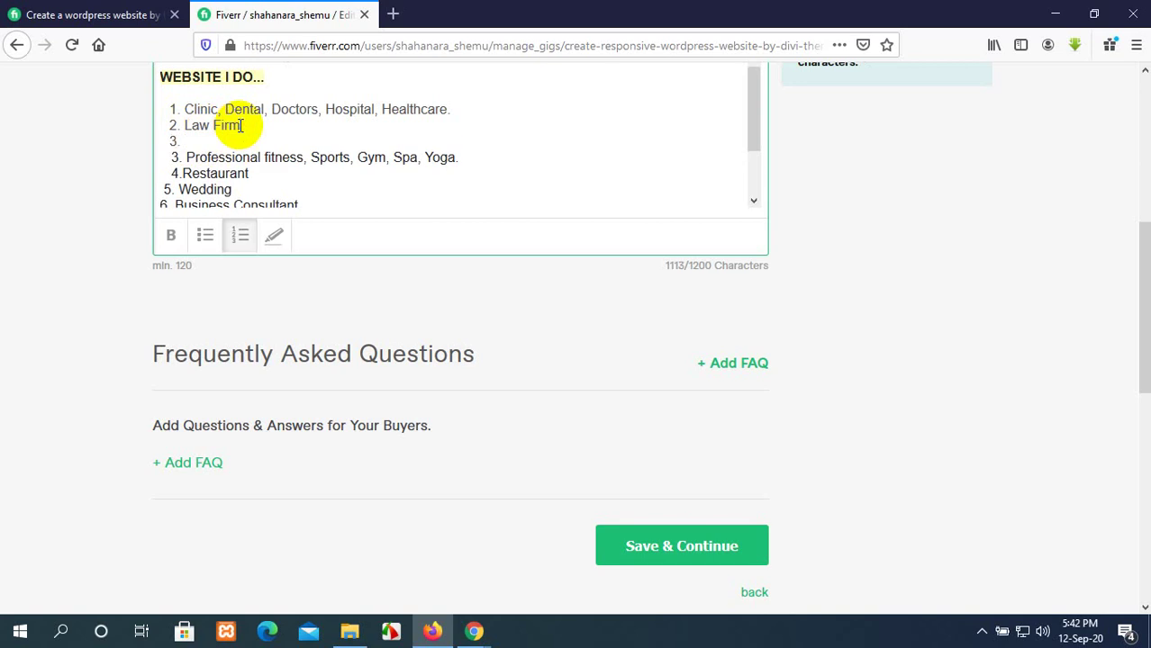
click(461, 160)
drag(461, 160, 187, 157)
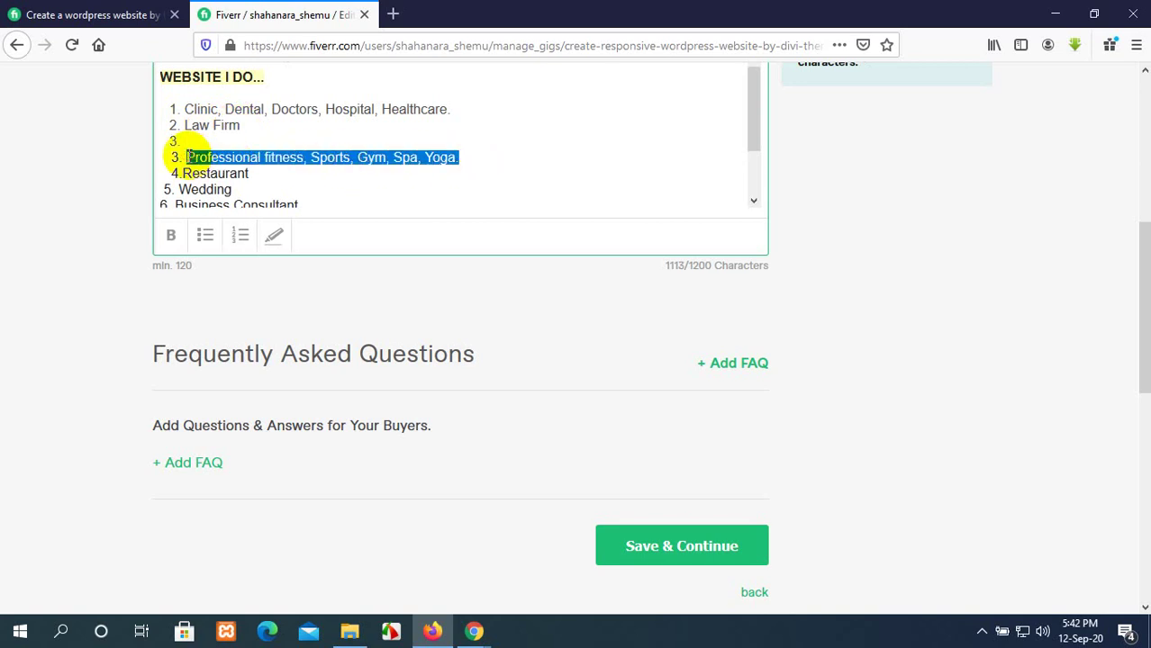
key(ctrl+x)
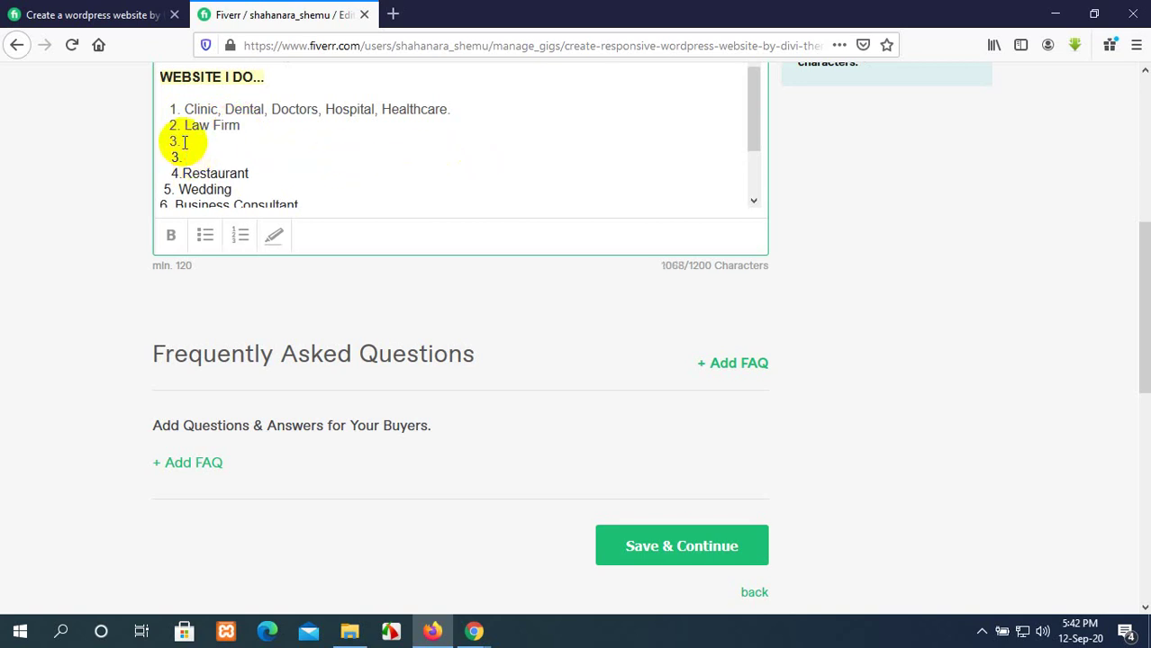
click(184, 142)
click(245, 128)
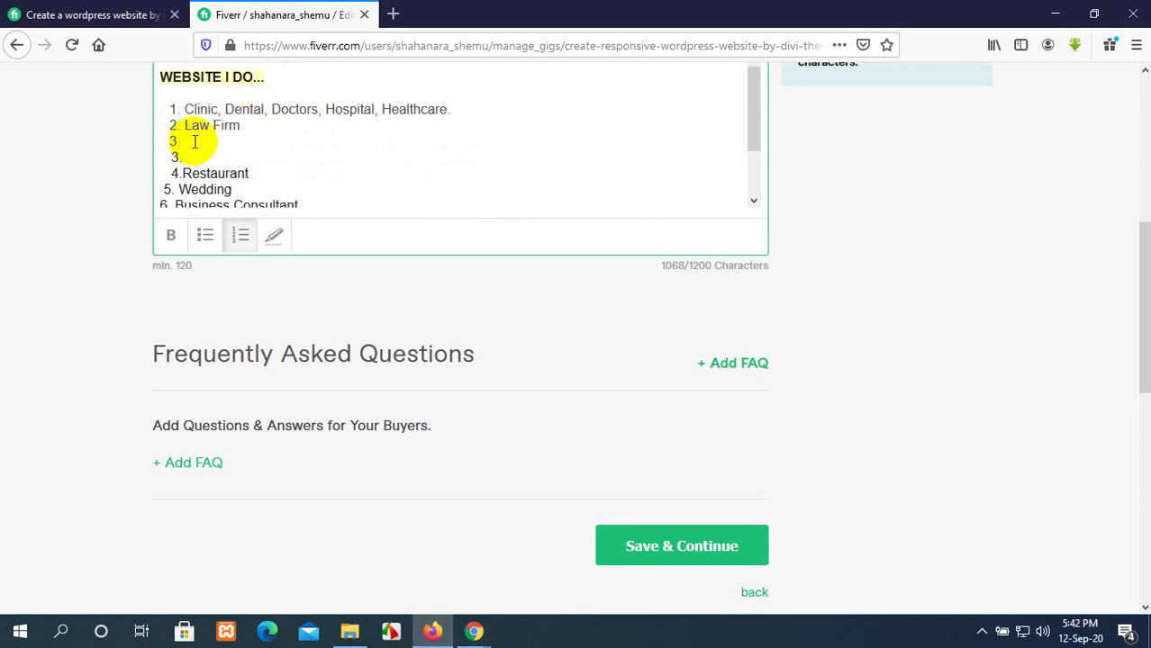
key(ctrl+v)
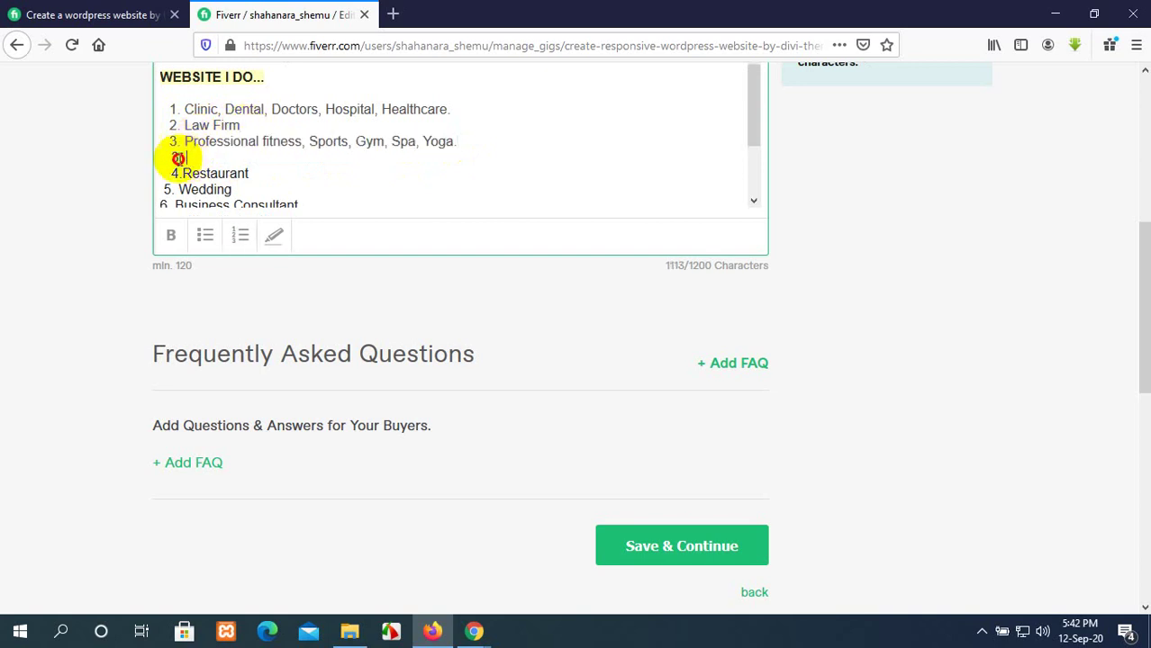
drag(181, 156, 153, 164)
key(BackSpace)
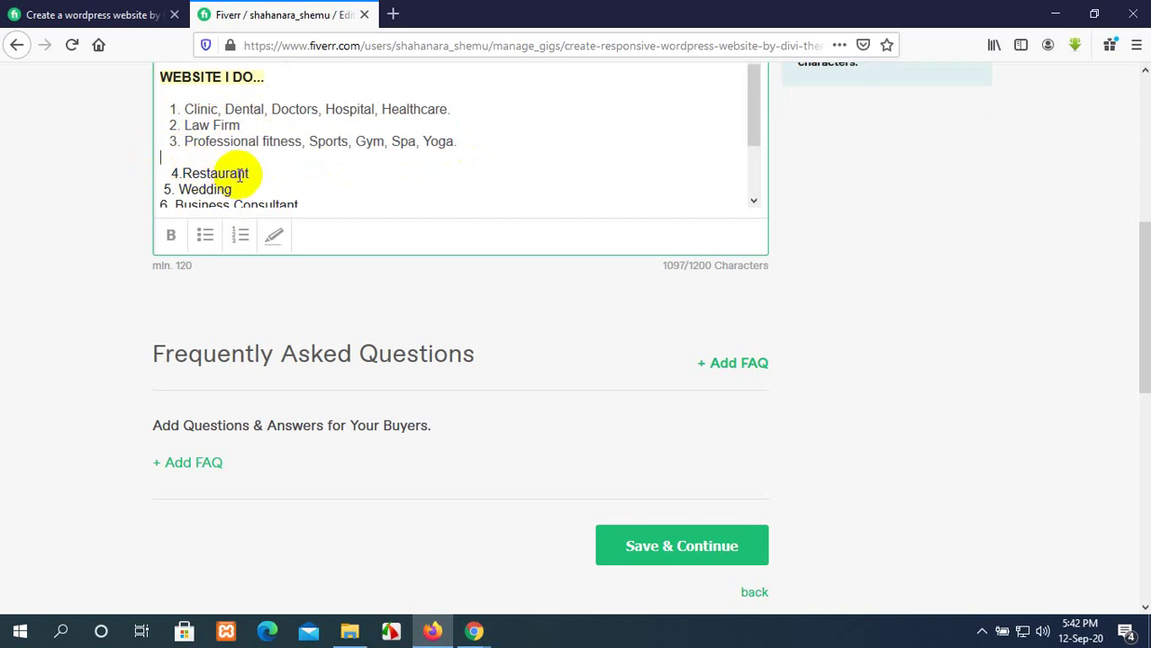
Make Restaurant numbered item 4 and delete its hand-typed '4.'
click(470, 144)
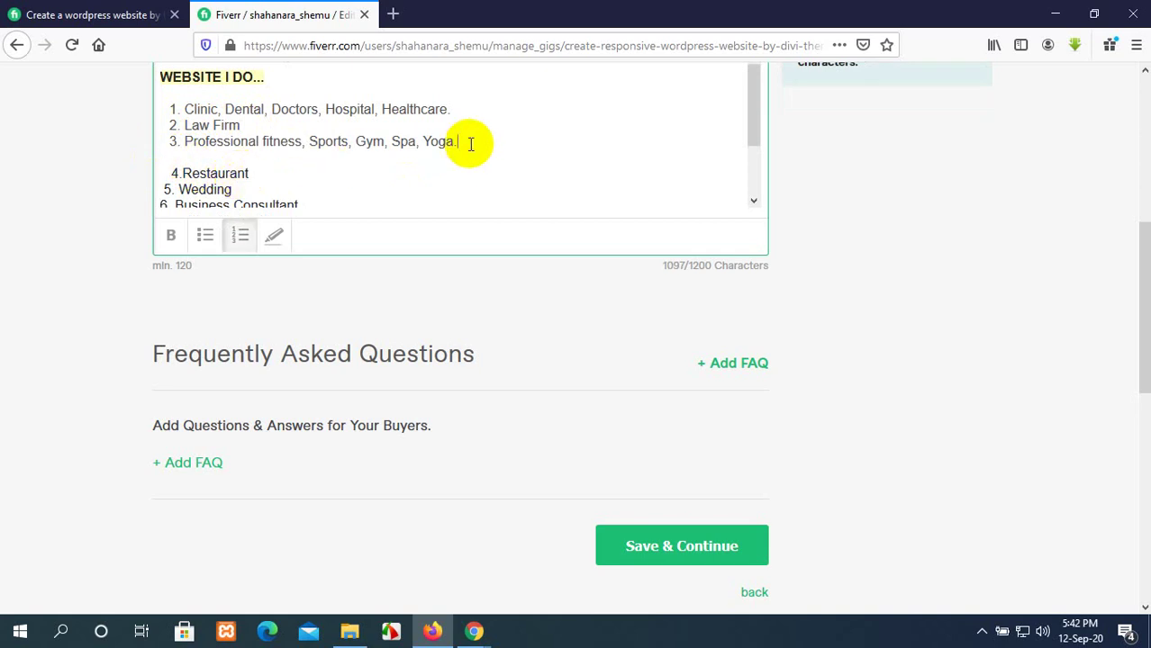
key(Return)
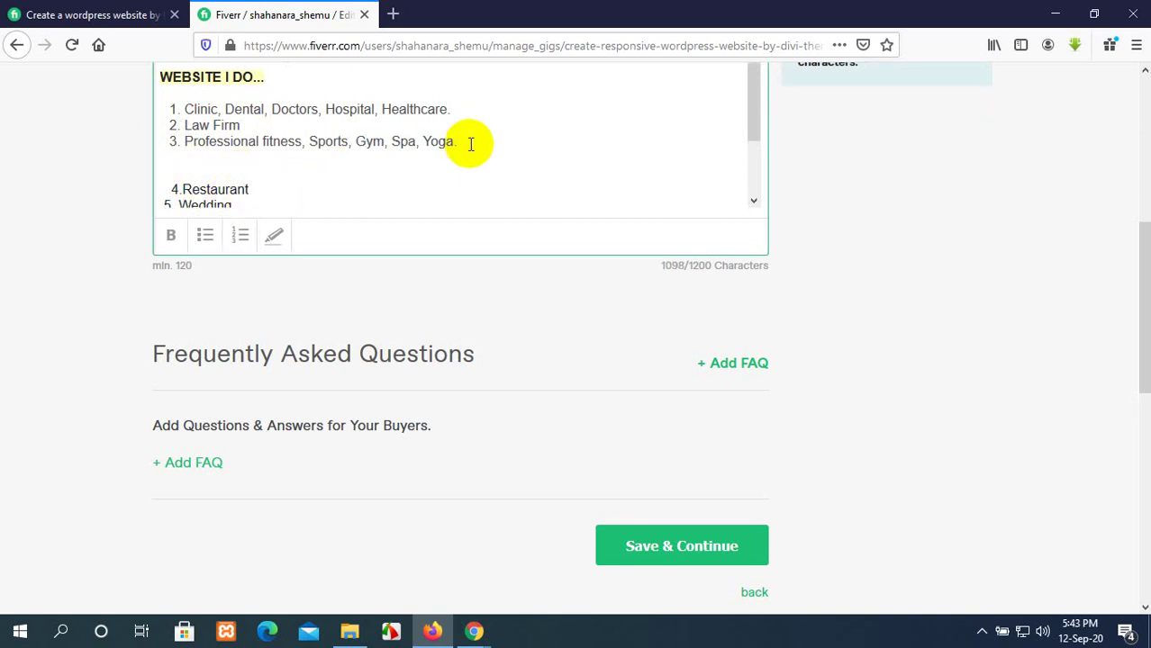
key(Return)
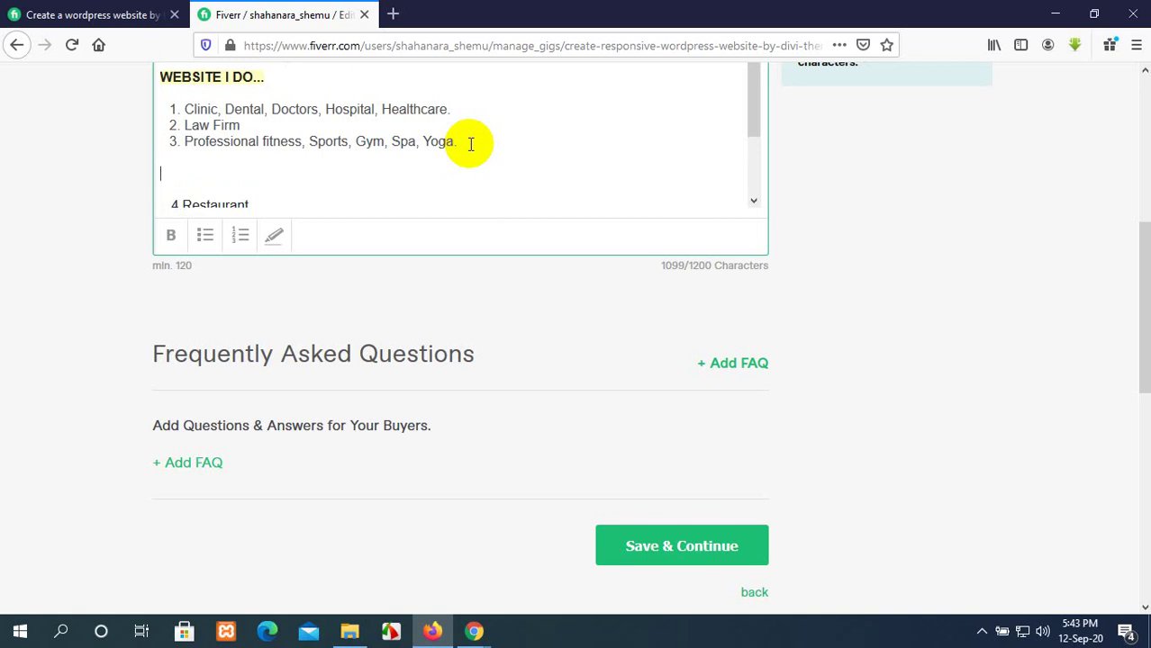
key(BackSpace)
key(BackSpace)
key(BackSpace)
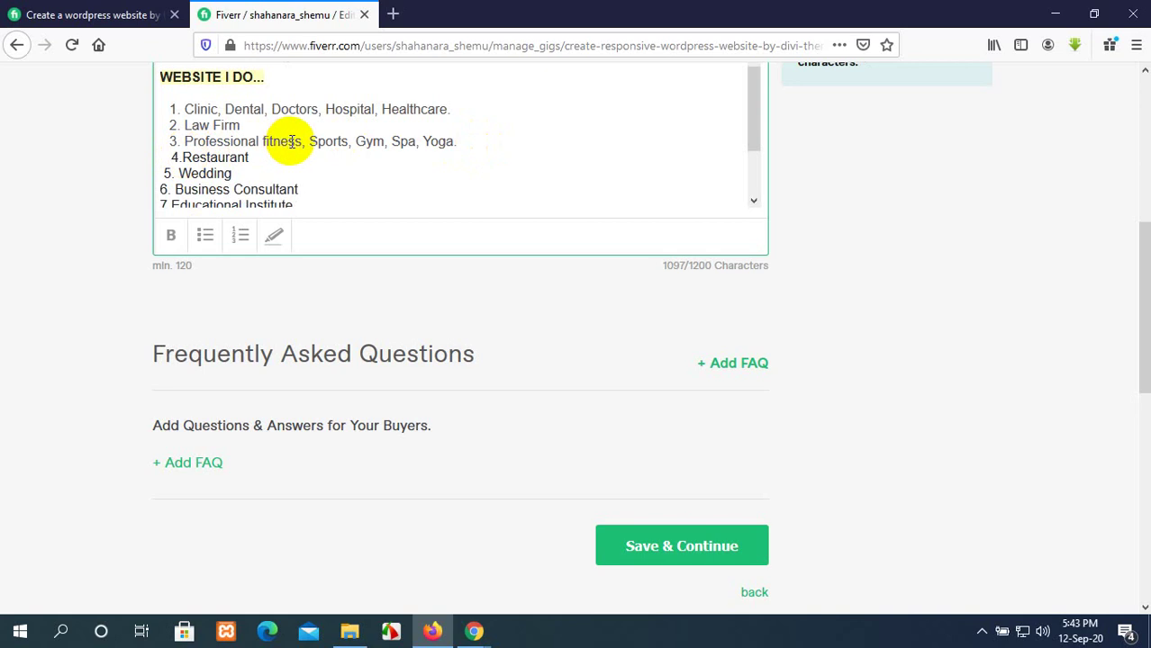
key(BackSpace)
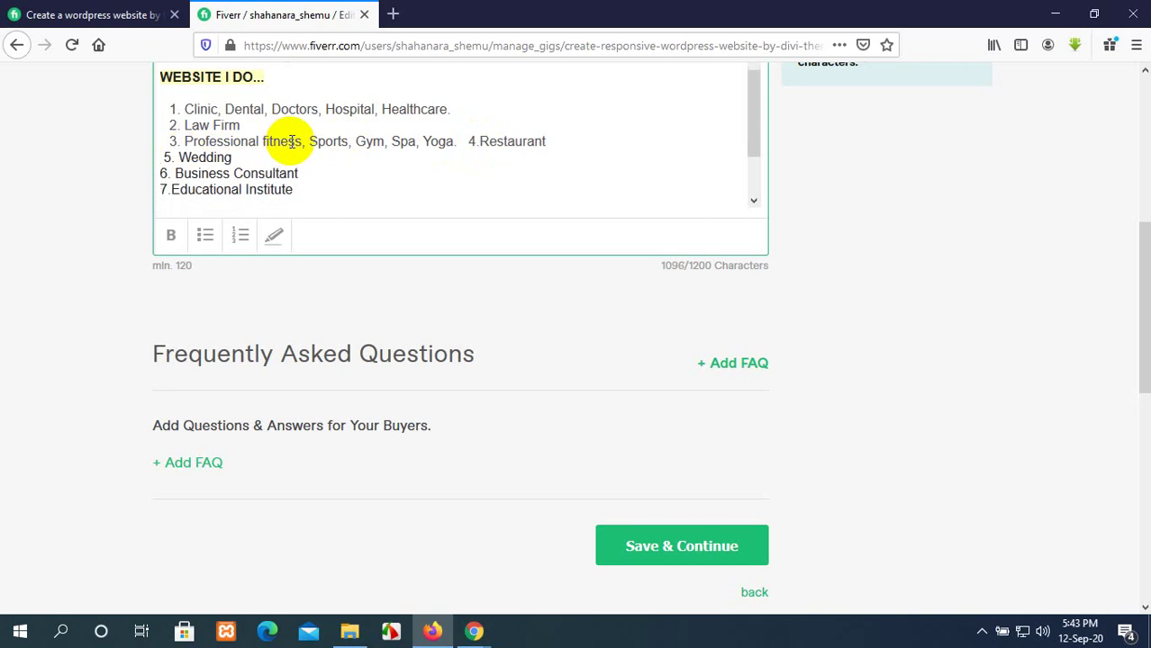
click(463, 142)
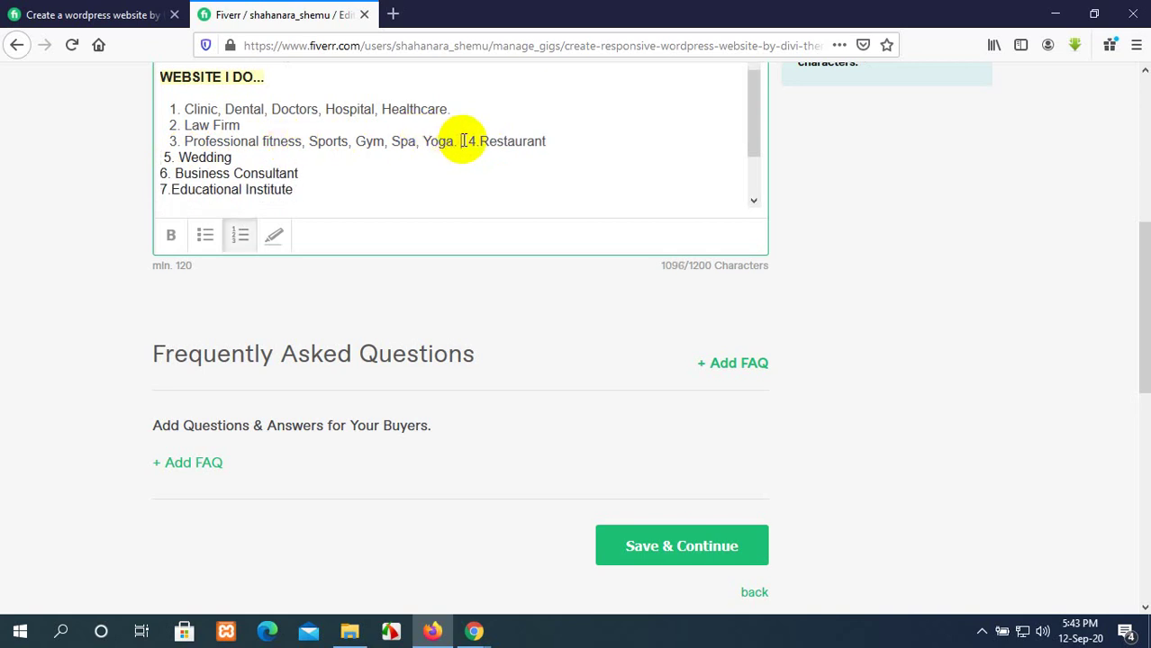
key(Return)
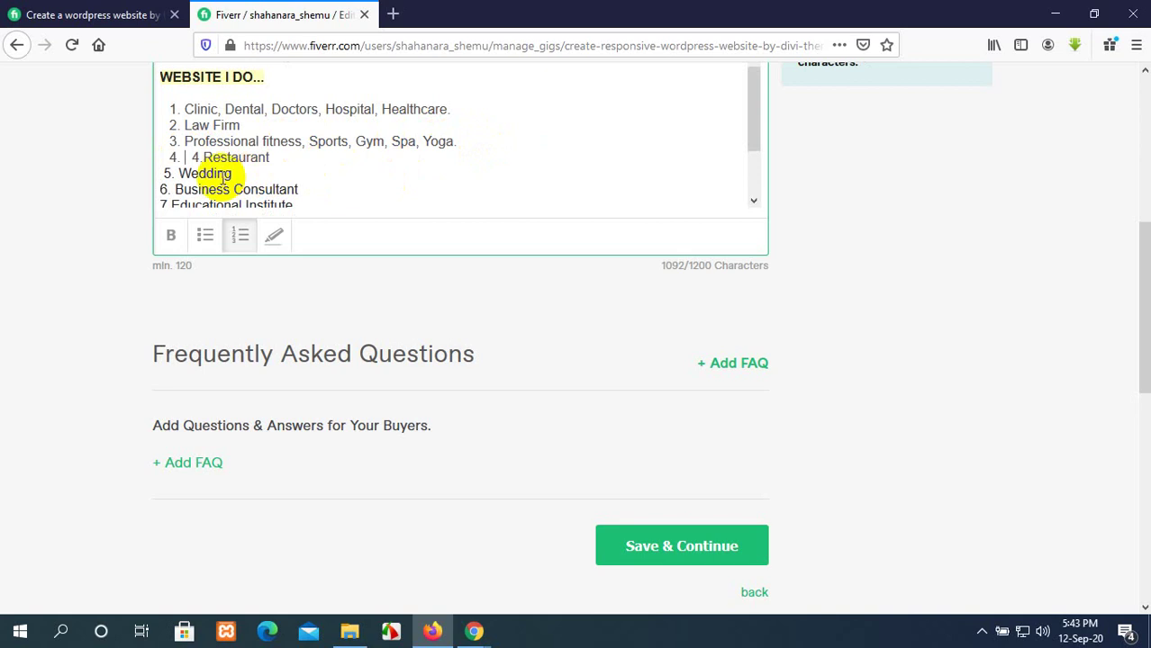
drag(203, 157, 191, 158)
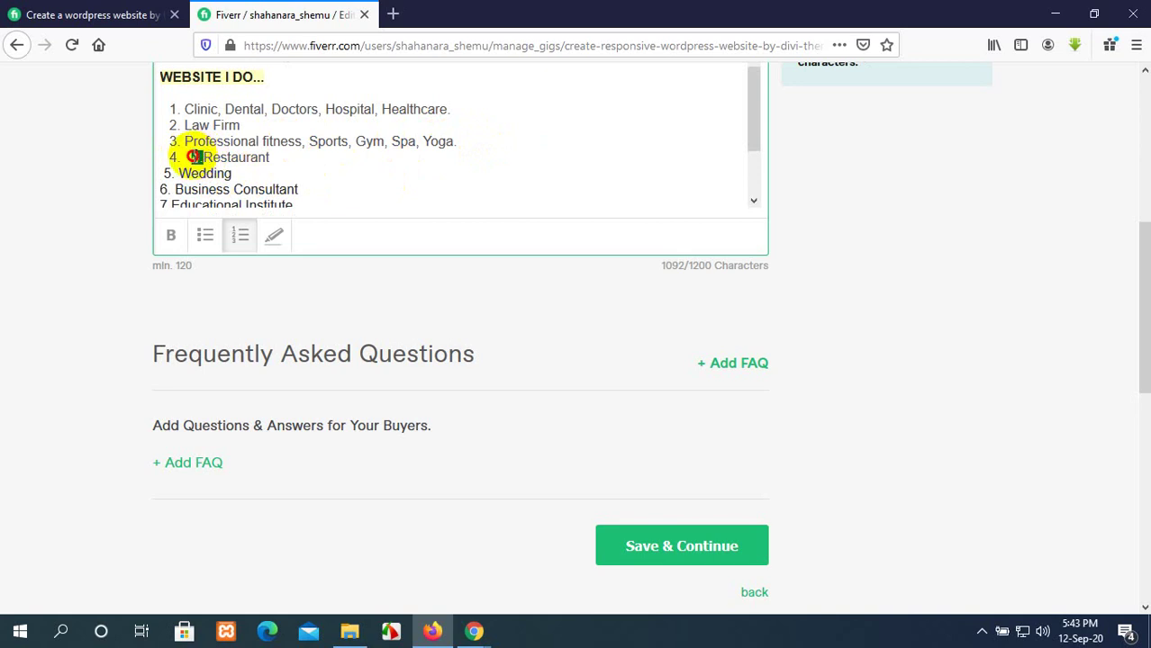
key(BackSpace)
key(BackSpace)
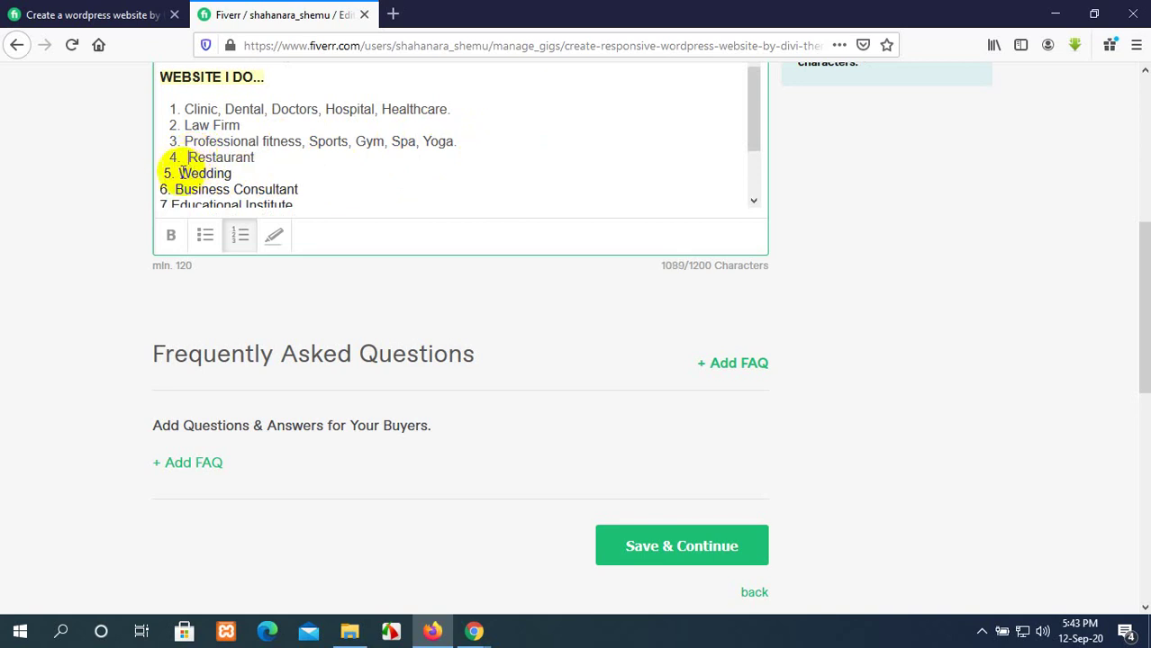
Re-enter Wedding as numbered item 5 below Restaurant
drag(233, 173, 177, 173)
key(BackSpace)
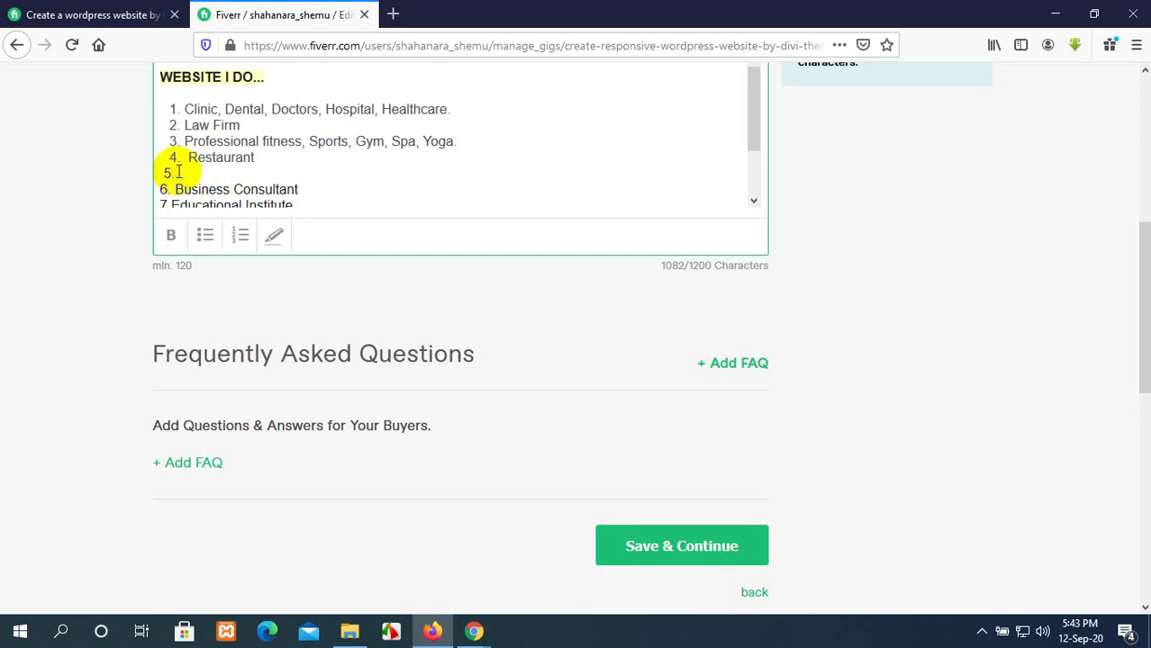
key(BackSpace)
key(BackSpace)
key(BackSpace)
key(BackSpace)
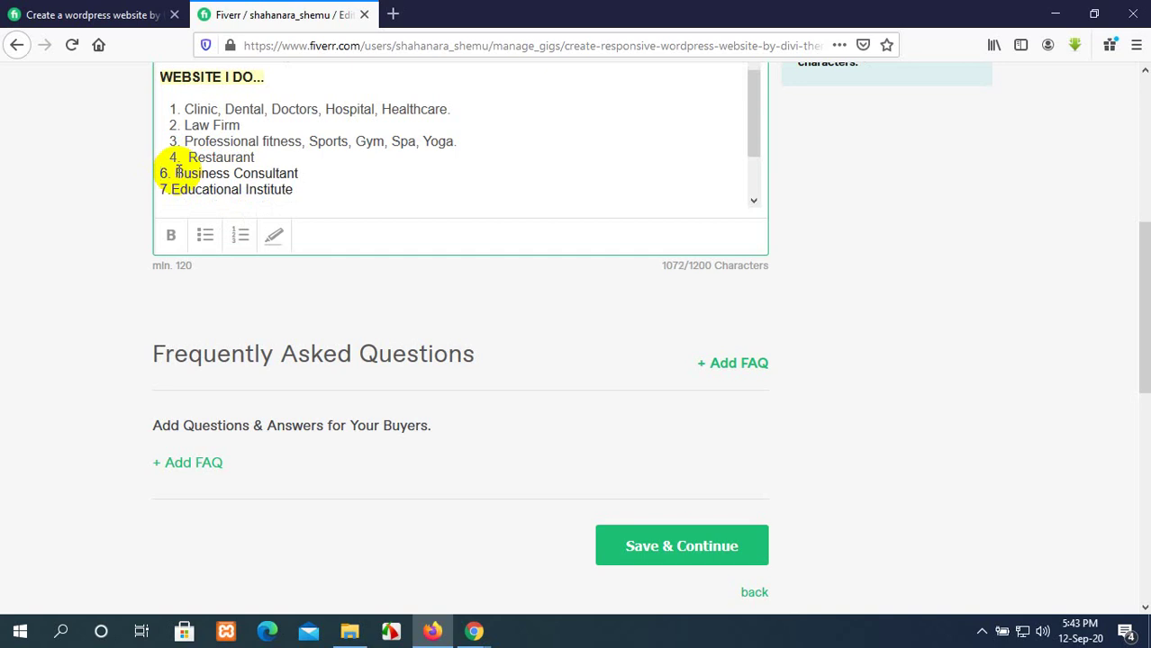
click(258, 157)
key(Return)
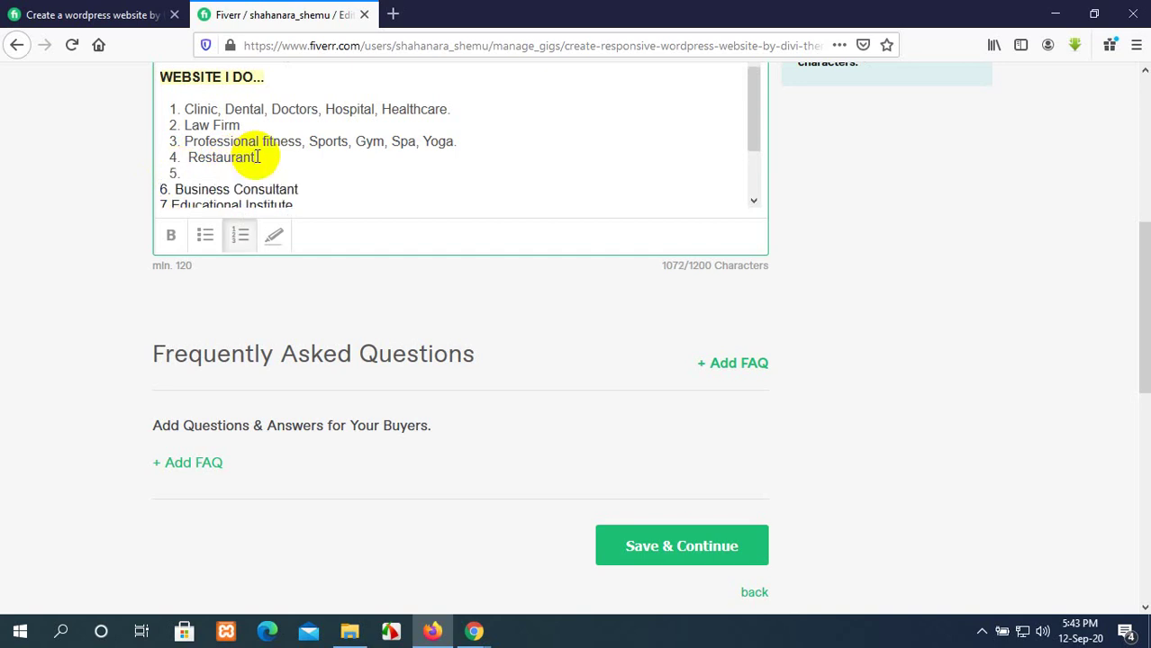
text(Wedding)
scroll(270, 165, down, 2)
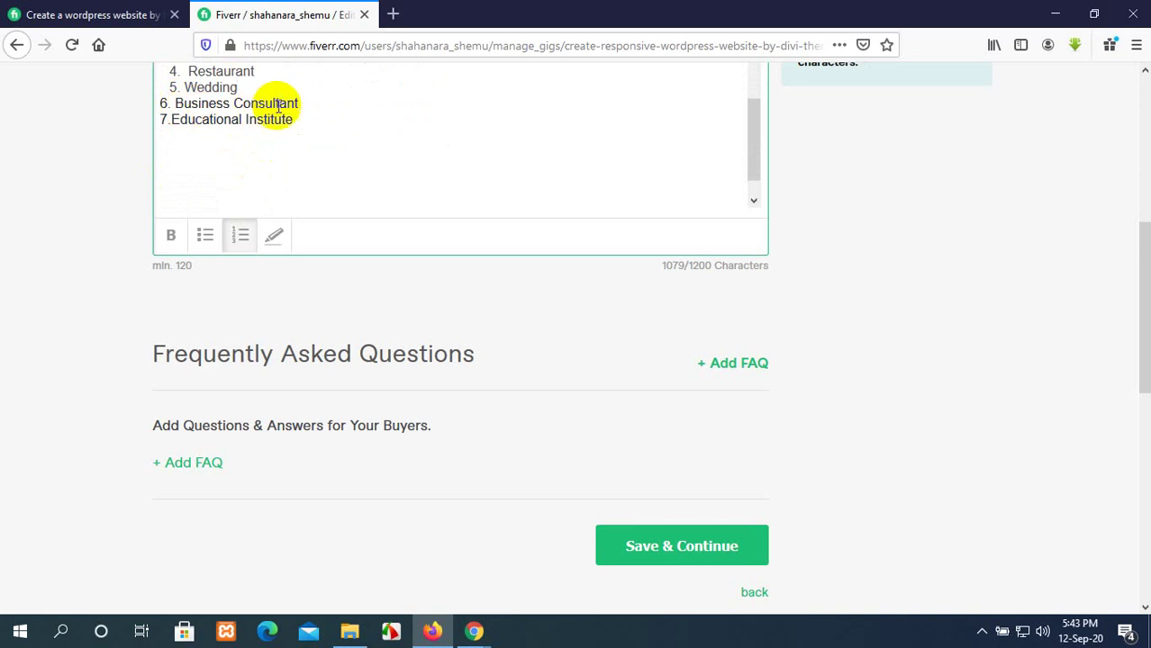
Move Business Consultant into numbered item 6 below Wedding
drag(303, 103, 175, 103)
key(ctrl+c)
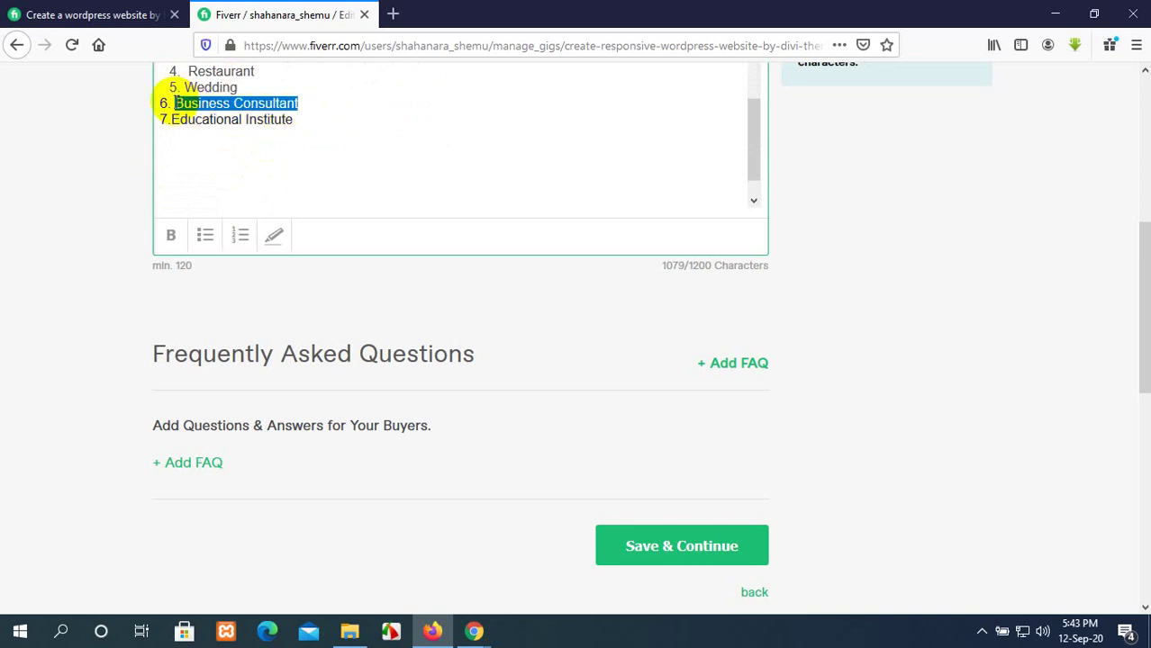
key(BackSpace)
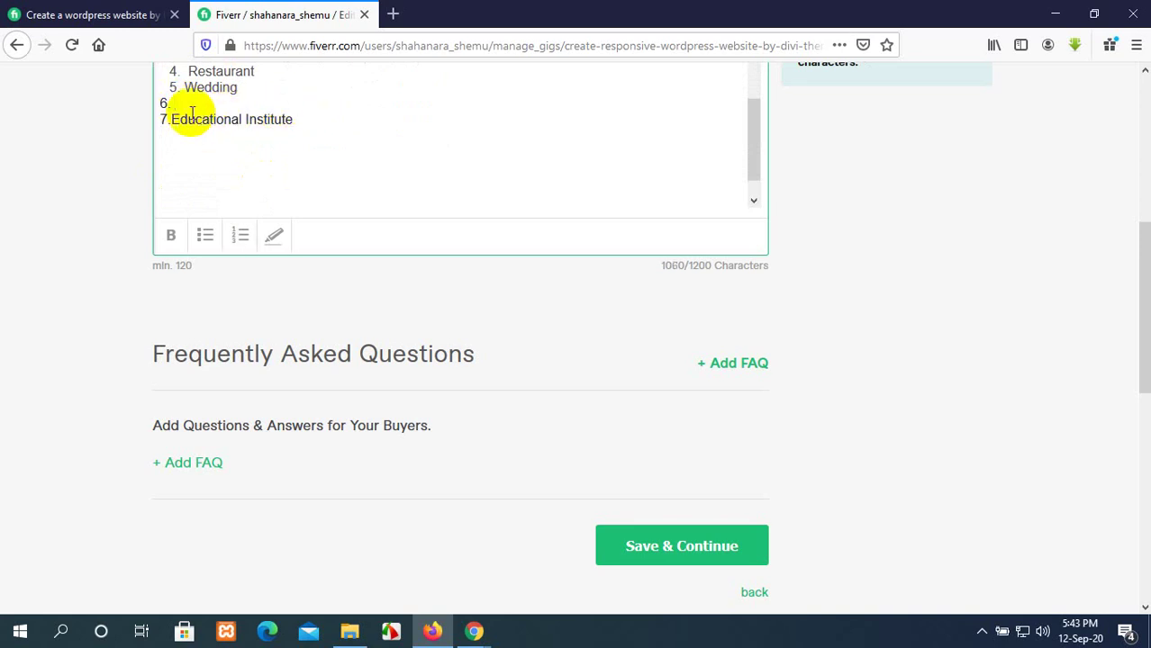
key(BackSpace)
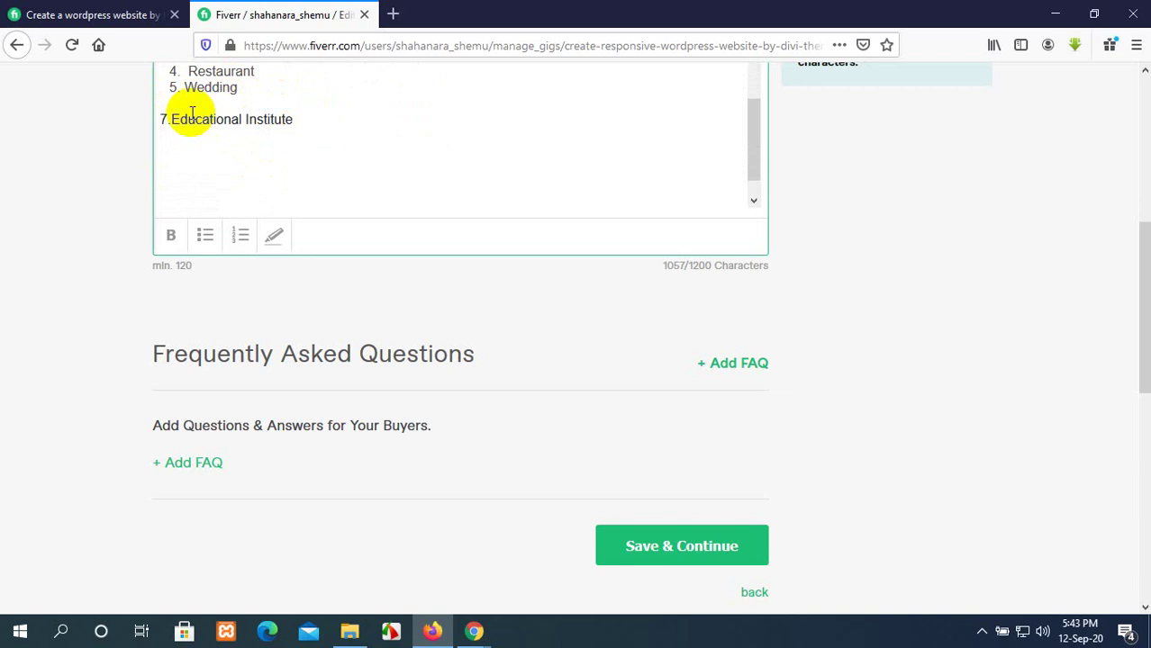
click(251, 88)
key(Return)
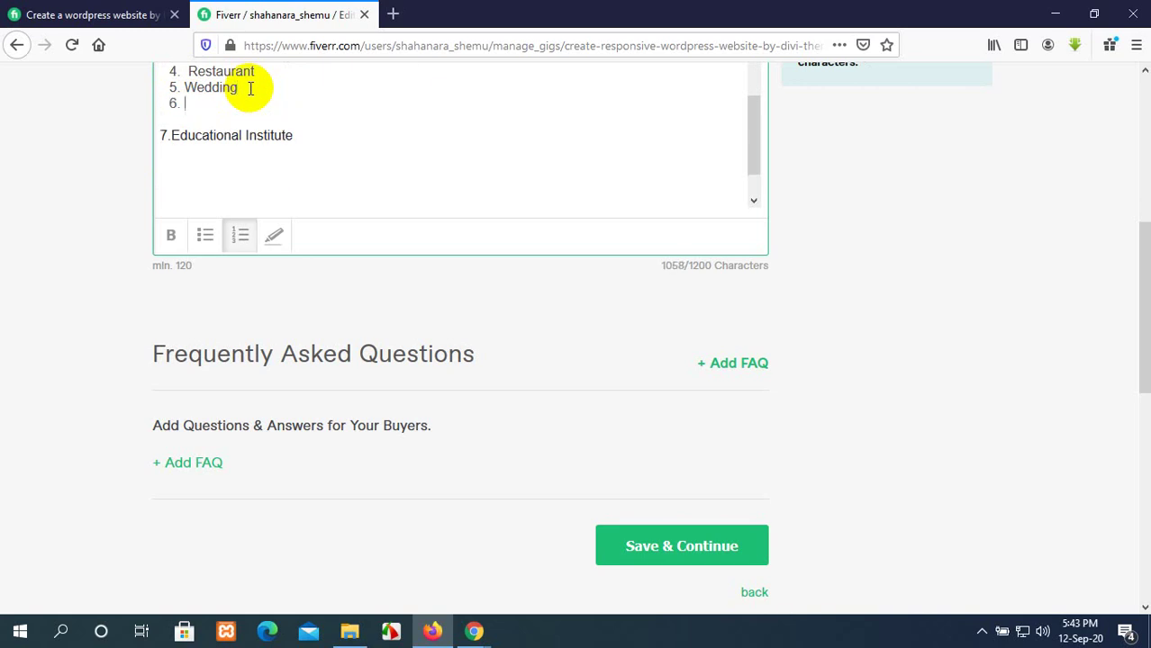
key(ctrl+v)
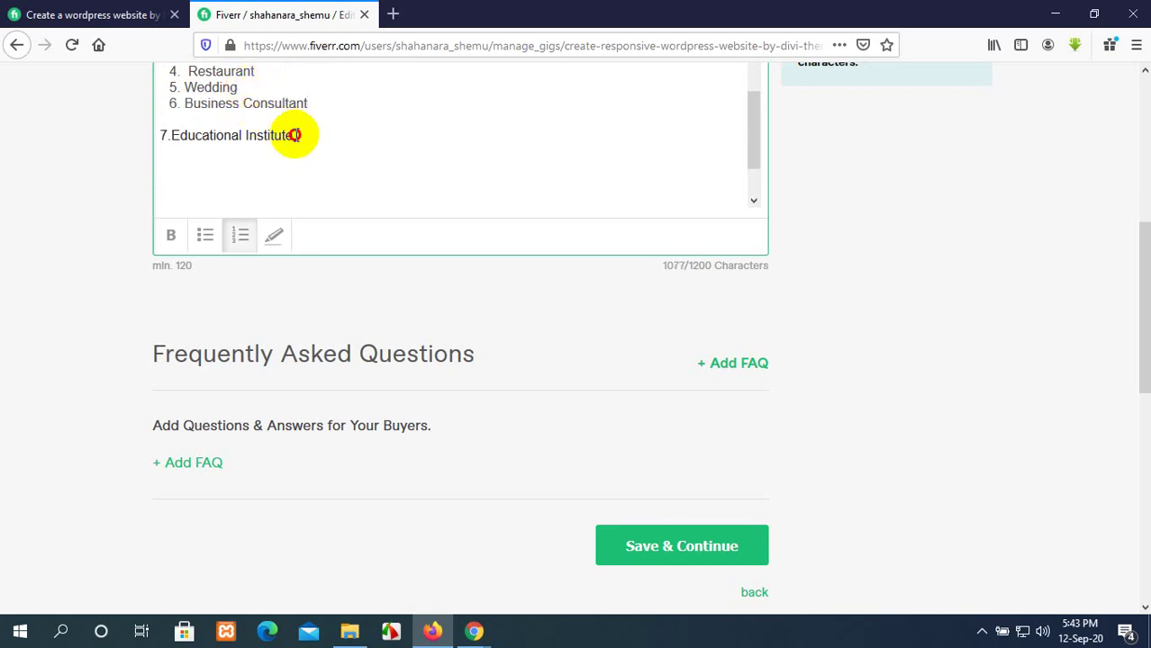
Move Educational Institute into item 7, then add two plain lines below the list
drag(294, 135, 128, 145)
key(BackSpace)
key(BackSpace)
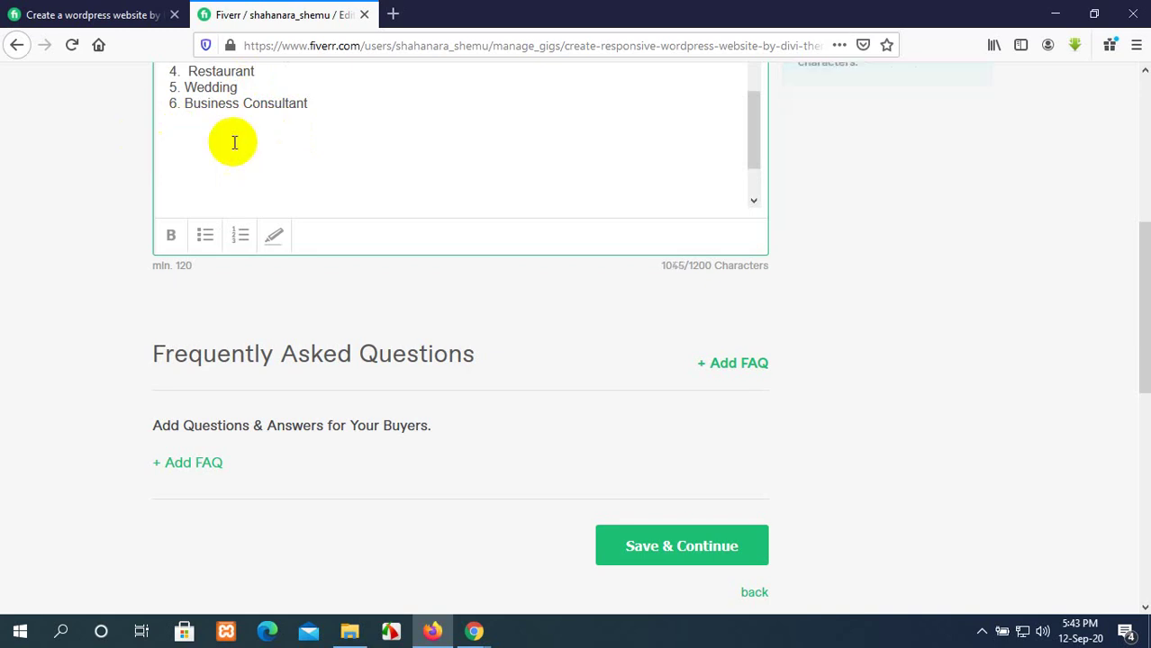
click(329, 108)
key(Return)
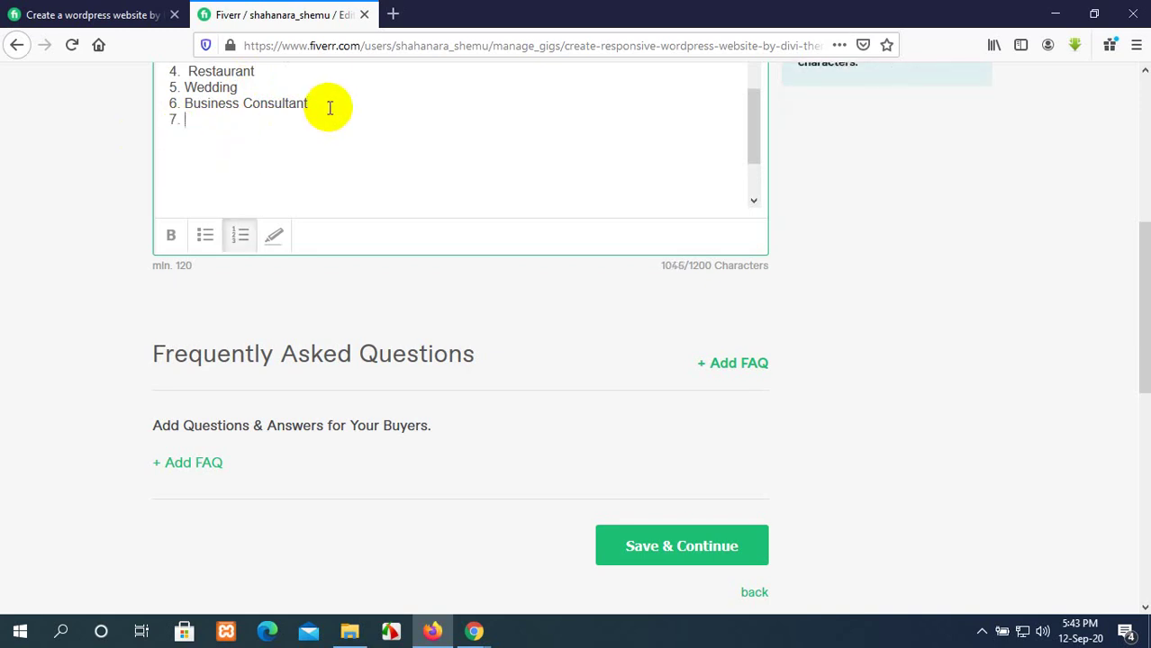
text(Educational Institute)
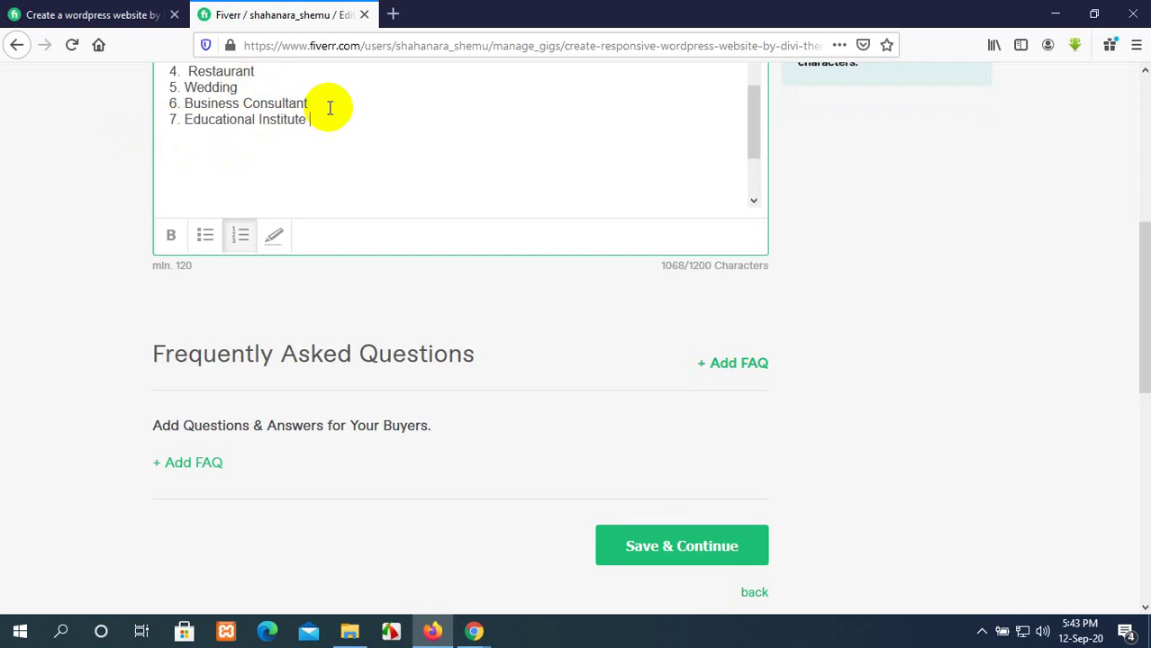
key(Return)
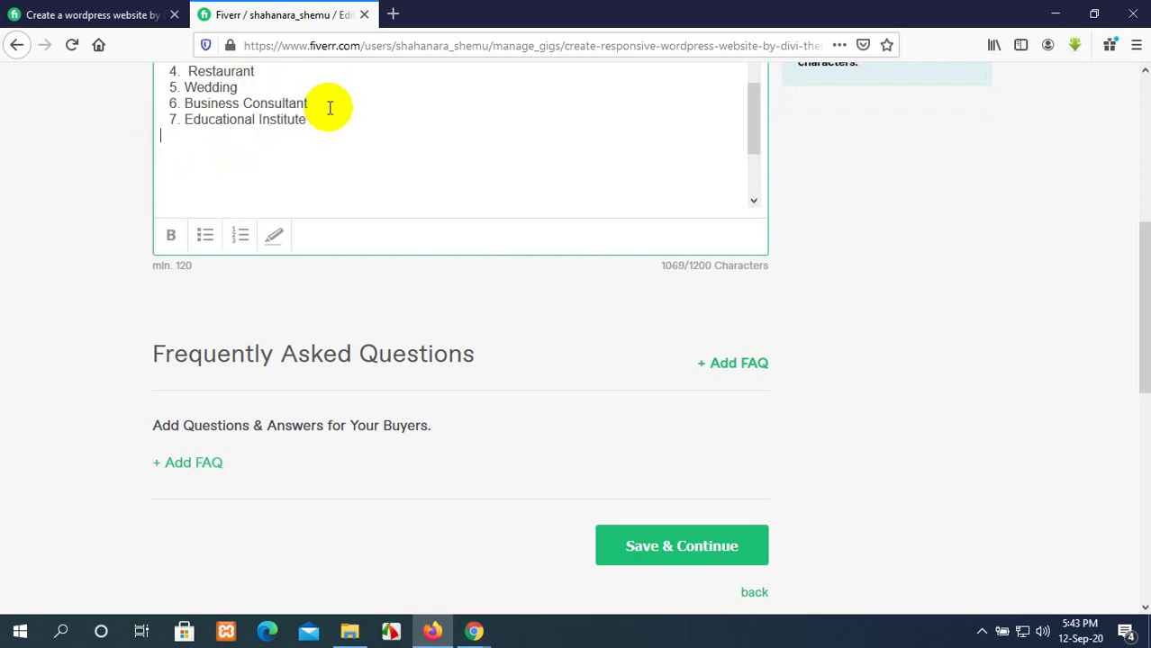
key(Return)
Add 'Please must discuss me before making order.' and 'Thanks', making the request line bold and yellow-highlighted
text(Plea)
text(se must )
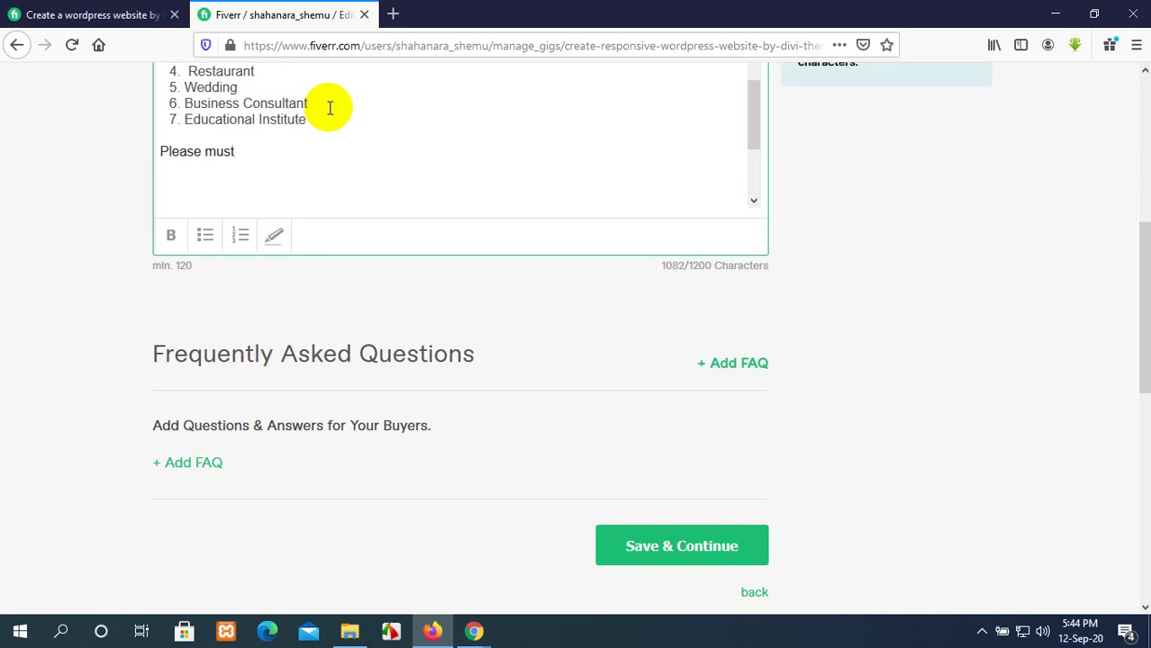
text(discuss me)
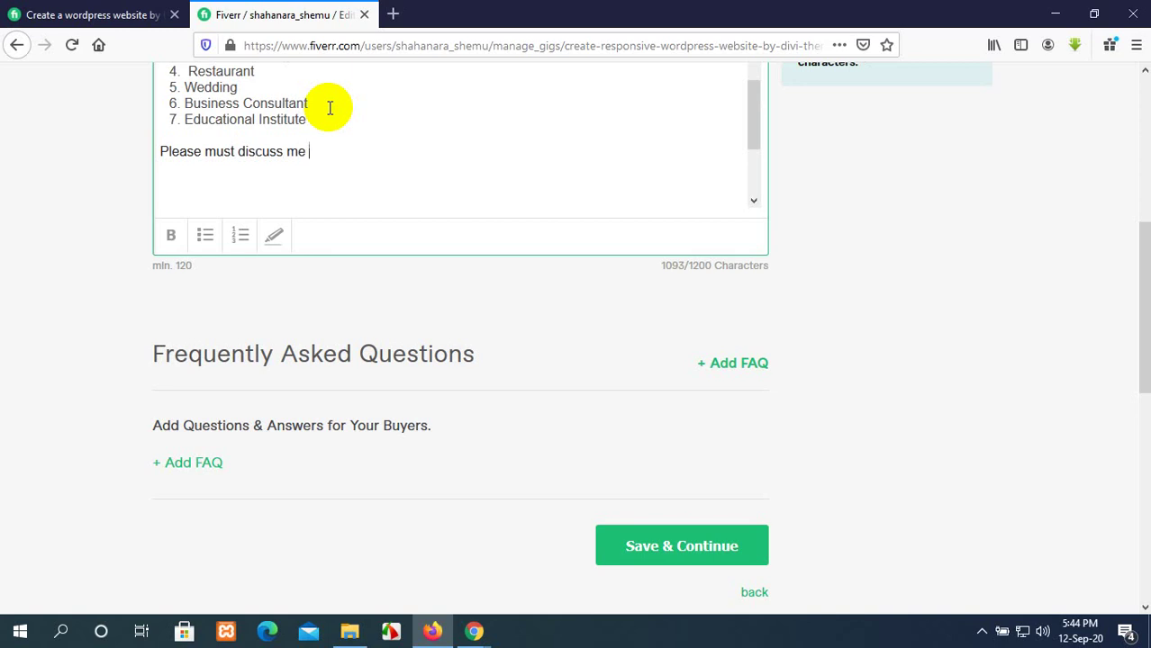
text( before making)
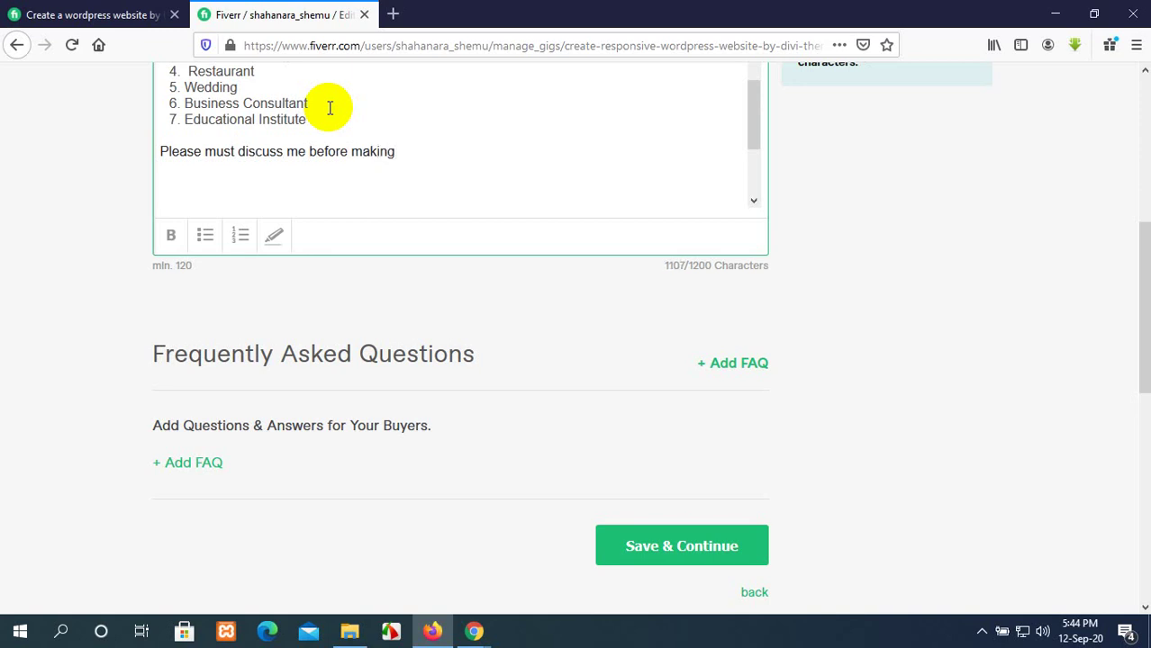
text( or)
text(der)
text(. )
text(Than)
text(ks)
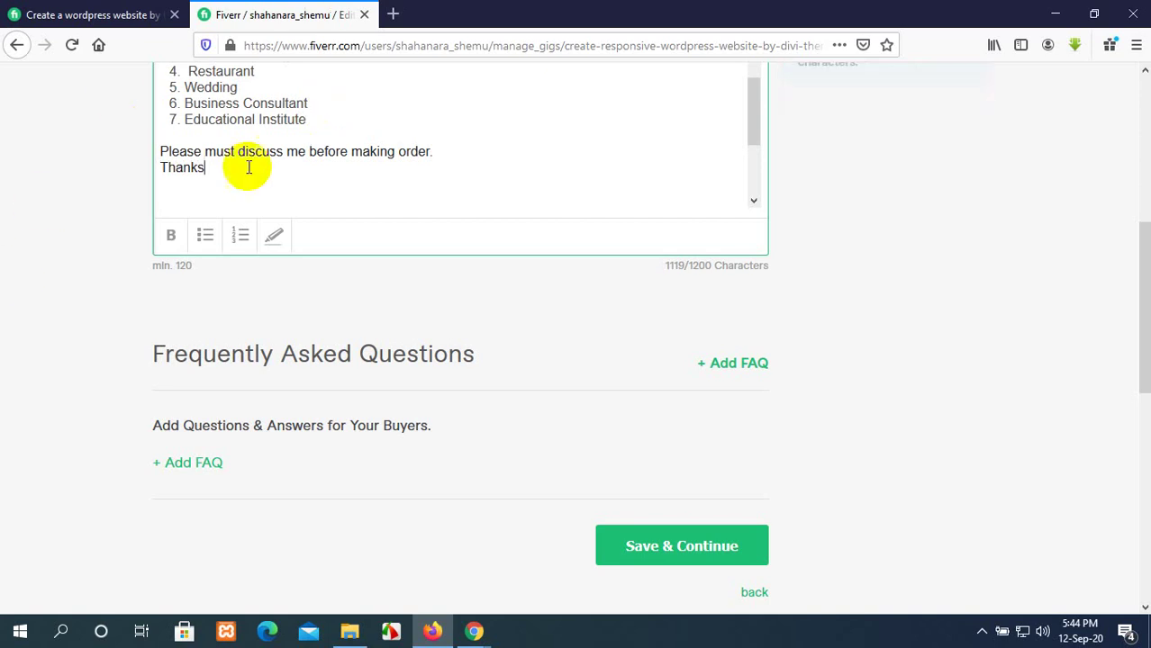
double_click(208, 164)
triple_click(155, 153)
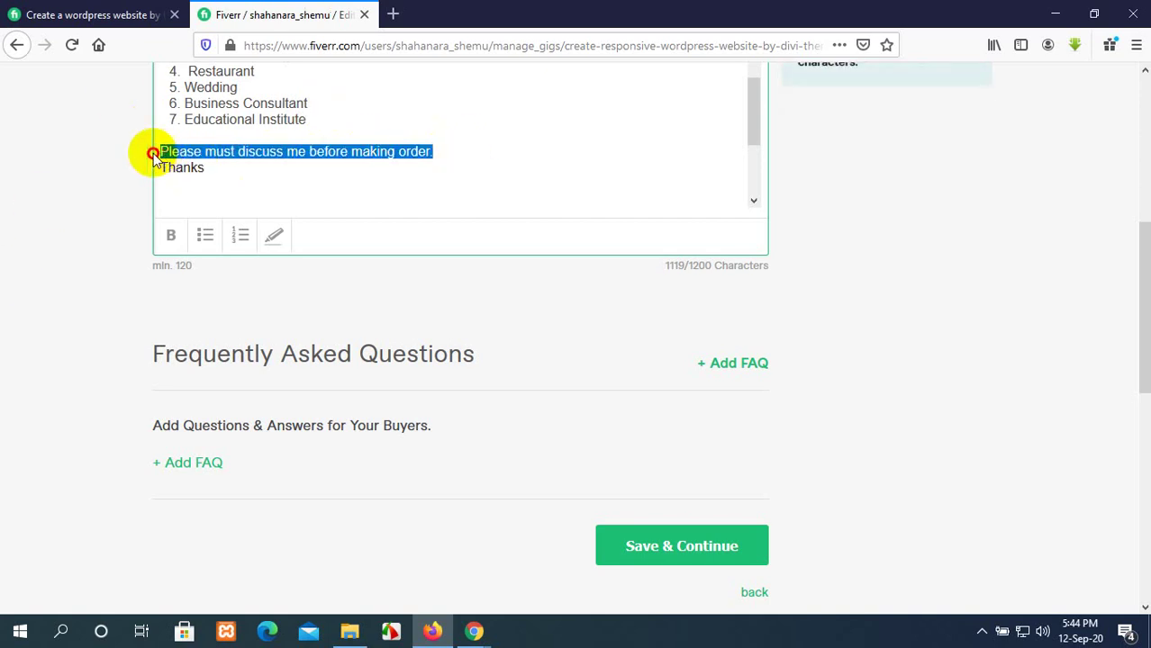
click(171, 236)
click(274, 238)
click(518, 147)
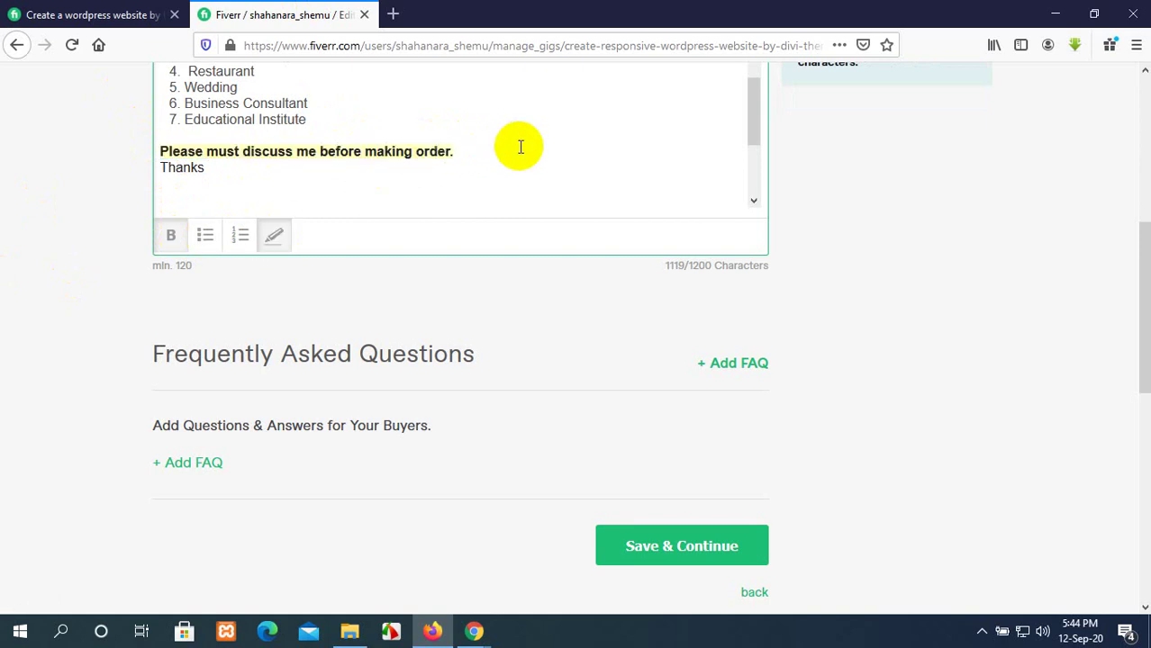
scroll(519, 147, up, 10)
scroll(1054, 347, up, 5)
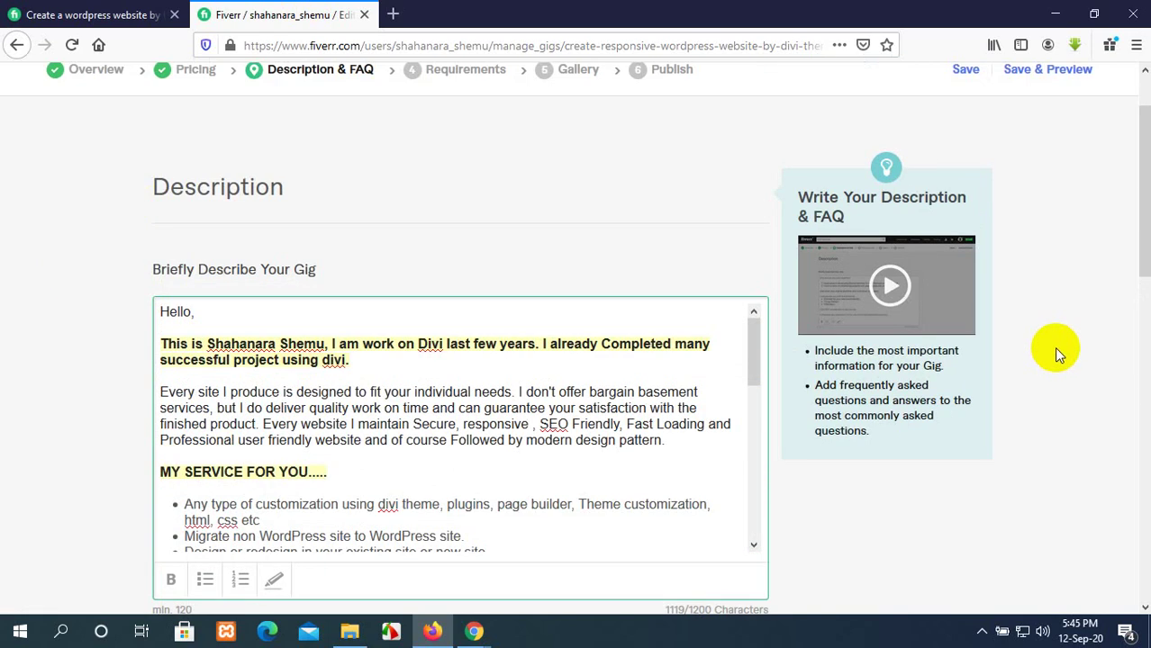
Delete the trailing empty lines below Thanks, bringing the description to 1088/1200 characters
scroll(874, 450, down, 3)
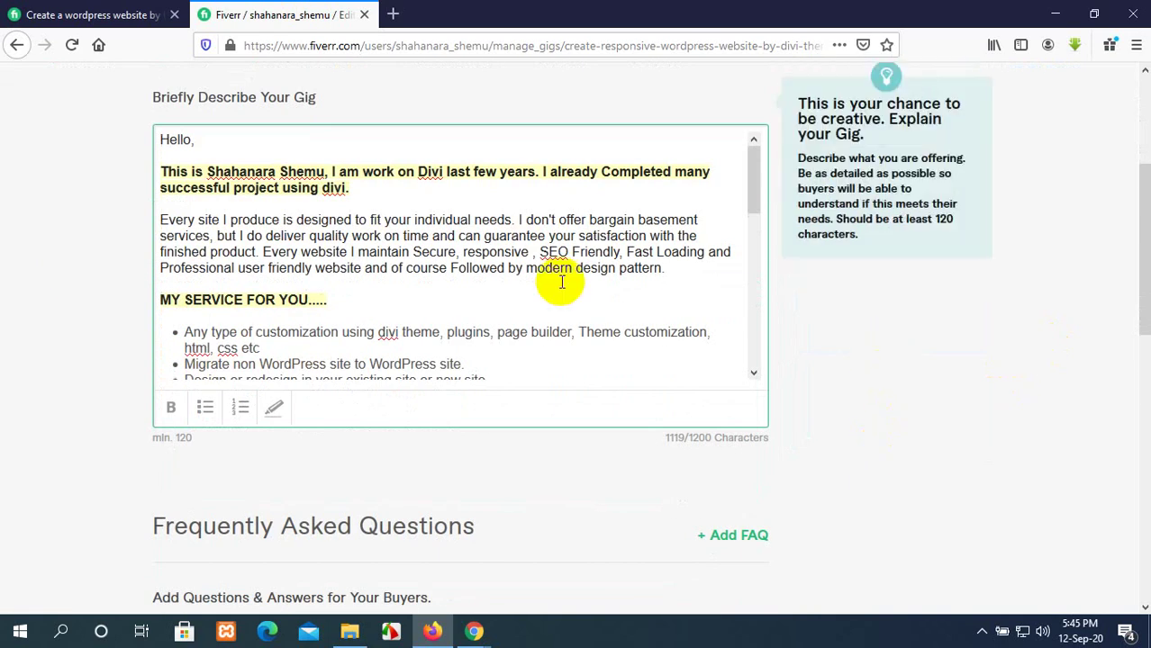
scroll(560, 283, down, 10)
scroll(562, 282, down, 2)
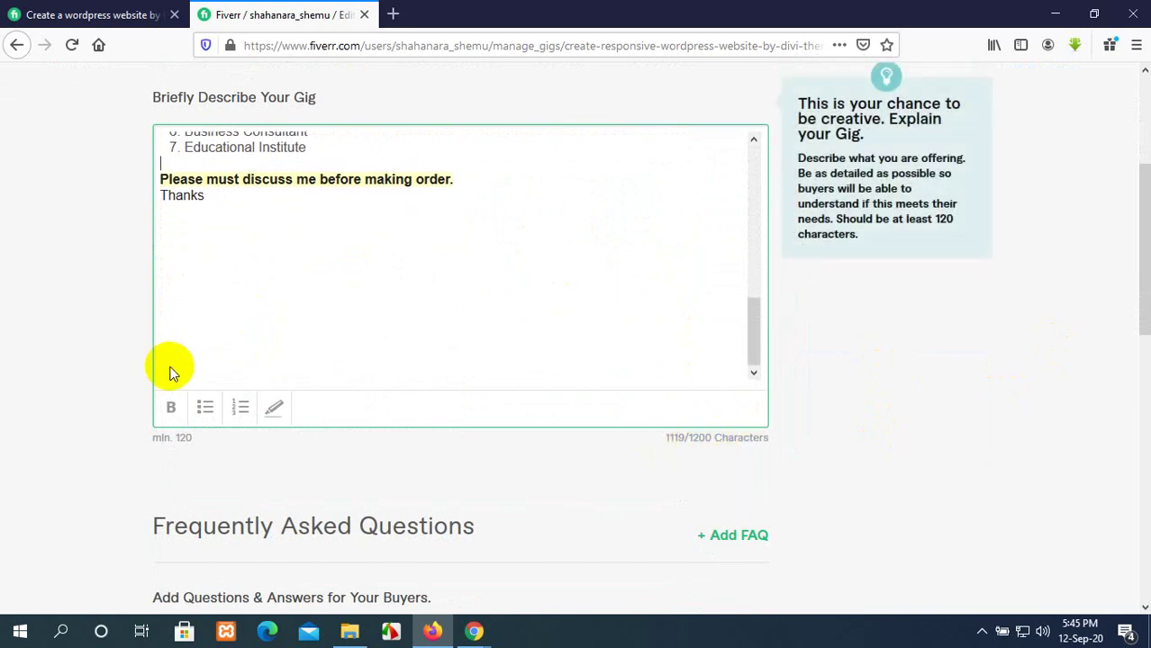
click(456, 180)
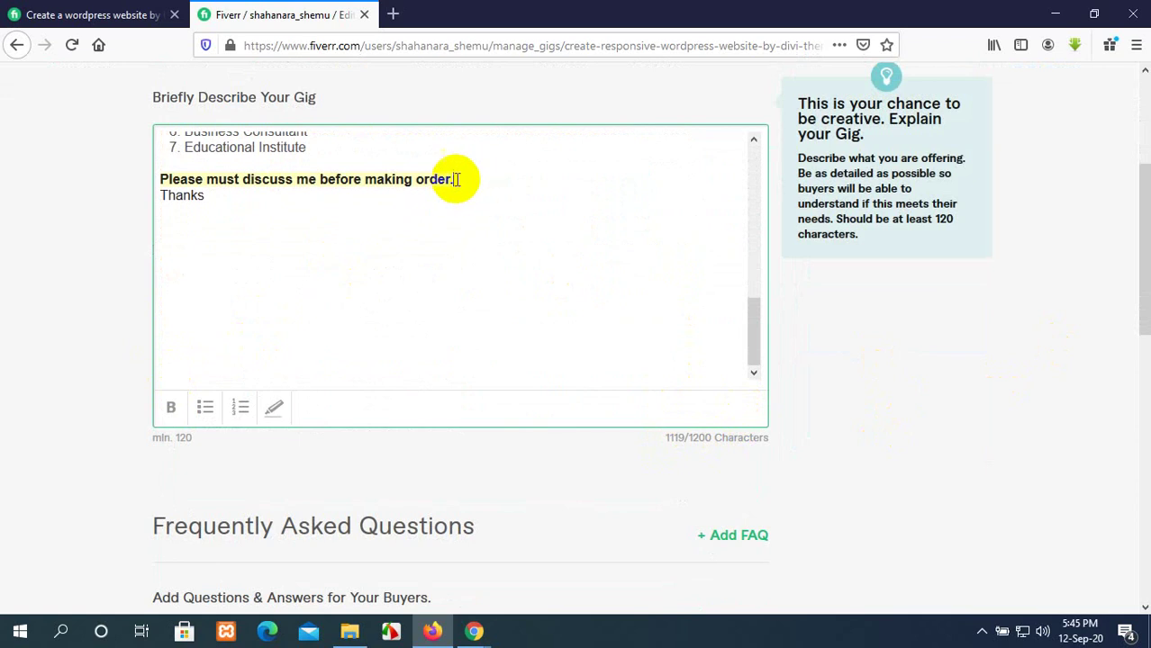
click(230, 199)
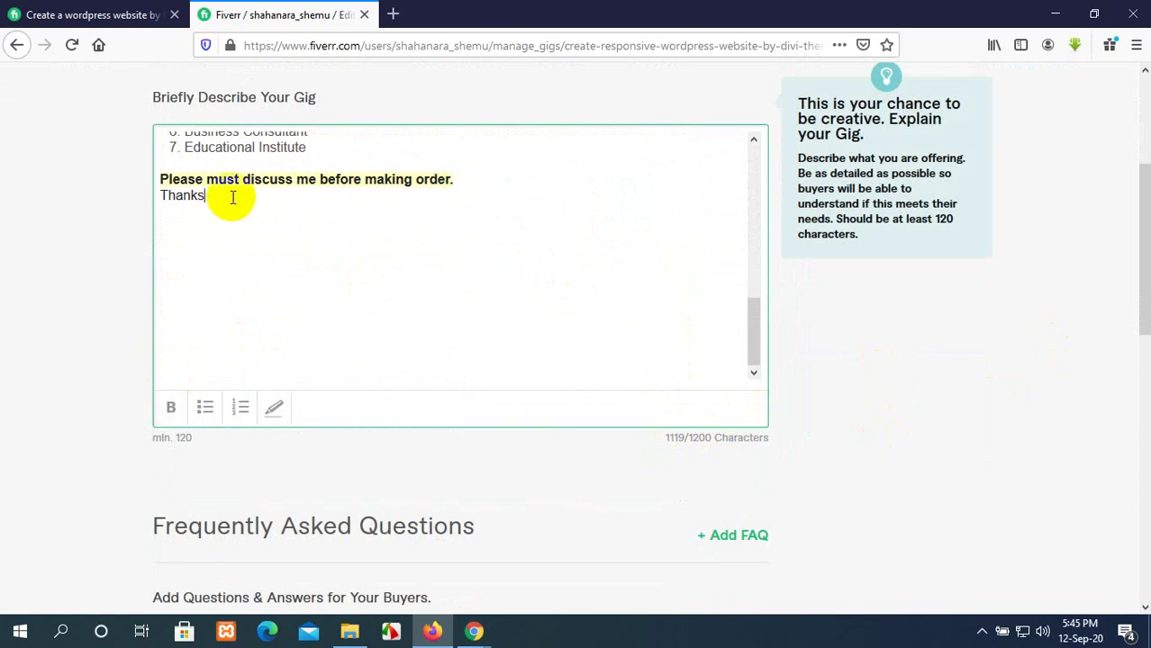
click(189, 326)
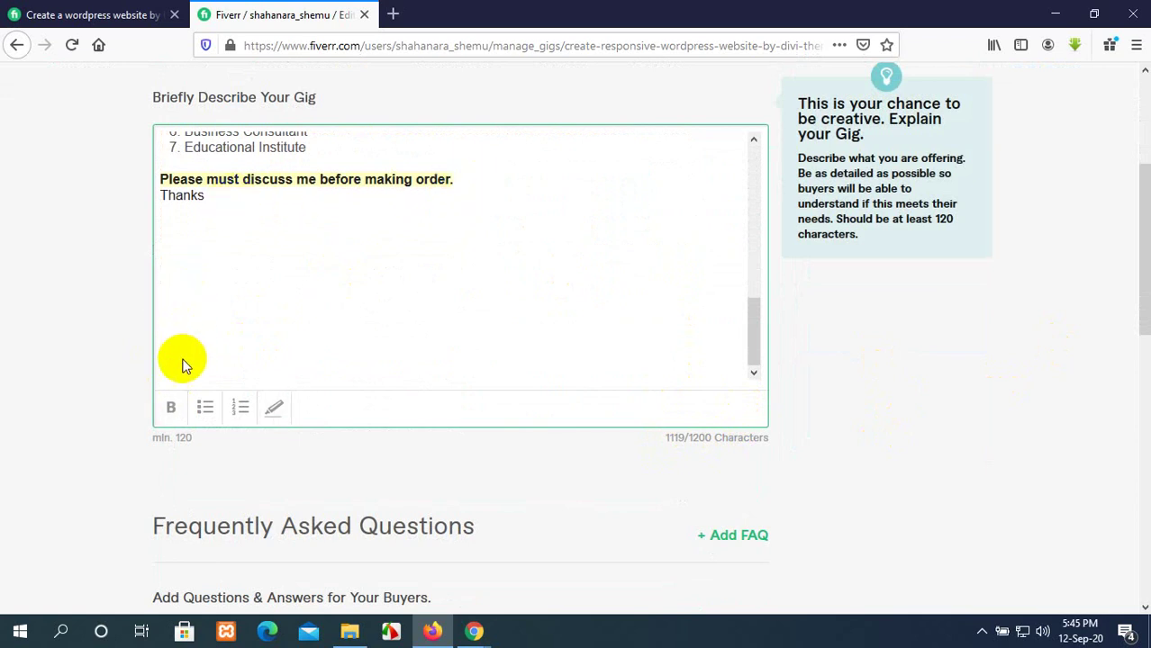
key(BackSpace)
key(BackSpace)
key(BackSpace)
key(BackSpace)
key(BackSpace)
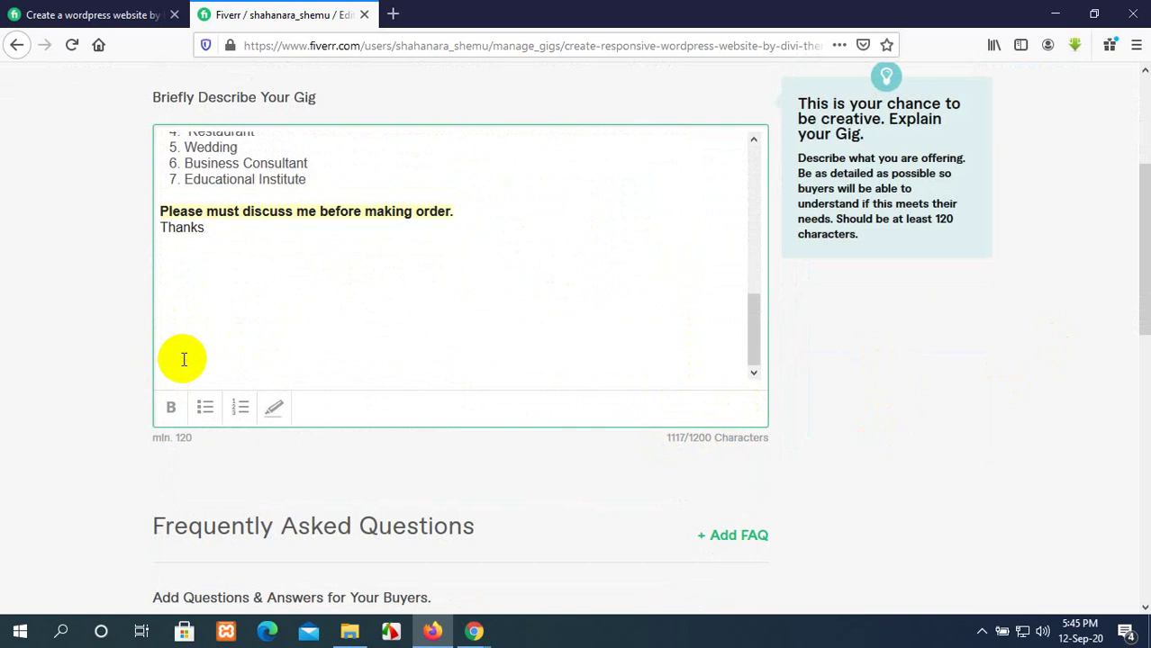
key(BackSpace)
key(BackSpace)
key(BackSpace)
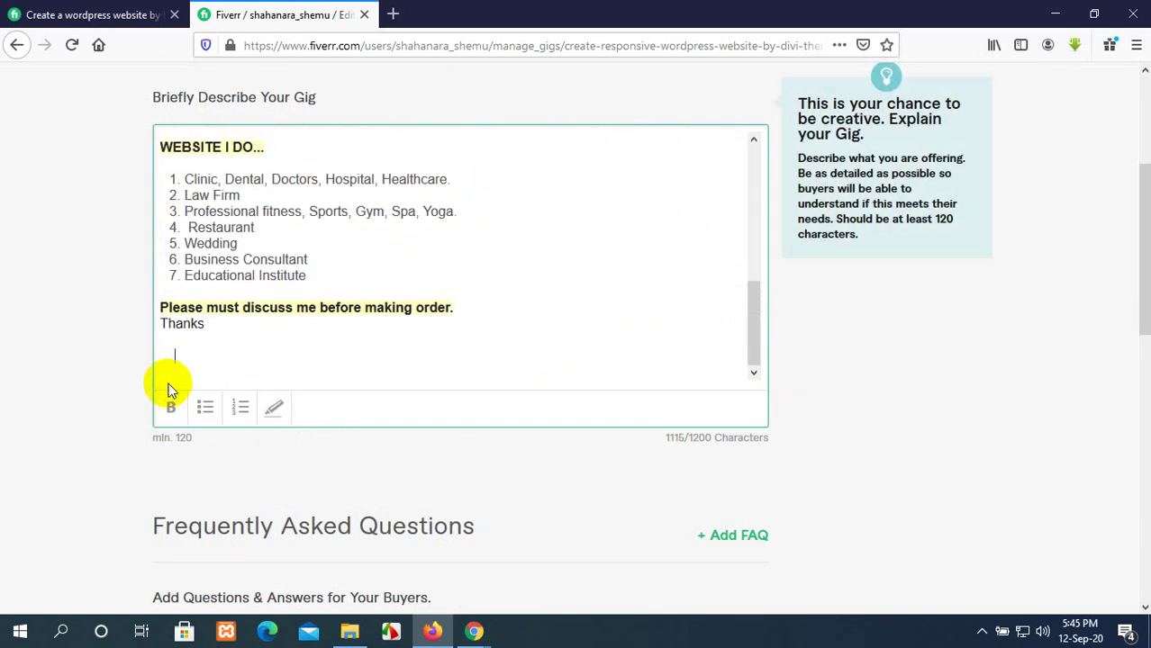
key(BackSpace)
key(BackSpace)
key(BackSpace)
key(BackSpace)
key(BackSpace)
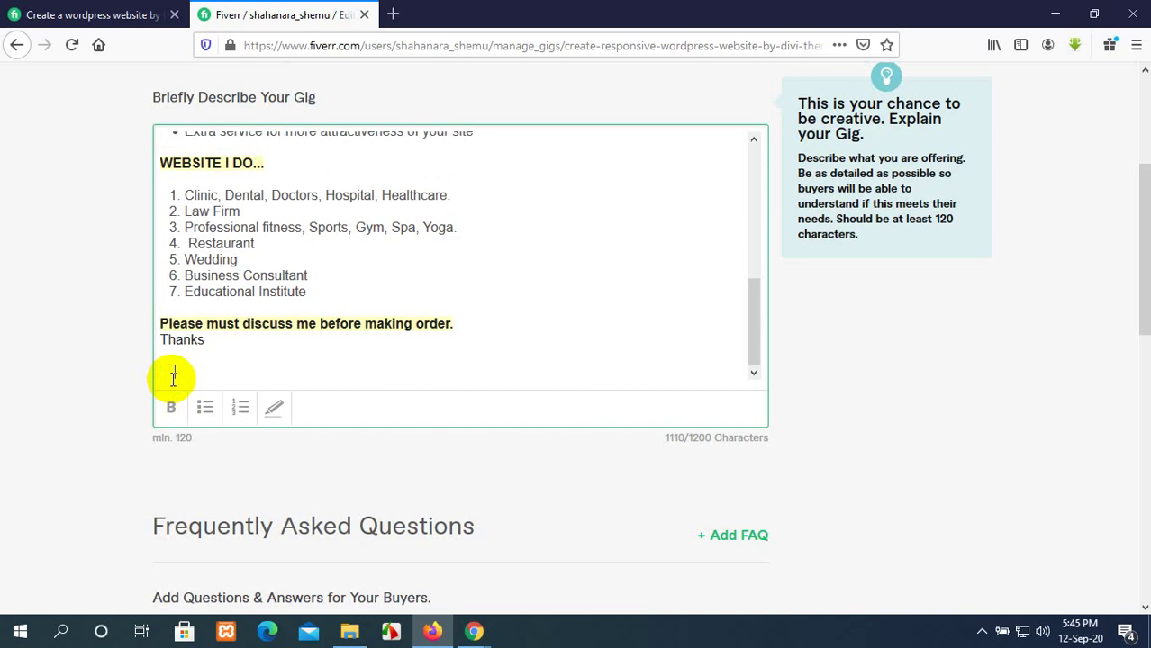
key(BackSpace)
key(BackSpace)
key(BackSpace)
key(BackSpace)
key(BackSpace)
key(BackSpace)
key(BackSpace)
key(BackSpace)
key(BackSpace)
key(BackSpace)
key(BackSpace)
key(BackSpace)
key(BackSpace)
key(BackSpace)
key(BackSpace)
key(BackSpace)
key(BackSpace)
key(BackSpace)
key(BackSpace)
key(BackSpace)
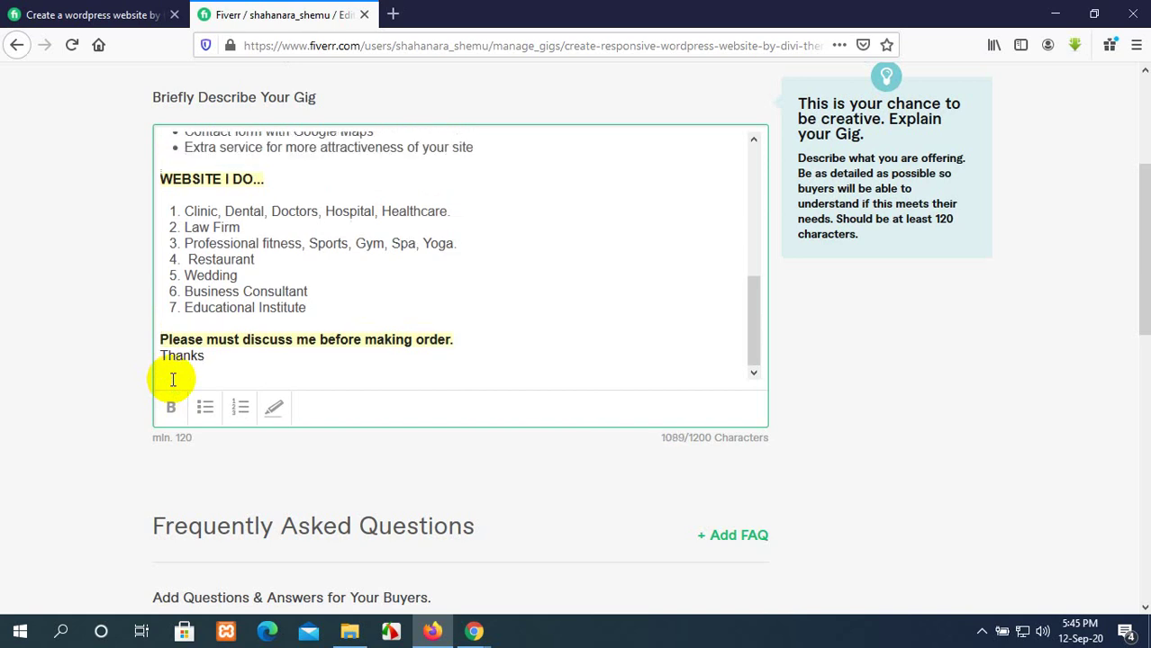
key(BackSpace)
scroll(469, 298, up, 10)
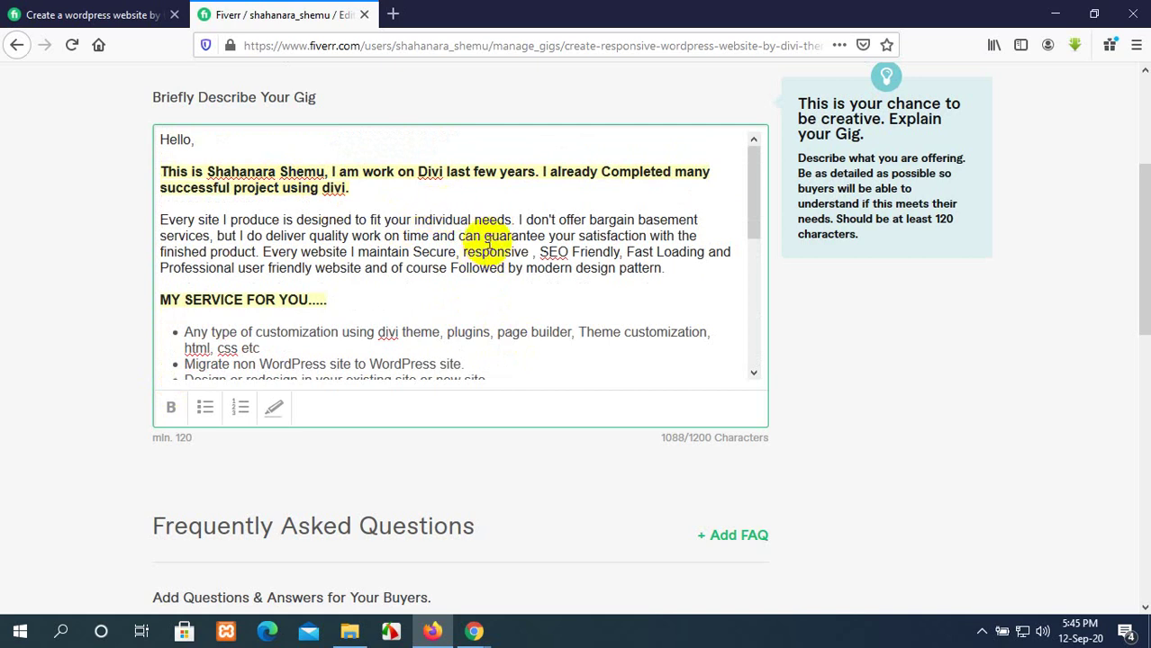
scroll(489, 243, down, 4)
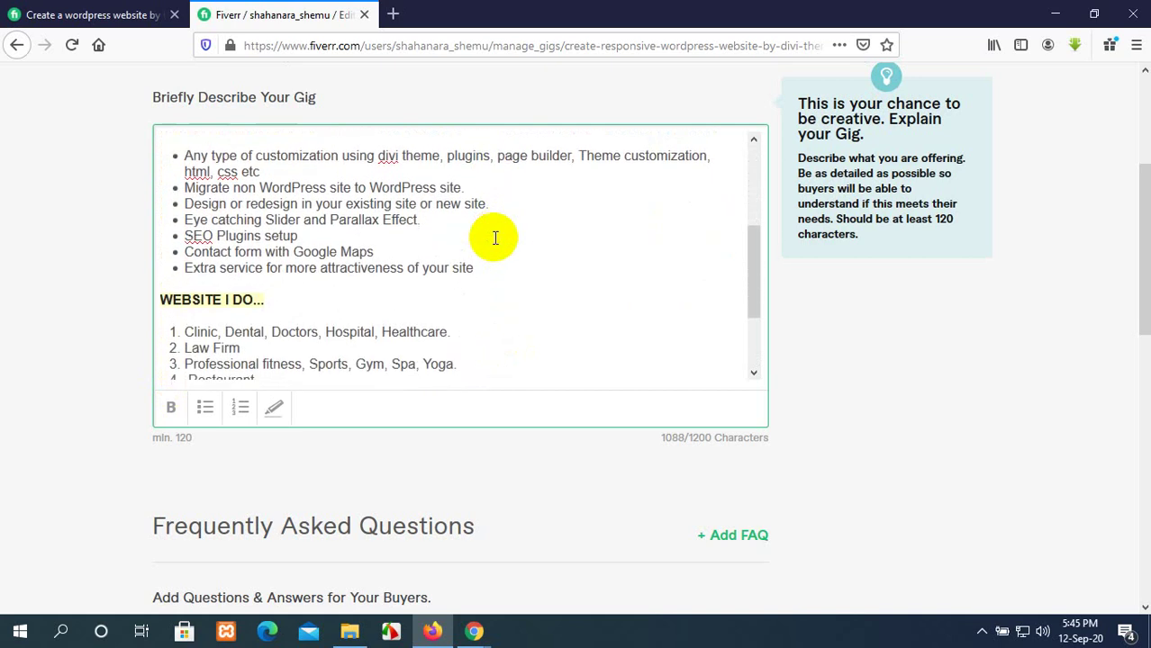
scroll(495, 238, down, 2)
scroll(494, 237, up, 2)
scroll(495, 238, down, 3)
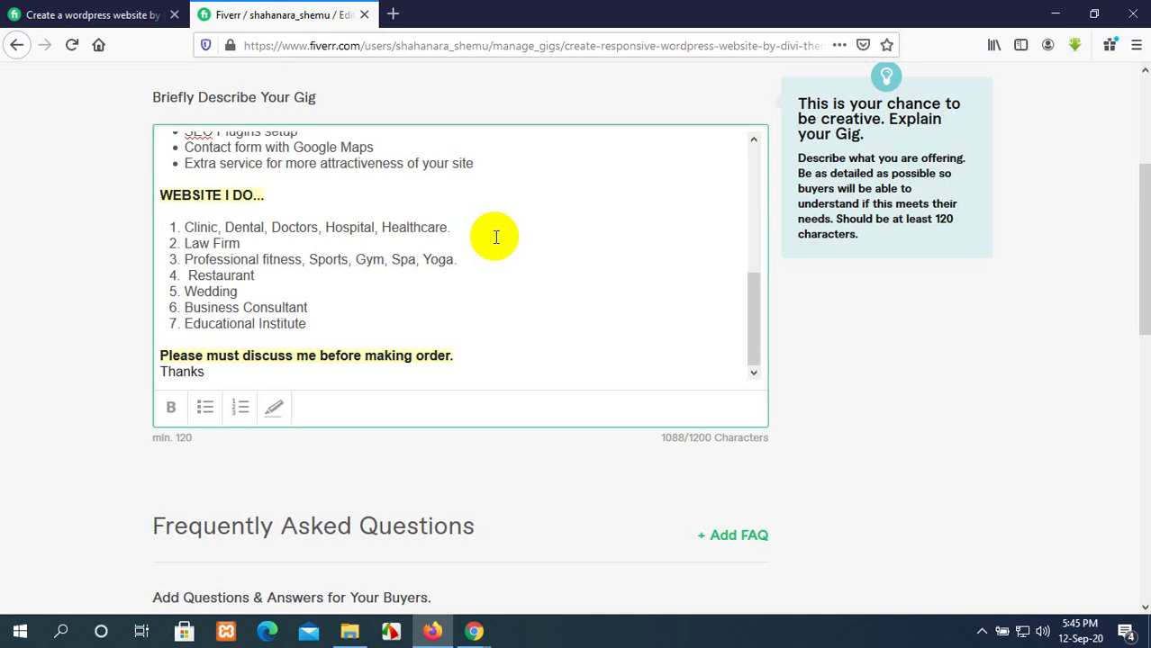
scroll(495, 237, up, 5)
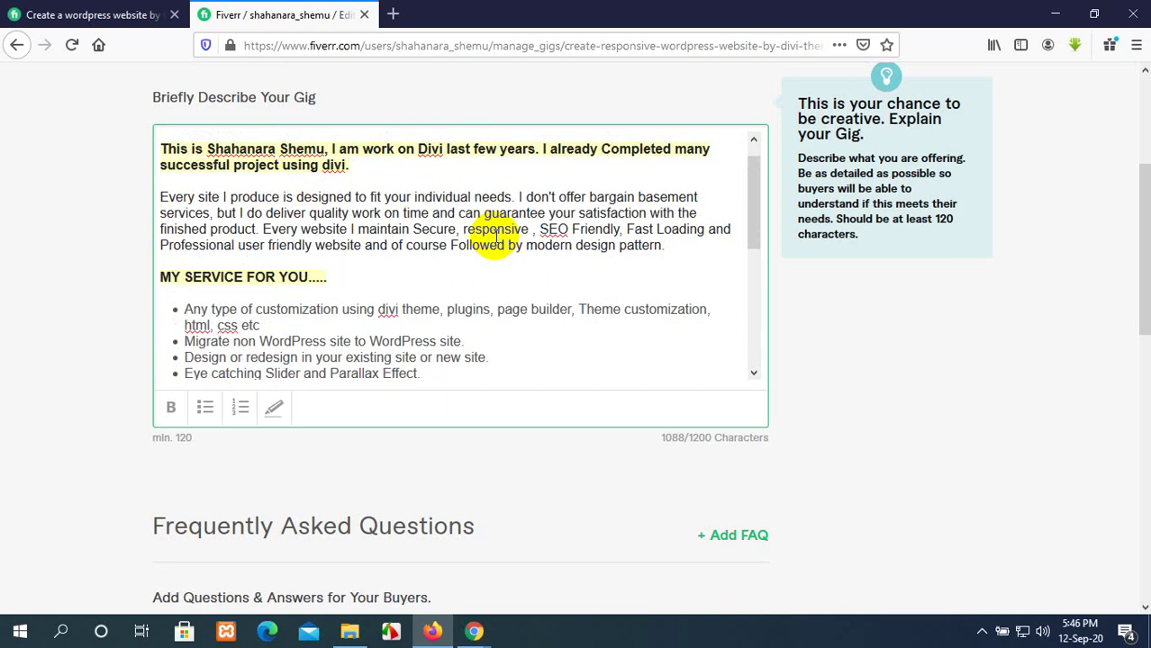
scroll(707, 311, down, 10)
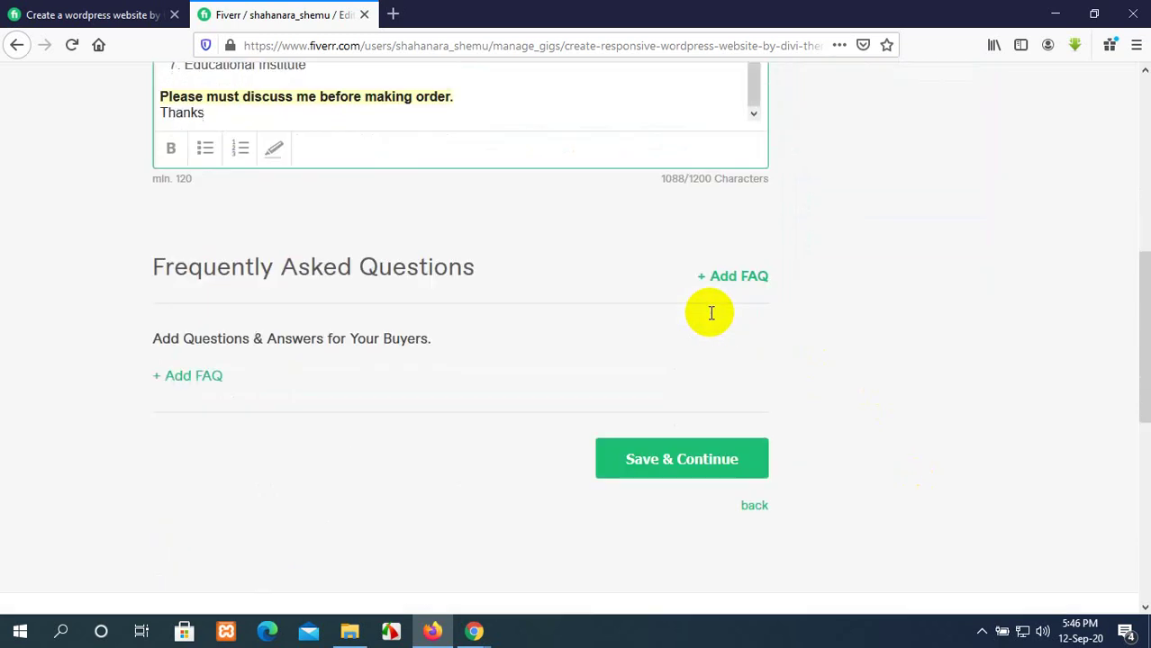
Add a new blank FAQ entry under Frequently Asked Questions
scroll(709, 311, up, 4)
scroll(707, 314, down, 4)
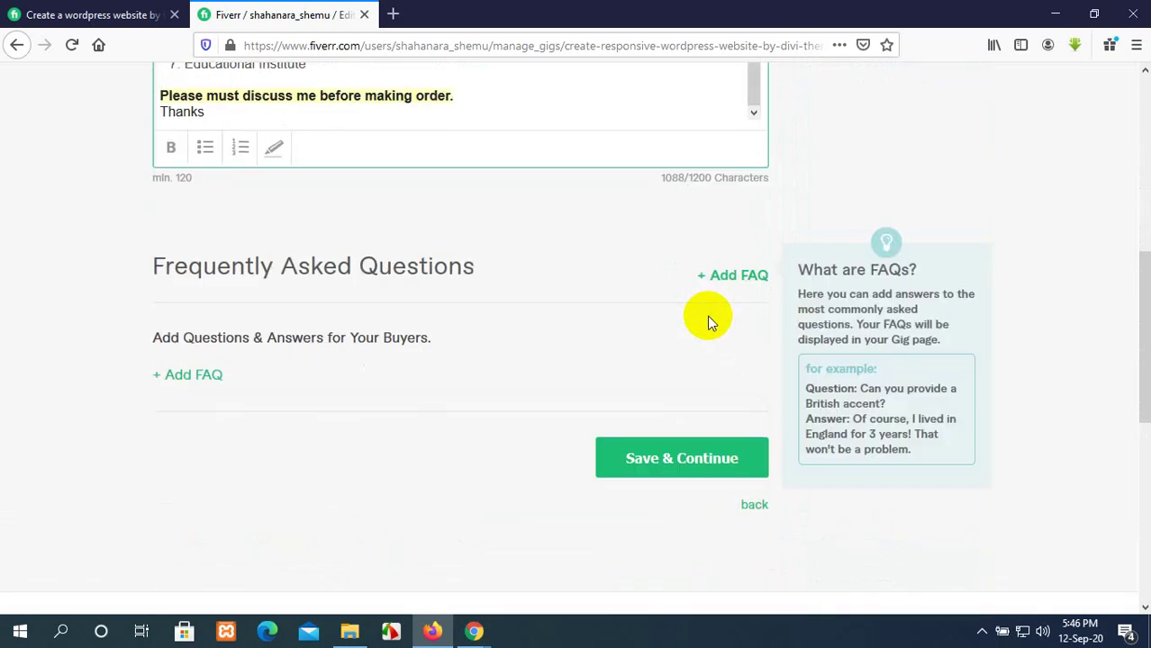
scroll(707, 314, down, 2)
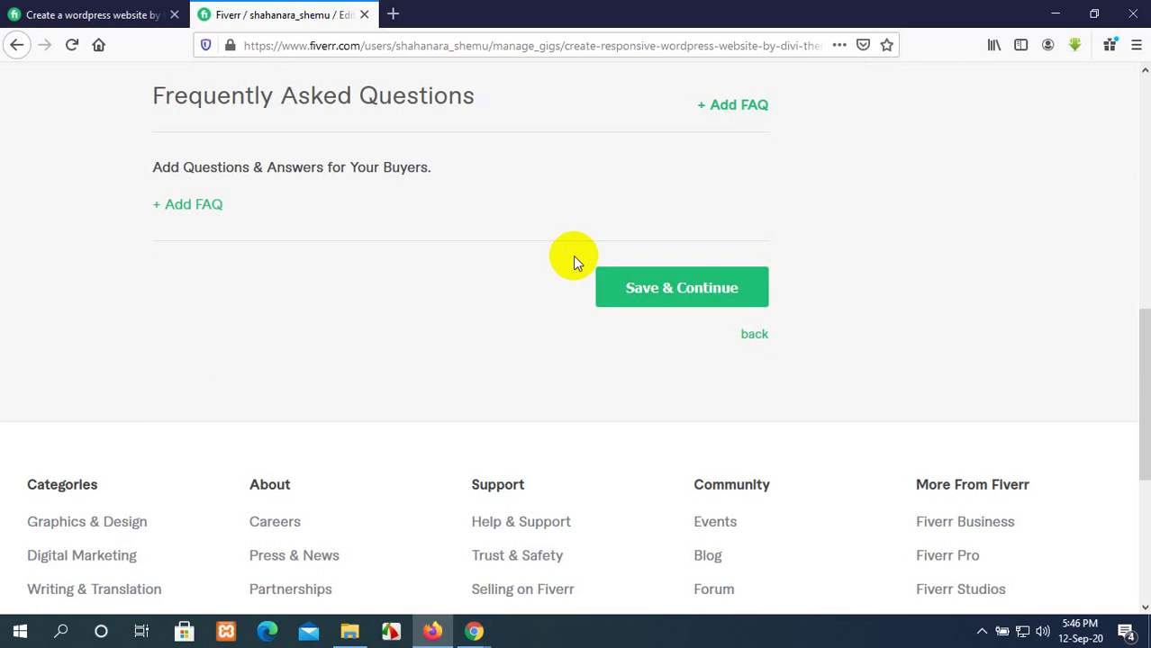
click(191, 205)
Type 'Do you know Html, Css , J' as the FAQ question, capitalising Html and Css
click(213, 222)
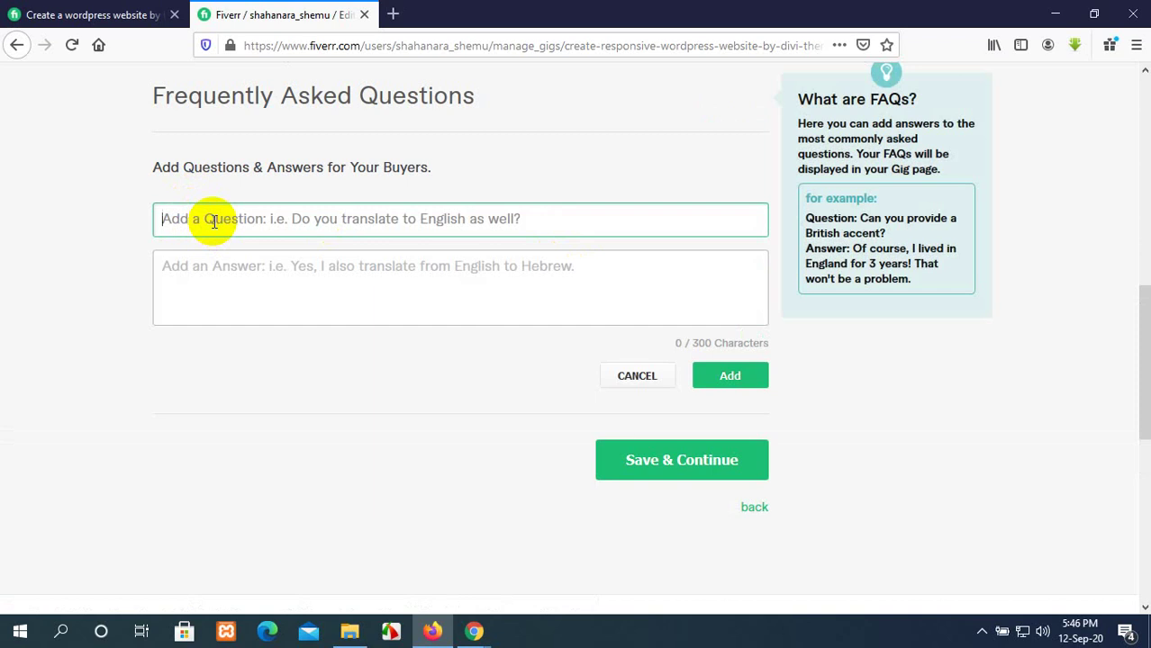
text(Do )
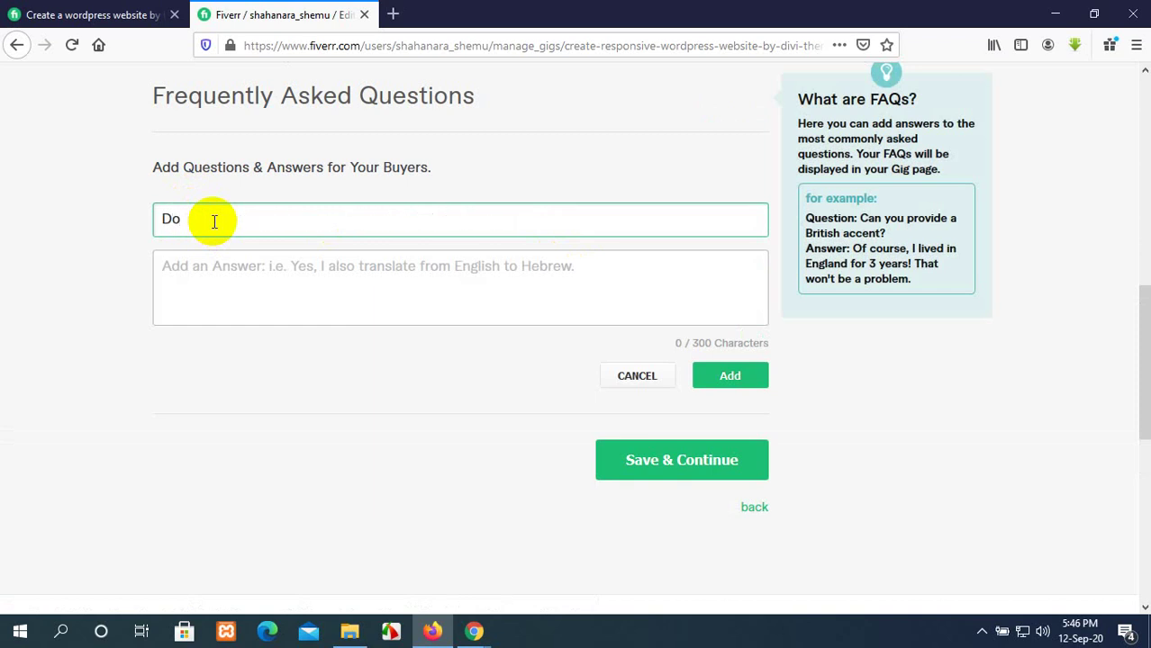
text(you know html, css)
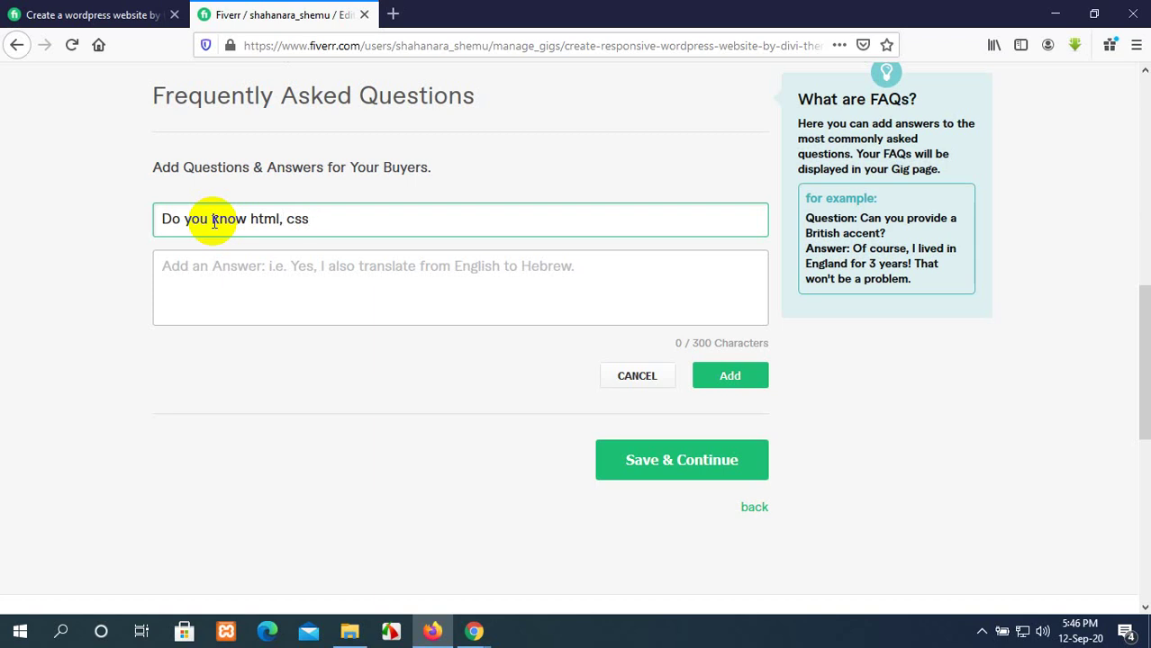
text( , J)
click(292, 221)
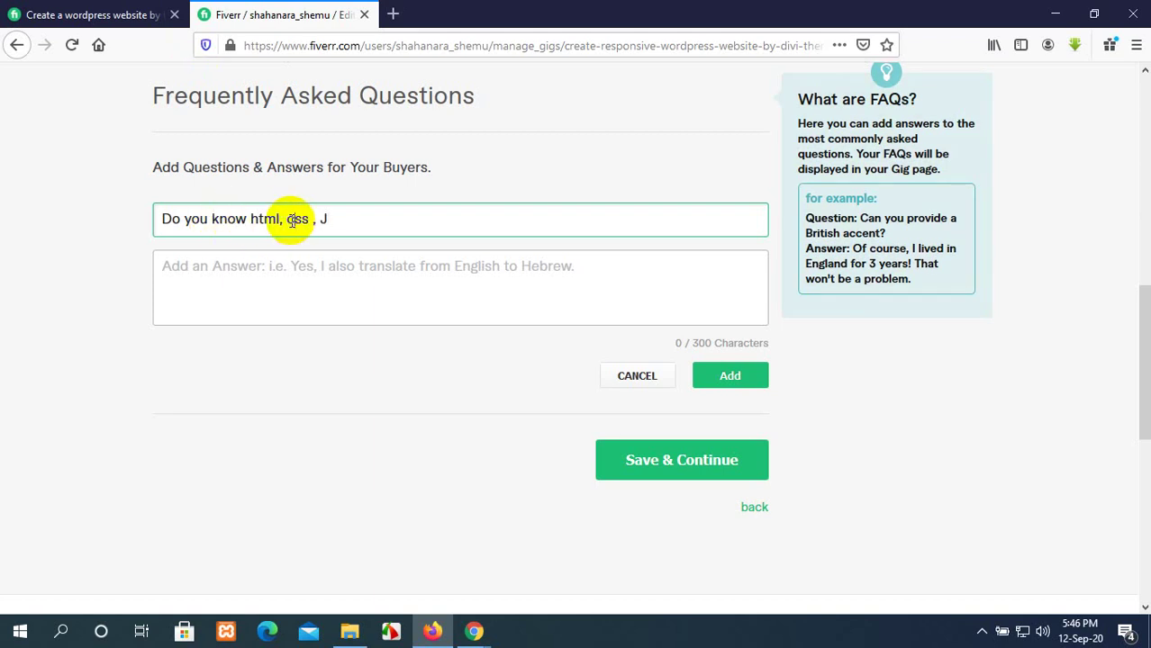
key(BackSpace)
text(C)
click(262, 219)
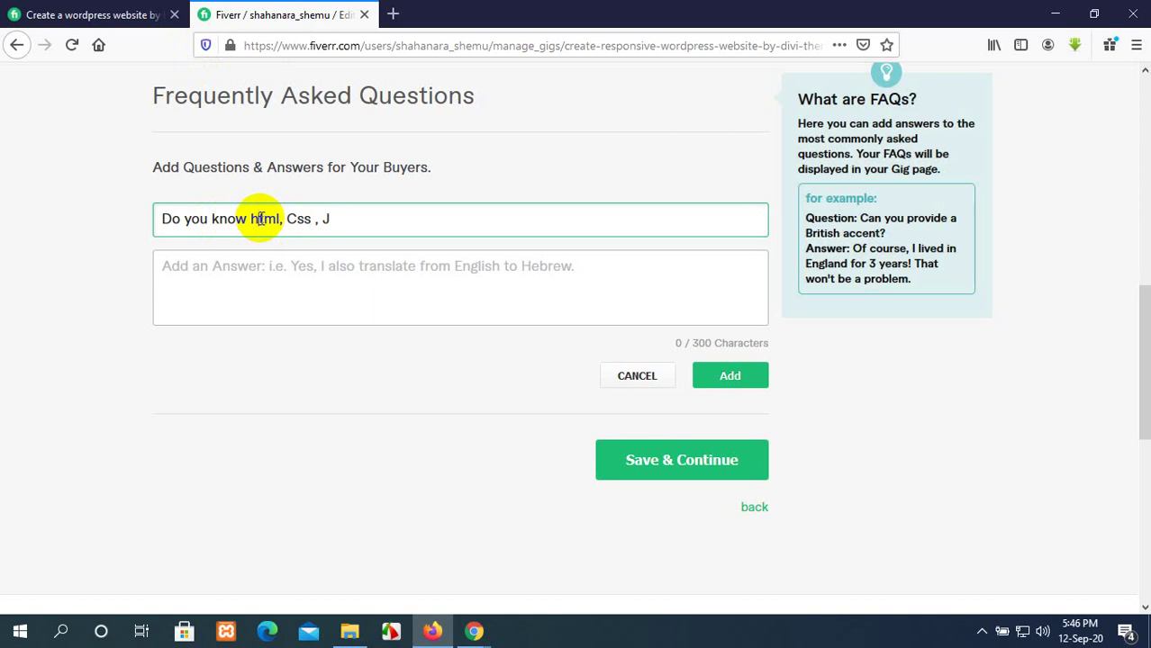
key(BackSpace)
text(H)
Finish the question with 'query, PHP, WordPress codex ?'
click(342, 216)
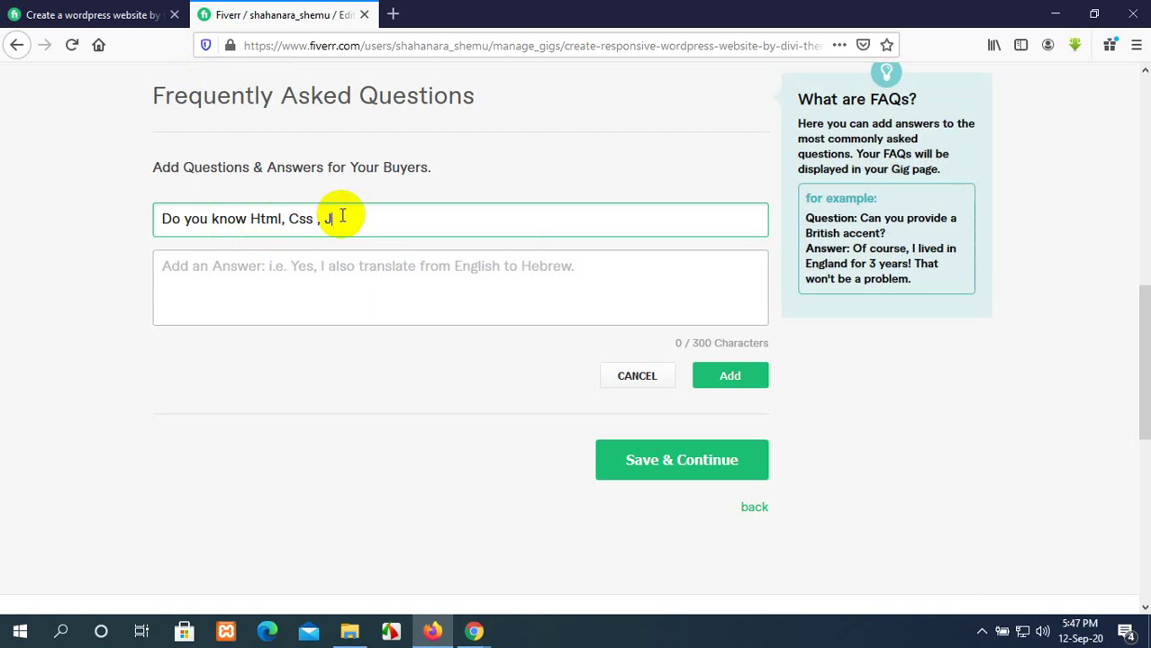
text(query, PHP, W)
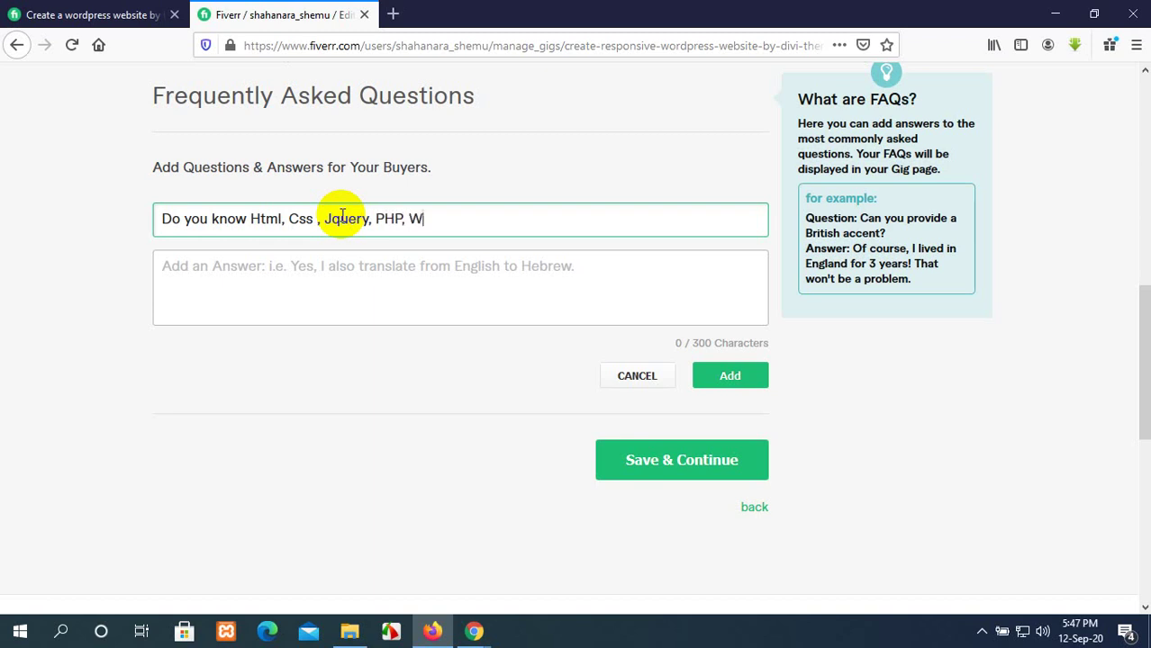
text(ordpress)
click(452, 221)
key(BackSpace)
text(Press)
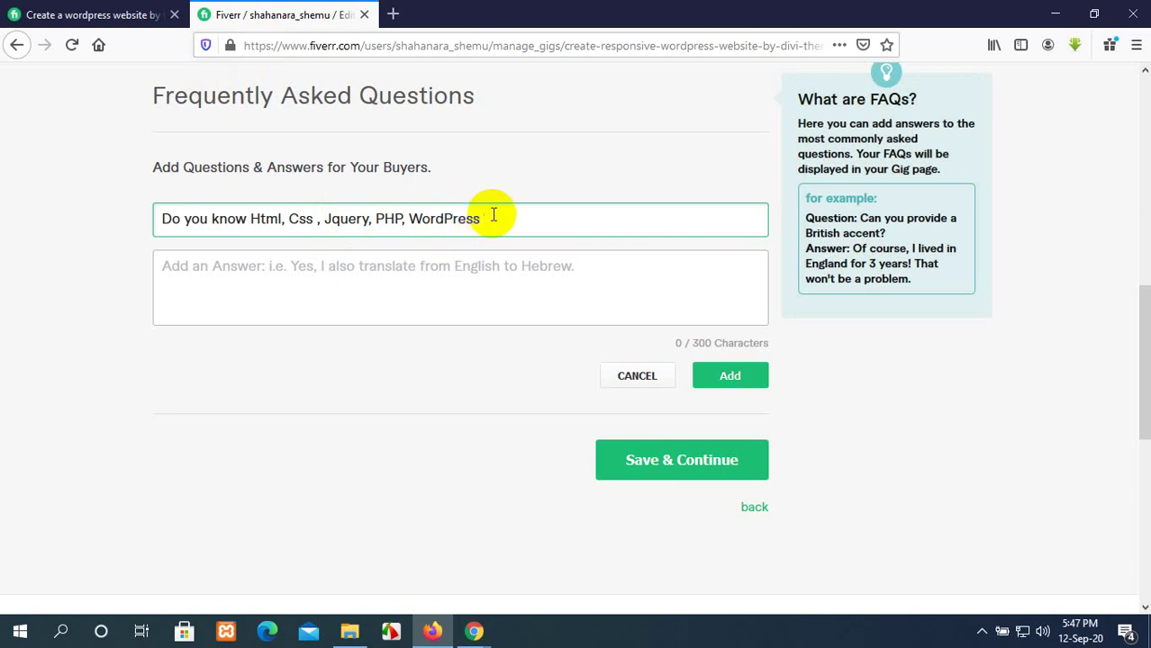
text( codex ?)
Answer 'Yes, I have lot of experience with this. I can edit any theme as buyer requirement and do any types of customization and add the custome field'
click(463, 270)
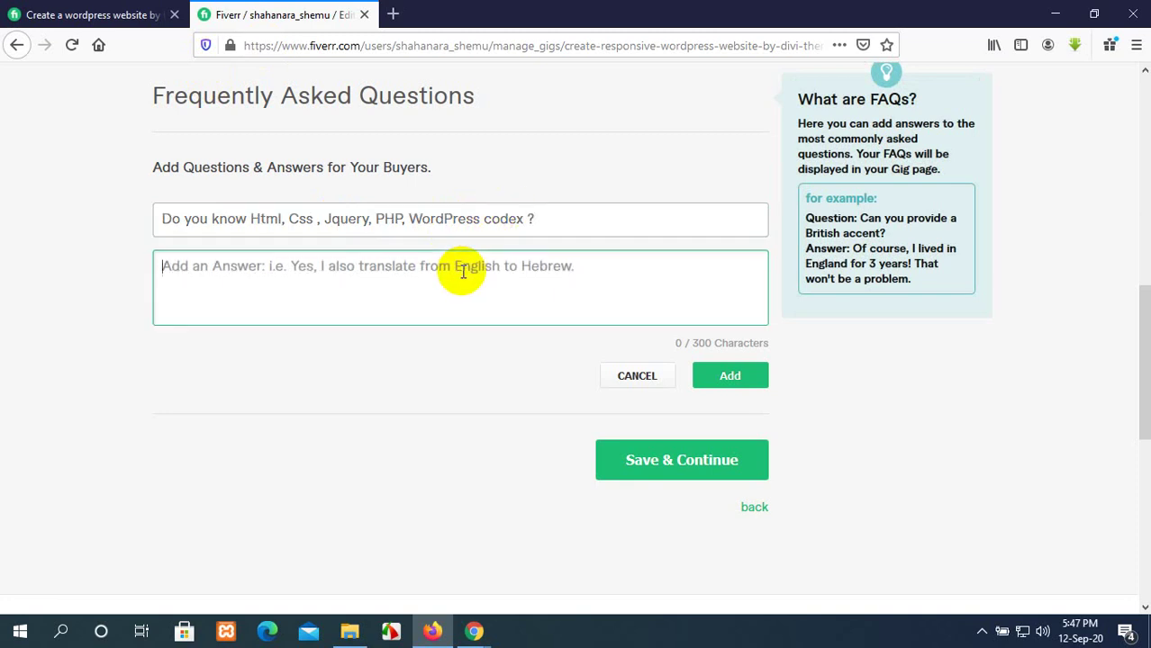
text(Yes.)
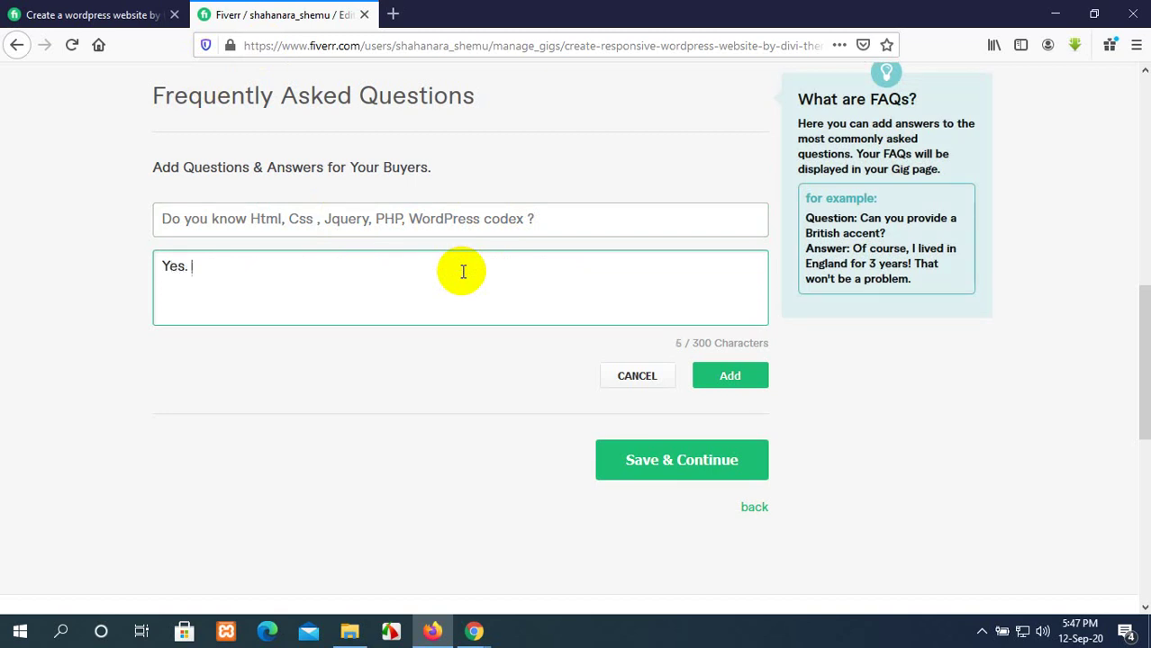
key(BackSpace)
key(BackSpace)
text(, I have lot of)
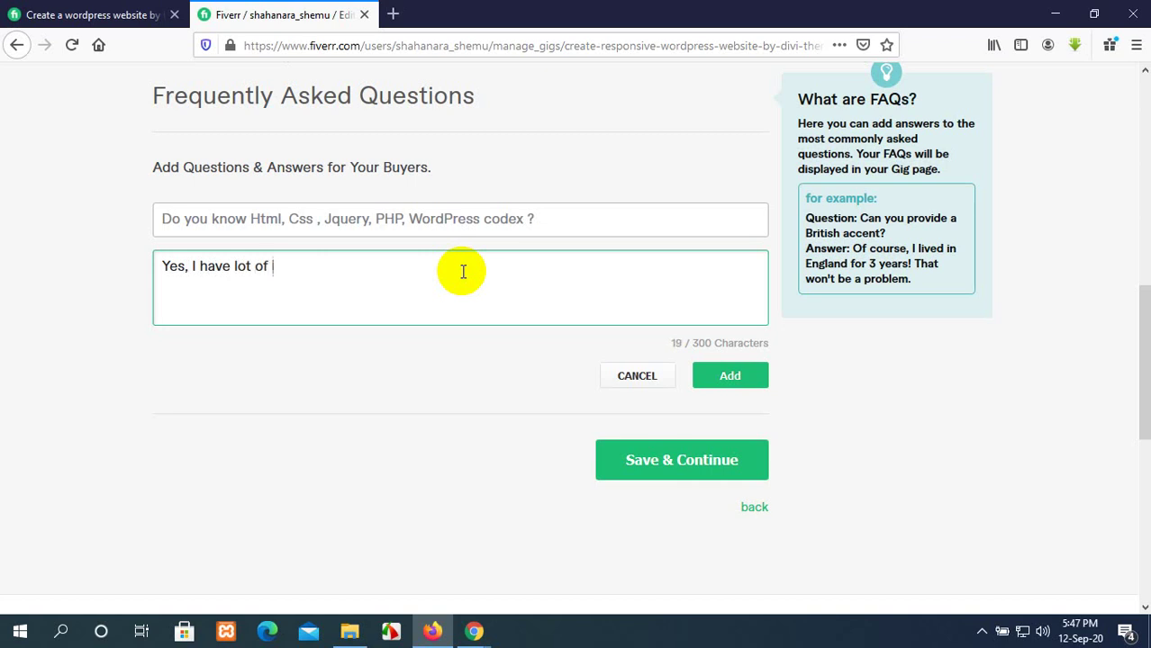
text( experience with)
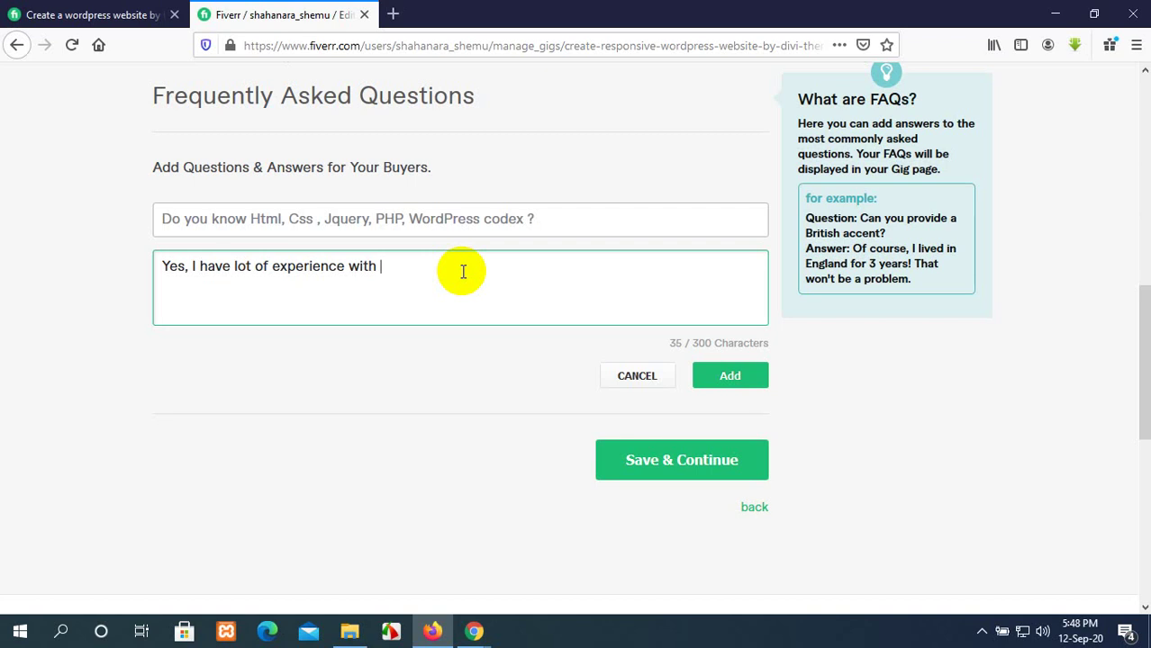
text(this. I can edit)
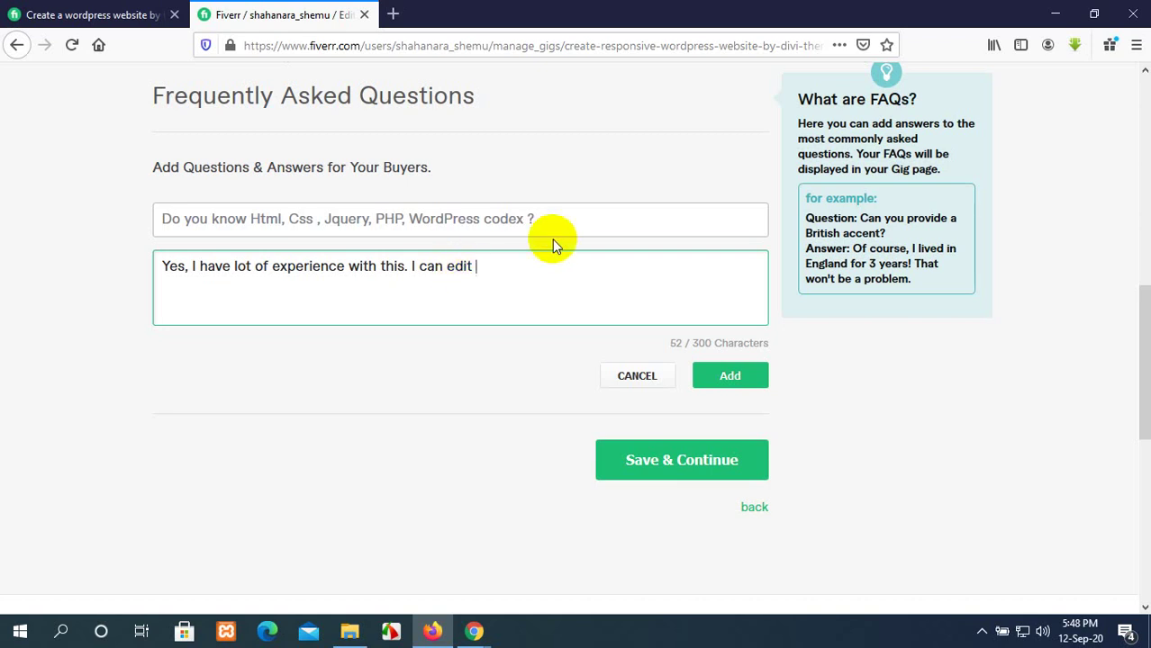
text(any them)
key(BackSpace)
key(BackSpace)
text(me as buyer r)
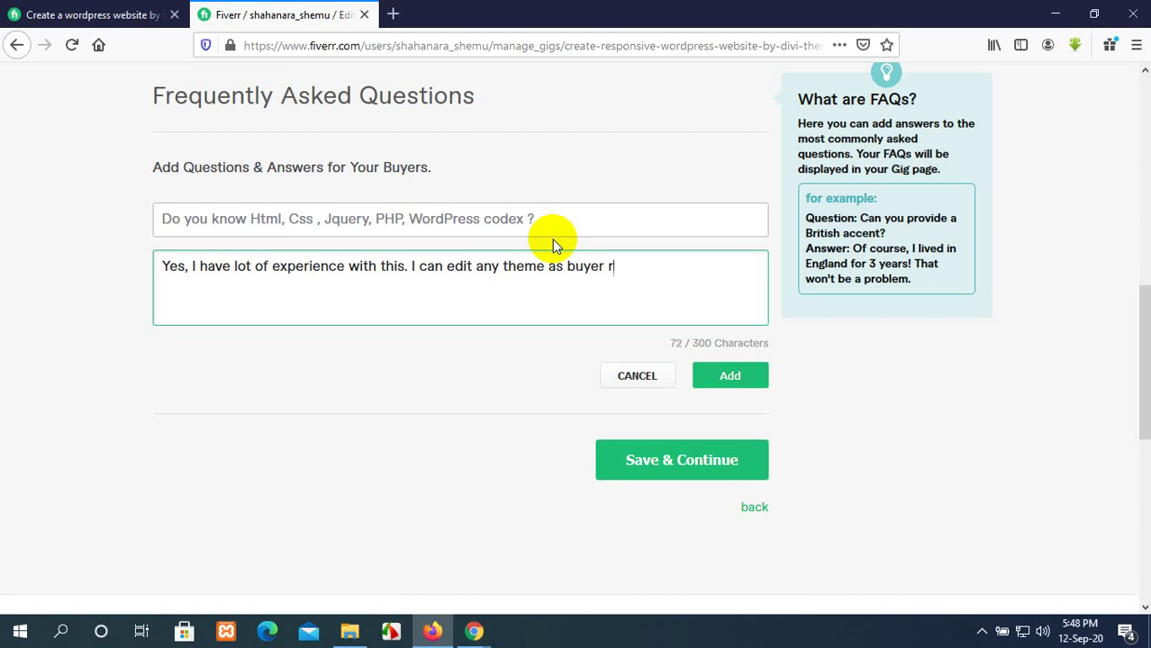
text(equirement)
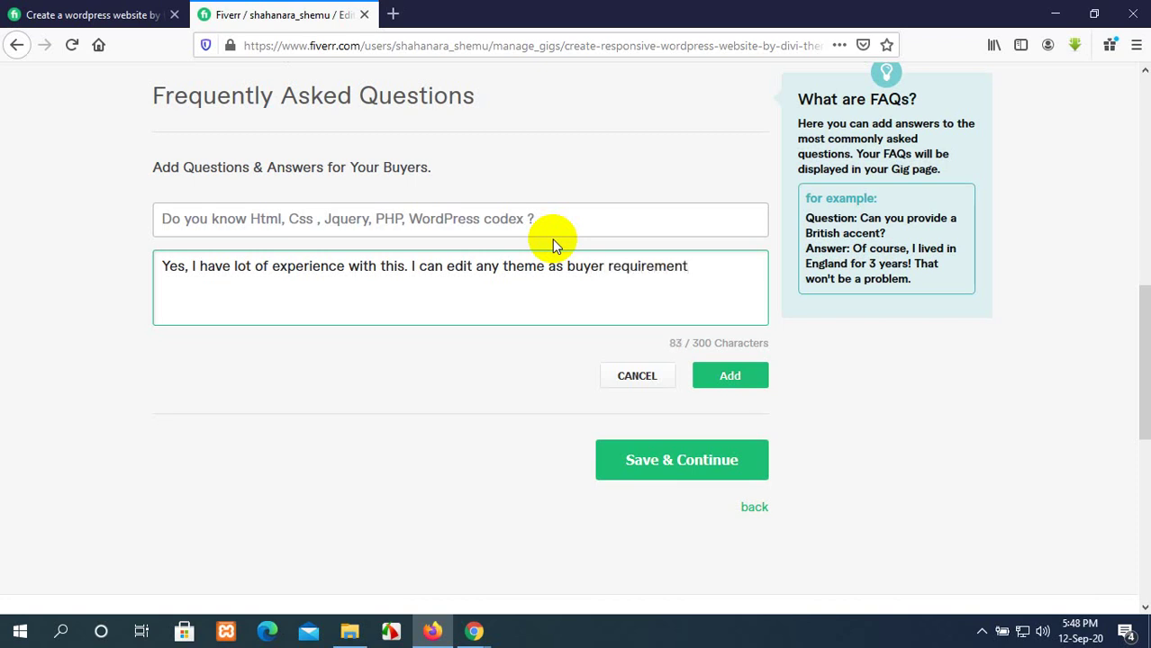
text( and do any types)
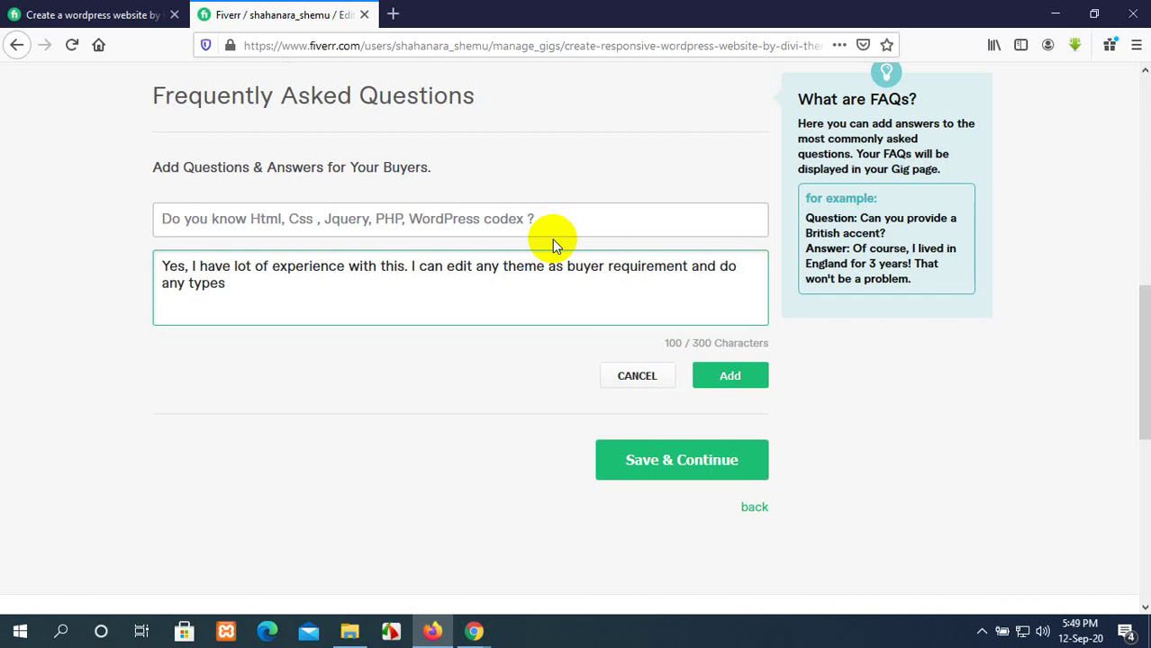
text(of customiza)
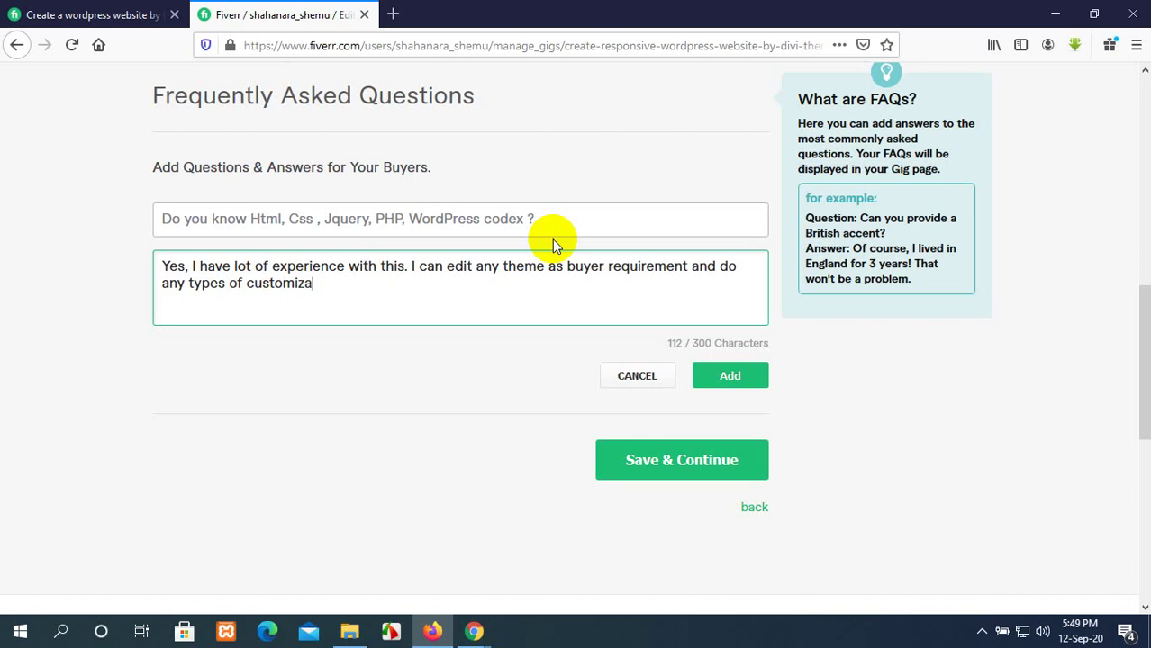
text(tion)
text(and add )
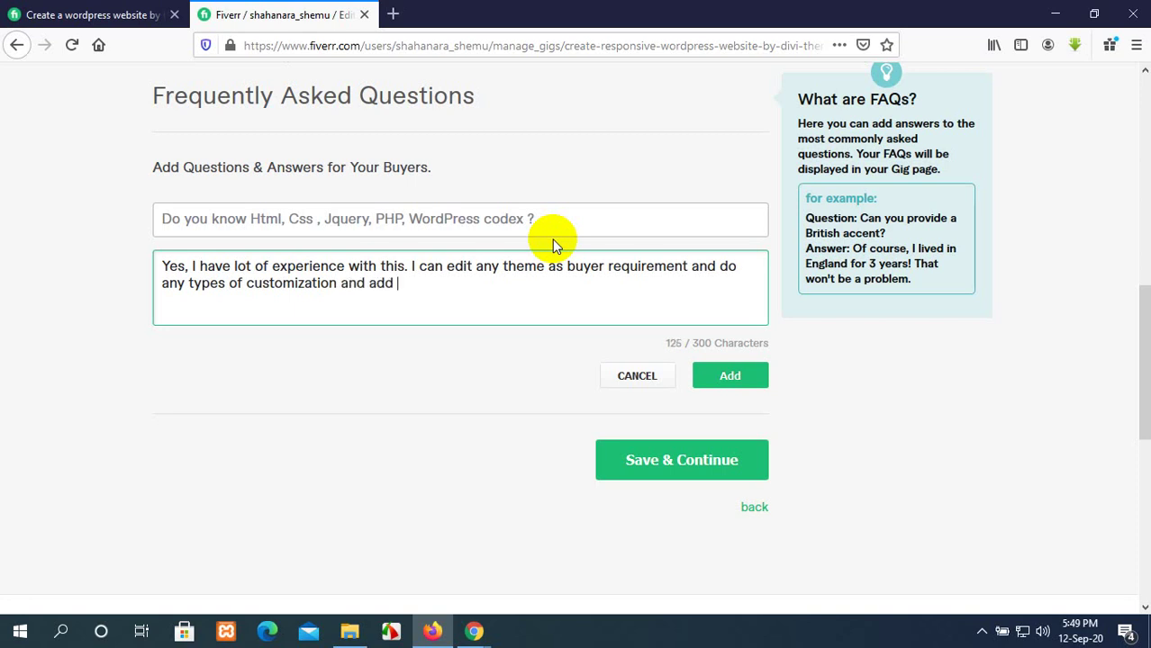
text(the custo)
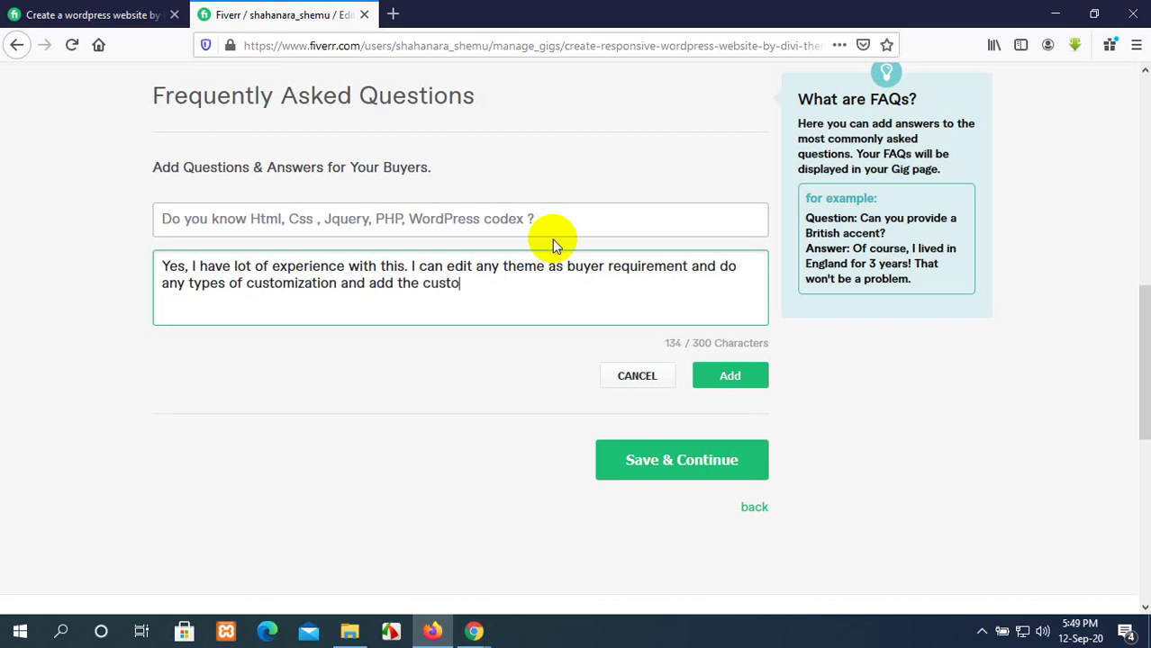
text(me field)
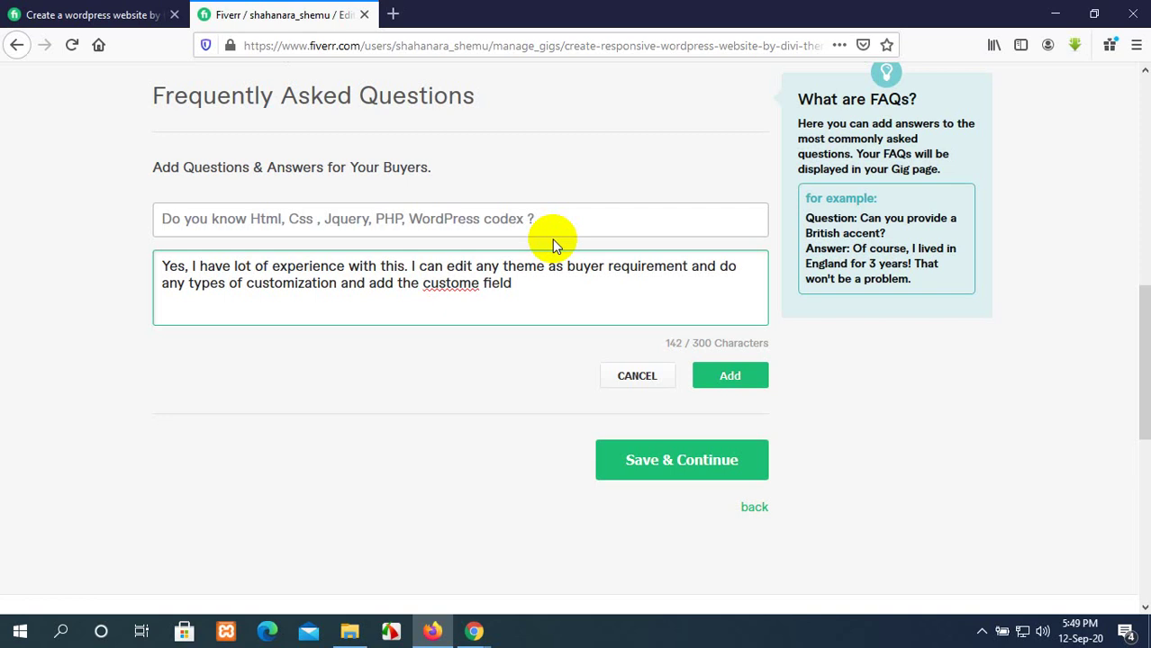
Correct 'custome' to 'custom' and end the FAQ answer with 'so that you use it by short code.'
click(484, 283)
key(BackSpace)
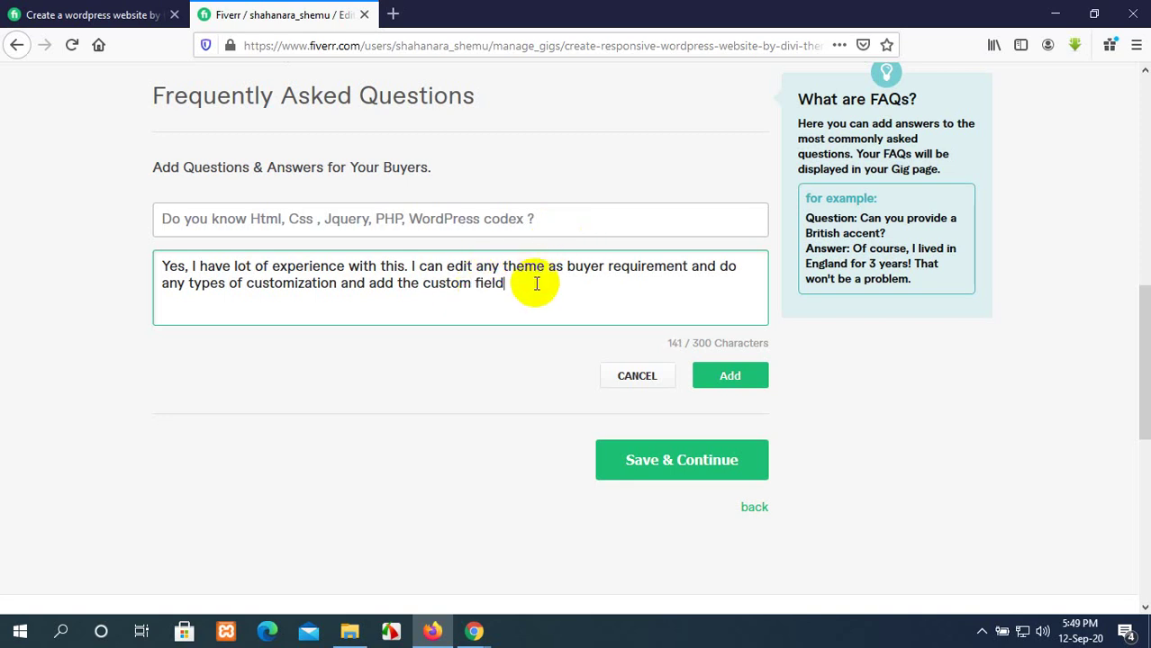
text(so that you )
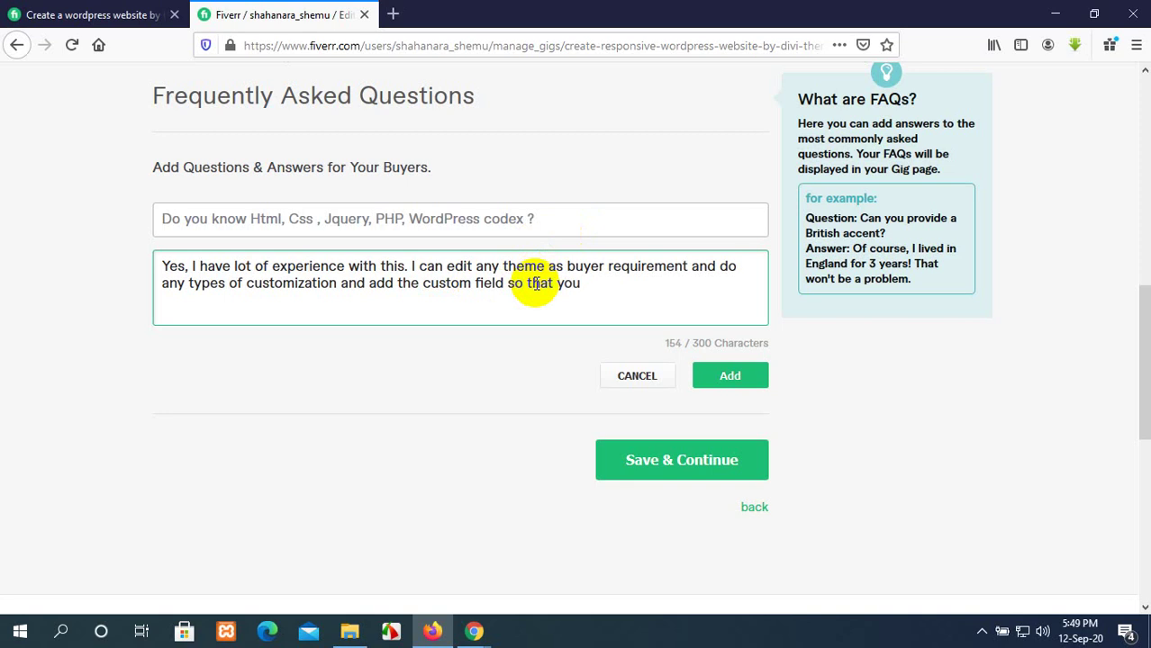
text(use it by shor)
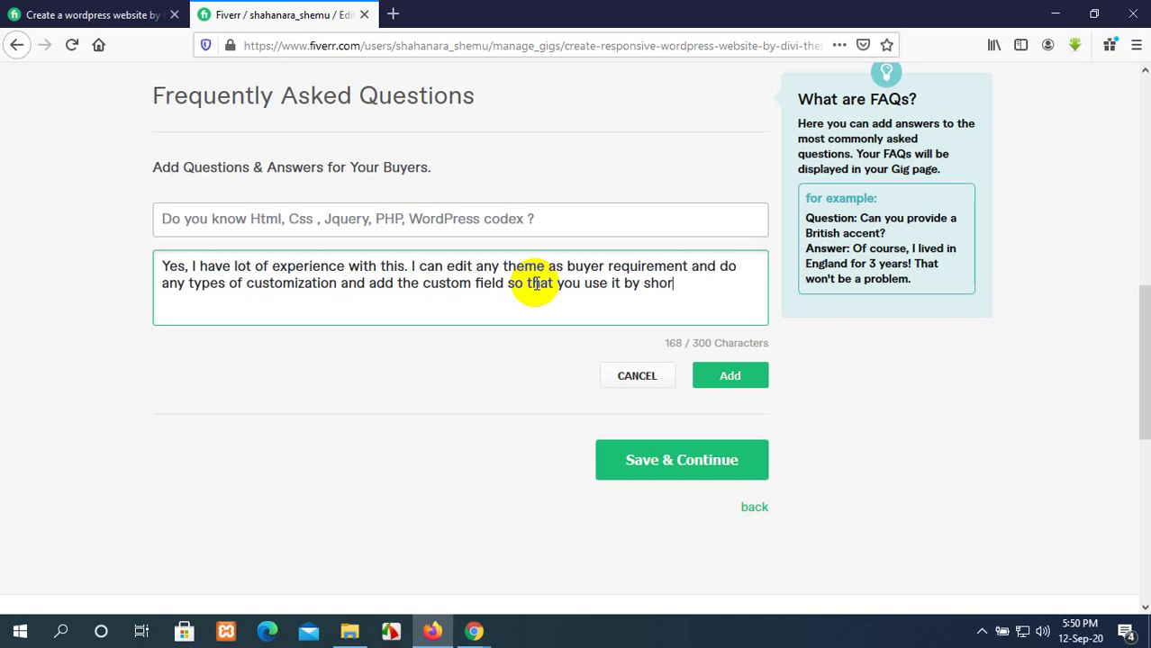
text(tcode.)
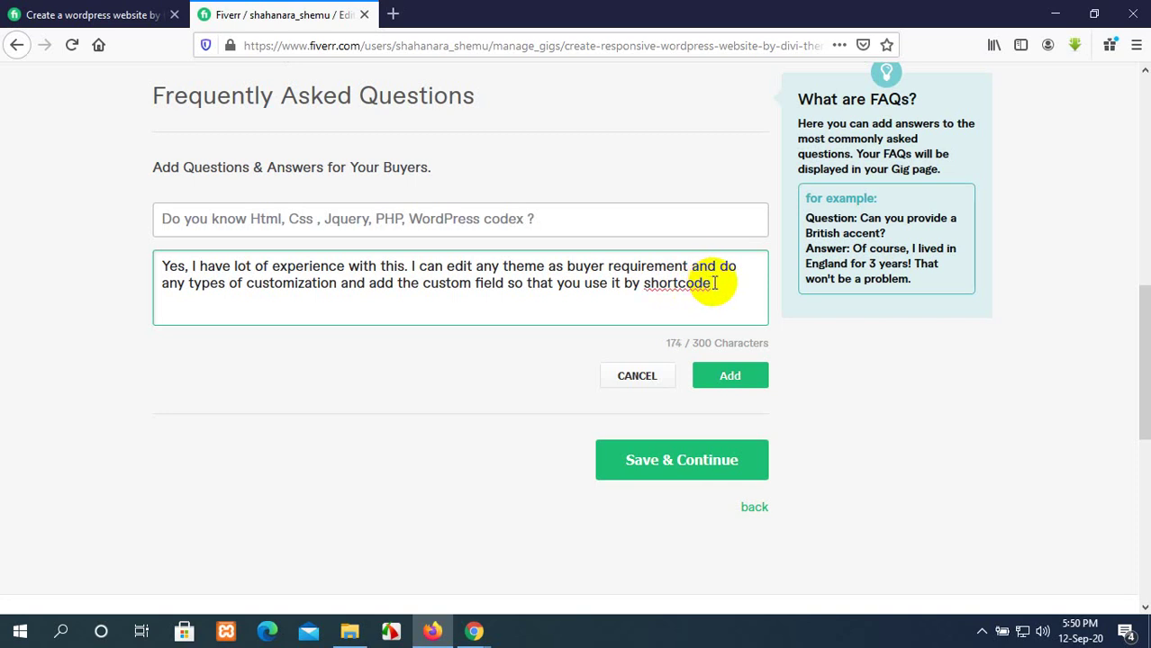
click(687, 282)
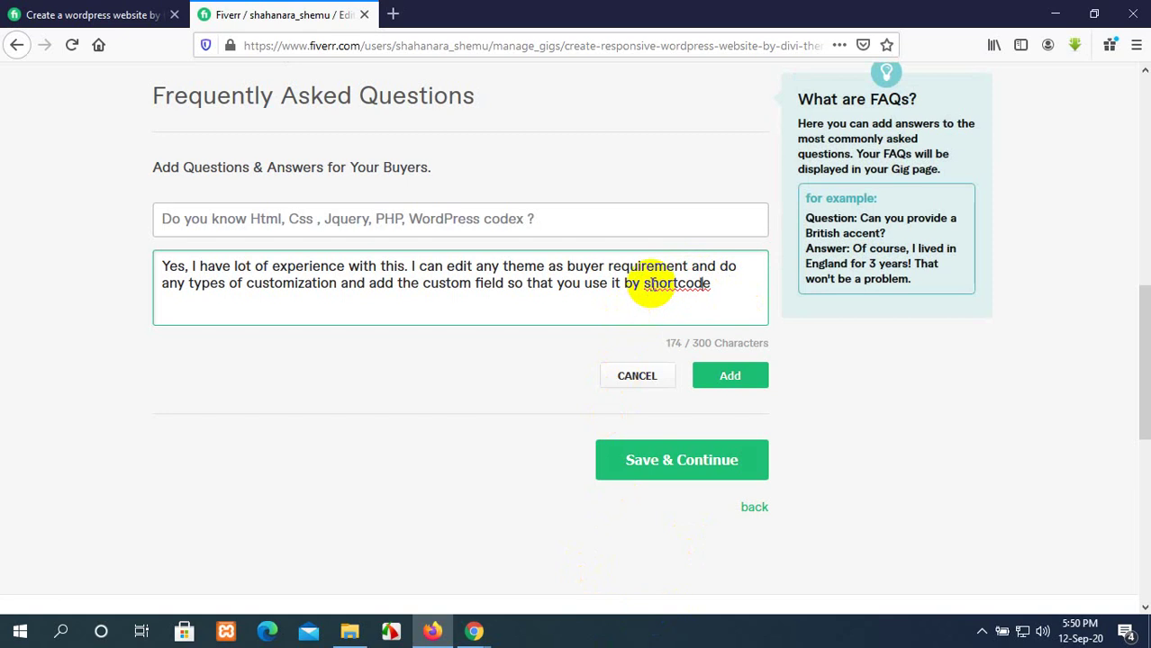
right_click(708, 286)
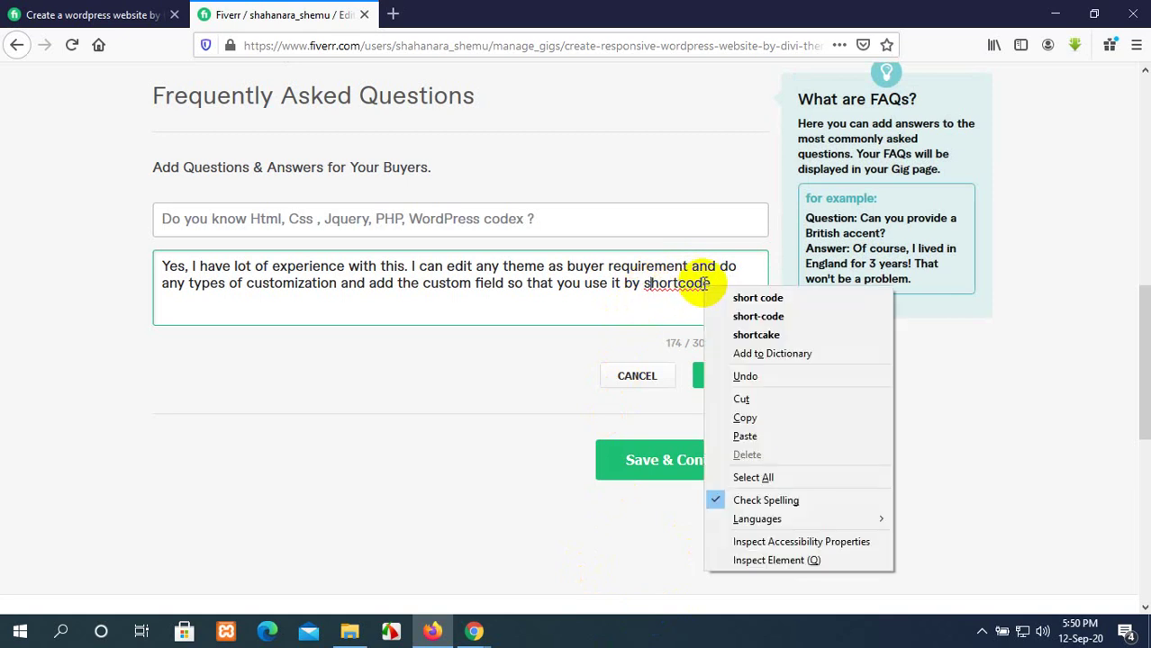
click(757, 298)
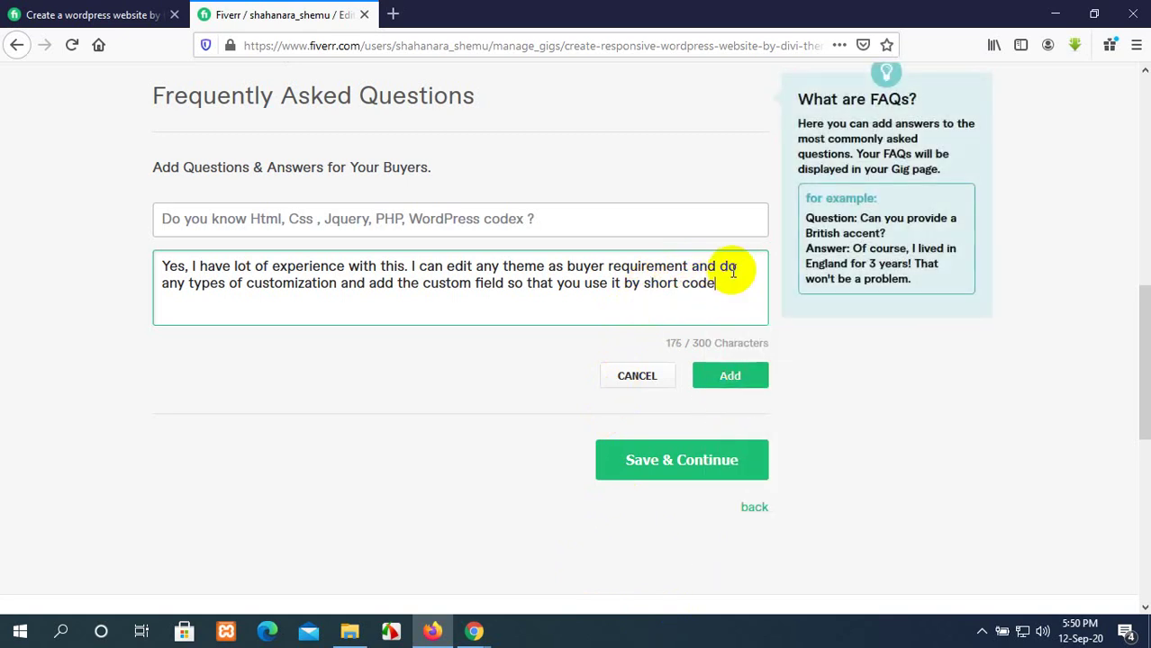
scroll(734, 270, down, 2)
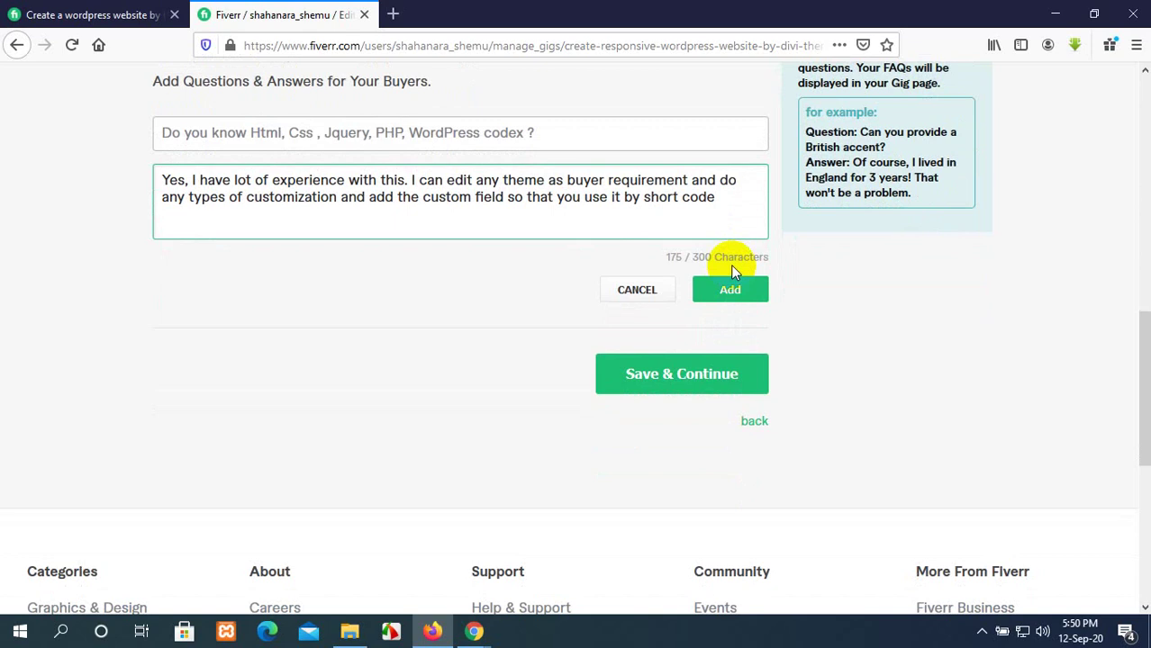
Add the question and answer as an FAQ and save the Description & FAQ step
click(731, 289)
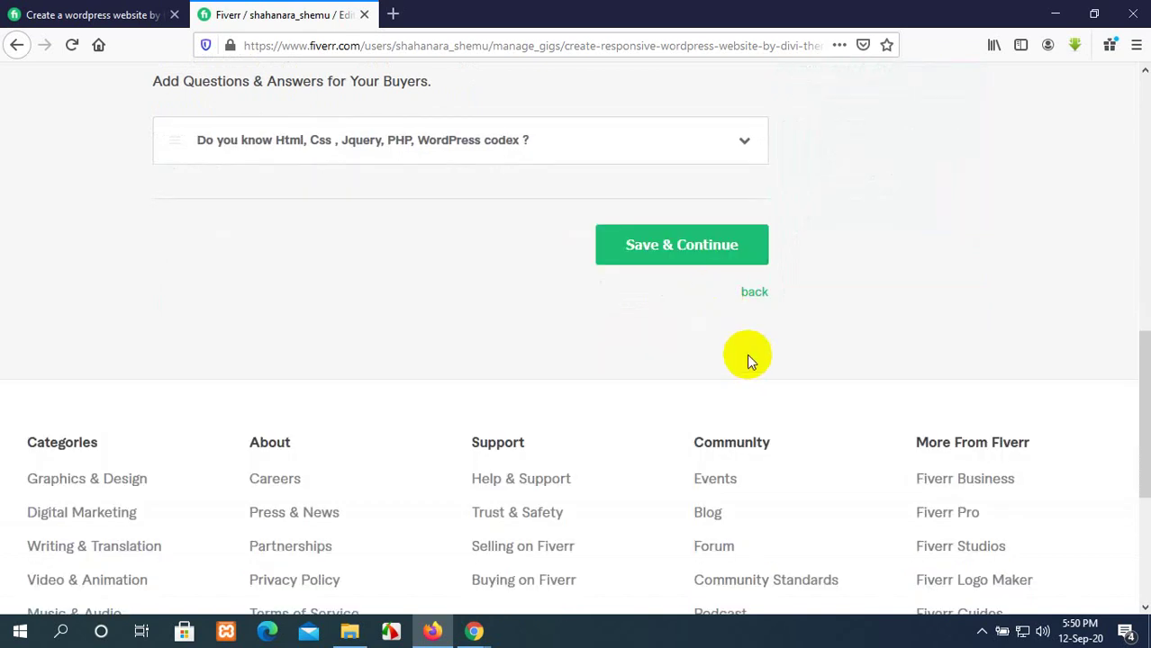
scroll(488, 288, up, 2)
scroll(627, 277, up, 10)
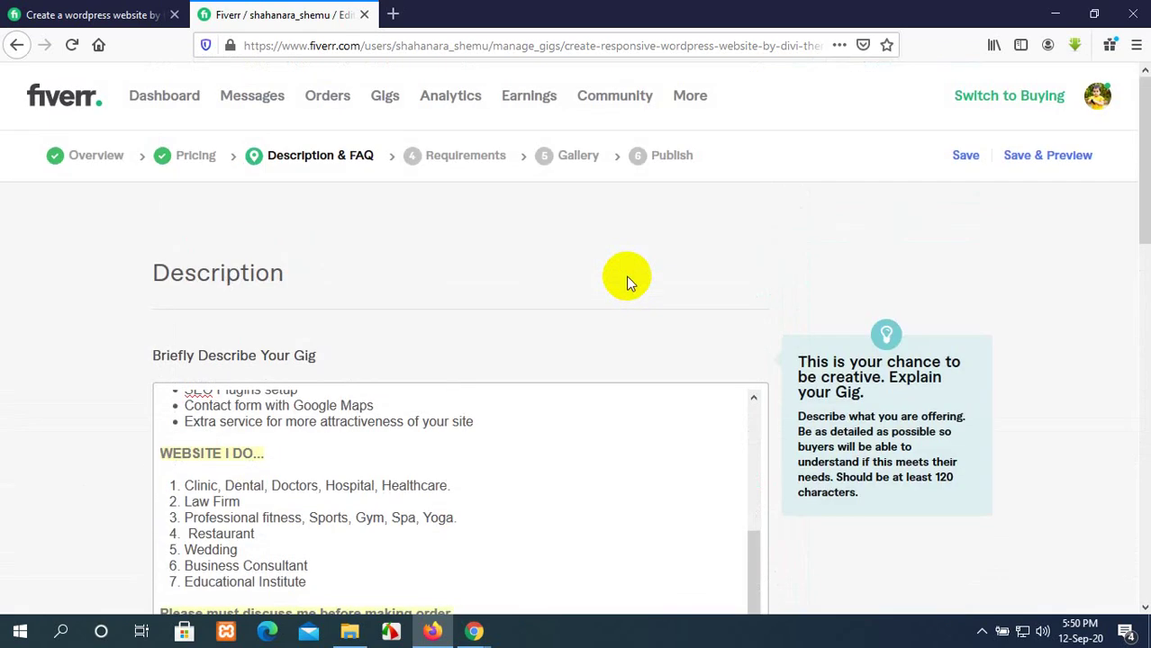
scroll(626, 276, down, 10)
scroll(626, 275, up, 4)
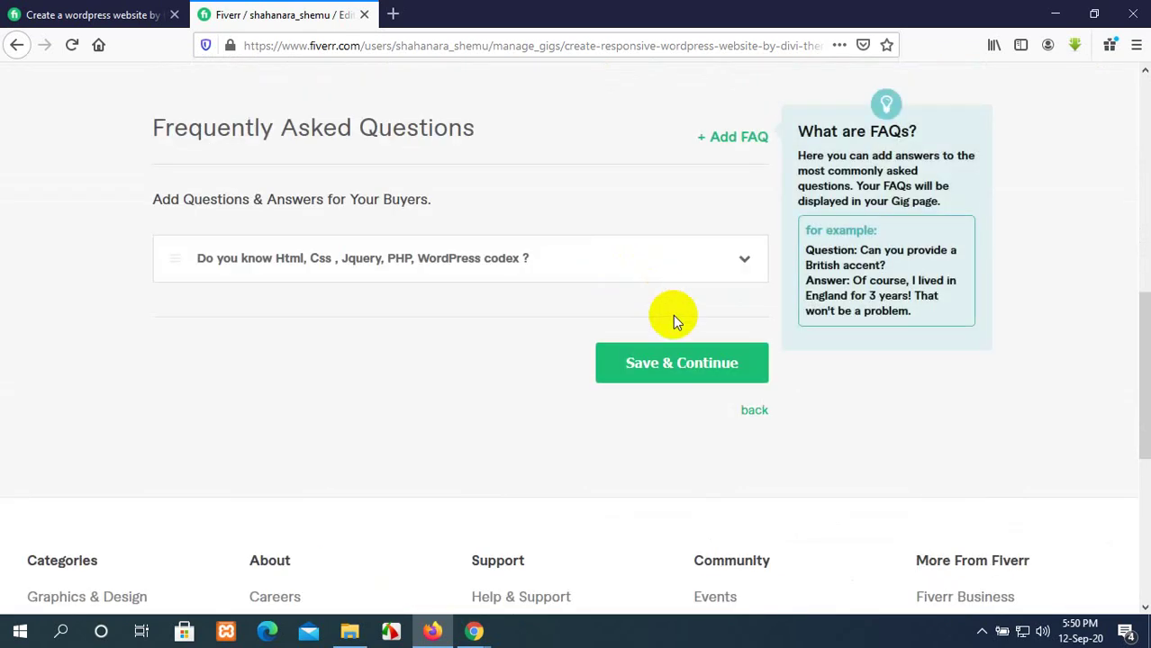
click(683, 363)
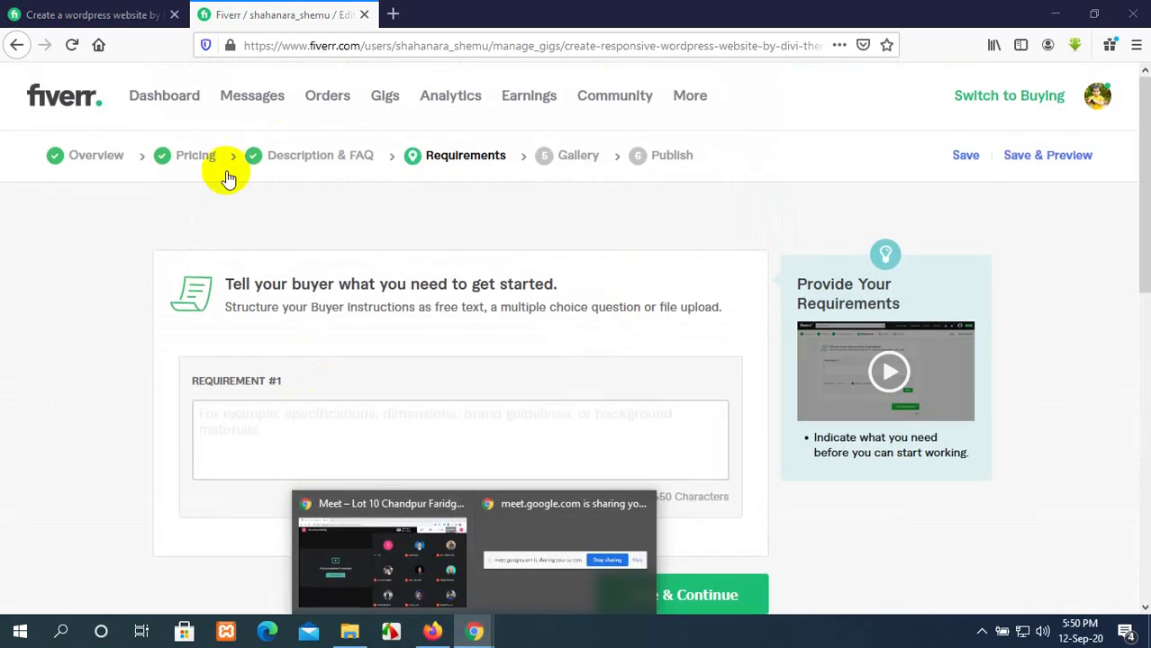
Try Save & Continue on Requirements, which warns that at least 1 requirement is needed
click(380, 560)
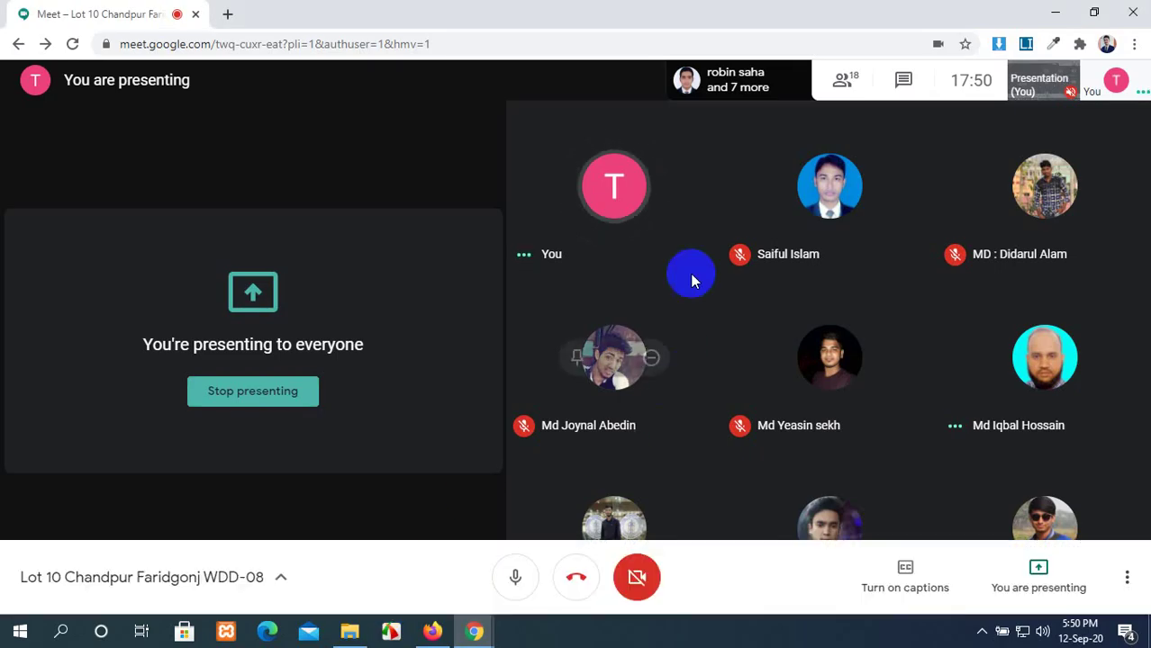
click(432, 631)
scroll(494, 347, down, 3)
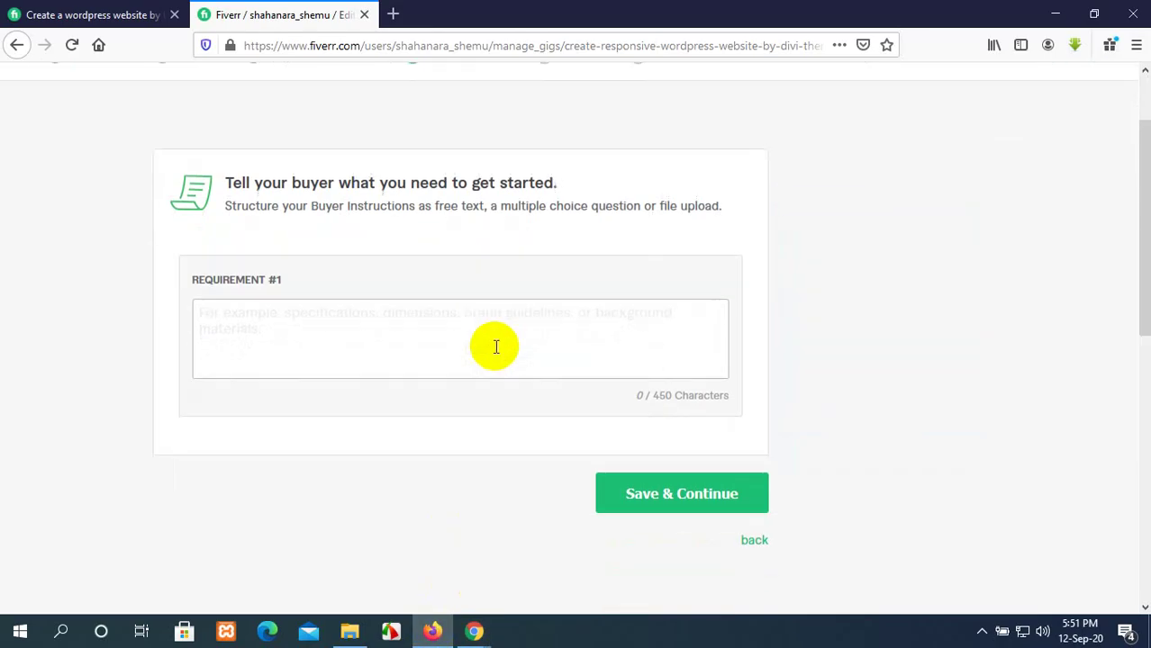
scroll(494, 345, up, 2)
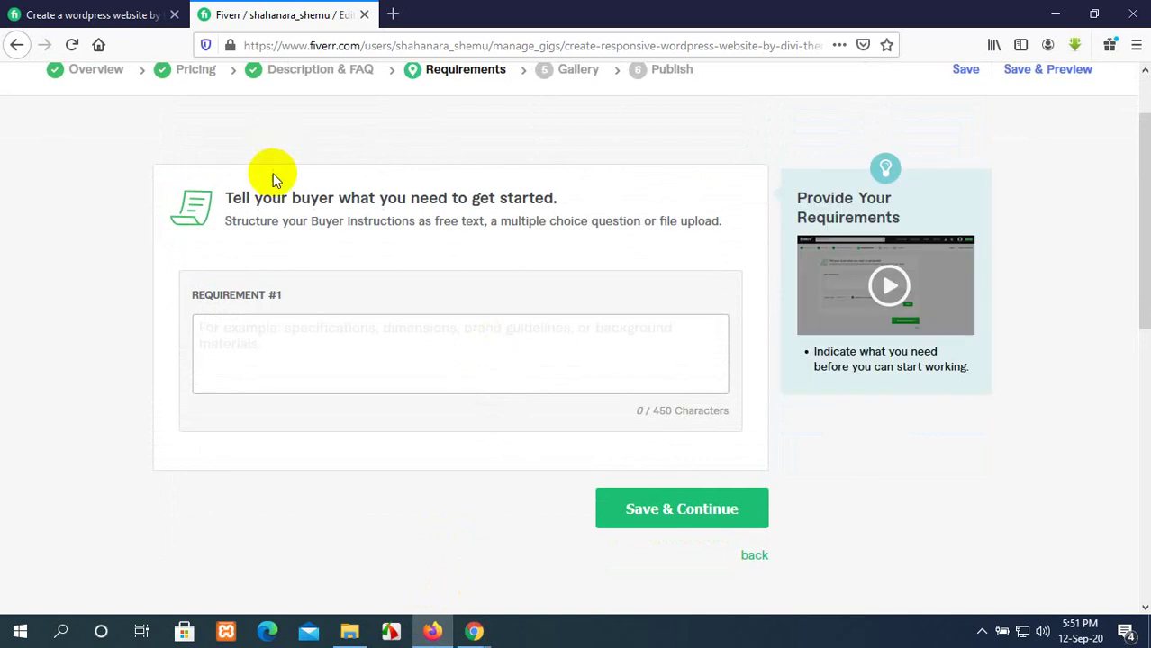
click(635, 510)
scroll(631, 508, down, 2)
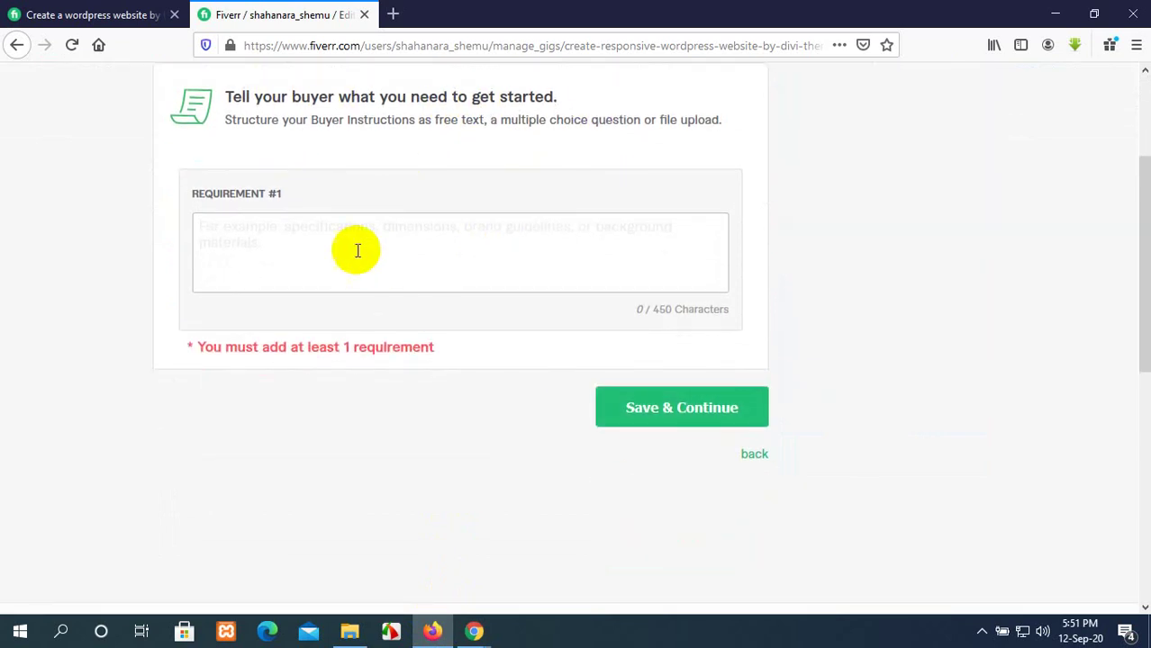
scroll(347, 248, up, 2)
scroll(296, 371, up, 2)
scroll(295, 368, down, 2)
scroll(296, 367, up, 2)
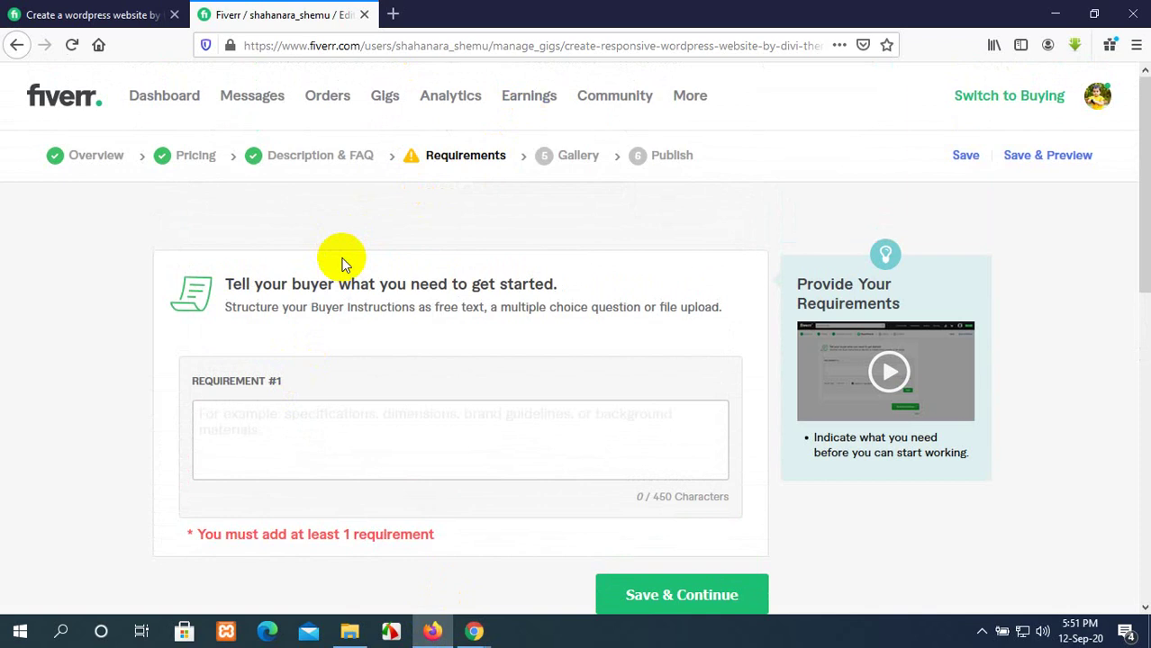
Type 'Domain and Hosting details. Thumnails' as Requirement #1
click(288, 413)
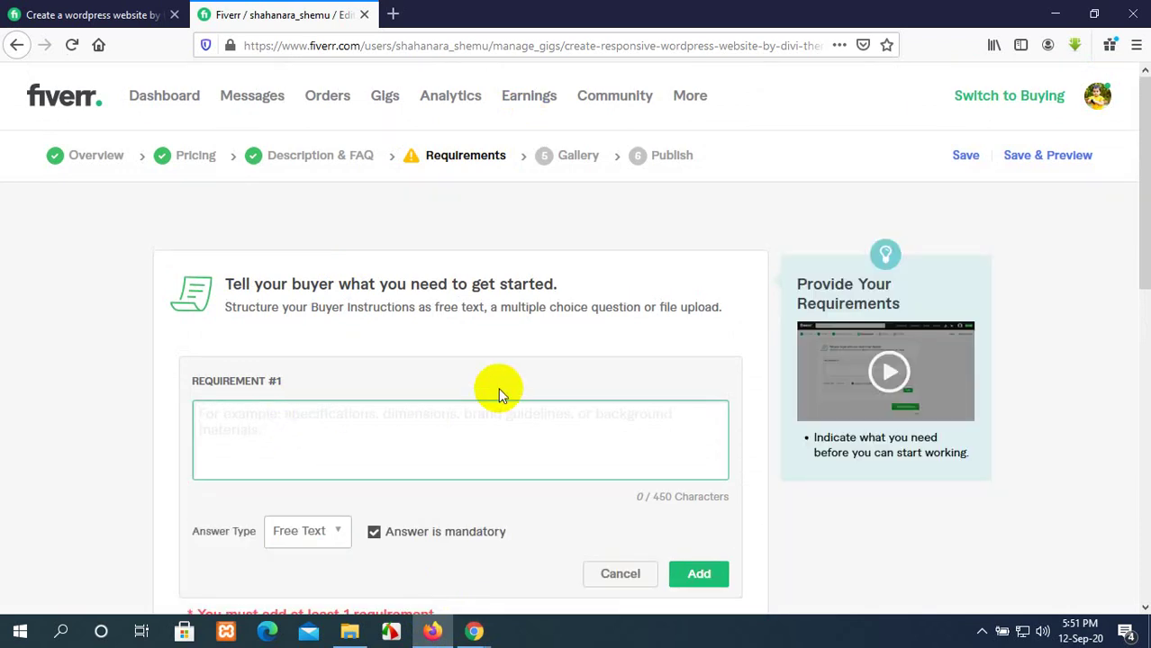
text(Doma)
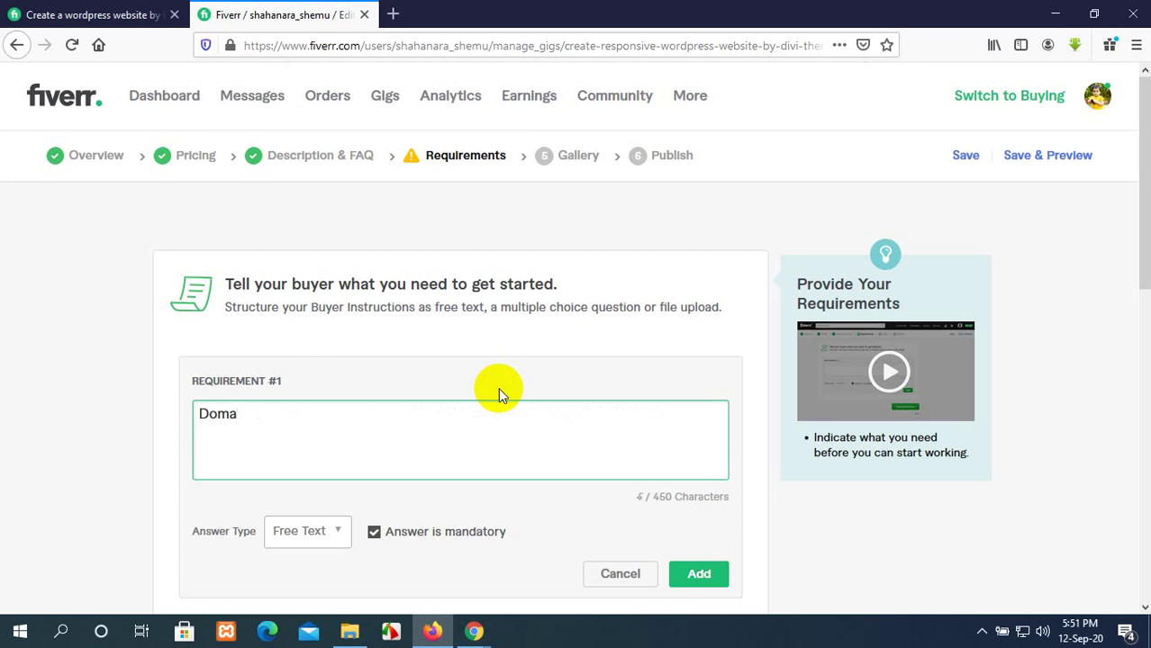
text(in)
text(, )
text(Hosti)
text(ng)
key(BackSpace)
key(BackSpace)
key(BackSpace)
key(BackSpace)
key(BackSpace)
key(BackSpace)
key(BackSpace)
key(BackSpace)
key(BackSpace)
text(and Hosting)
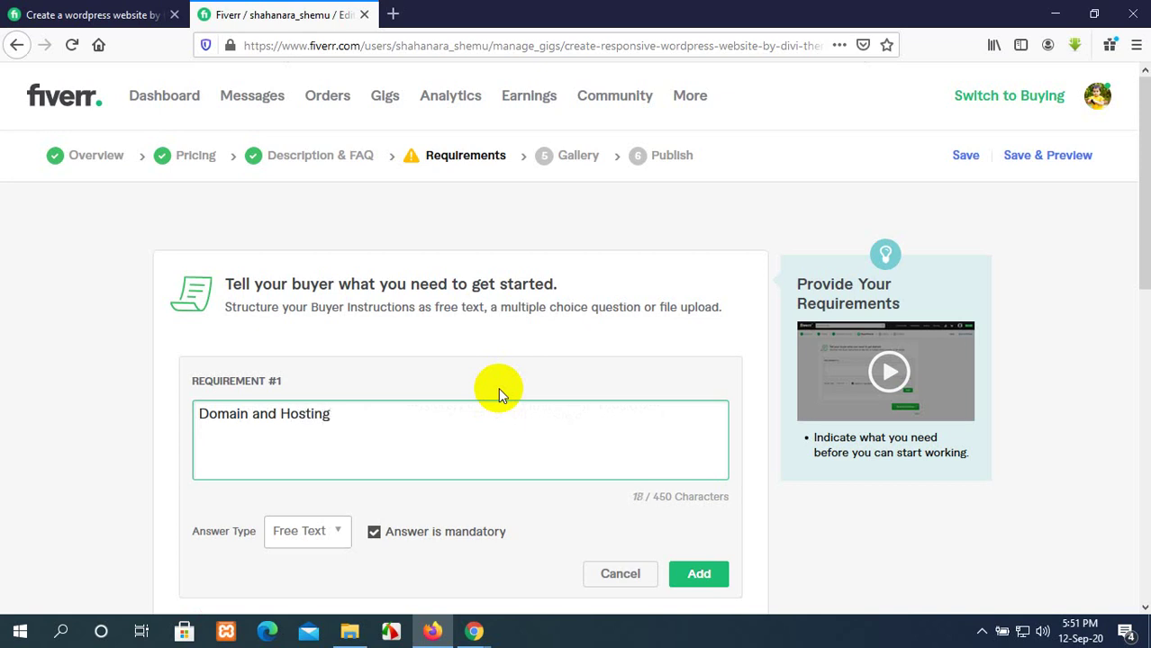
text( details.)
text(Thum)
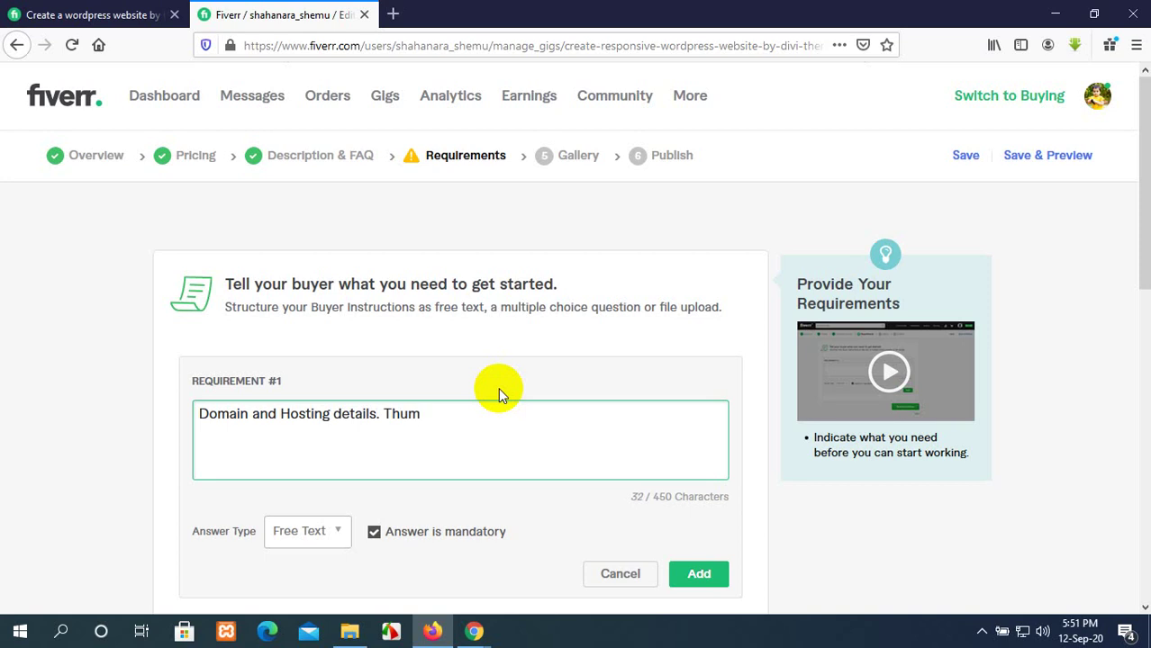
text(nails)
Delete the misspelled word 'Thumnails' from Requirement #1
click(427, 414)
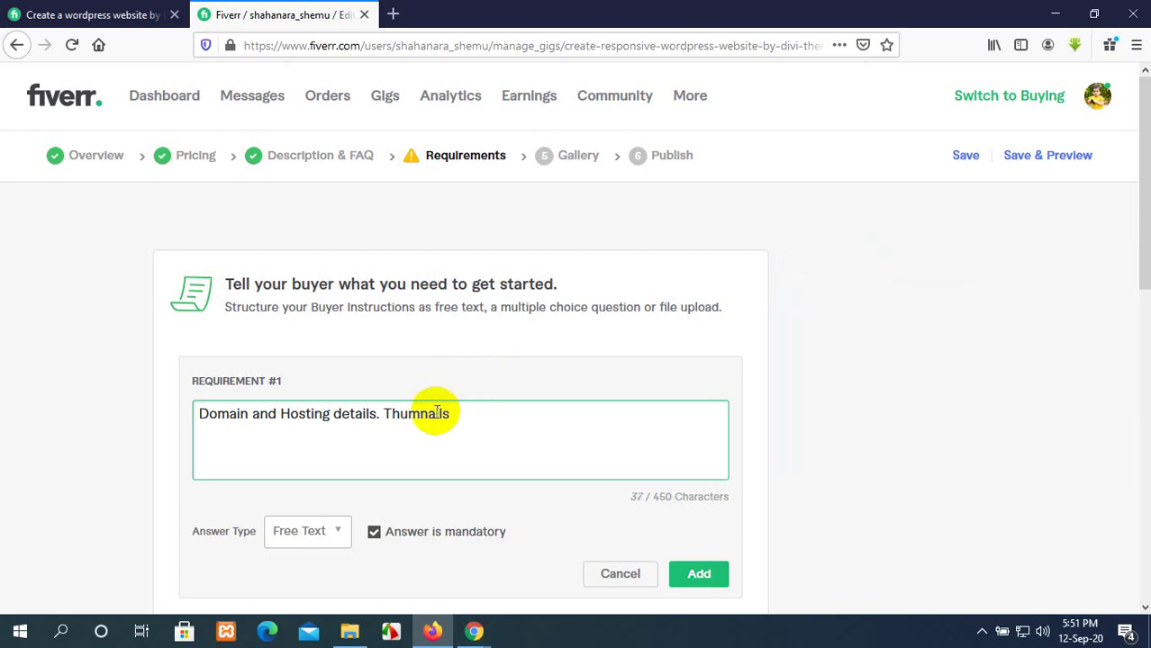
right_click(447, 413)
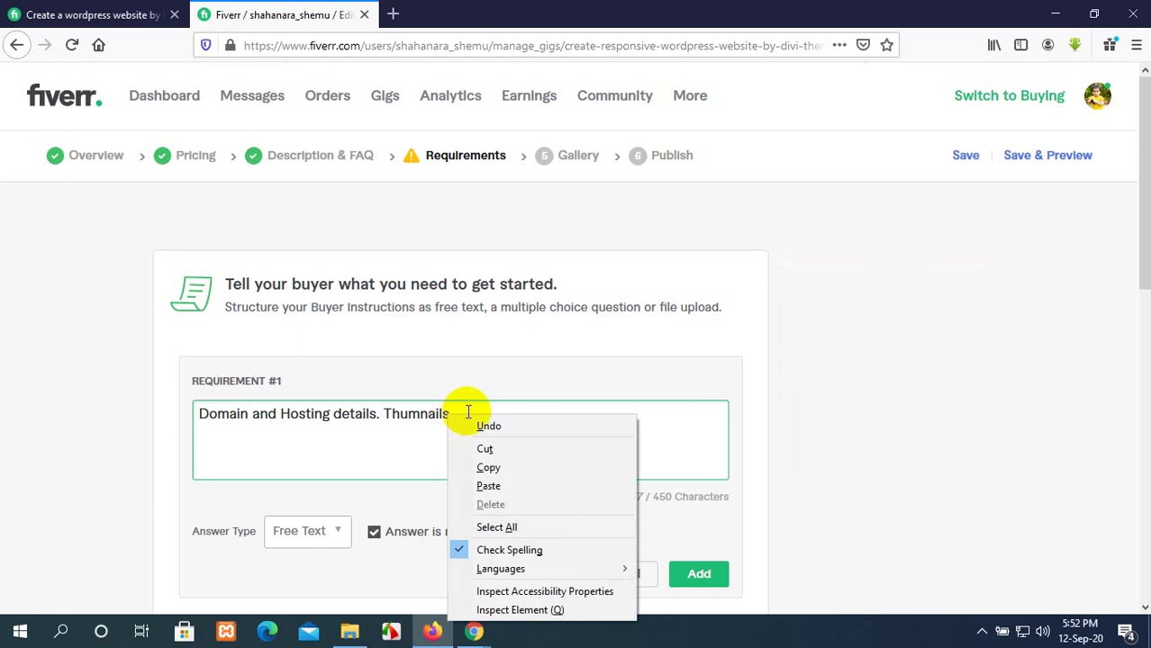
click(440, 424)
right_click(450, 417)
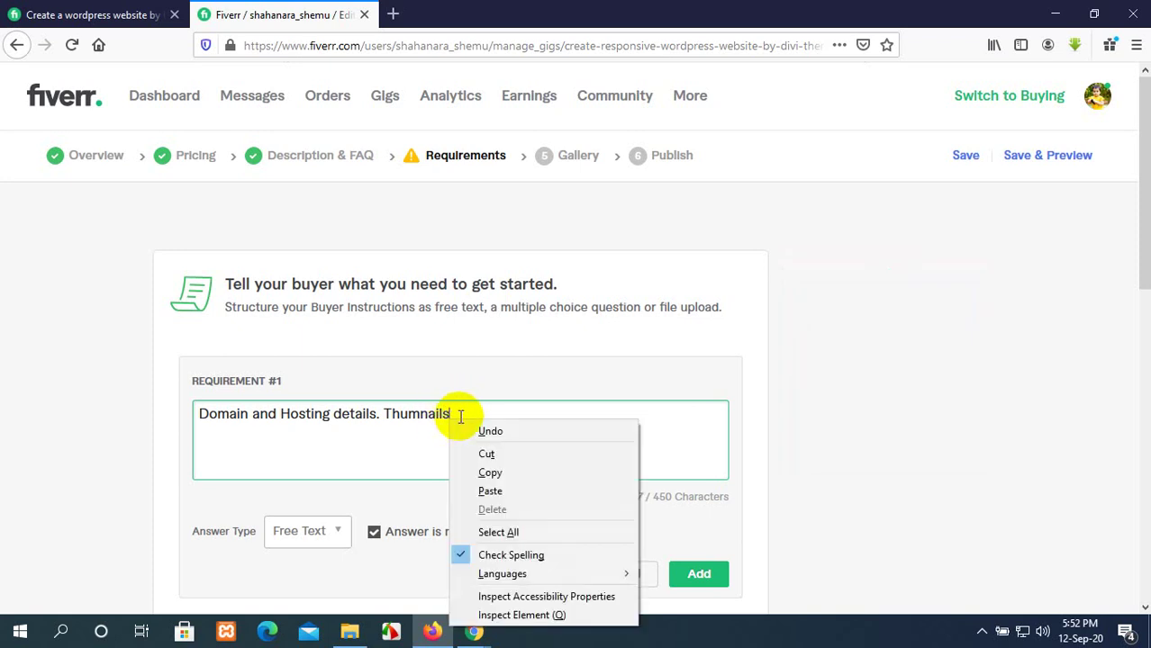
click(490, 412)
drag(450, 415, 393, 416)
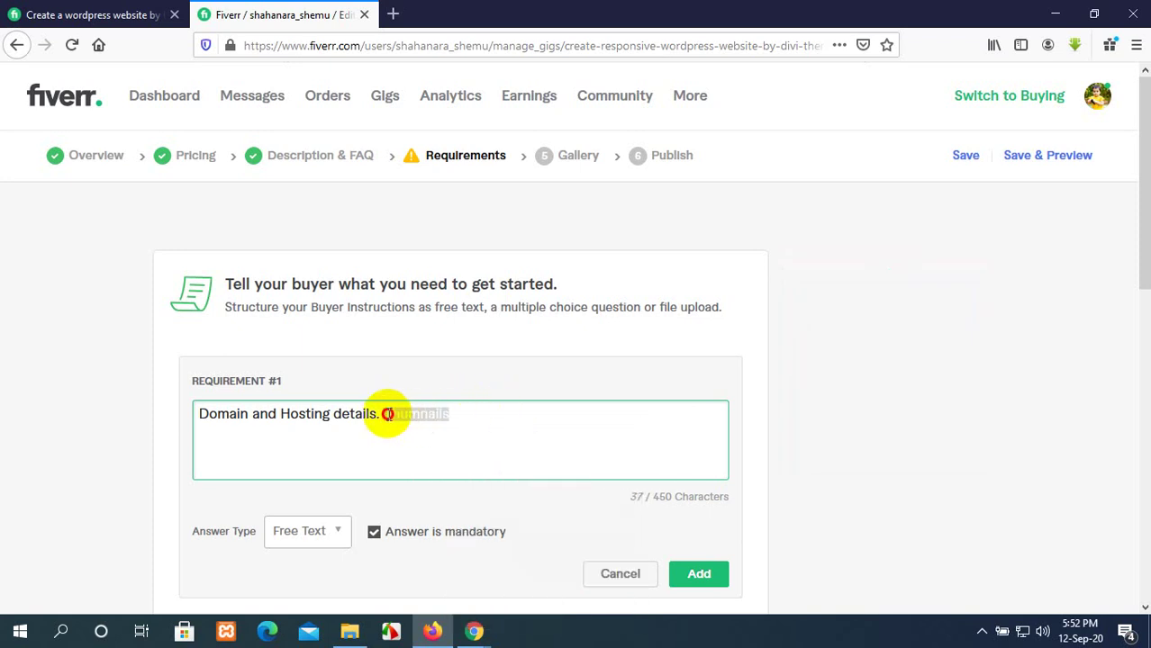
key(BackSpace)
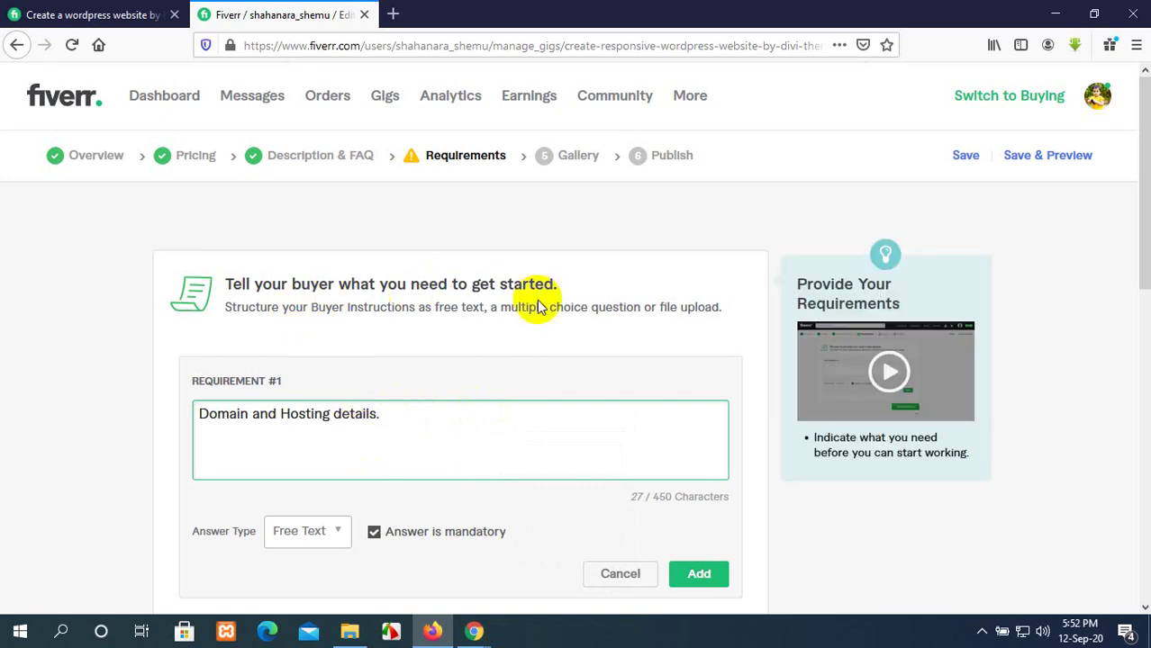
Extend the requirement to 'Domain and Hosting details, Content, Images, logo'
scroll(512, 357, down, 1)
scroll(513, 358, down, 1)
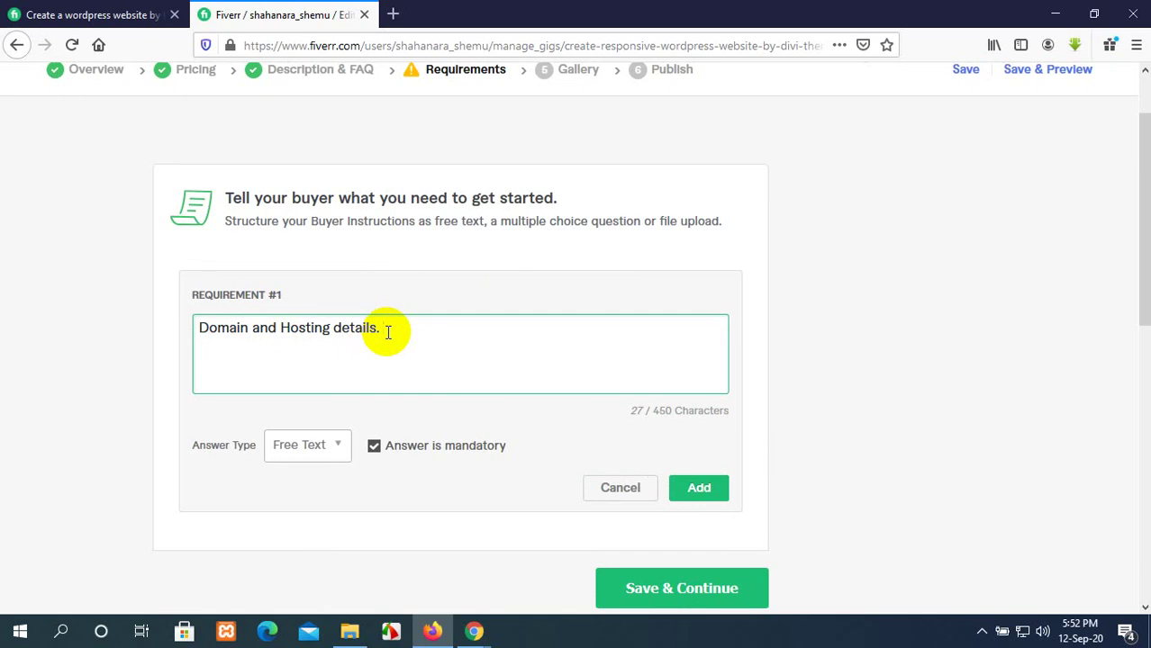
text(Cont)
text(en)
text(t)
text(, l)
text(mag)
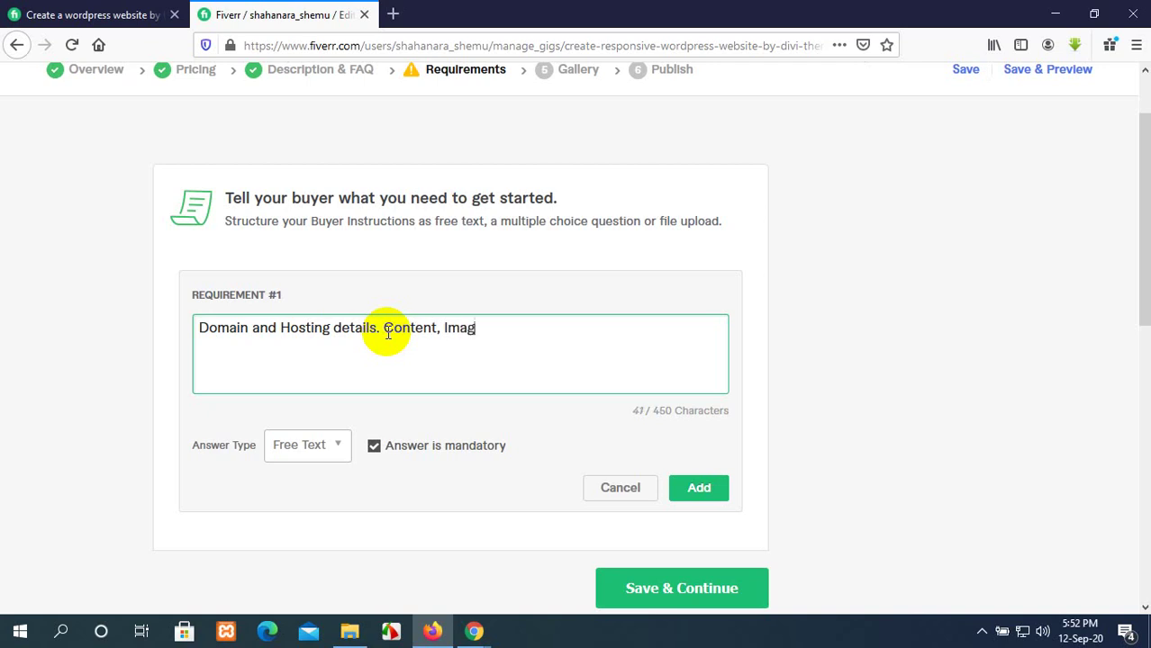
text(es, logo)
click(379, 328)
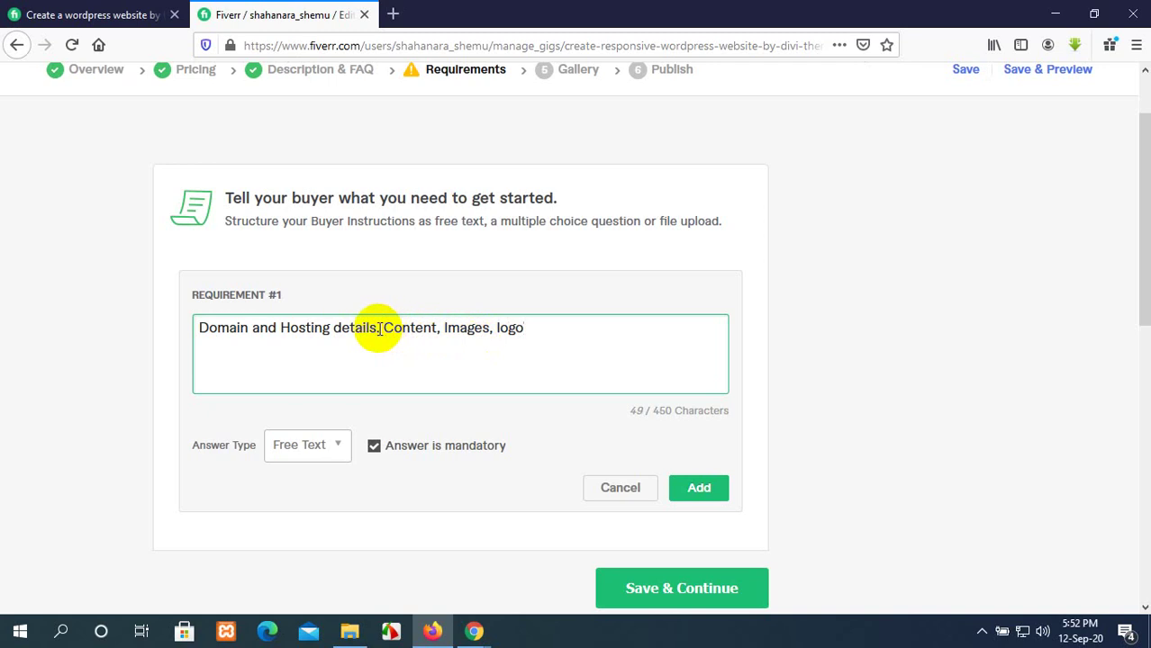
key(BackSpace)
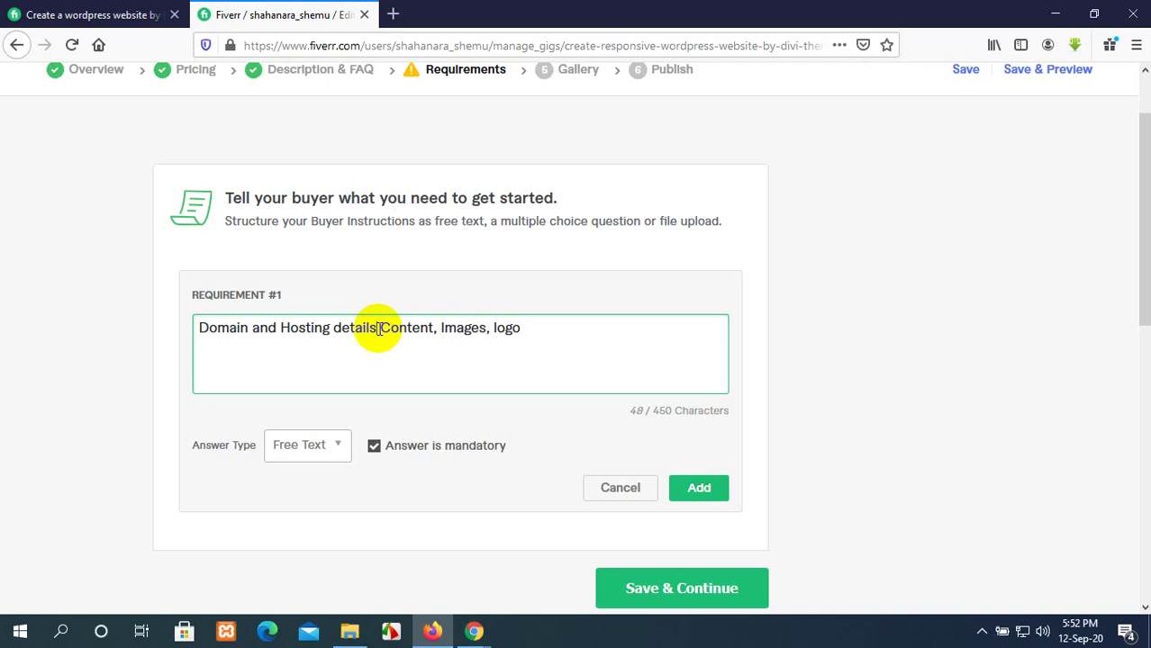
text(,)
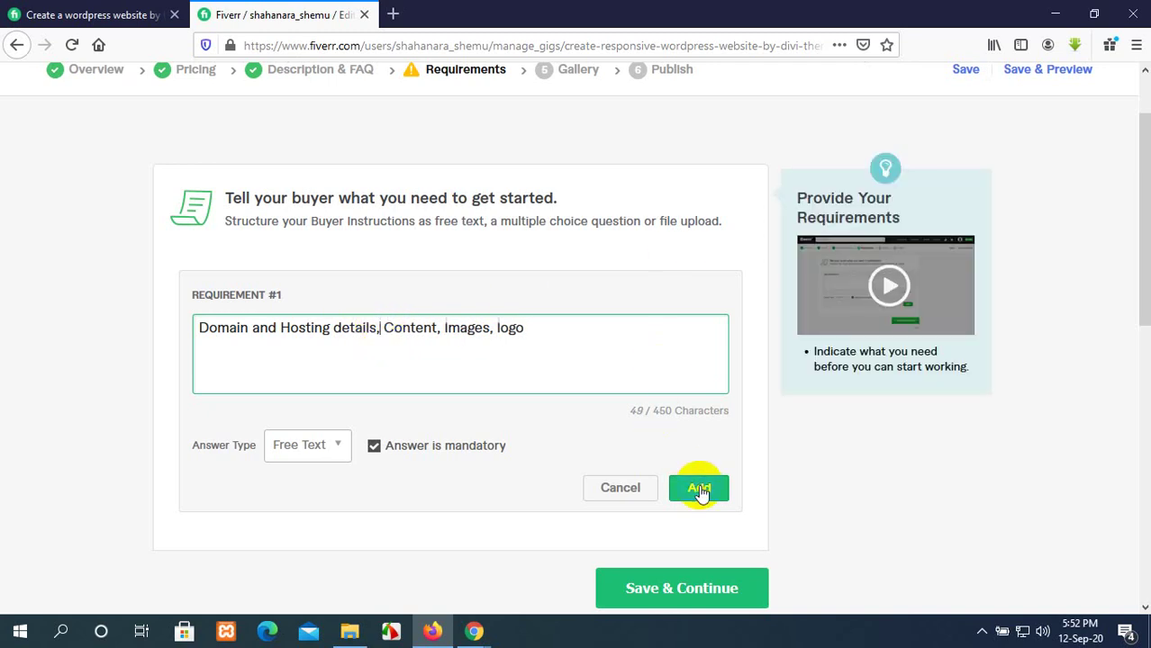
Keep Free Text as the answer type, add the requirement, and save the step
scroll(448, 411, down, 2)
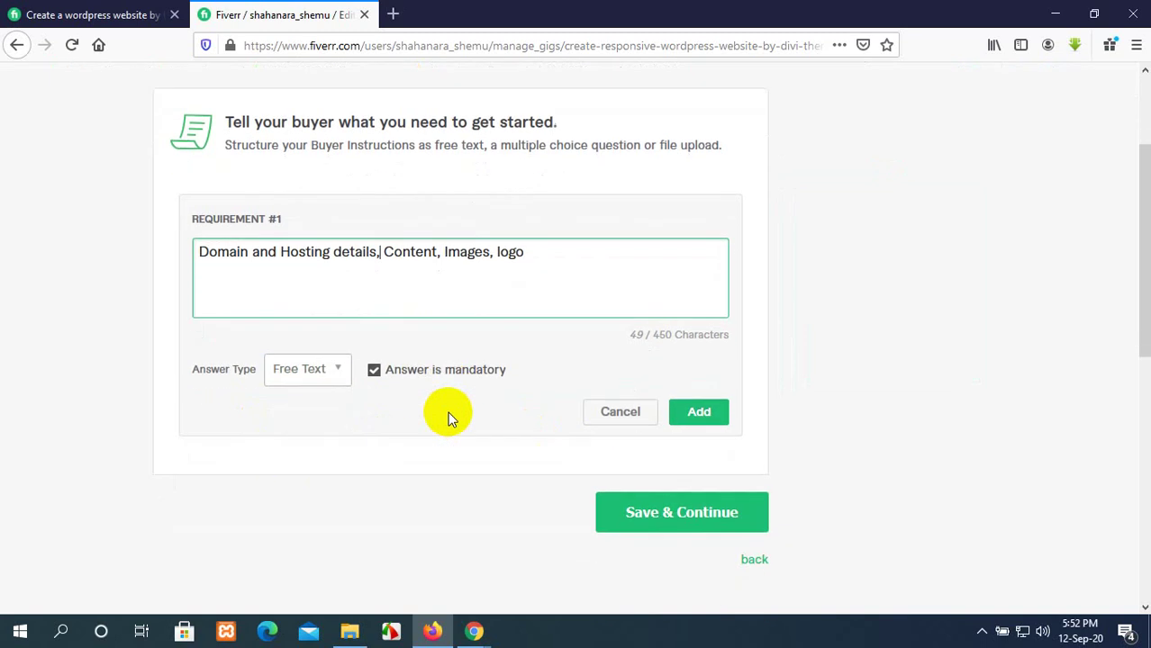
click(341, 362)
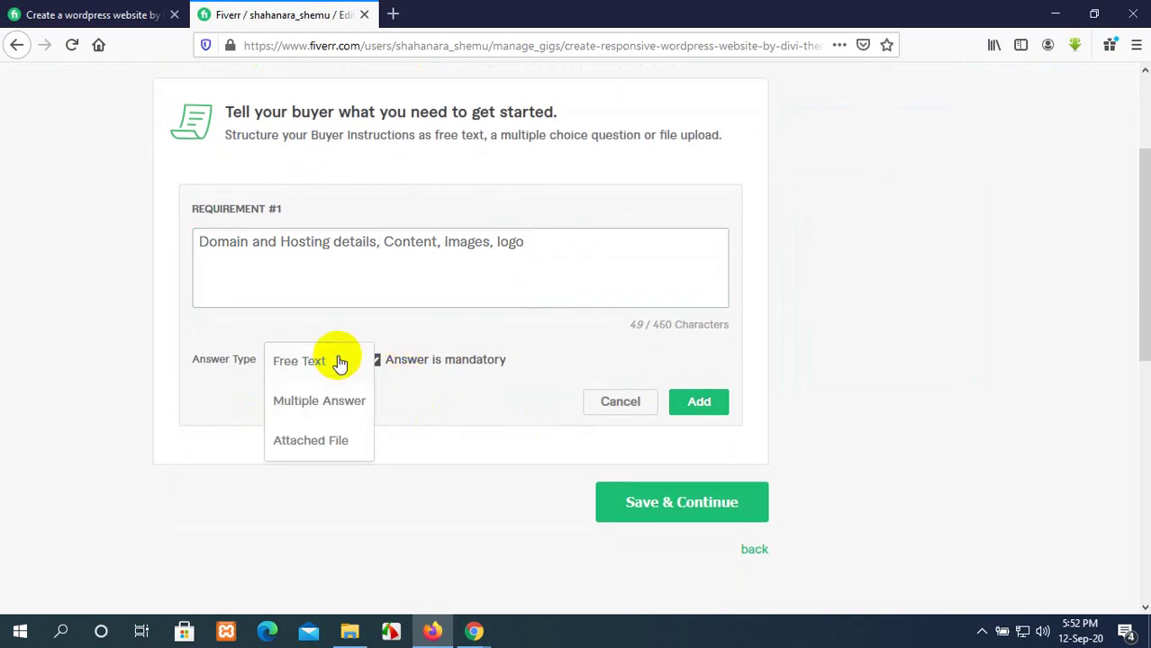
click(341, 363)
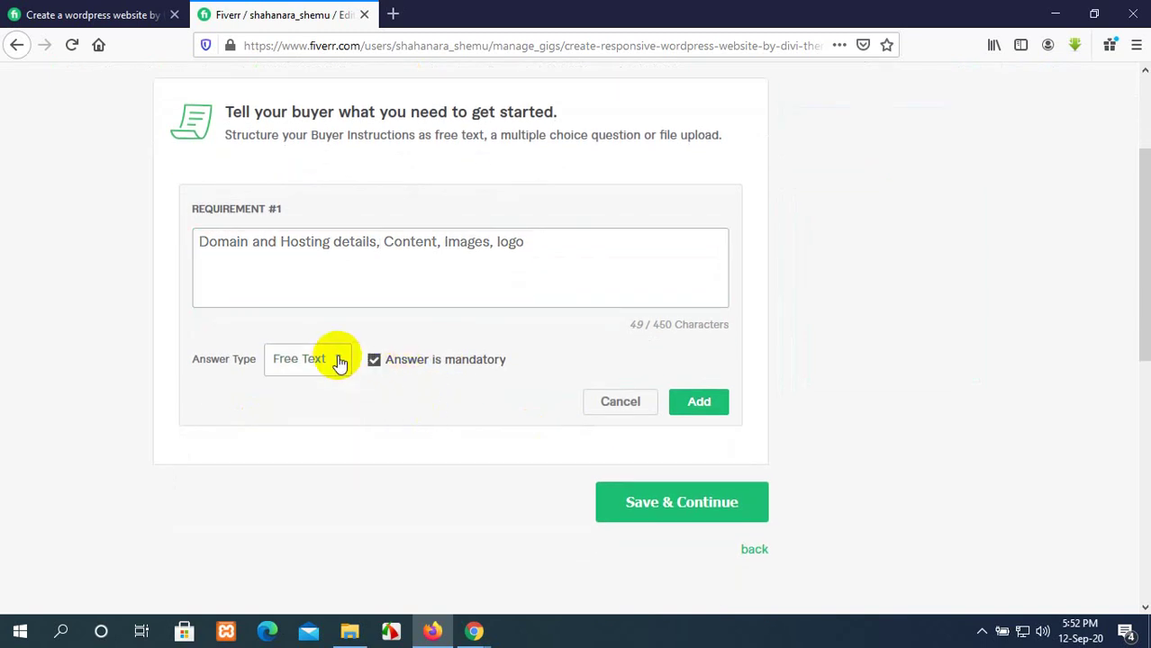
click(683, 408)
click(681, 384)
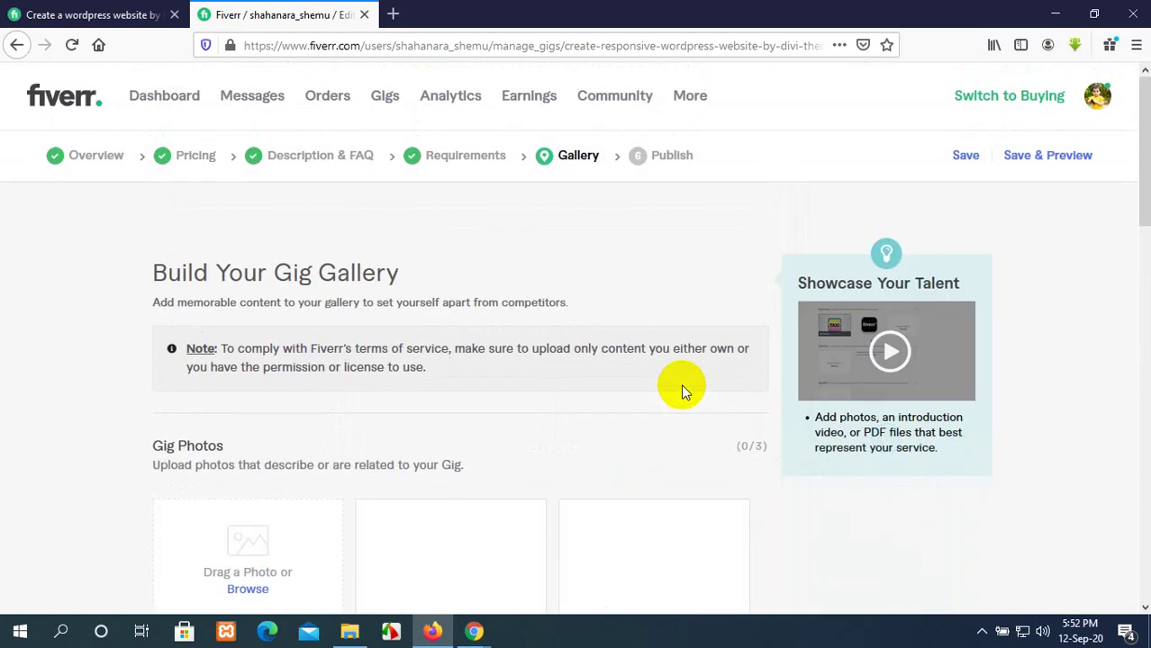
scroll(681, 384, down, 2)
scroll(681, 384, down, 2)
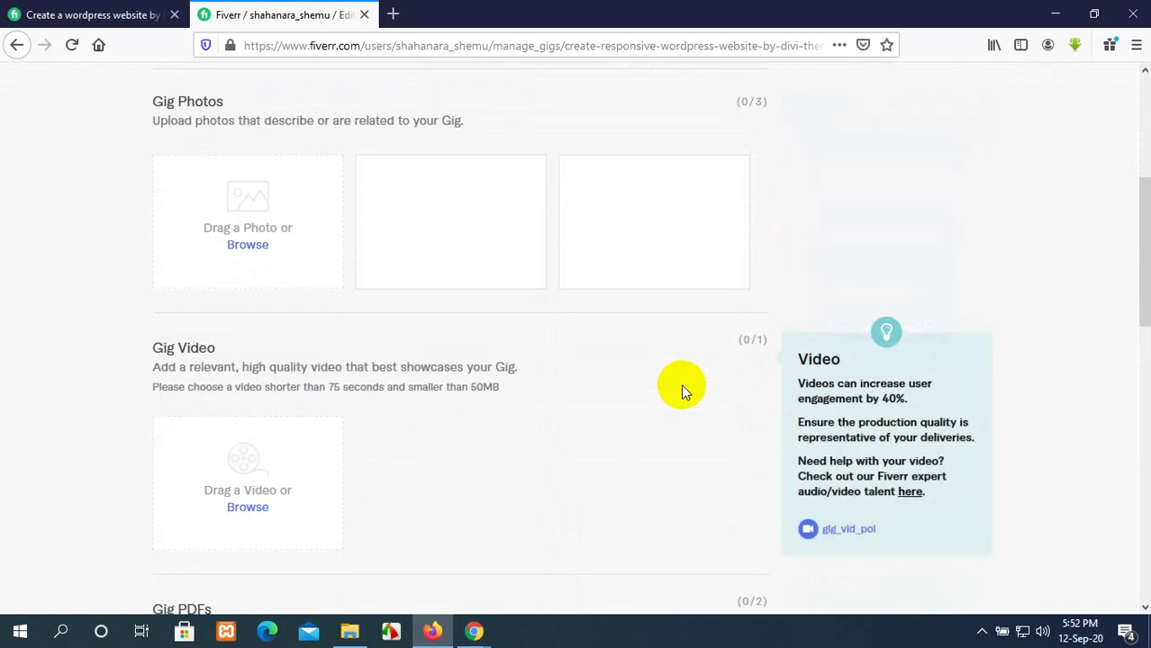
scroll(681, 384, up, 4)
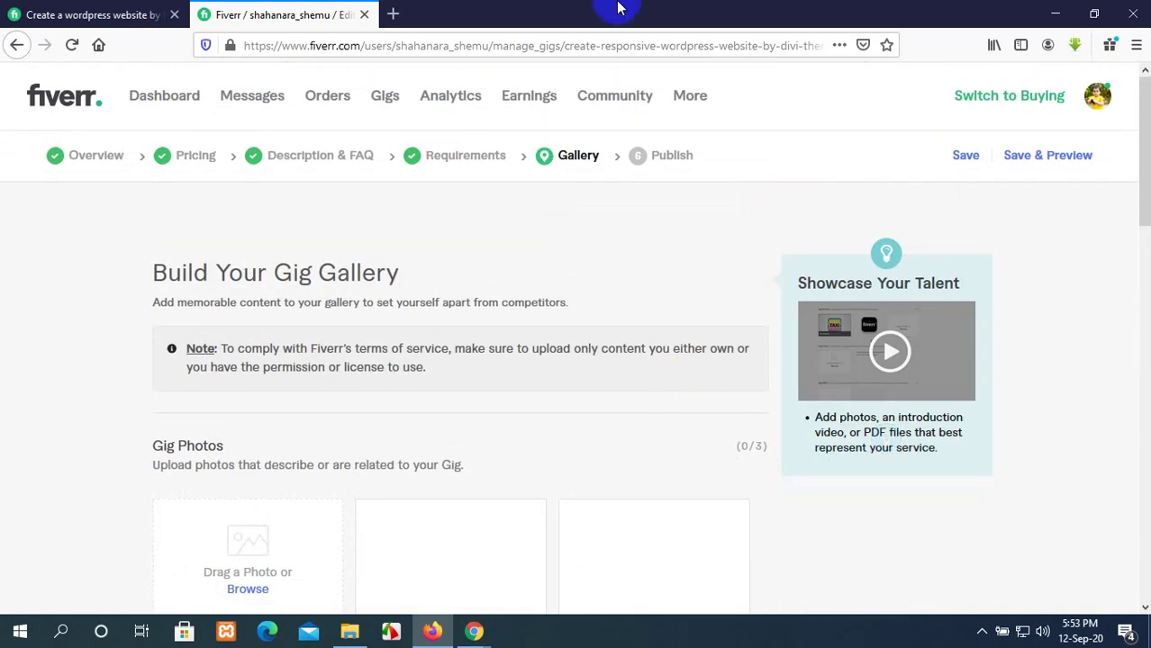
scroll(627, 414, down, 2)
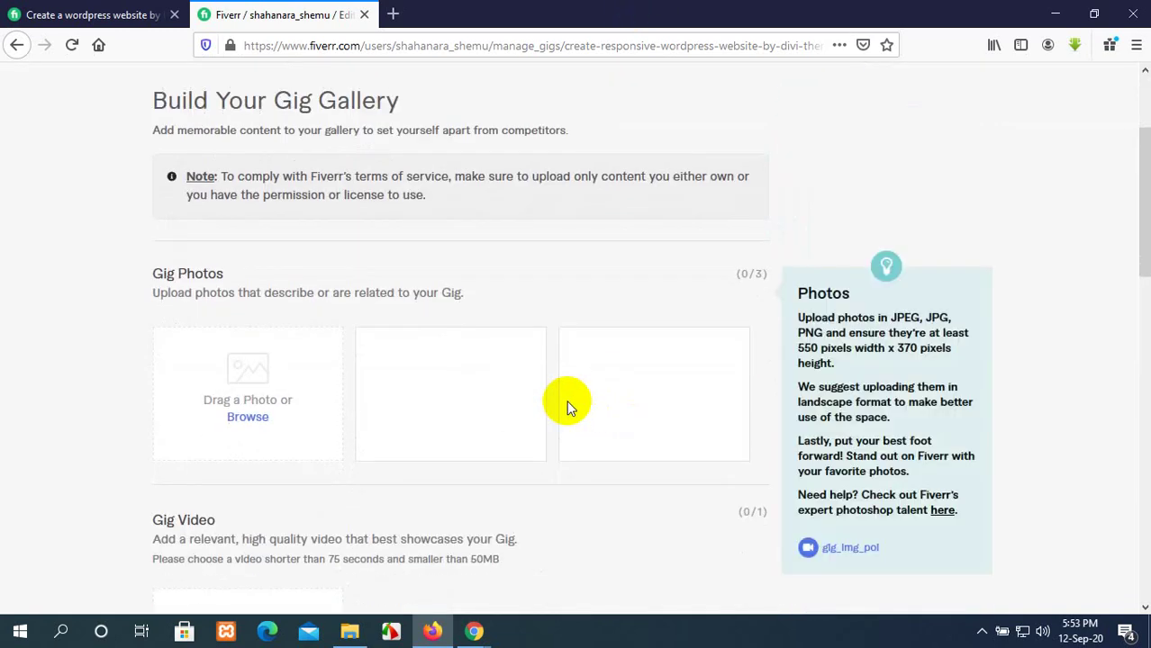
scroll(533, 494, down, 2)
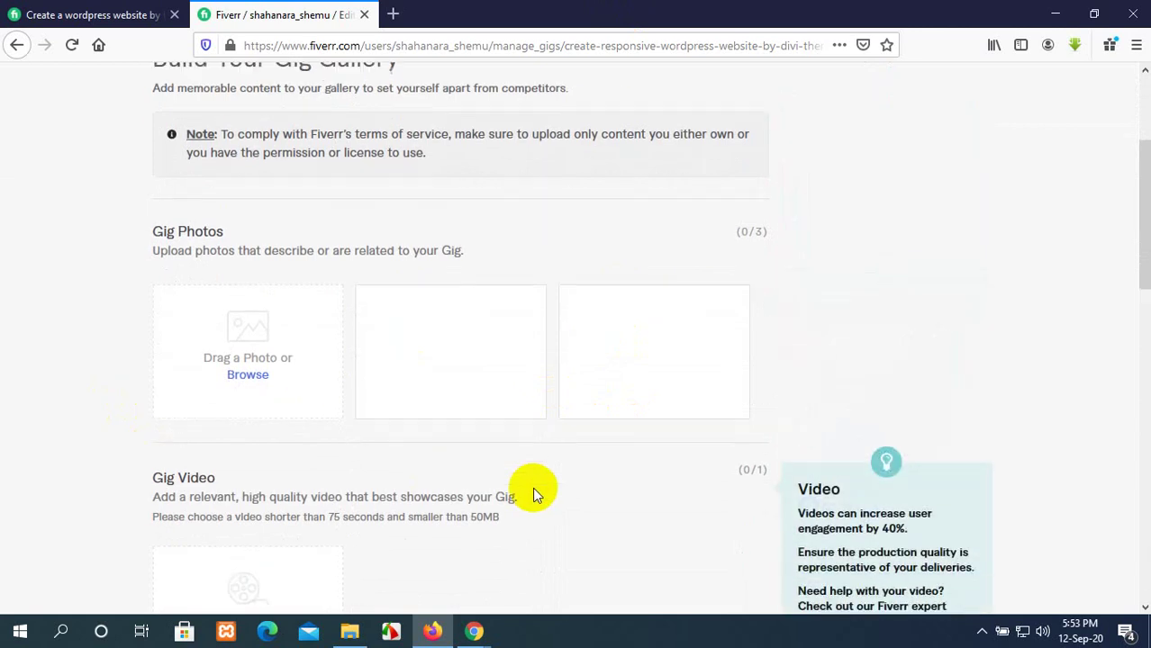
scroll(375, 487, down, 5)
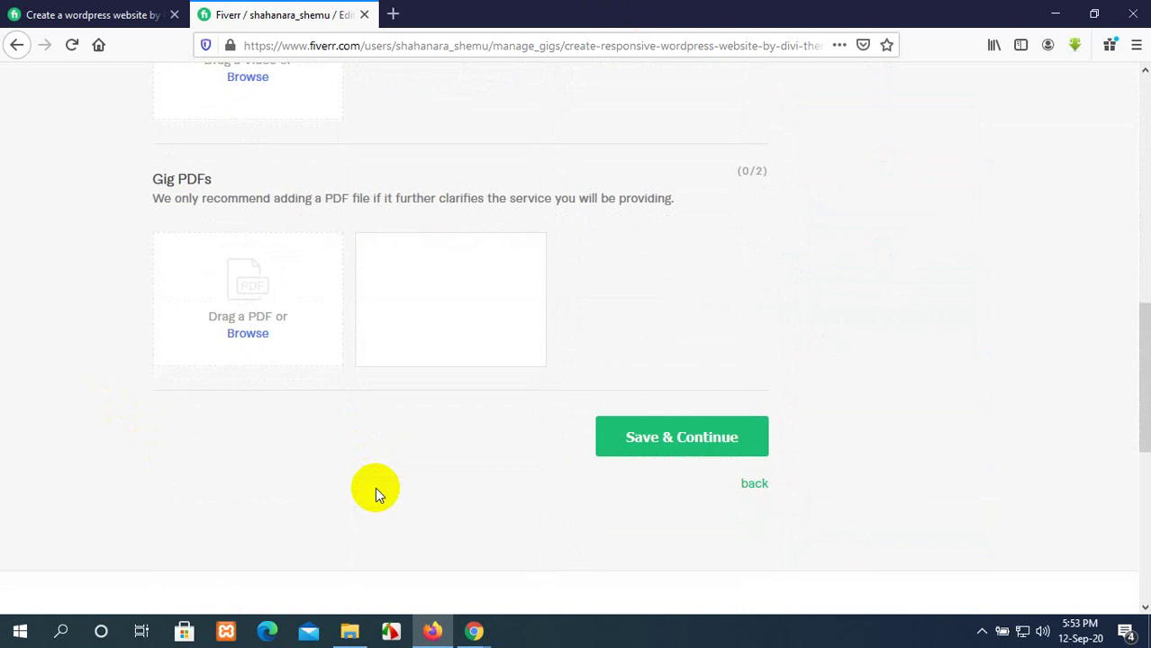
scroll(375, 487, up, 9)
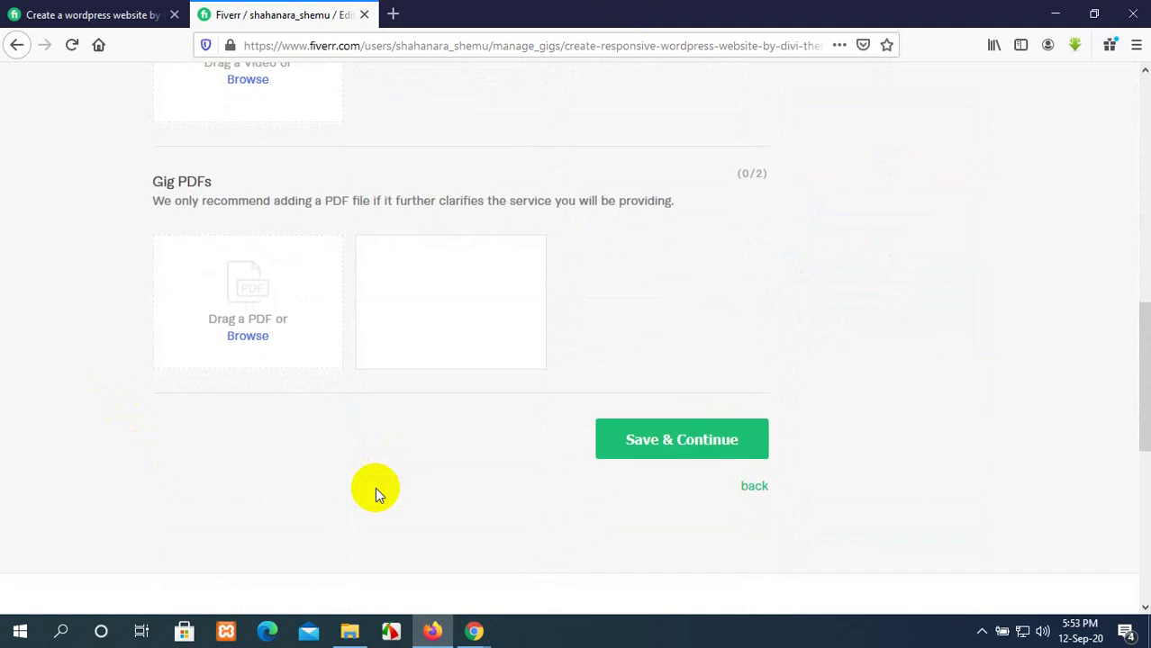
scroll(317, 378, down, 2)
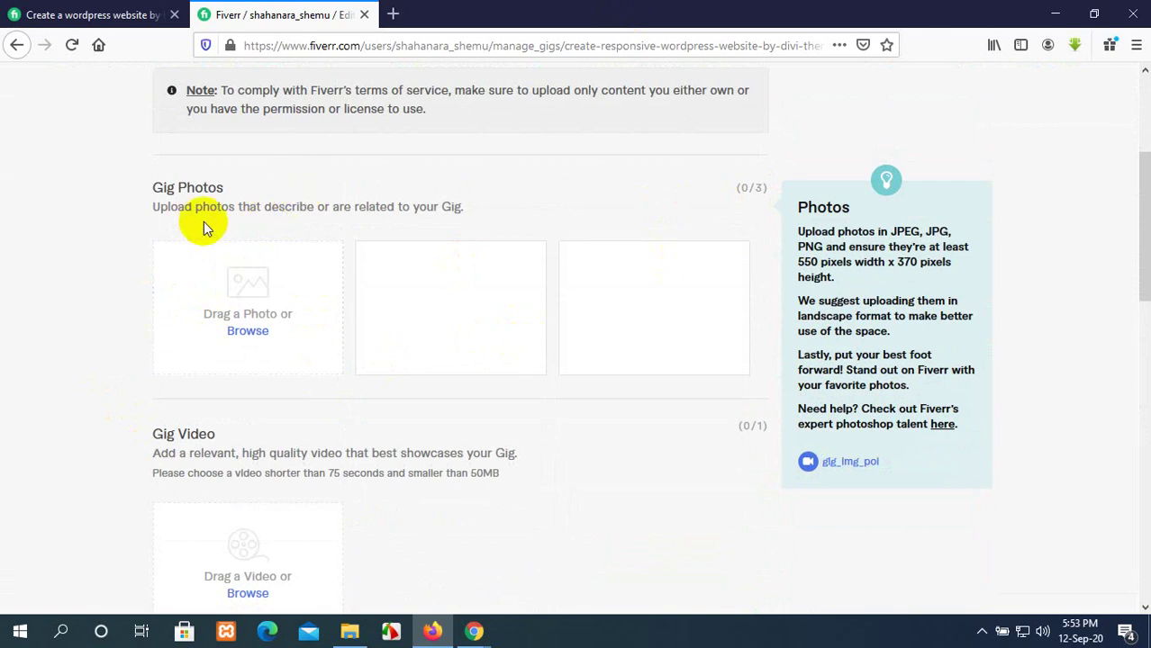
click(244, 331)
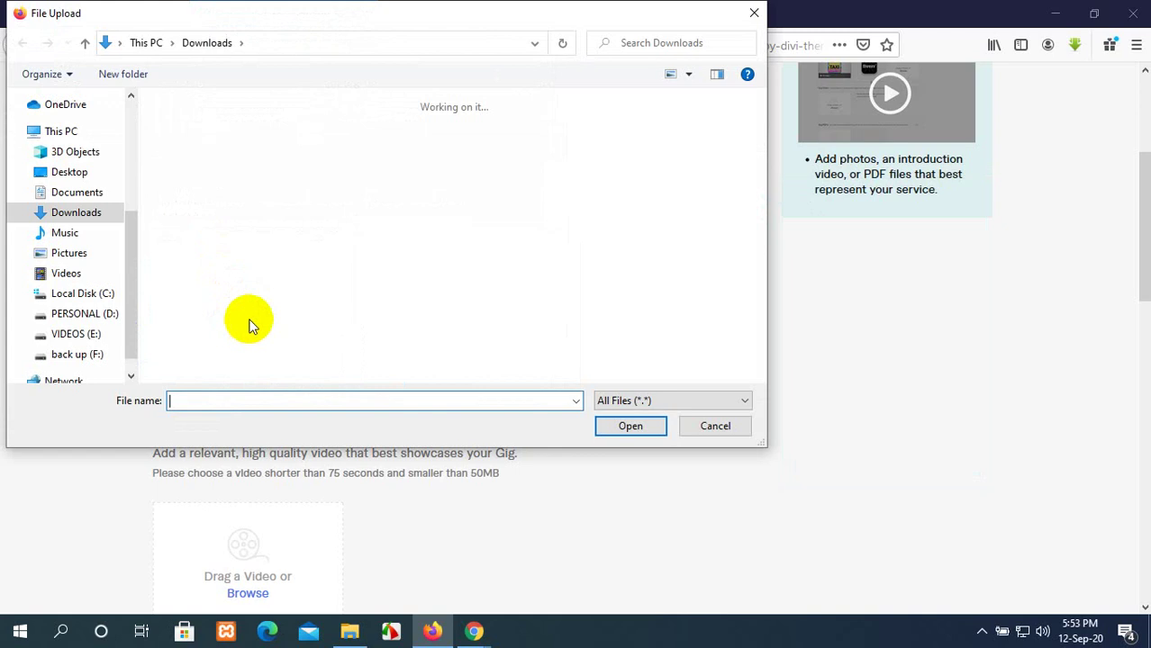
click(702, 430)
scroll(810, 425, up, 5)
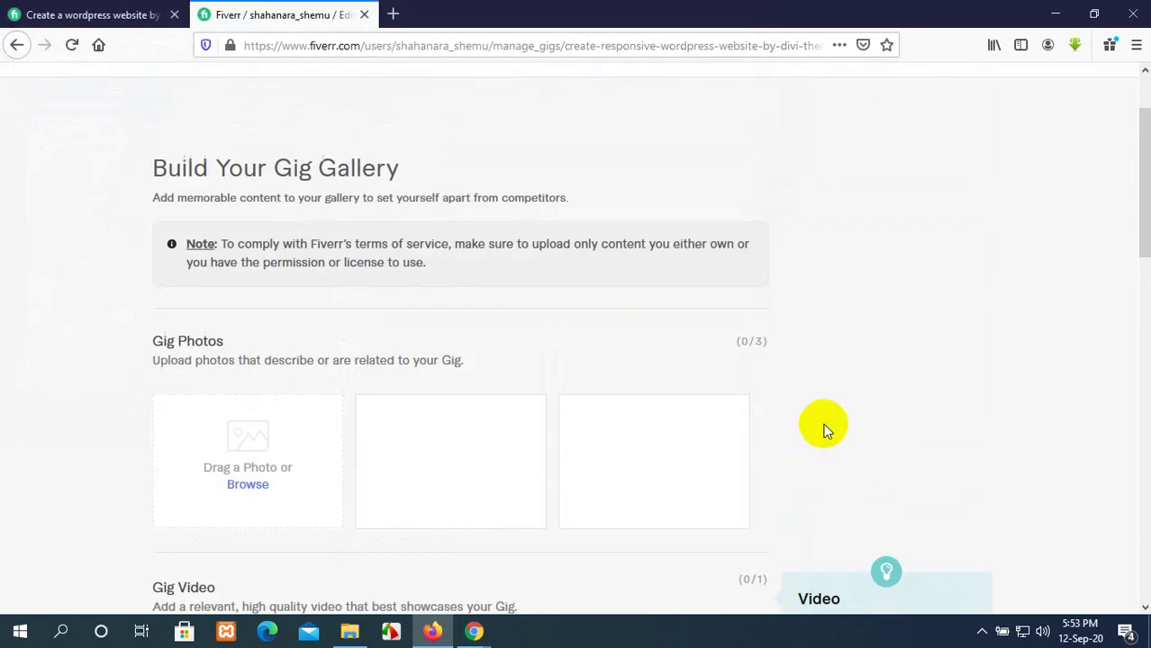
scroll(807, 350, down, 3)
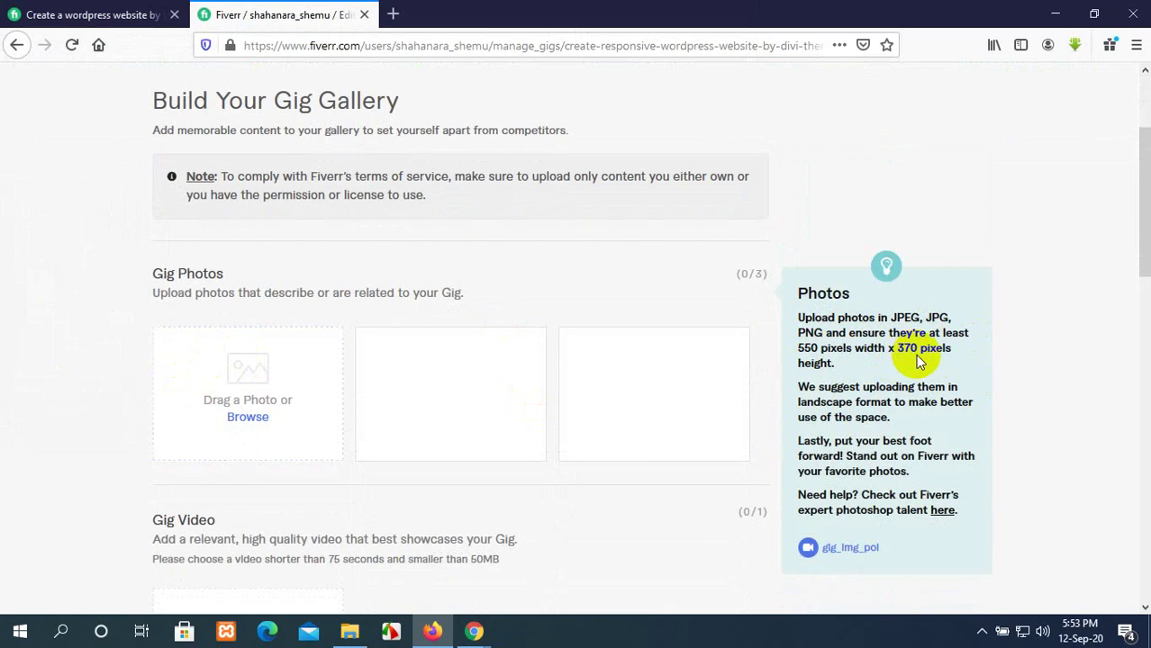
scroll(859, 360, down, 1)
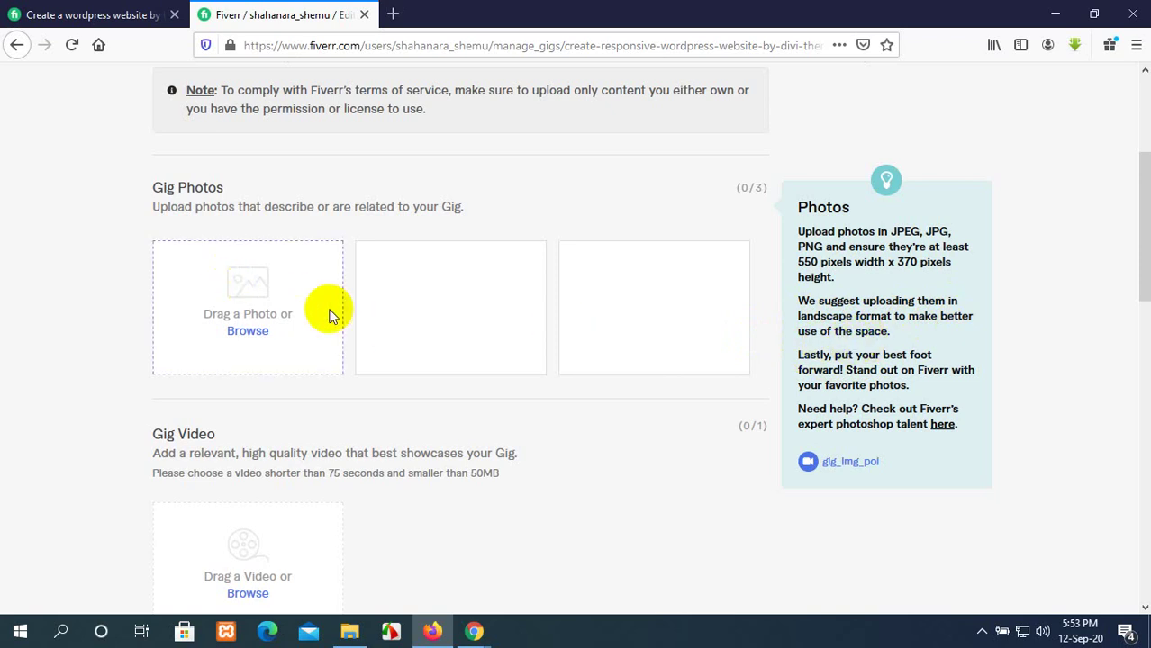
scroll(908, 269, down, 1)
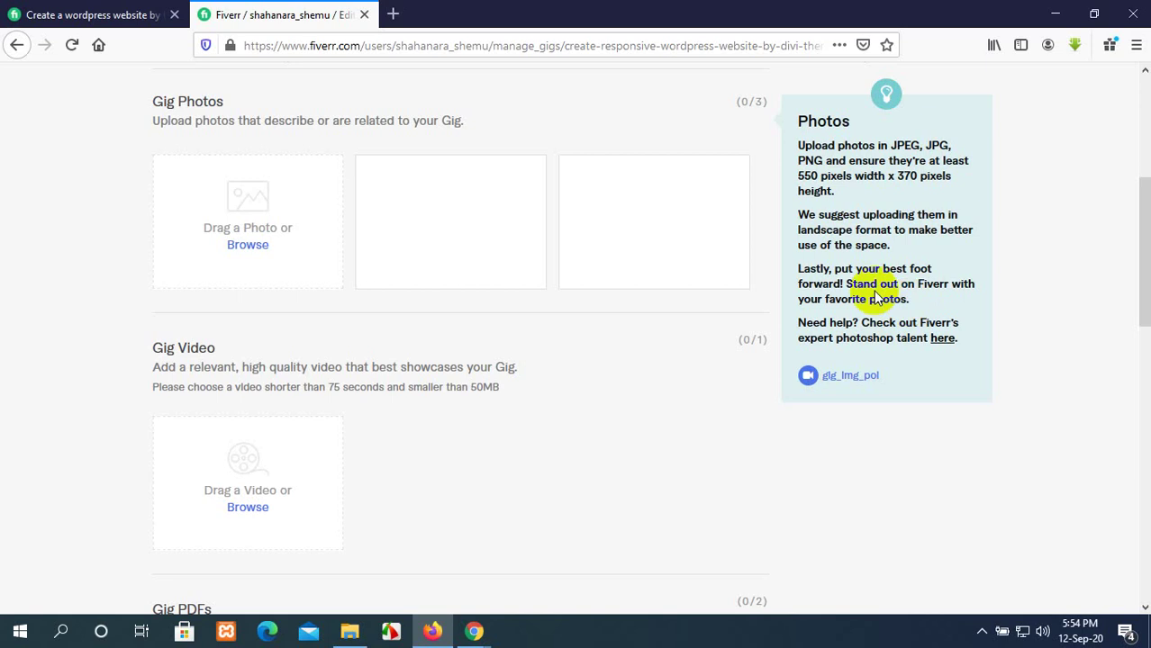
scroll(351, 343, down, 1)
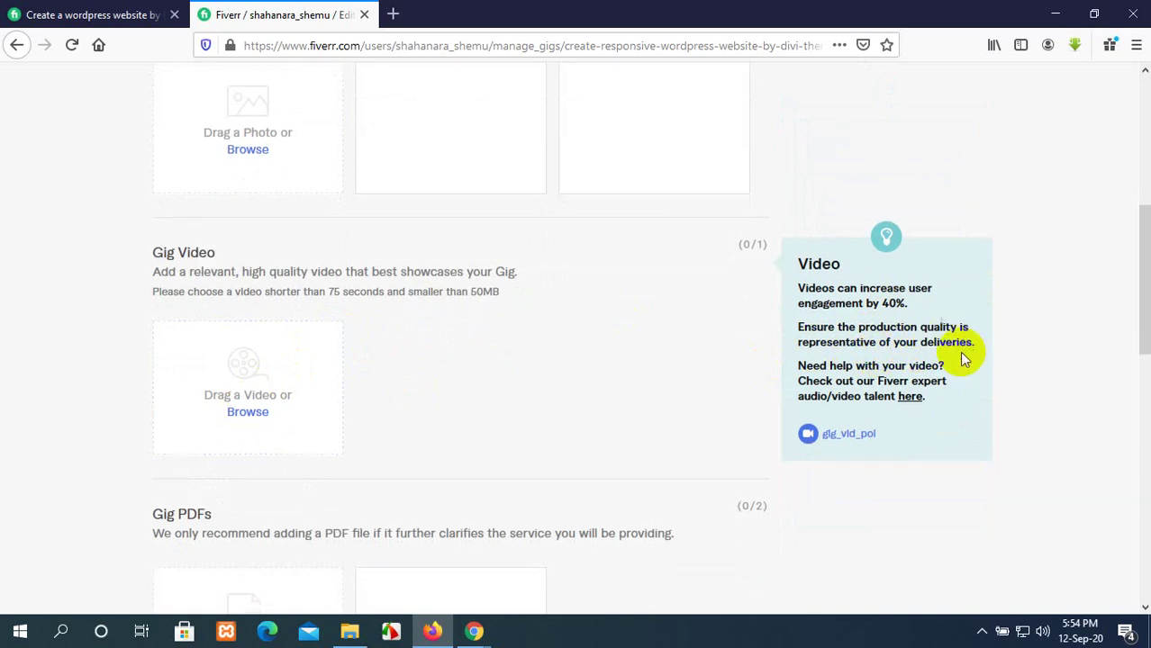
scroll(964, 356, down, 3)
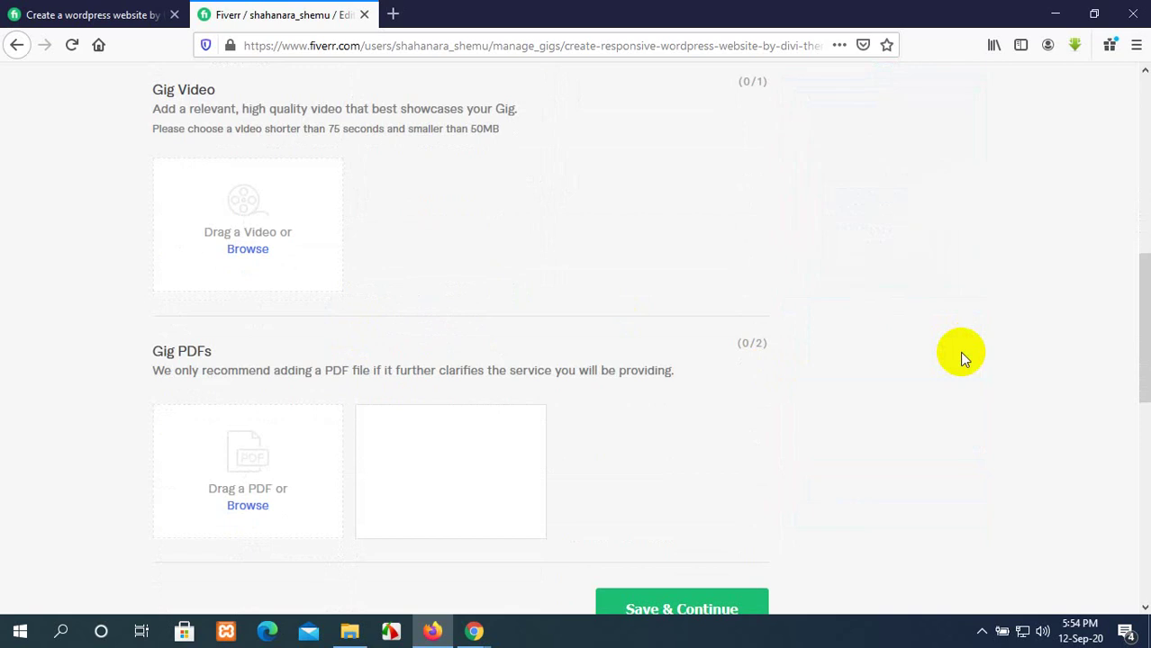
scroll(961, 357, down, 2)
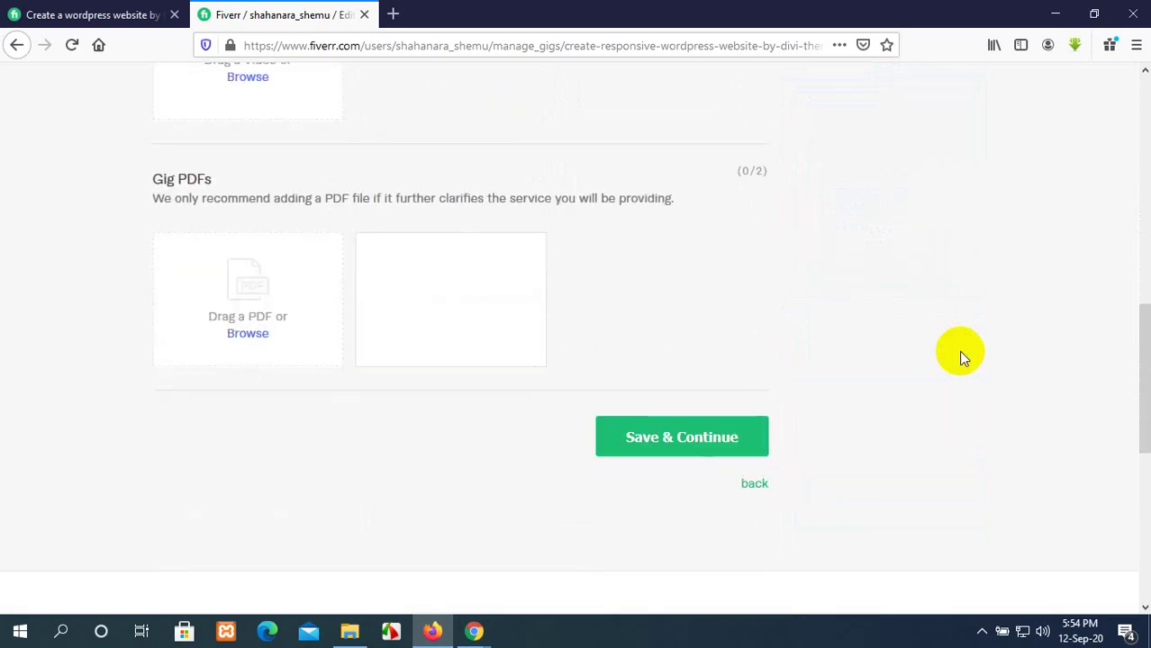
scroll(961, 357, up, 9)
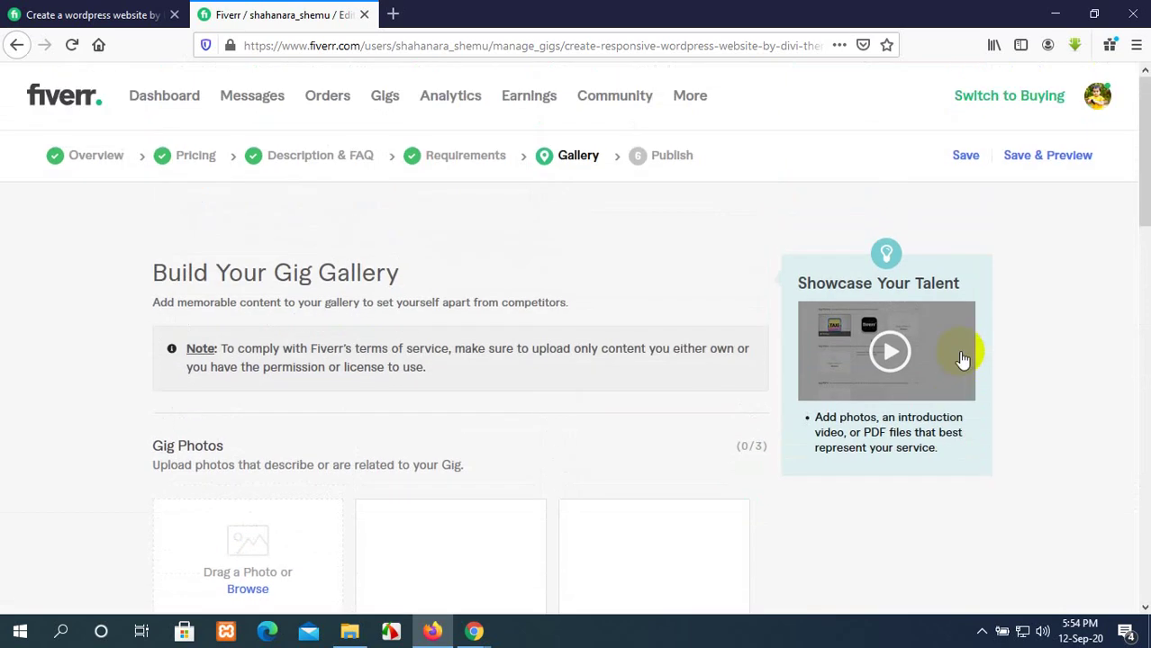
scroll(962, 358, down, 10)
scroll(946, 378, up, 3)
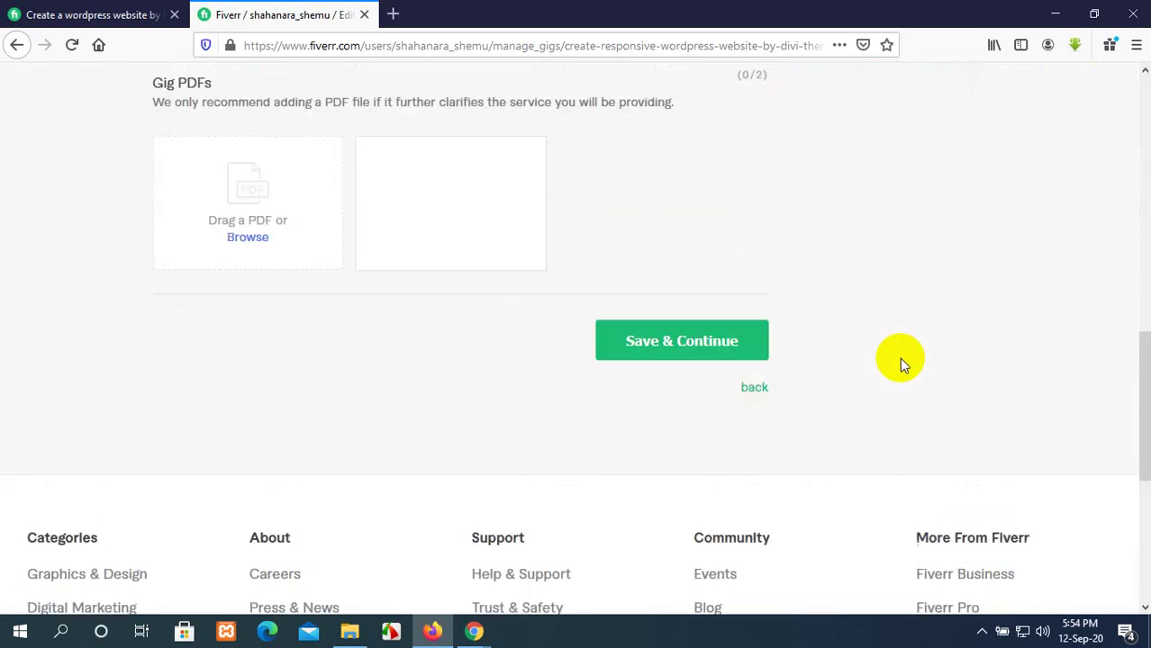
scroll(899, 358, up, 8)
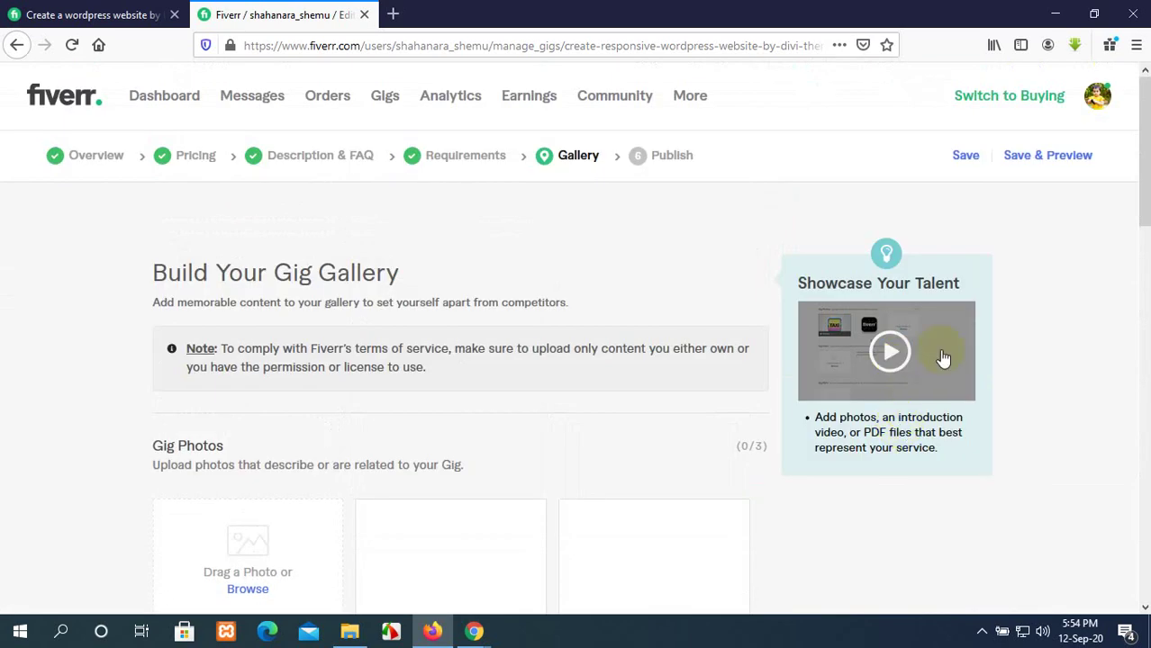
Save the gallery, getting the 'Please select at least 1 image' error
click(965, 154)
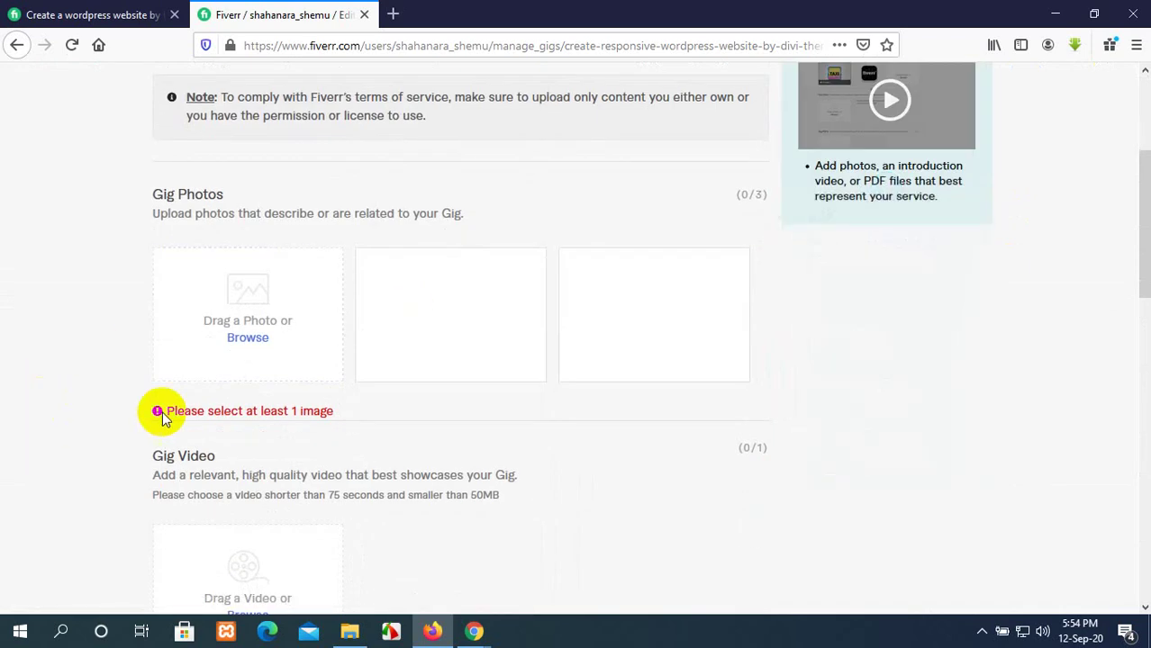
scroll(411, 401, up, 3)
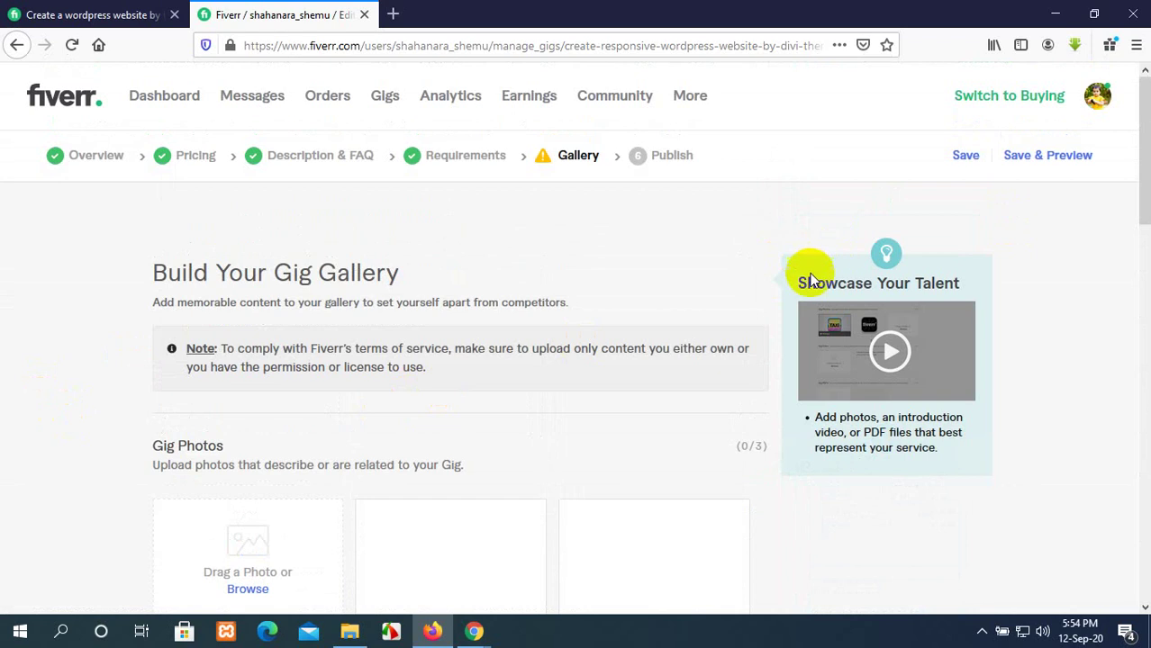
scroll(589, 270, down, 10)
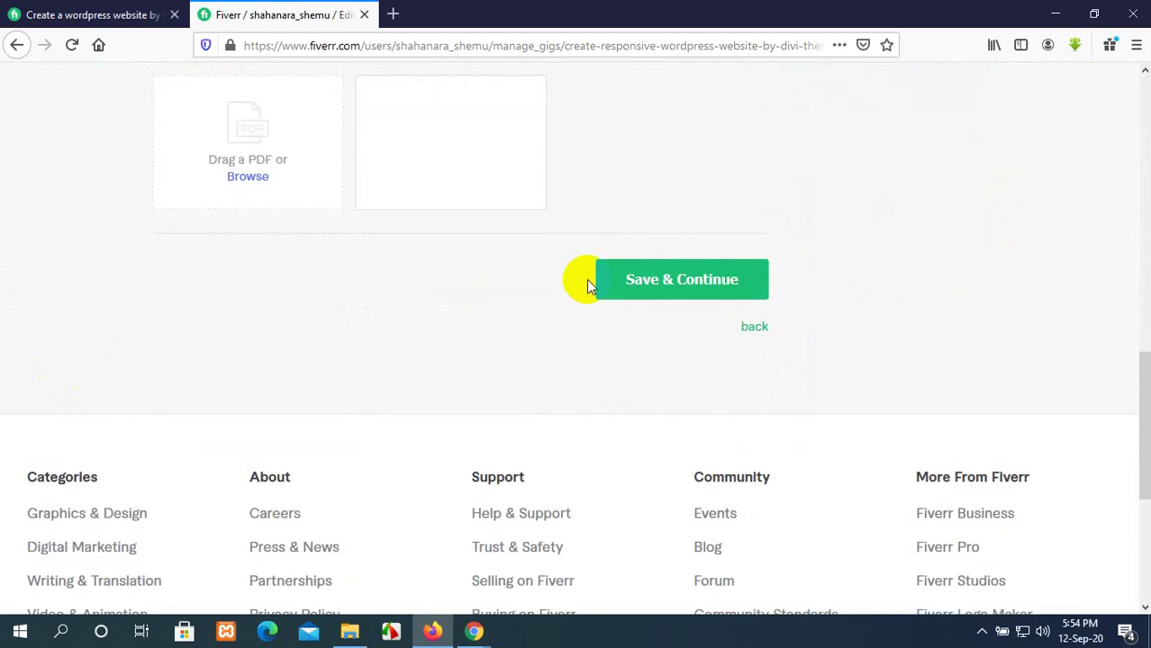
scroll(587, 279, up, 10)
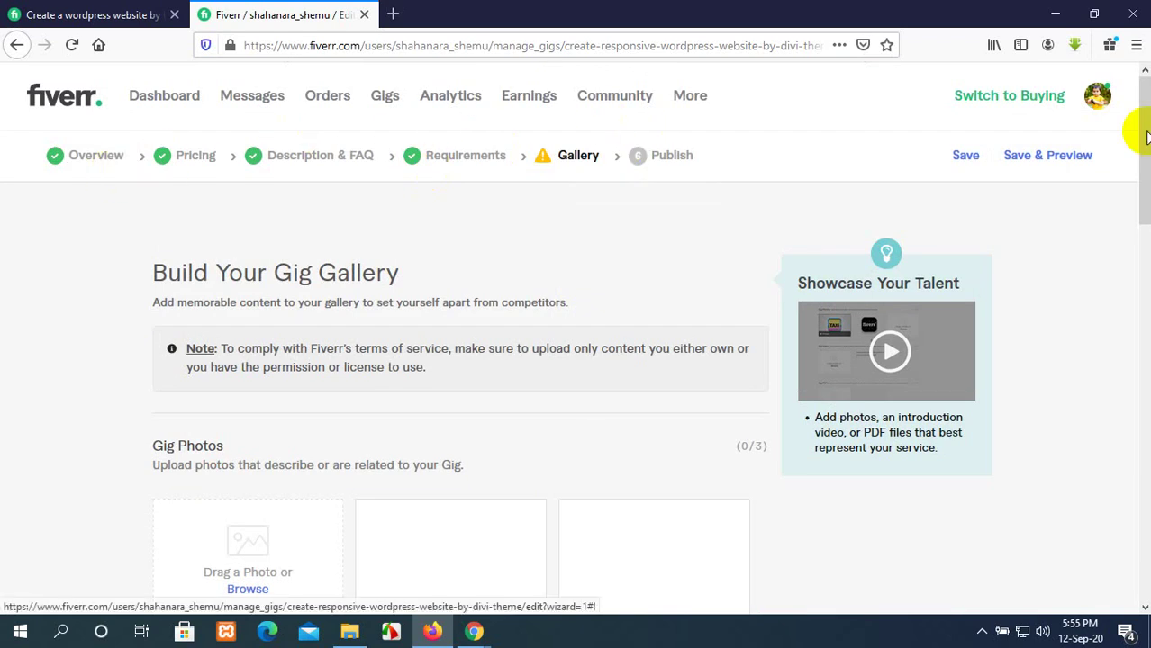
click(1095, 99)
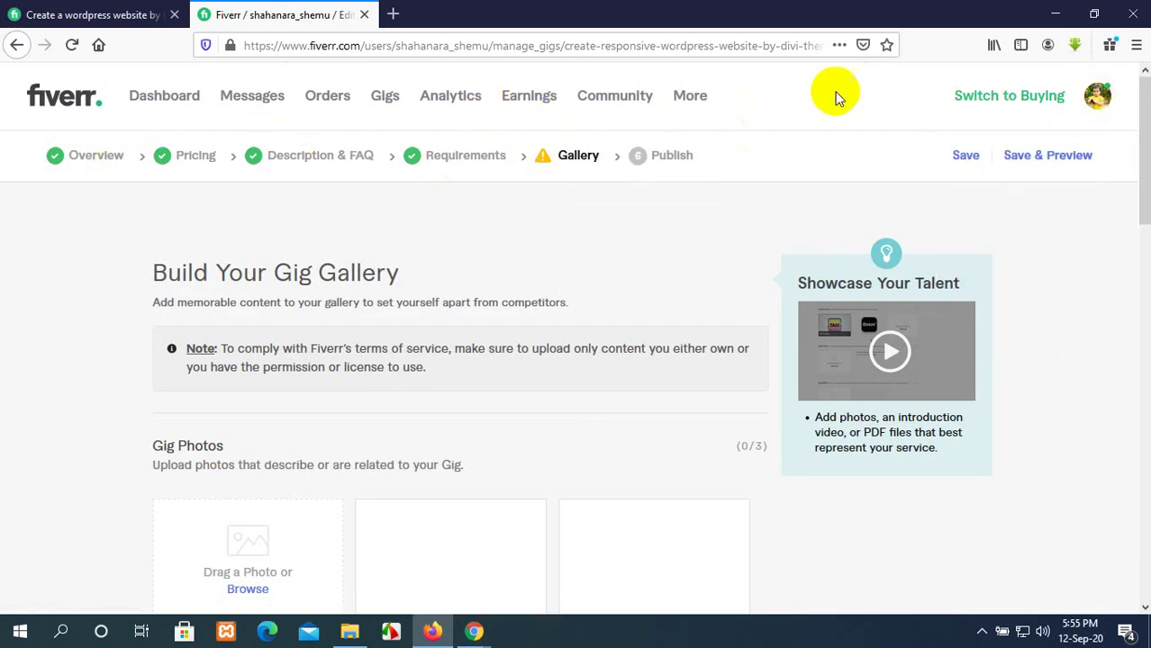
click(688, 101)
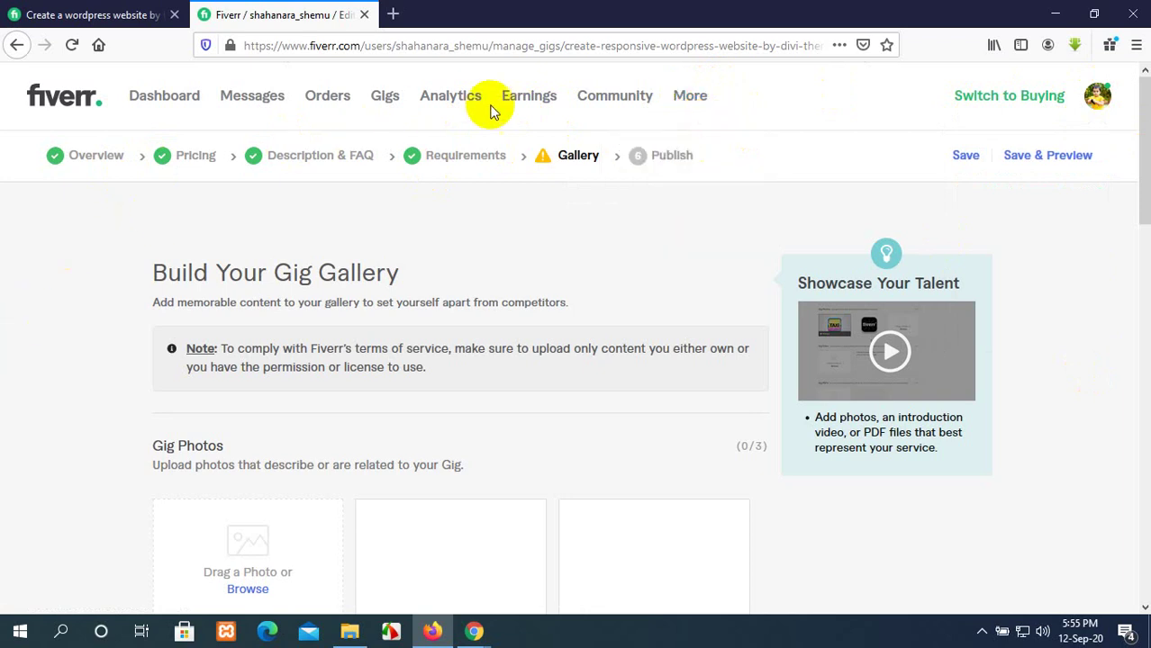
Choose Save & Preview, then Browse for a photo in the first gig photo box
click(1032, 155)
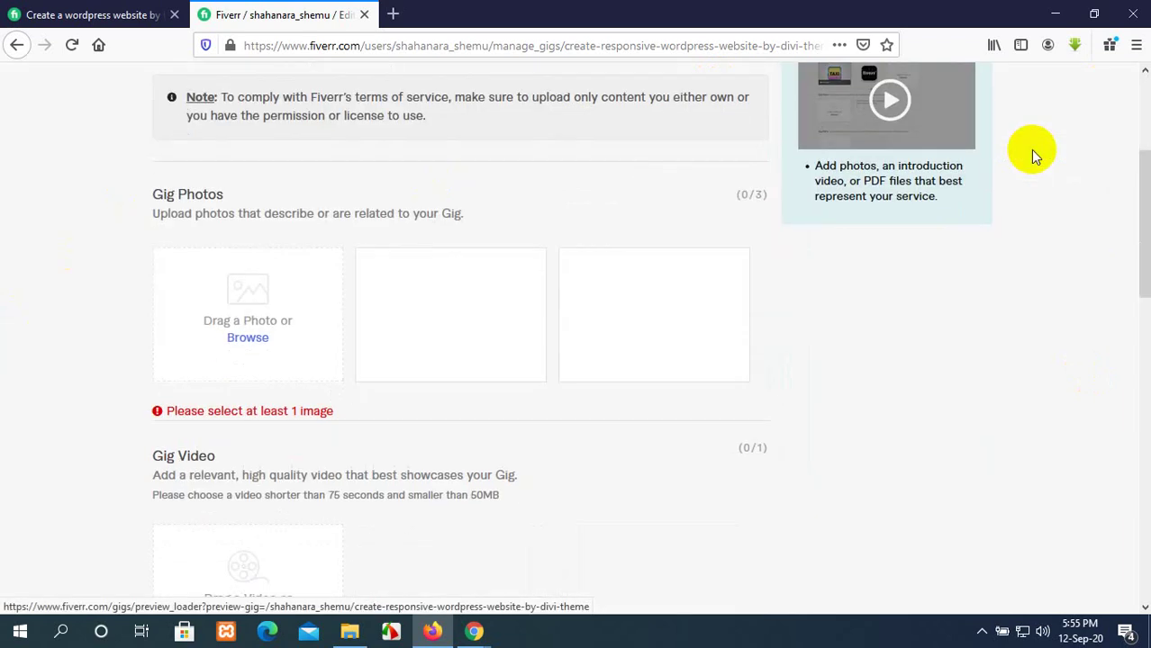
scroll(304, 214, up, 3)
scroll(270, 270, down, 3)
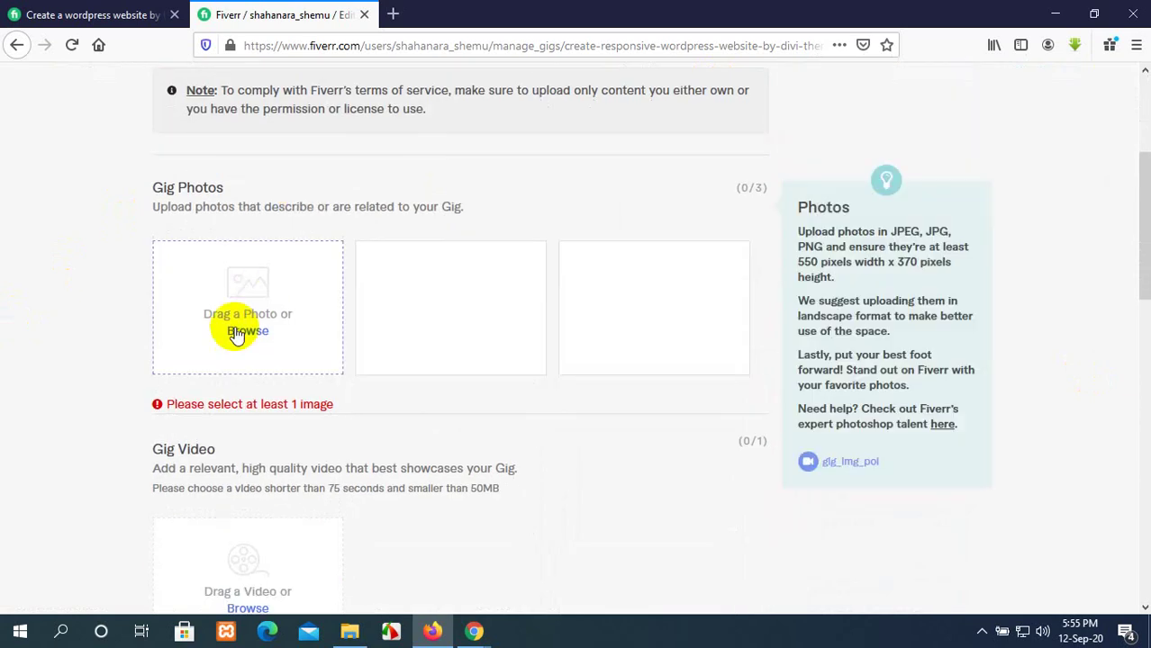
click(248, 331)
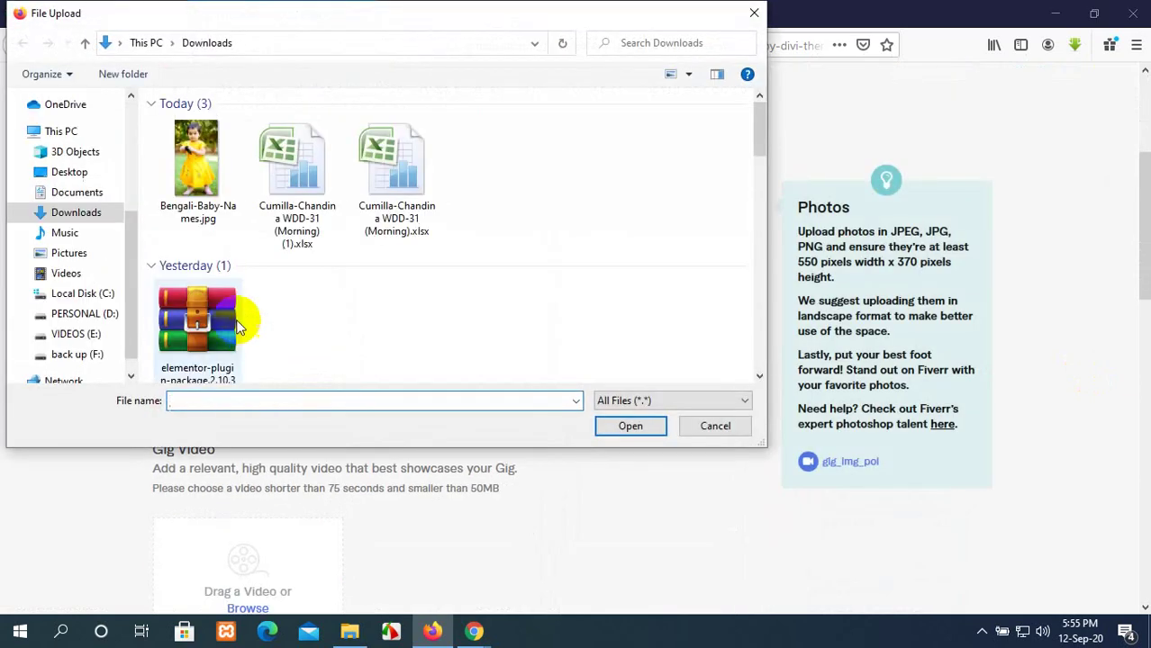
Upload 1_Wxsd6vzQxe6WPidUNJXgwA.jpeg as the primary gig photo and save the gallery
scroll(349, 307, down, 2)
scroll(307, 248, down, 2)
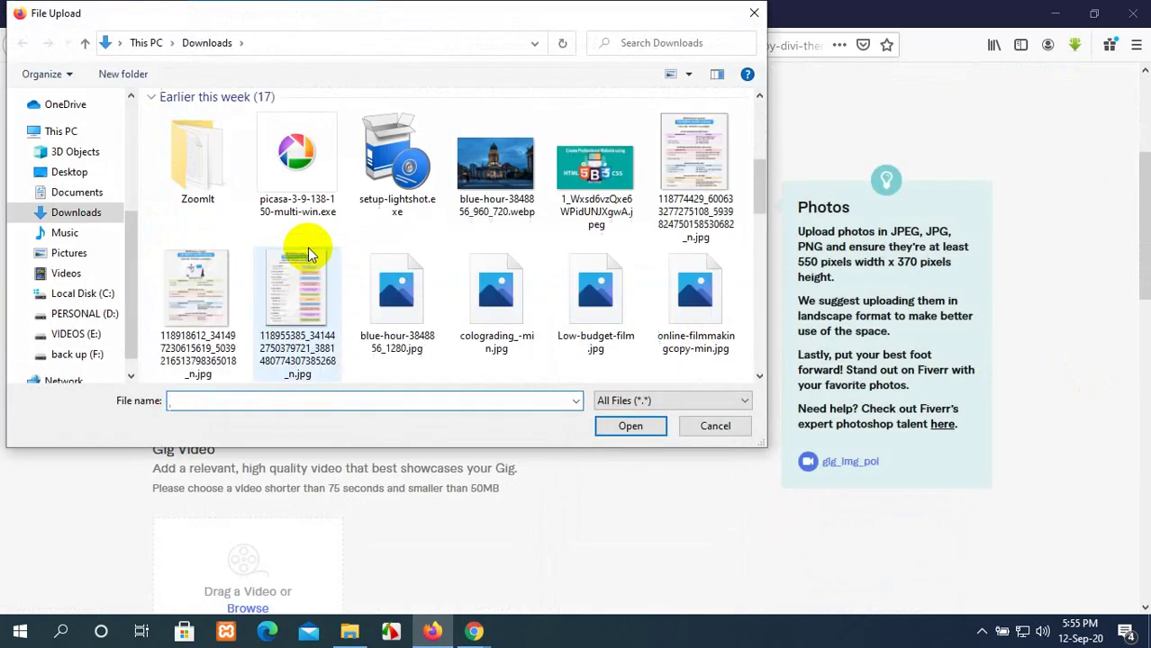
click(581, 184)
click(630, 425)
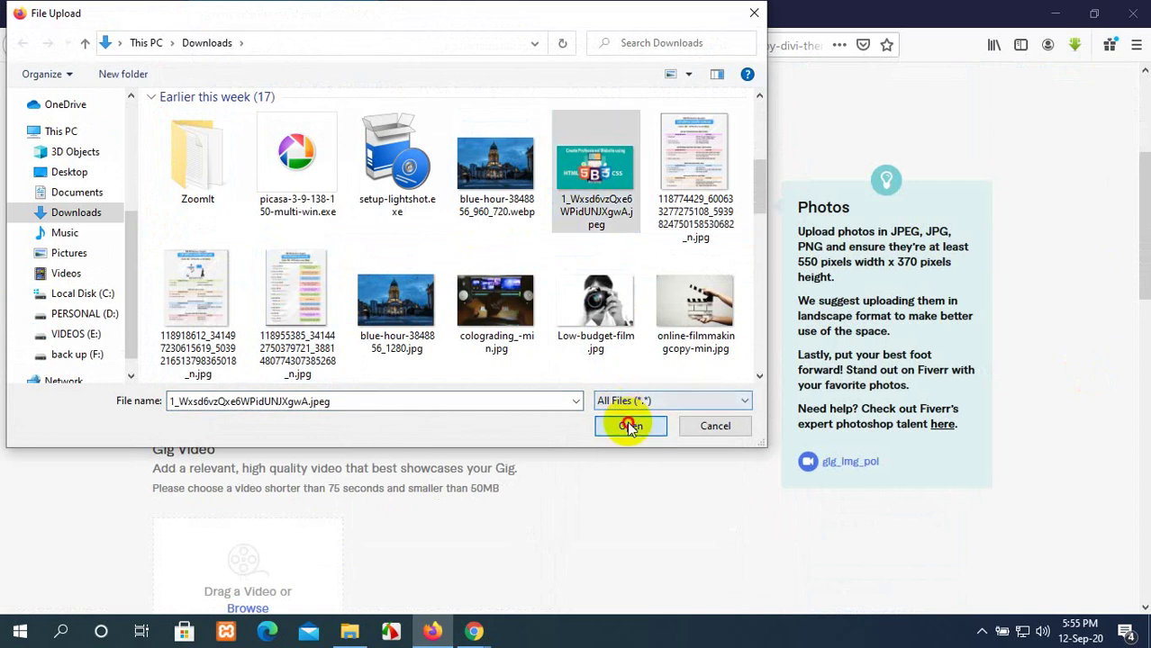
scroll(630, 406, down, 7)
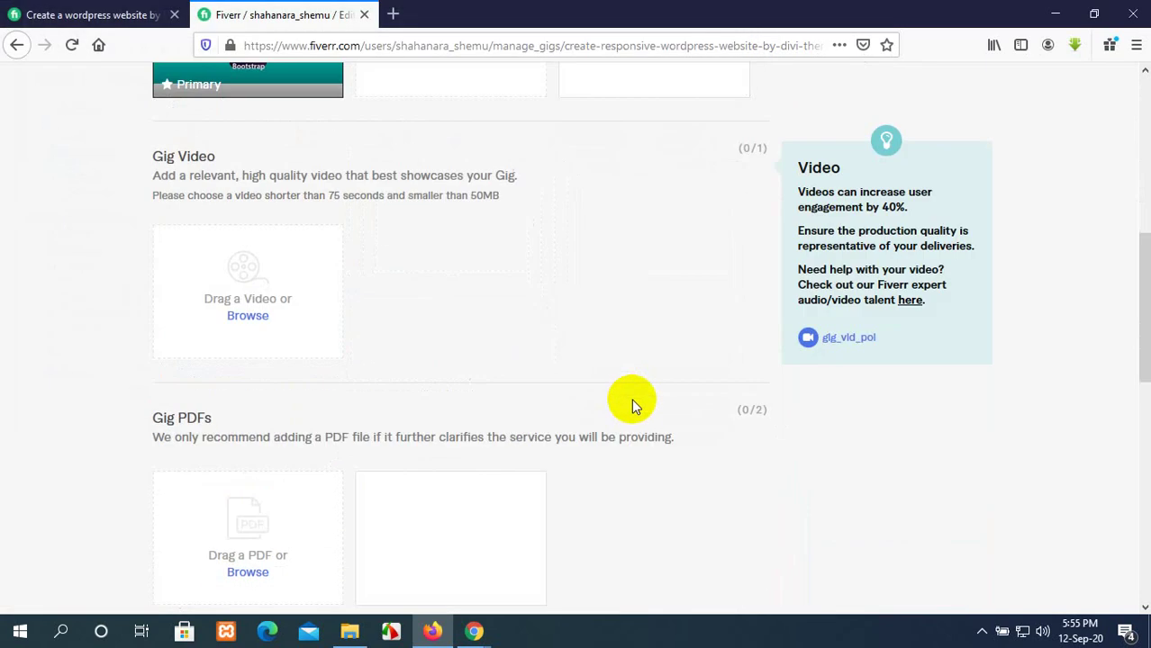
click(690, 357)
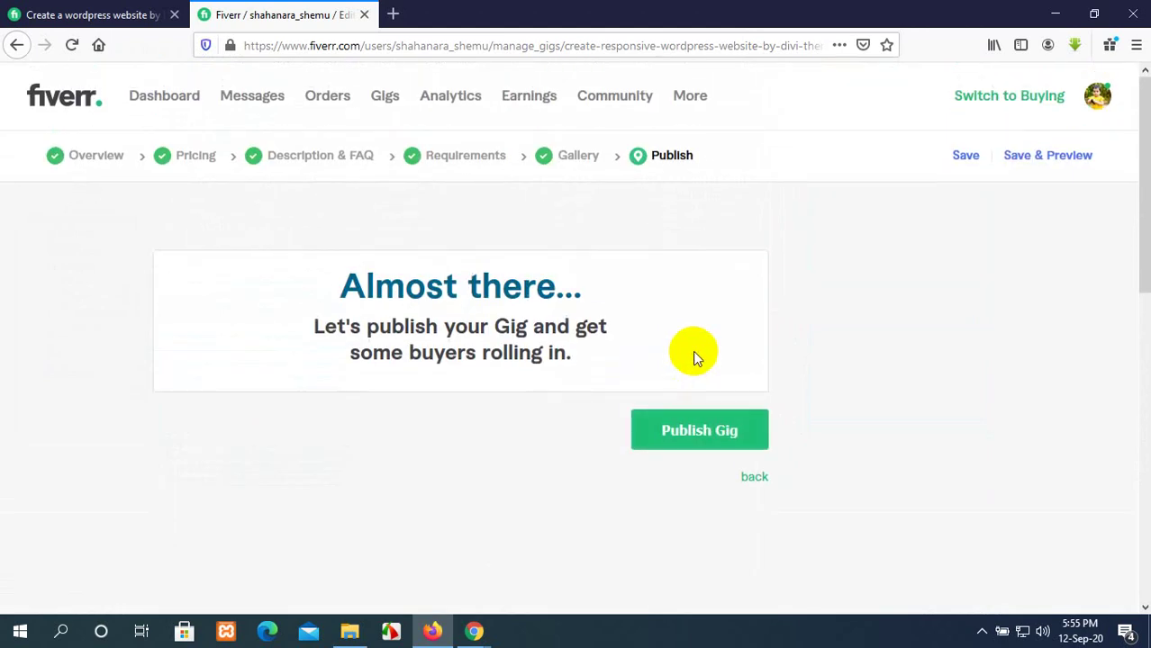
Publish the gig and finish with Done to return to the Gigs list
click(711, 429)
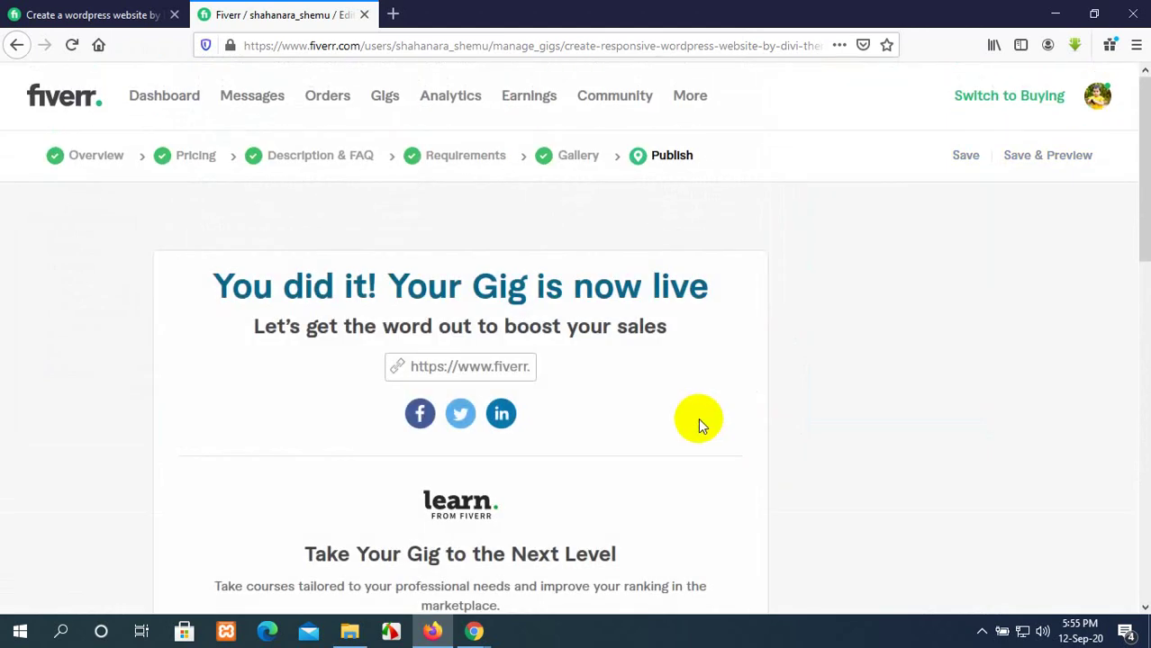
scroll(698, 418, down, 2)
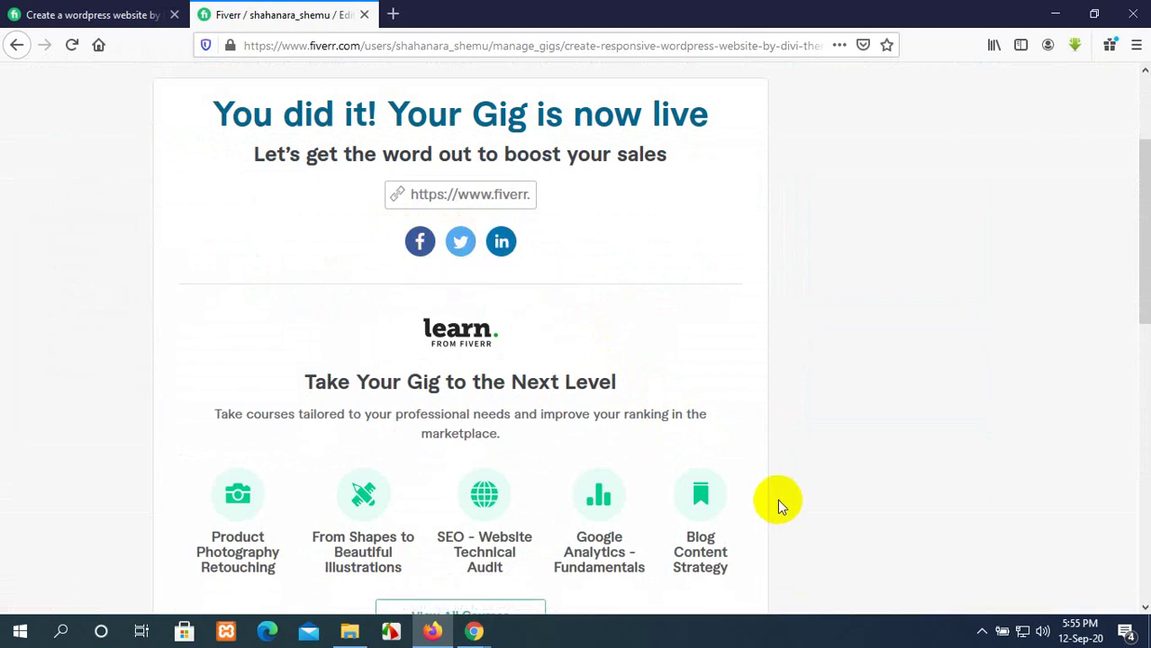
scroll(778, 498, up, 2)
scroll(732, 286, down, 7)
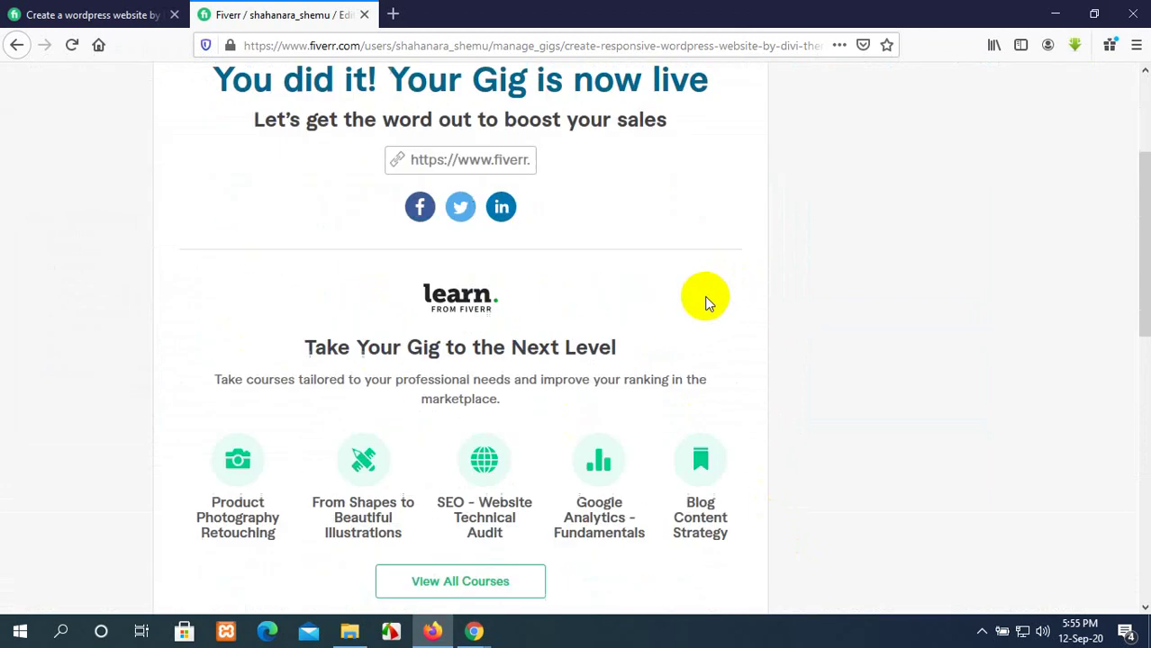
click(723, 205)
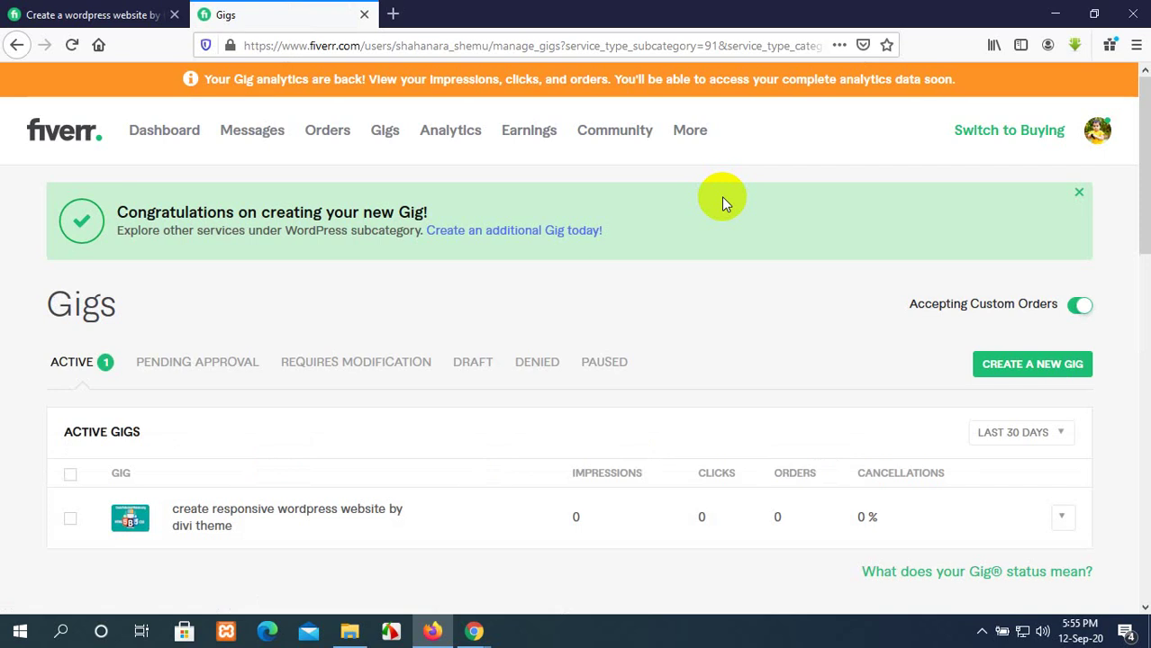
Dismiss the congratulations notice and close Firefox with both Fiverr tabs
scroll(631, 389, down, 2)
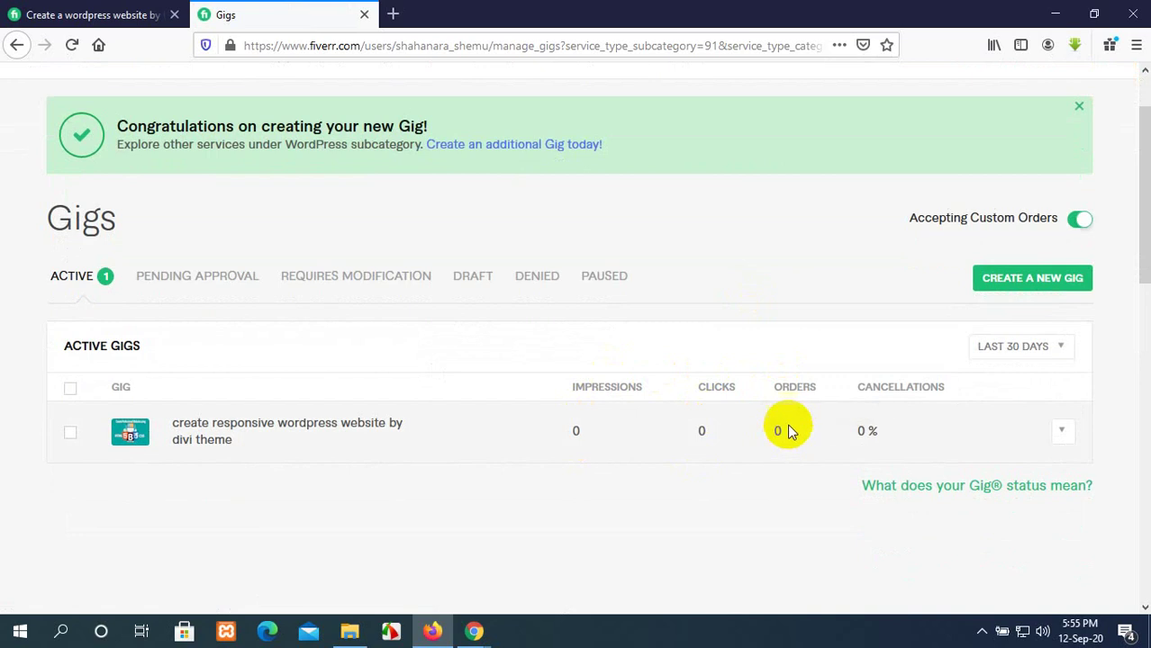
mouse_move(904, 386)
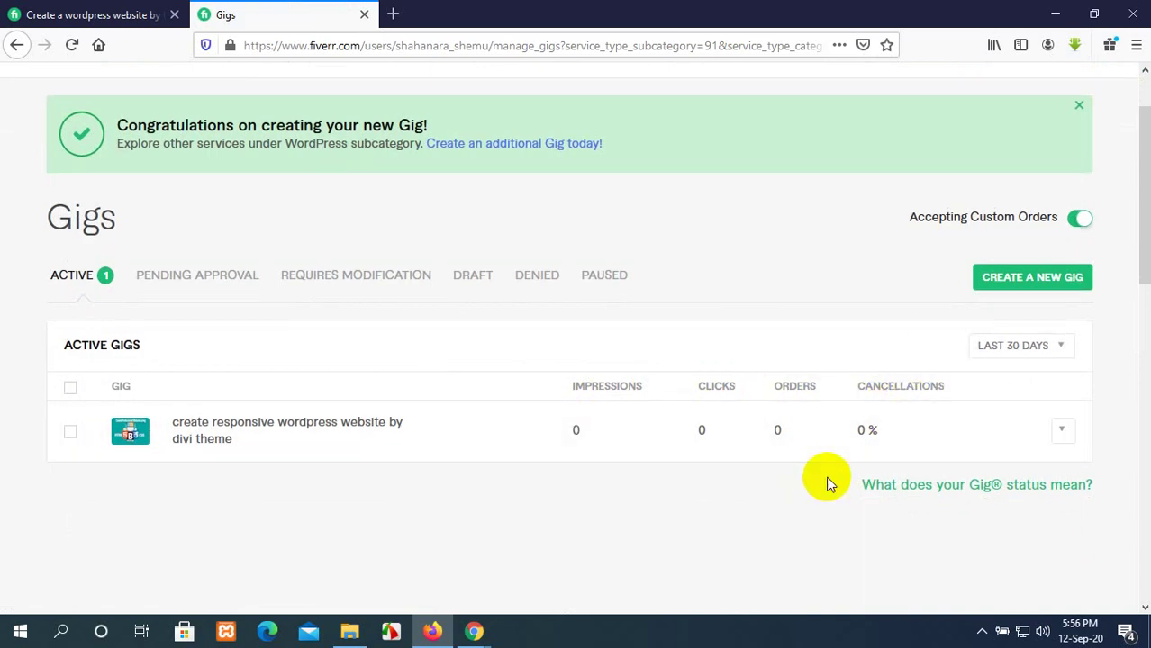
scroll(822, 481, down, 3)
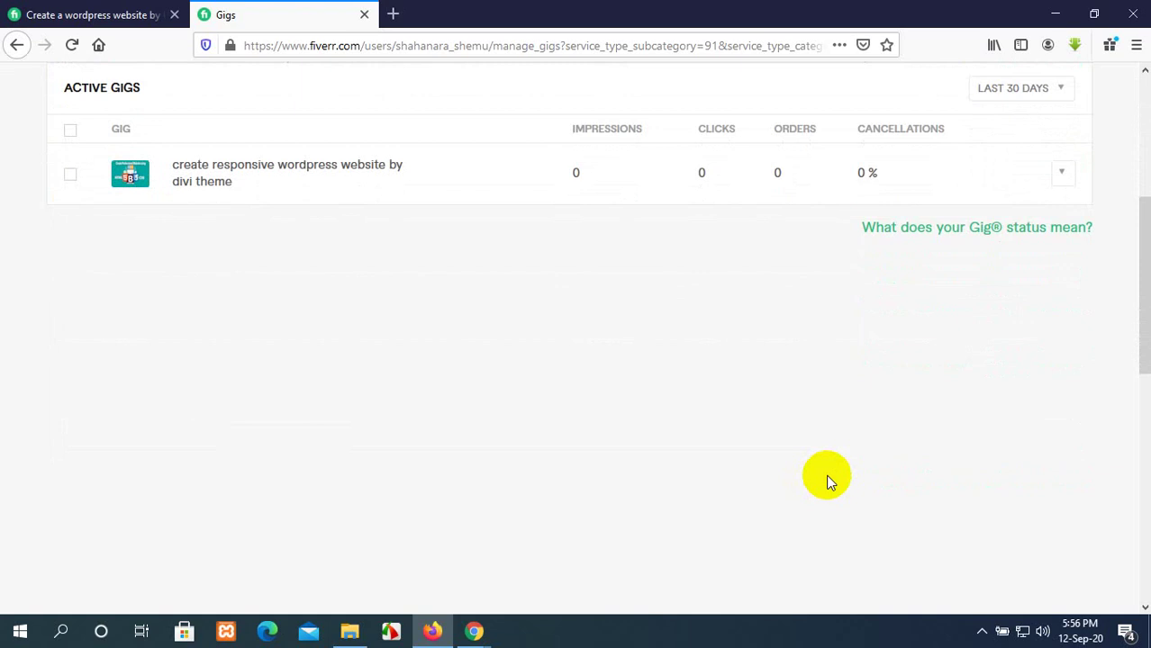
scroll(812, 472, up, 4)
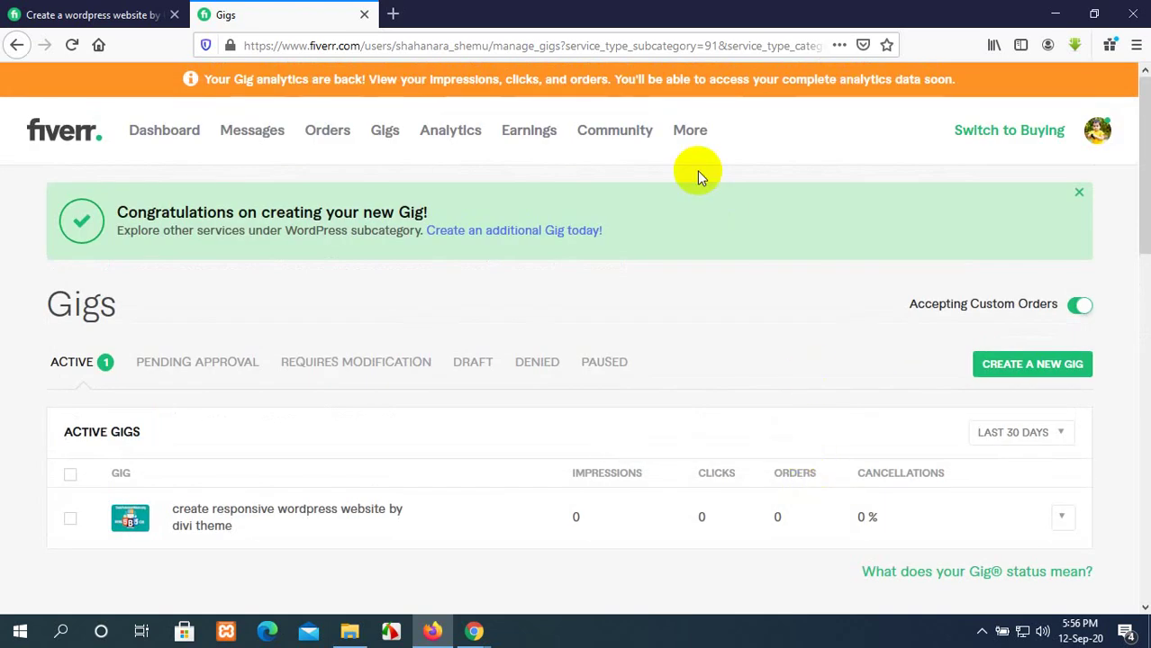
click(1080, 193)
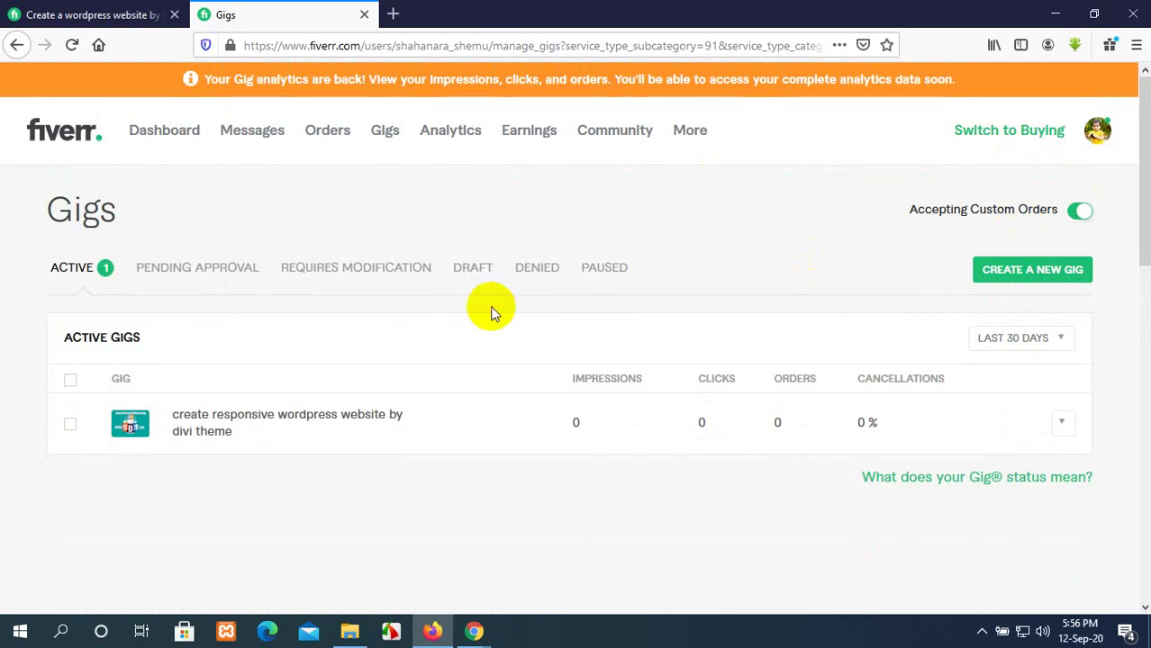
click(108, 15)
click(1133, 12)
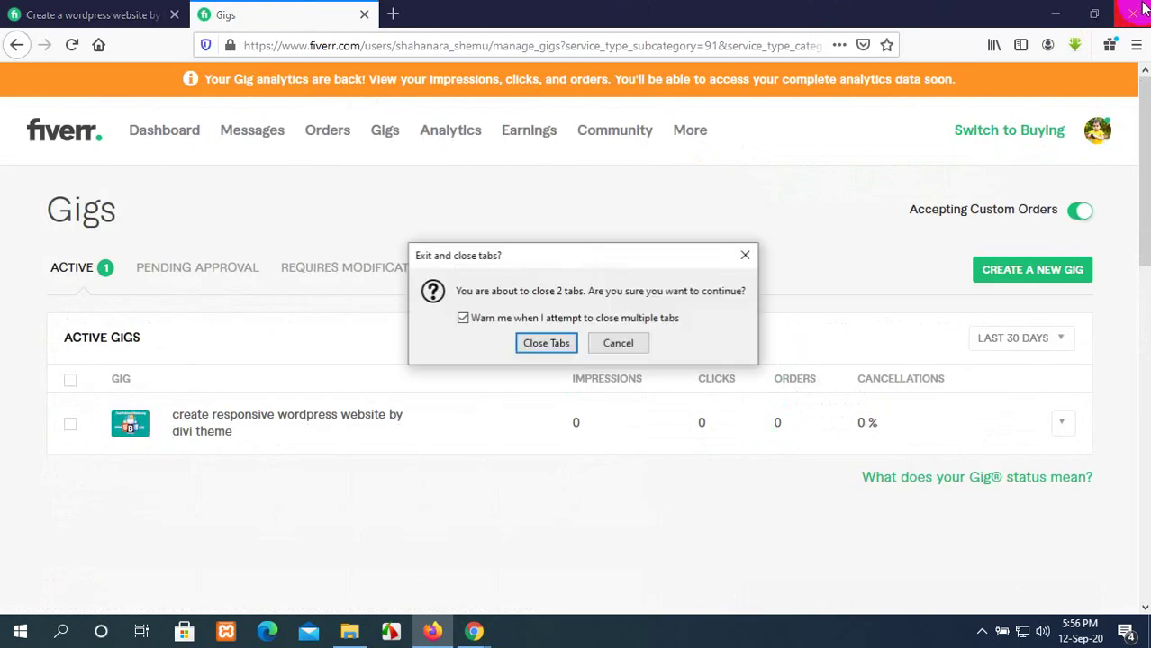
click(547, 345)
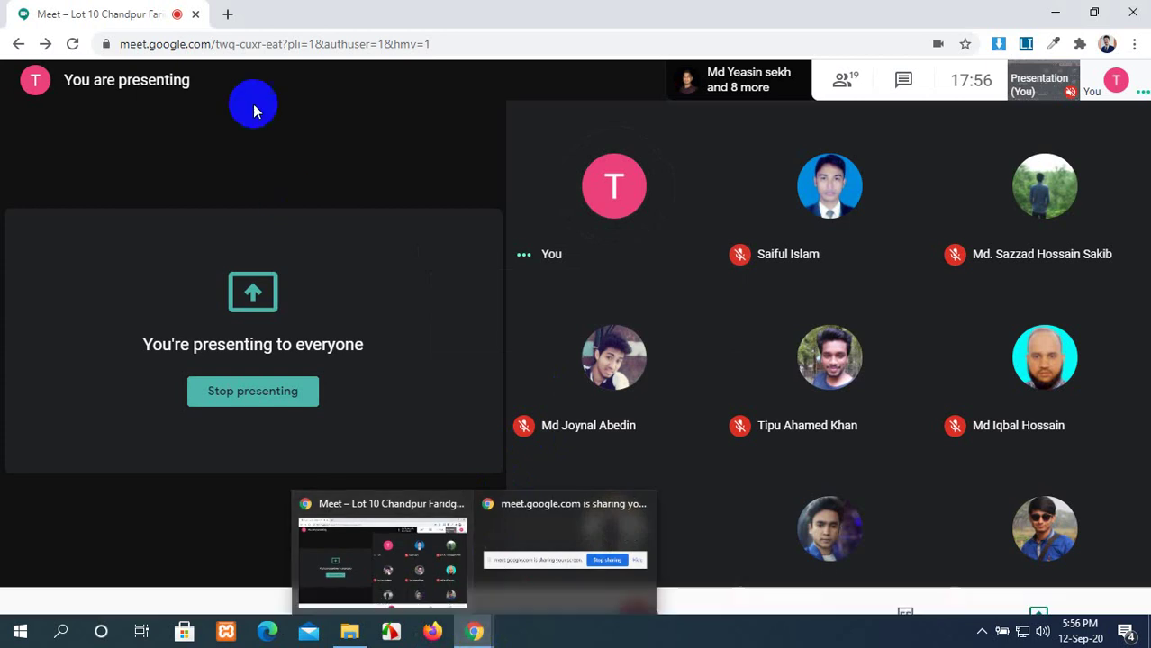
Open the Cha-Far-WDD-08 bookmark in a new Chrome tab
click(228, 15)
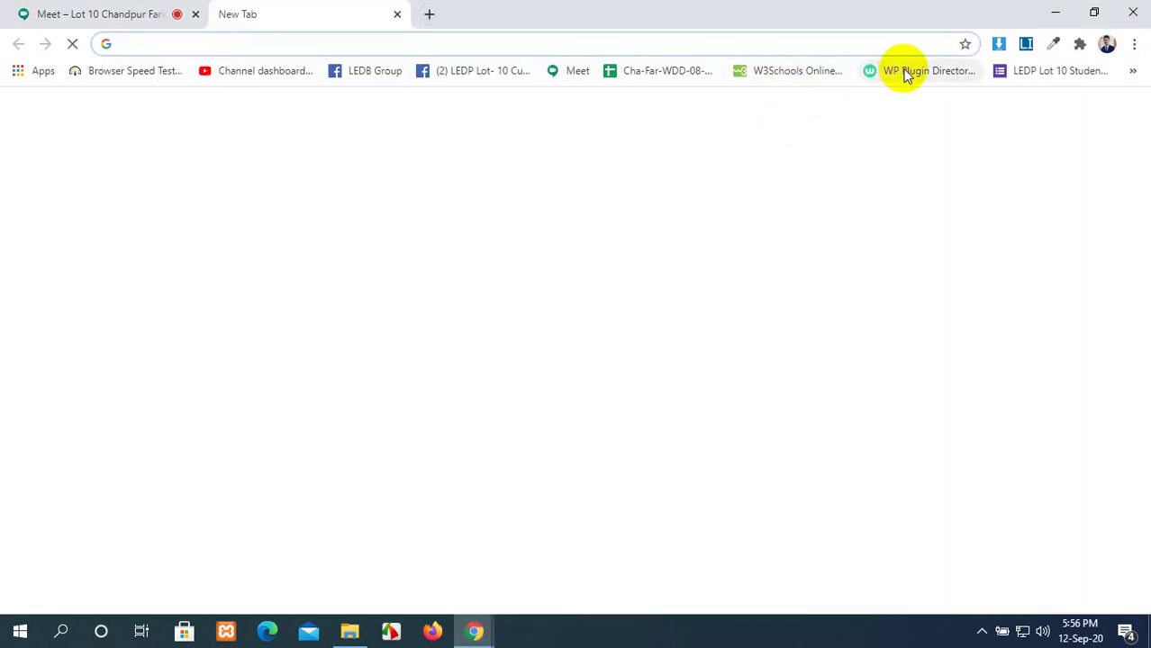
click(633, 71)
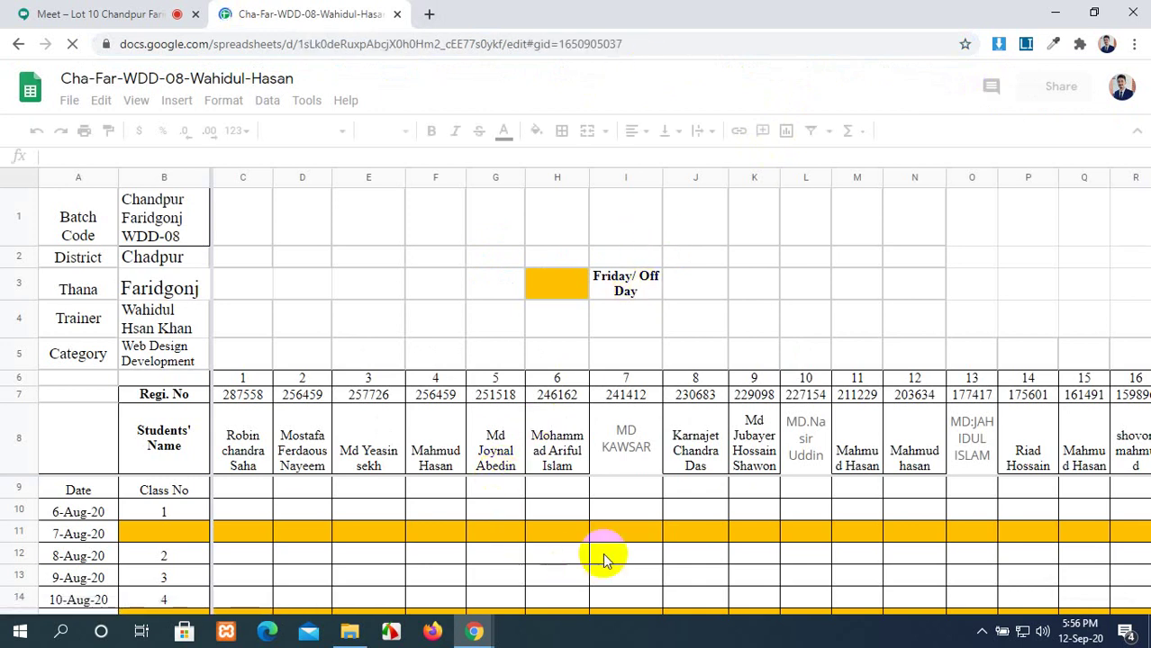
Scroll to the blank 12-Sep-20 row and select cell C47
scroll(540, 541, down, 5)
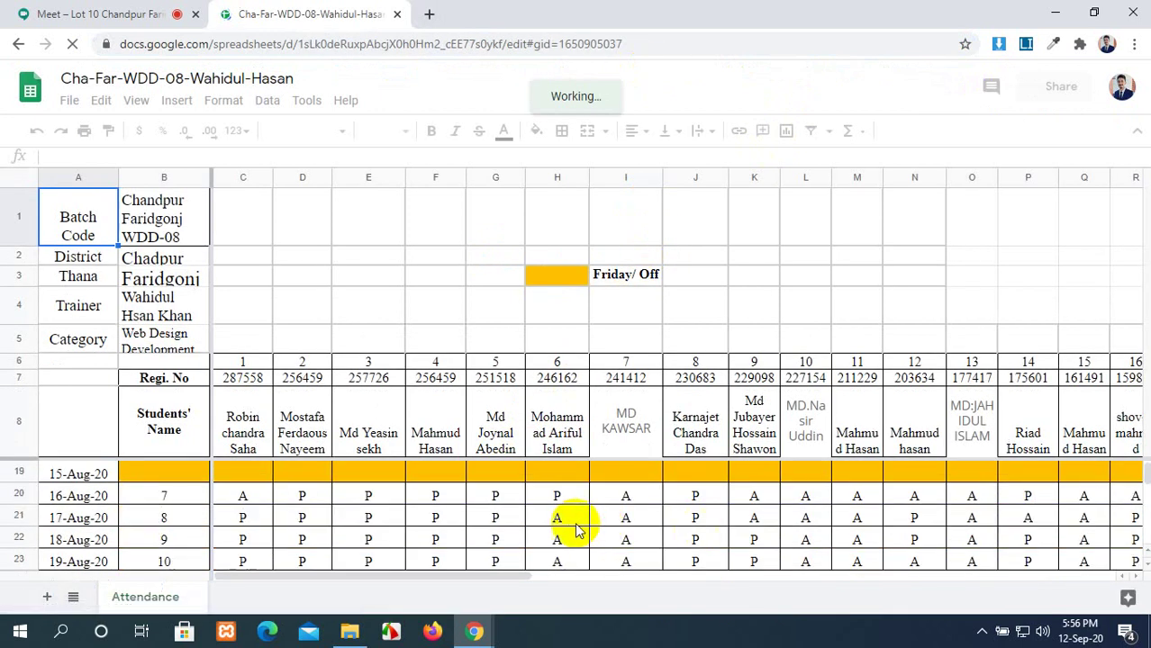
scroll(576, 530, down, 5)
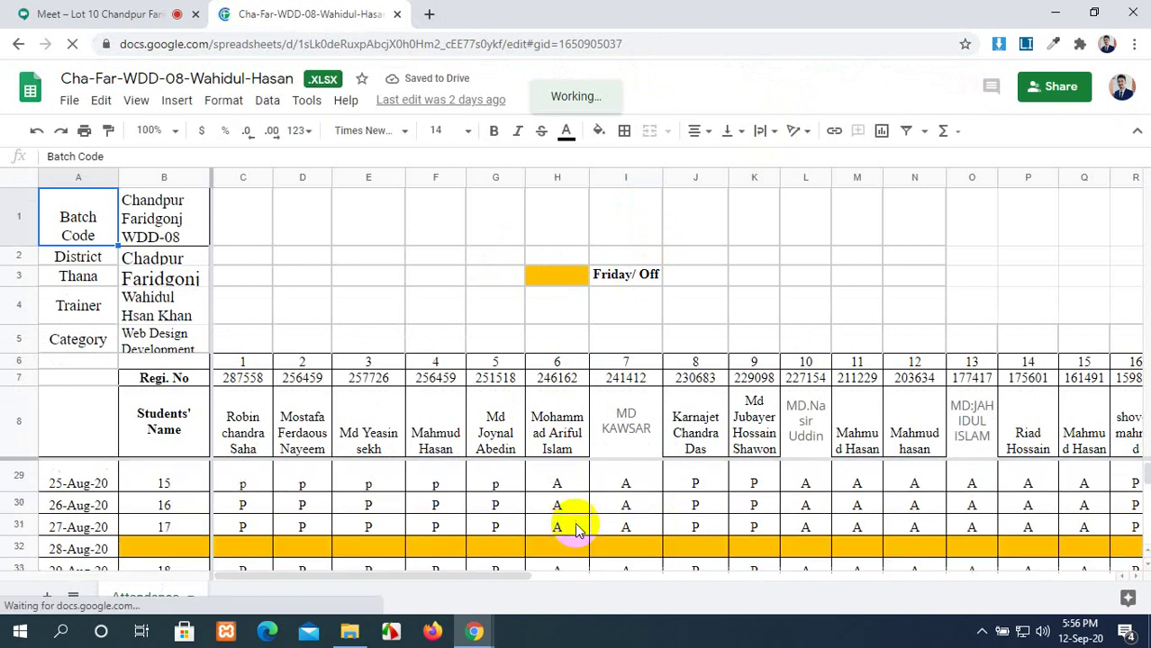
scroll(576, 529, down, 6)
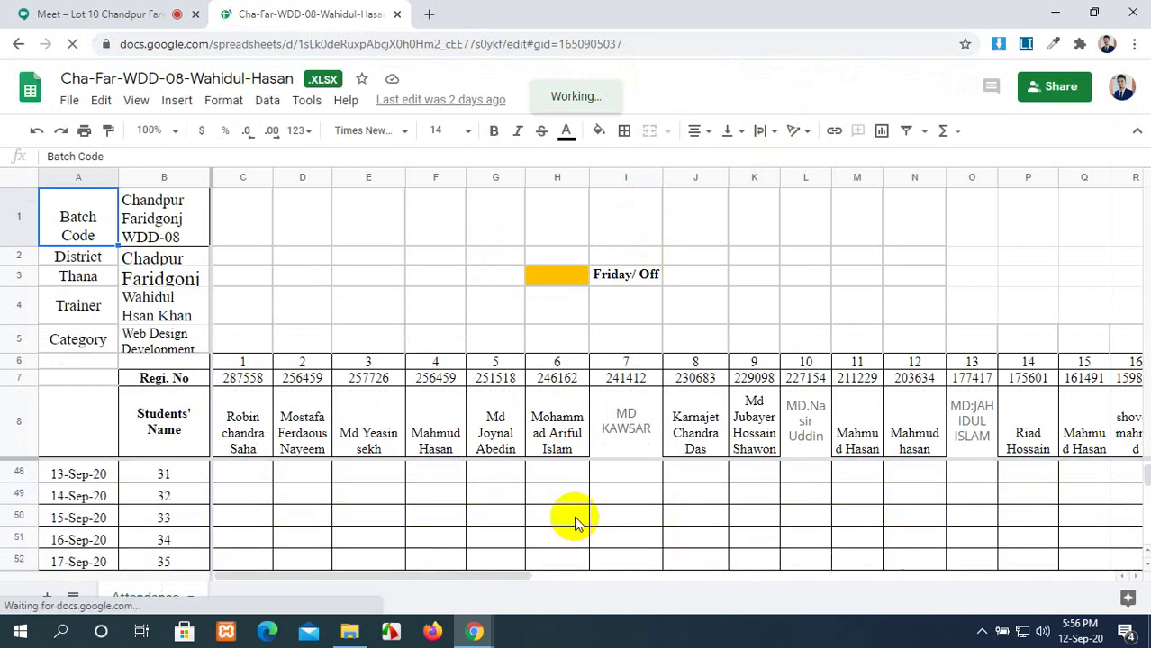
scroll(577, 522, up, 1)
scroll(576, 521, up, 1)
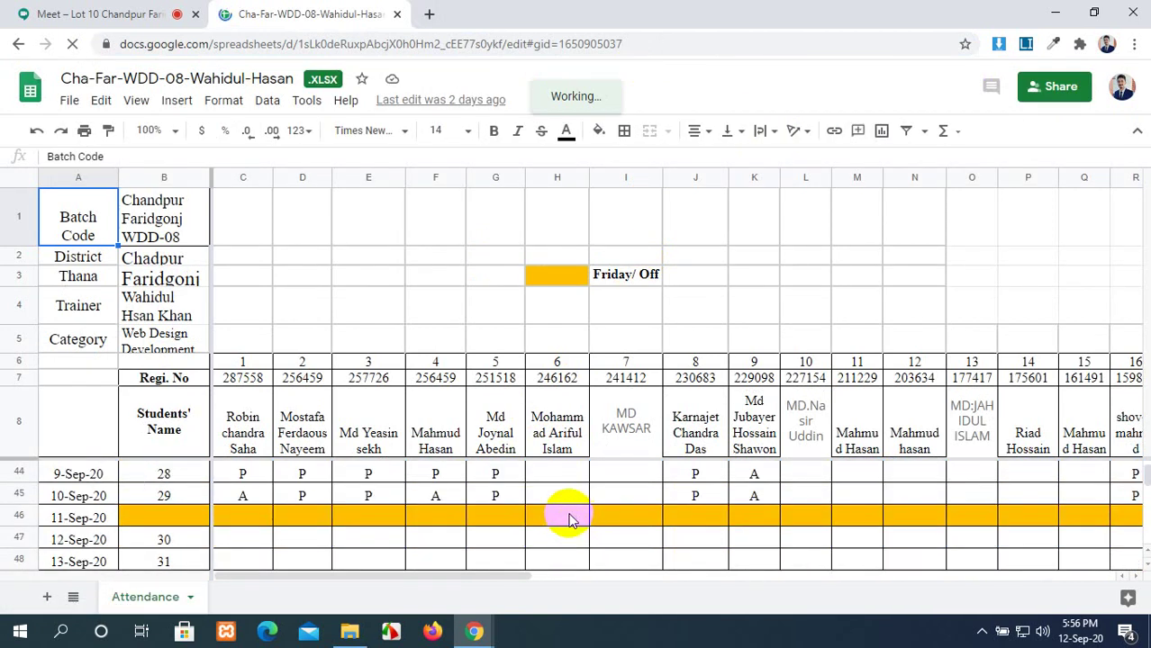
click(230, 538)
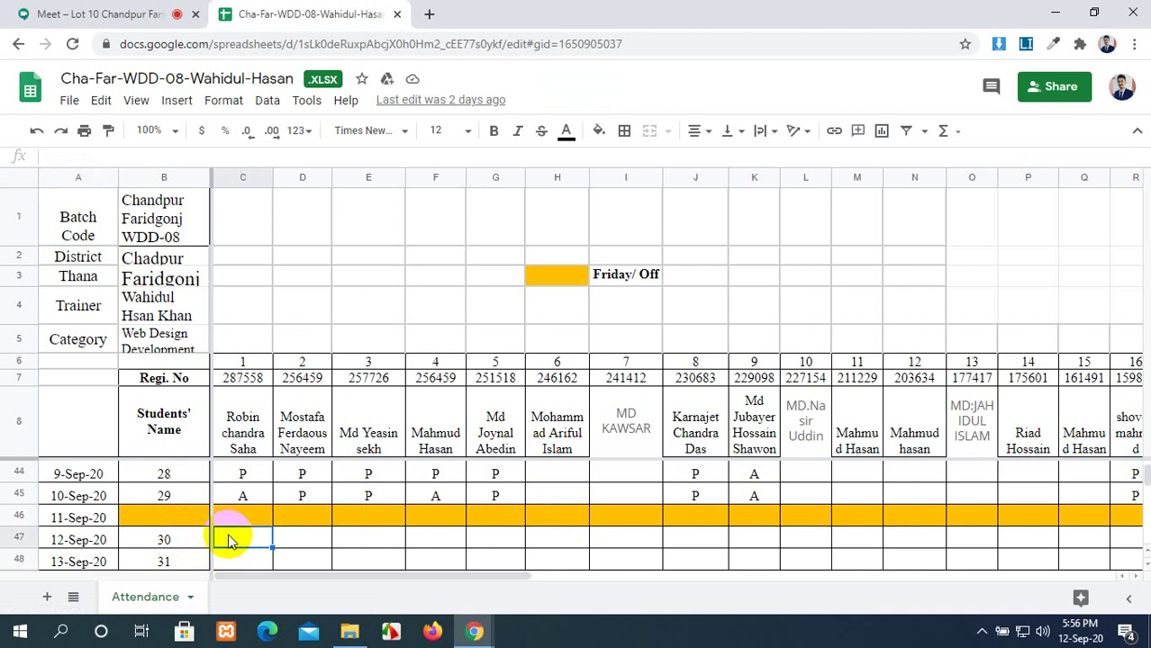
Mark students in C47–G47 and J47 present with P for 12-Sep-20
text(P)
click(302, 539)
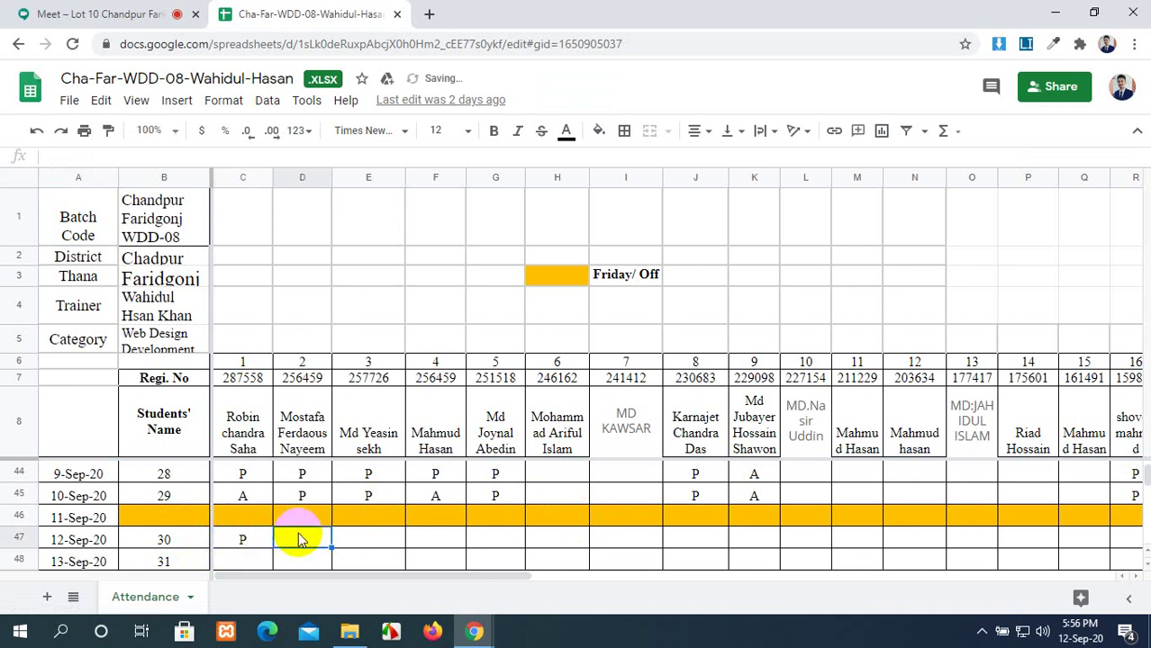
text(P)
click(369, 543)
text(P)
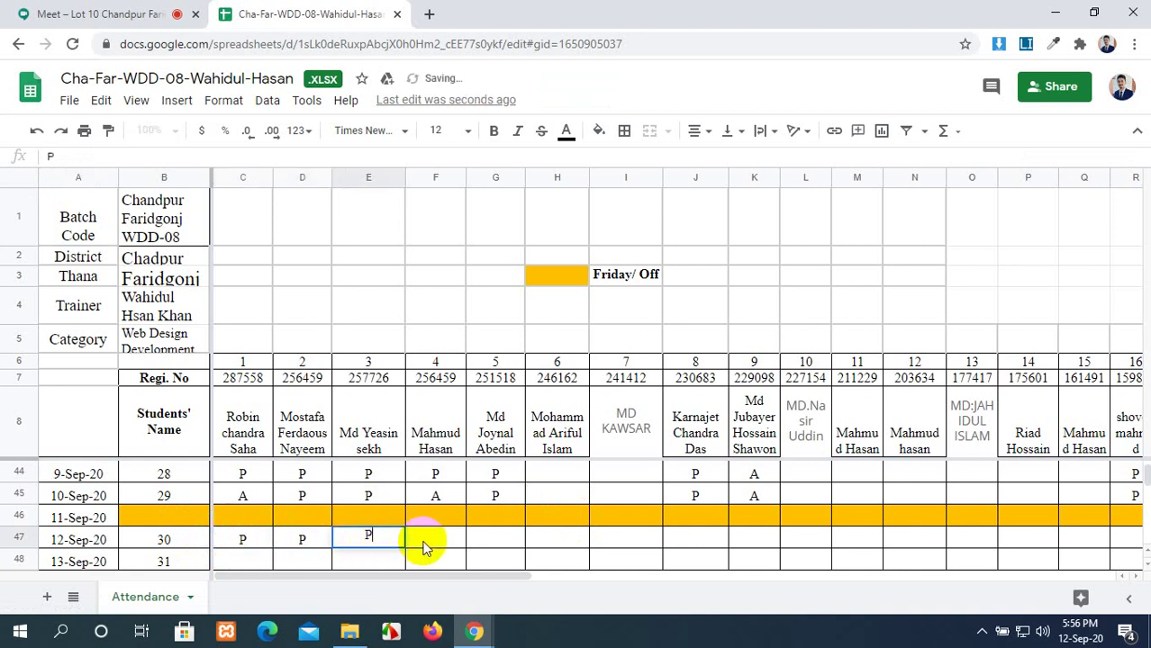
click(426, 546)
text(P)
click(489, 540)
text(P)
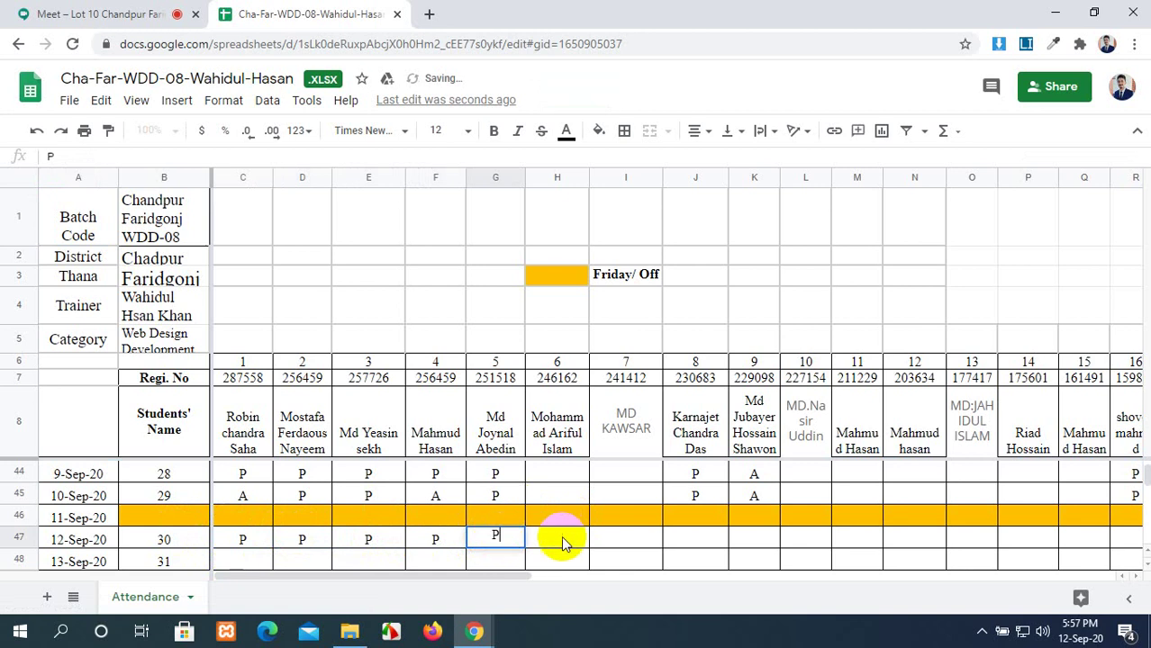
click(695, 535)
text(P)
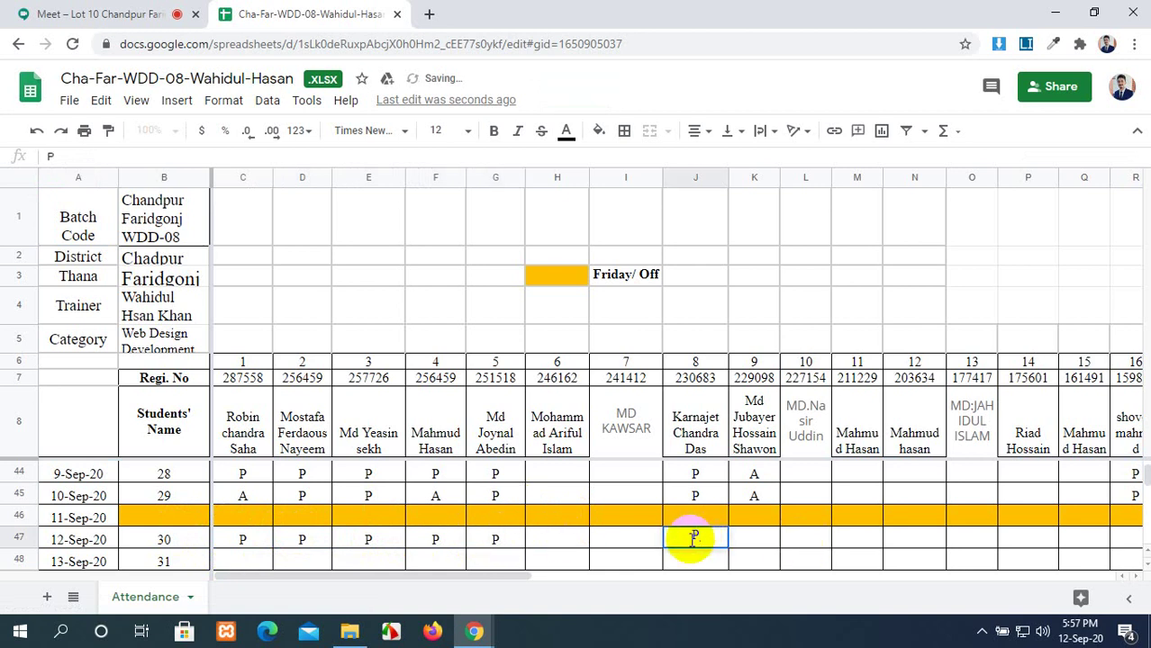
Correct the 10-Sep-20 row: re-enter A in C45 and change F45 to P
click(482, 576)
drag(482, 576, 590, 540)
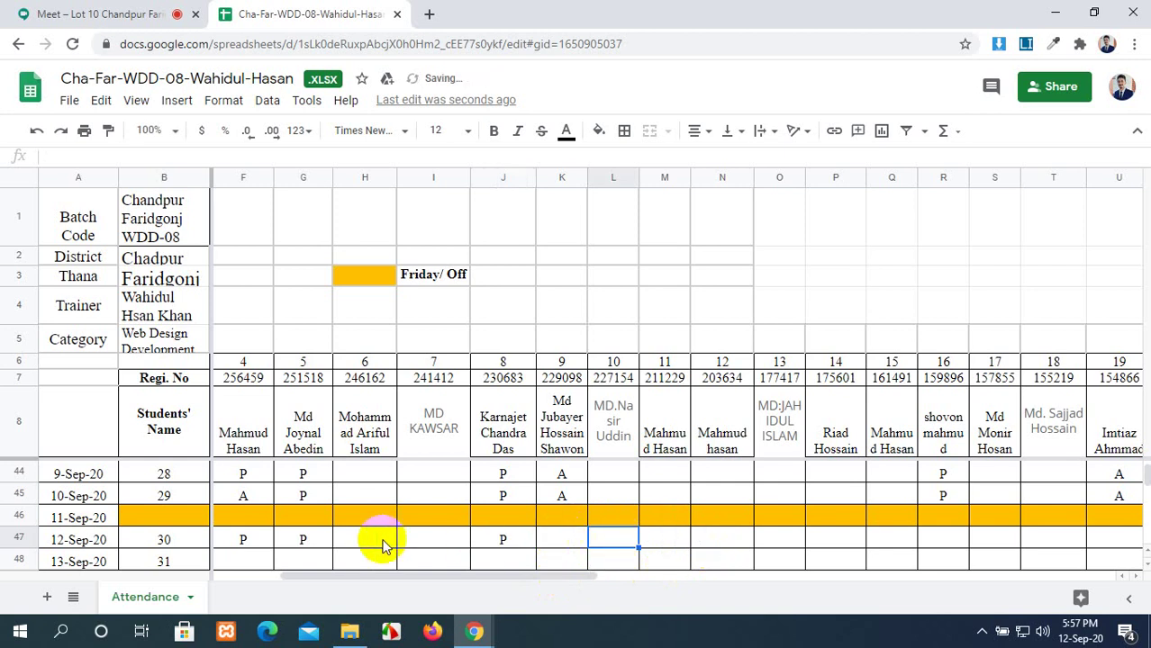
drag(398, 570, 311, 579)
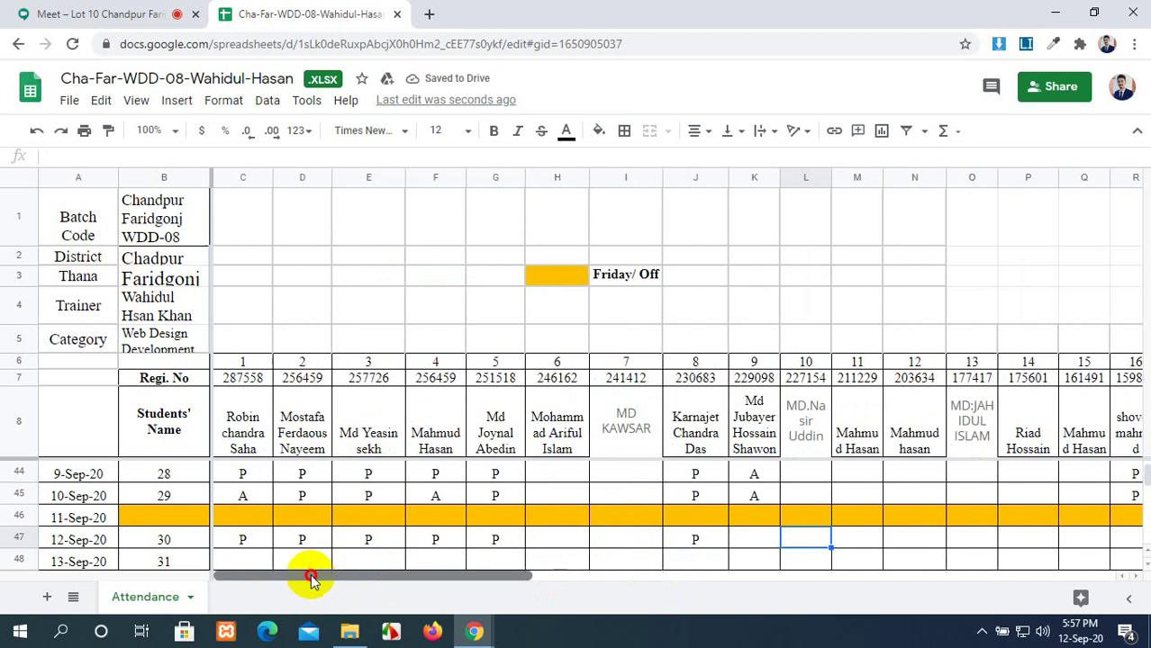
click(262, 497)
key(Delete)
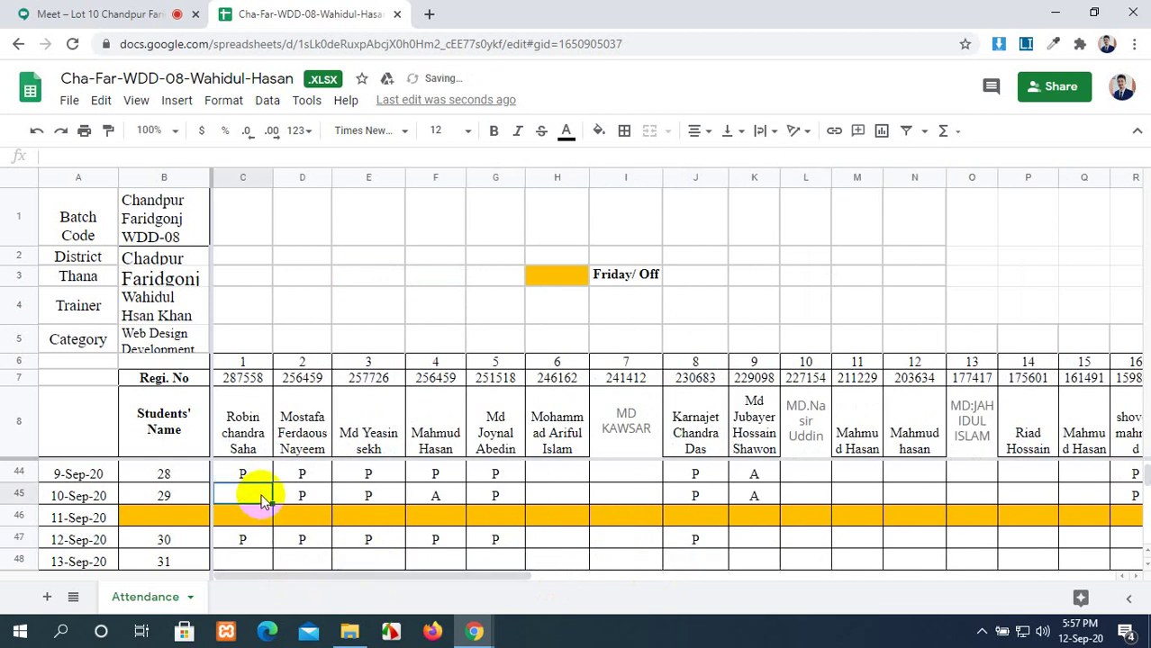
text(A)
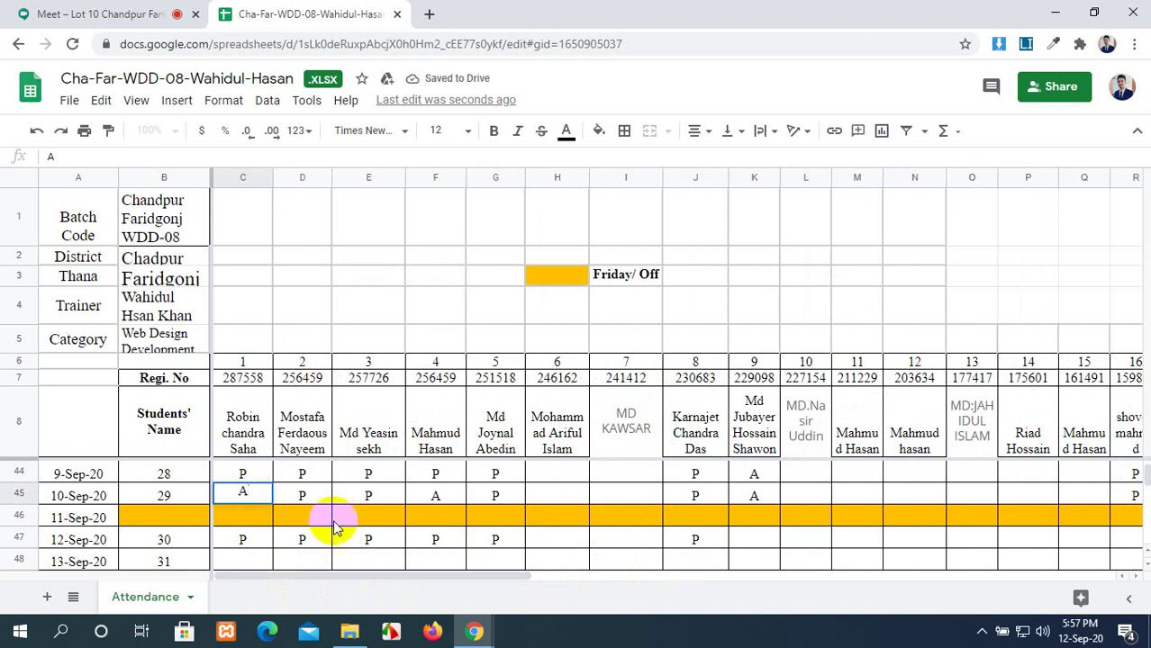
click(450, 499)
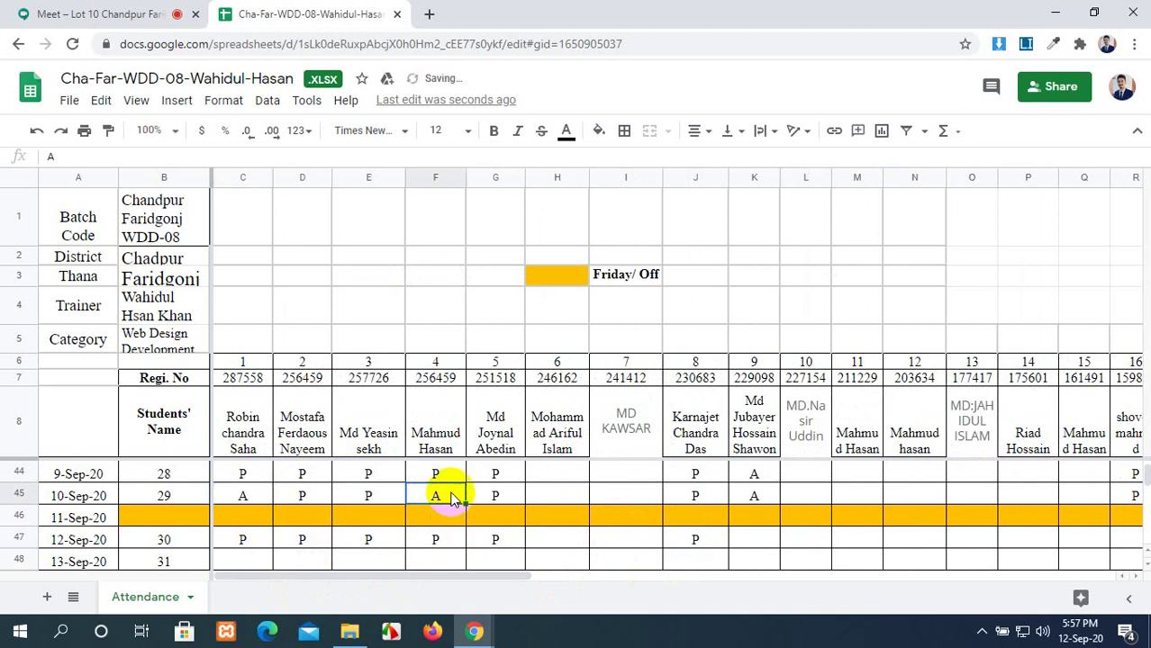
text(P)
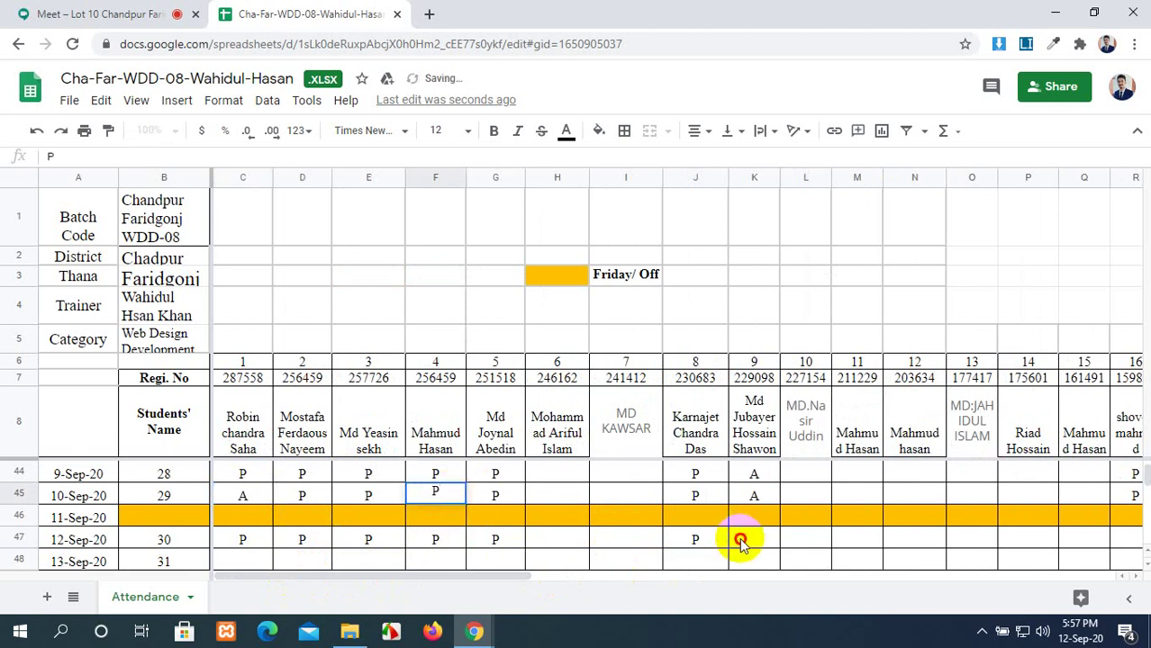
Mark K47 present with P for 12-Sep-20
click(744, 541)
text(P)
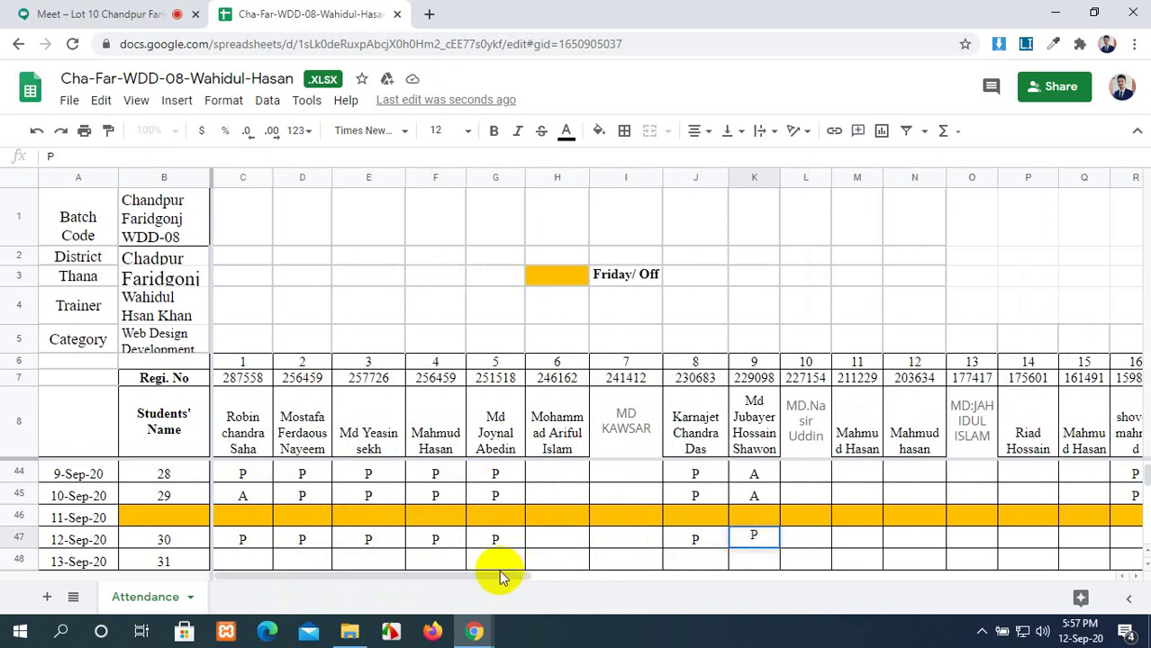
drag(499, 576, 653, 595)
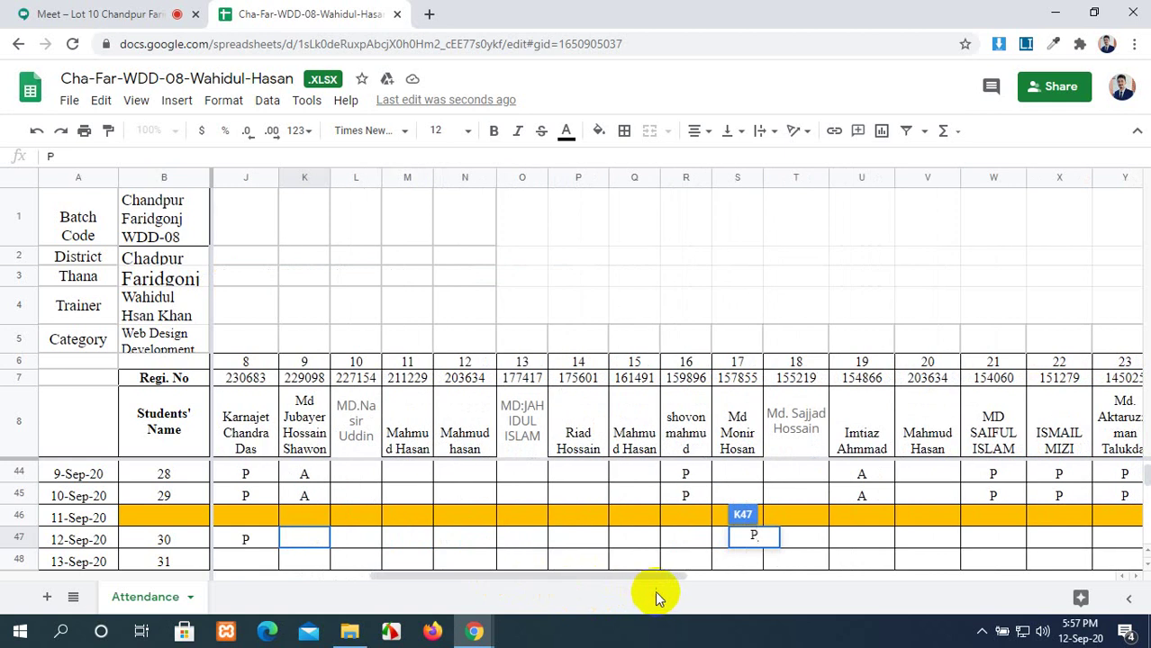
Enter P in R47, U47, W47, X47 and Y47 for 12-Sep-20
click(690, 540)
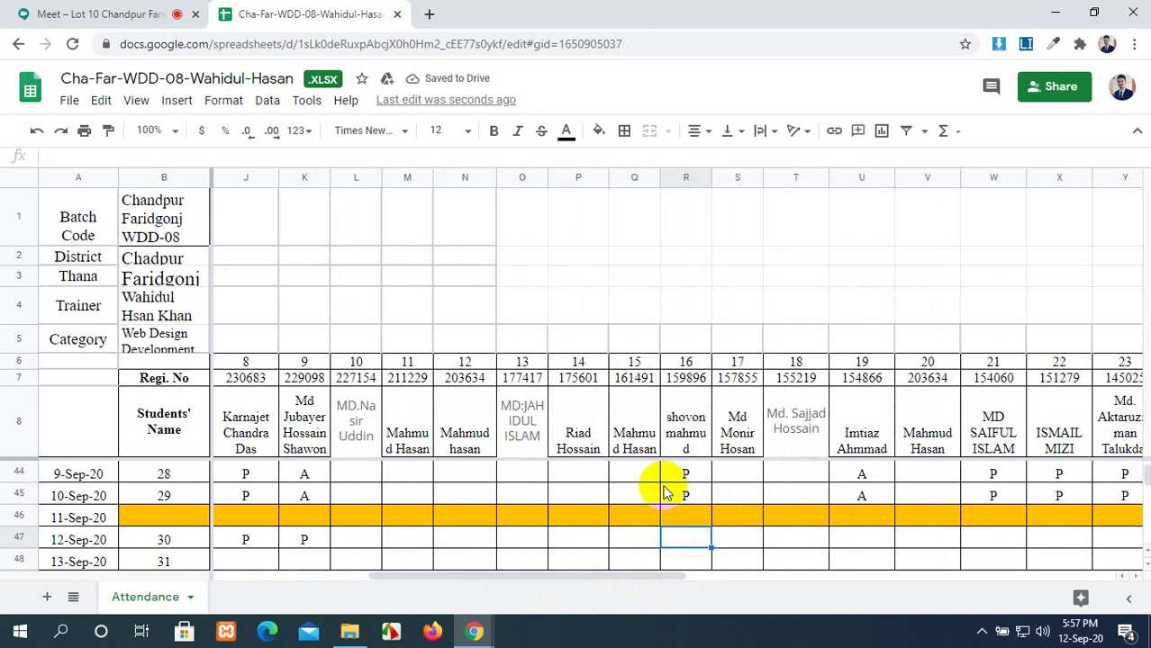
text(P)
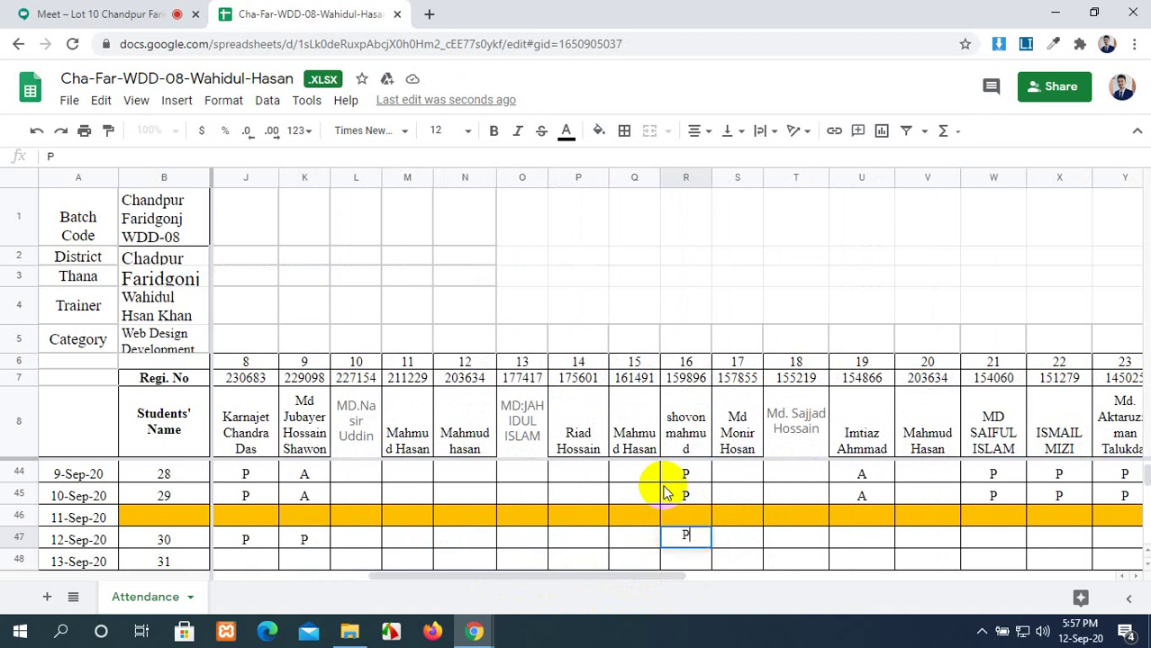
click(864, 541)
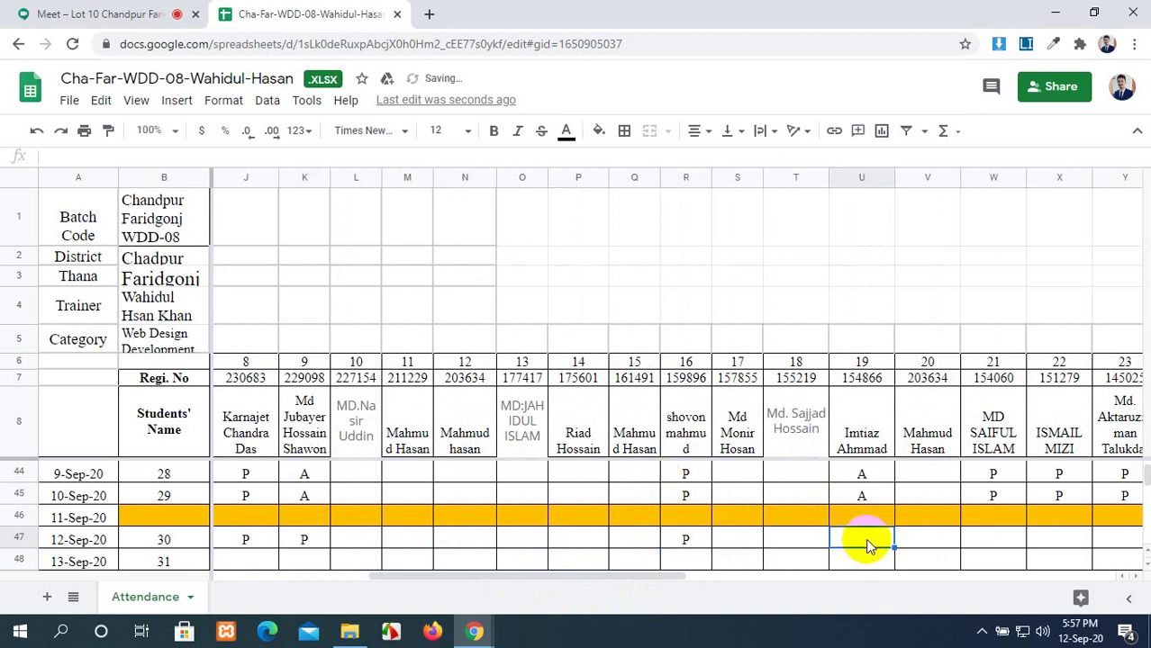
text(P)
click(993, 539)
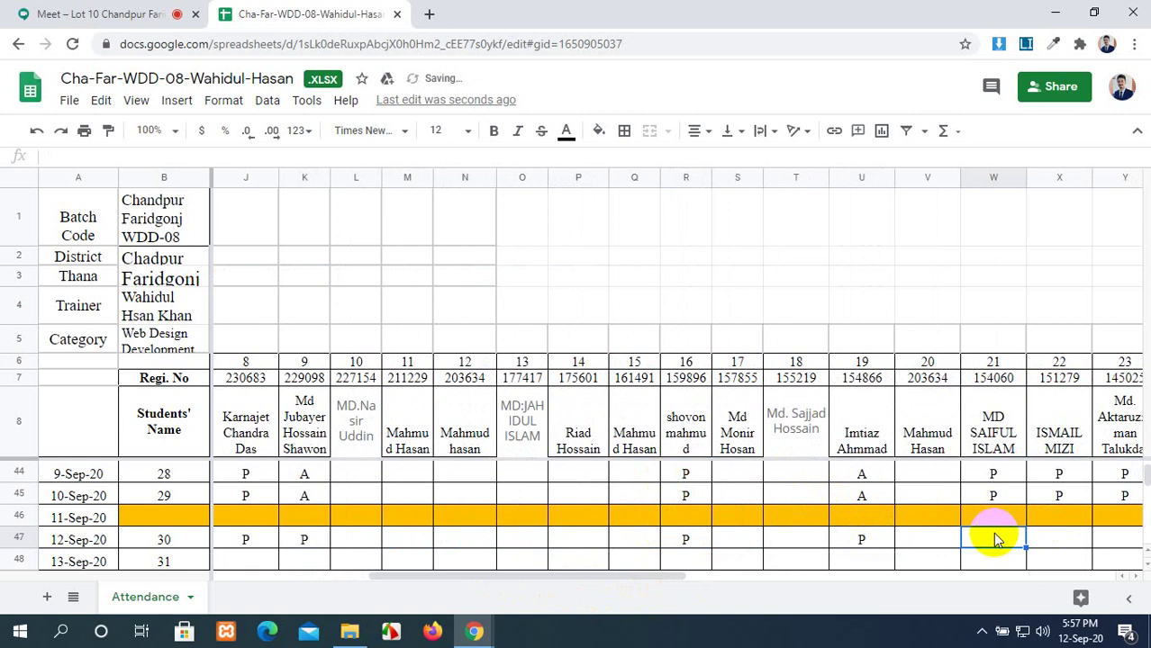
text(P)
click(1074, 538)
text(P)
click(1119, 540)
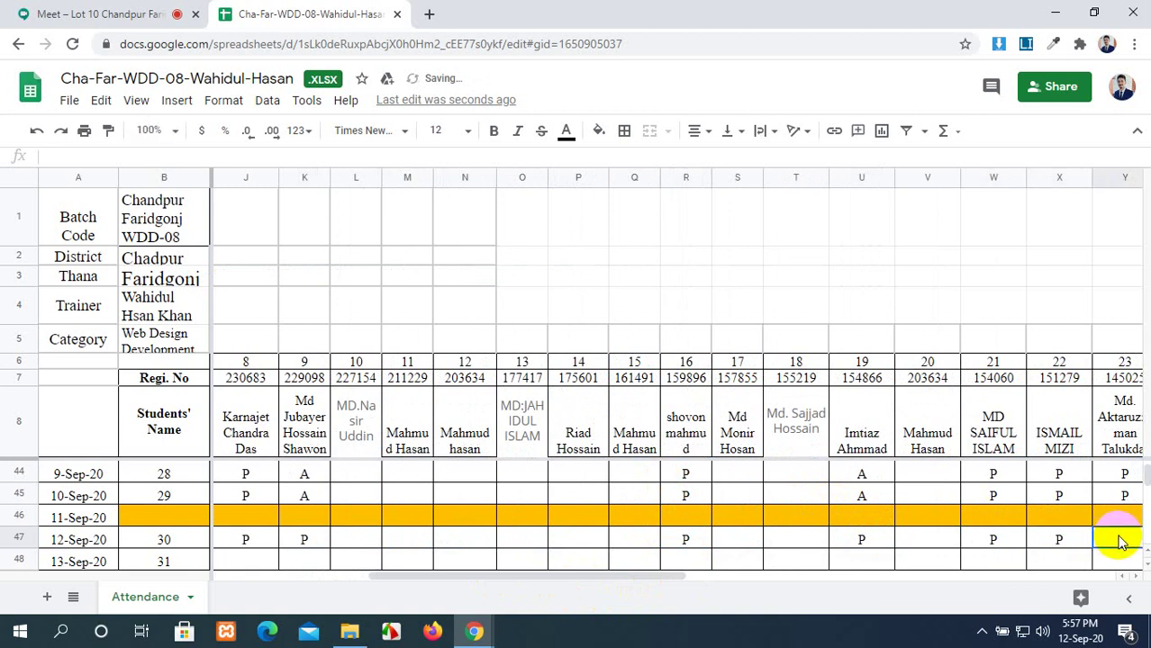
text(P)
Enter P in AB47–AE47 and mark AG47 absent with A
drag(527, 581, 709, 583)
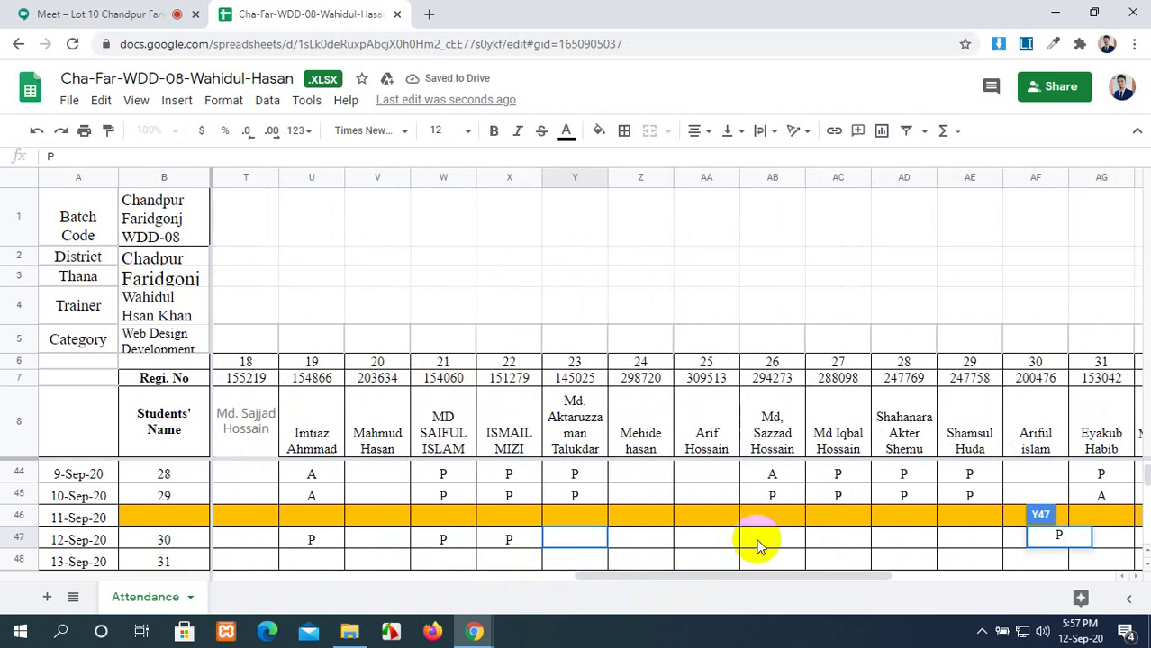
click(756, 545)
text(P)
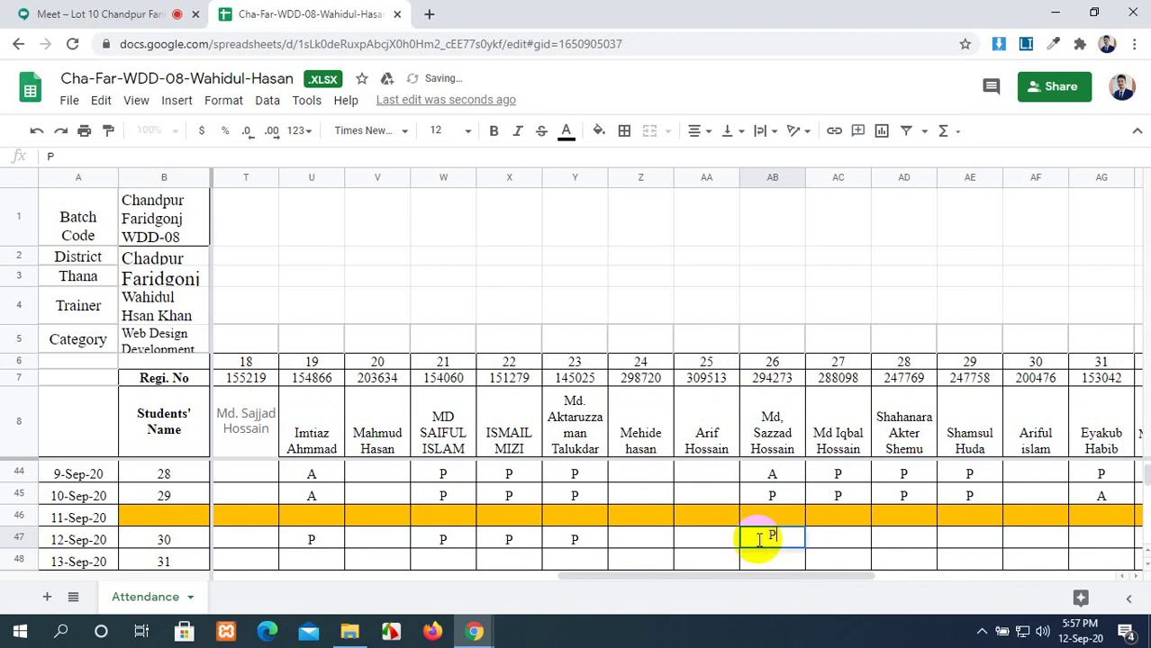
click(854, 538)
text(P)
click(897, 543)
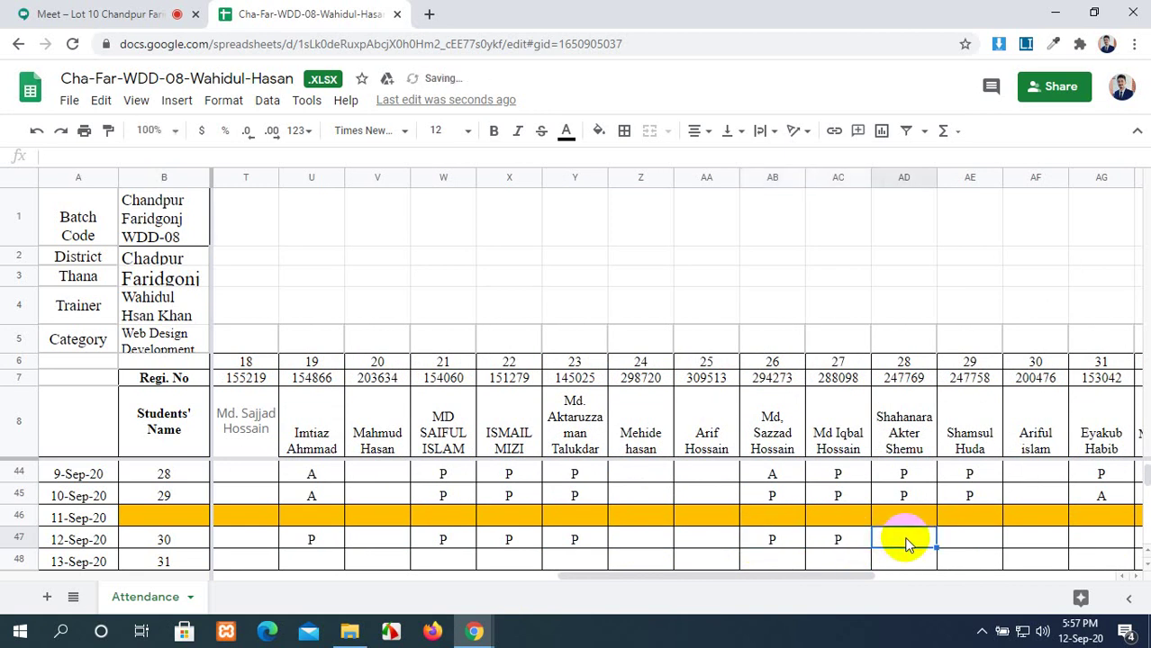
text(P)
click(950, 538)
text(P)
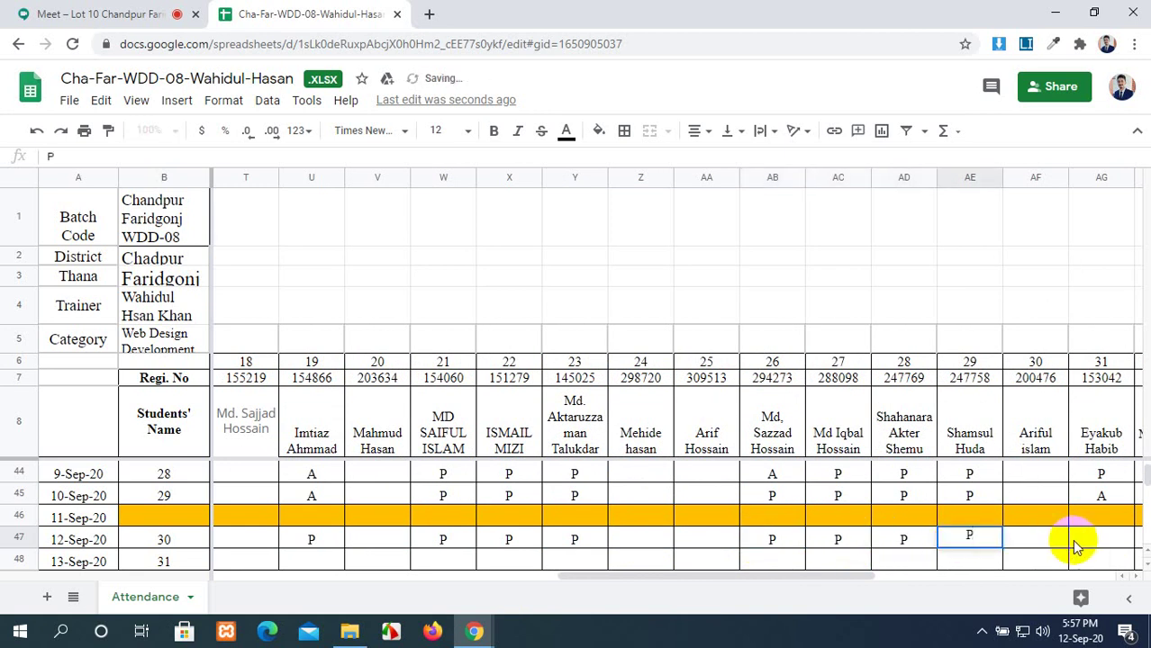
click(1083, 537)
text(A)
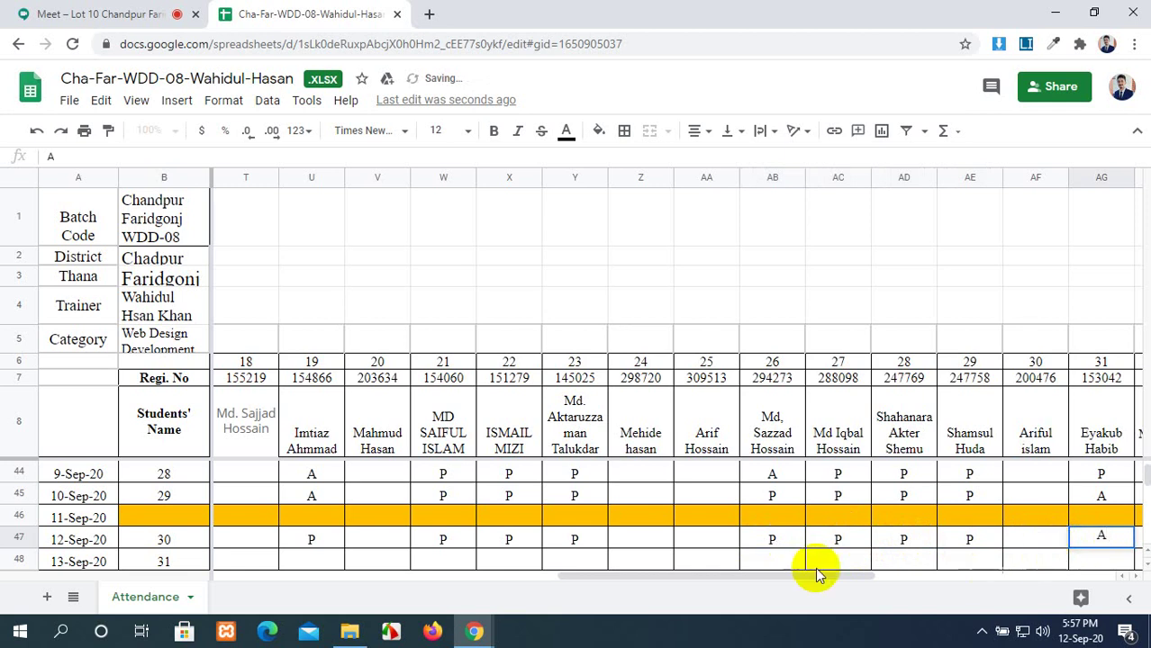
drag(737, 577, 881, 578)
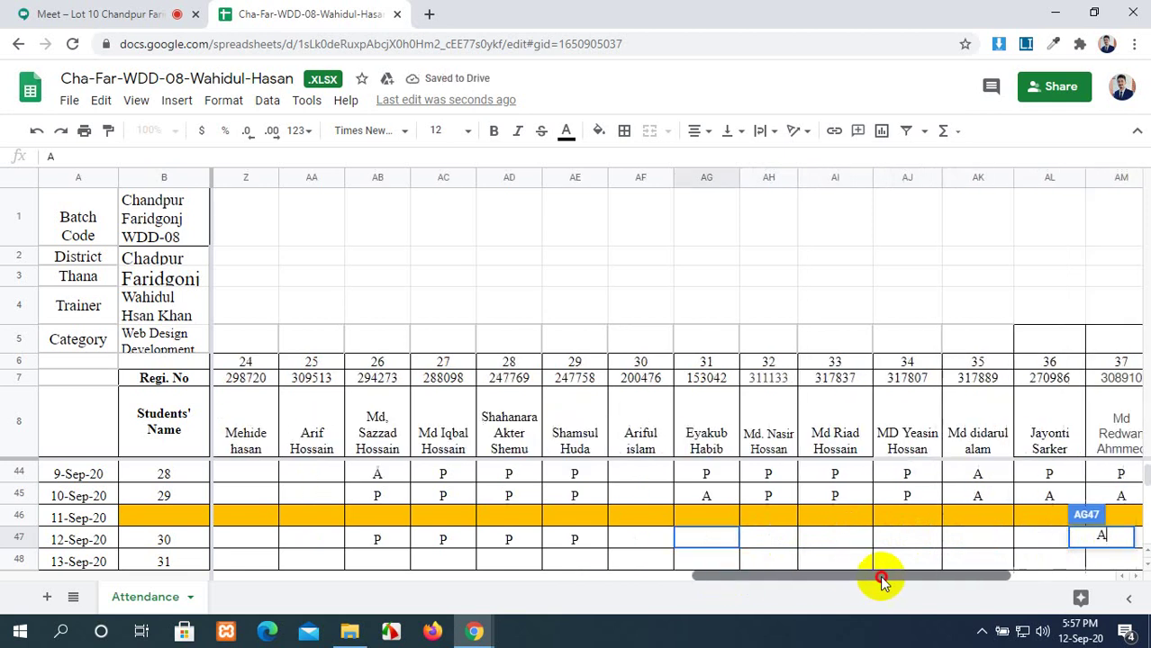
Enter P in AH47–AK47 and AM47, A in AL47, then return to the Meet call
click(777, 535)
text(P)
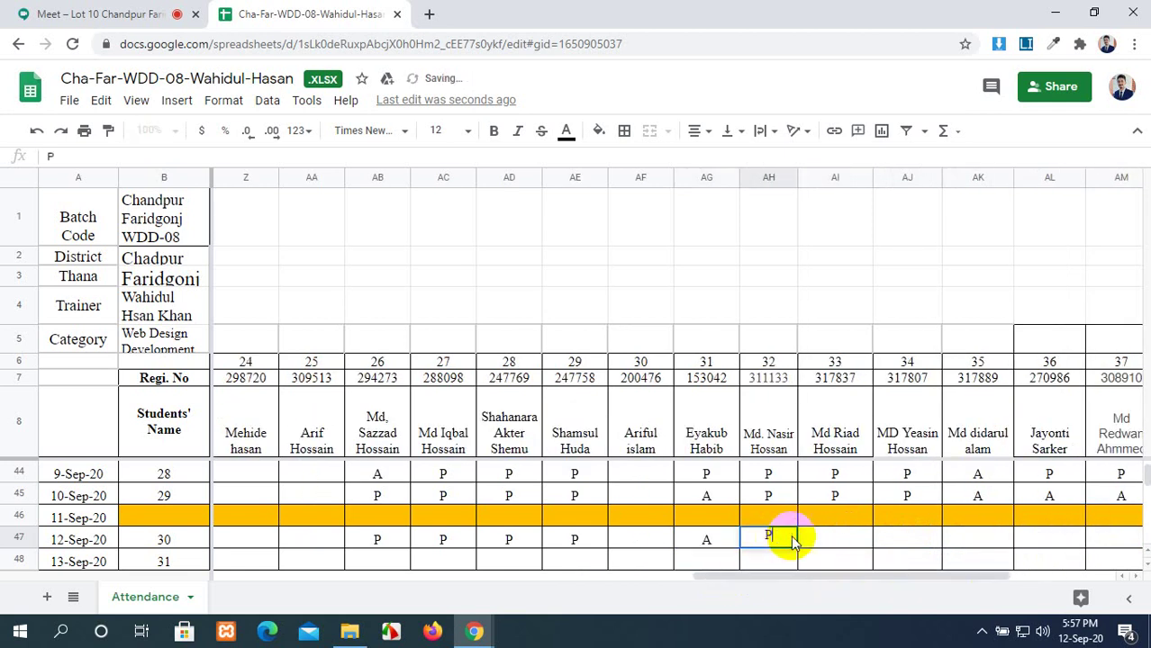
click(828, 537)
text(P)
click(886, 539)
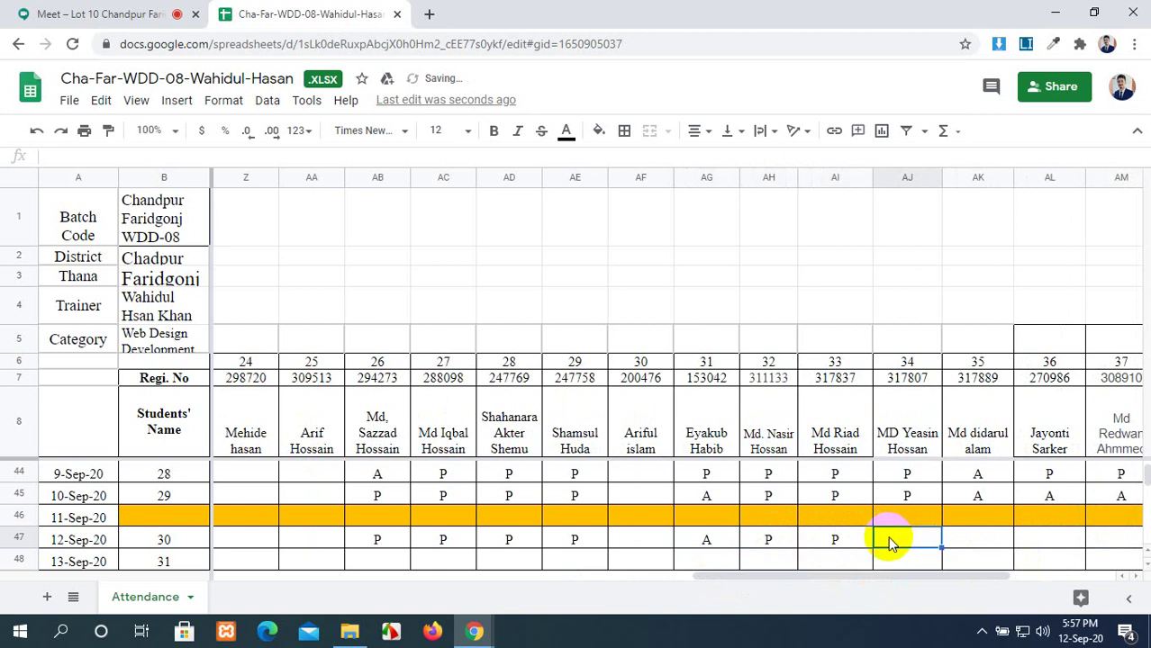
text(P)
click(974, 536)
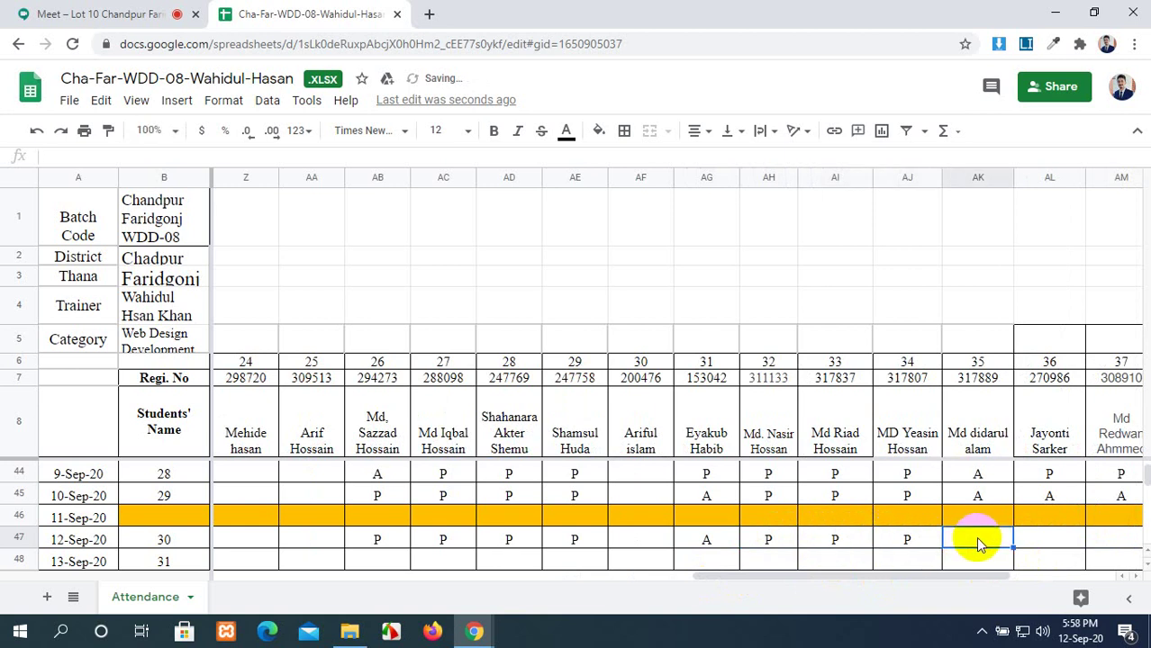
text(P)
click(1070, 547)
text(A)
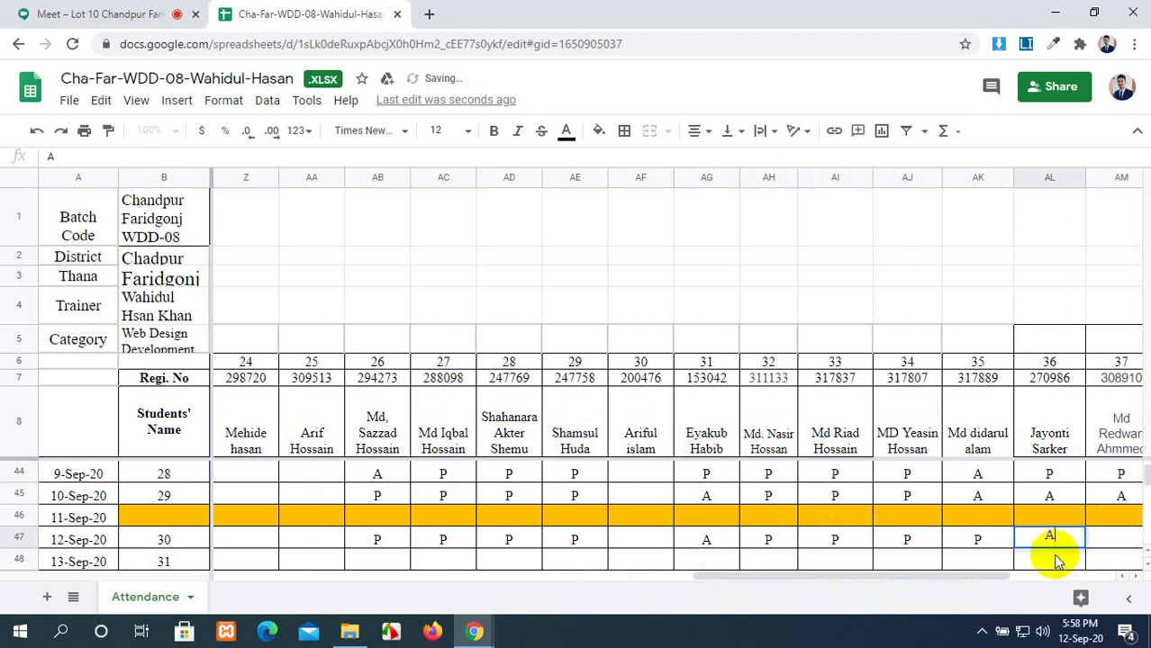
drag(809, 573, 904, 577)
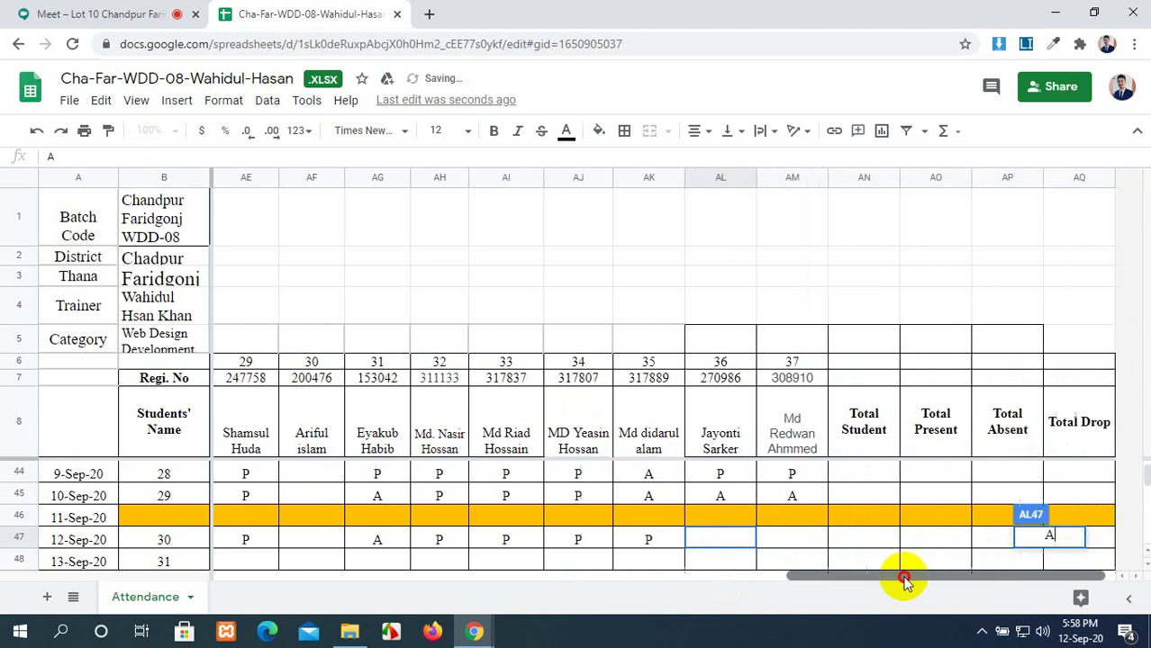
click(771, 538)
text(P)
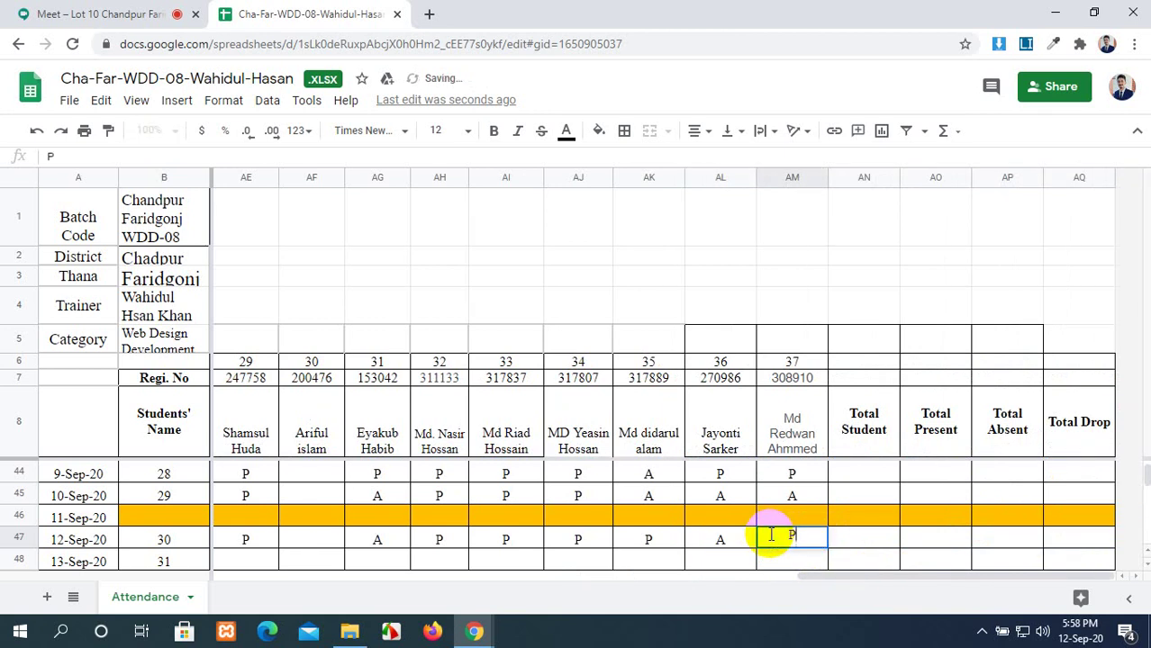
click(771, 538)
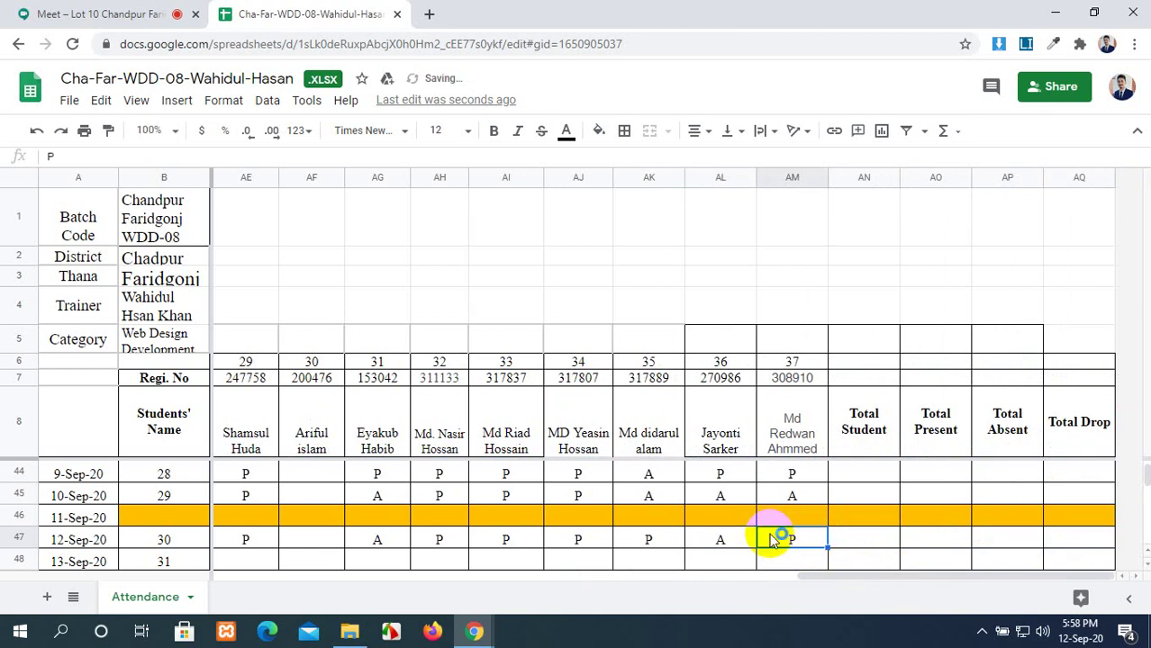
click(98, 14)
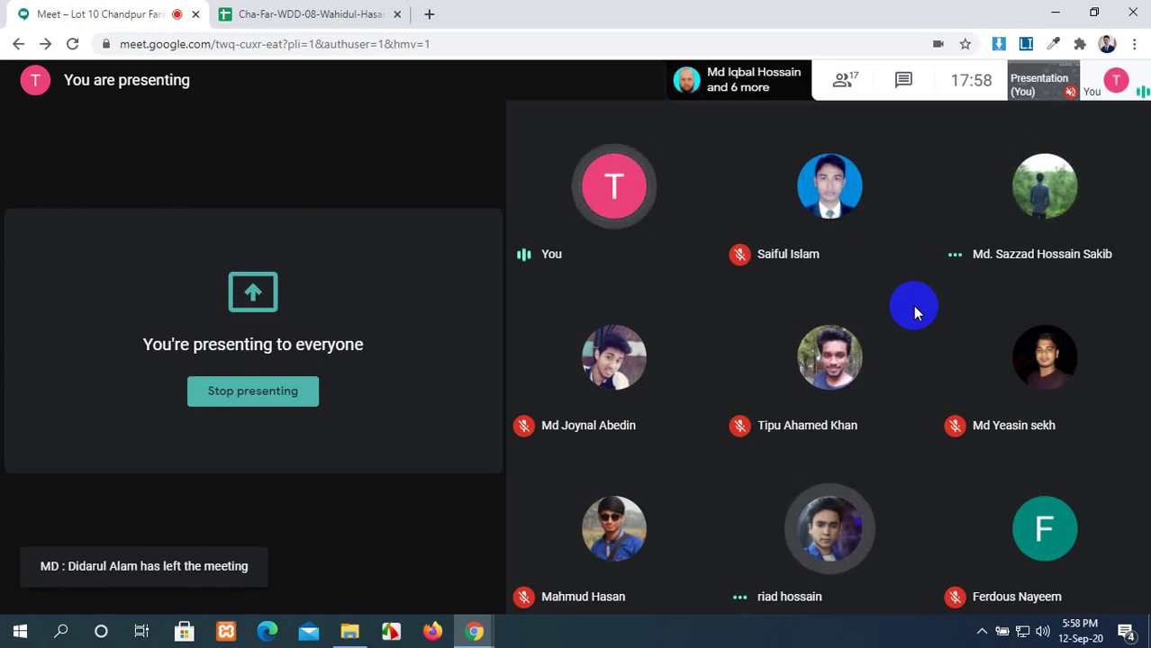
Switch between the attendance spreadsheet and the Google Meet call, ending on Meet
click(284, 13)
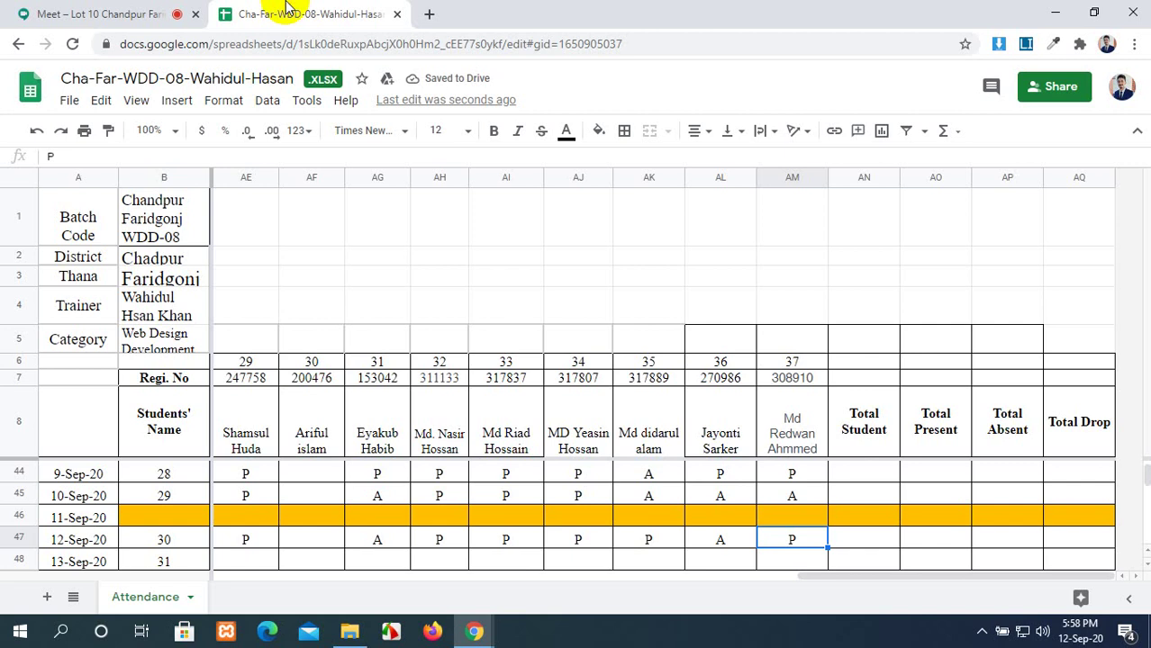
click(158, 16)
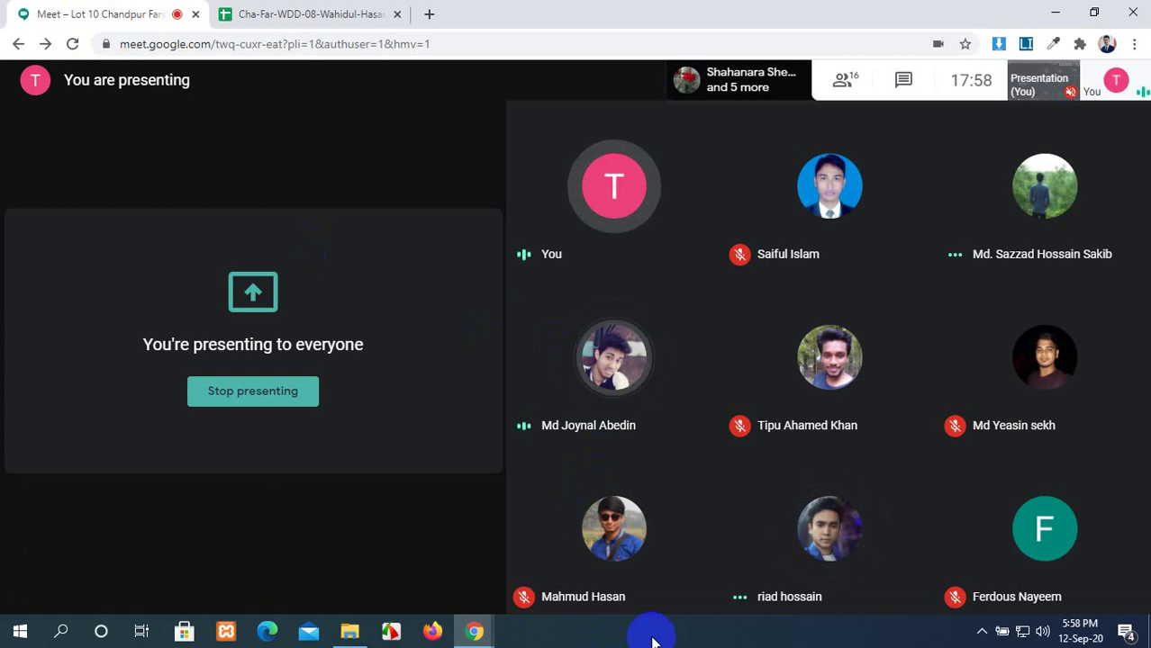
click(232, 10)
key(ctrl+Tab)
key(ctrl+Tab)
key(ctrl+Tab)
key(ctrl+Tab)
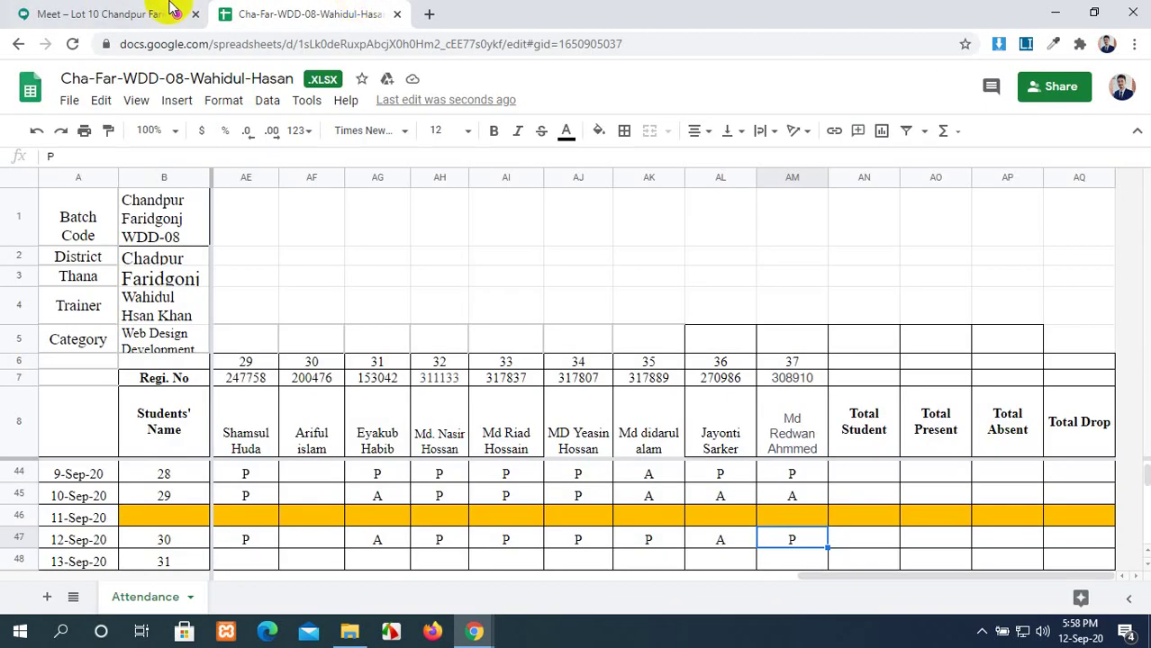
click(126, 13)
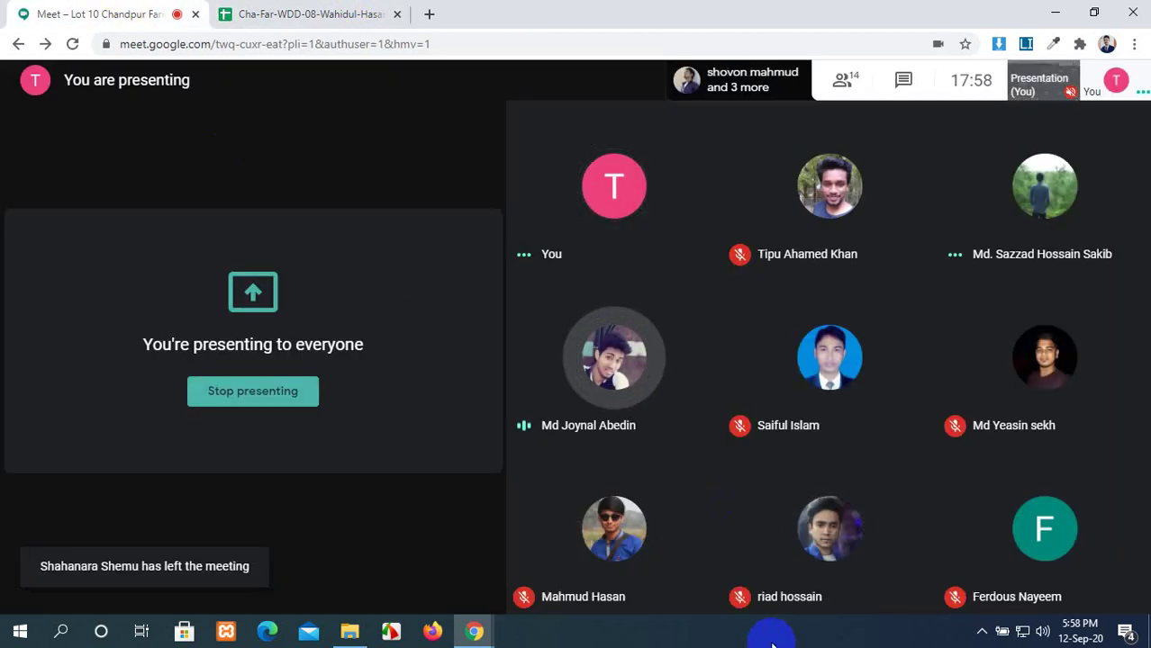
Check the participant list (14 people), then leave the side panel on Chat
click(900, 79)
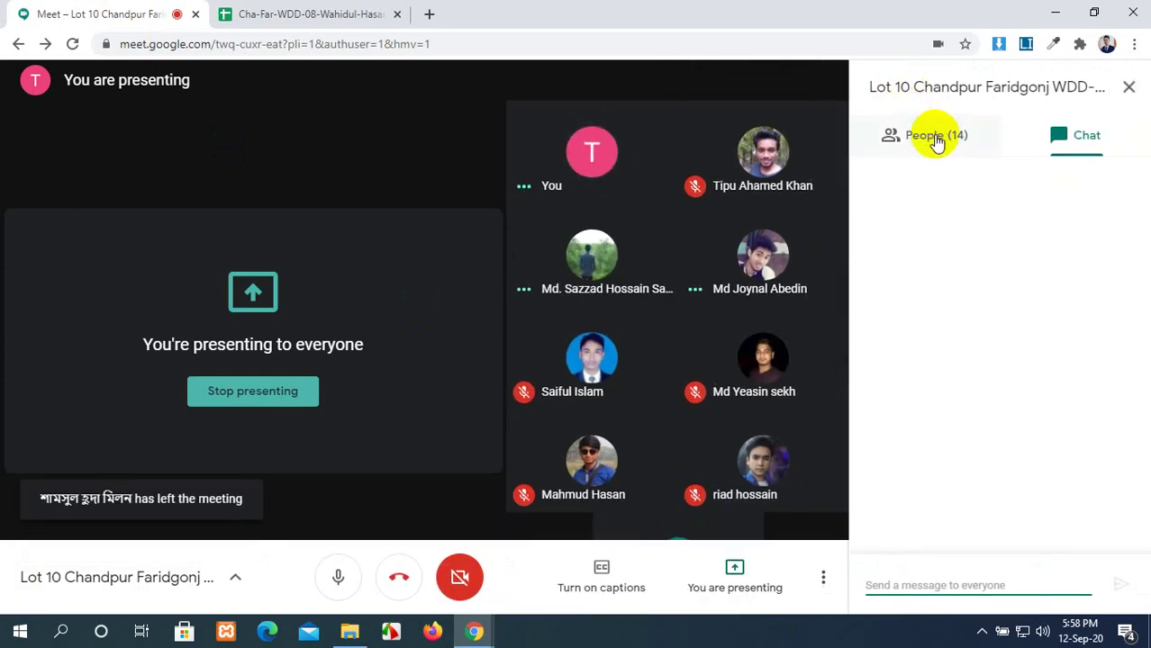
click(892, 134)
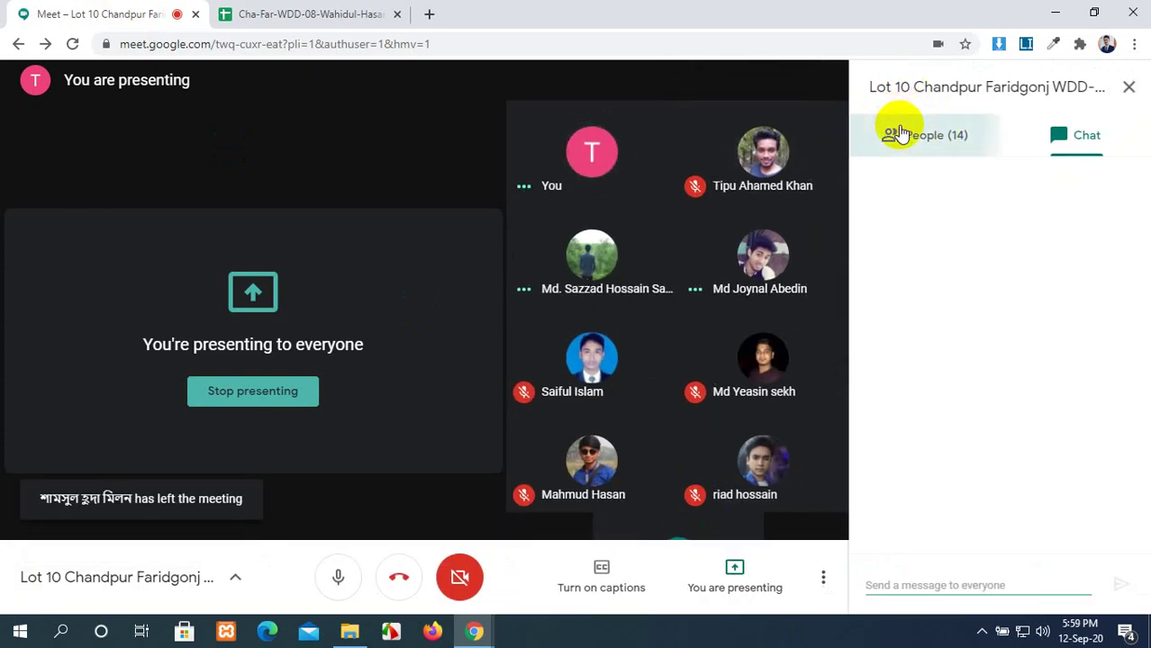
click(1128, 150)
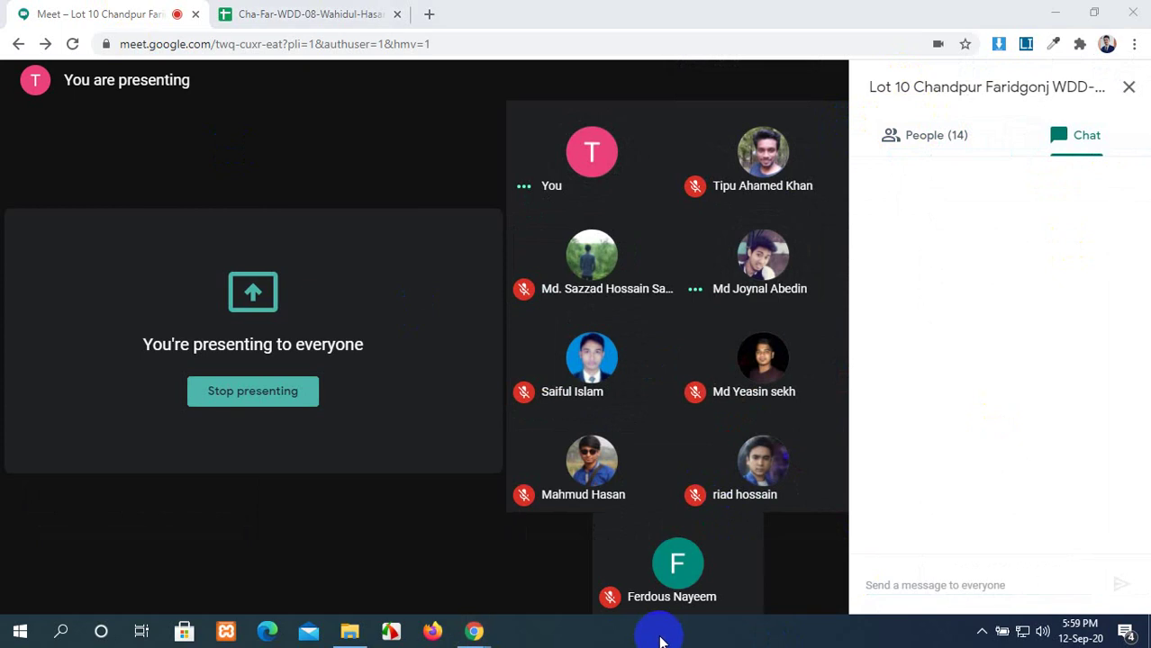